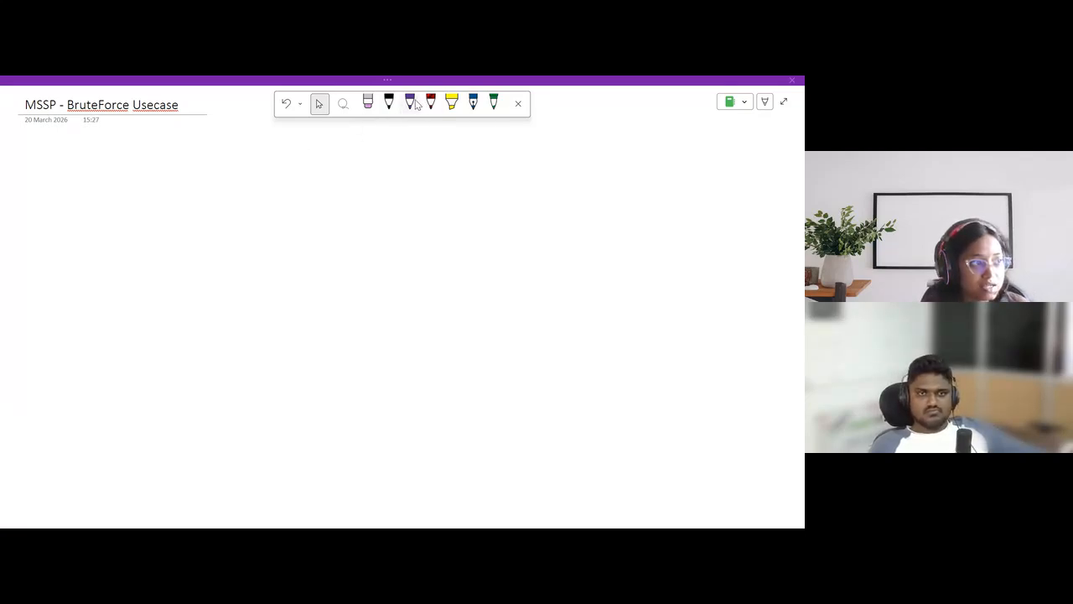
Handwrite "Windows 1" and, below it, "Windows-2" with the purple pen, then box Windows 1 and label it "AD"
left_click(411, 103)
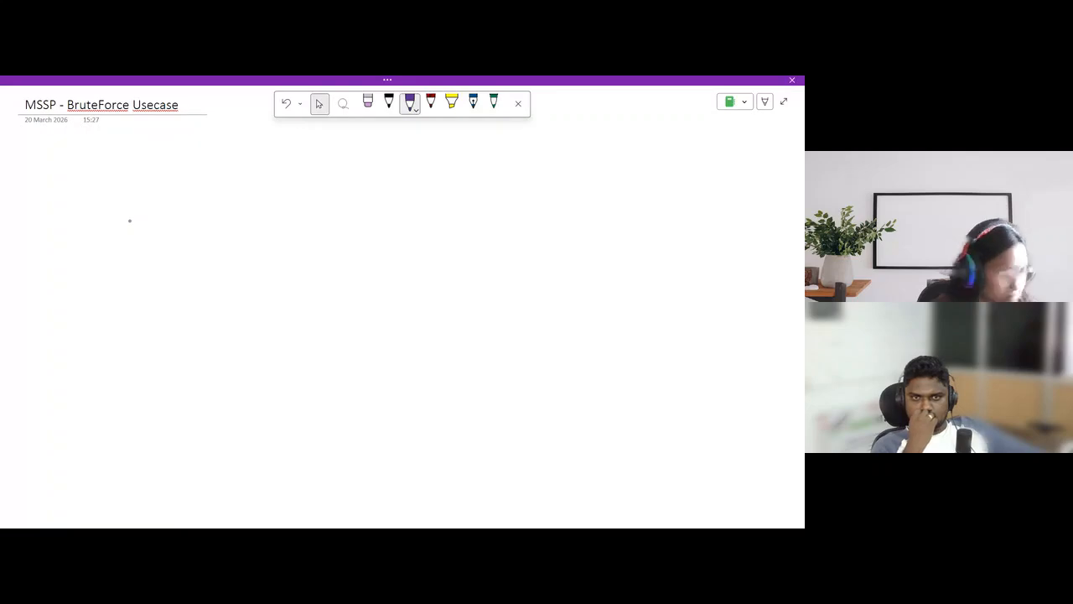
mouse_move(129, 219)
left_mouse_down()
mouse_move(136, 232)
mouse_move(140, 222)
mouse_move(176, 232)
left_mouse_up()
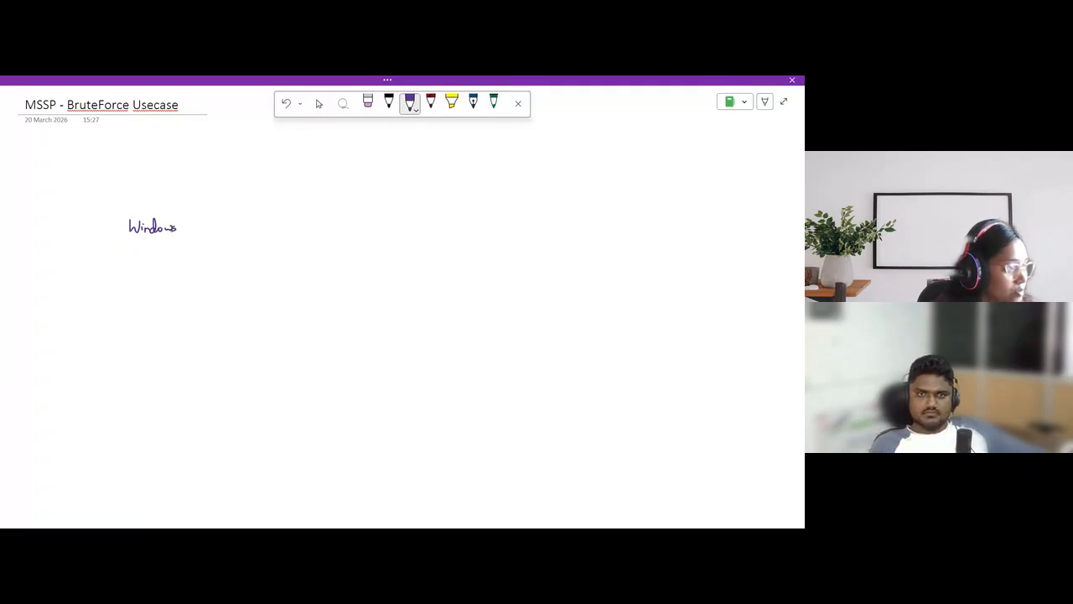
left_click_drag(135, 316, 213, 320)
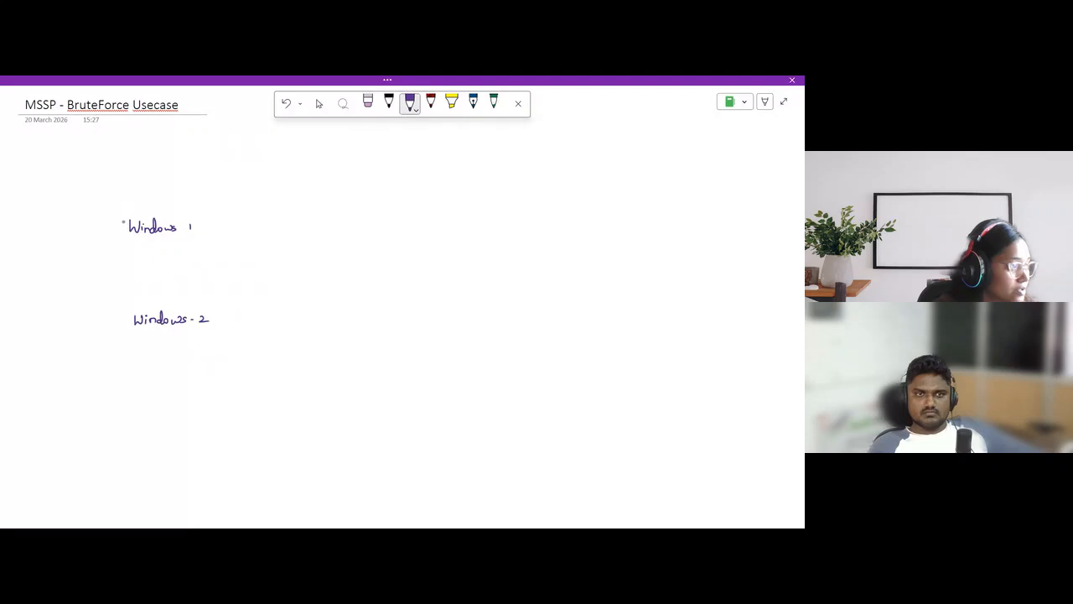
mouse_move(122, 209)
left_mouse_down()
mouse_move(122, 236)
mouse_move(175, 211)
mouse_move(194, 228)
mouse_move(122, 238)
left_mouse_up()
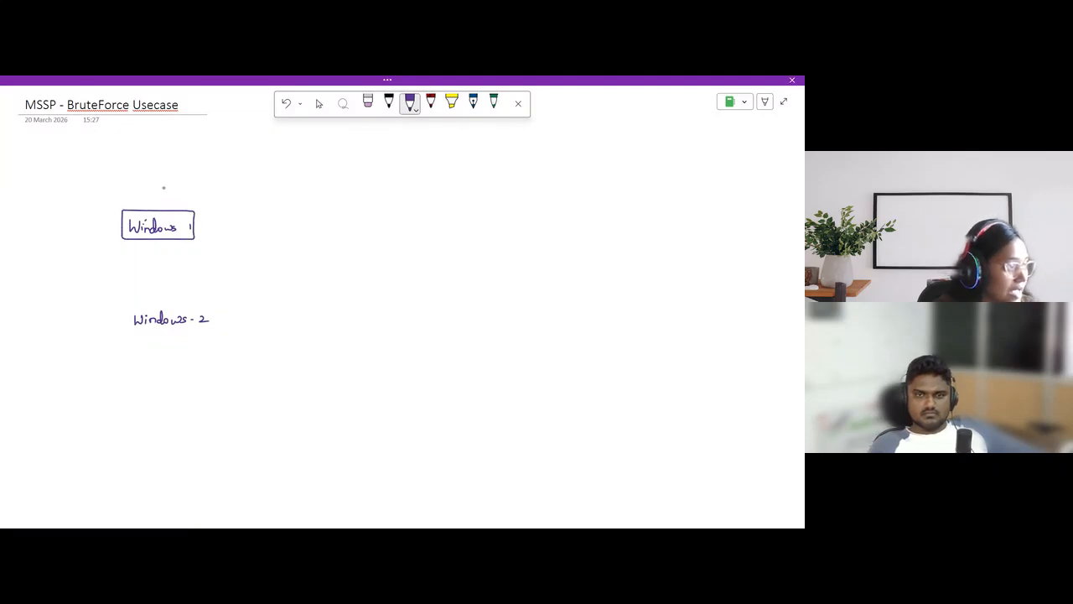
mouse_move(176, 202)
left_mouse_down()
mouse_move(179, 191)
mouse_move(188, 202)
left_mouse_up()
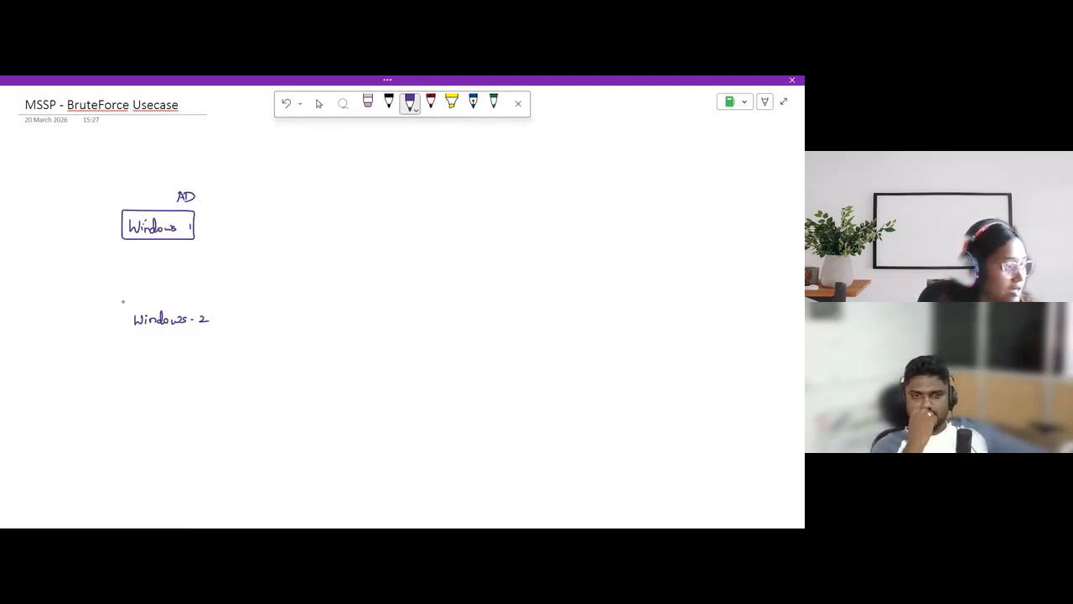
Draw a box around Windows-2 and write "Client" above it
mouse_move(126, 304)
left_mouse_down()
mouse_move(126, 330)
mouse_move(139, 306)
mouse_move(196, 304)
mouse_move(209, 311)
mouse_move(209, 329)
left_mouse_up()
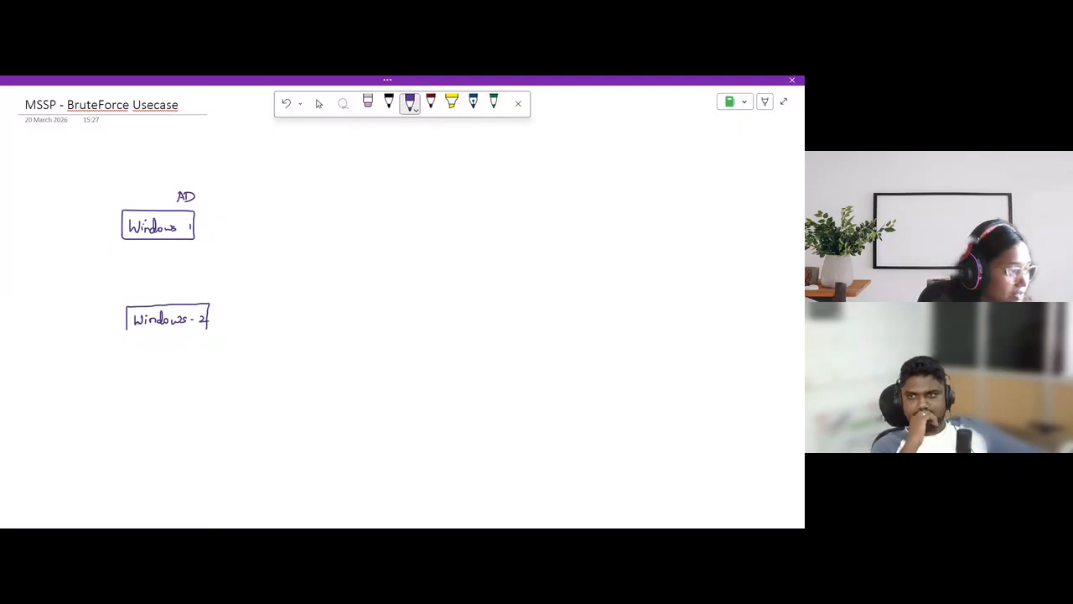
left_click_drag(126, 330, 209, 330)
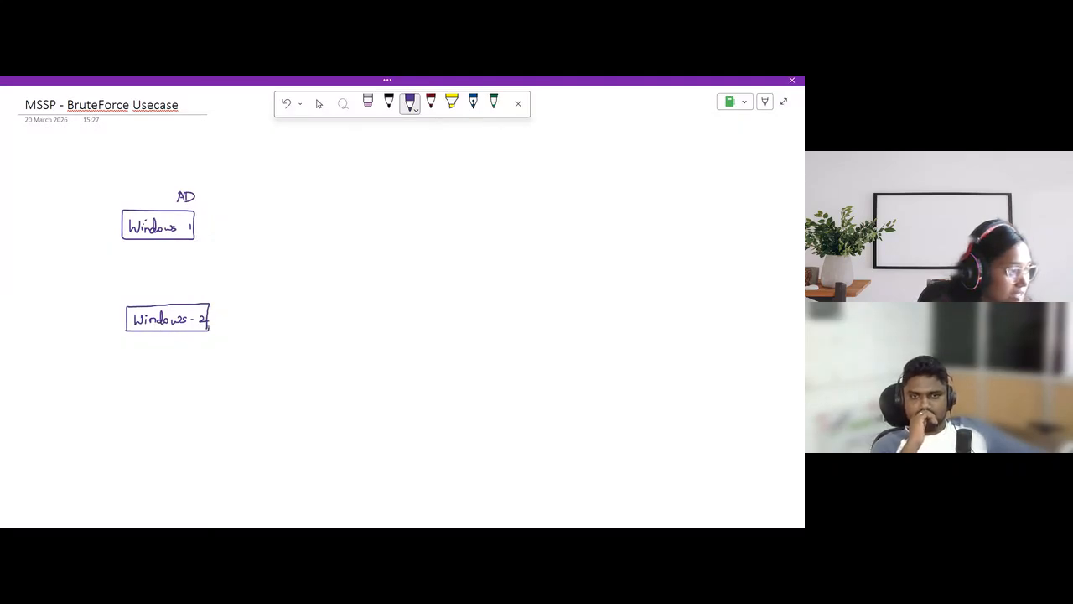
left_click_drag(196, 291, 196, 299)
left_click_drag(200, 287, 210, 300)
left_click_drag(212, 295, 222, 301)
left_click_drag(218, 294, 225, 294)
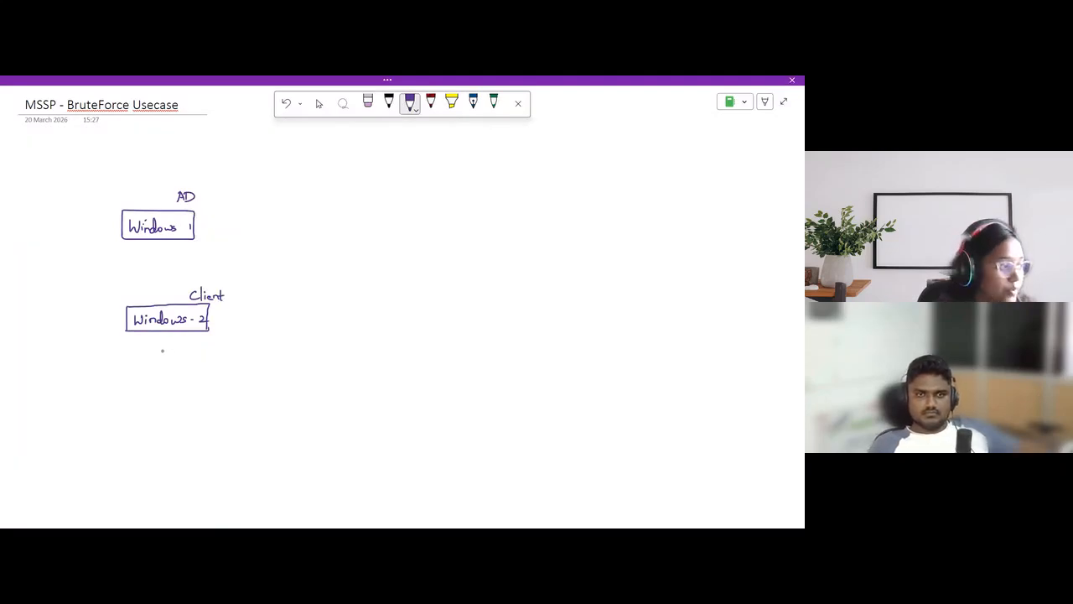
Write "2 user" under the Windows-2 box and list the two users' account addresses, numbered 1 and 2
left_click_drag(156, 347, 200, 349)
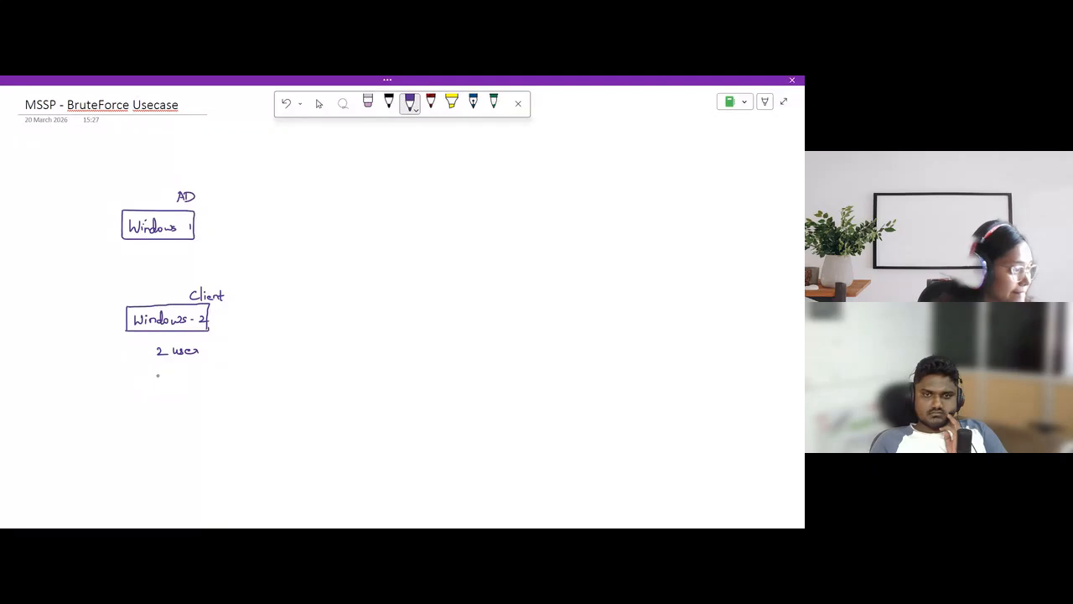
mouse_move(155, 377)
left_mouse_down()
mouse_move(214, 372)
mouse_move(165, 404)
left_mouse_up()
mouse_move(166, 396)
left_mouse_down()
mouse_move(221, 393)
mouse_move(219, 408)
mouse_move(235, 392)
mouse_move(228, 376)
mouse_move(310, 368)
left_mouse_up()
left_click_drag(243, 394, 335, 393)
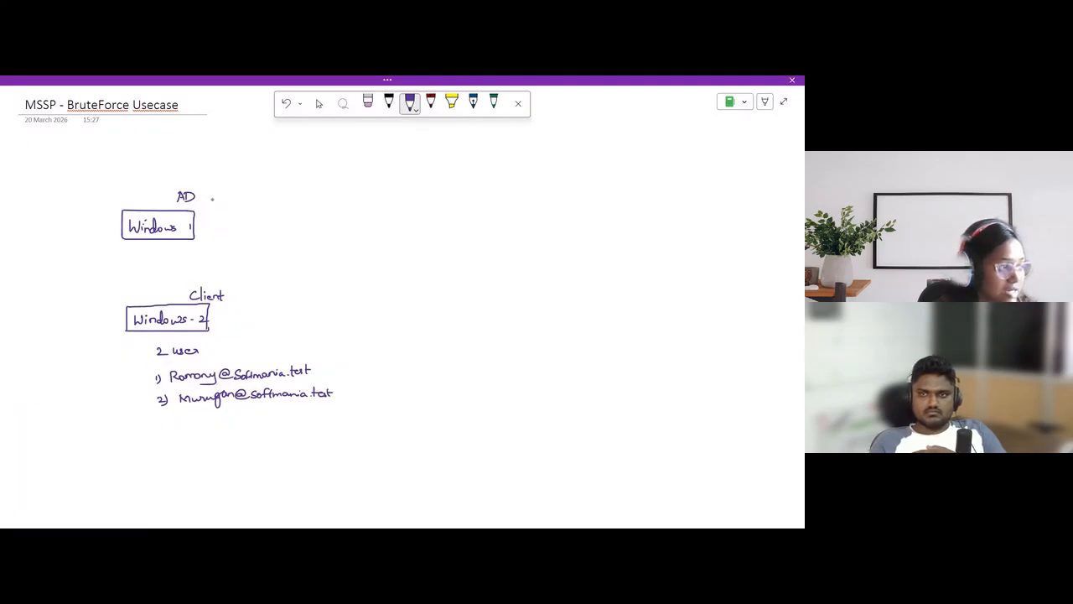
Add "& DC" beside the AD label and draw an arrow from Windows-2 up to Windows 1
left_click_drag(209, 200, 243, 207)
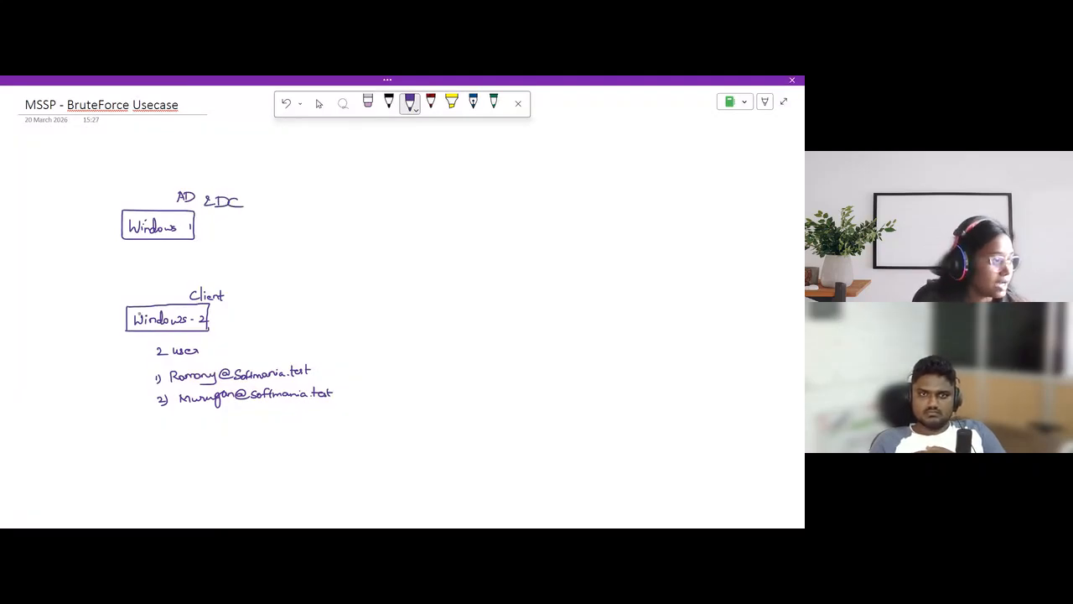
mouse_move(156, 309)
left_mouse_down()
mouse_move(159, 240)
mouse_move(169, 249)
left_mouse_up()
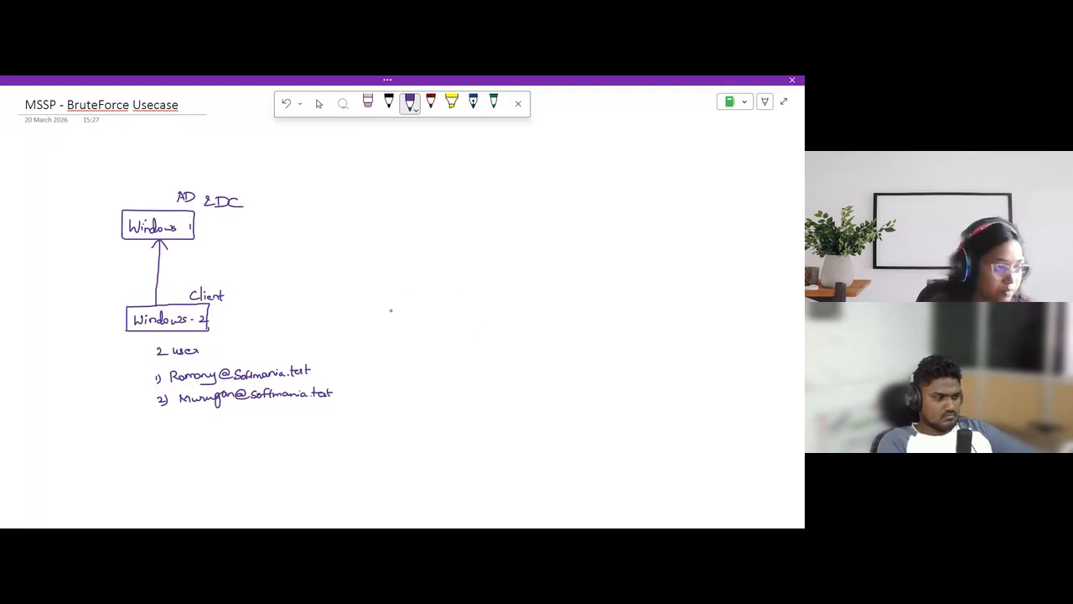
Write "Splunk" and "SOAR" in line with Windows-2, each enclosed in its own box
mouse_move(417, 309)
left_mouse_down()
mouse_move(410, 318)
mouse_move(451, 315)
left_mouse_up()
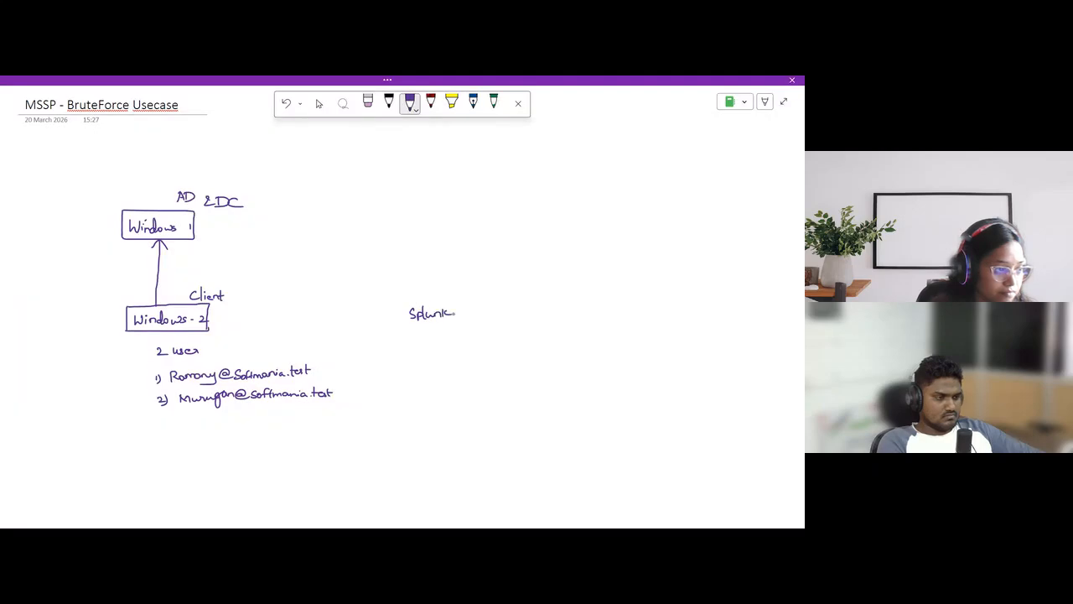
mouse_move(560, 305)
left_mouse_down()
mouse_move(554, 315)
mouse_move(585, 315)
left_mouse_up()
left_click_drag(584, 306, 590, 315)
mouse_move(398, 300)
left_mouse_down()
mouse_move(398, 332)
mouse_move(451, 300)
mouse_move(461, 322)
mouse_move(400, 326)
left_mouse_up()
mouse_move(545, 296)
left_mouse_down()
mouse_move(545, 320)
mouse_move(594, 297)
mouse_move(595, 315)
mouse_move(547, 320)
left_mouse_up()
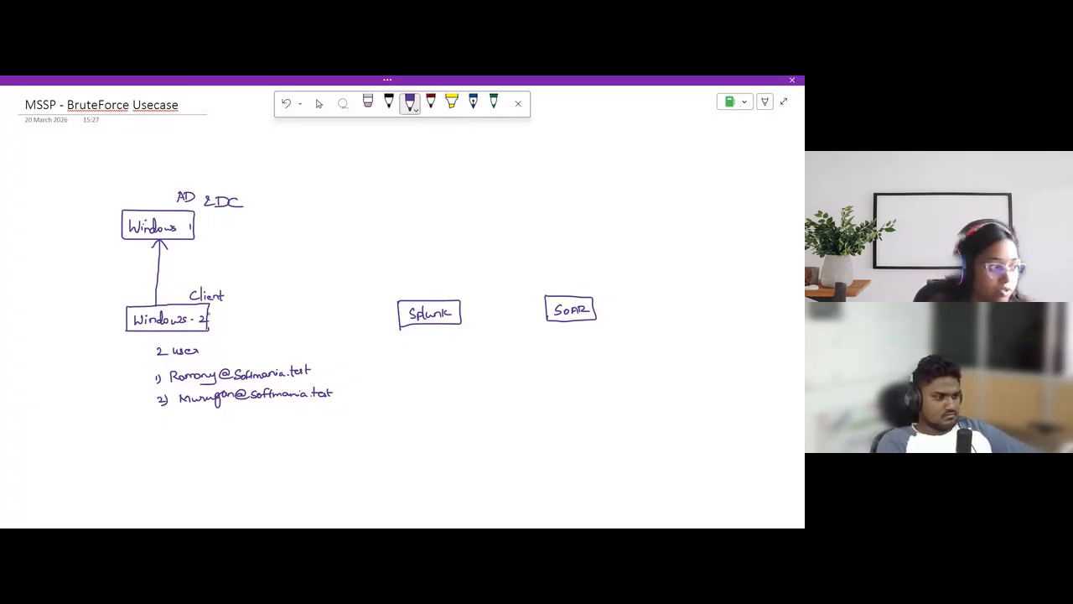
Connect Windows-2 to Splunk and Splunk to SOAR with arrows, labelling Splunk "Alert" and SOAR "Playbook"
left_click_drag(208, 318, 398, 318)
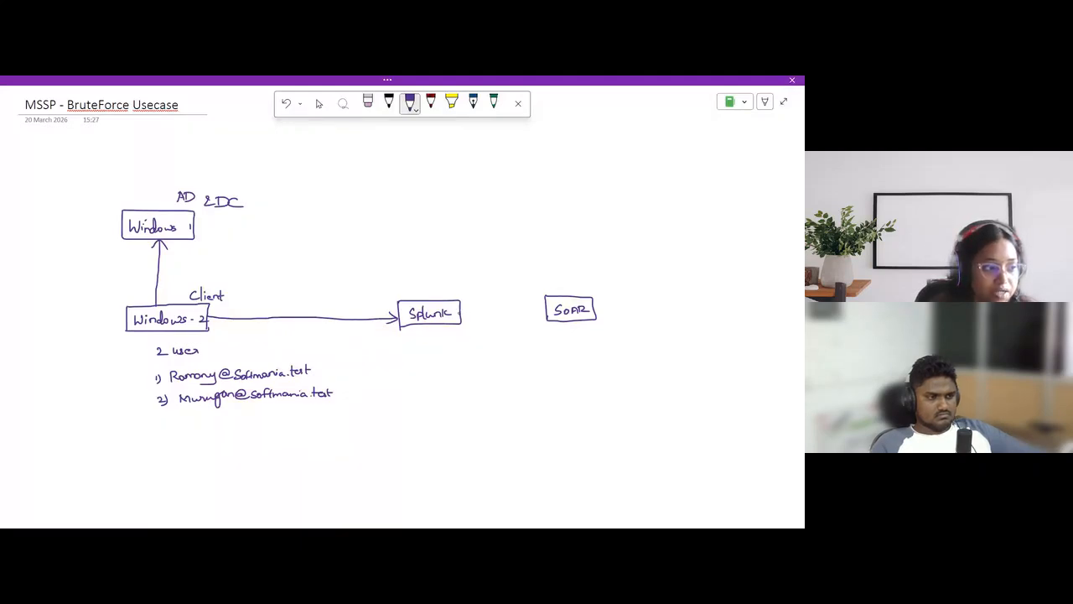
mouse_move(436, 336)
left_mouse_down()
mouse_move(429, 352)
mouse_move(462, 348)
left_mouse_up()
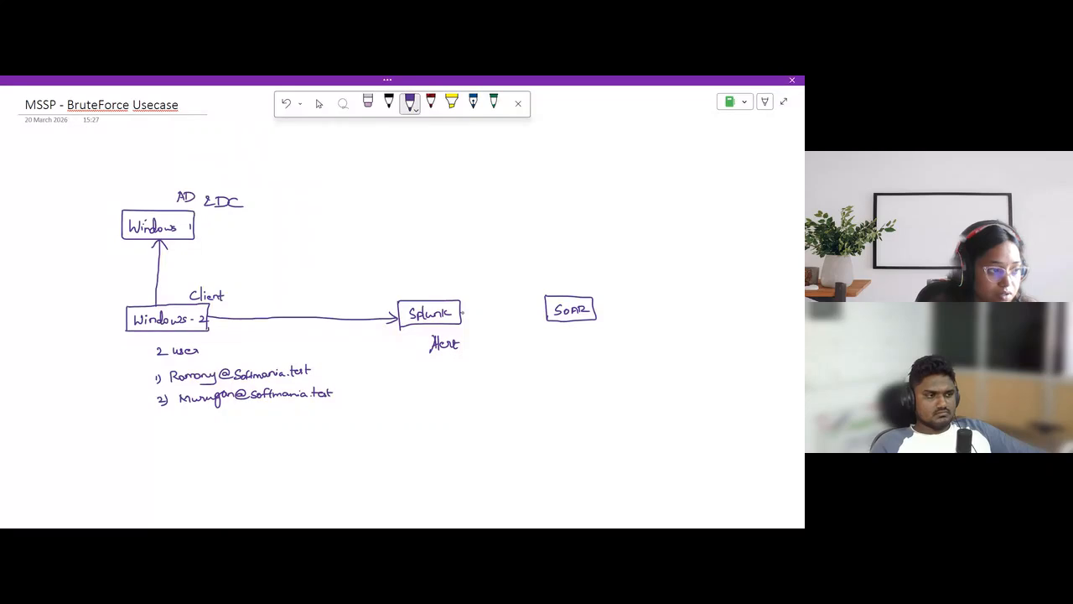
mouse_move(461, 313)
left_mouse_down()
mouse_move(545, 309)
mouse_move(535, 315)
mouse_move(583, 344)
mouse_move(637, 334)
left_mouse_up()
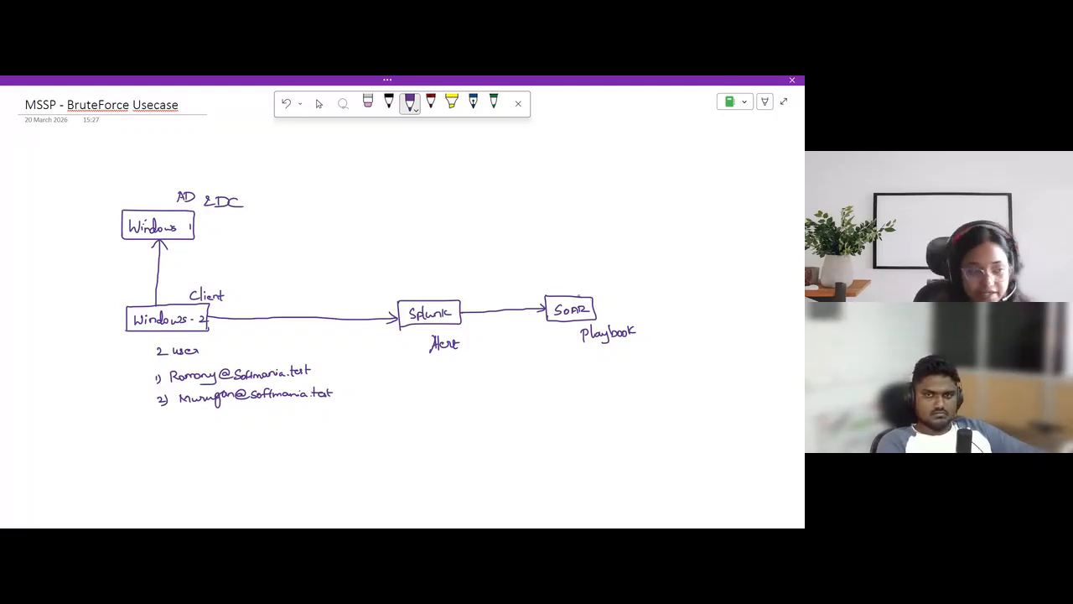
Draw an arrow from SOAR back to Windows 1 and label it "disable the user acc"
mouse_move(579, 292)
left_mouse_down()
mouse_move(477, 257)
mouse_move(196, 231)
mouse_move(208, 237)
left_mouse_up()
left_click(236, 228)
mouse_move(282, 236)
left_mouse_down()
mouse_move(289, 217)
mouse_move(295, 231)
mouse_move(307, 219)
mouse_move(334, 238)
mouse_move(342, 225)
left_mouse_up()
mouse_move(338, 223)
left_mouse_down()
mouse_move(337, 238)
mouse_move(401, 244)
left_mouse_up()
left_click(353, 234)
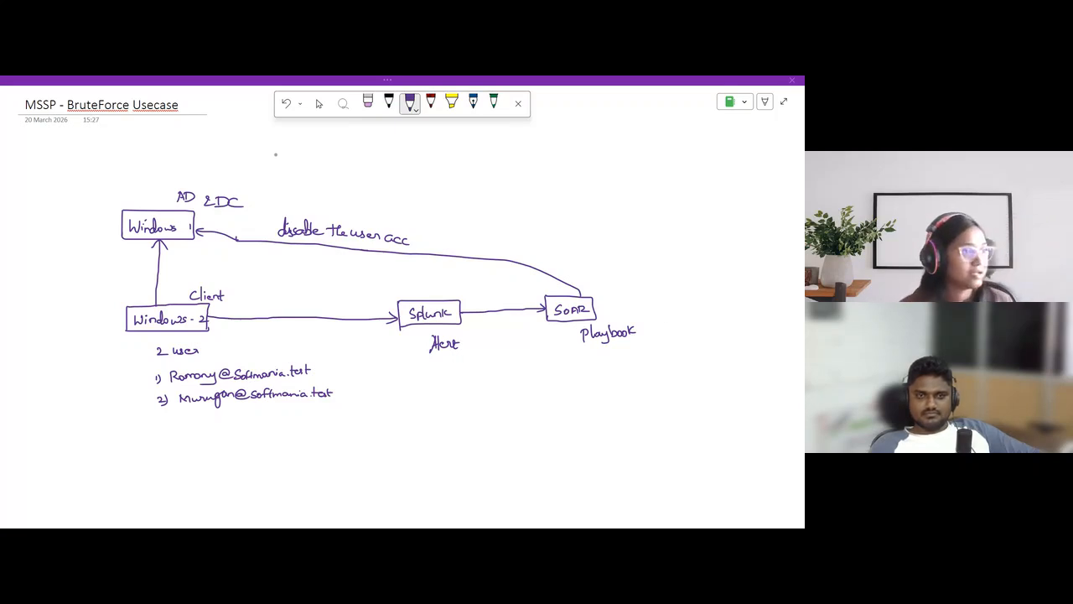
Leave the full-page view of the note and minimize OneNote to get to the browser
left_click(784, 103)
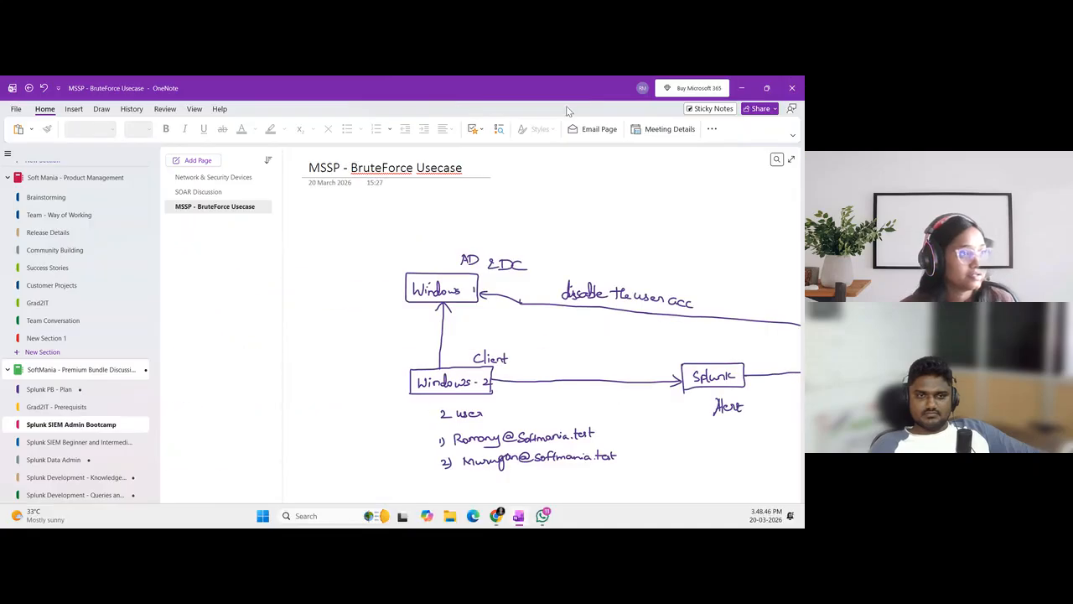
left_click(742, 88)
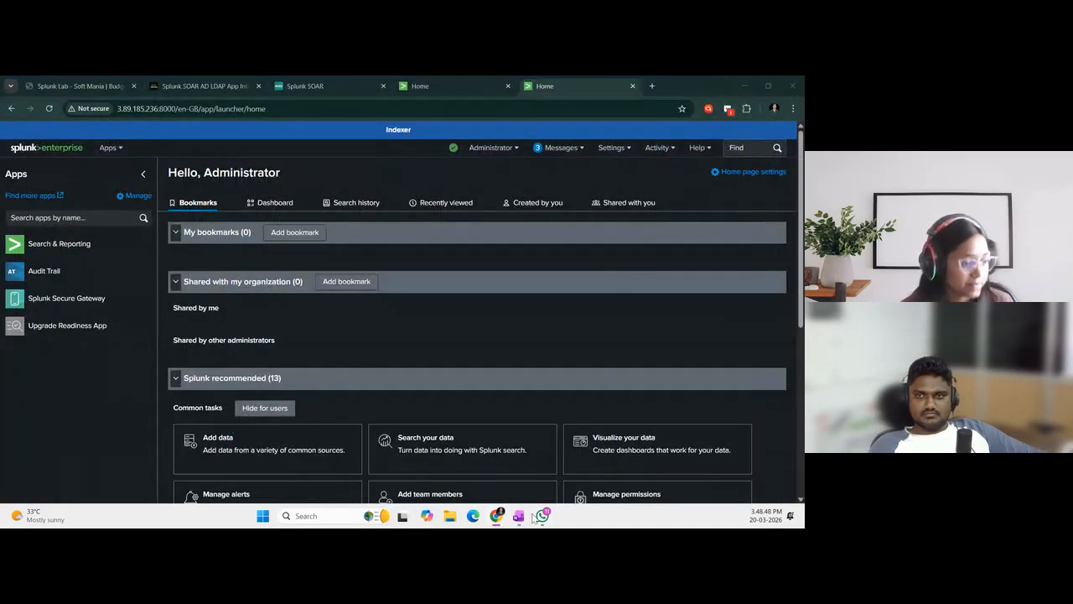
left_click(518, 516)
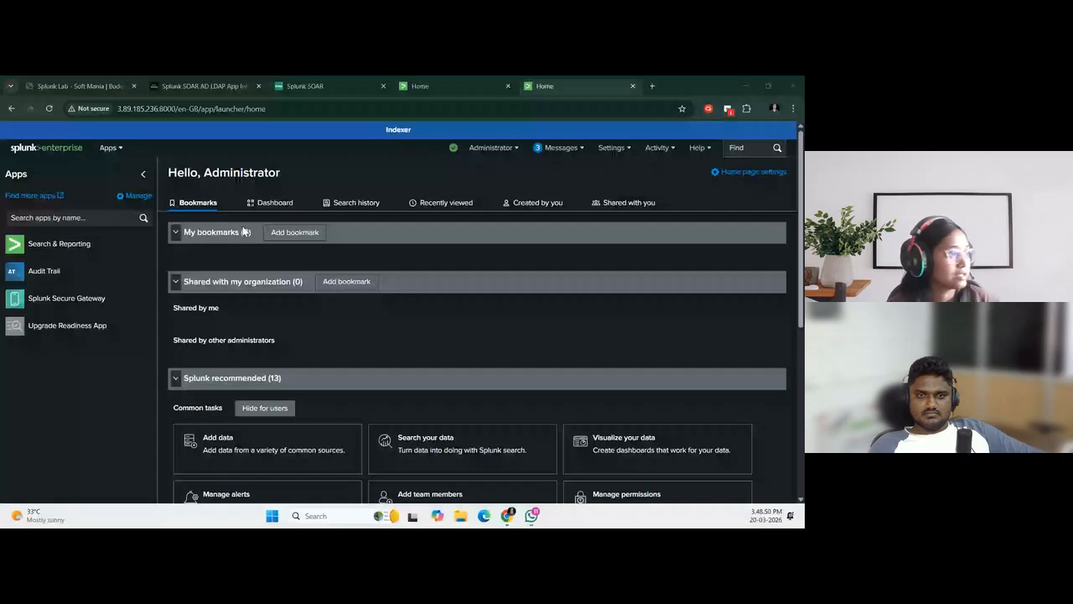
Review the SOAR, Splunk and Windows servers and their states on the Splunk Lab page
left_click(81, 86)
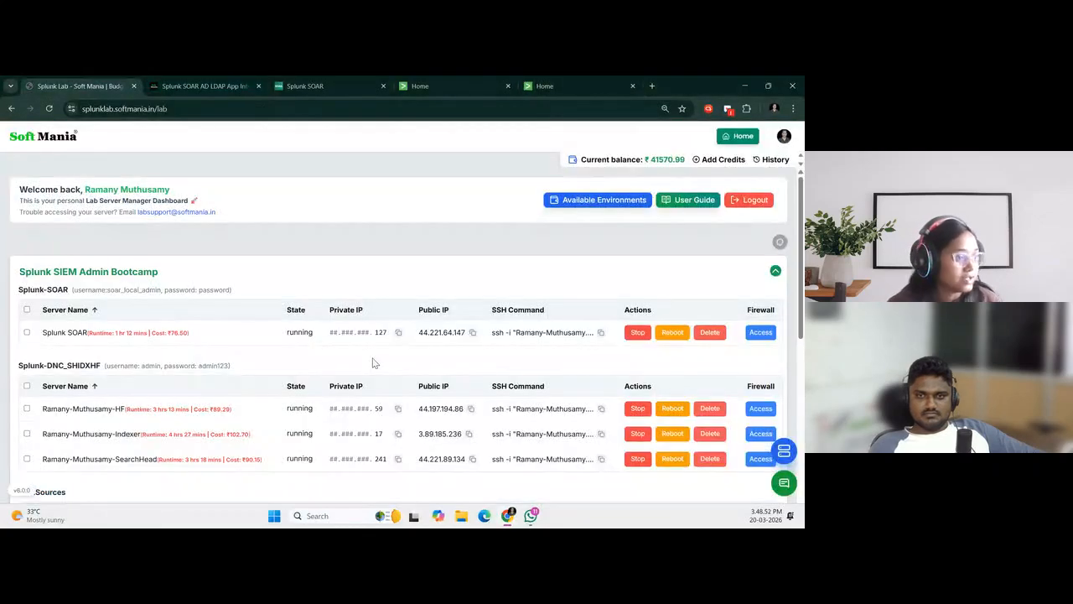
scroll(374, 362, "down", 1)
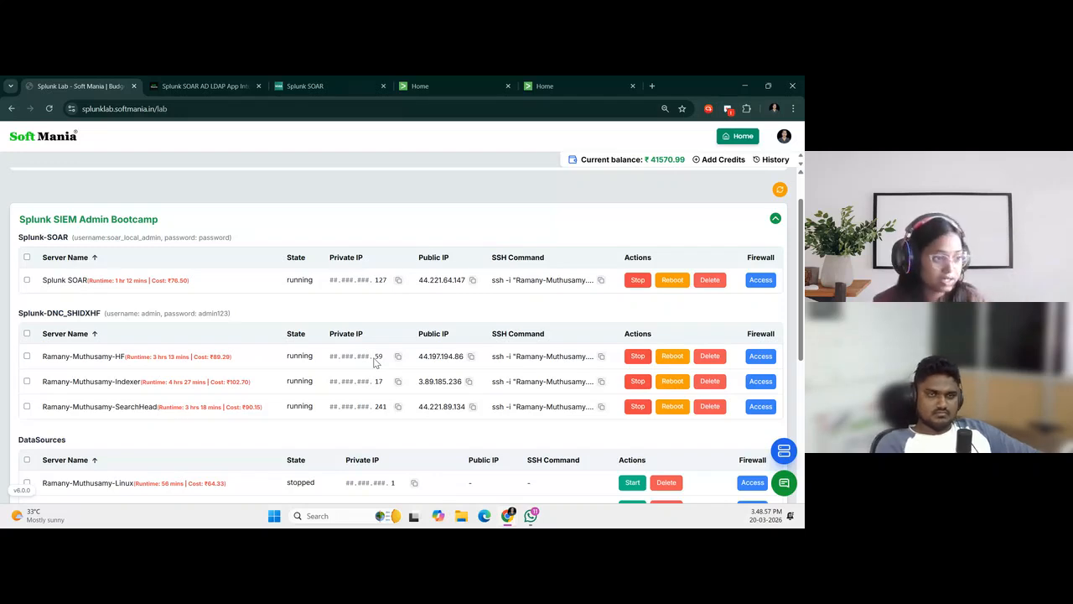
scroll(375, 362, "down", 3)
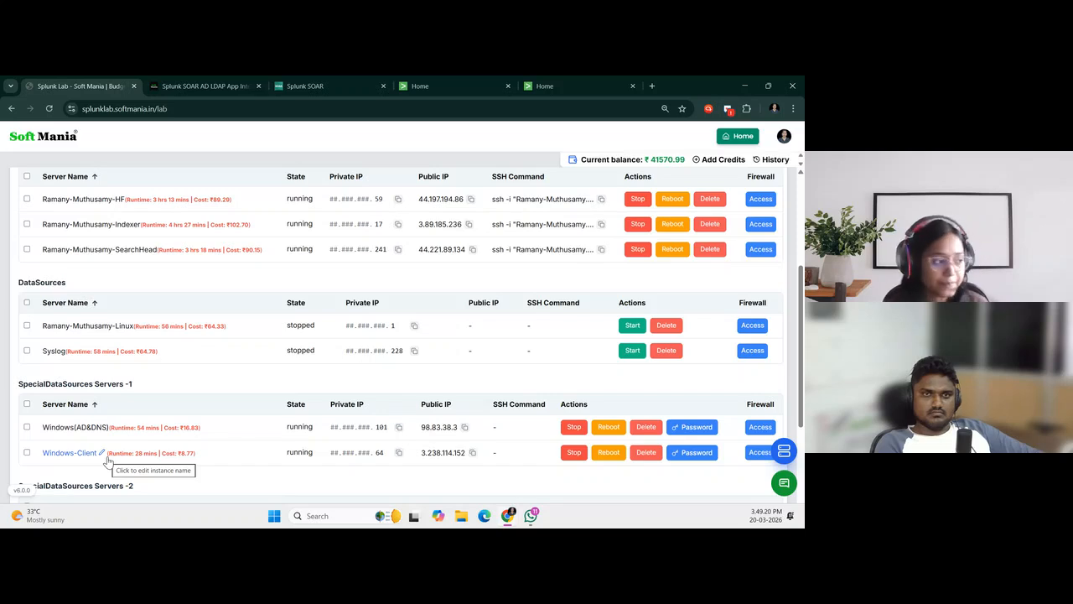
scroll(147, 436, "up", 3)
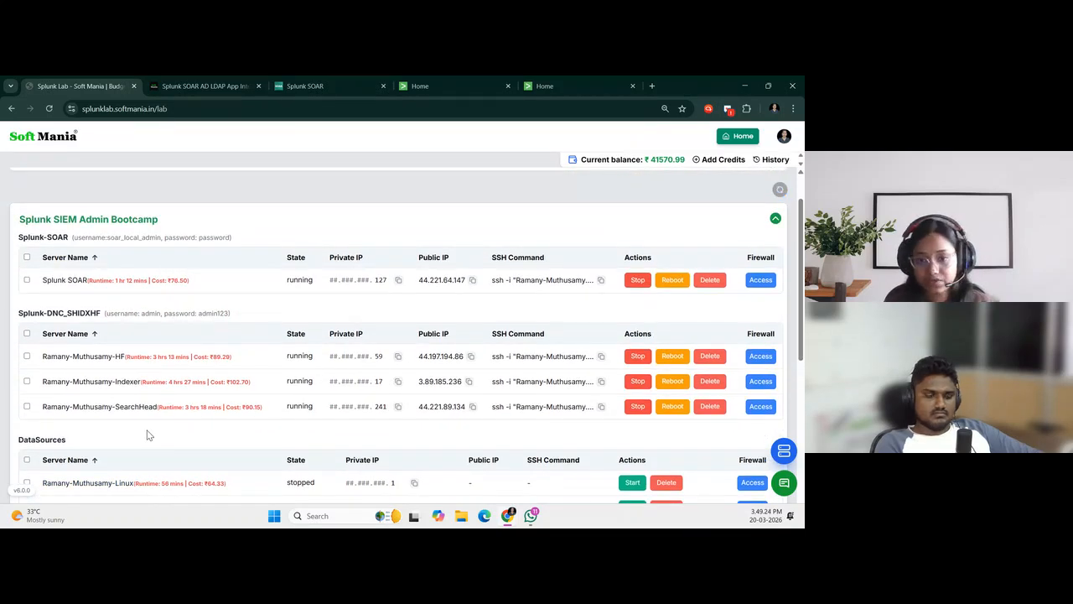
Look through the MSSP-setup articles on Splunk SOAR AD LDAP App Integration and Data Onboarding (Windows)
left_click(201, 86)
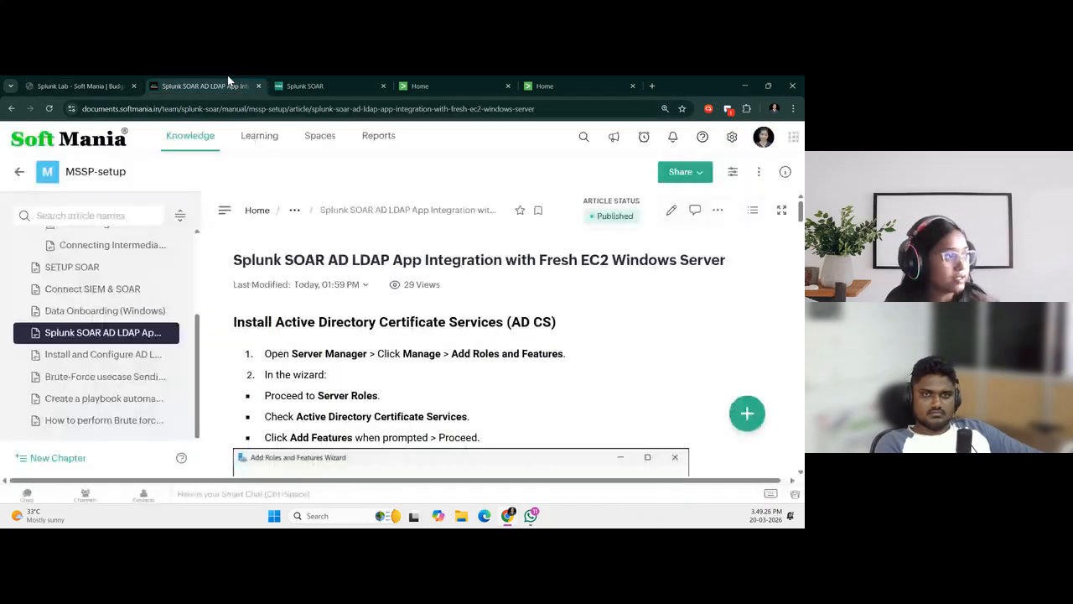
scroll(365, 350, "down", 1)
scroll(363, 348, "up", 1)
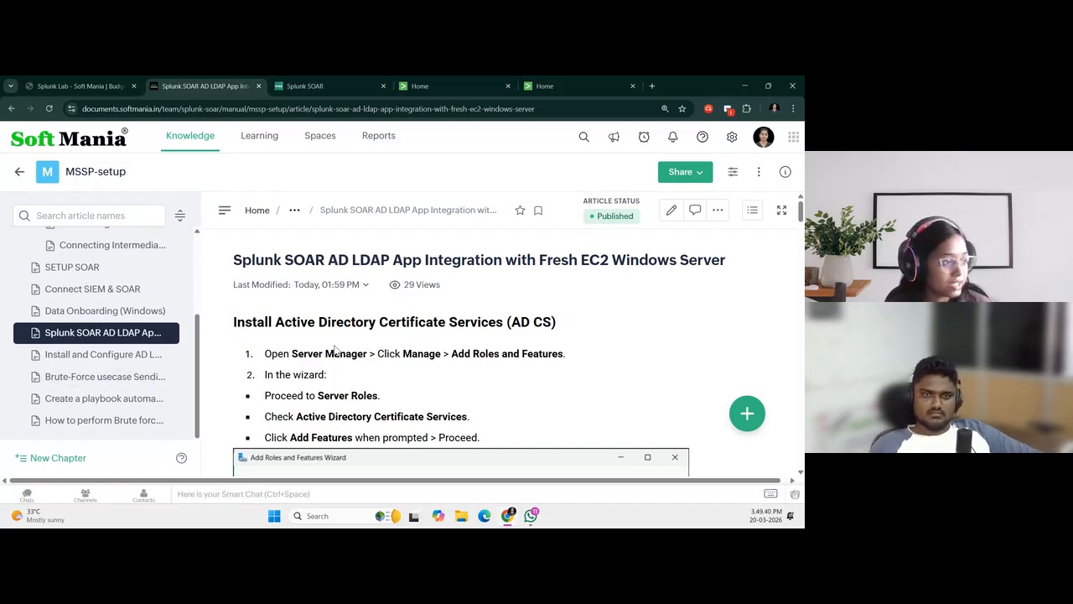
left_click(94, 315)
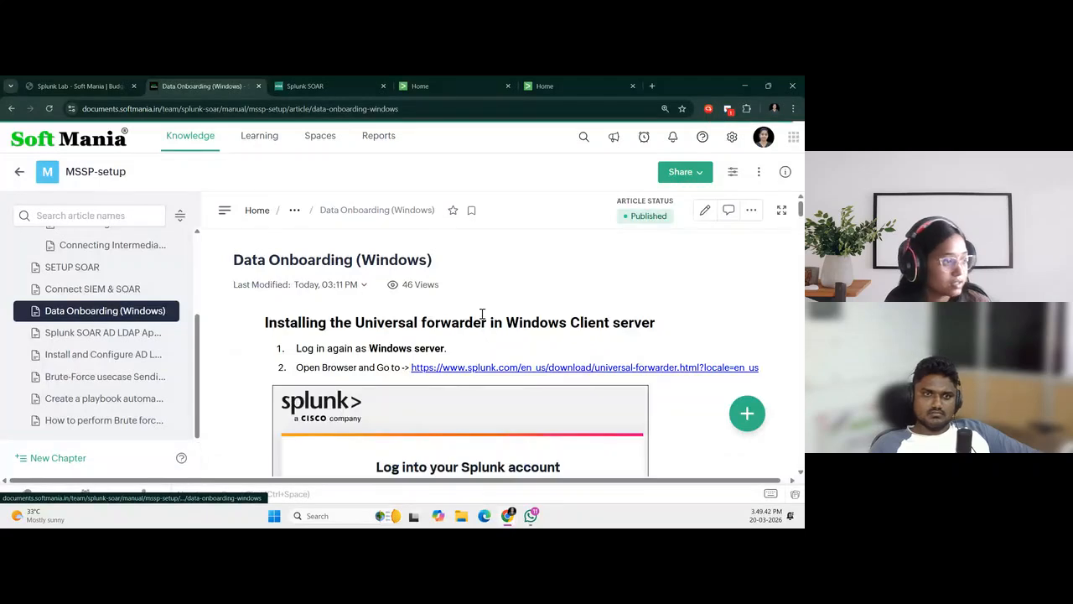
scroll(233, 330, "down", 2)
left_click(102, 335)
scroll(427, 306, "down", 2)
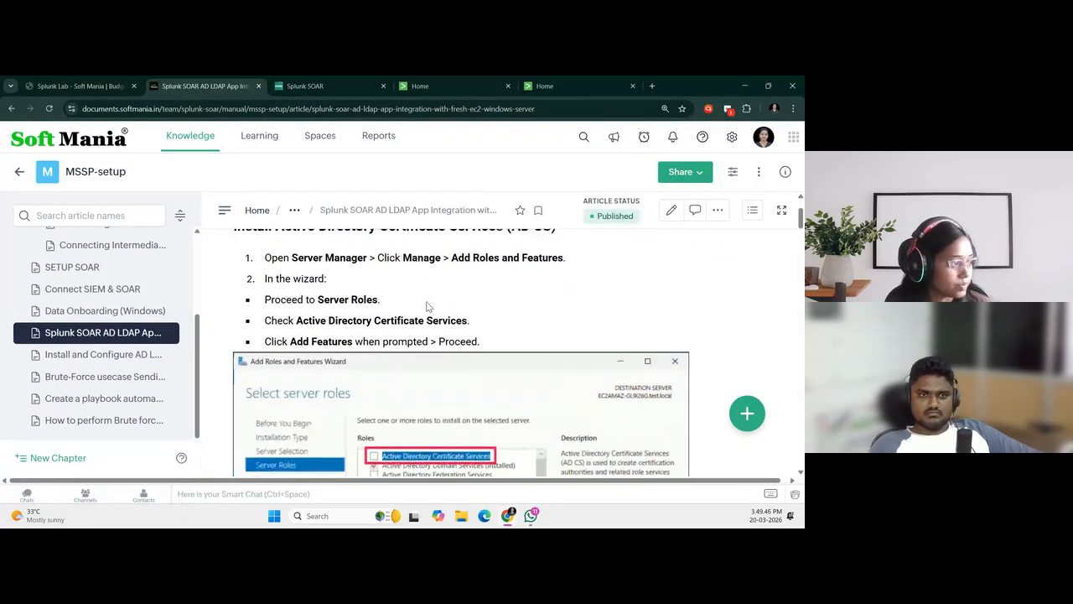
scroll(462, 311, "up", 1)
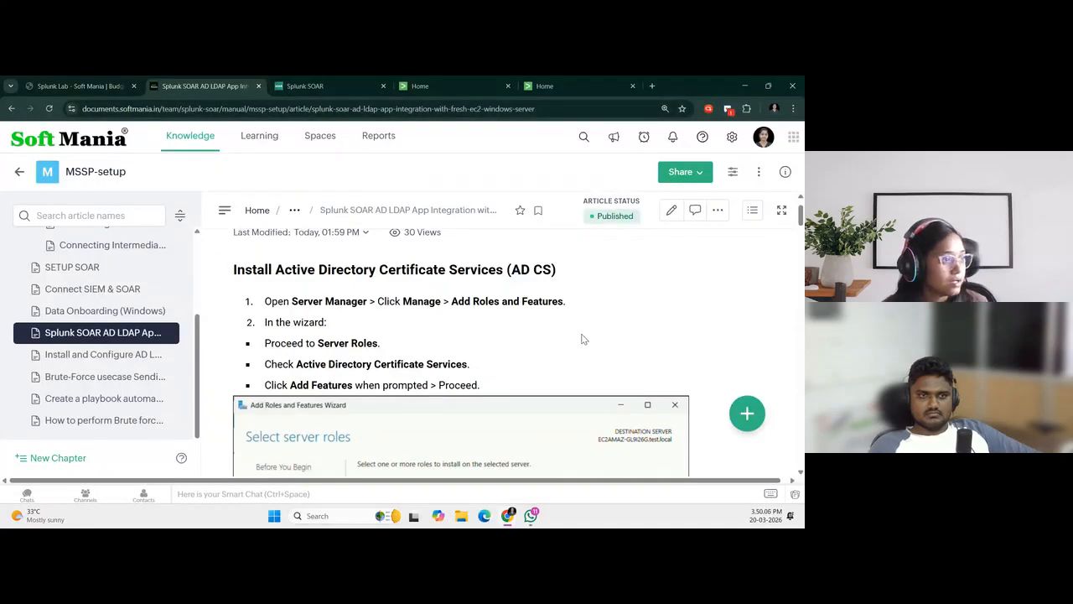
Copy the public IP of the Windows(AD&DNS) server on the Splunk Lab page and open its Windows credentials
left_click(80, 85)
scroll(197, 323, "down", 3)
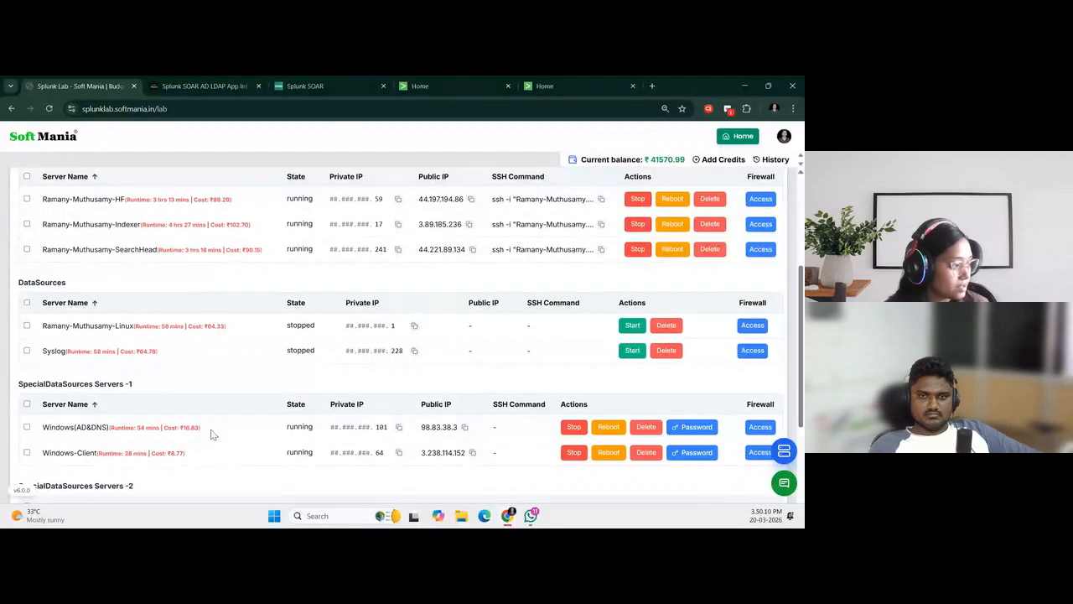
left_click(465, 428)
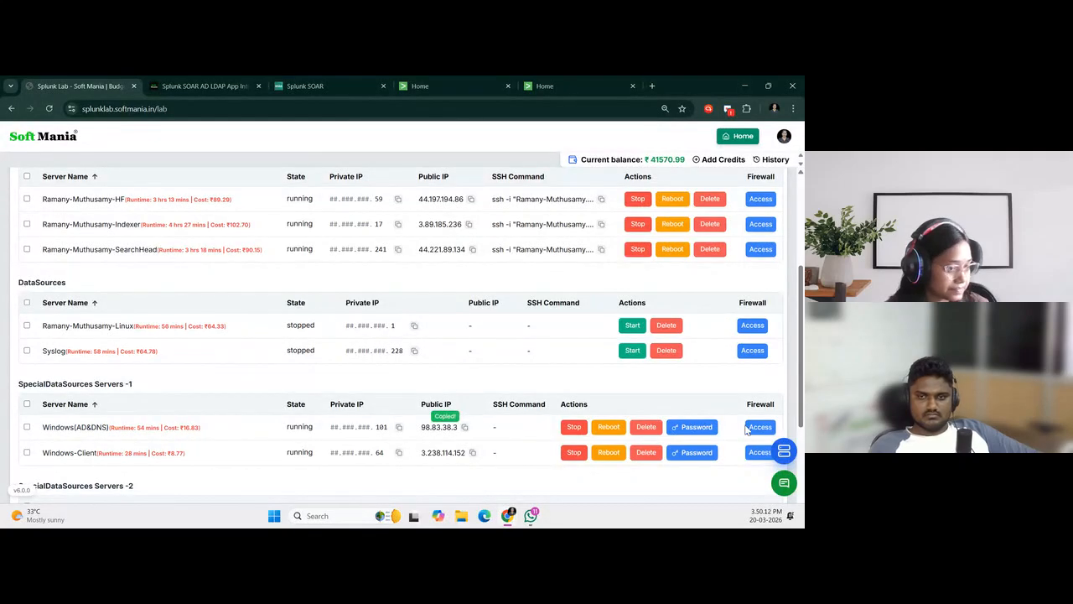
left_click(696, 429)
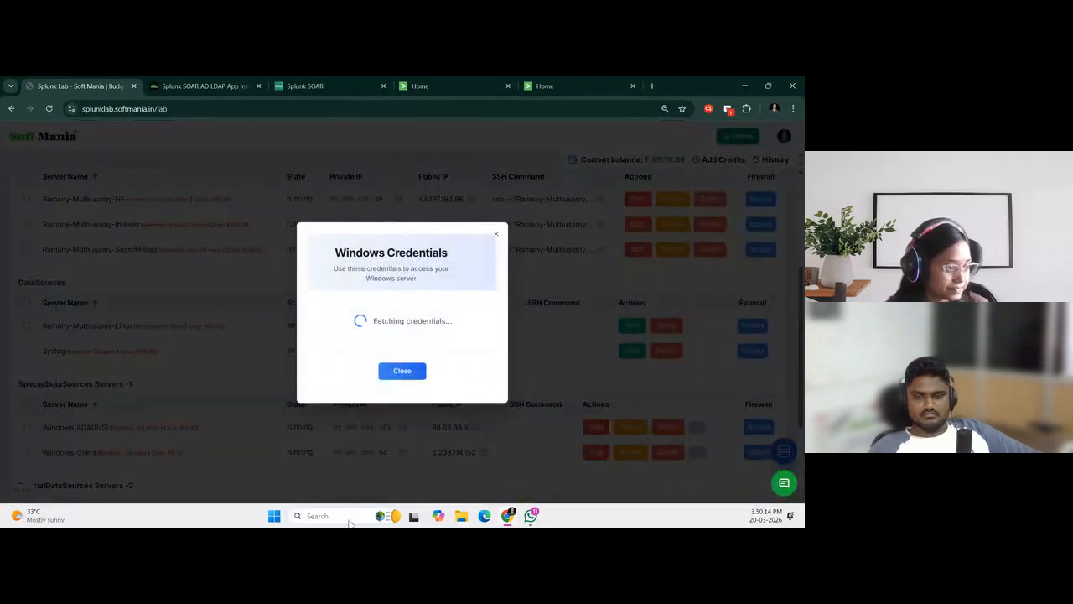
Search Windows for "rdp" and open Remote Desktop Connection
left_click(351, 517)
type("rdp")
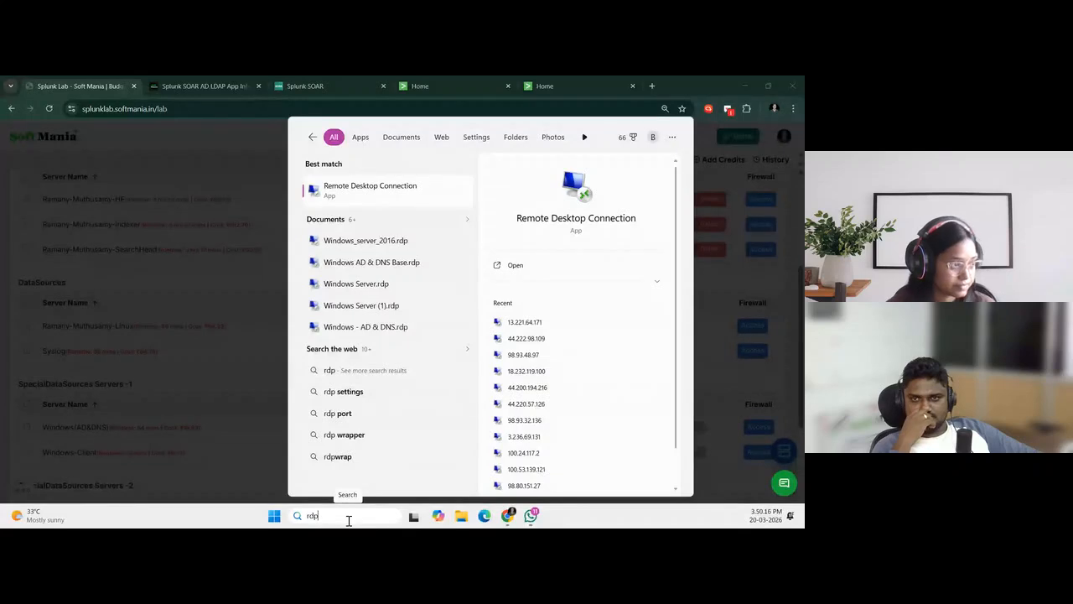
left_click(397, 194)
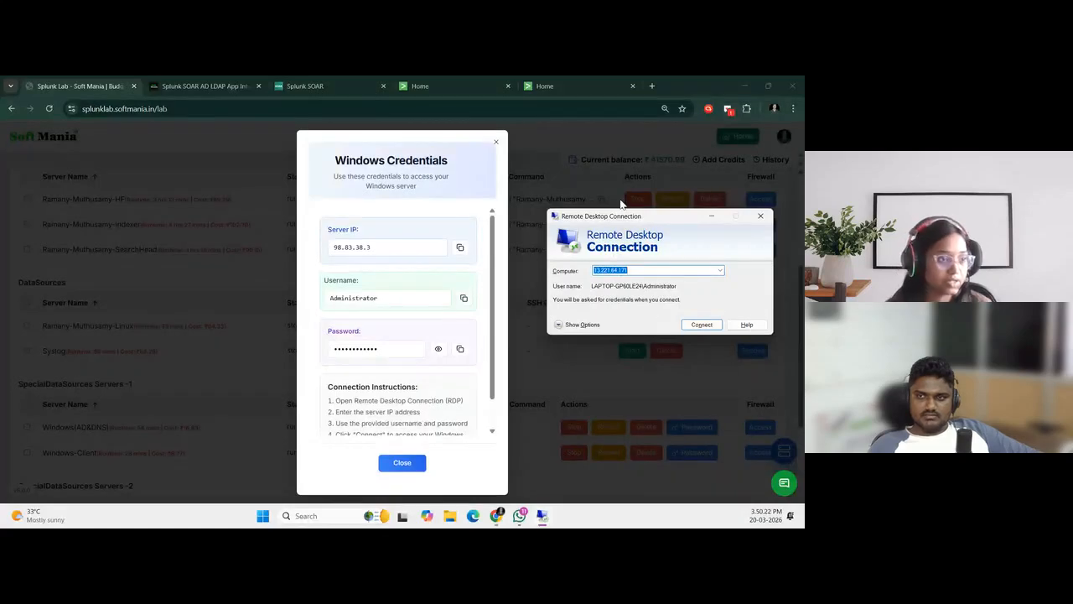
Set the remote computer to the copied IP 98.83.38.3 and start the connection, accepting the security warning
left_click_drag(639, 219, 543, 182)
key("ctrl+v")
left_click(595, 287)
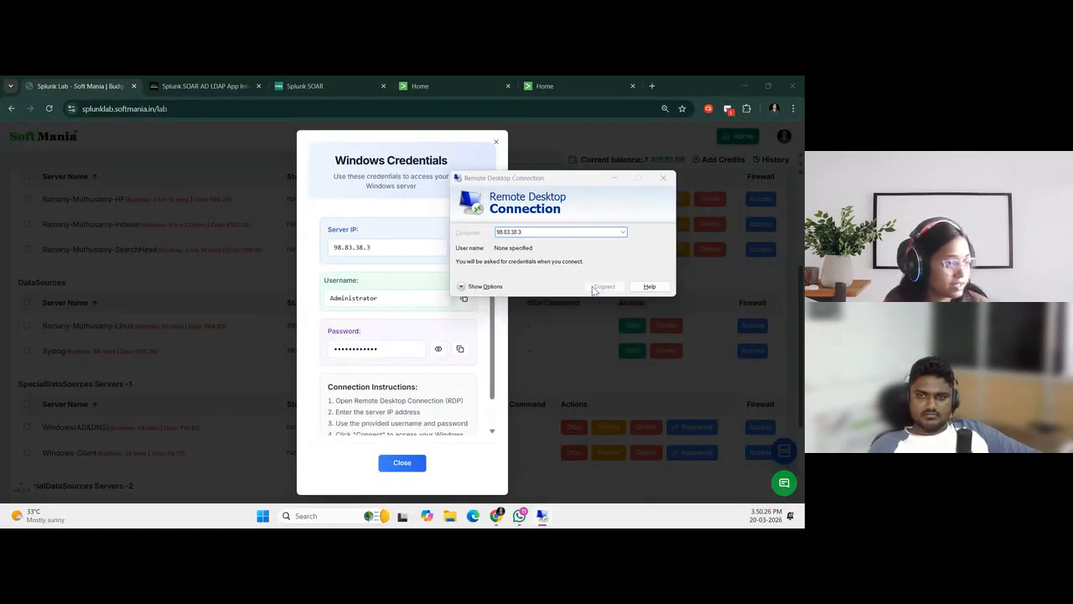
left_click(638, 291)
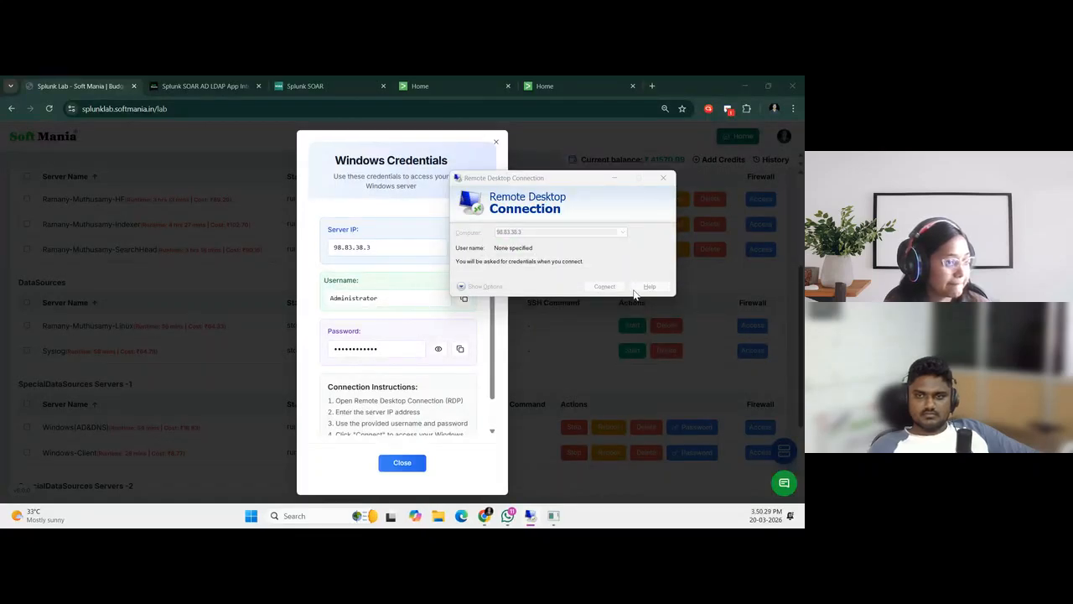
Copy the Windows(AD&DNS) username and password from the Windows credentials, trying them in the sign-in prompt's password field, and cancel that prompt
left_click_drag(548, 167, 636, 137)
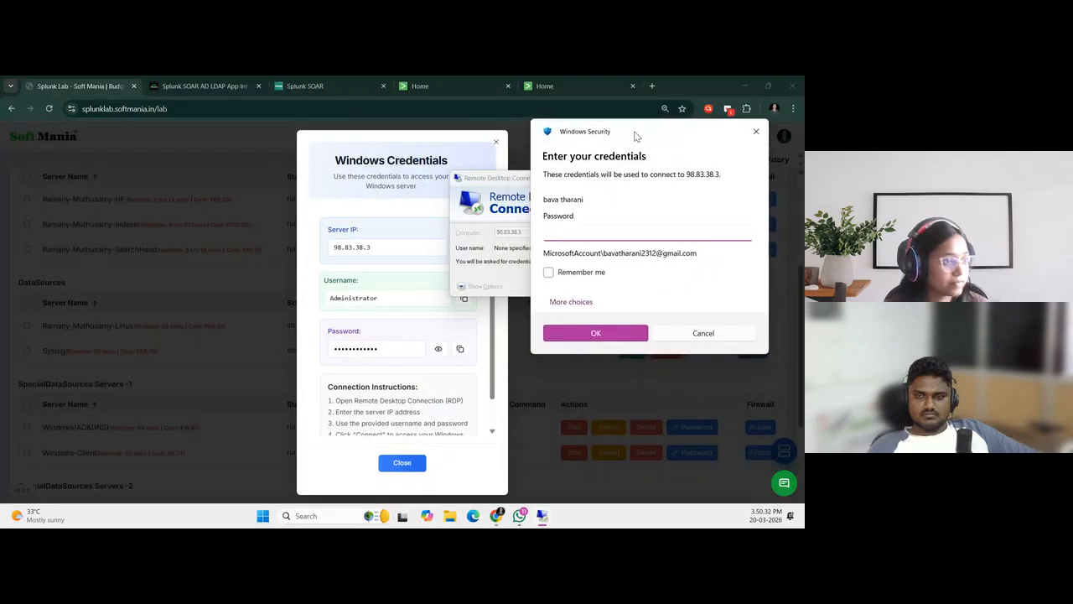
left_click(463, 299)
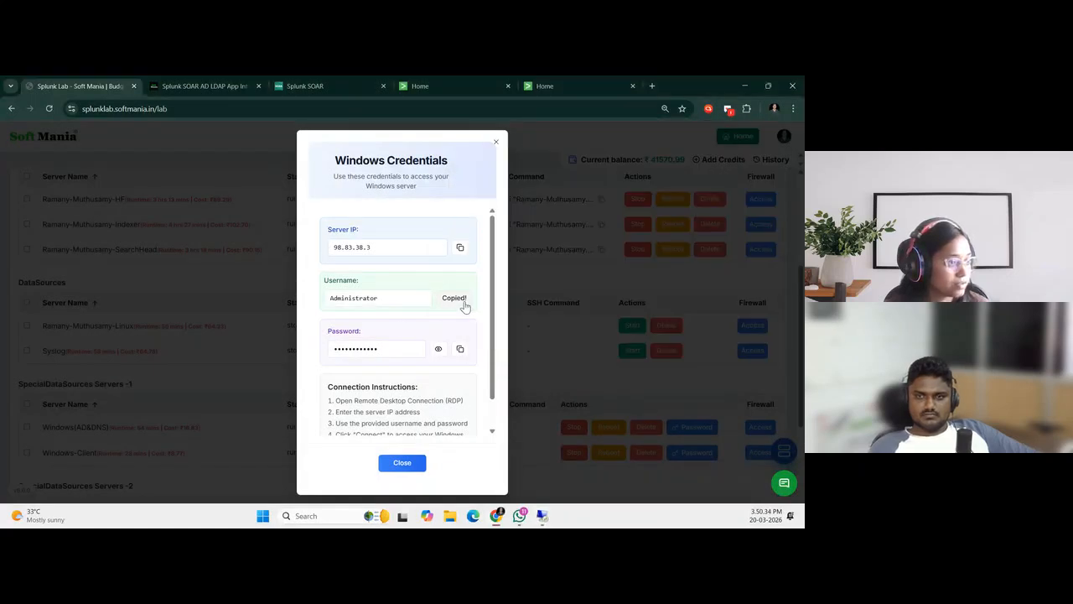
left_click(542, 516)
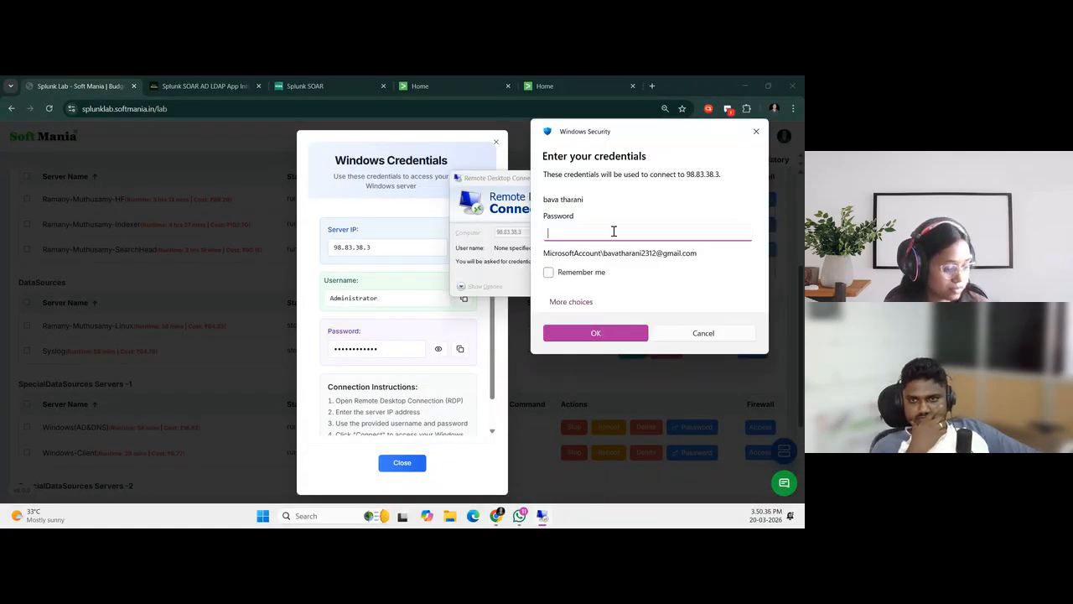
key("ctrl+v")
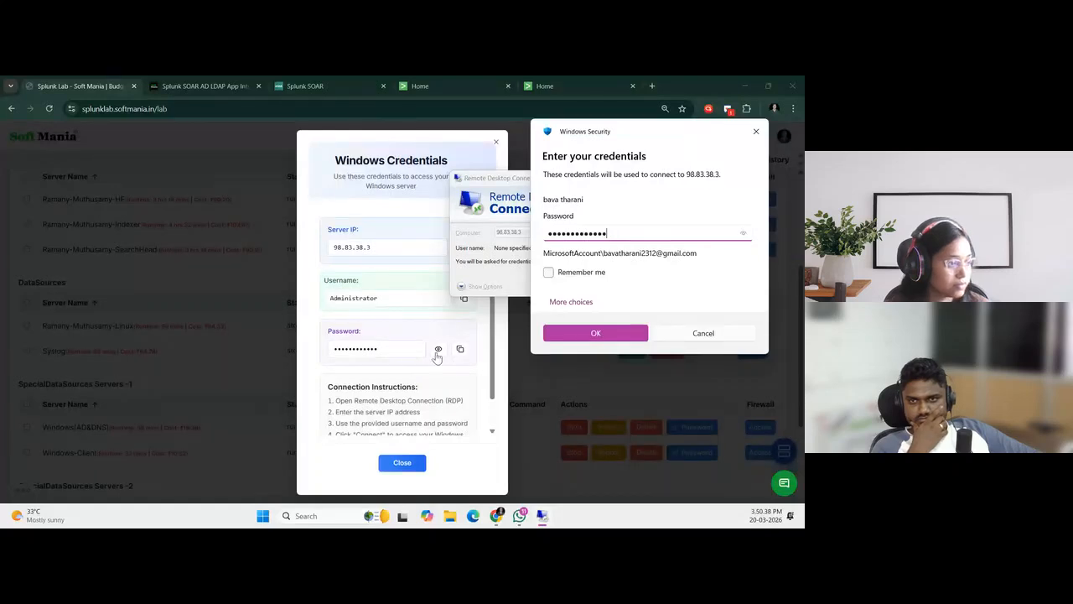
scroll(446, 363, "down", 2)
left_click(462, 315)
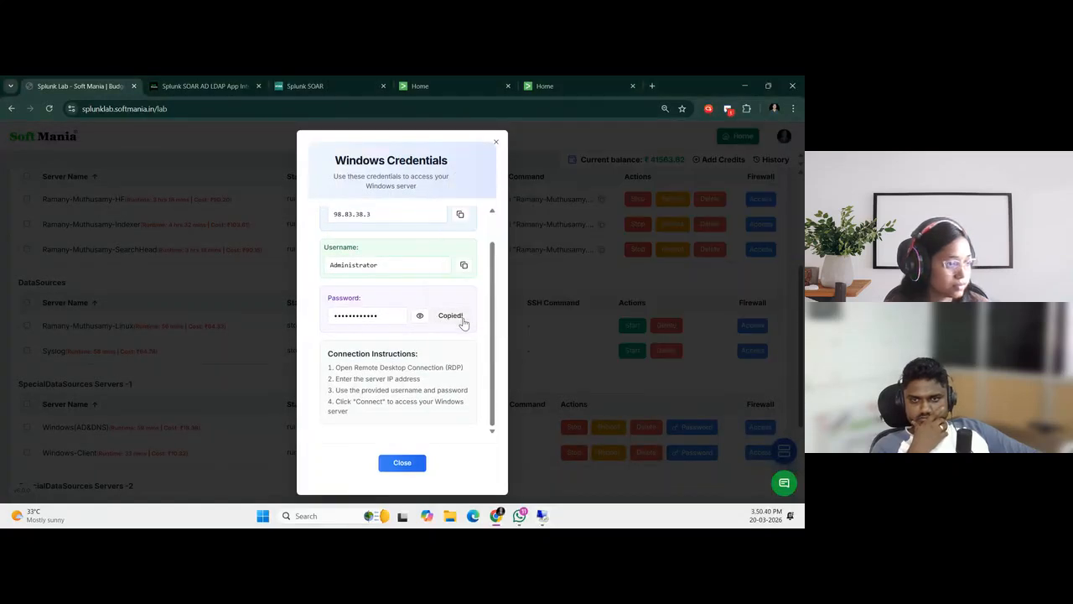
left_click(543, 516)
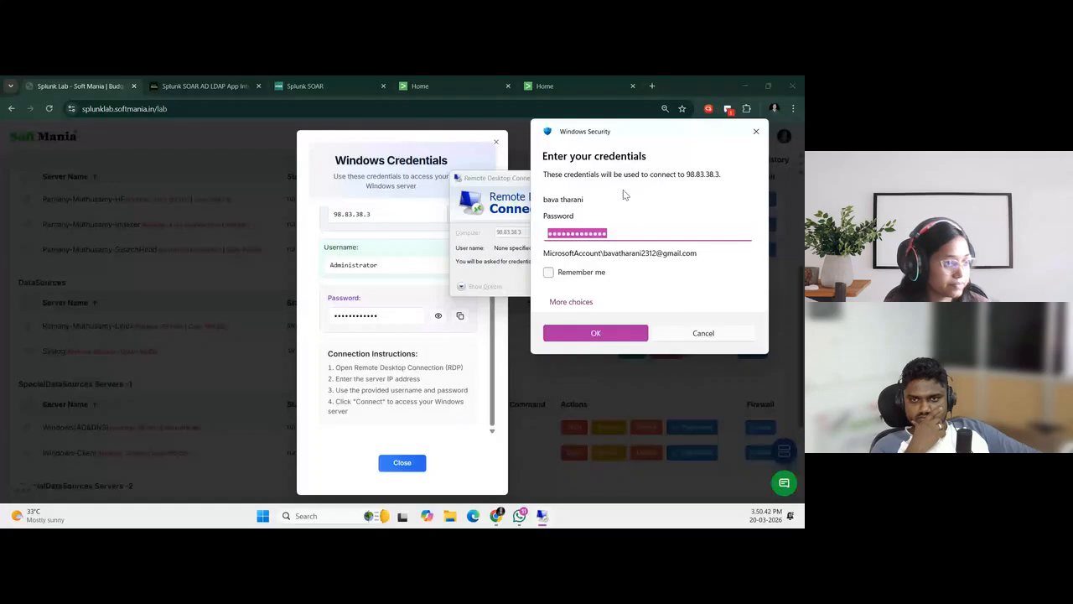
left_click(690, 336)
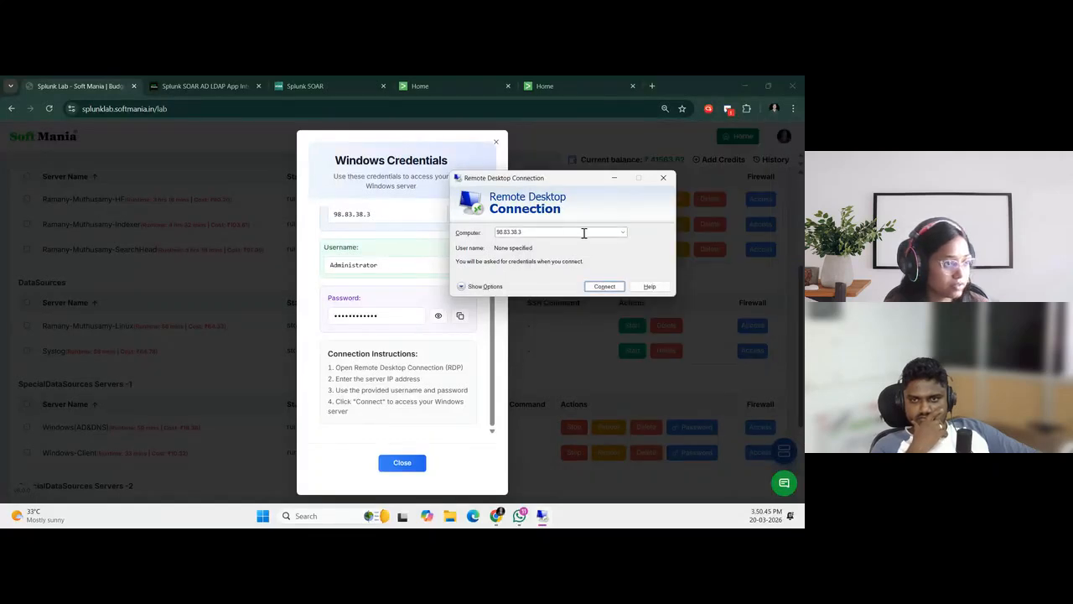
Show the connection options, set the user name to Administrator, and connect to 98.83.38.3, accepting the security warning
left_click(484, 286)
left_click(541, 285)
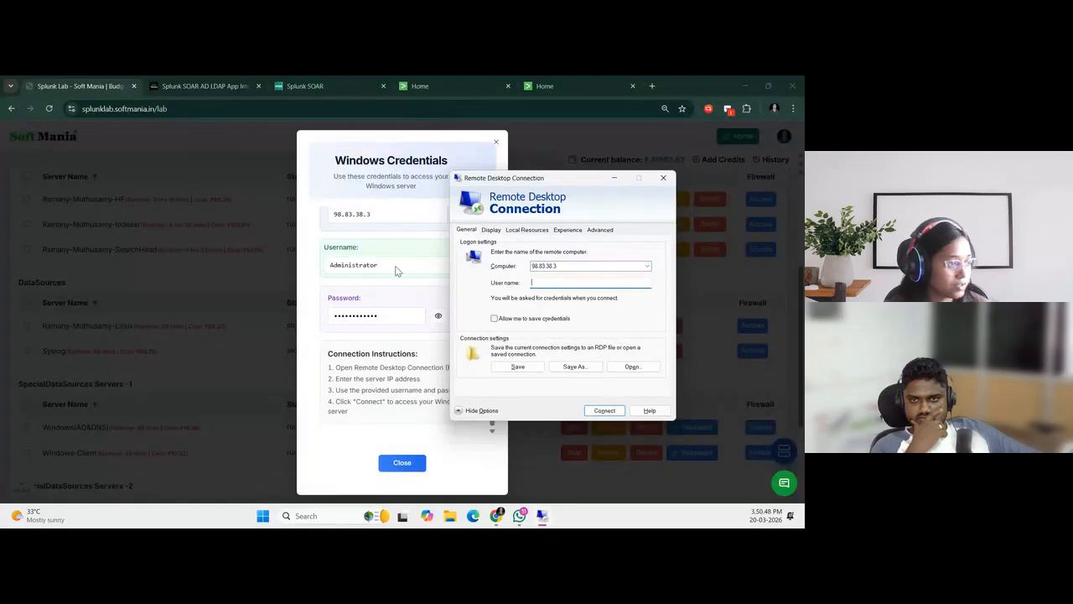
key("super+v")
key("Down")
key("Return")
left_click(605, 410)
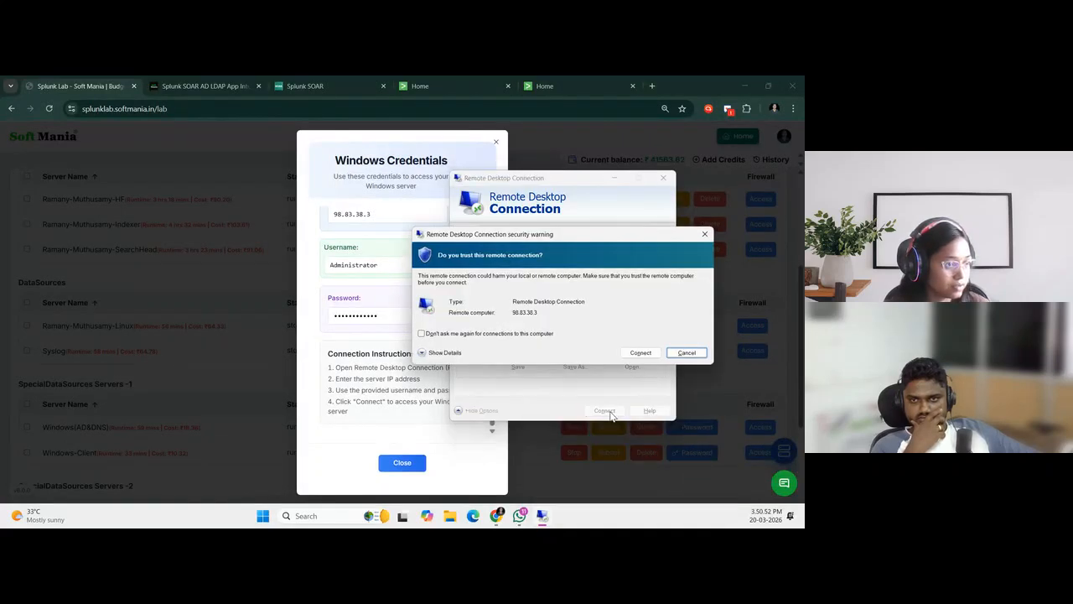
left_click(640, 353)
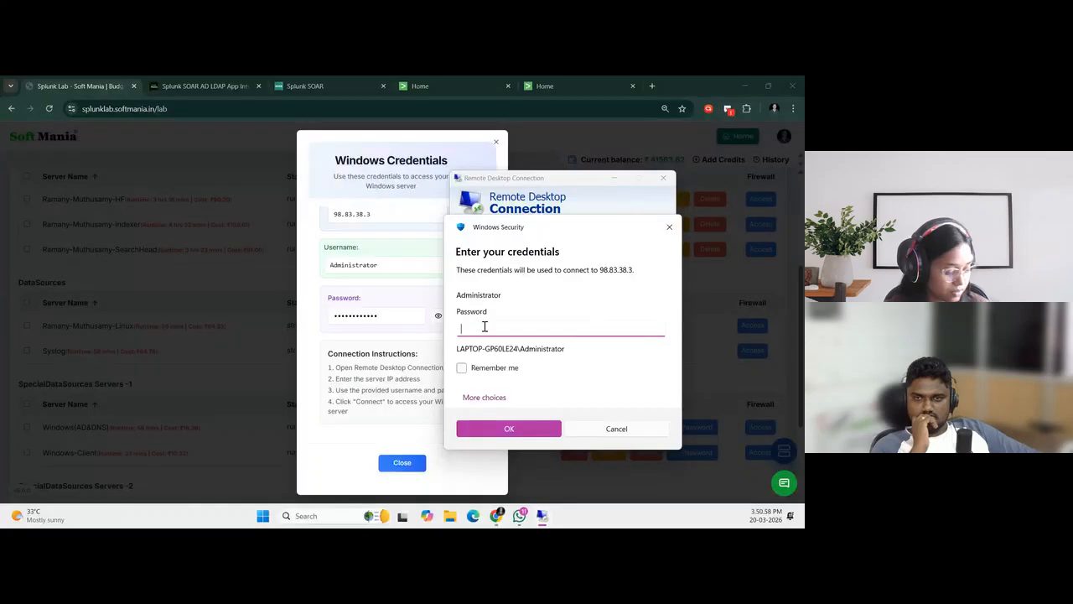
Enter the Administrator account password, submit the sign-in, and accept the certificate prompt to open the AD server's desktop
key("ctrl+v")
left_click(520, 429)
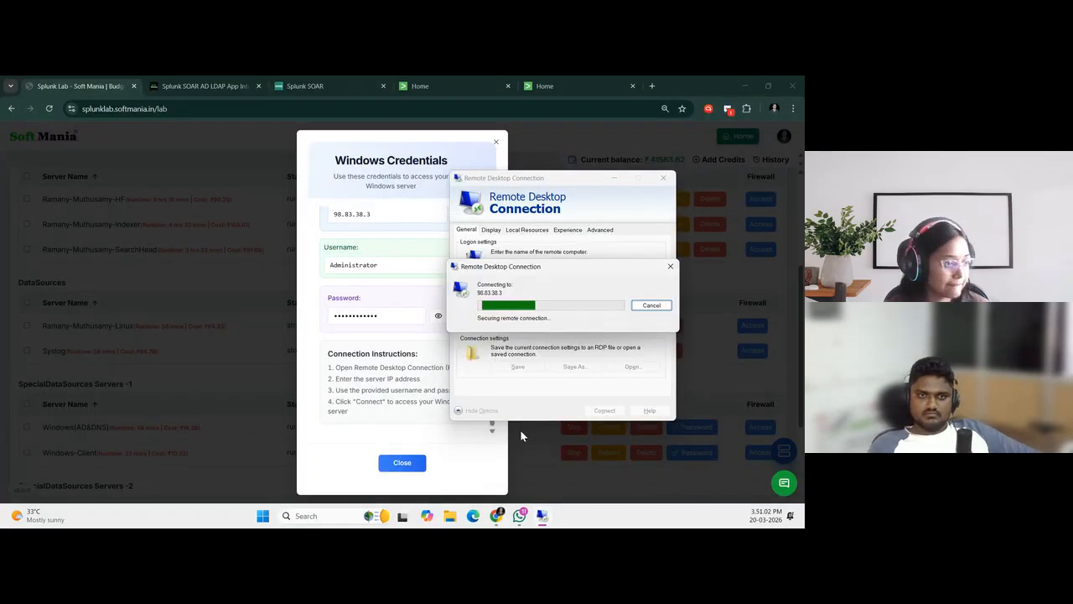
left_click(601, 386)
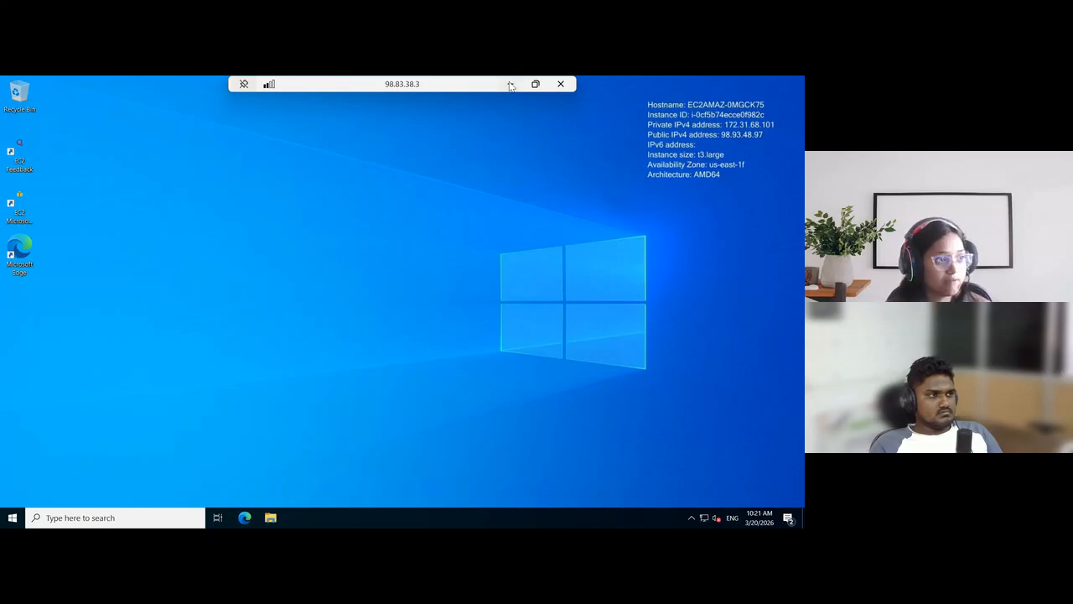
Minimize the AD server session, close its Windows credentials, and open the credentials of the Windows-Client server
left_click(509, 85)
left_click(406, 463)
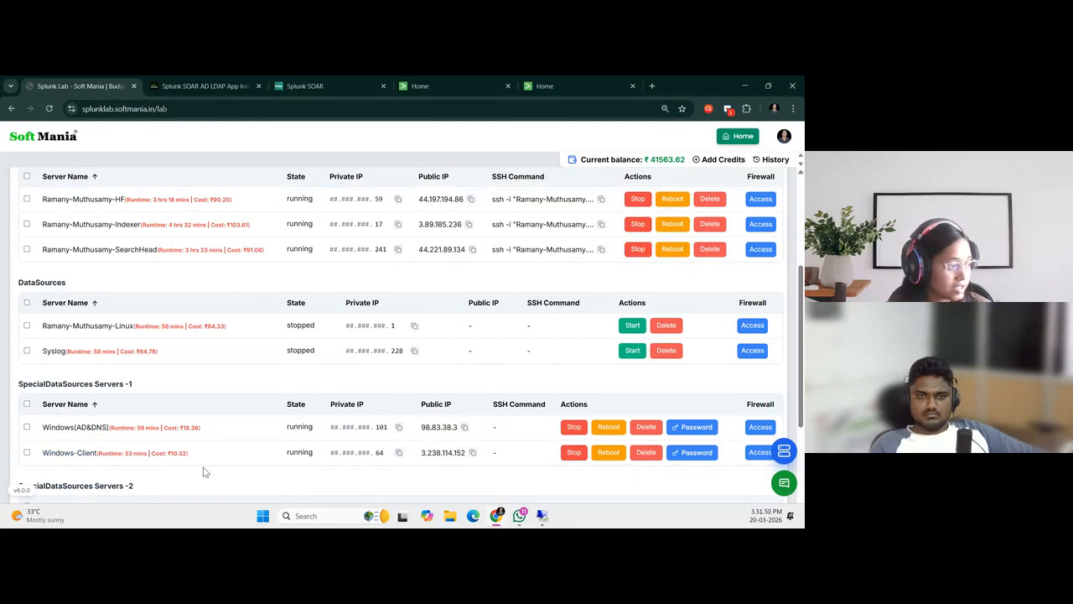
left_click(690, 452)
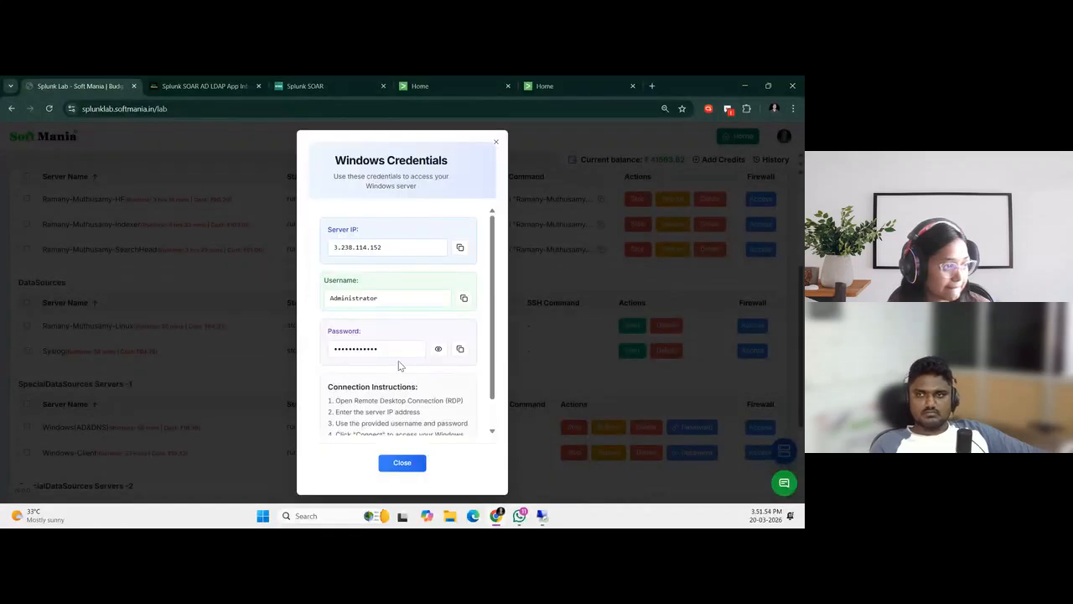
Find Remote Desktop Connection through Windows search and open a second connection window
left_click(348, 511)
type("rdrp")
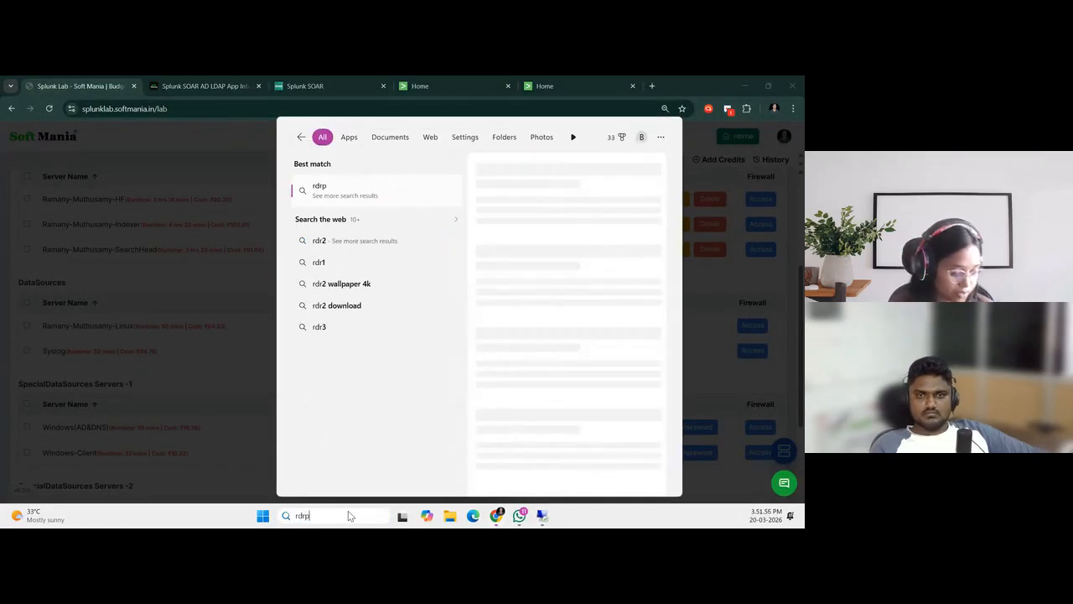
key("Return")
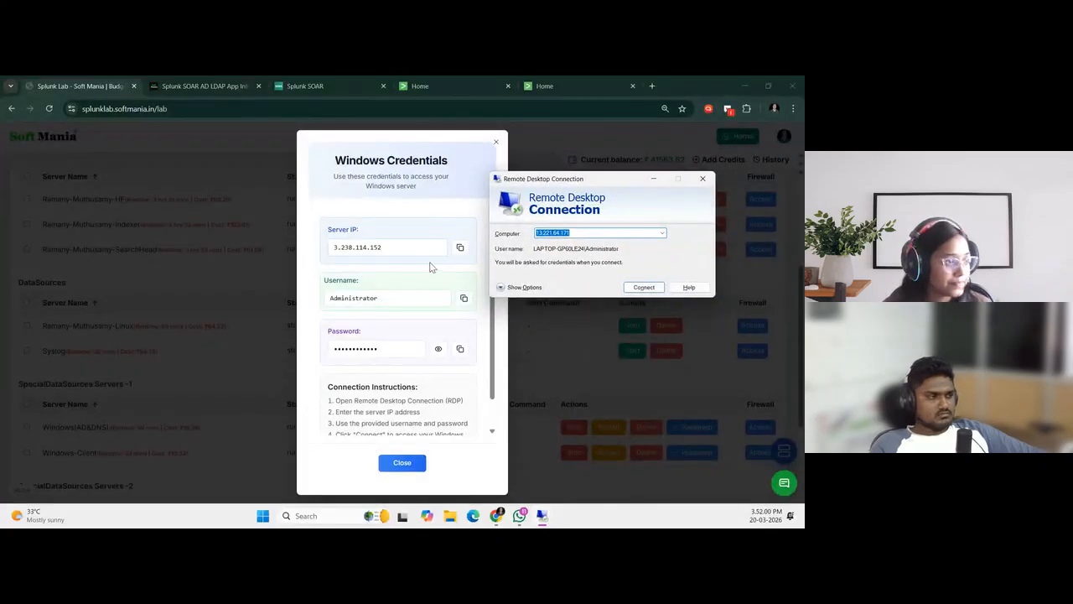
Show the options of the new connection and set its user name to Administrator
left_click(506, 290)
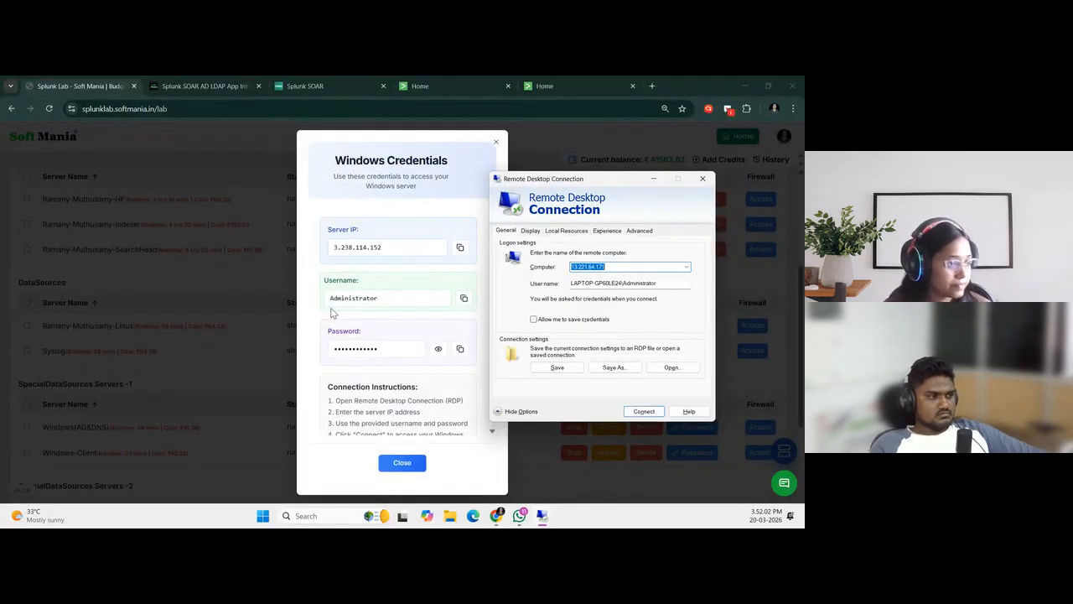
double_click(633, 282)
type("Administrator")
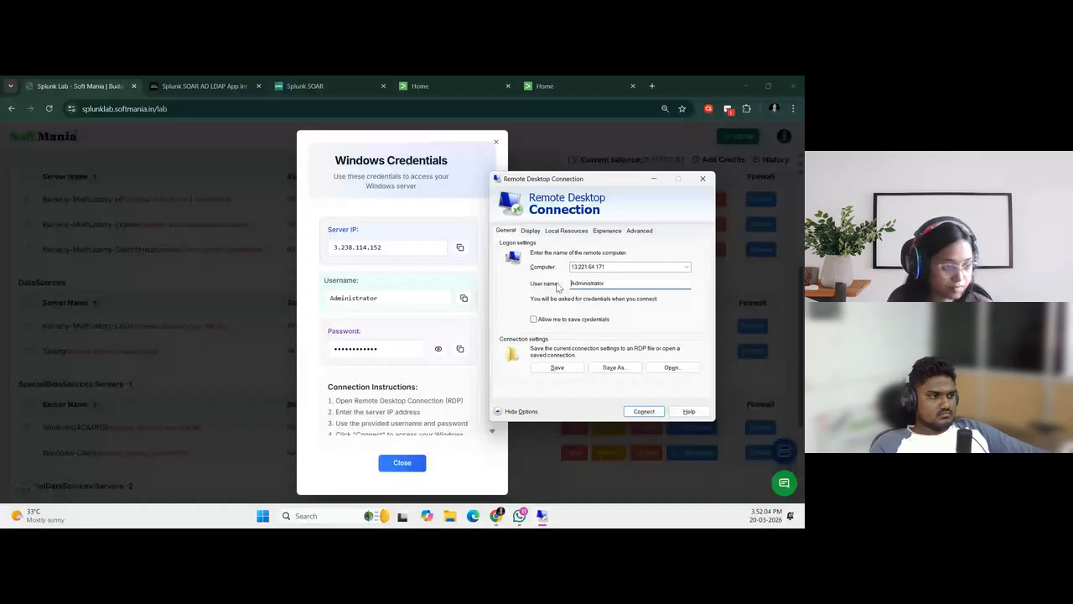
Try to connect to the remote computer 13.221.64.171 and dismiss the connection message
left_click(644, 410)
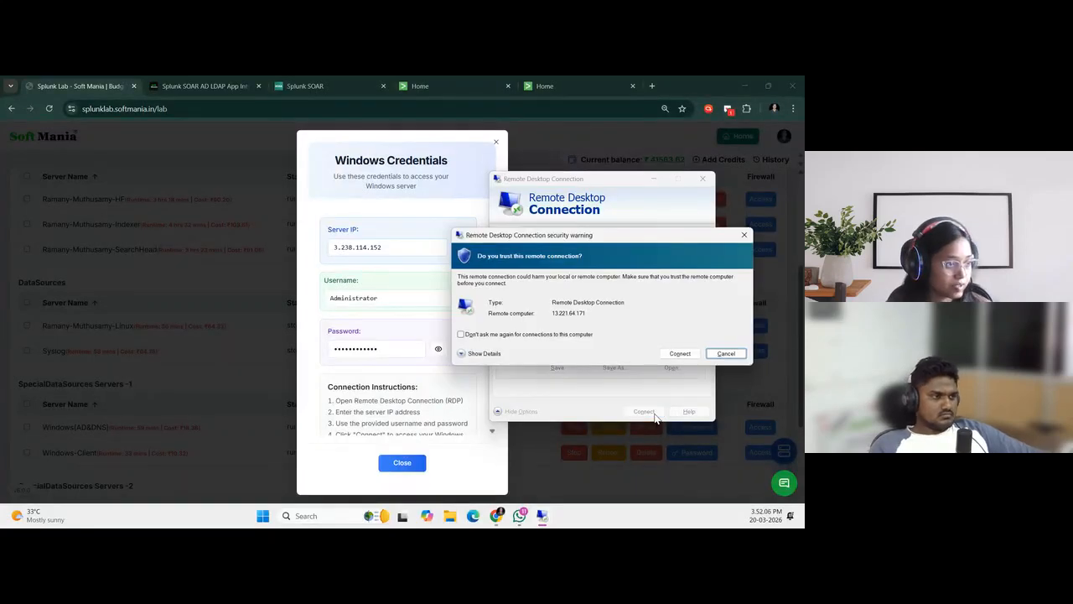
left_click(686, 354)
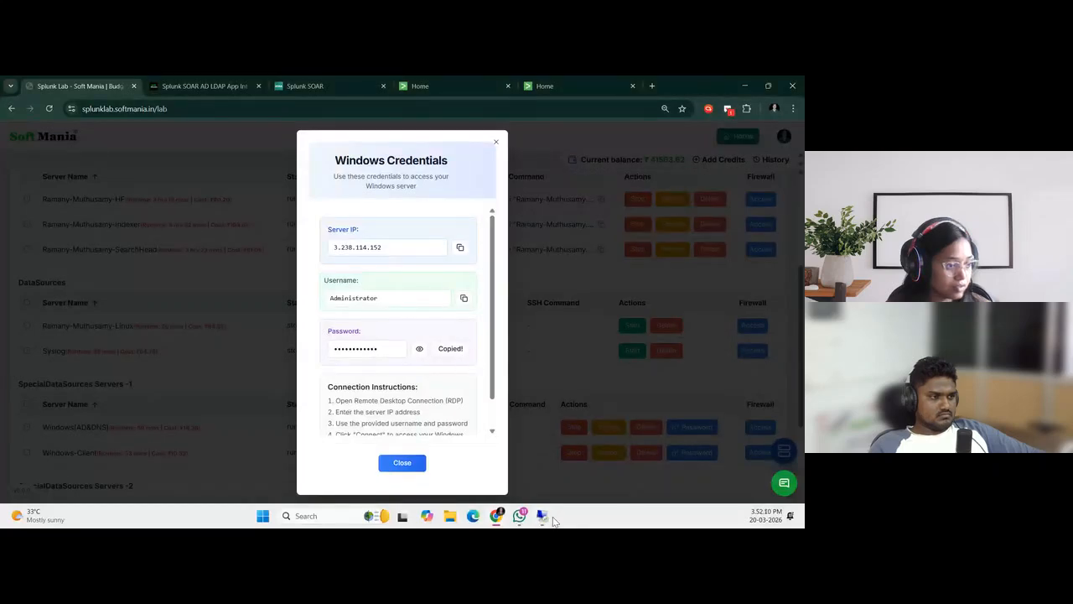
mouse_move(543, 516)
left_click(598, 482)
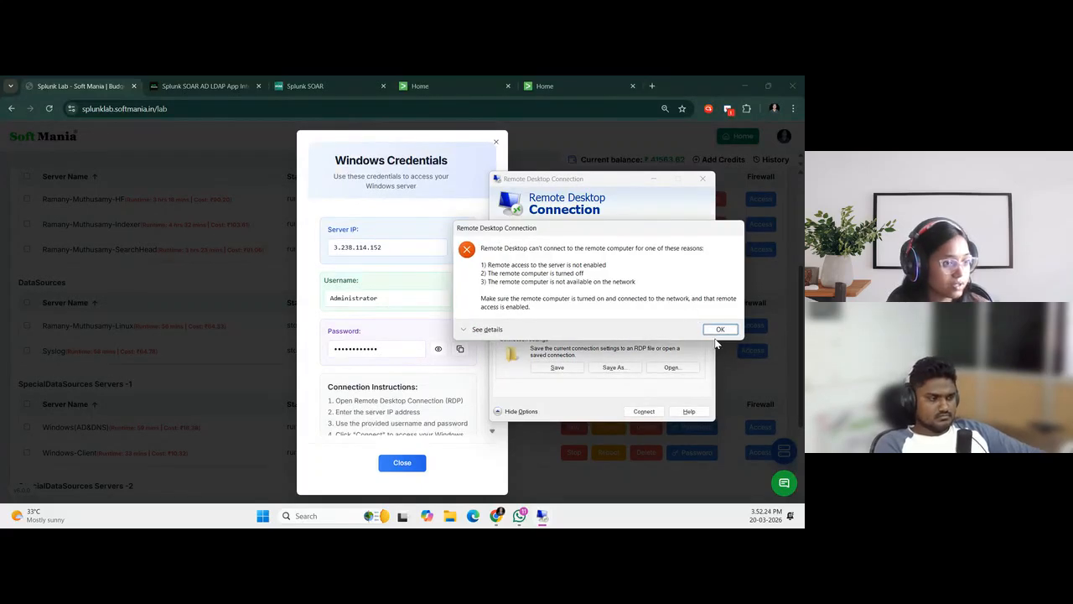
left_click(718, 329)
Copy the Windows-Client server IP 3.238.114.152, set it as the remote computer, and connect, accepting the security warning
left_click(460, 247)
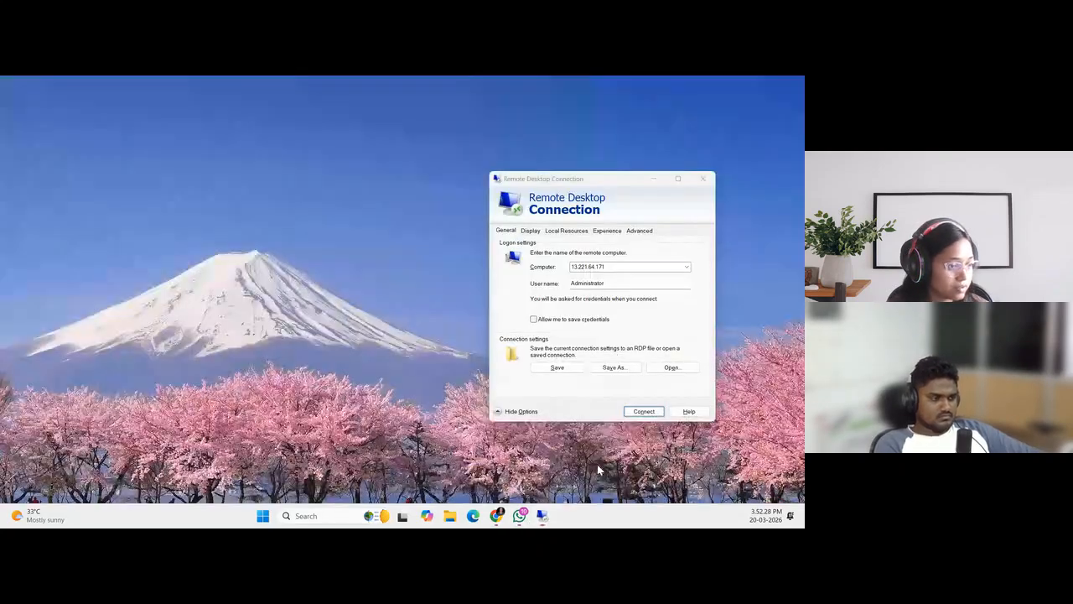
left_click(542, 457)
left_click_drag(627, 268, 538, 275)
key("ctrl+v")
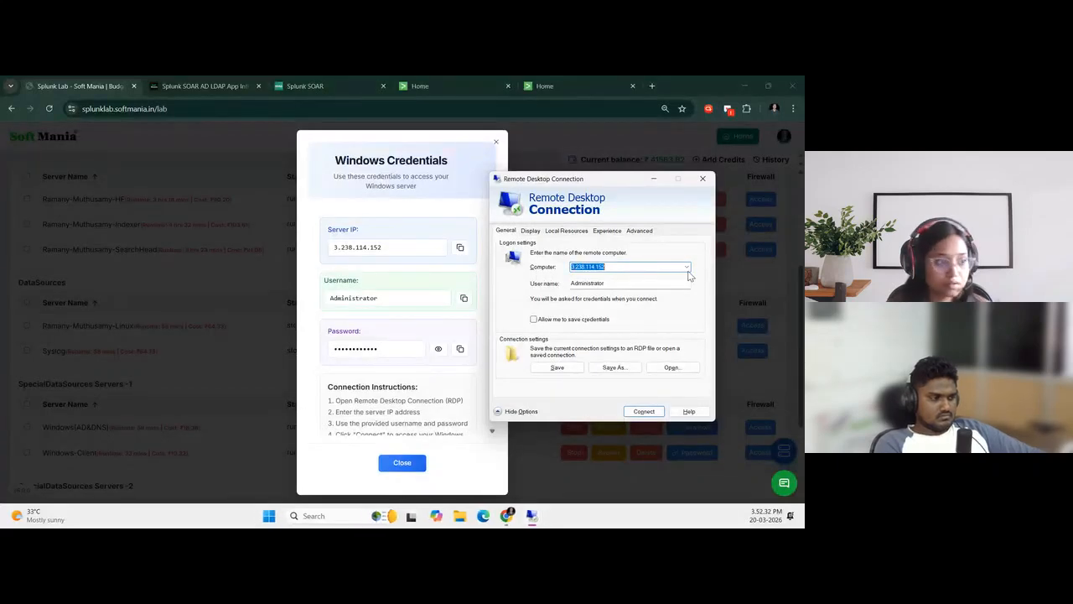
left_click(644, 411)
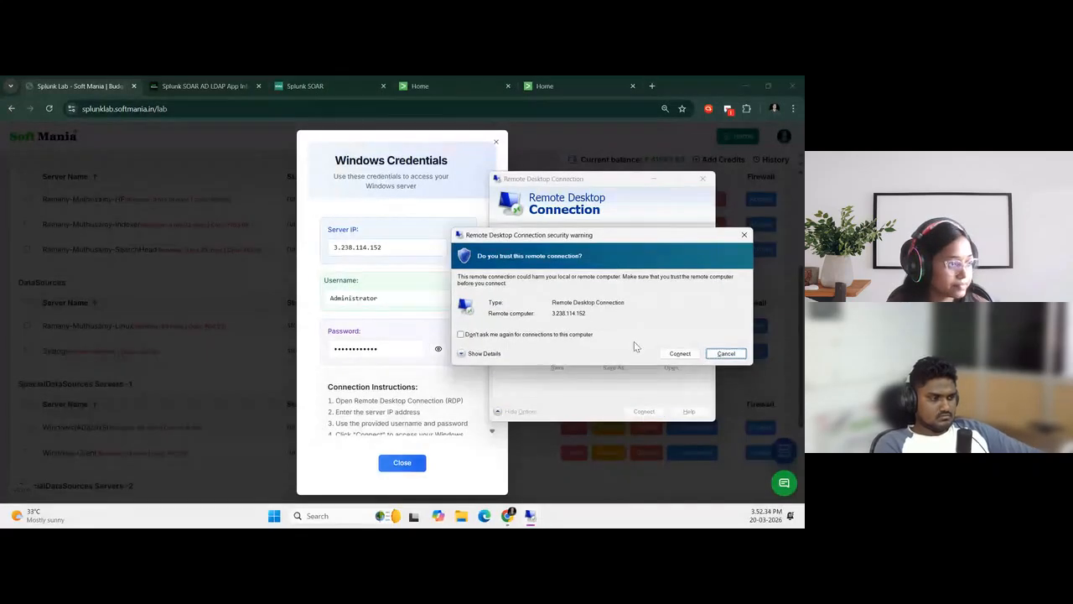
left_click(676, 354)
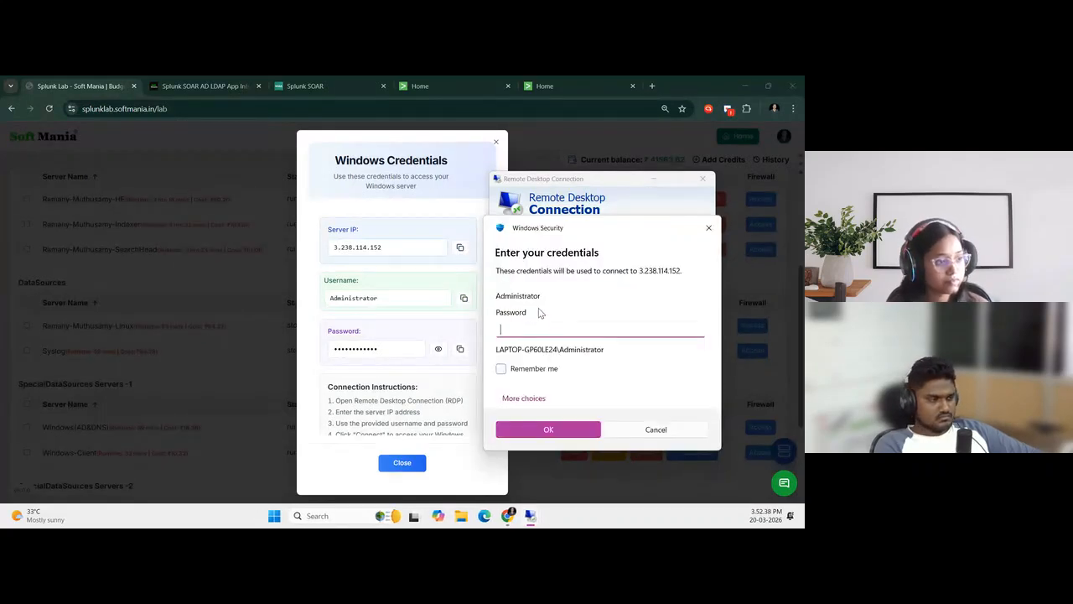
Copy the Windows-Client password, enter it in the sign-in prompt, and accept the certificate prompt to open the remote desktop
left_click(461, 348)
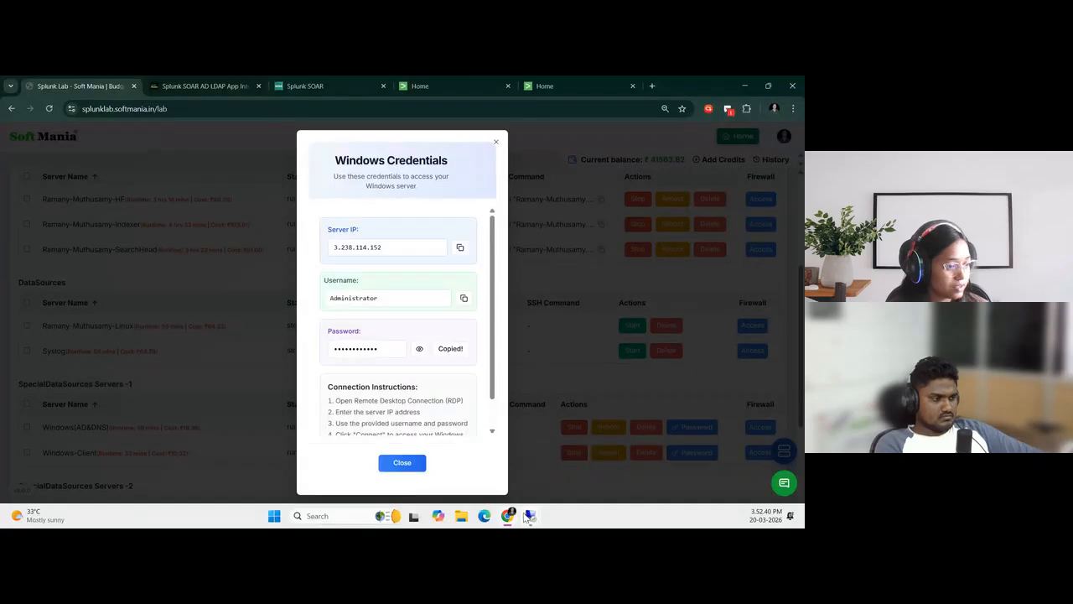
mouse_move(530, 516)
left_click(584, 444)
key("ctrl+v")
left_click(559, 430)
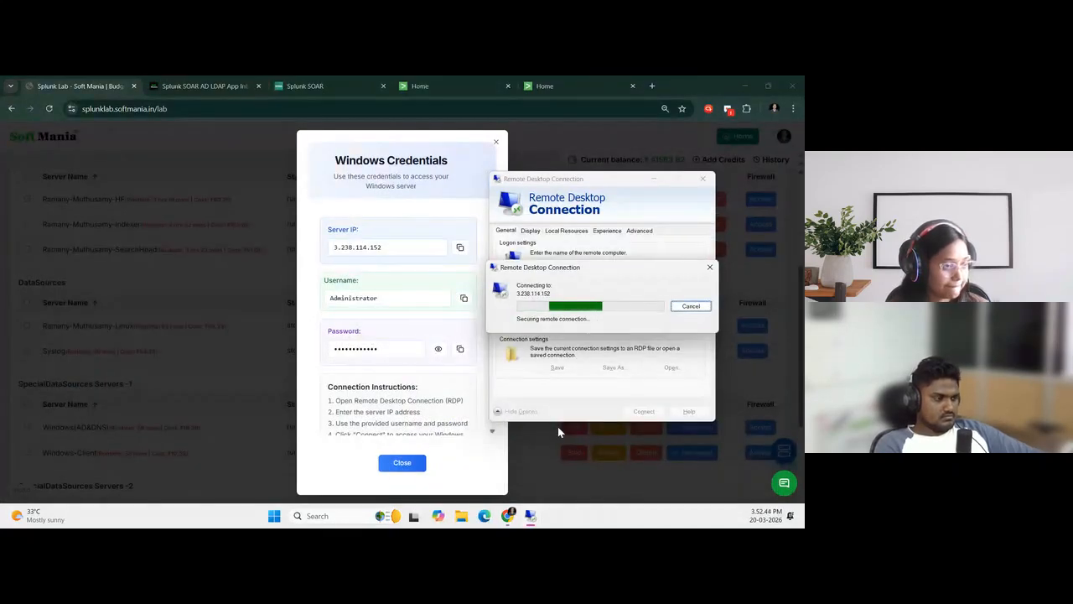
left_click(639, 387)
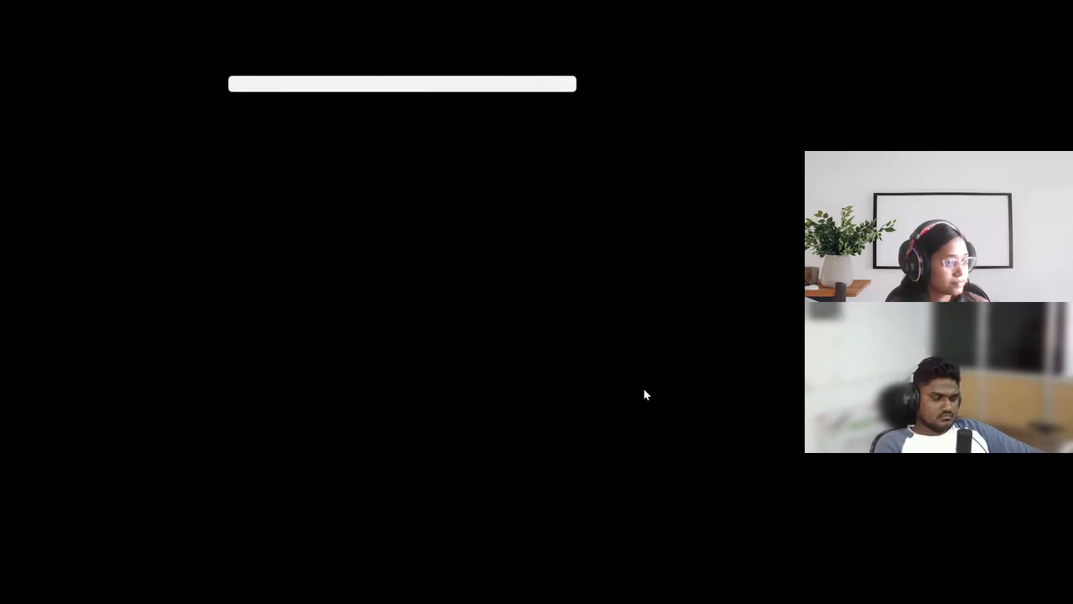
Minimize the Windows-Client session, close its Windows credentials on the Splunk Lab page, and return to the 3.238.114.152 session
left_click(510, 85)
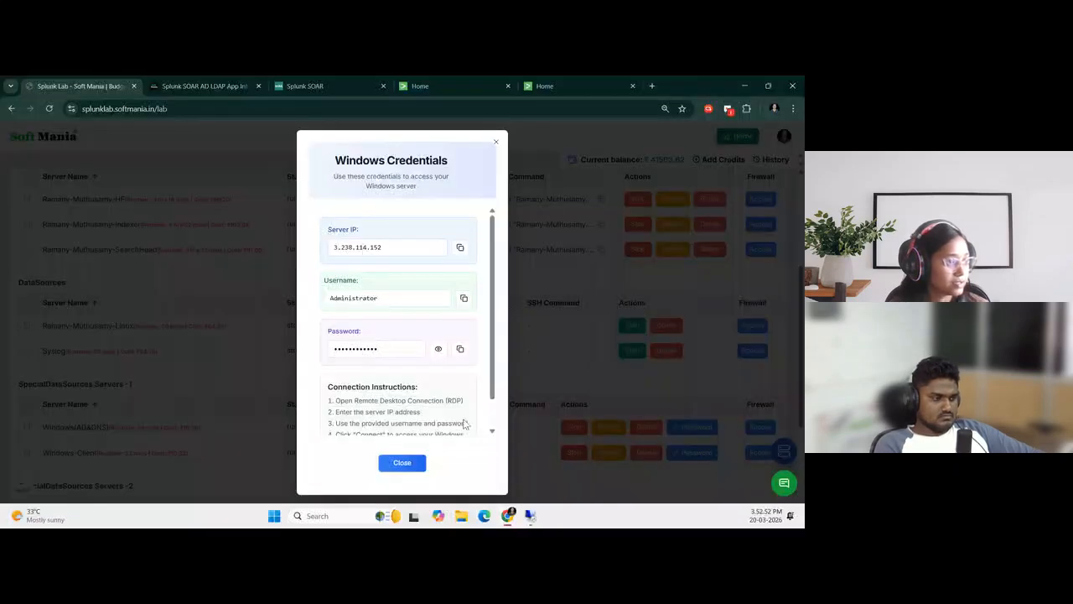
left_click(422, 463)
mouse_move(529, 518)
left_click(600, 473)
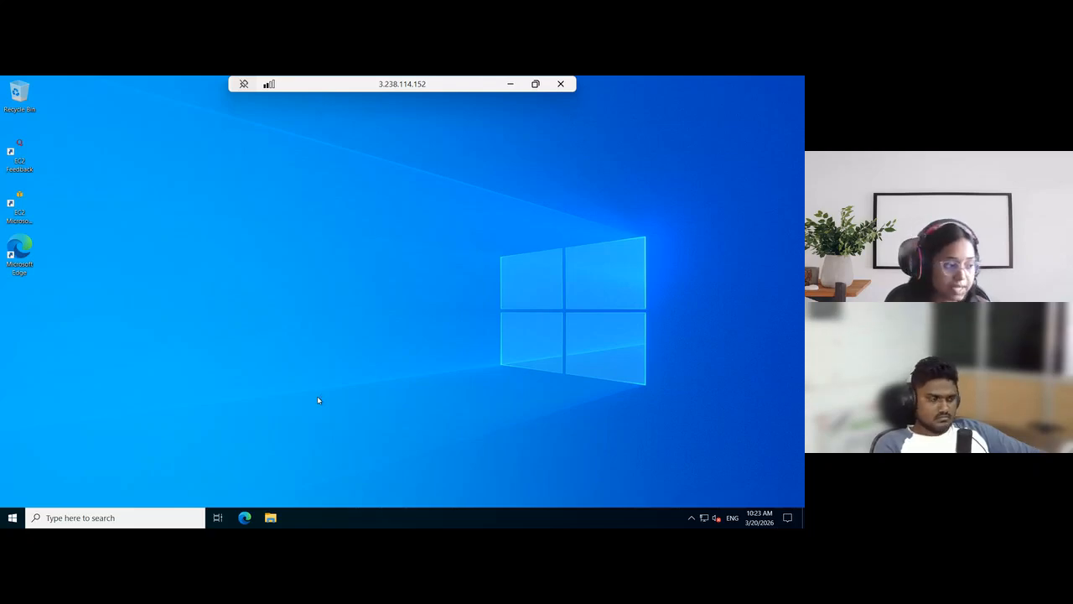
Open the redirected C drive of the local laptop from This PC in the Windows-Client's File Explorer
left_click(270, 519)
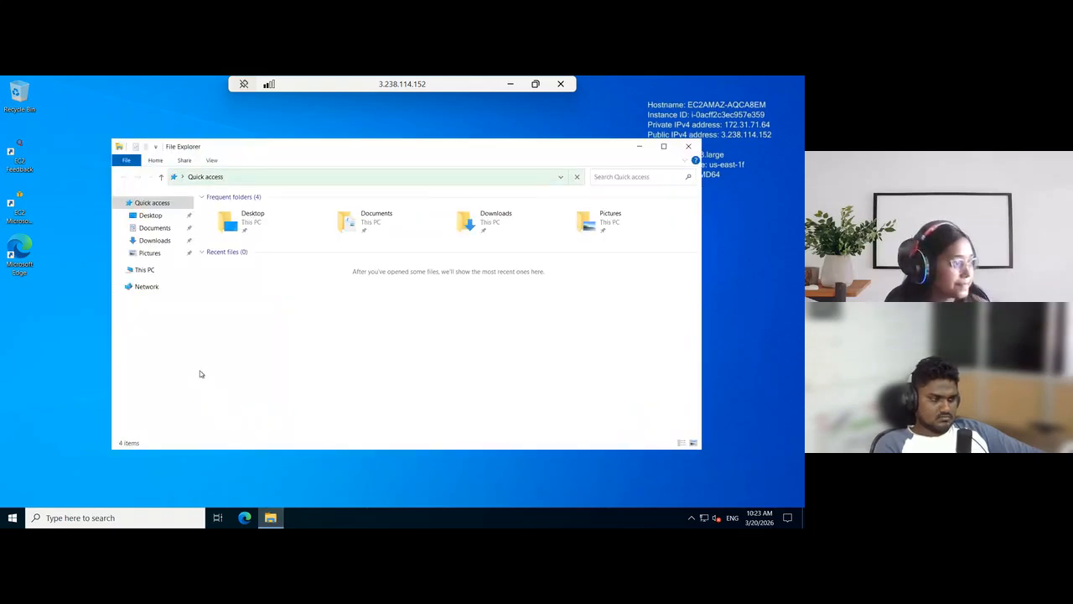
left_click(161, 271)
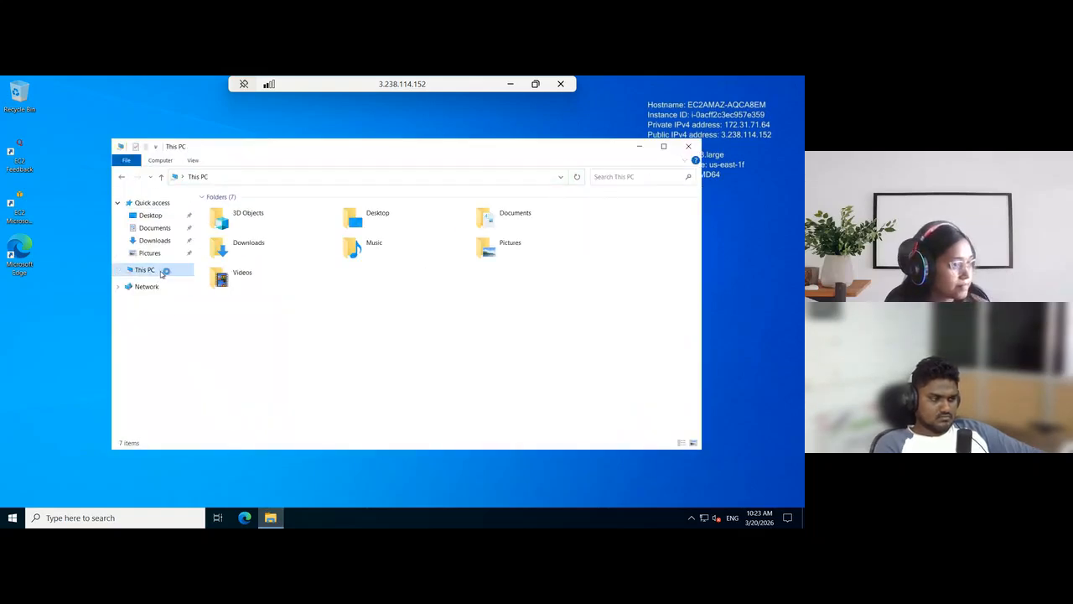
left_click(261, 369)
double_click(261, 369)
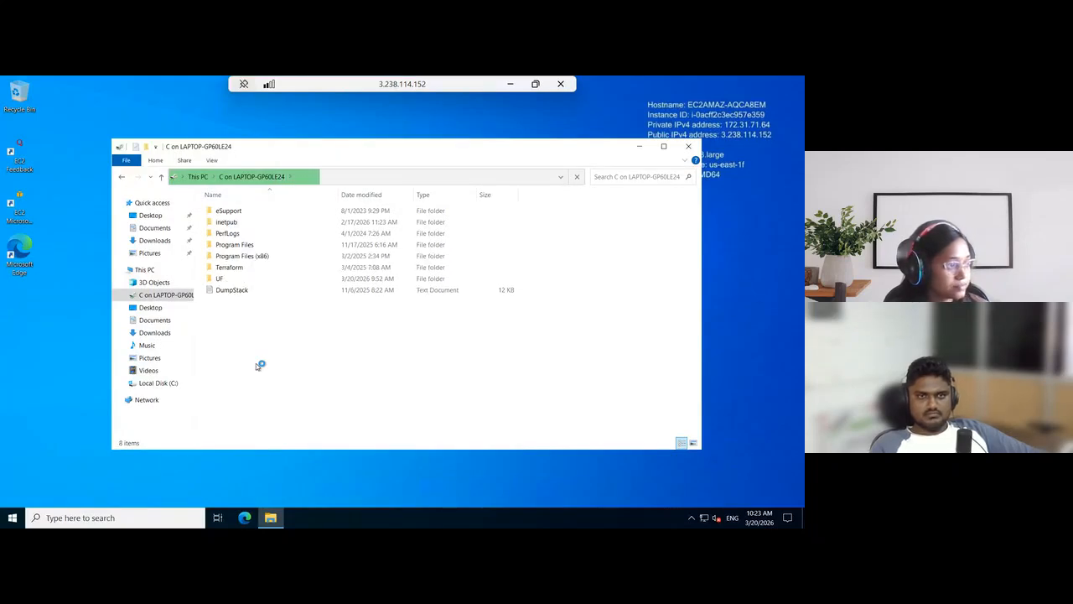
Copy inputs.conf and the splunkforwarder-9.4.1 installer from the redirected drive's UF folder into the Windows-Client's Downloads folder
left_click(261, 280)
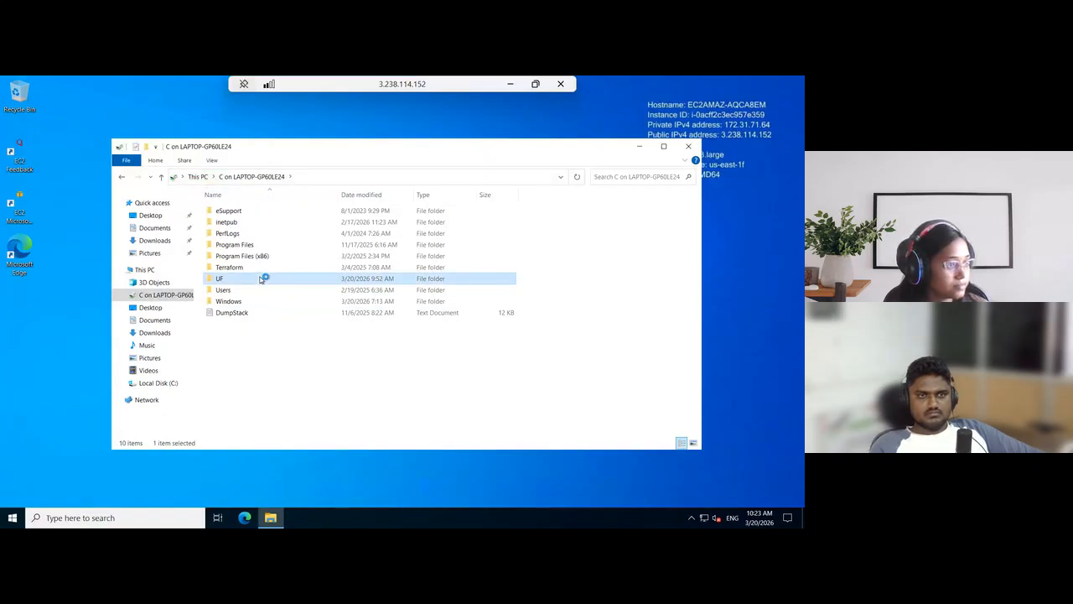
double_click(262, 280)
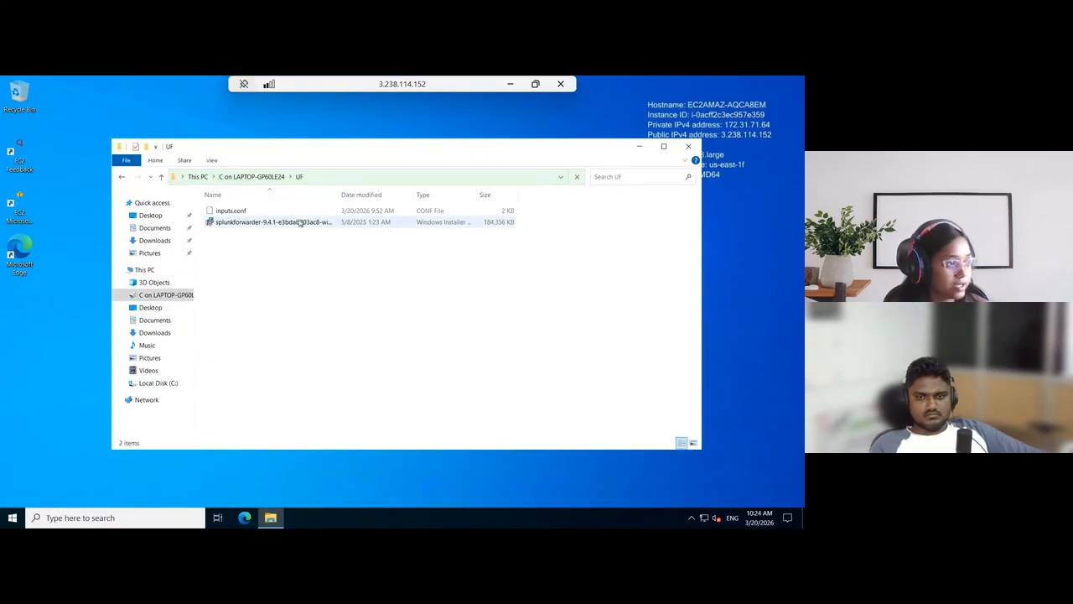
left_click(300, 222)
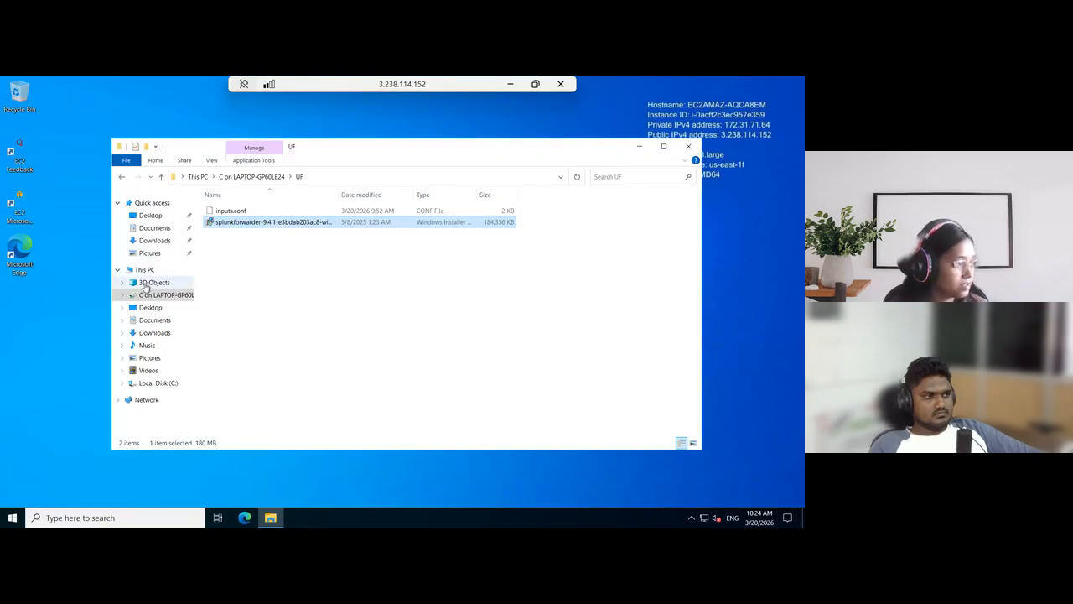
left_click(375, 261)
left_click_drag(376, 262, 302, 211)
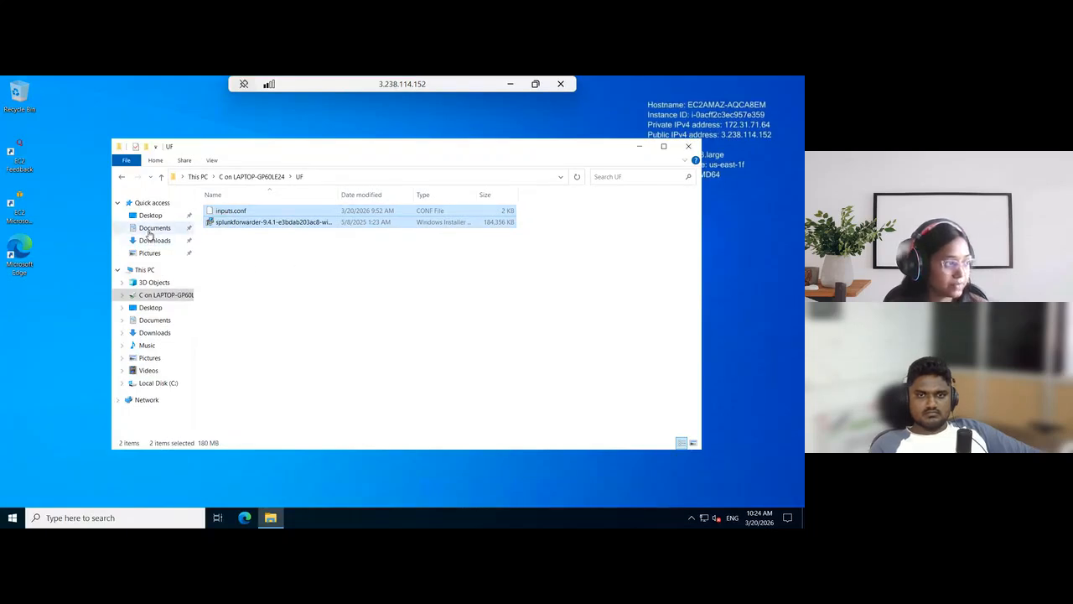
left_click(151, 241)
left_click(312, 302)
key("ctrl+v")
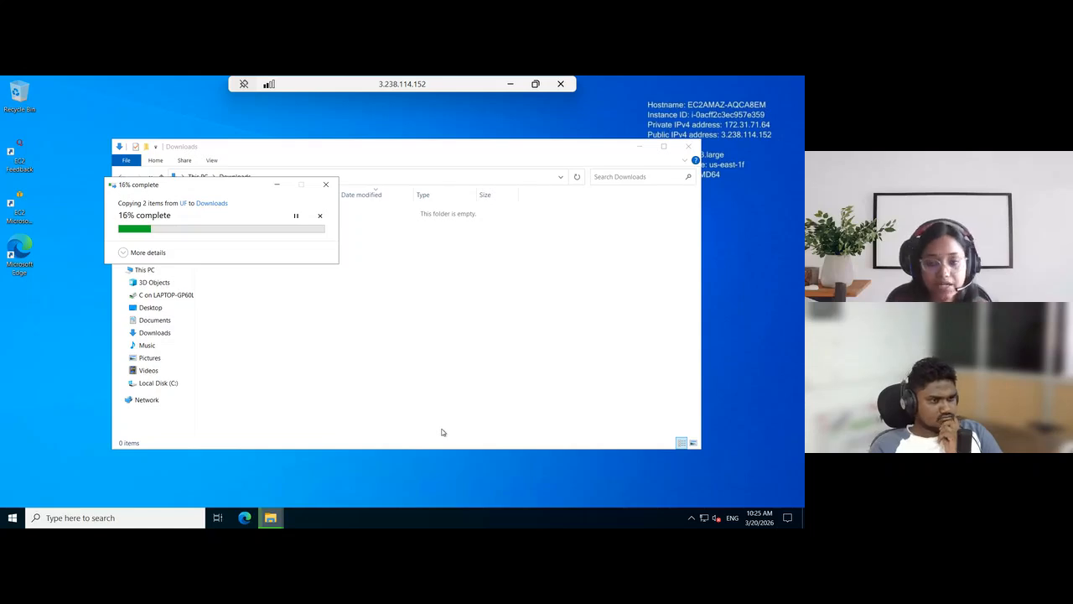
Minimize the remote session and open the Indexes page of the Splunk Enterprise Indexer at 3.89.185.236
left_click(509, 84)
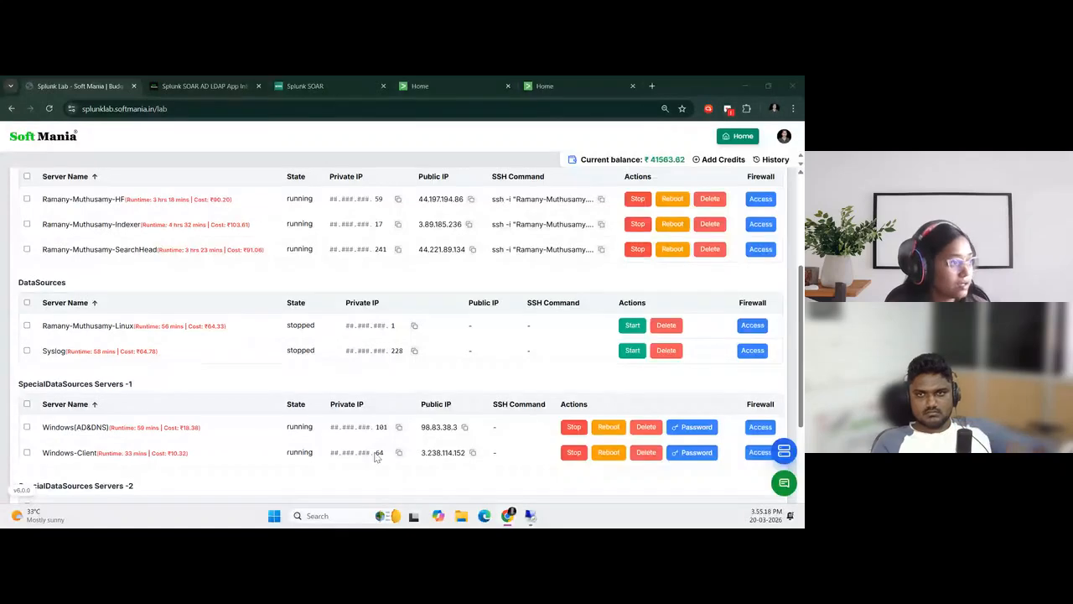
scroll(374, 433, "up", 3)
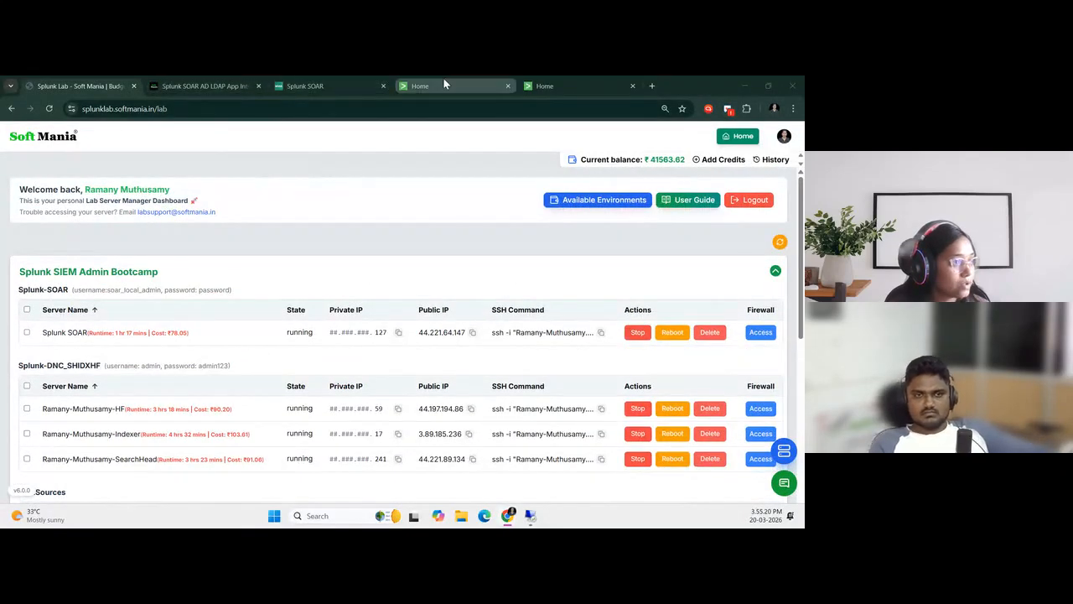
left_click(526, 83)
left_click(528, 85)
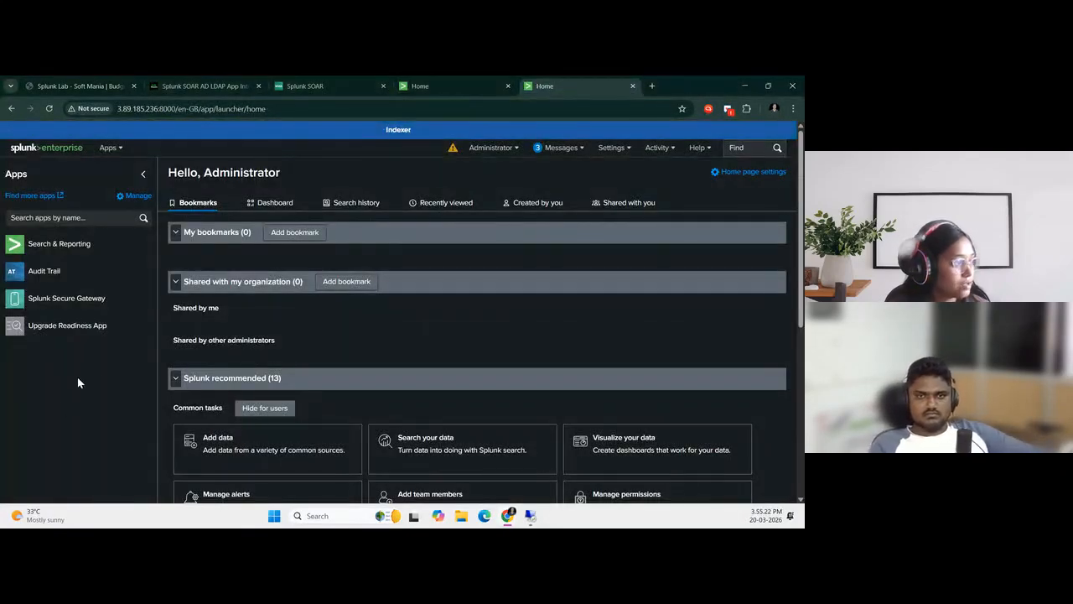
left_click(617, 155)
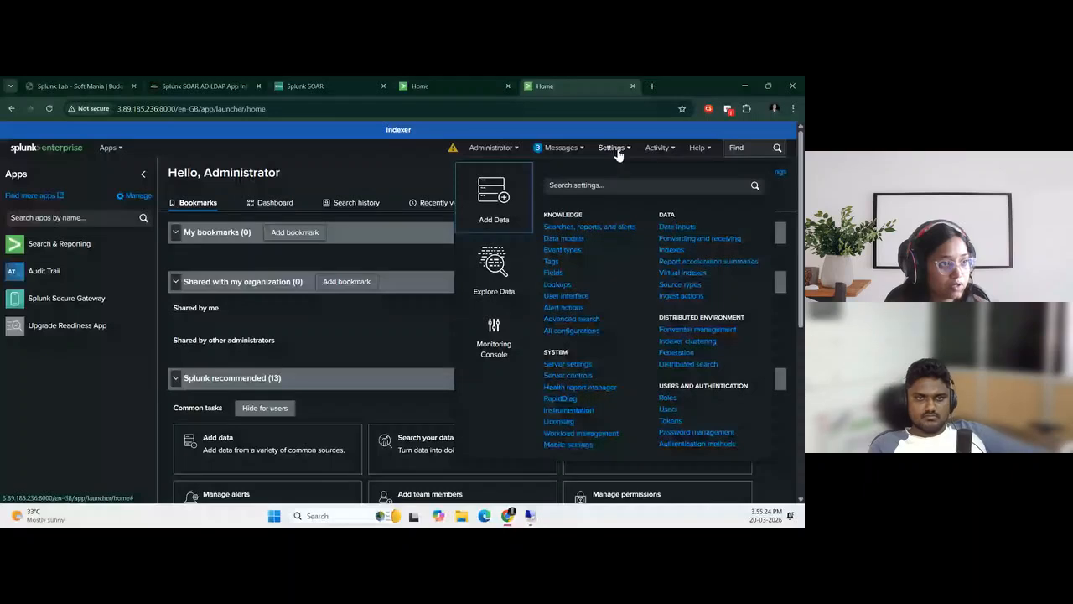
left_click(665, 252)
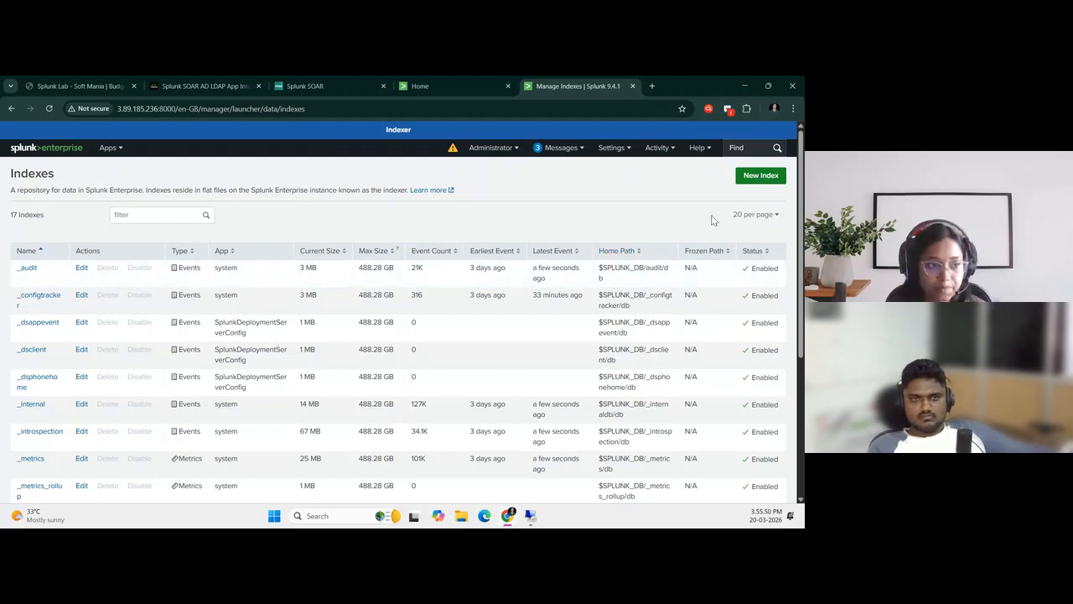
Create a new events index named win_idx on the Indexer with the default settings
left_click(760, 175)
left_click(348, 212)
type("win_idx")
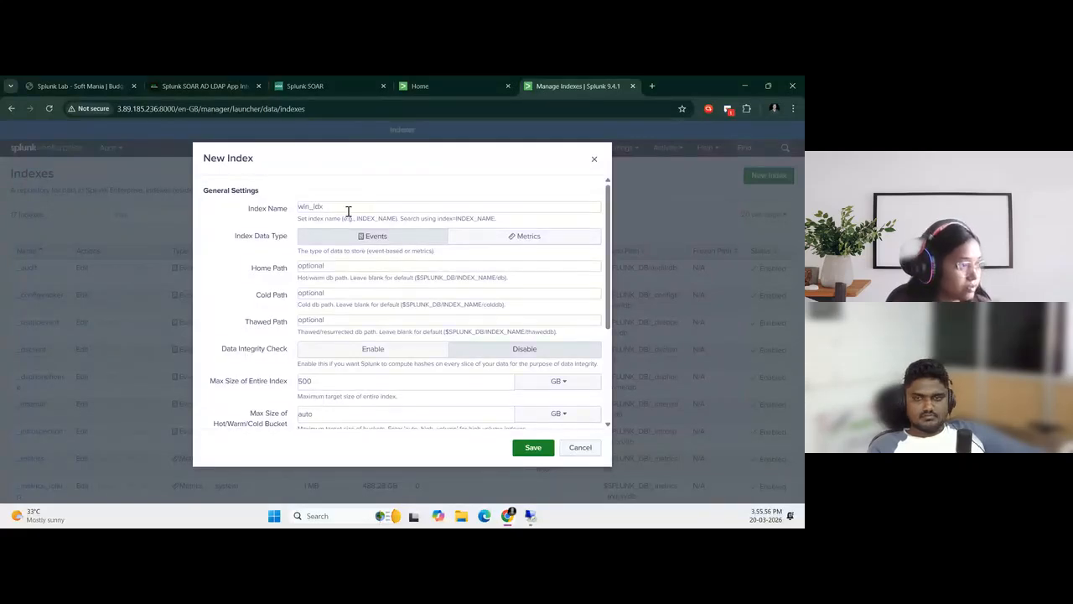
scroll(444, 310, "down", 2)
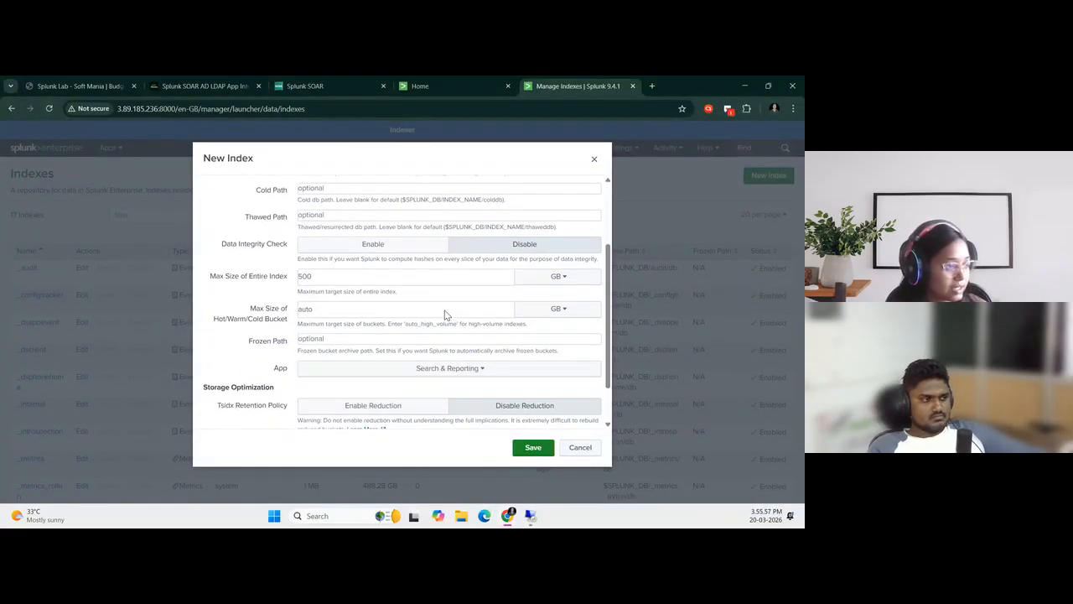
left_click(523, 451)
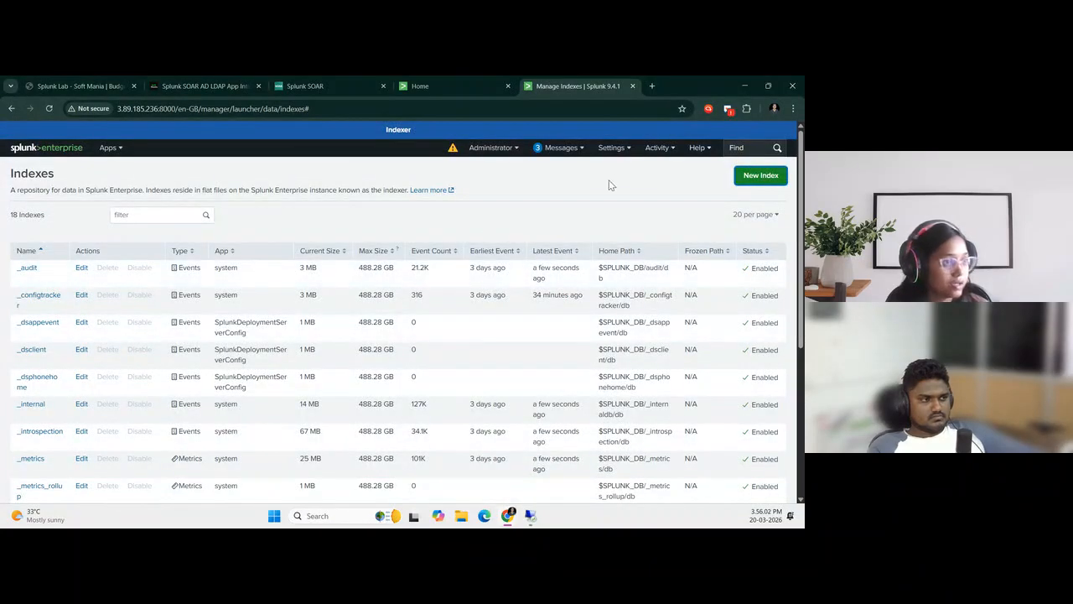
Filter the index list by "win" to check for the new index
left_click(140, 217)
type("win")
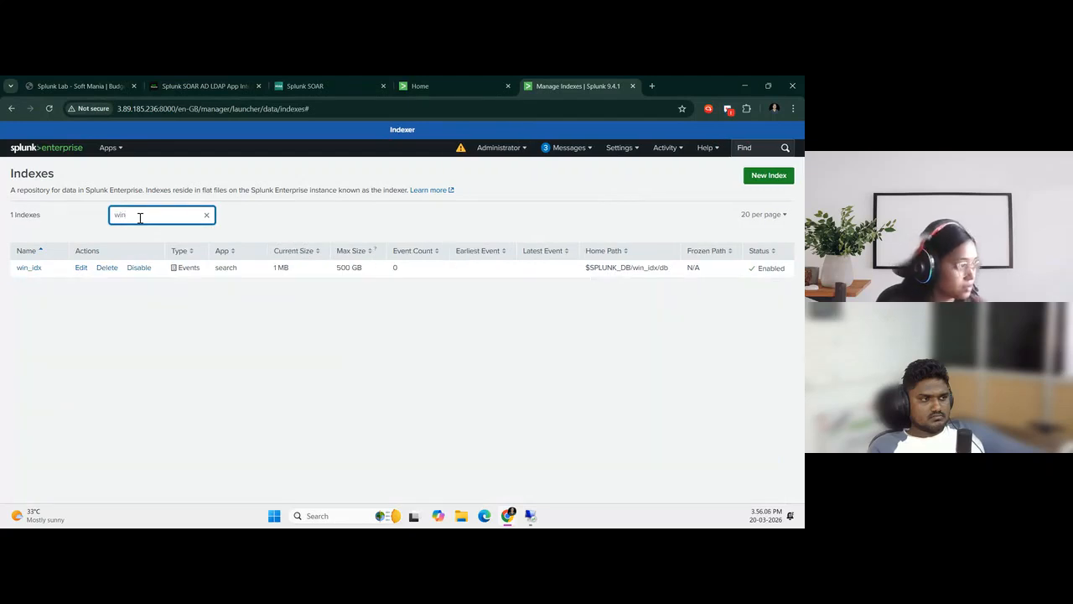
left_click(181, 409)
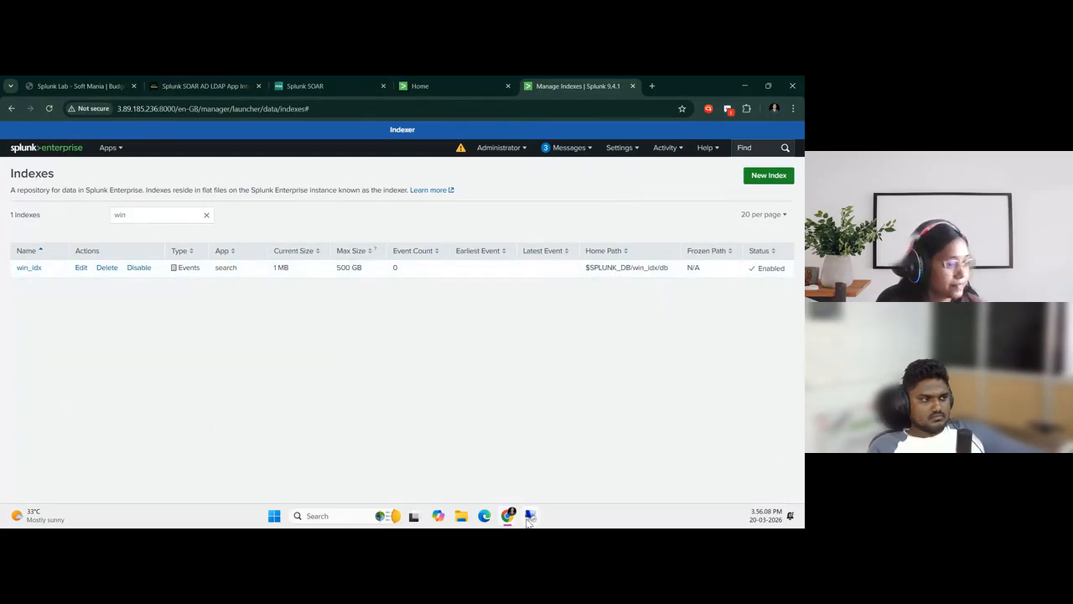
In the 3.238.114.152 session, launch the splunkforwarder-9.4.1 installer from Downloads, accept the license agreement, and choose customized installation
mouse_move(529, 518)
left_click(585, 463)
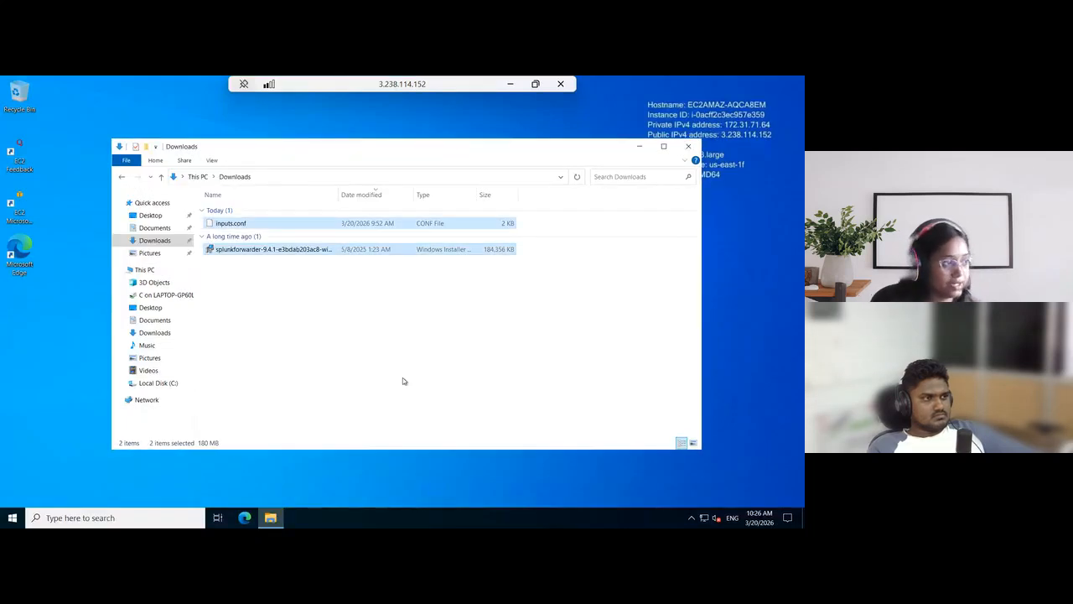
left_click(403, 380)
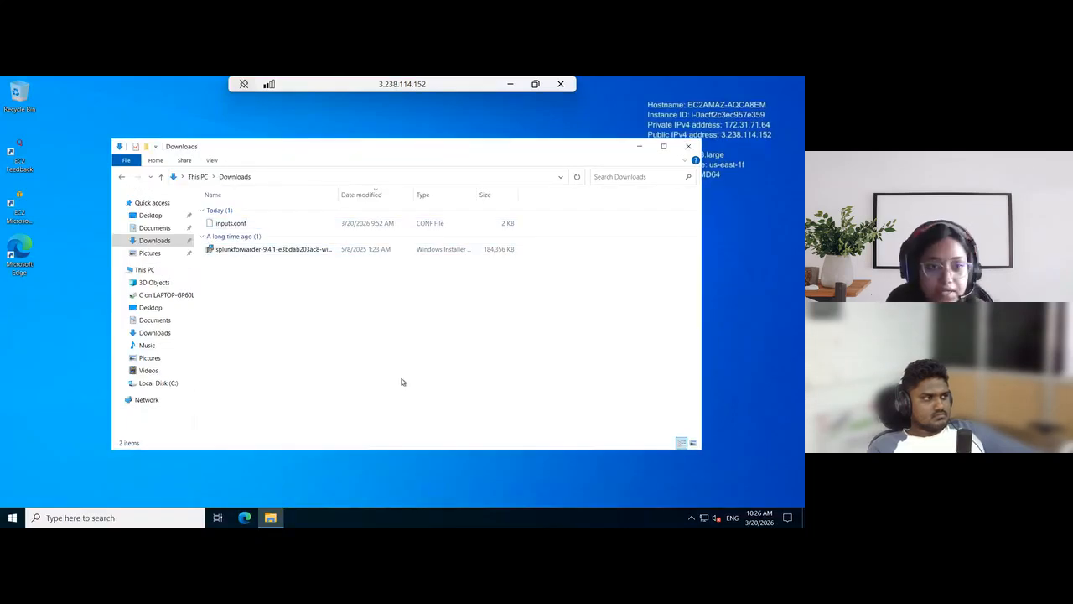
double_click(269, 250)
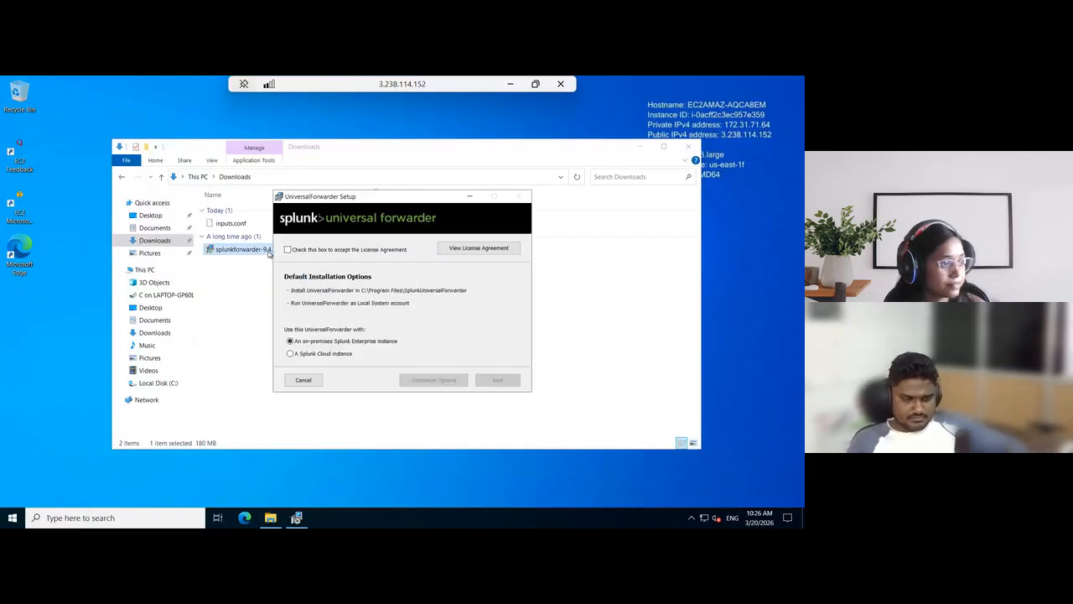
left_click(288, 249)
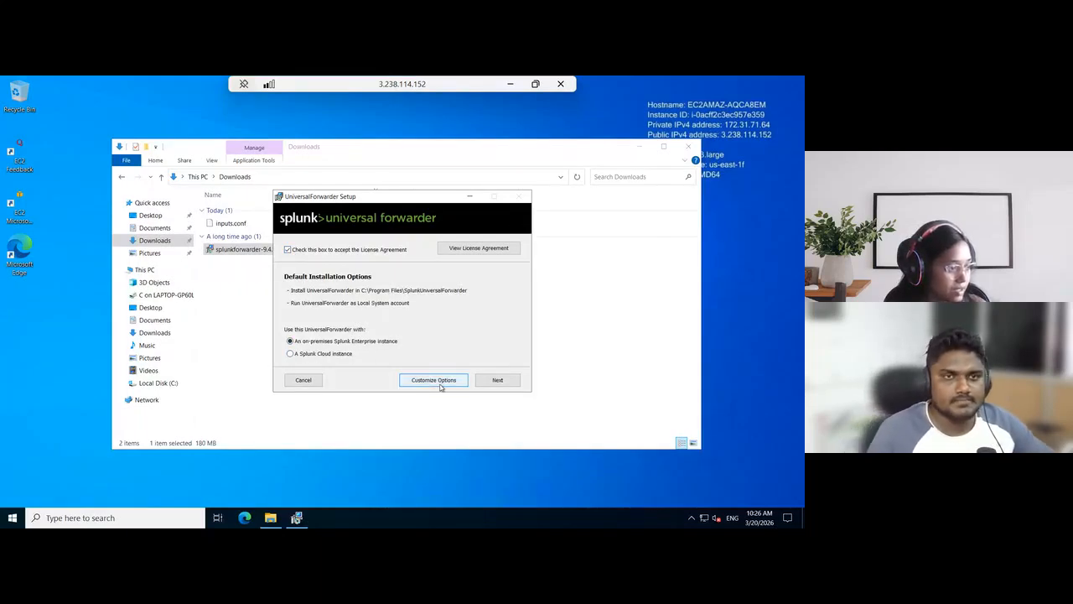
left_click(440, 382)
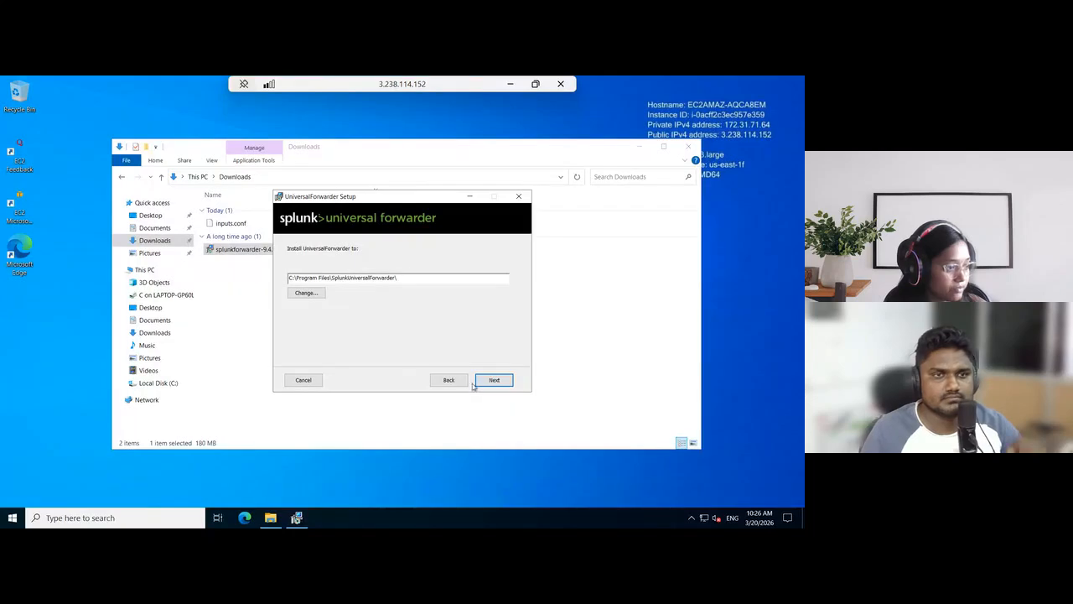
Keep the default install path and Local System account, leaving the SSL certificate and all event log and monitoring options unset
left_click(499, 381)
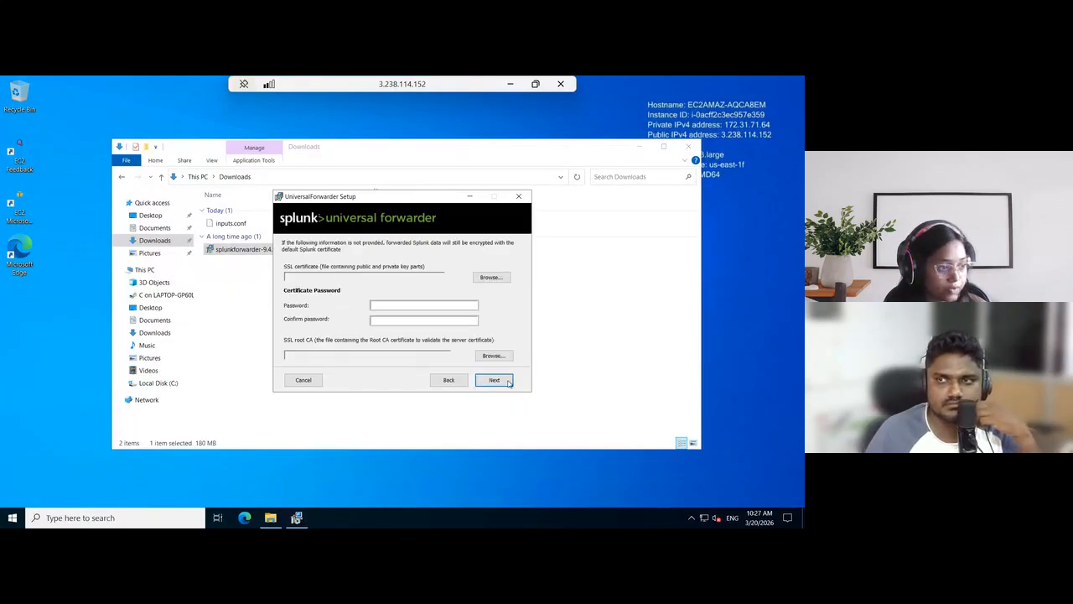
left_click(501, 382)
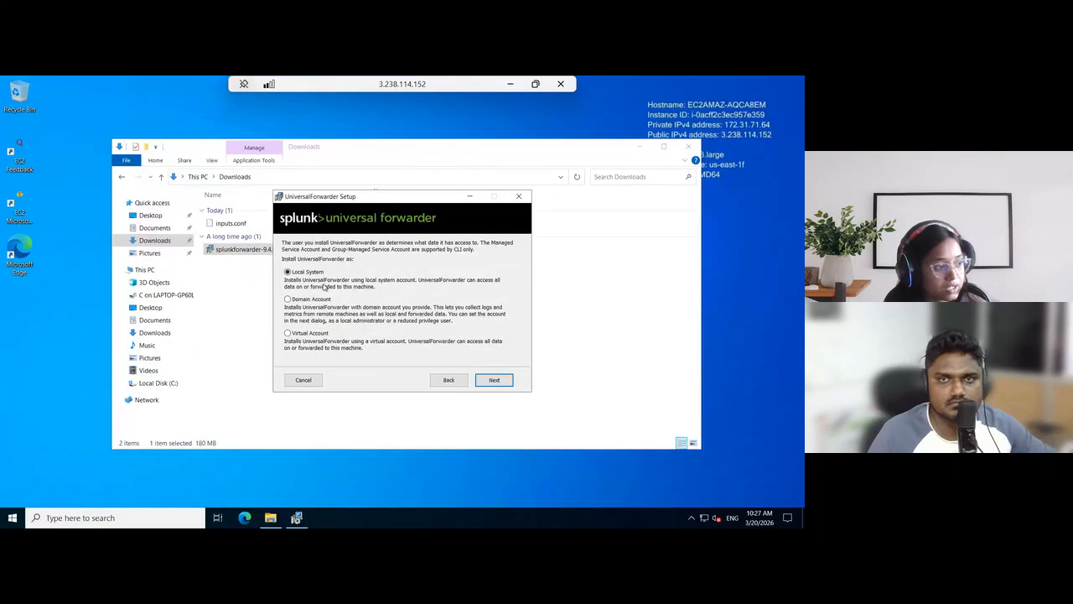
left_click(495, 382)
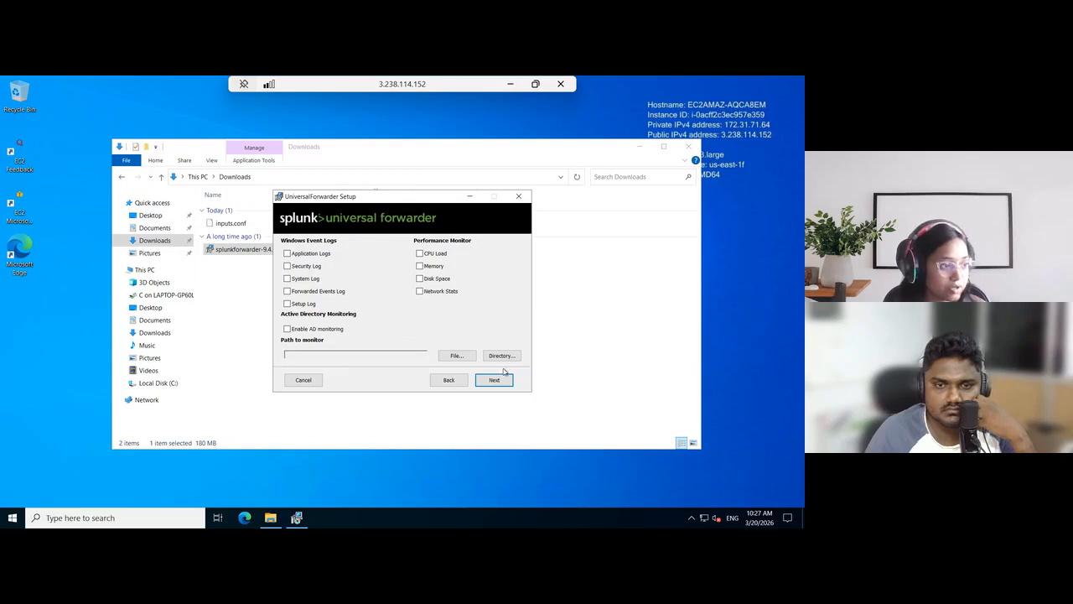
left_click(495, 379)
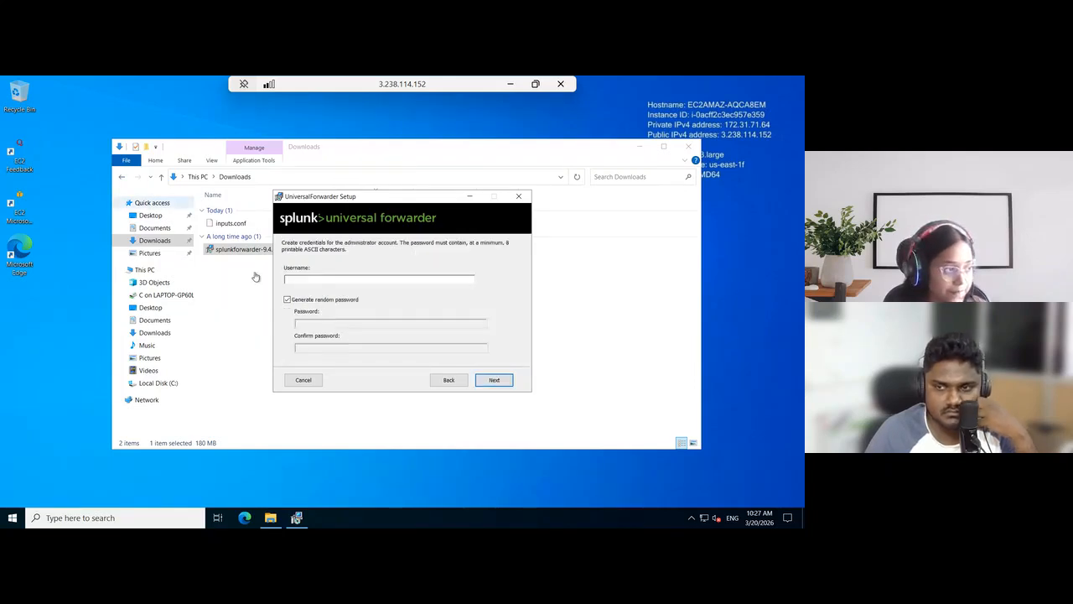
Turn off random password generation and create the forwarder's administrator account with username admin, entering and confirming its password
left_click(287, 300)
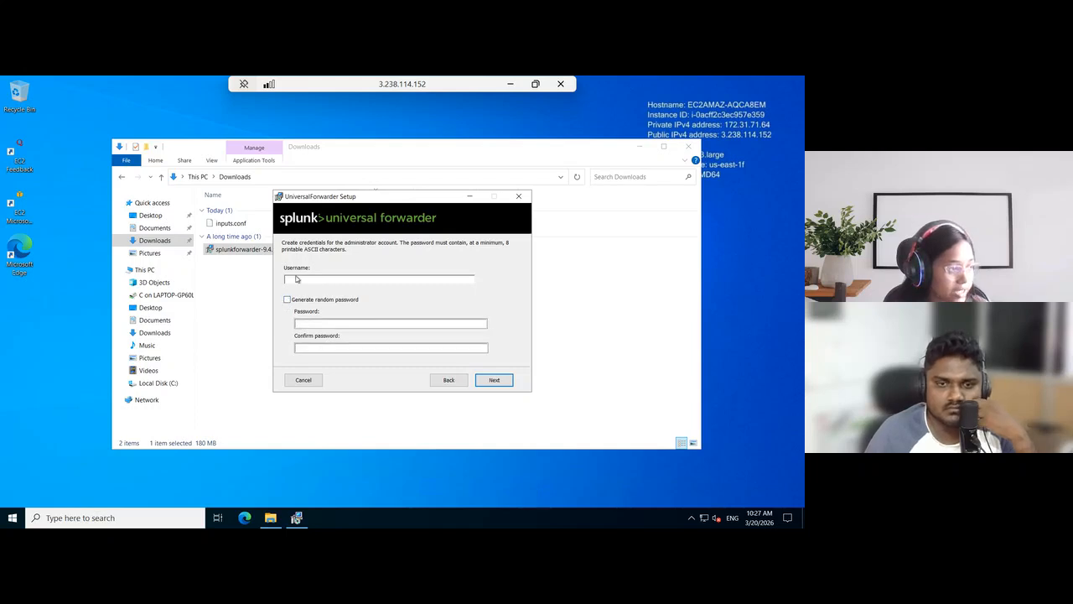
type("admin")
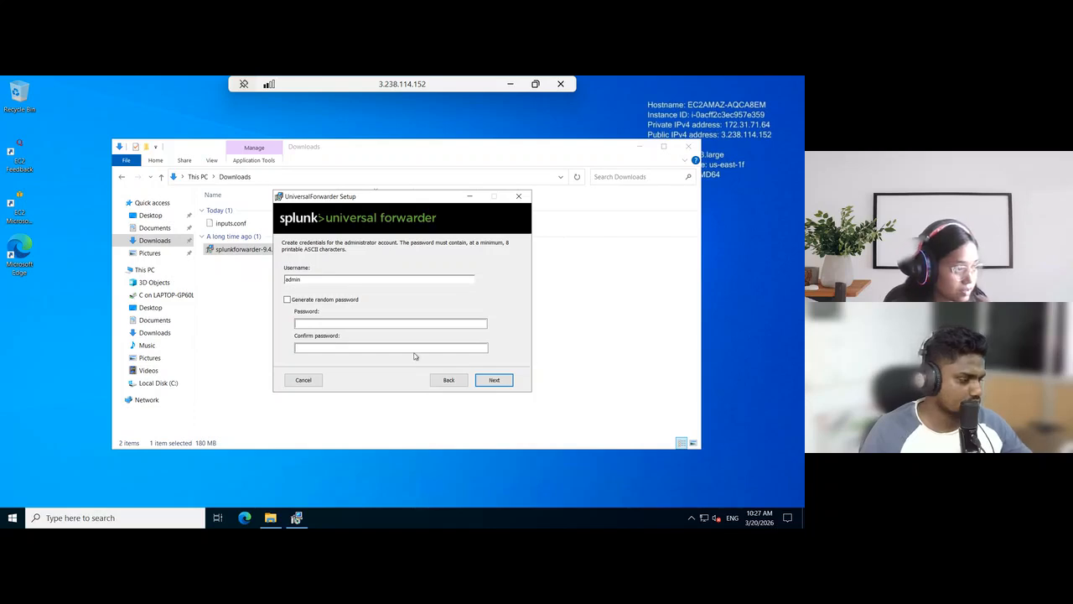
left_click(356, 324)
type("••••••••")
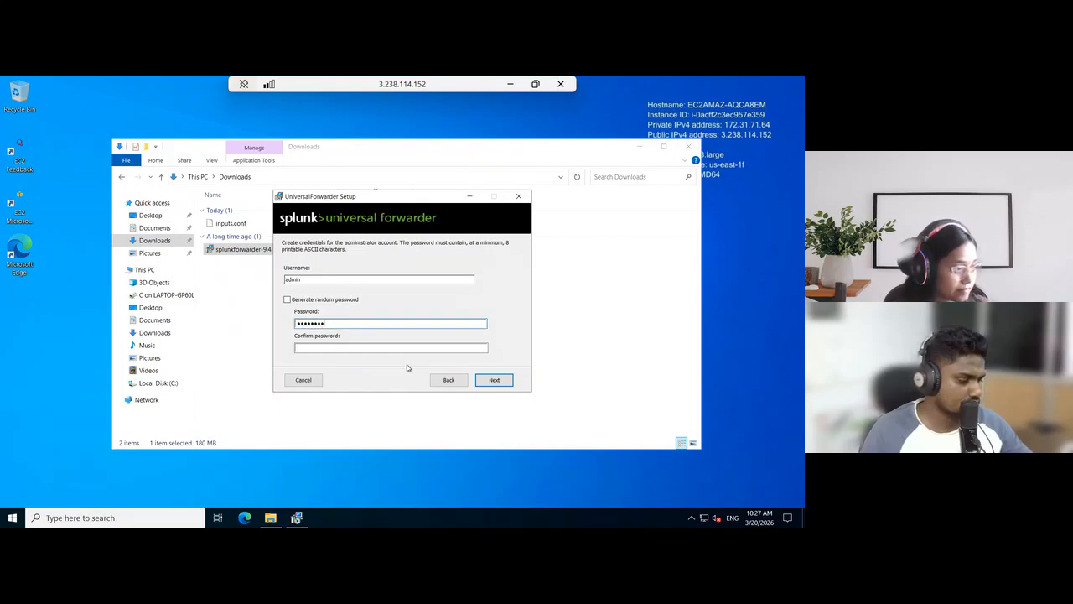
left_click(384, 348)
type("••••••")
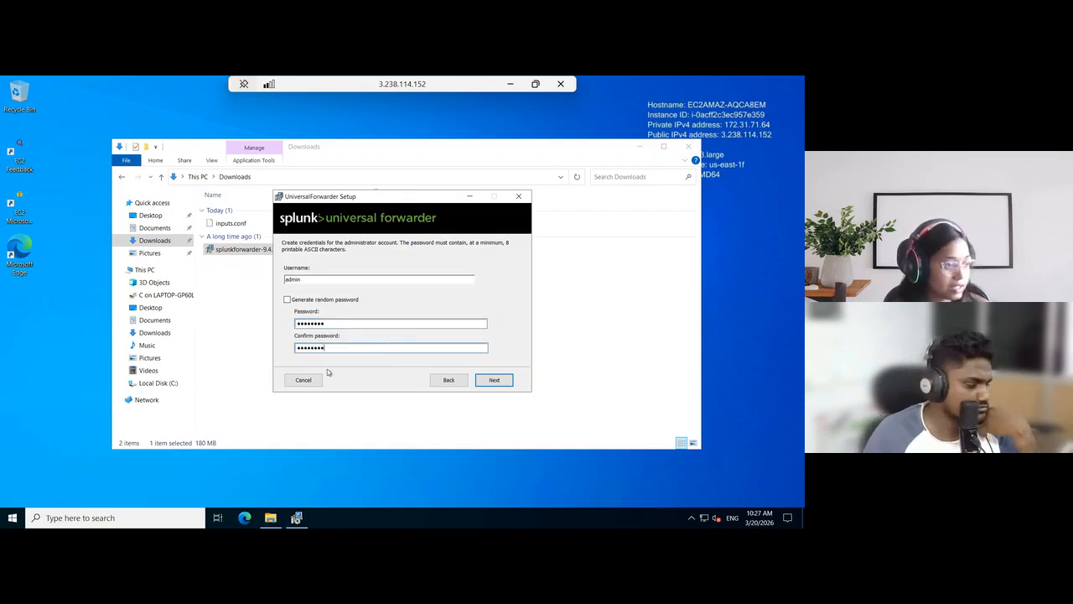
left_click(494, 380)
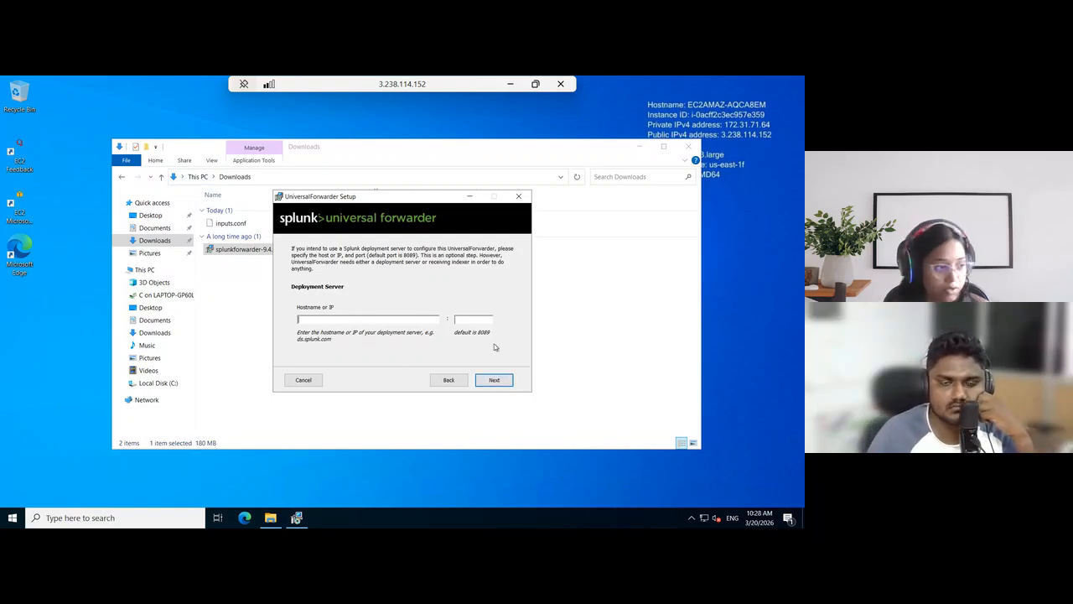
Skip the deployment server setting, and copy the HF server's private IP from the Splunk Lab page for the receiving indexer
left_click(494, 382)
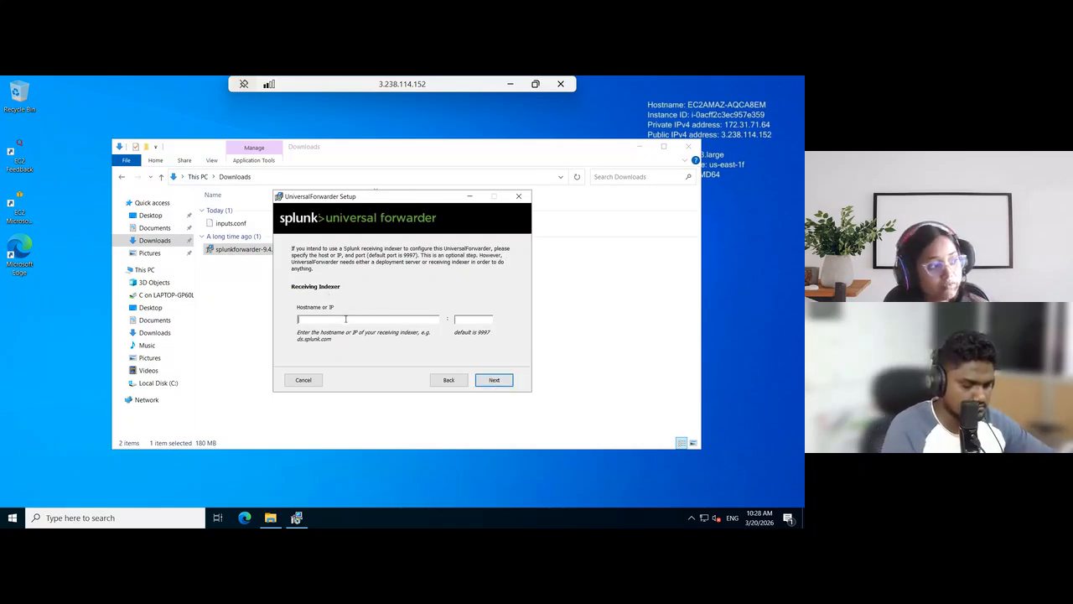
left_click(510, 84)
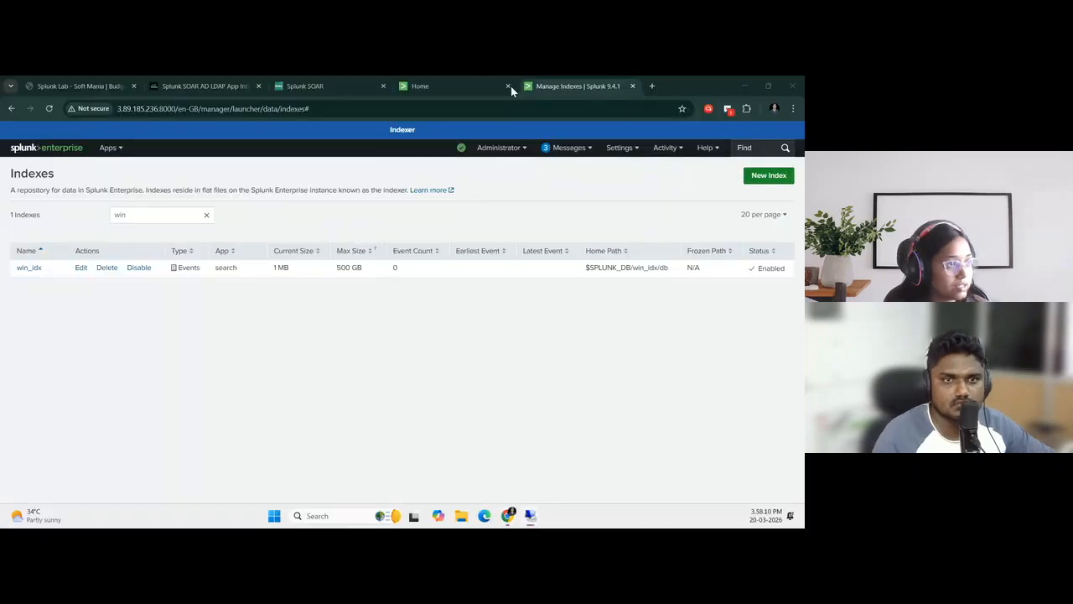
left_click(59, 89)
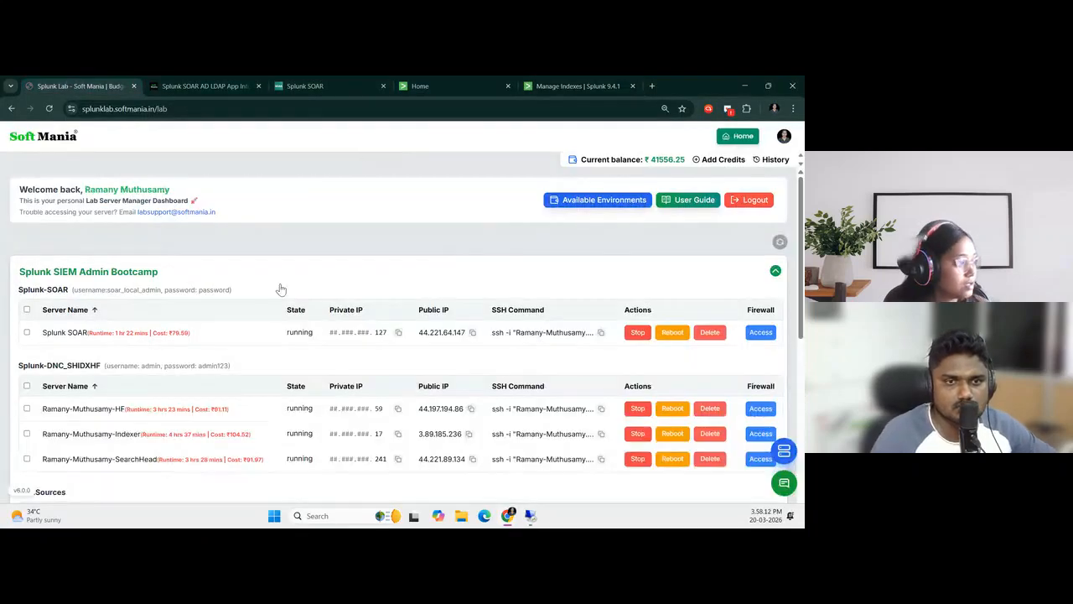
scroll(281, 295, "down", 3)
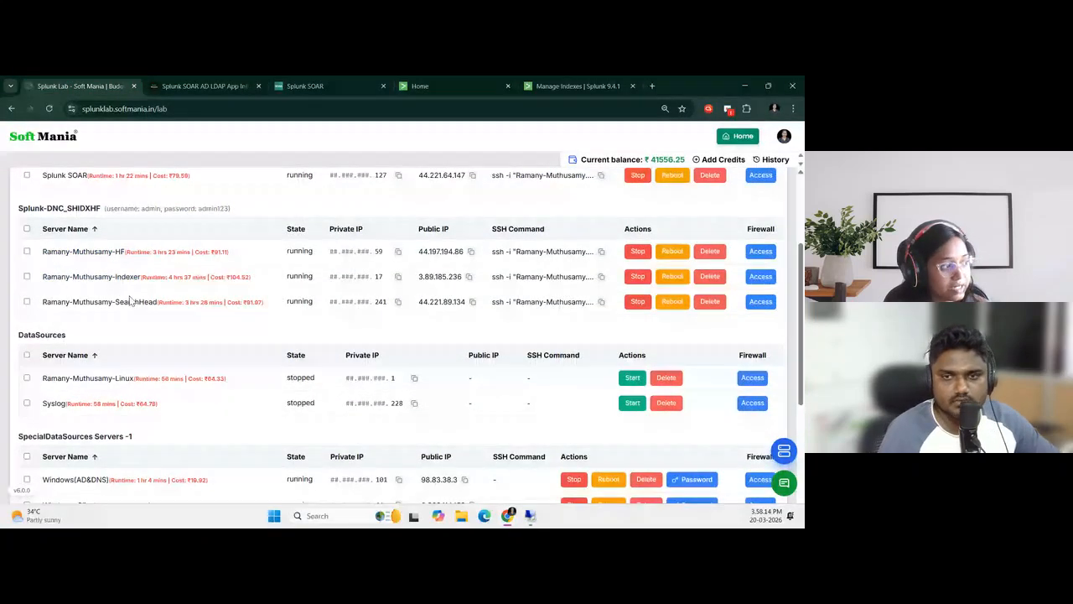
scroll(130, 306, "up", 1)
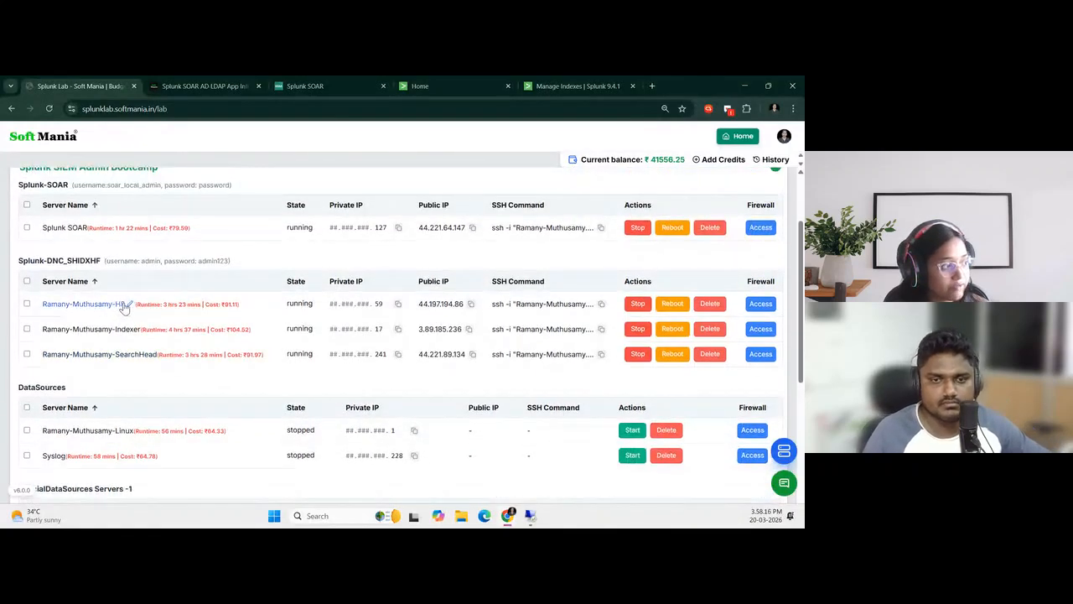
left_click(403, 310)
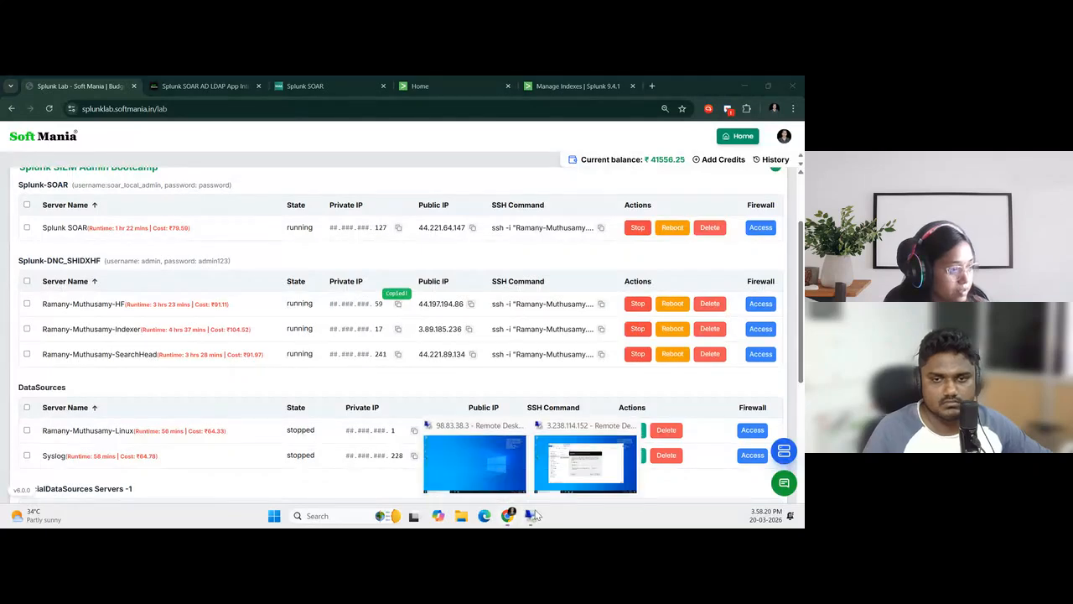
In the 3.238.114.152 session, set the receiving indexer to 172.31.12.59 on port 9997, install the forwarder, and finish the setup wizard
mouse_move(530, 516)
left_click(601, 485)
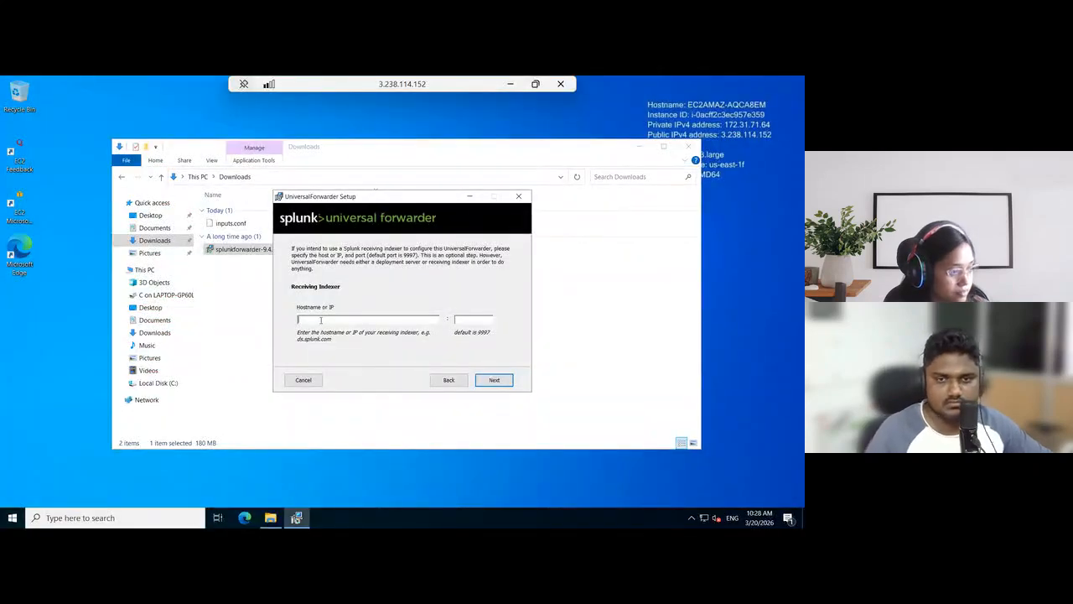
key("ctrl+v")
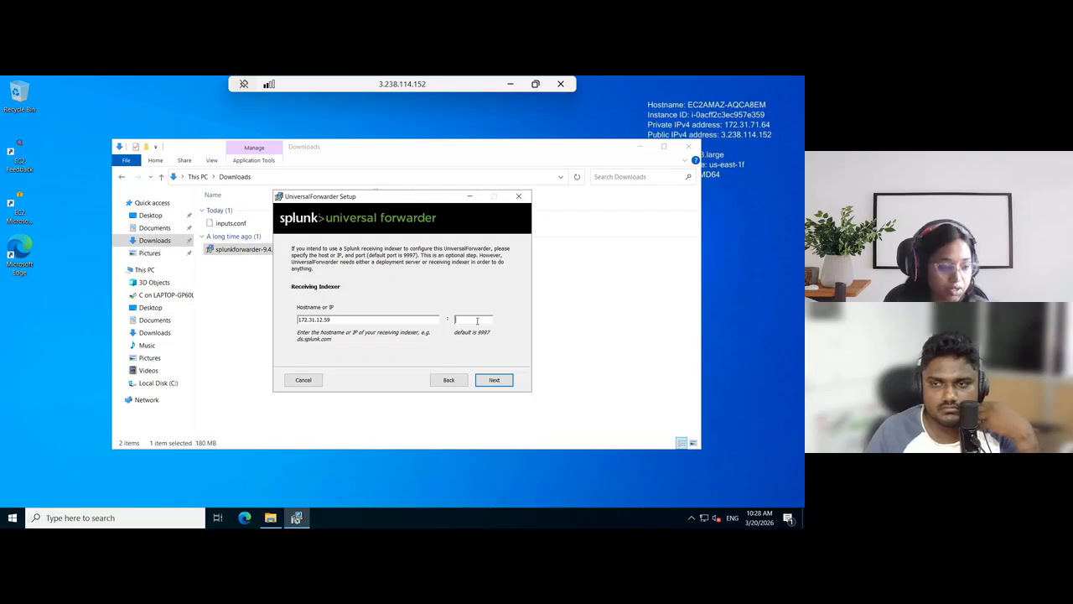
type("7")
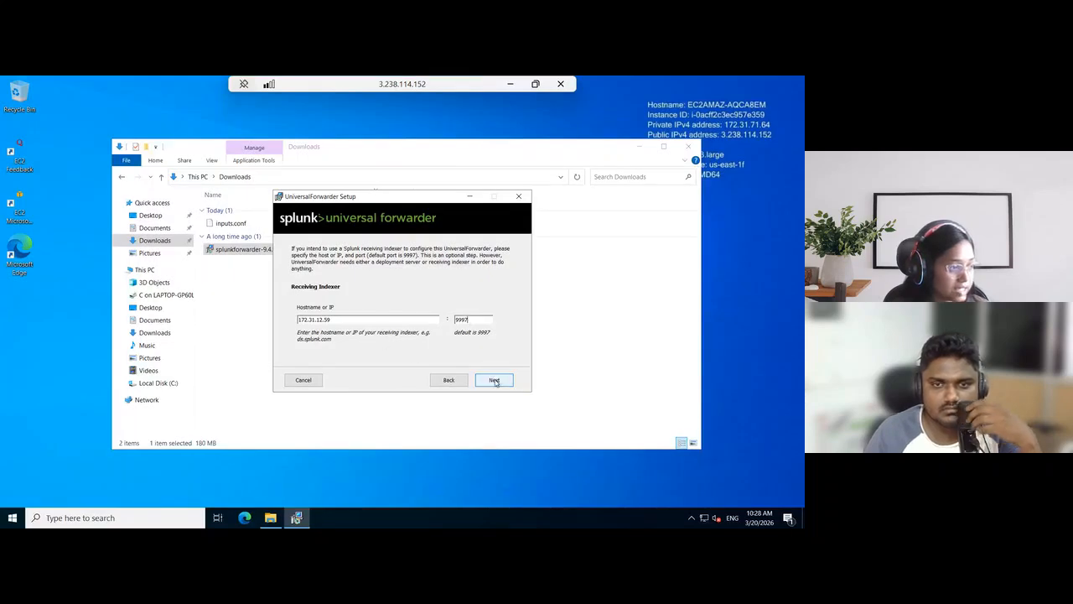
left_click(494, 380)
left_click(495, 381)
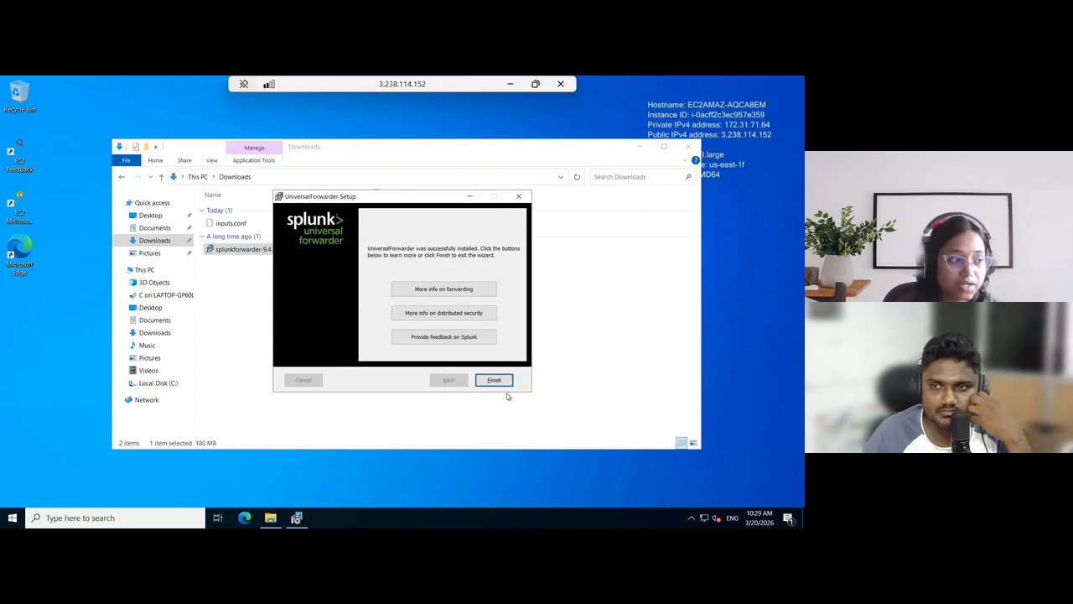
left_click(503, 382)
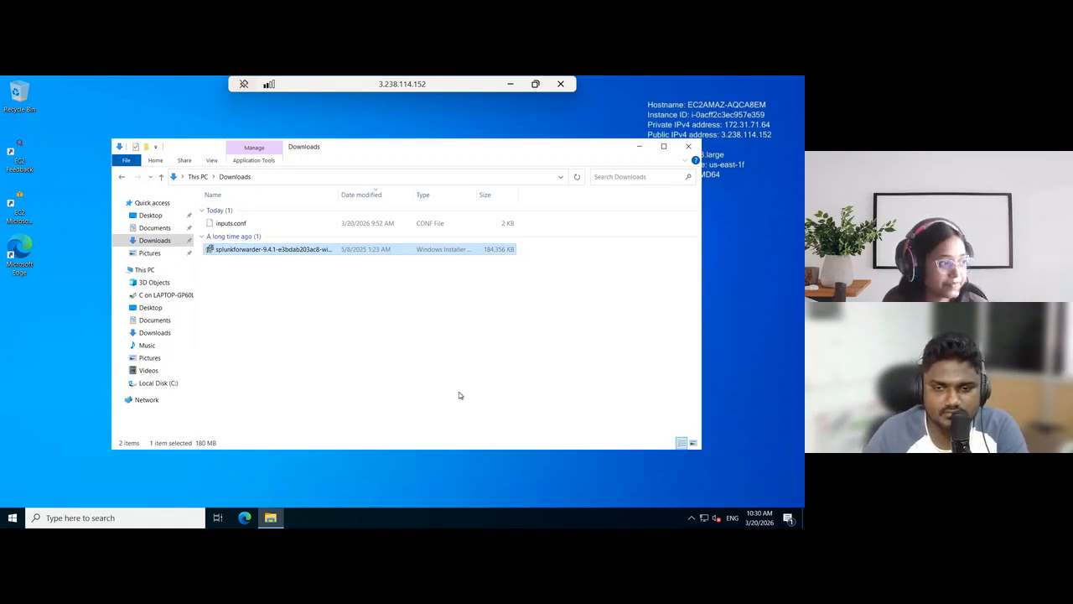
Open inputs.conf from Downloads in Notepad and make Notepad the default app for .conf files
left_click(467, 358)
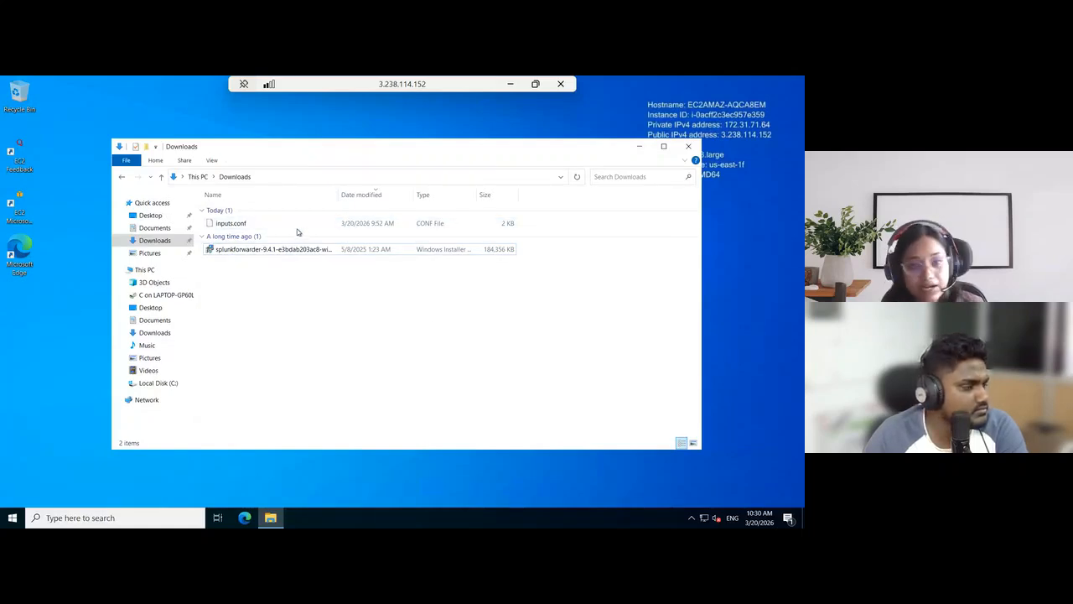
double_click(302, 225)
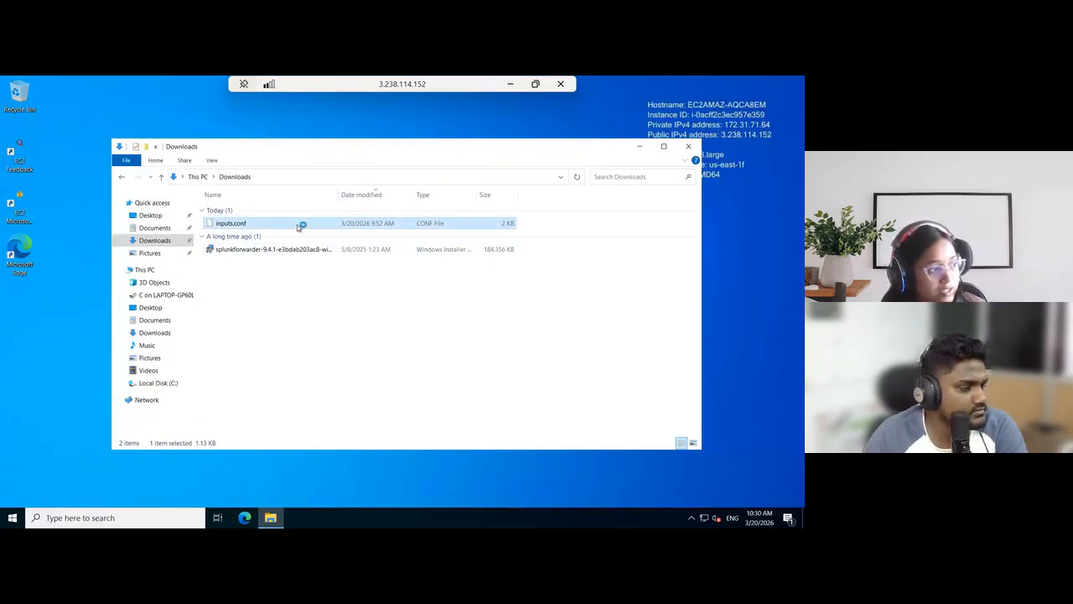
left_click(339, 231)
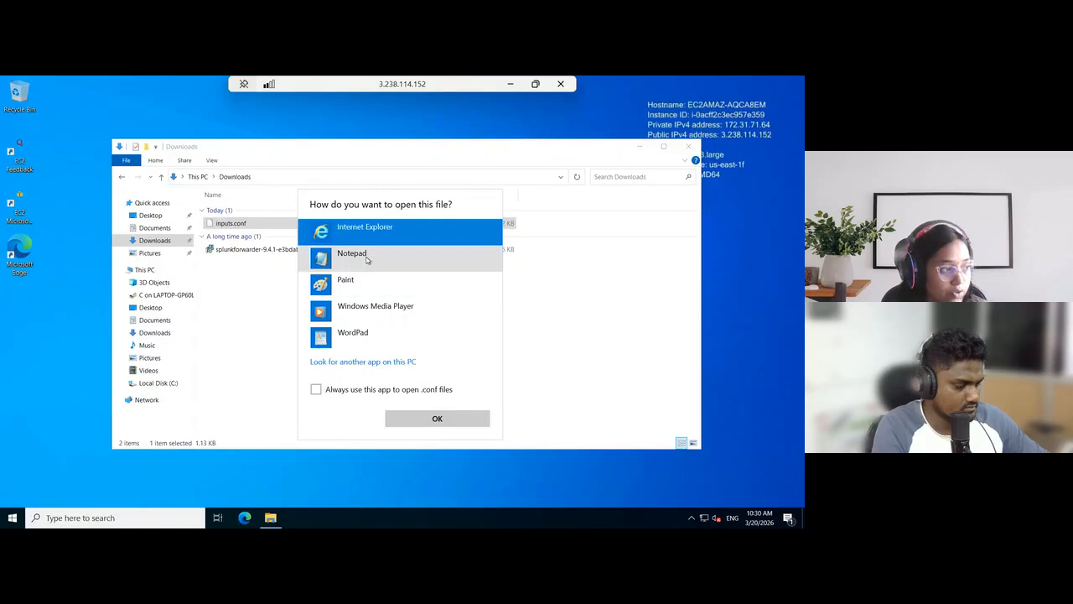
left_click(367, 258)
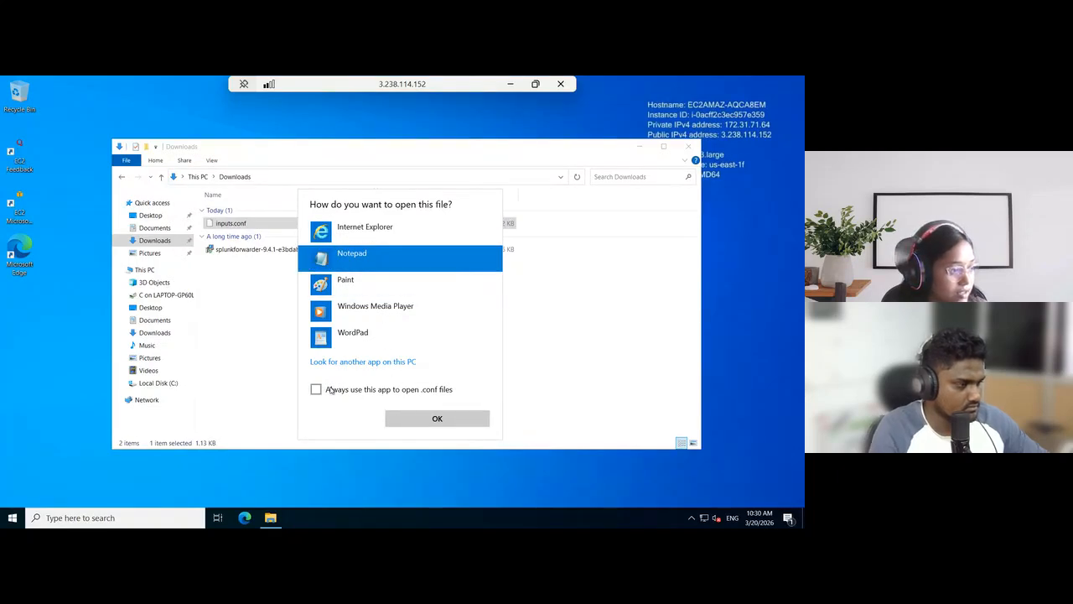
left_click(316, 389)
left_click(412, 419)
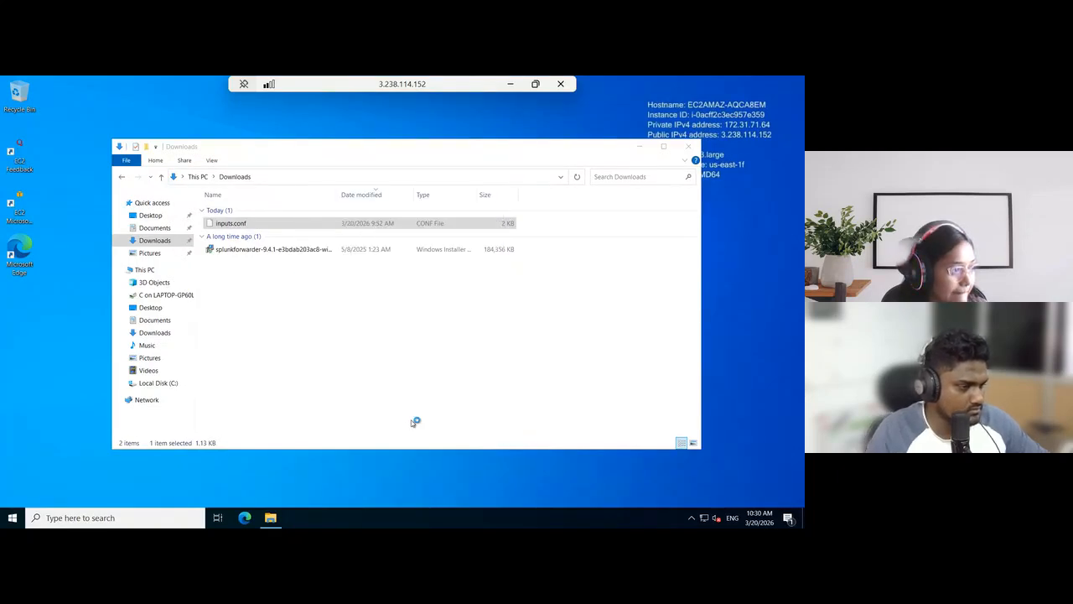
Examine the WinEventLog and perfmon stanzas and their index settings in inputs.conf, and close the file
left_click_drag(394, 119, 660, 102)
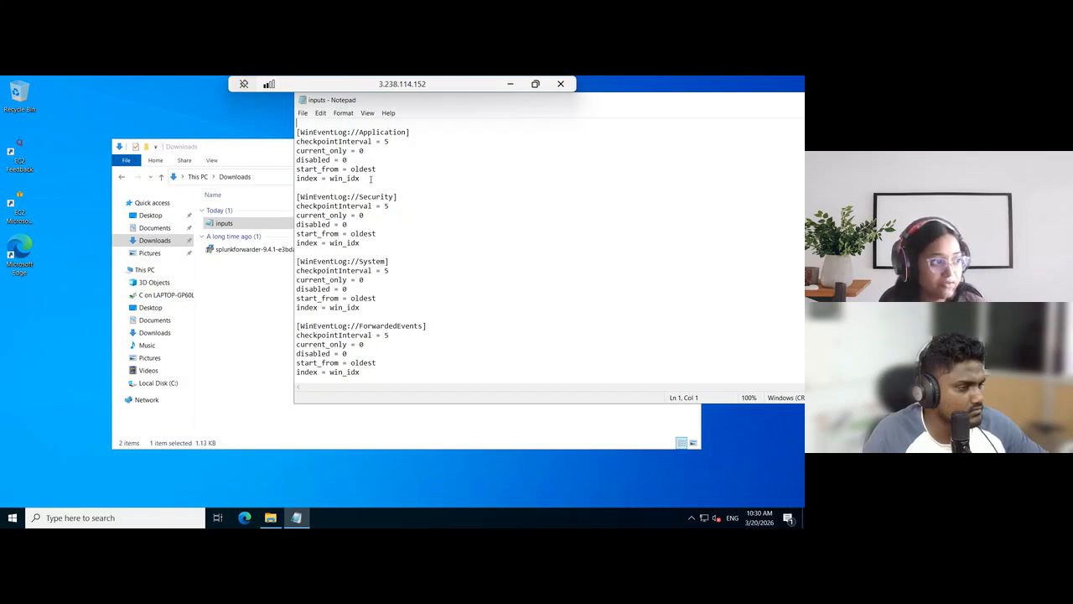
left_click_drag(370, 179, 293, 175)
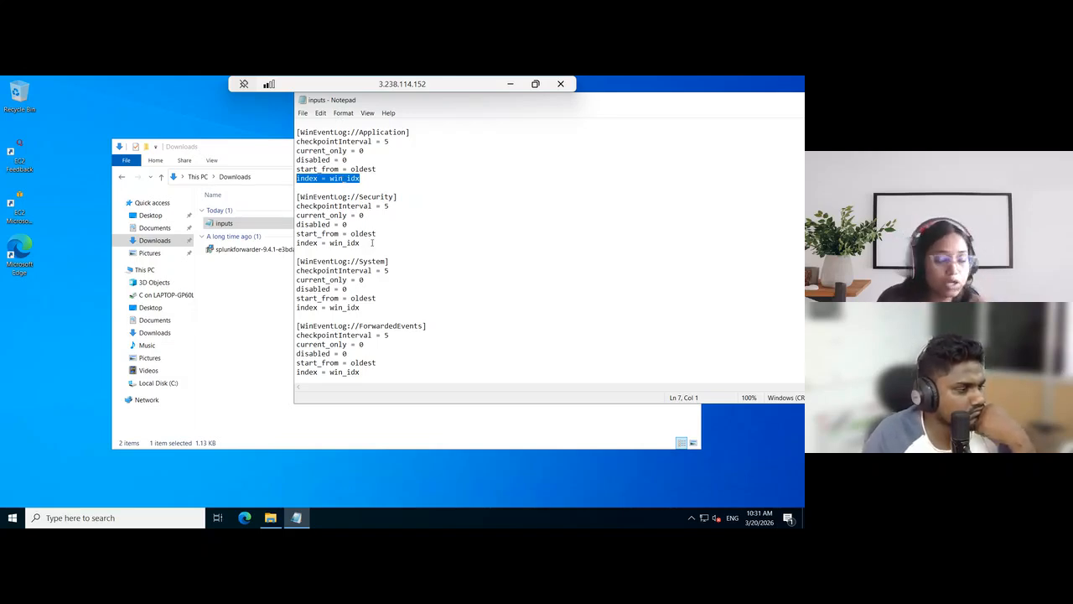
left_click(422, 243)
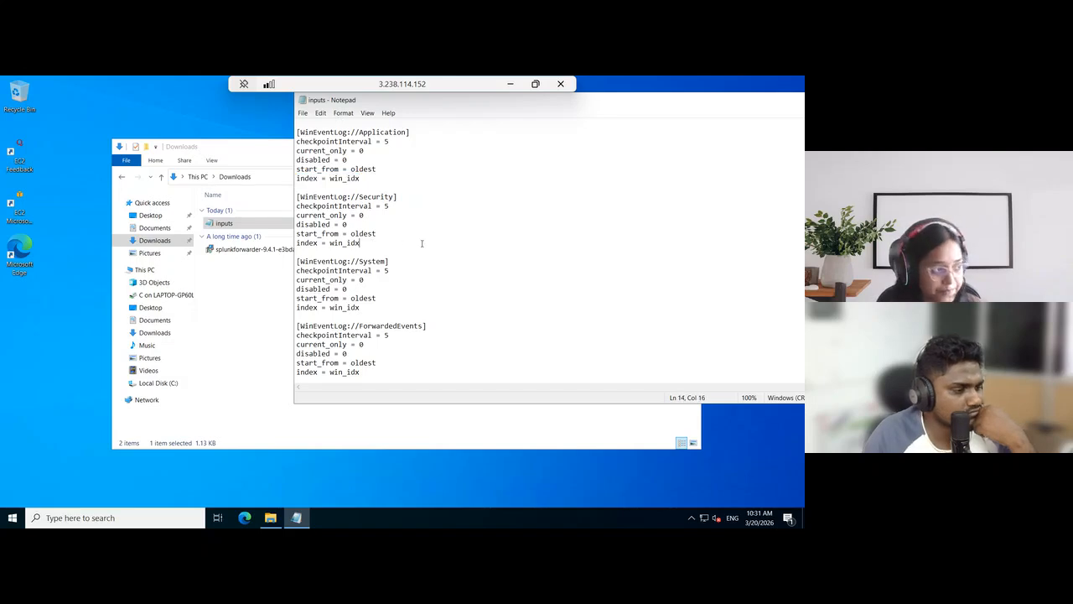
key("ctrl+a")
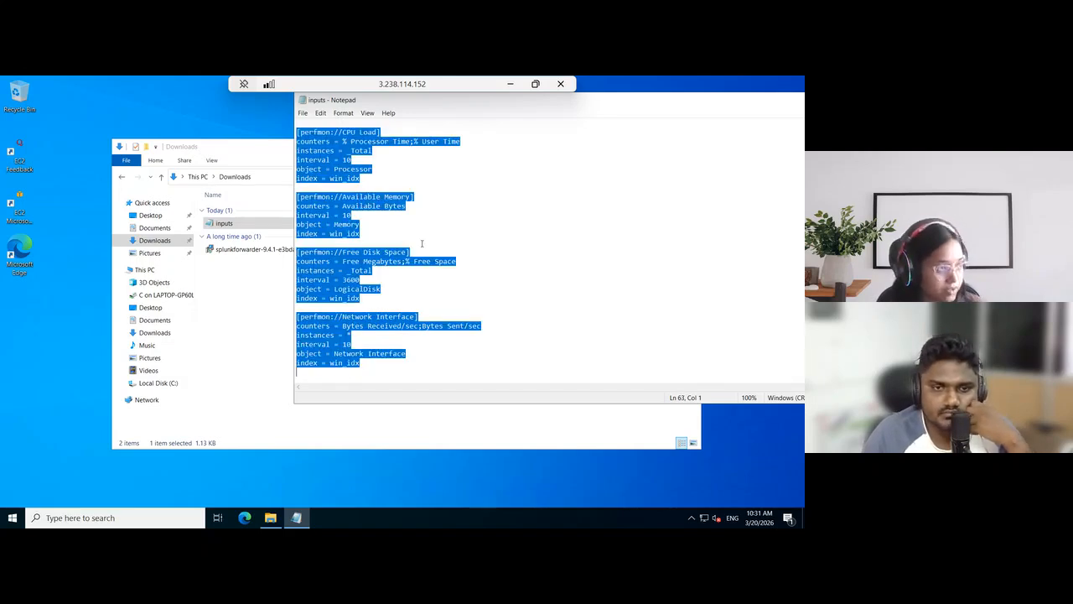
left_click_drag(619, 102, 363, 148)
left_click(620, 143)
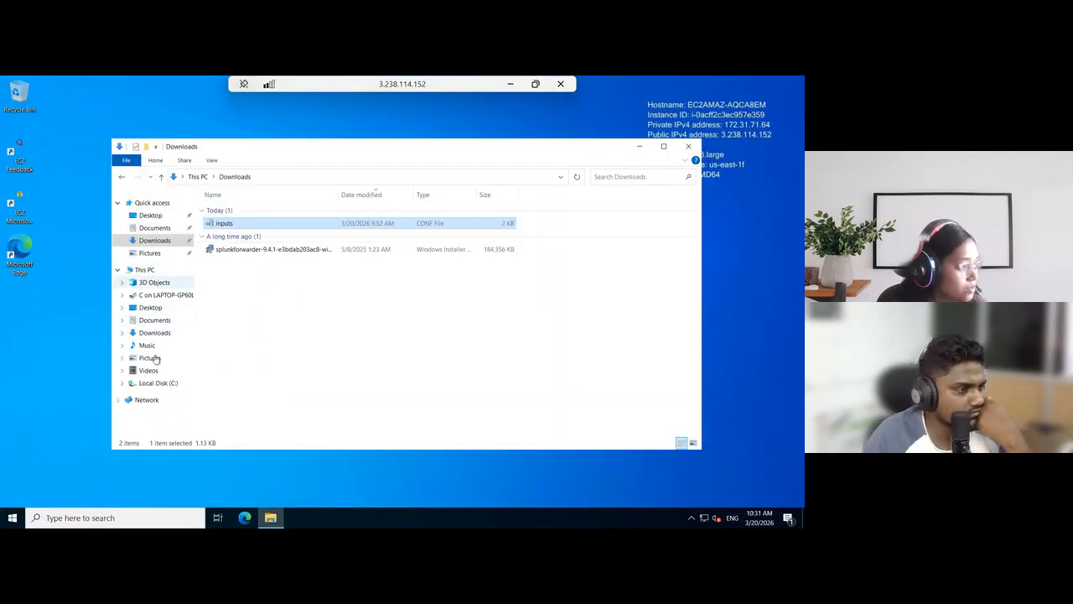
Go to the folder C:\Program Files\SplunkUniversalForwarder\etc\apps\SplunkUniversalForwarder\local
left_click(156, 383)
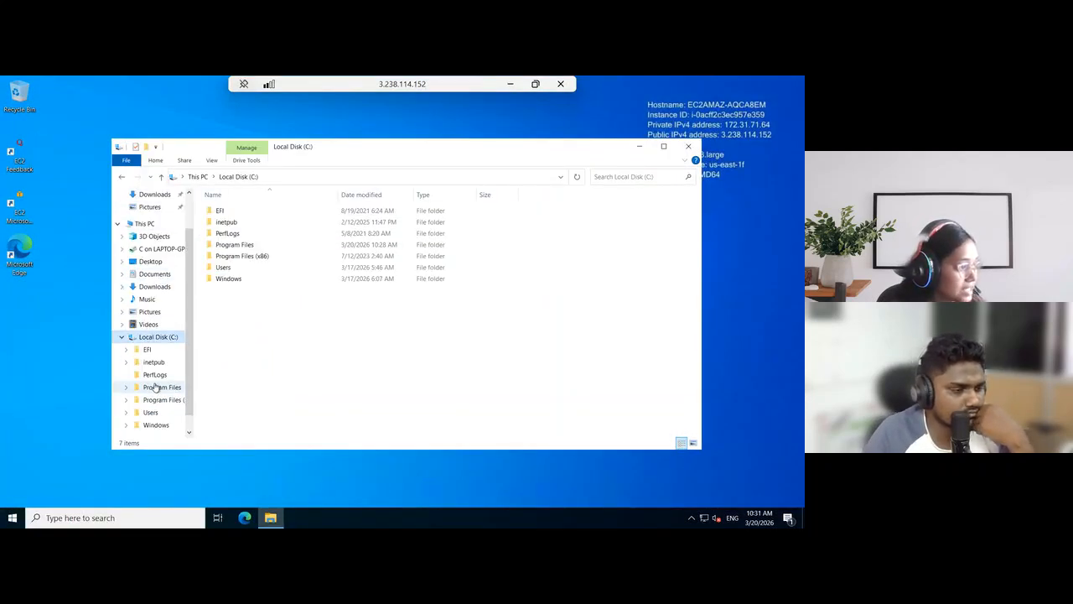
double_click(263, 247)
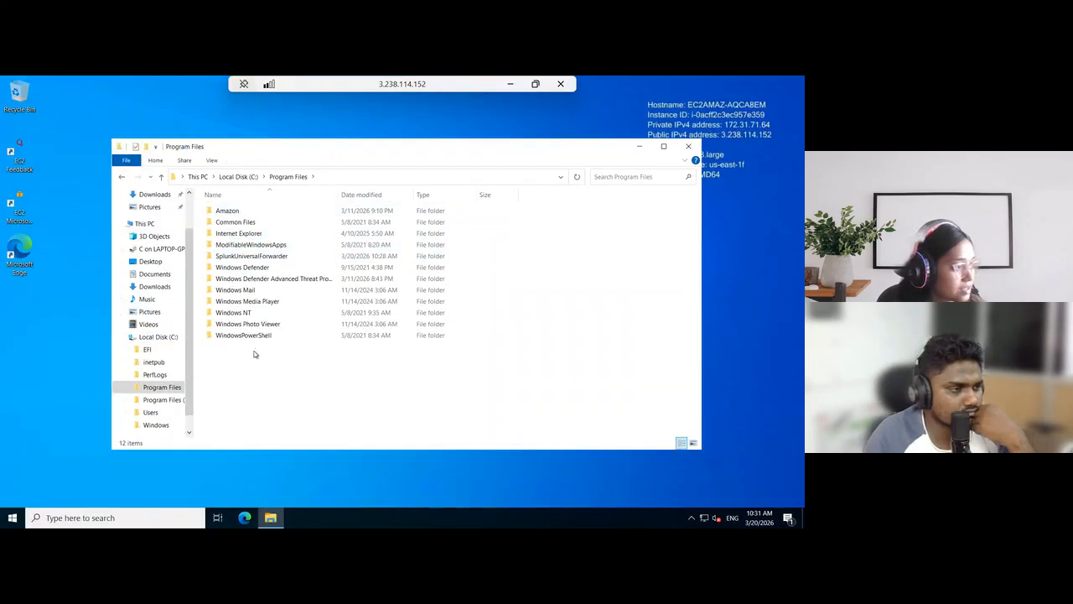
double_click(277, 256)
double_click(258, 223)
double_click(261, 213)
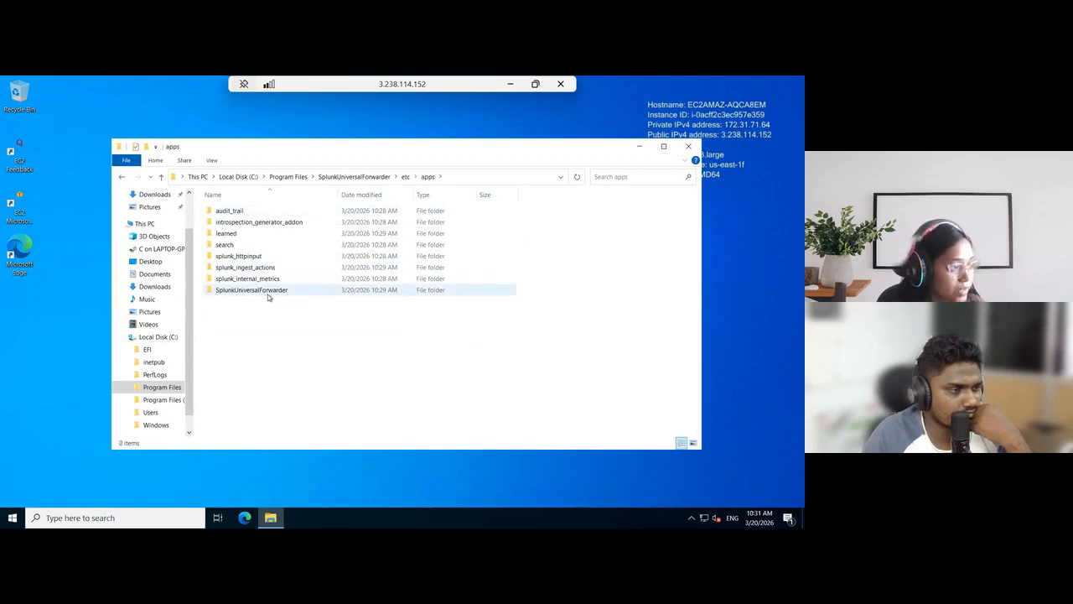
double_click(269, 292)
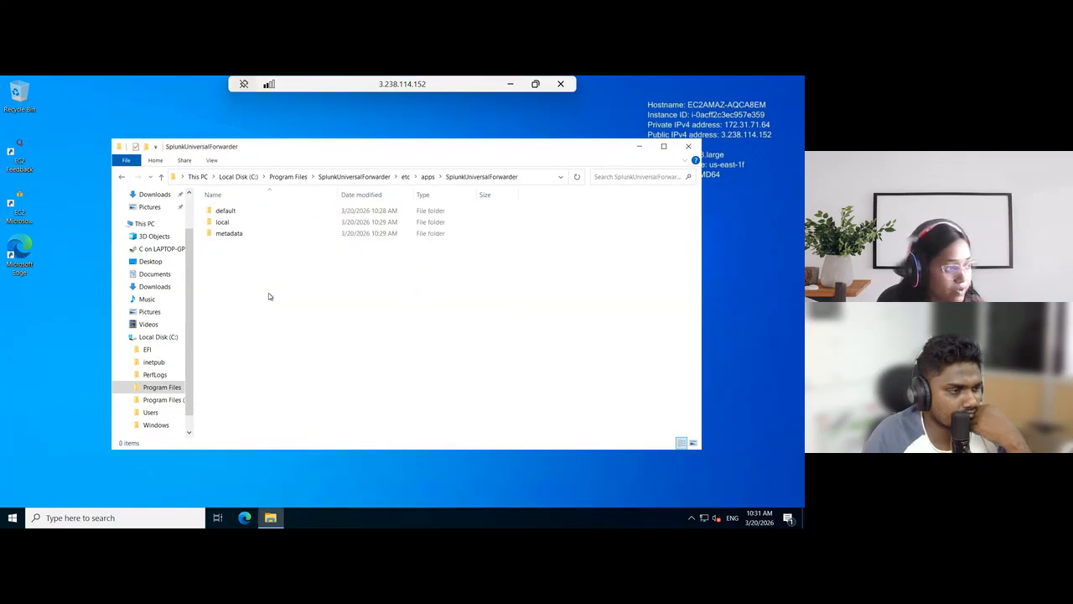
double_click(233, 224)
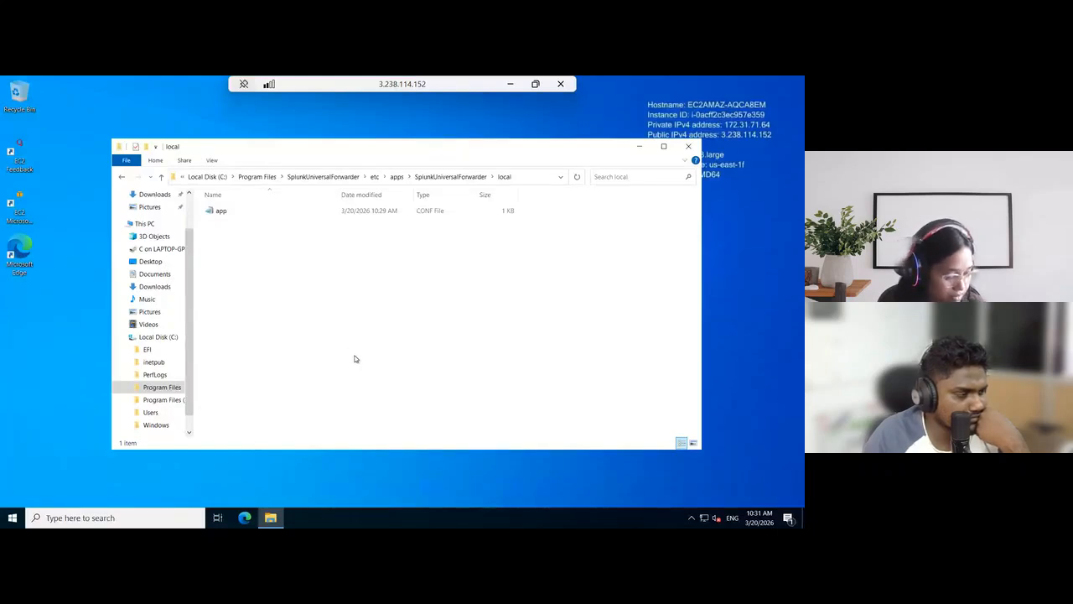
Show Downloads in a second File Explorer window beside the local folder and move the inputs file into local
key("ctrl+n")
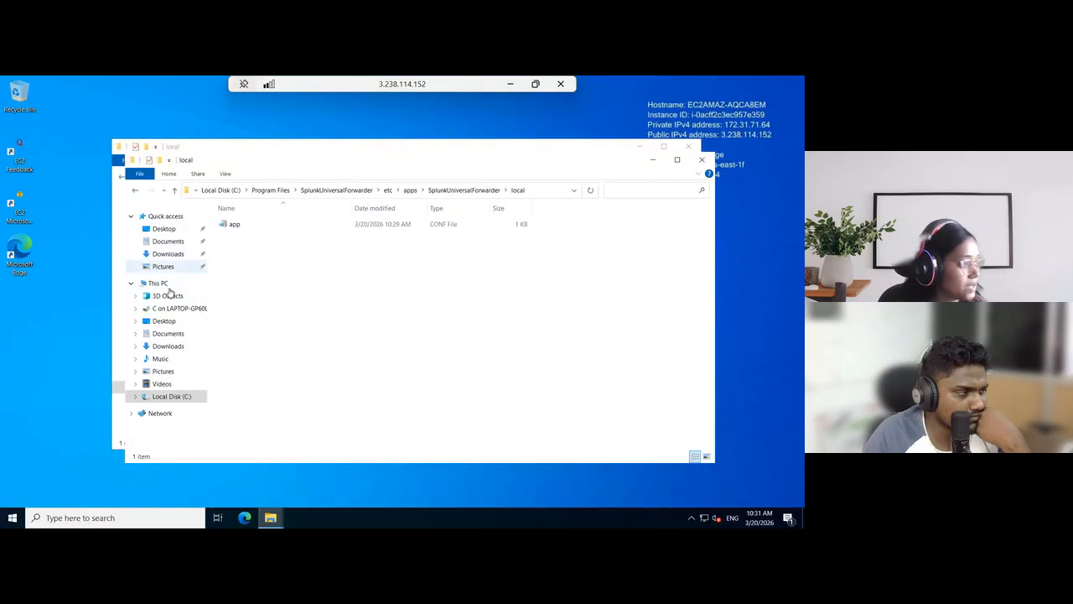
left_click(169, 255)
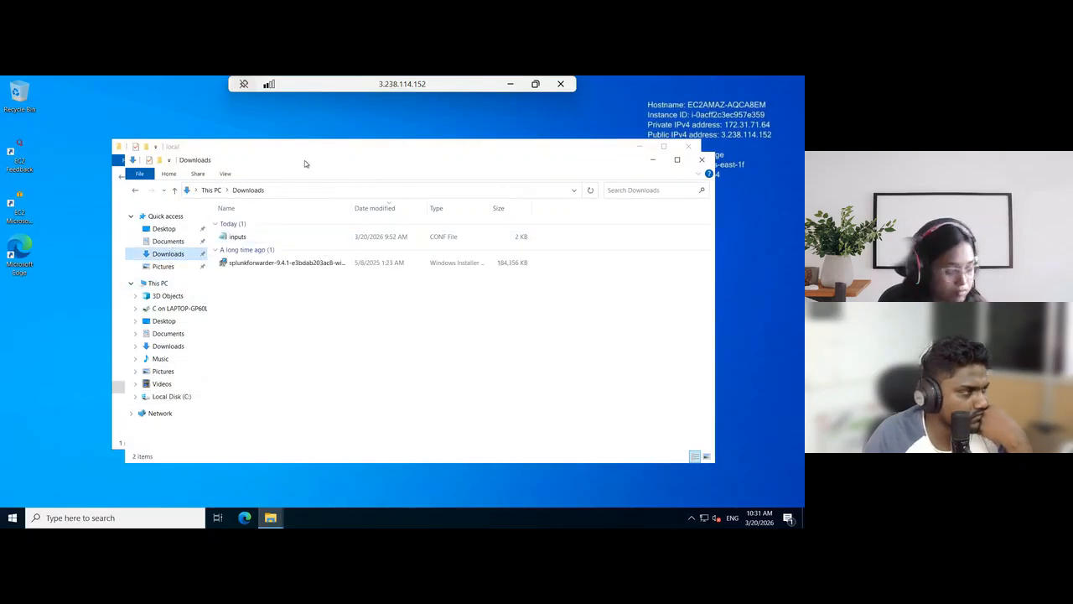
key("super+Right")
left_click(191, 303)
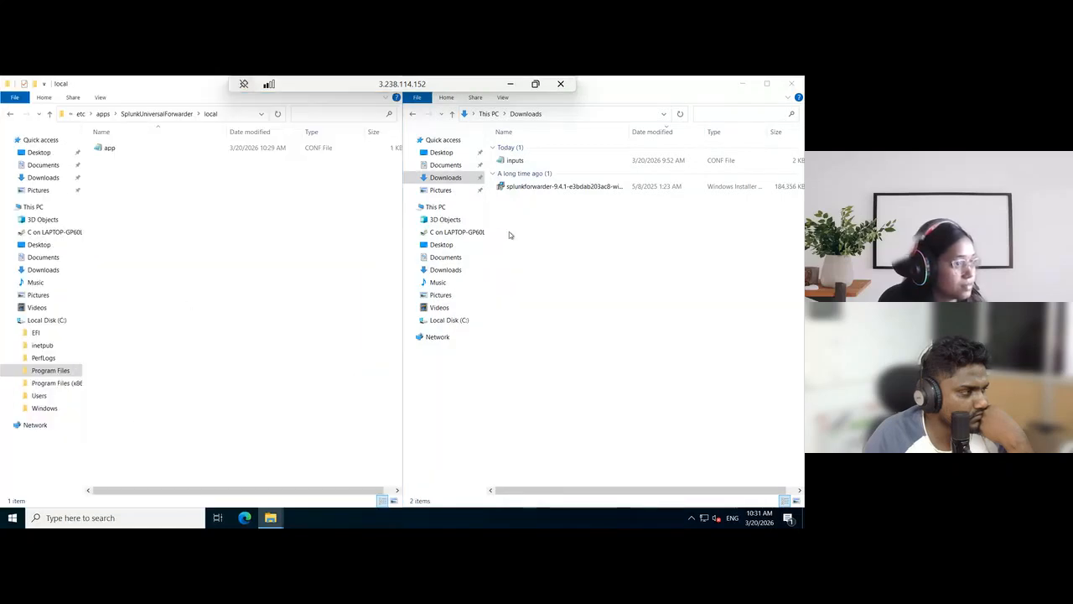
left_click(539, 161)
left_click_drag(543, 161, 176, 299)
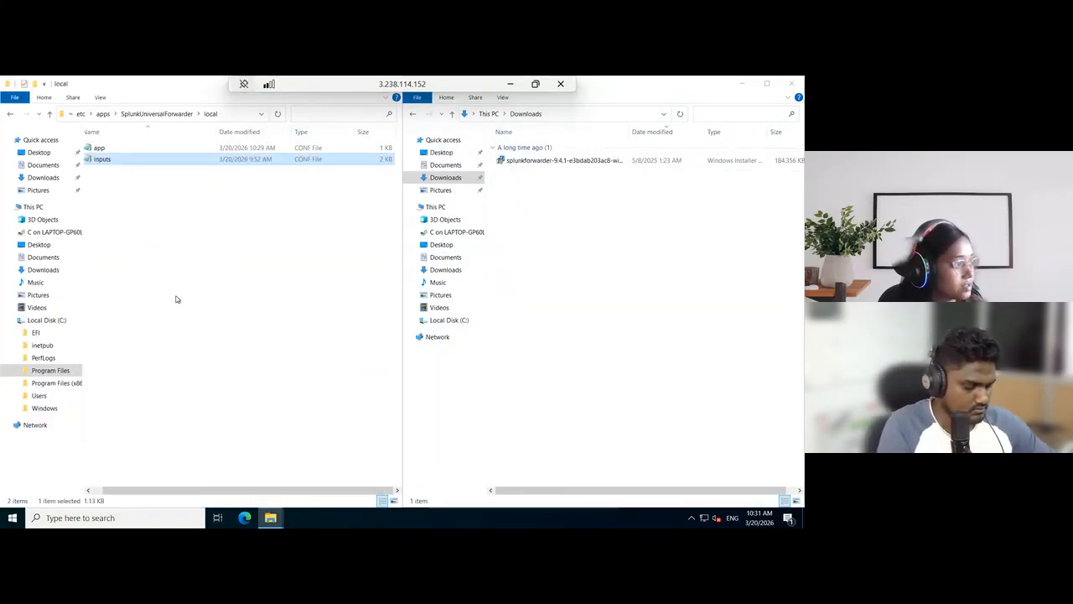
left_click(193, 302)
left_click(743, 84)
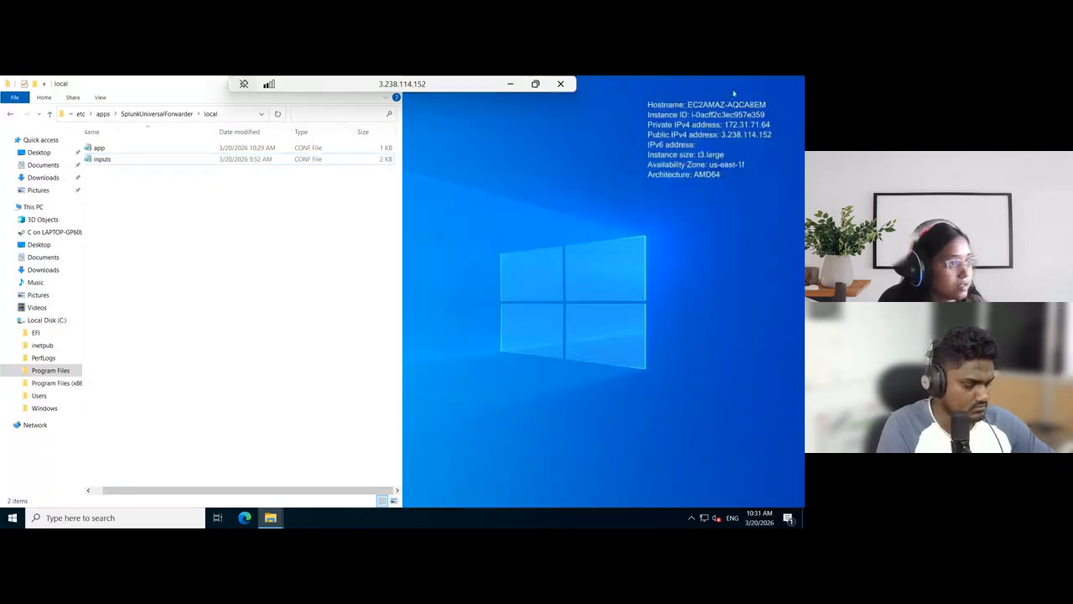
Open the inputs file from the enlarged local folder window, check its stanzas through to the end, and close it
left_click_drag(144, 82, 262, 198)
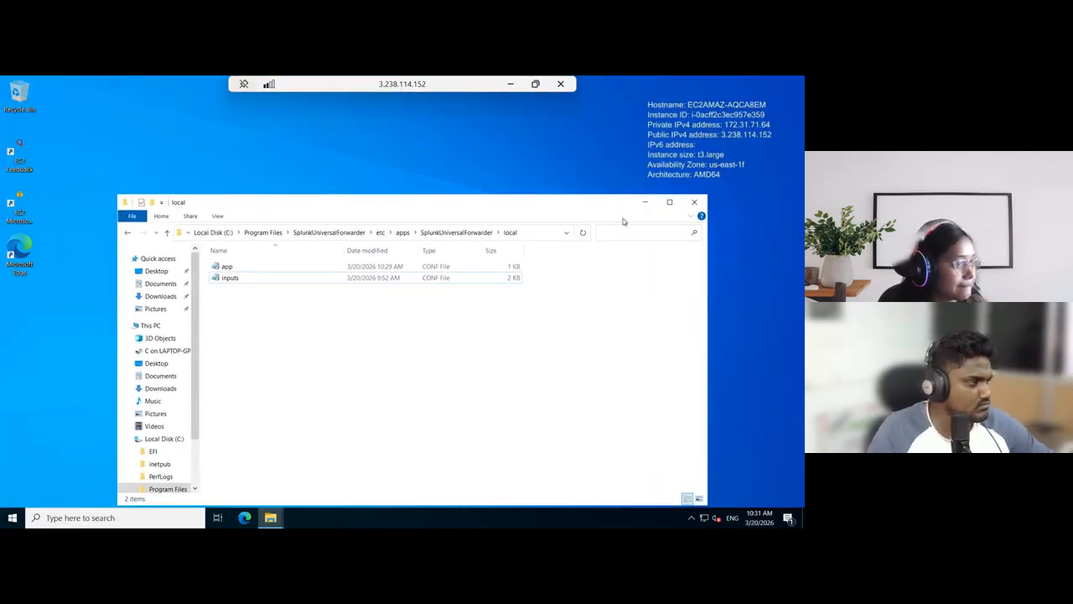
left_click(666, 199)
double_click(183, 156)
scroll(118, 241, "down", 12)
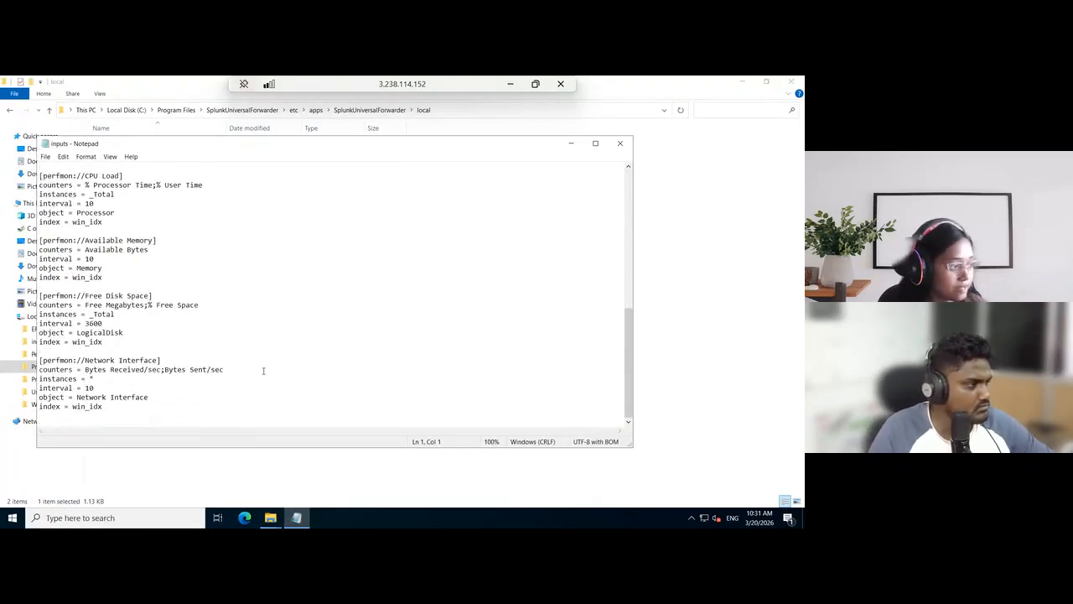
scroll(262, 370, "up", 8)
left_click(621, 143)
left_click(337, 191)
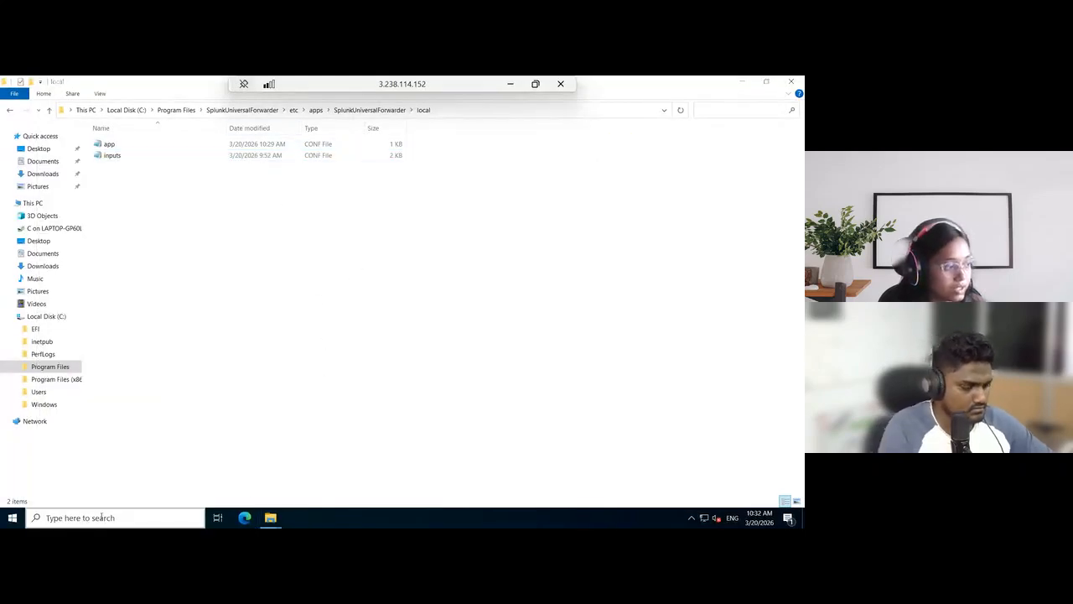
Open Windows Services, find the SplunkForwarder service, and restart it
left_click(101, 517)
type("service")
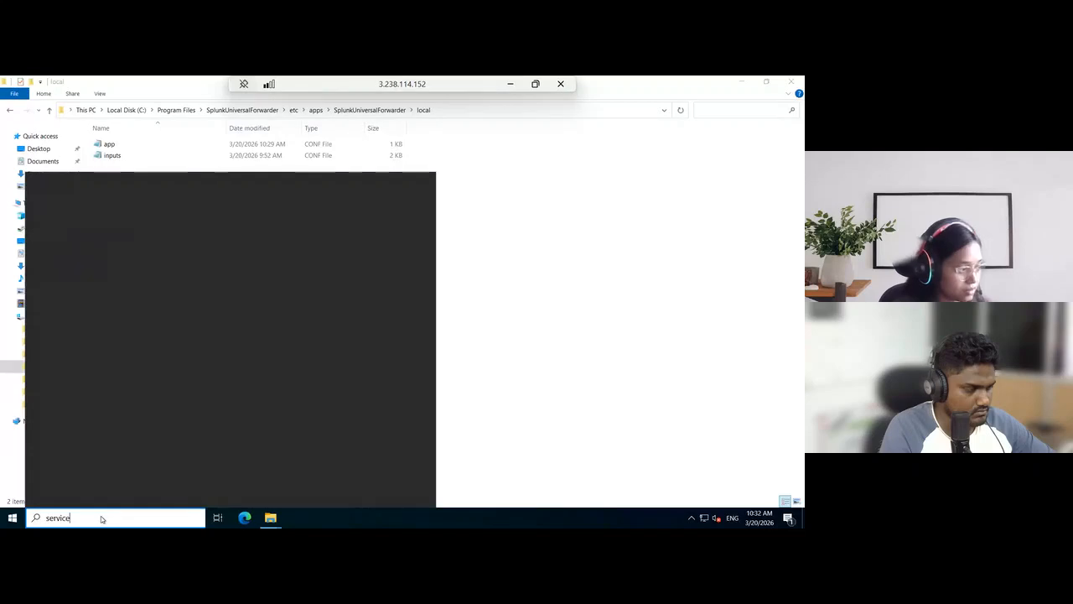
key("Return")
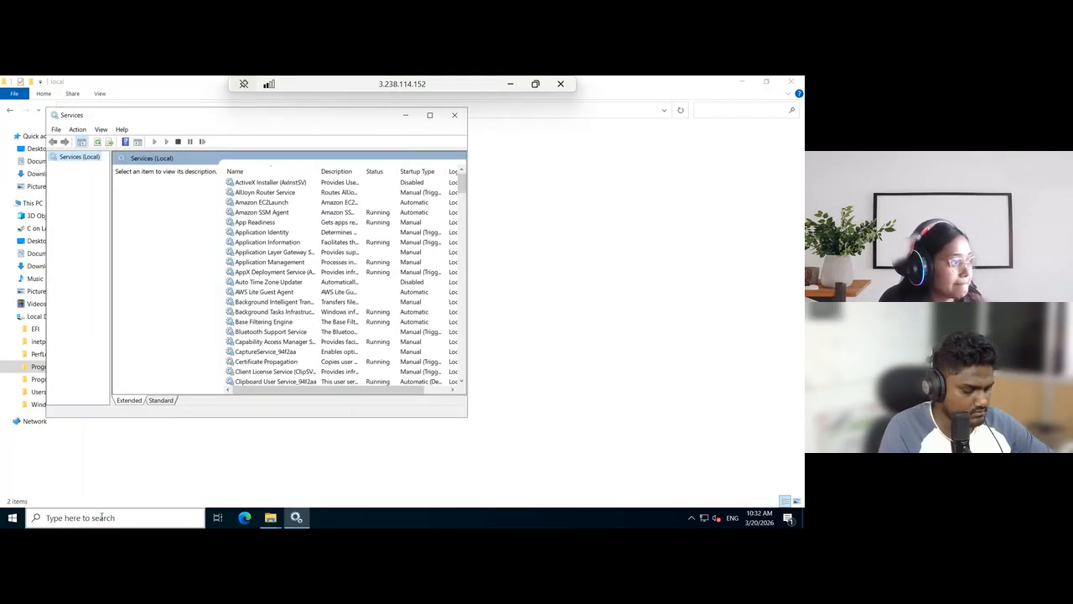
left_click(270, 264)
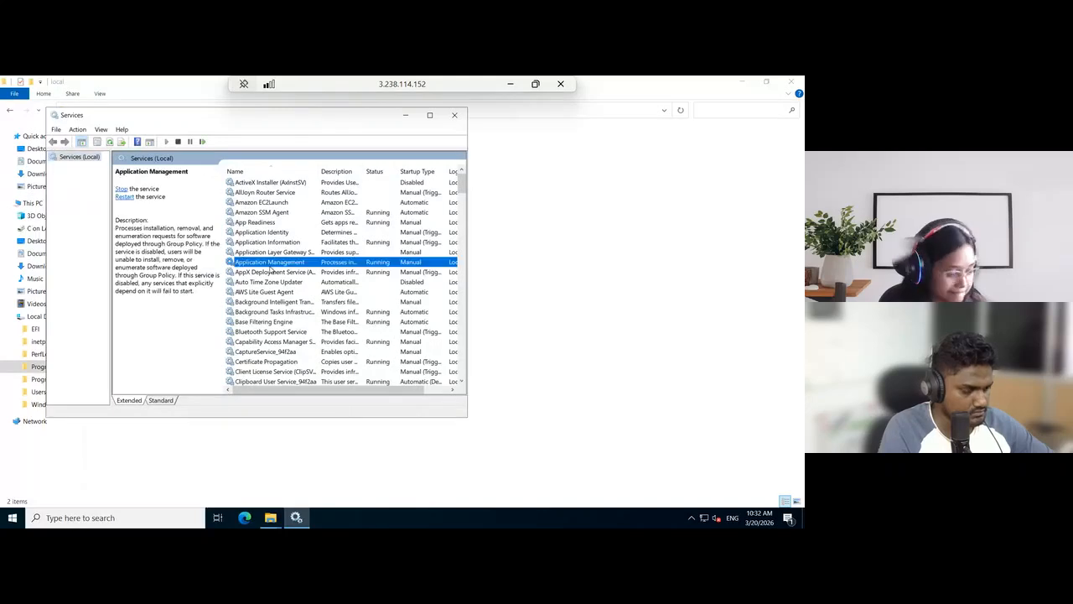
type("splunk")
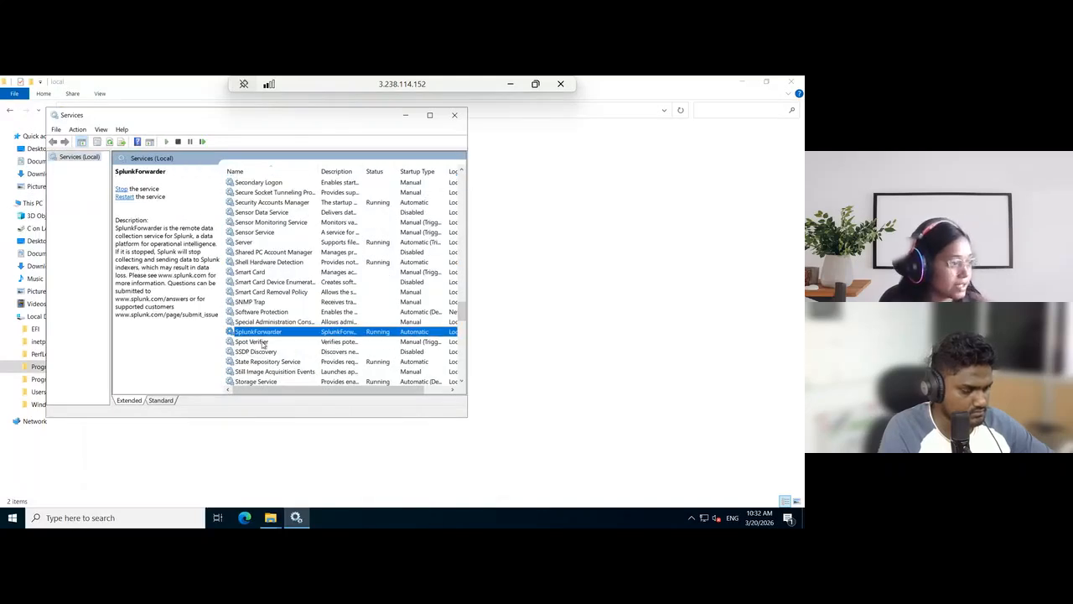
left_click(124, 197)
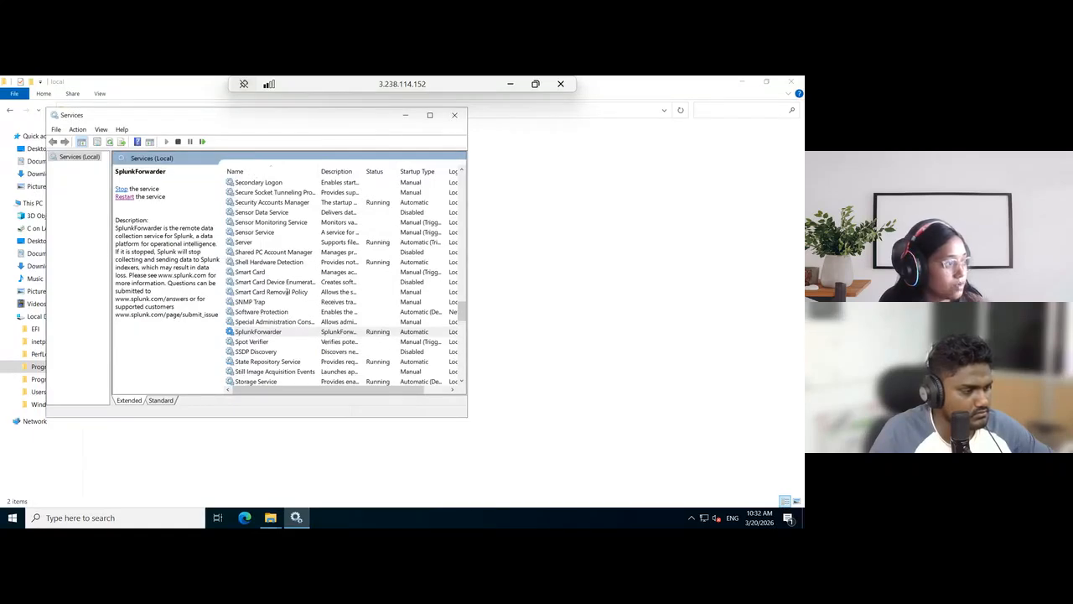
Switch from the remote desktop to the Splunk search head in the browser and open the Search & Reporting app
left_click(511, 84)
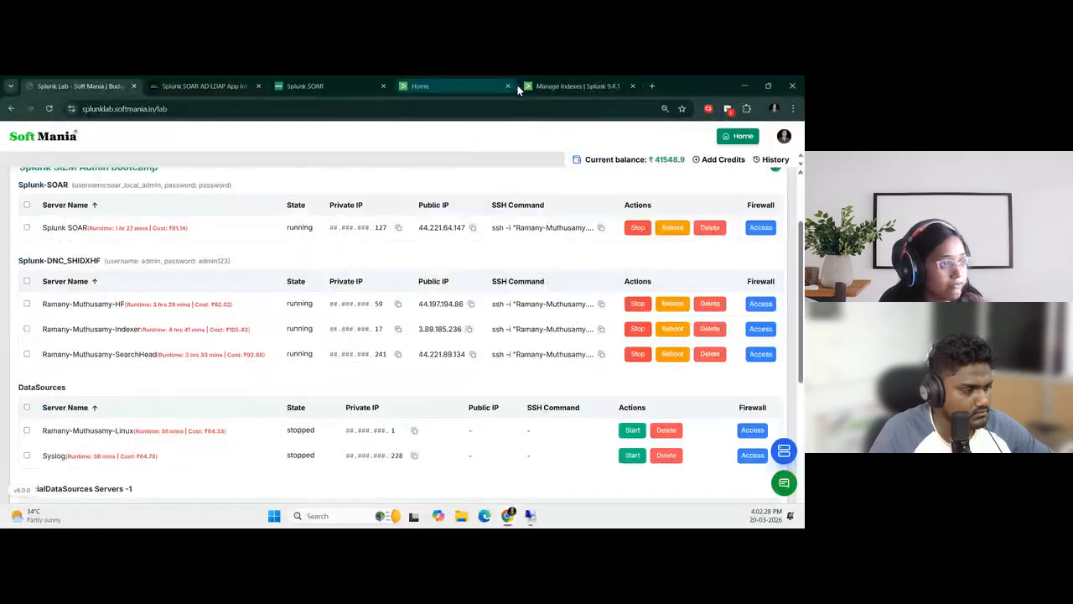
left_click(471, 87)
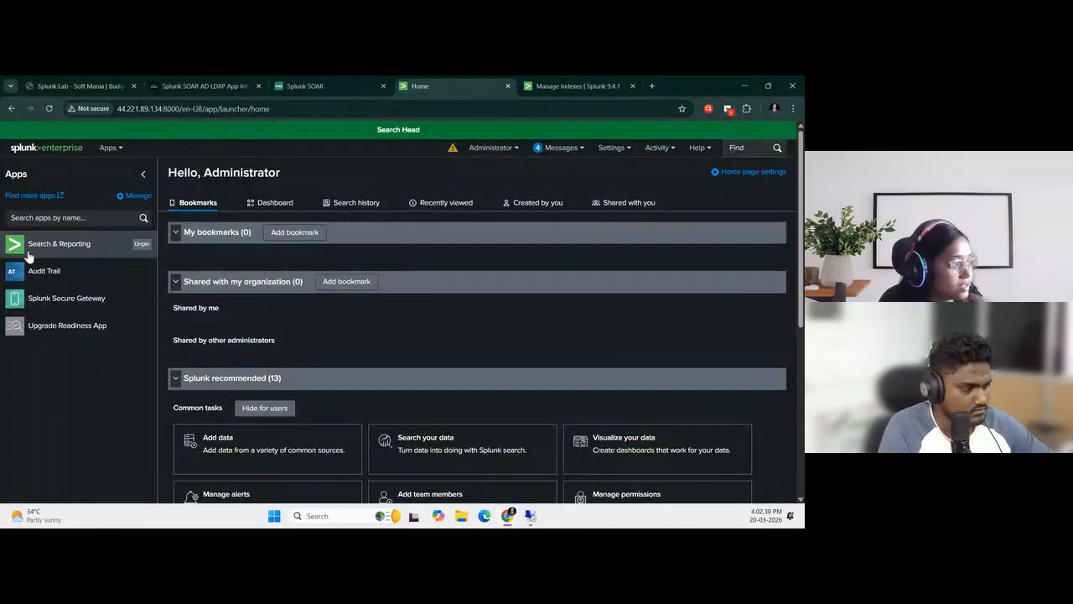
left_click(80, 244)
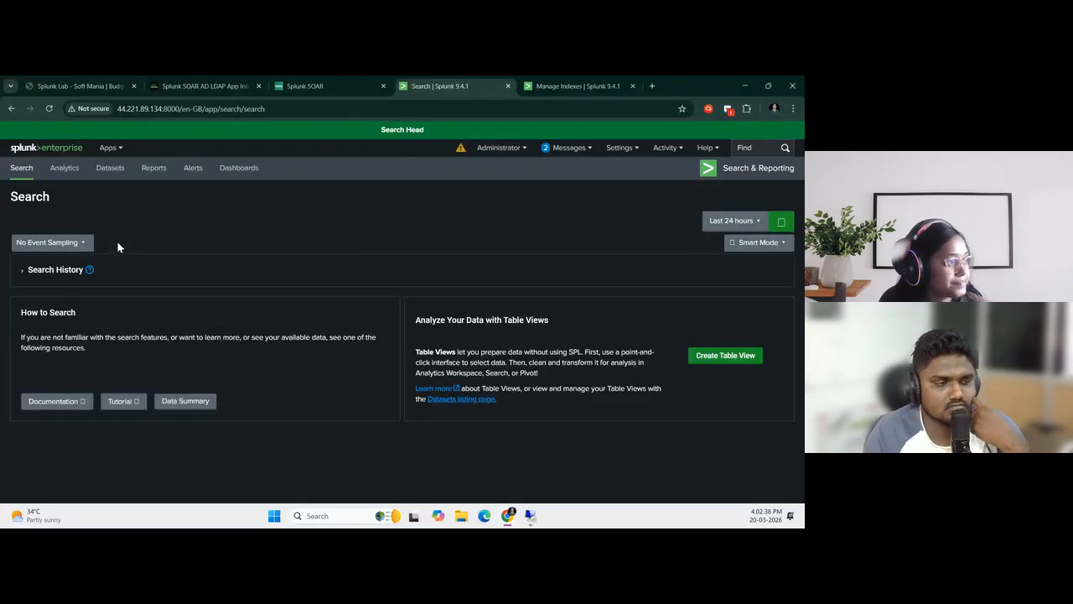
Run the search index=win_idx over the last 15 minutes
left_click(116, 221)
type("in")
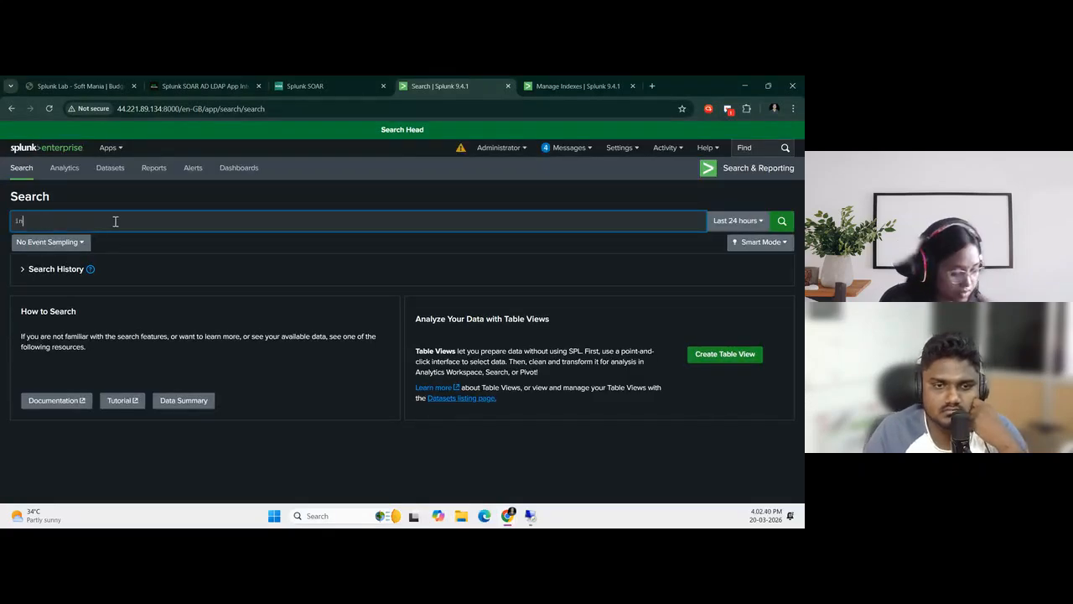
type("dex=win")
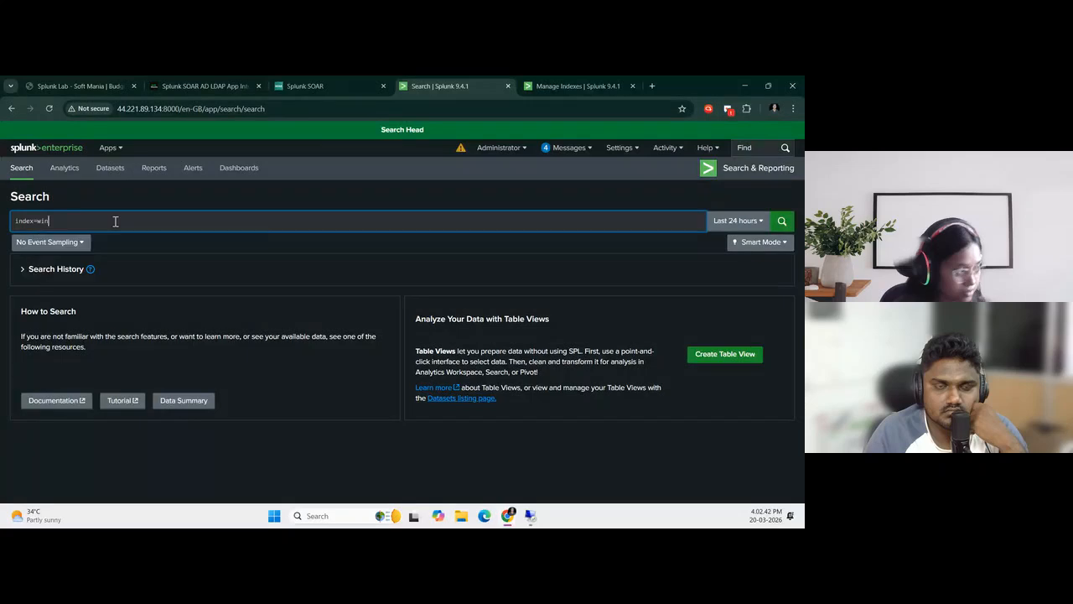
type("_idx")
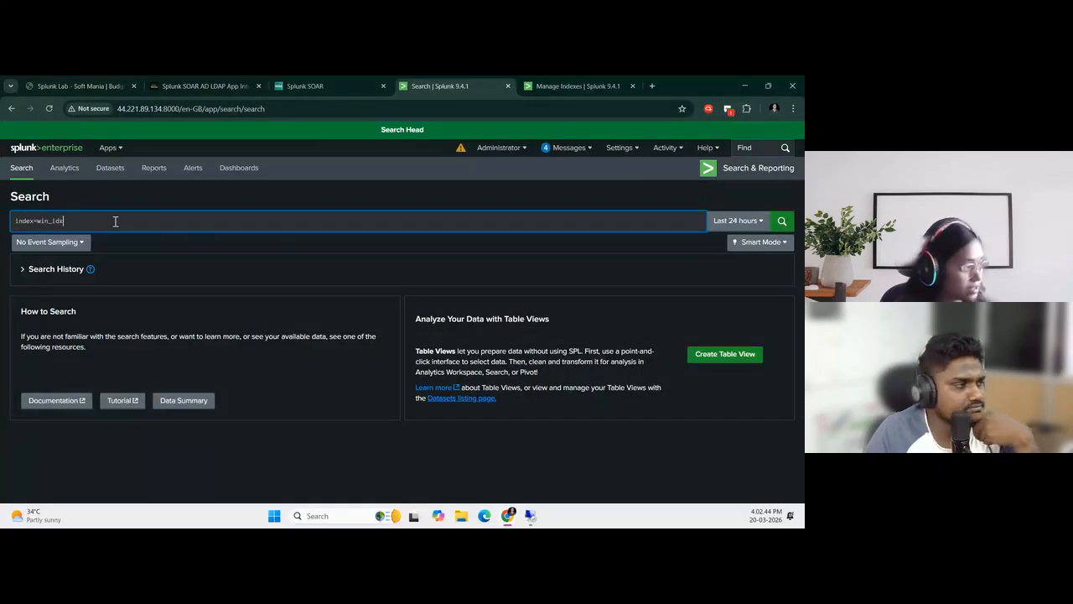
left_click(755, 220)
left_click(674, 276)
left_click(781, 220)
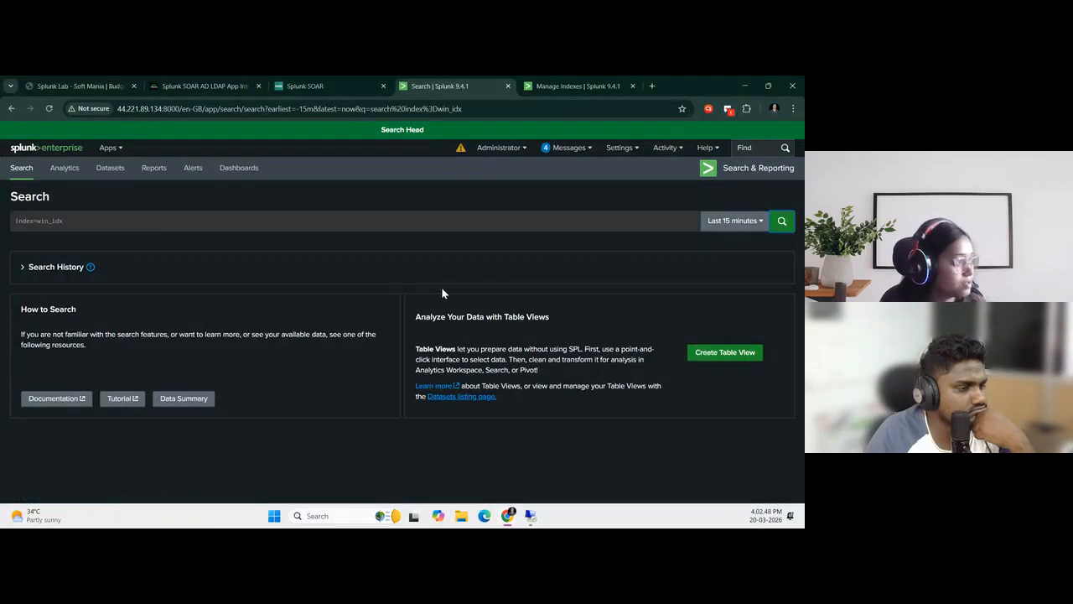
Examine the values of the source and host fields in the win_idx search results
scroll(485, 382, "down", 3)
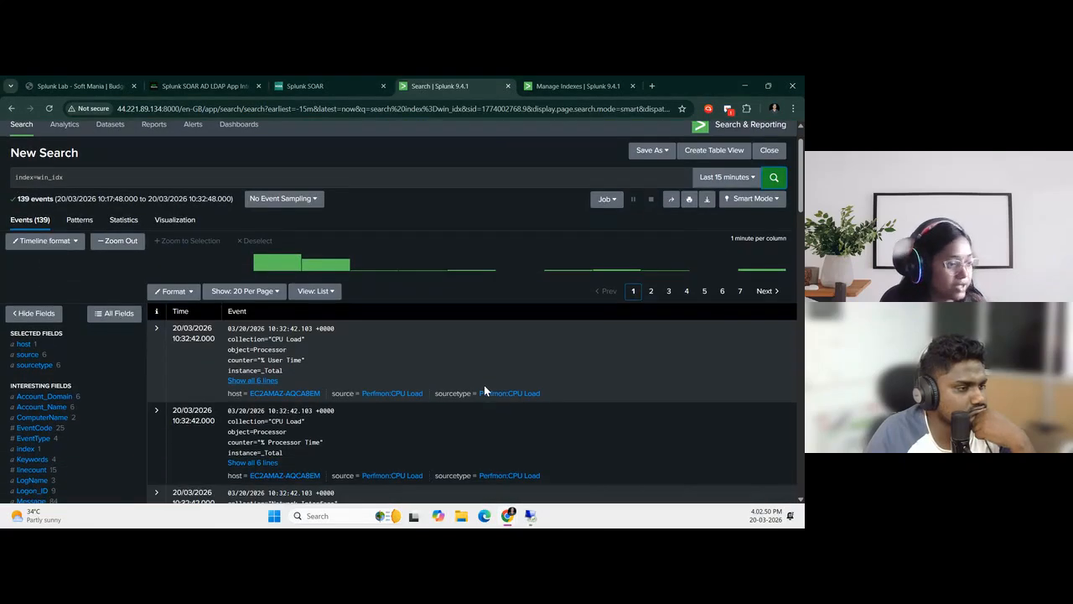
left_click(27, 292)
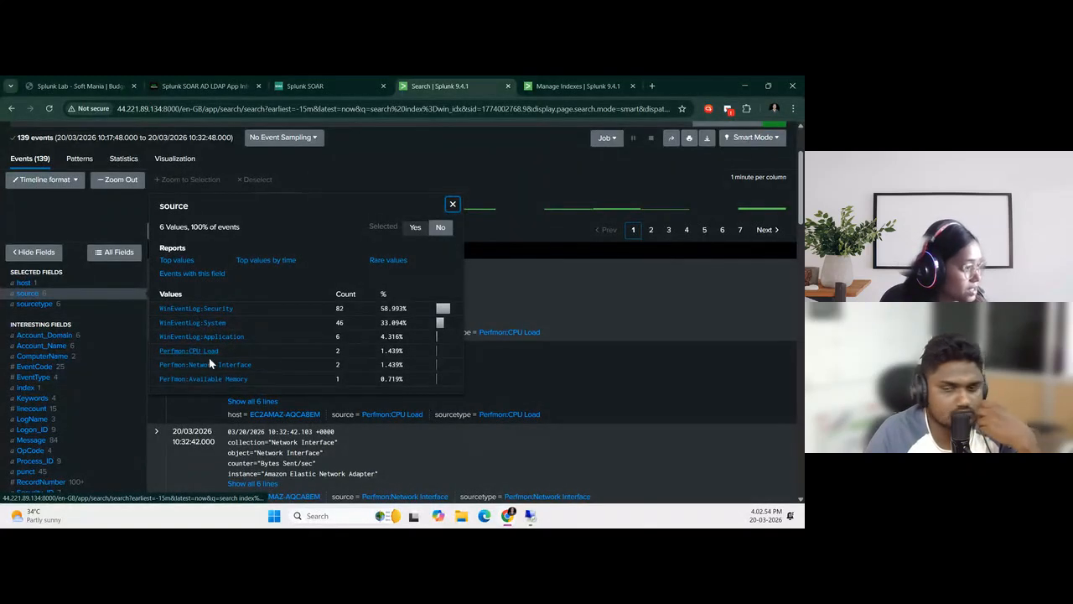
left_click(453, 204)
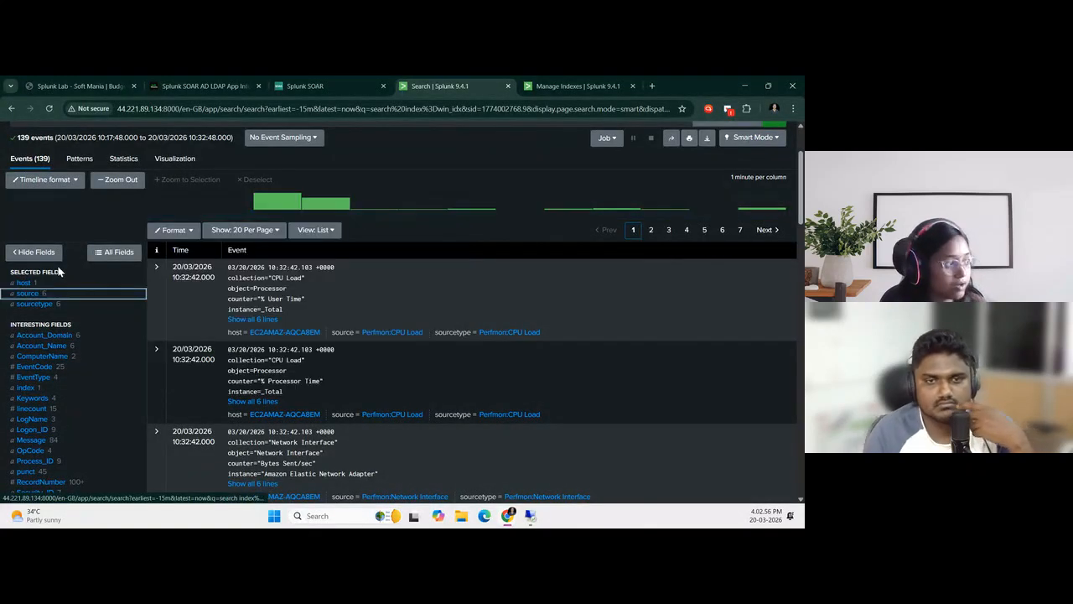
left_click(23, 282)
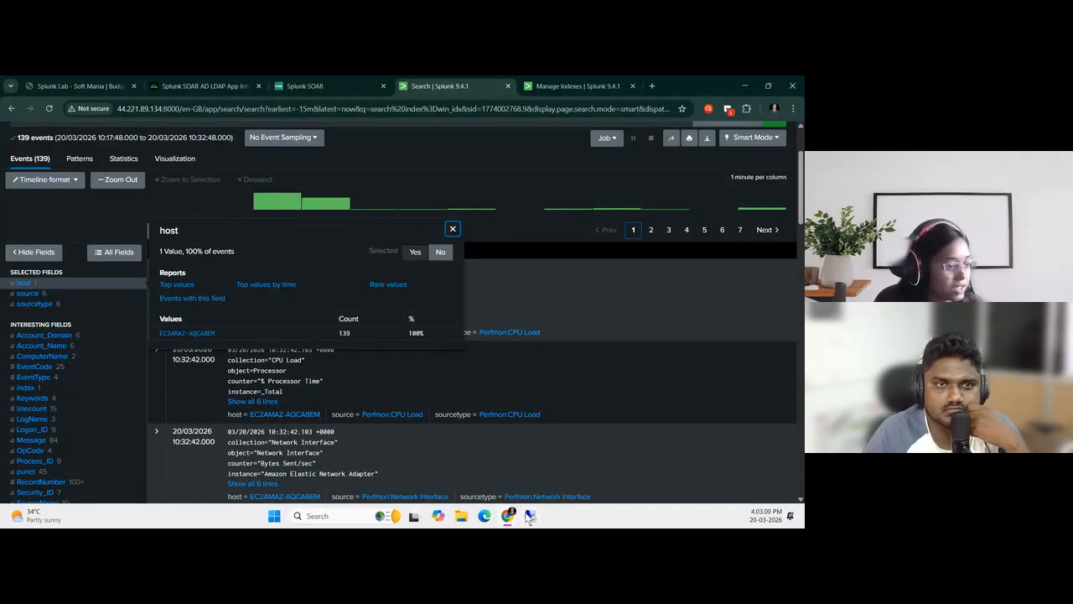
In the 3.238.114.152 session, close Services and minimize the local folder to compare the desktop's hostname with the host value in Splunk
mouse_move(528, 513)
left_click(591, 468)
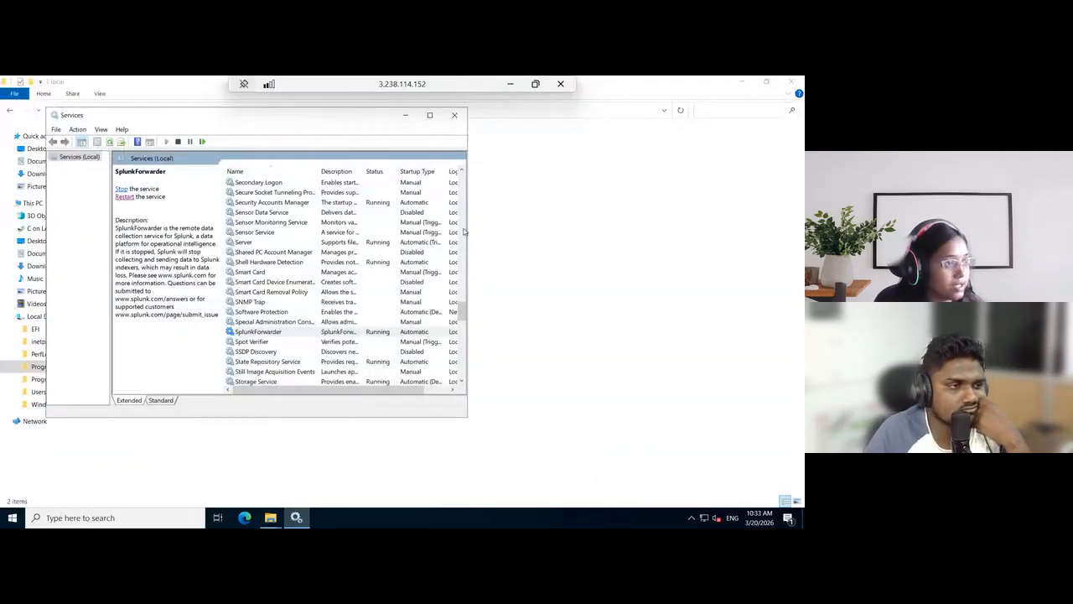
left_click(454, 115)
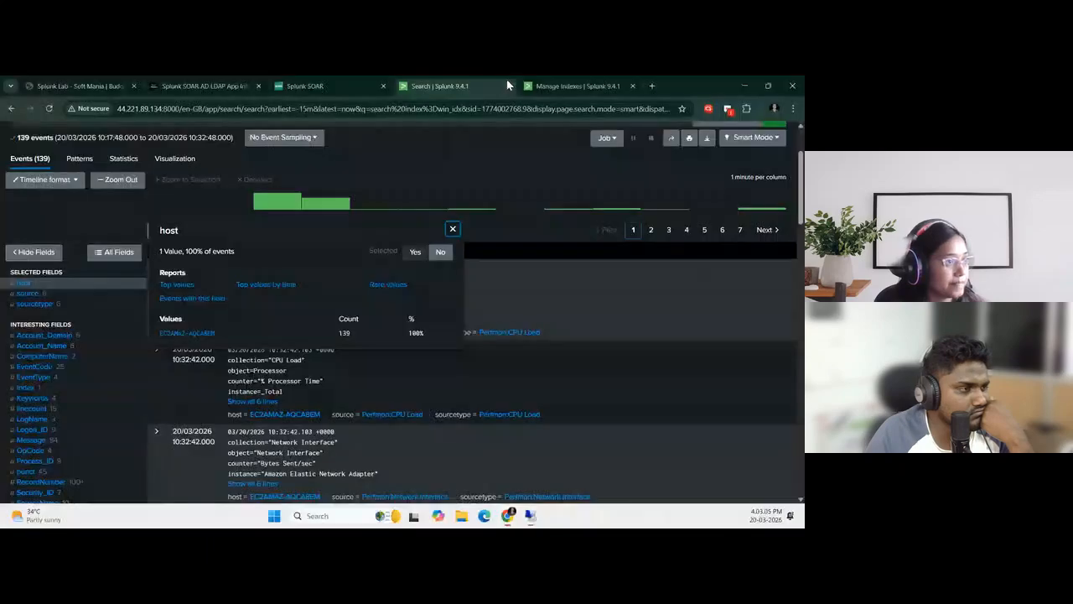
left_click(510, 84)
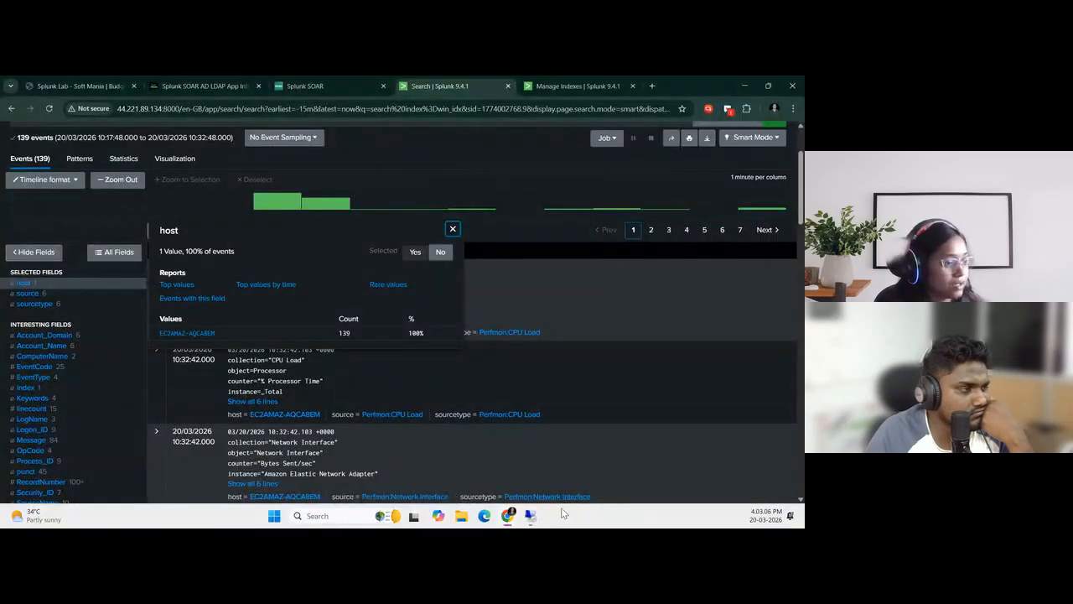
mouse_move(530, 515)
left_click(573, 466)
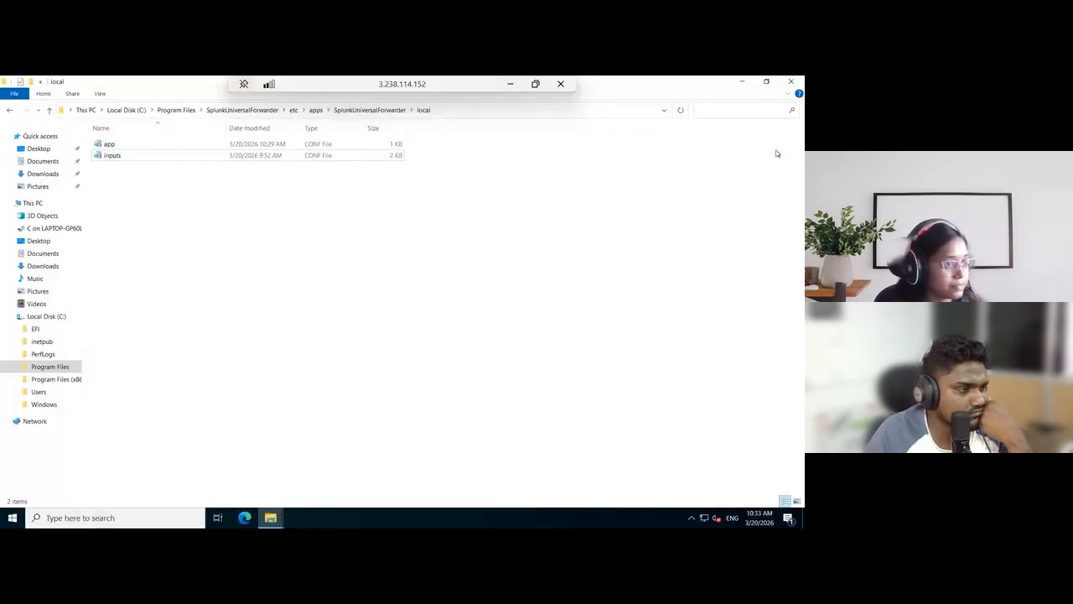
left_click(743, 83)
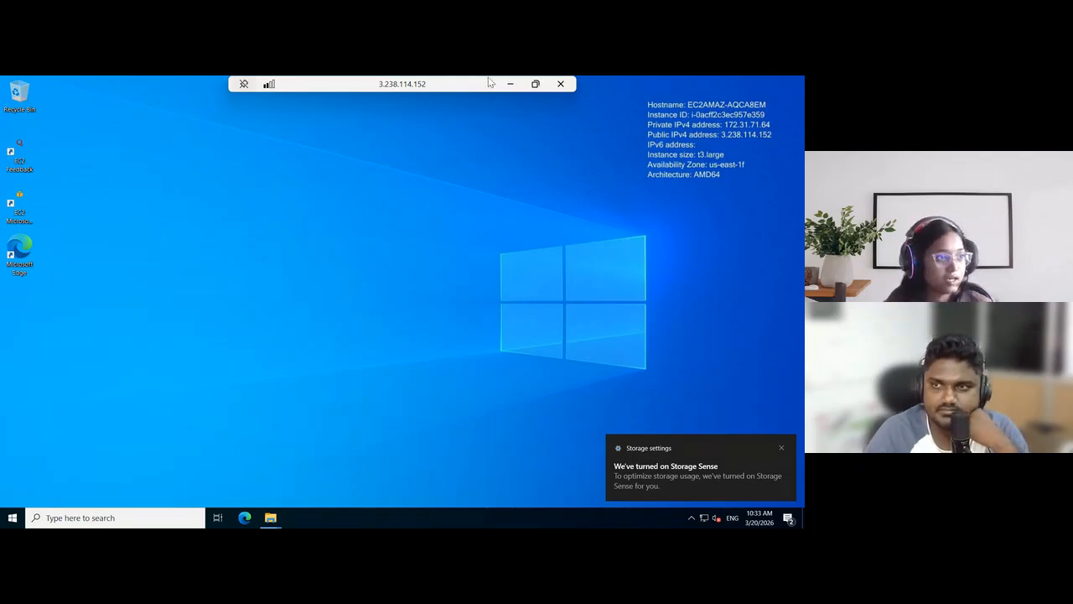
left_click(509, 85)
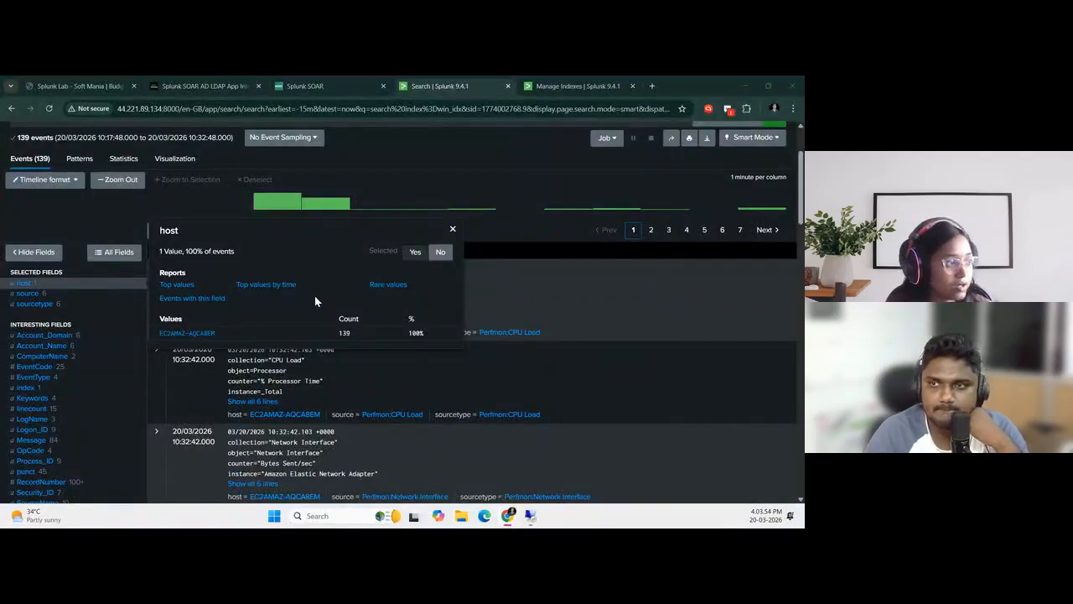
Close the host field details and switch to the Splunk SOAR AD LDAP App Integration article
left_click(452, 230)
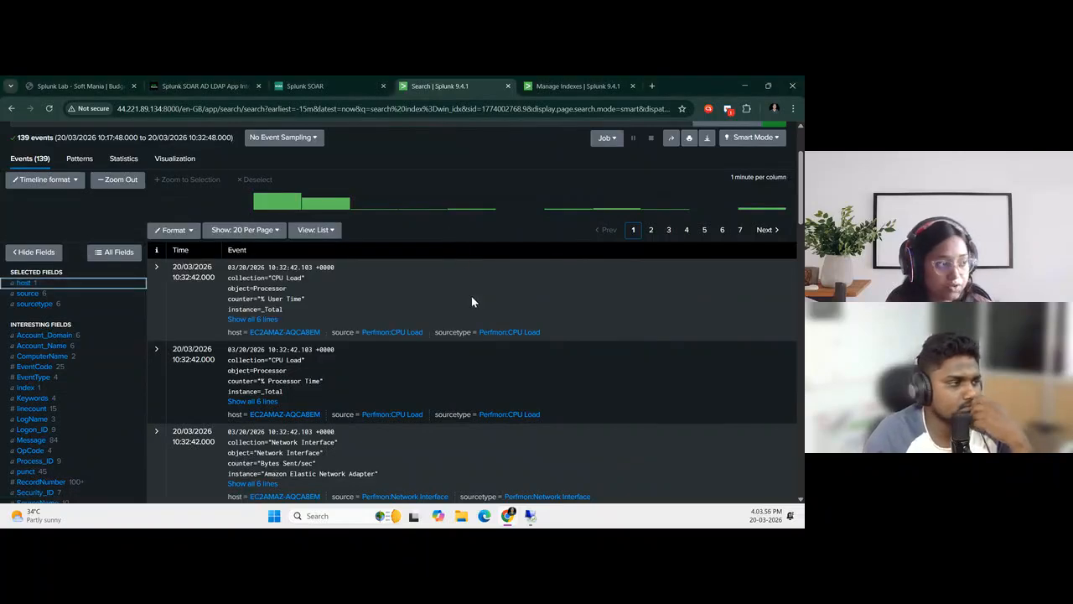
scroll(401, 358, "up", 2)
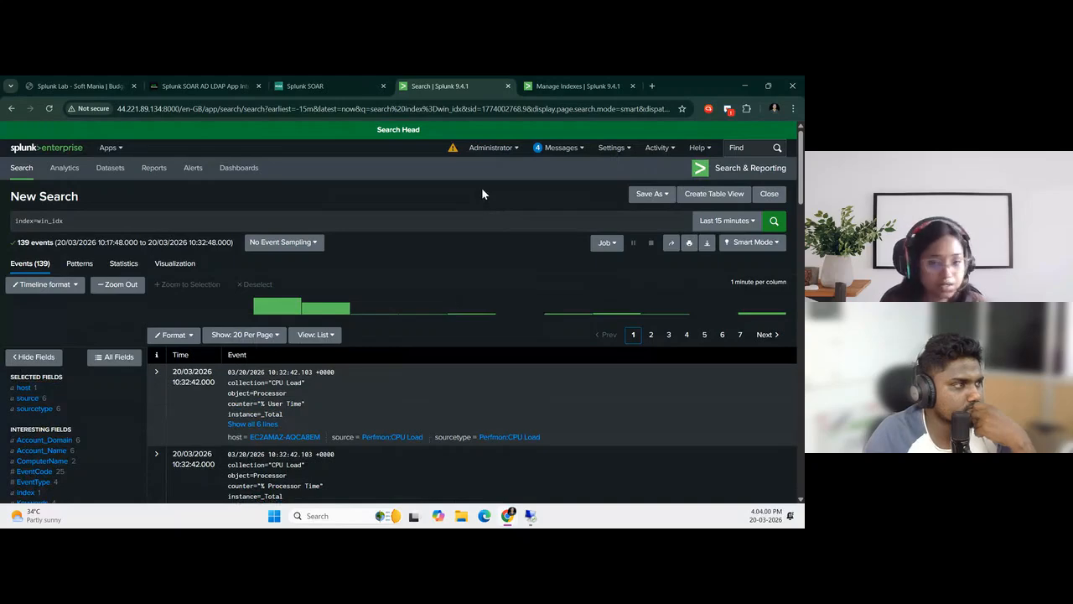
left_click(193, 86)
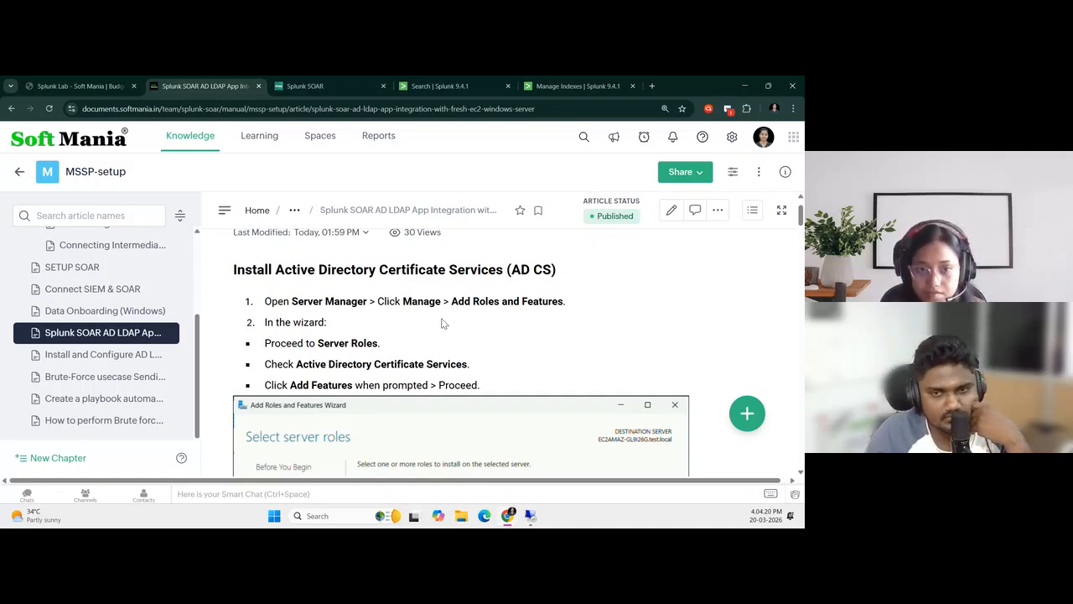
In the 3.238.114.152 session, go to the folder C:\Program Files\SplunkUniversalForwarder\etc\system\local
left_click(529, 516)
left_click(575, 476)
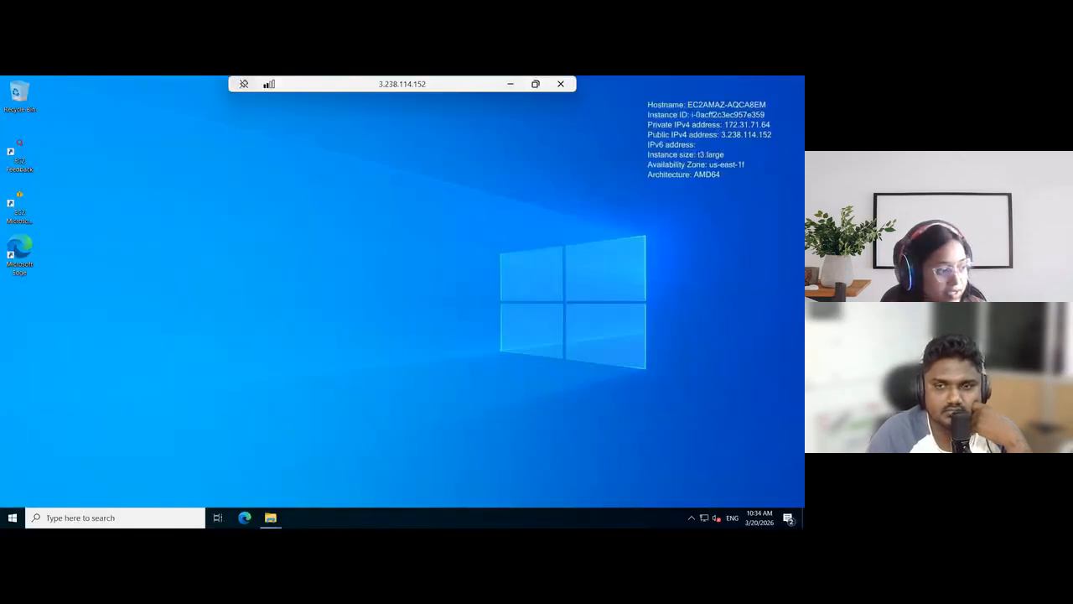
mouse_move(270, 517)
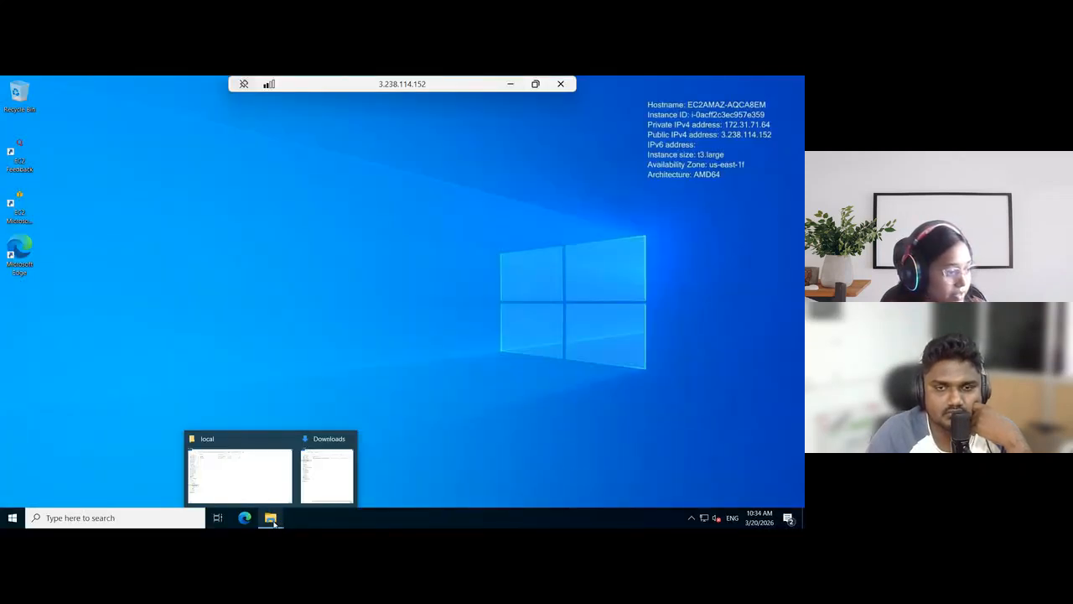
left_click(238, 482)
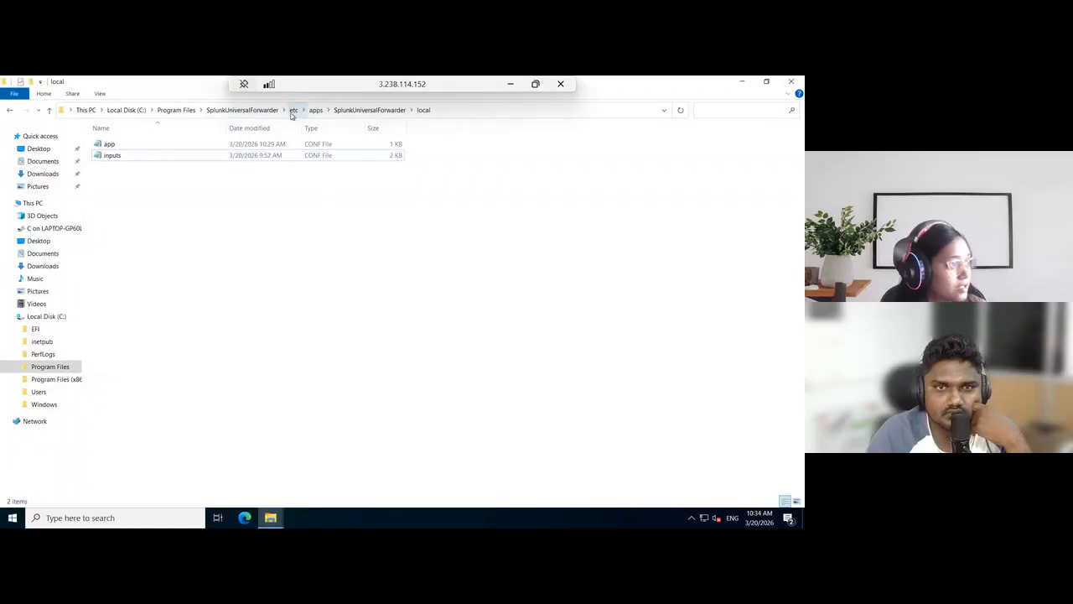
left_click(293, 110)
left_click(138, 248)
double_click(138, 248)
double_click(139, 167)
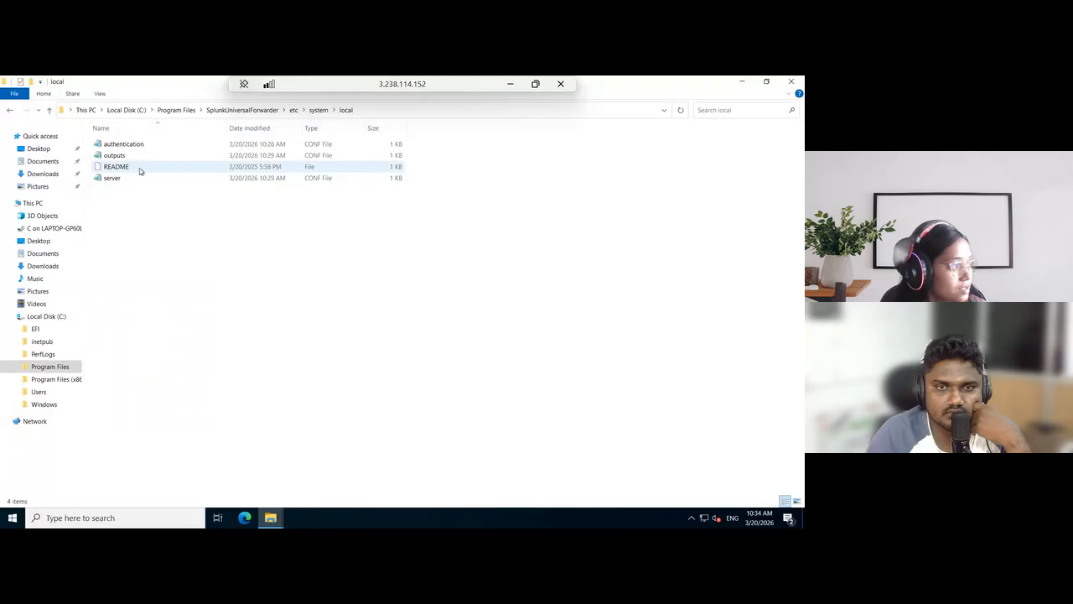
Open the outputs file, check the forwarding server address in the tcpout stanzas, and close it
double_click(141, 157)
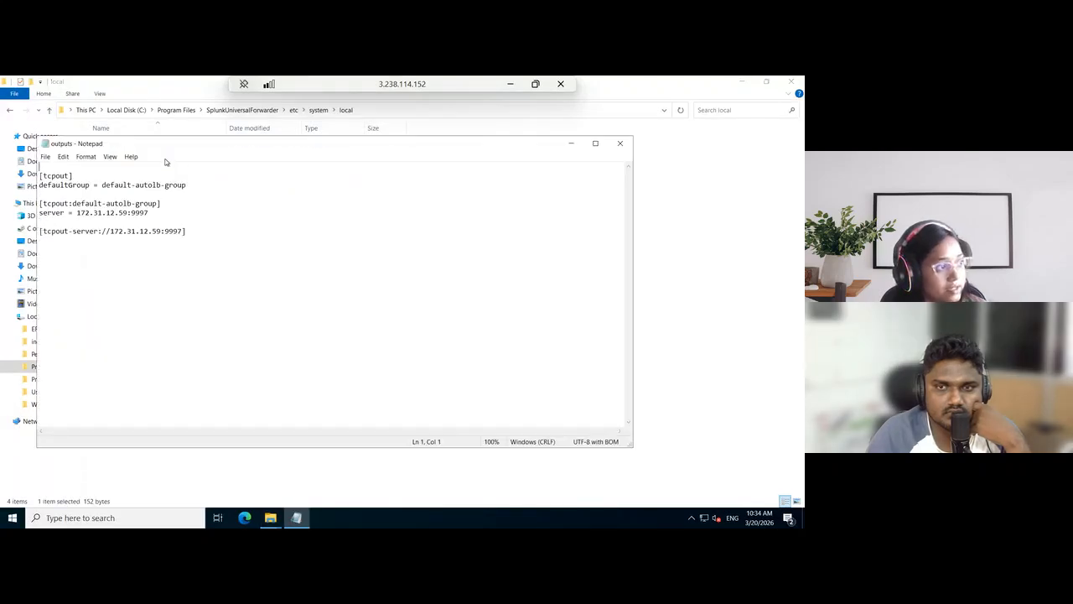
left_click_drag(126, 213, 84, 213)
left_click(366, 295)
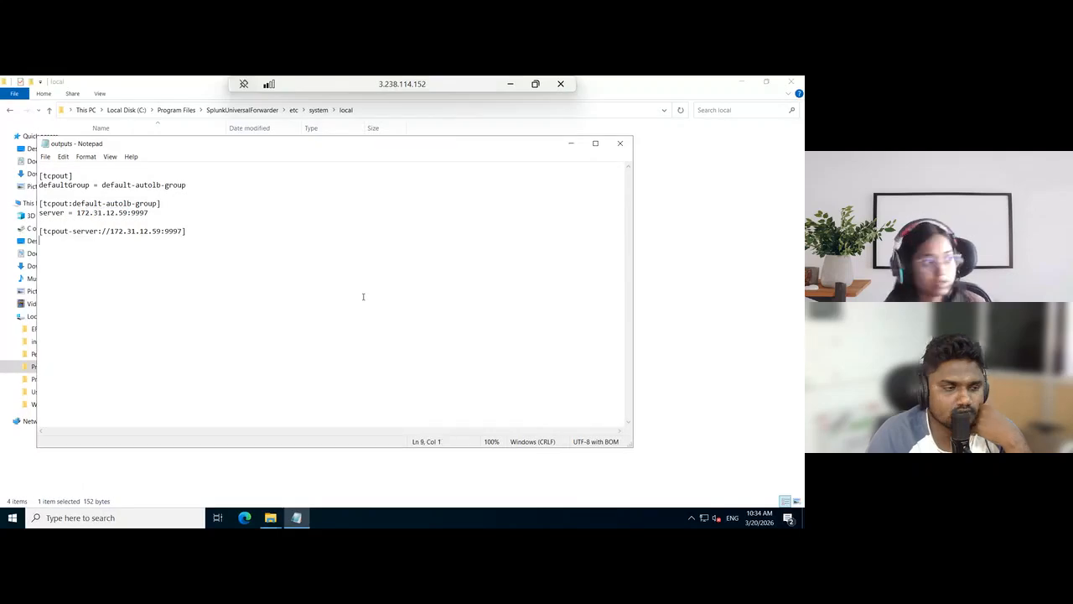
left_click(621, 144)
Check the 98.83.38.3 session's desktop and read the article's instructions for installing Active Directory Certificate Services
left_click(510, 85)
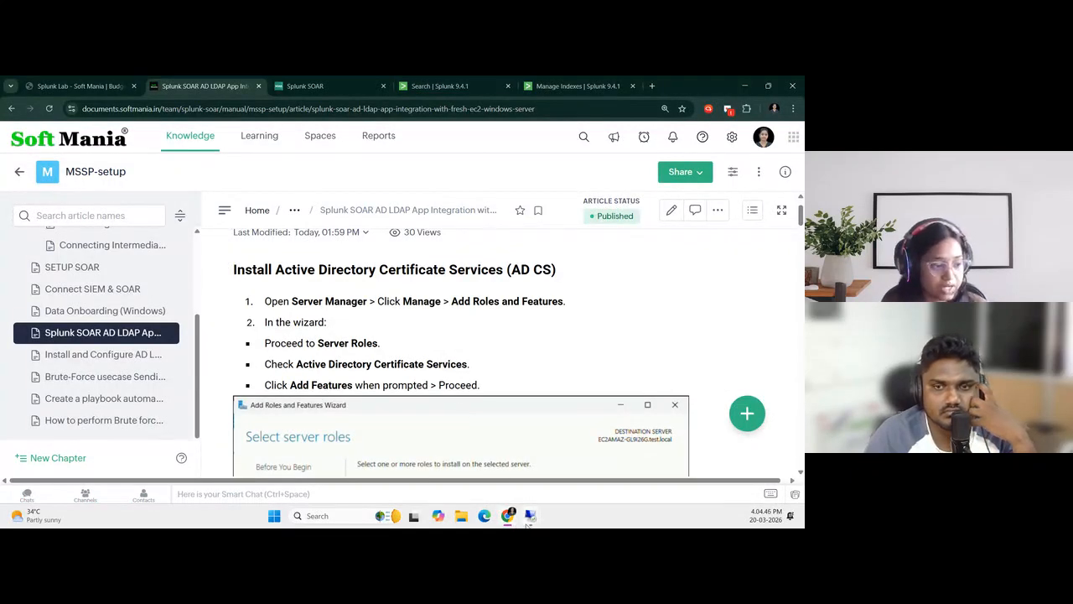
mouse_move(527, 522)
left_click(476, 470)
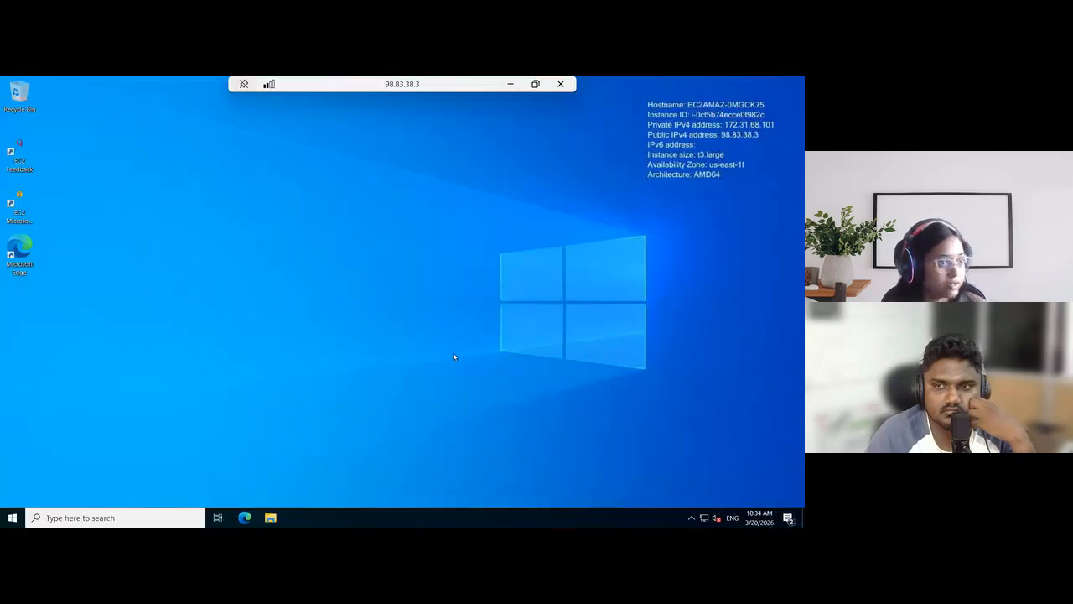
left_click(510, 84)
scroll(435, 369, "down", 1)
scroll(435, 369, "up", 2)
scroll(352, 302, "down", 1)
scroll(419, 315, "down", 1)
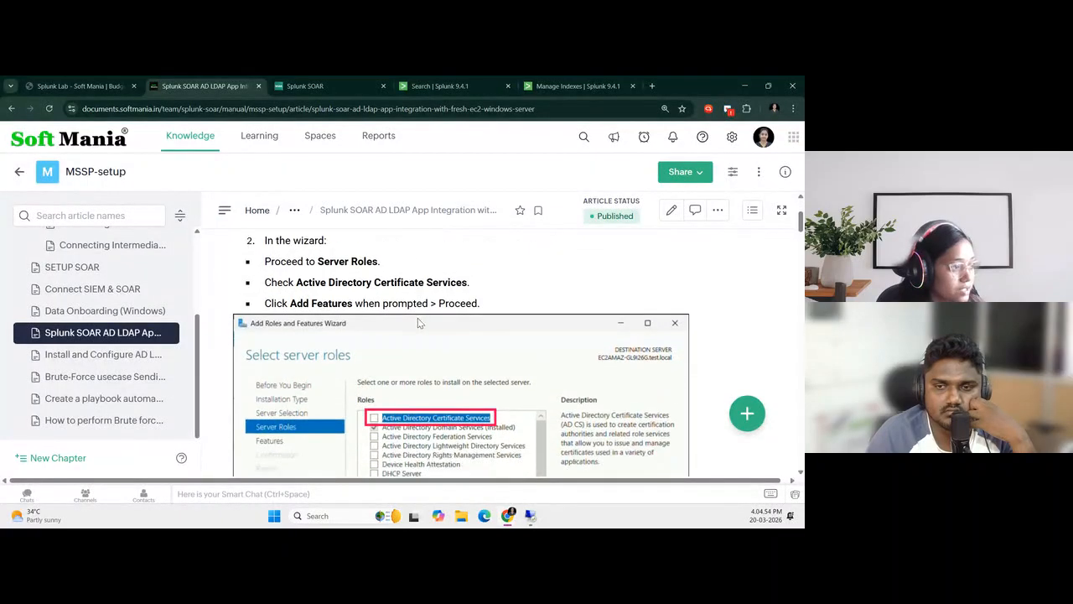
Place the 98.83.38.3 remote session beside the integration article, and return the session to full screen
mouse_move(528, 519)
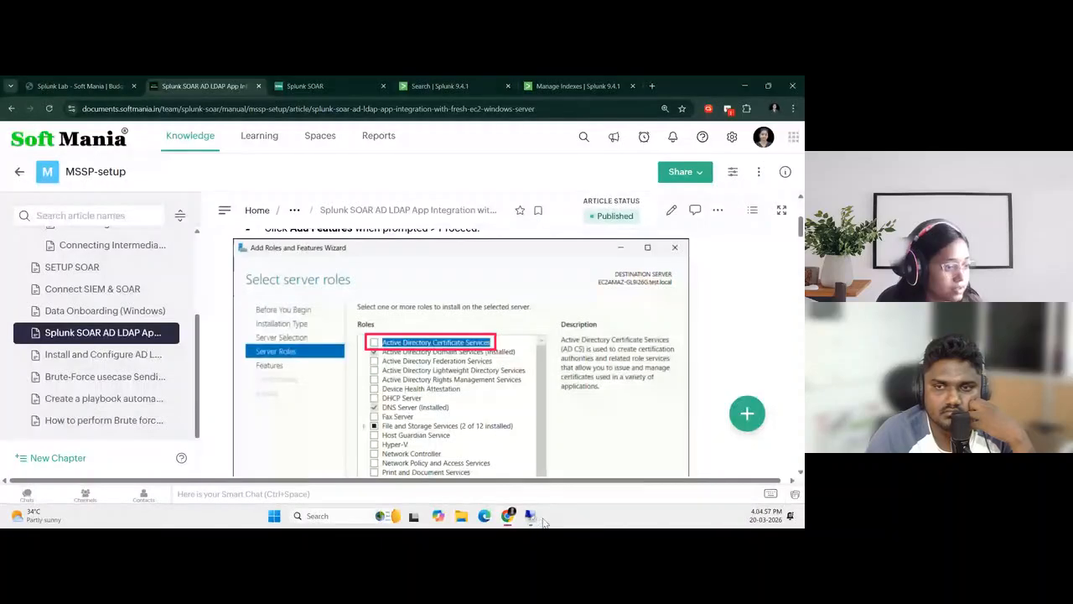
left_click(530, 516)
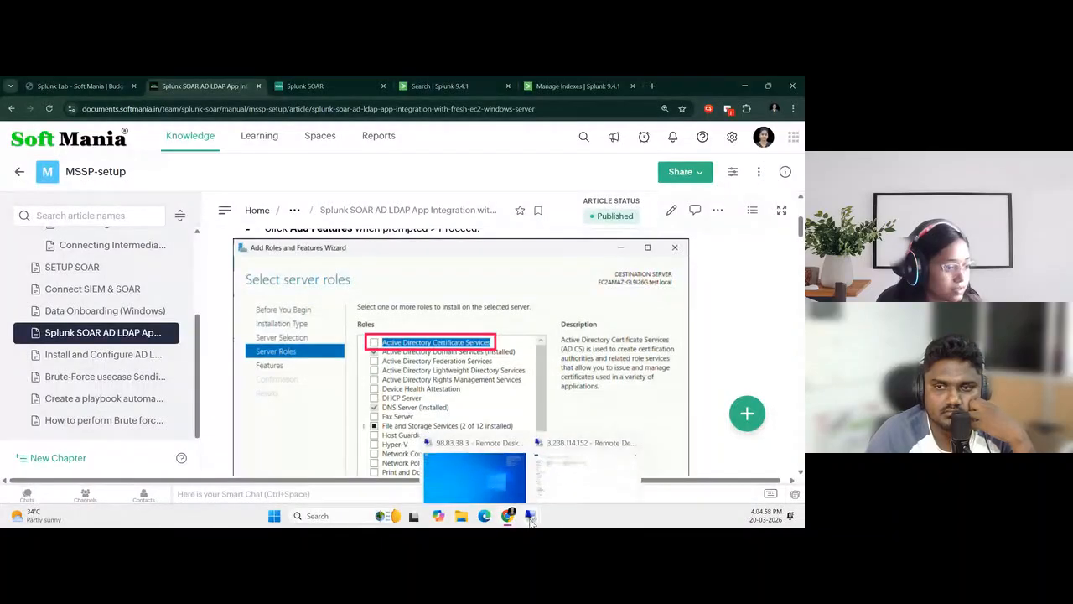
left_click(474, 482)
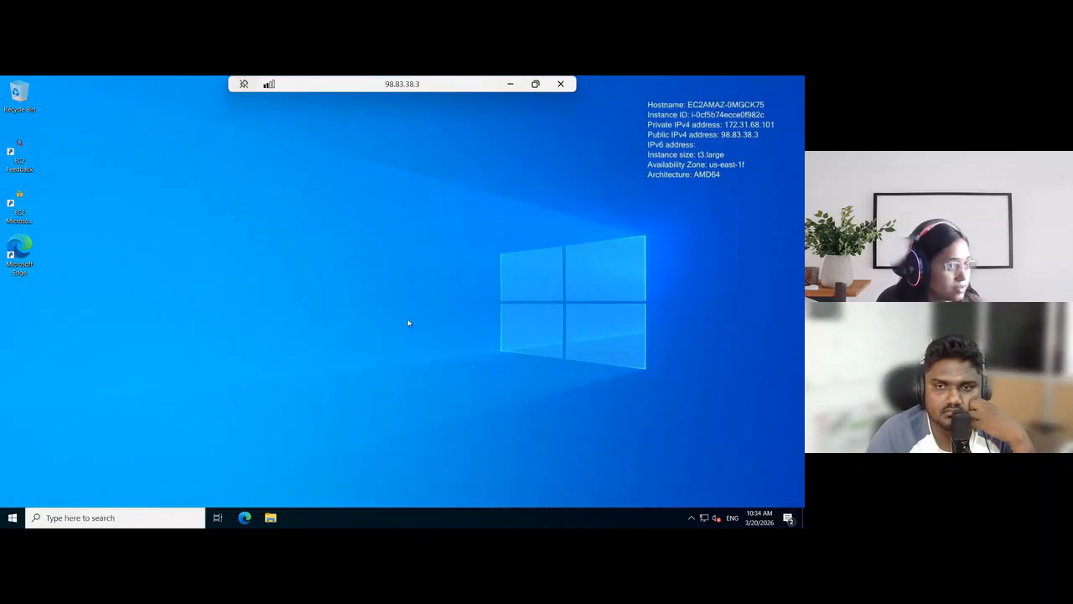
left_click(534, 86)
key("super+Right")
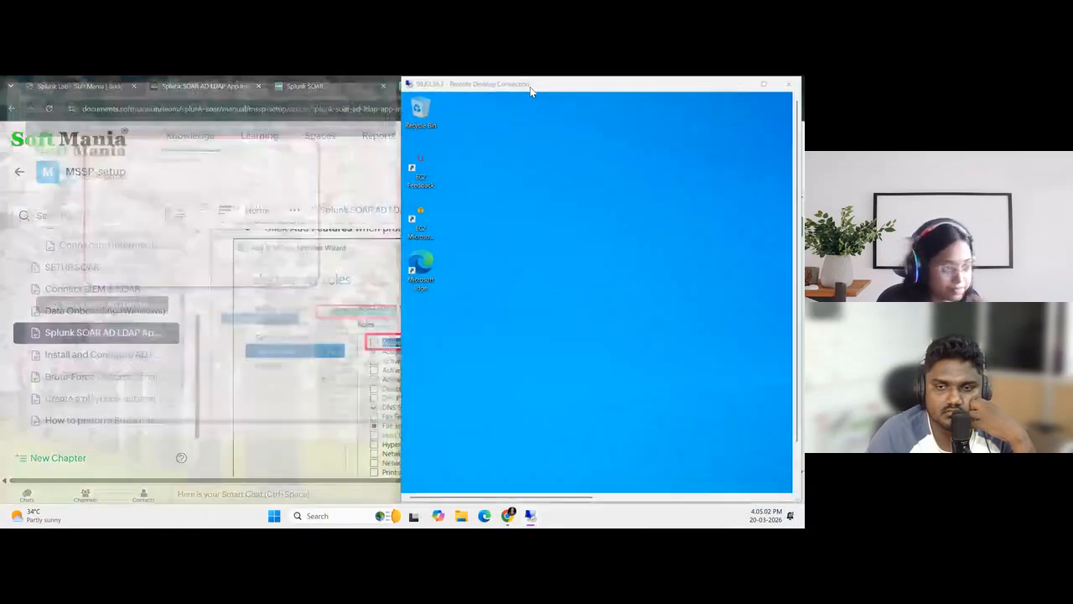
left_click(194, 208)
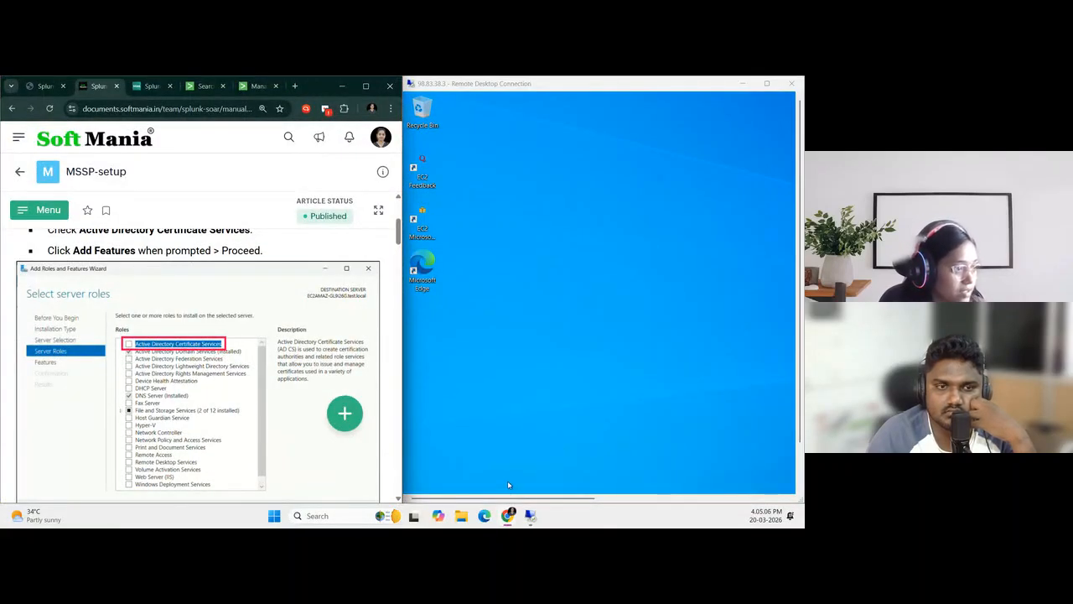
left_click(766, 84)
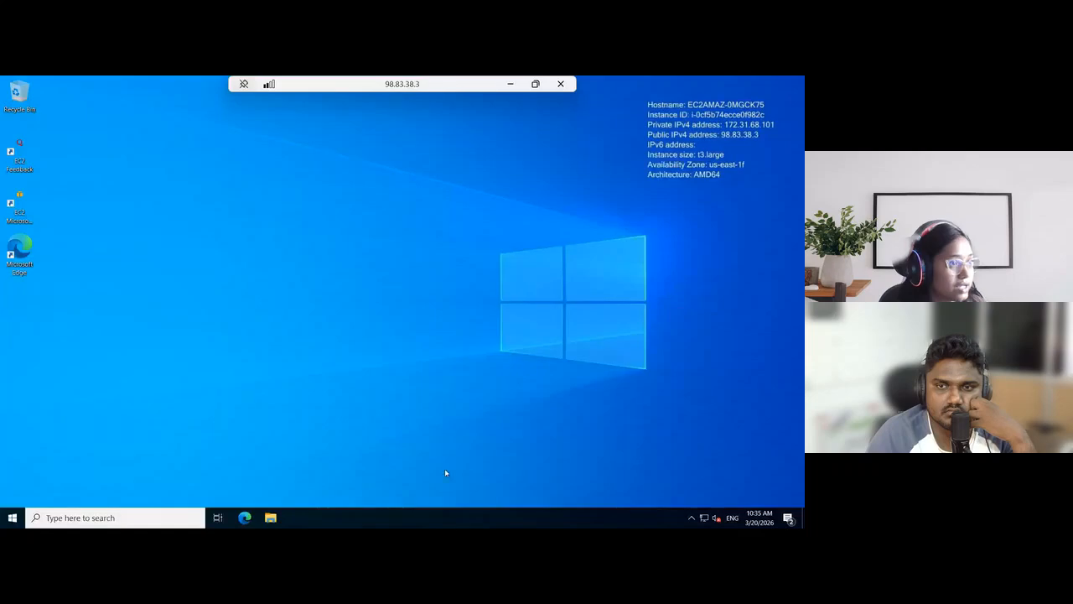
Move the integration article's browser window off this display and return to the 98.83.38.3 remote session
left_click(509, 84)
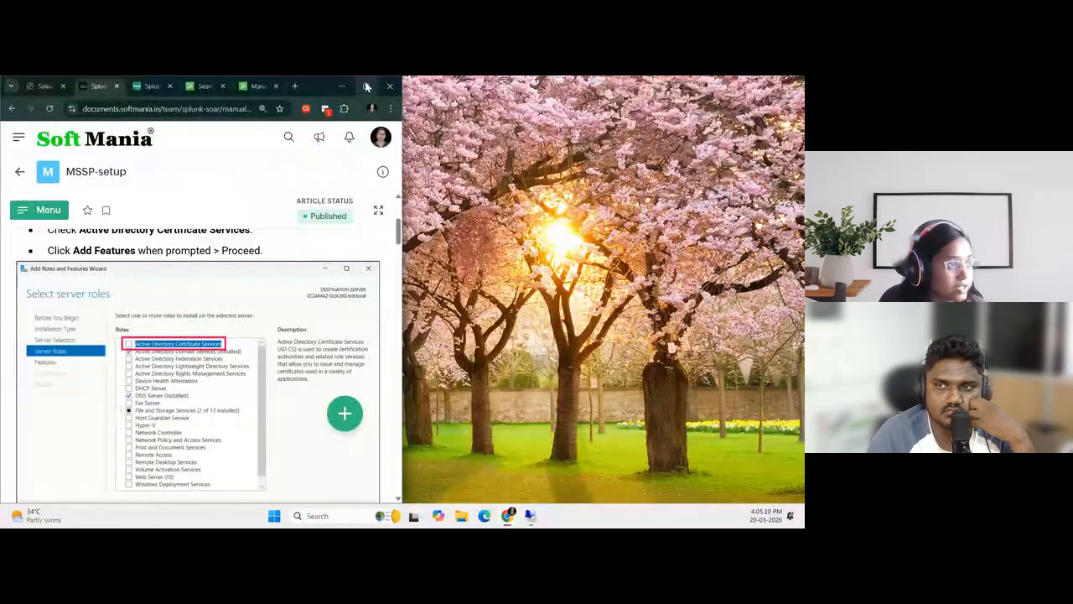
left_click_drag(302, 90, 804, 228)
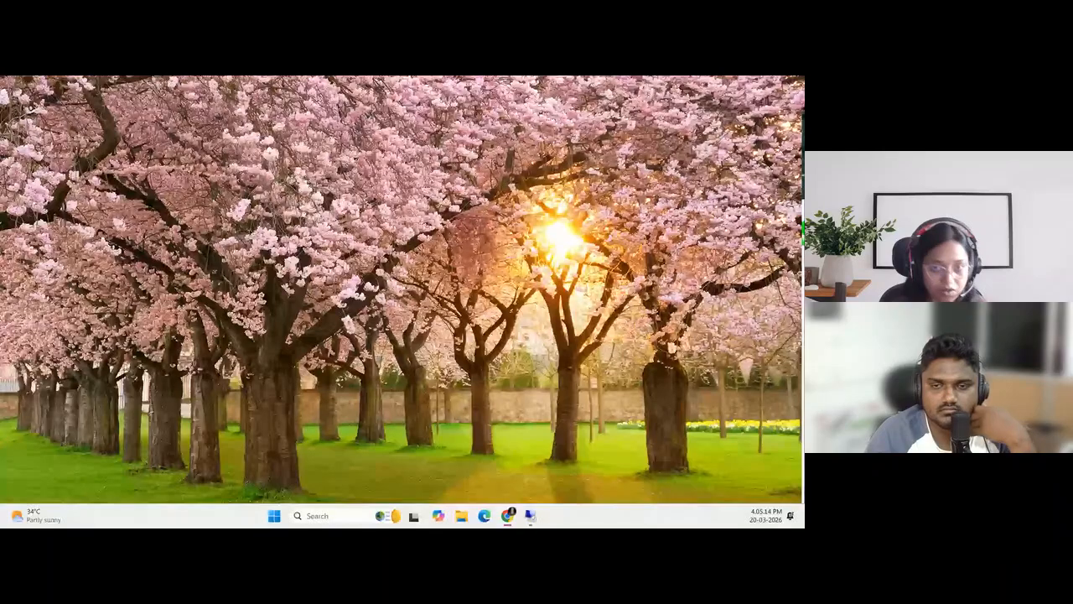
mouse_move(531, 519)
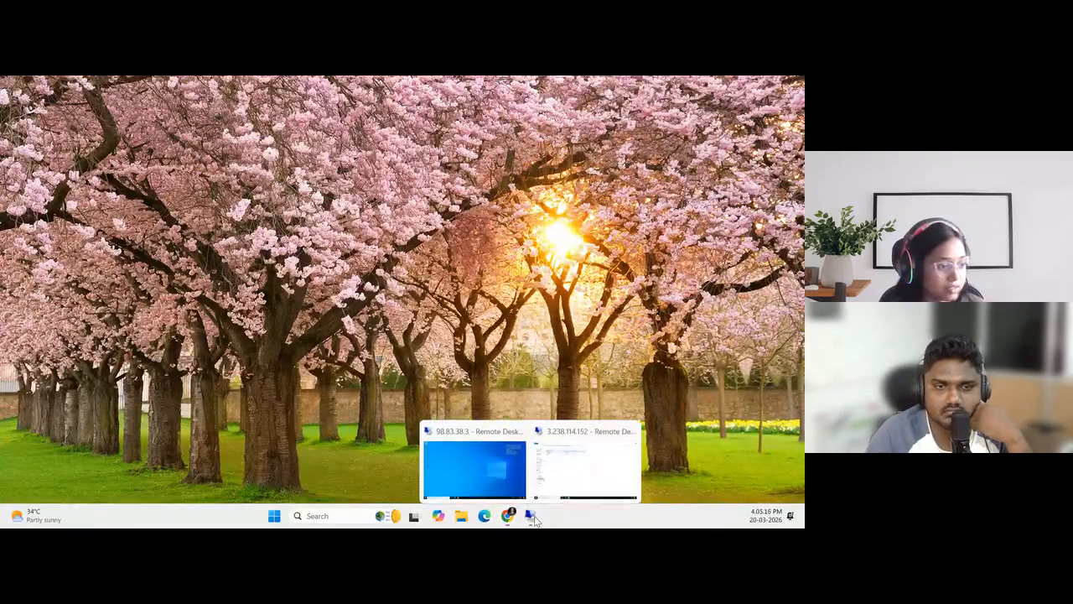
left_click(494, 470)
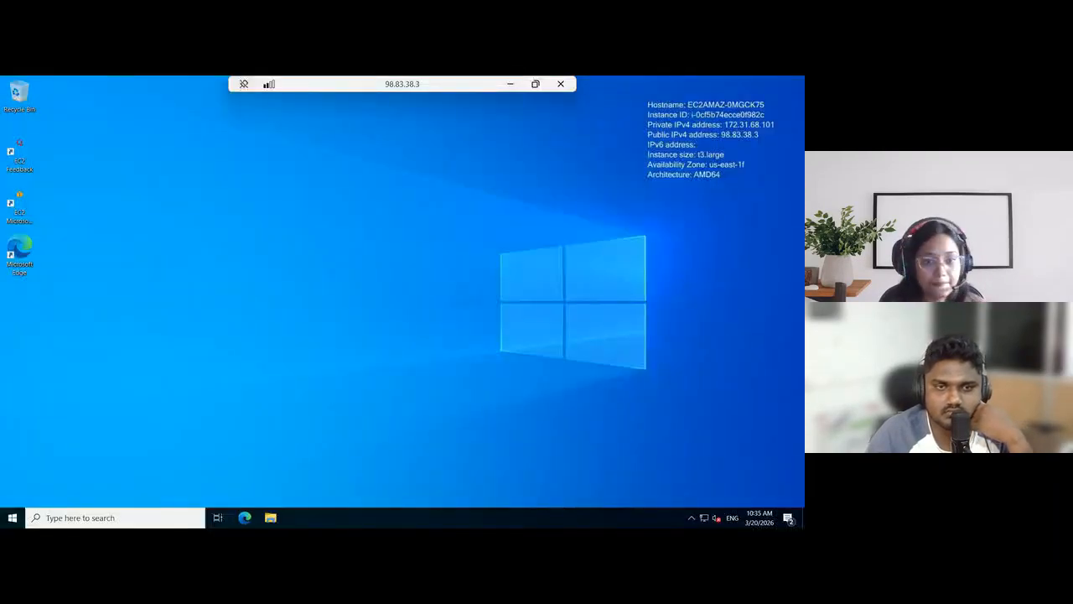
Find and open Server Manager on the 98.83.38.3 server
left_click(82, 518)
type("server")
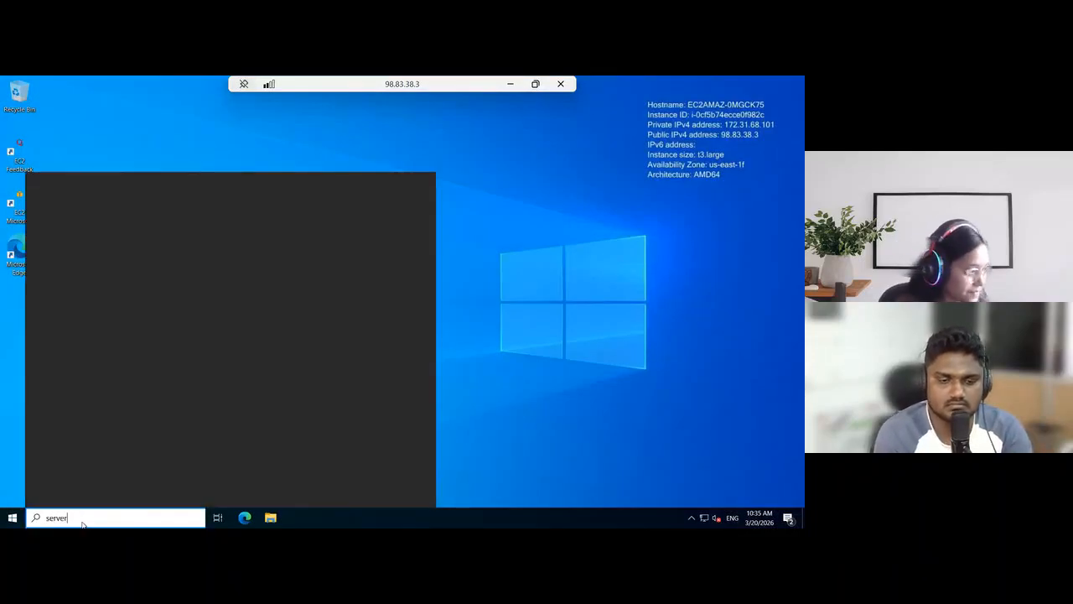
left_click(82, 229)
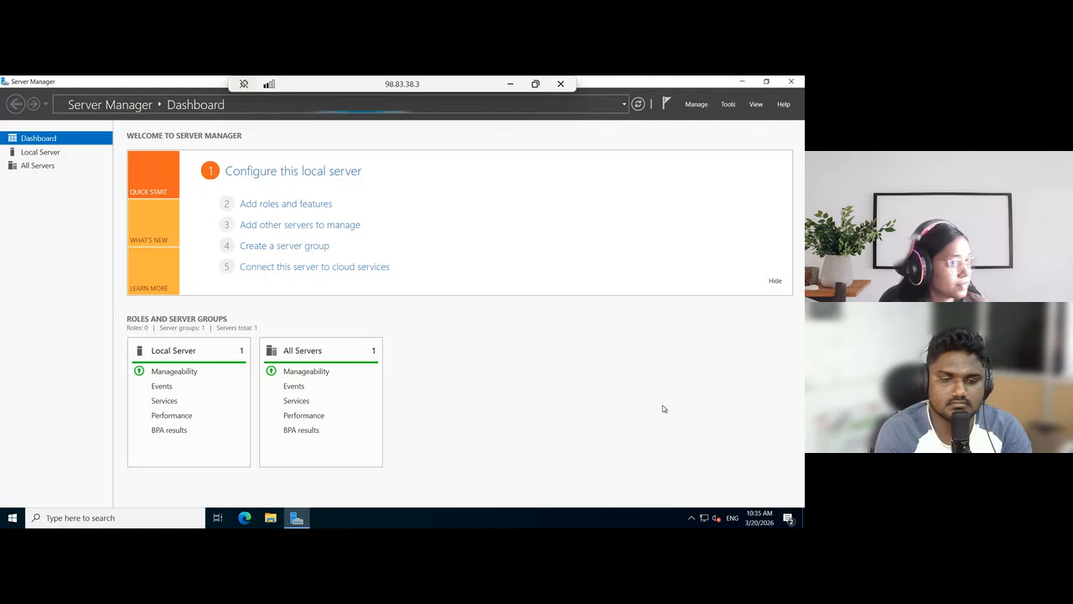
left_click(698, 105)
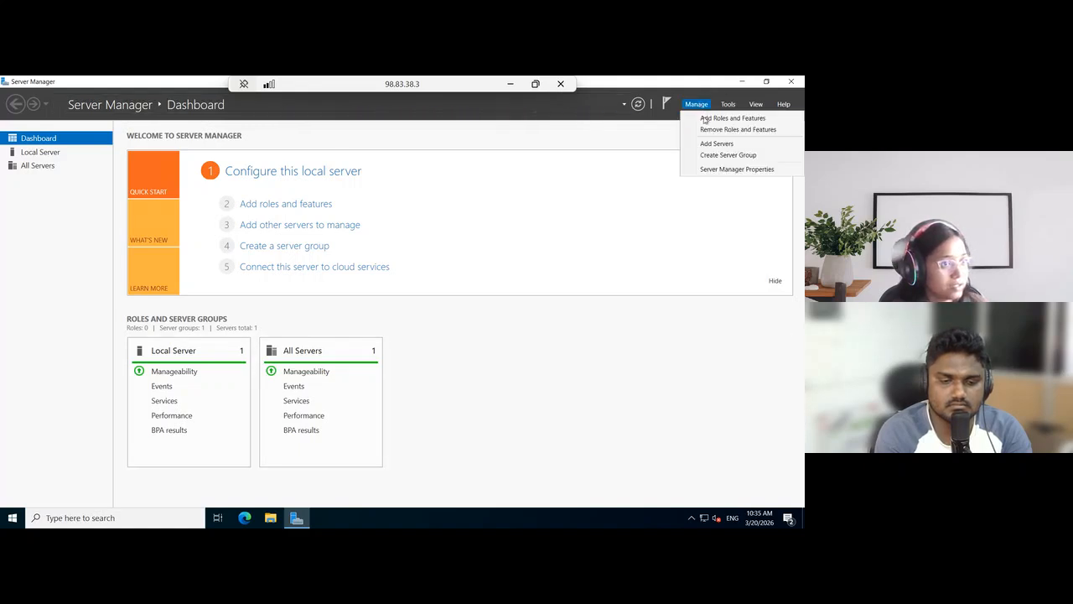
left_click(705, 120)
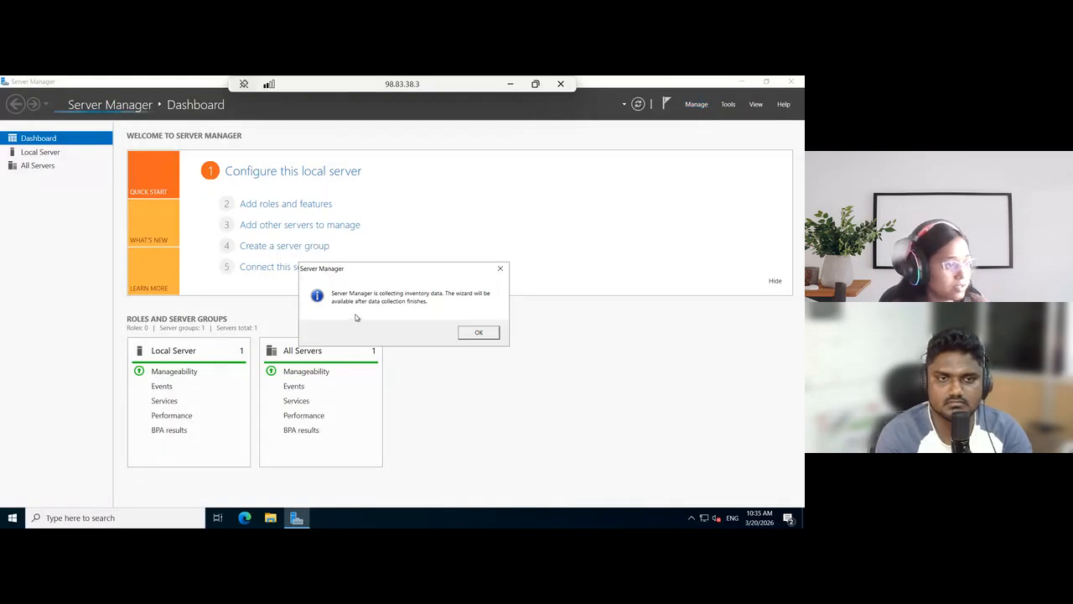
left_click(477, 334)
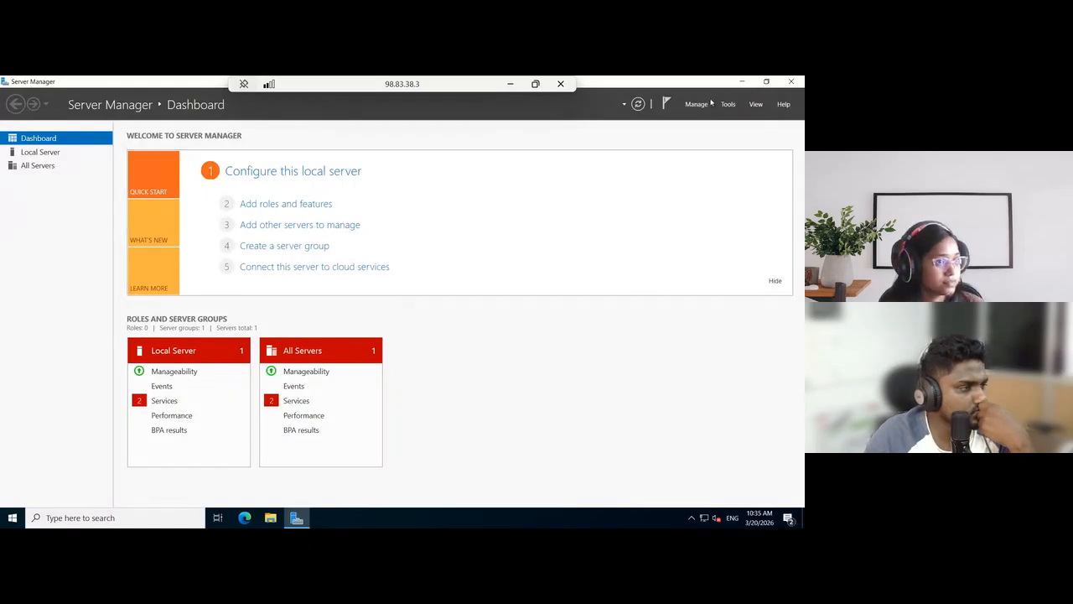
Start the Add Roles and Features Wizard for a role-based or feature-based installation on the pool server 172.31.68.101
left_click(298, 205)
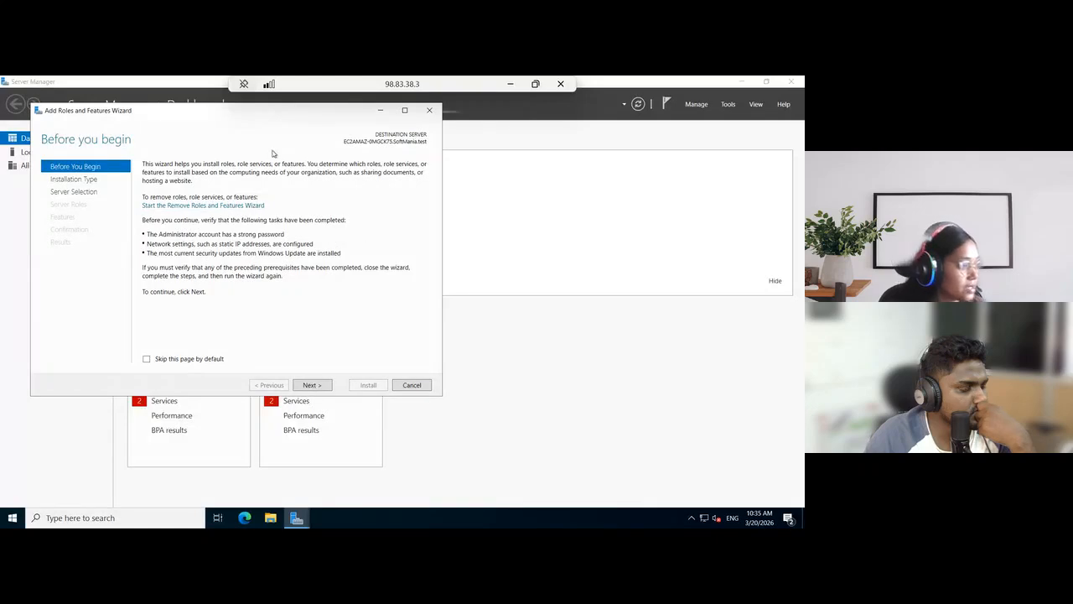
left_click(316, 388)
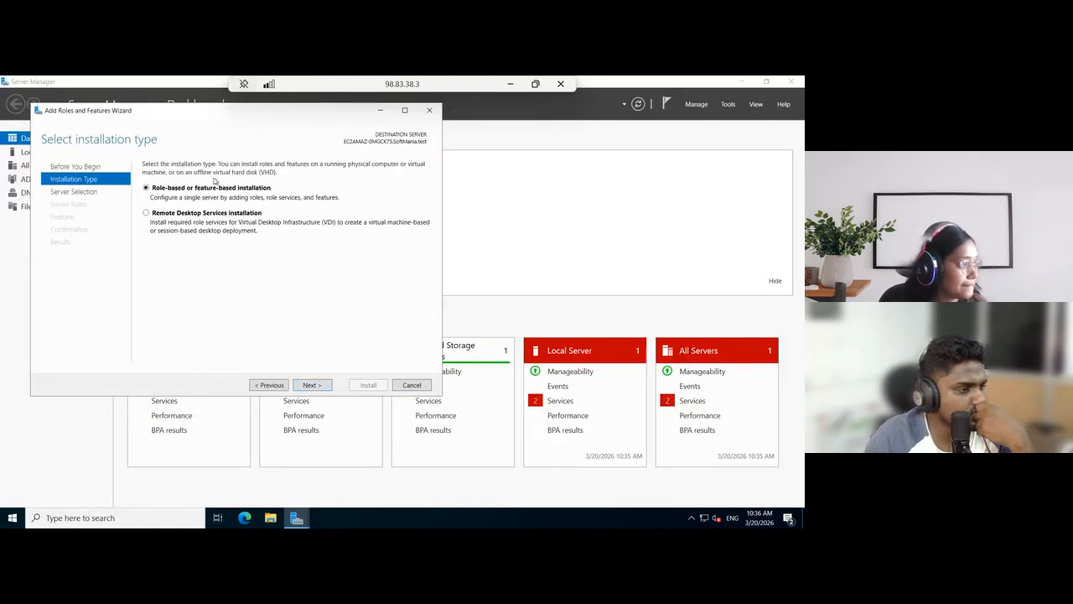
left_click(309, 386)
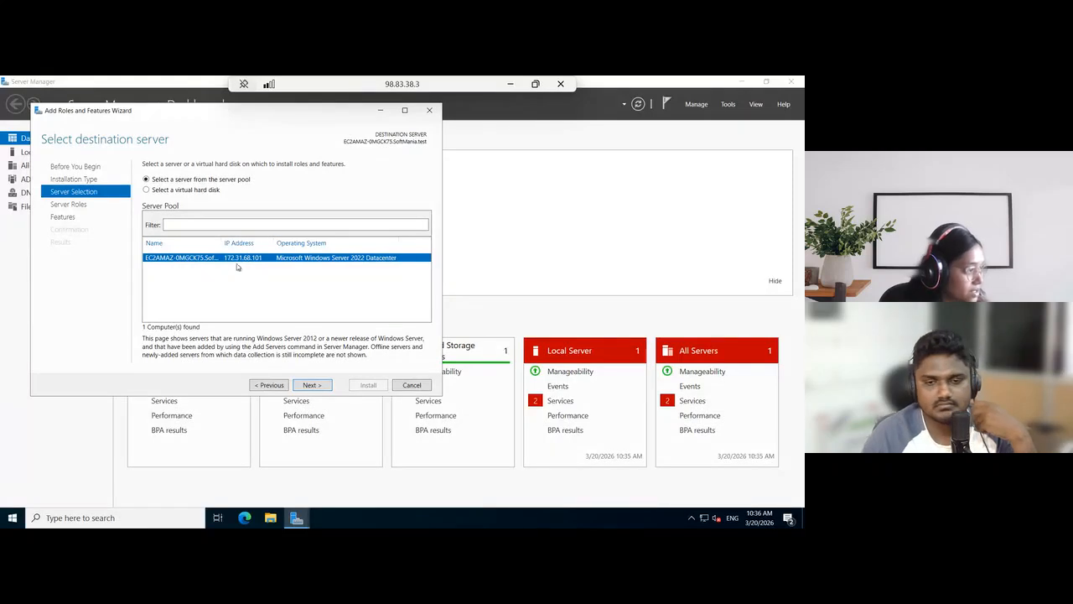
left_click(312, 386)
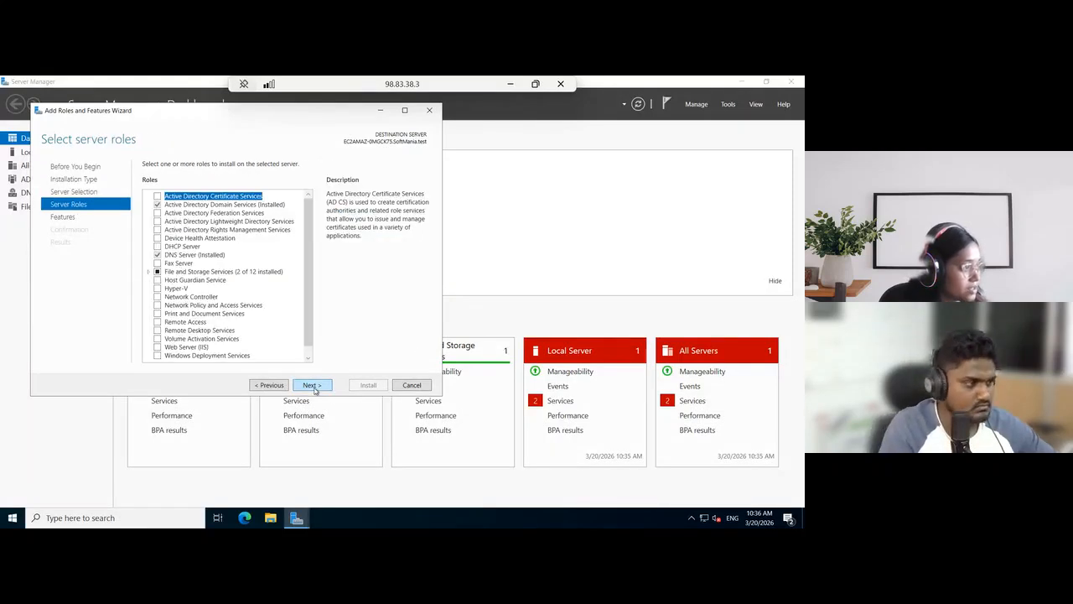
Select the Active Directory Certificate Services role and add its required features, including the management tools
left_click(156, 198)
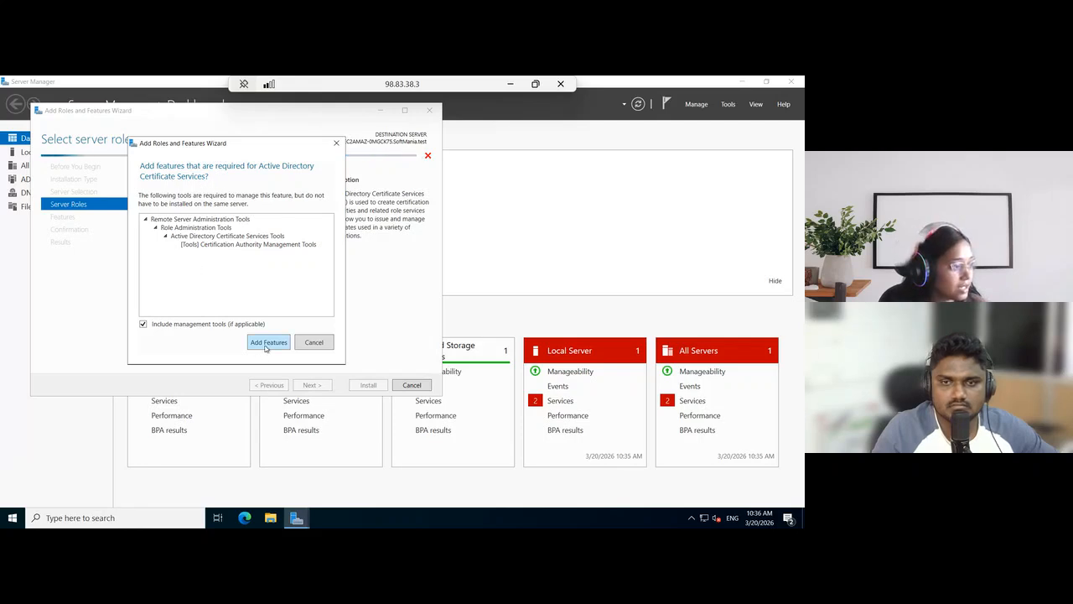
left_click(267, 343)
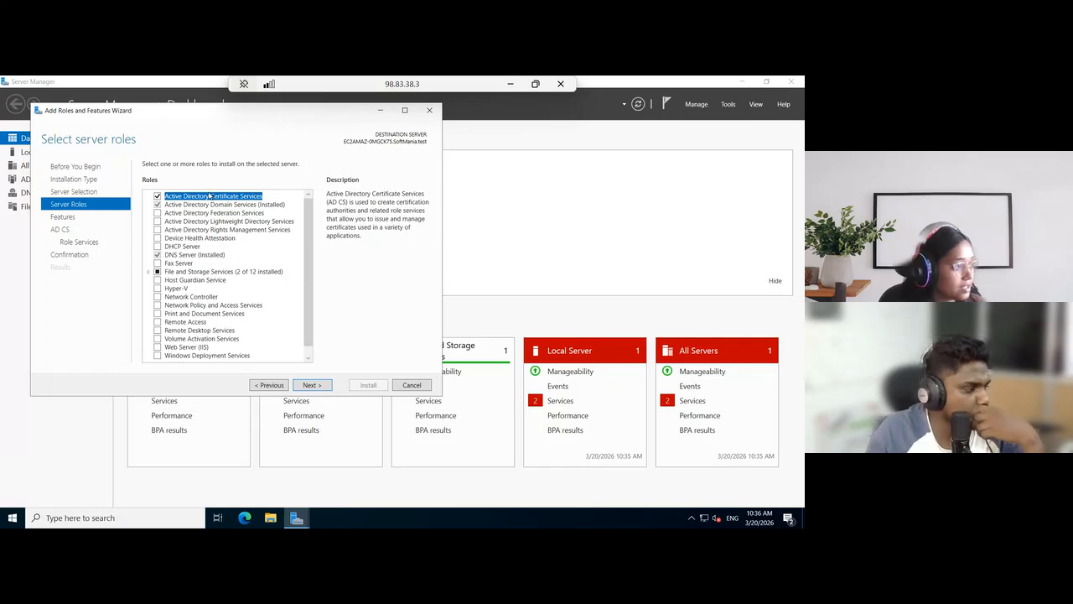
left_click(310, 385)
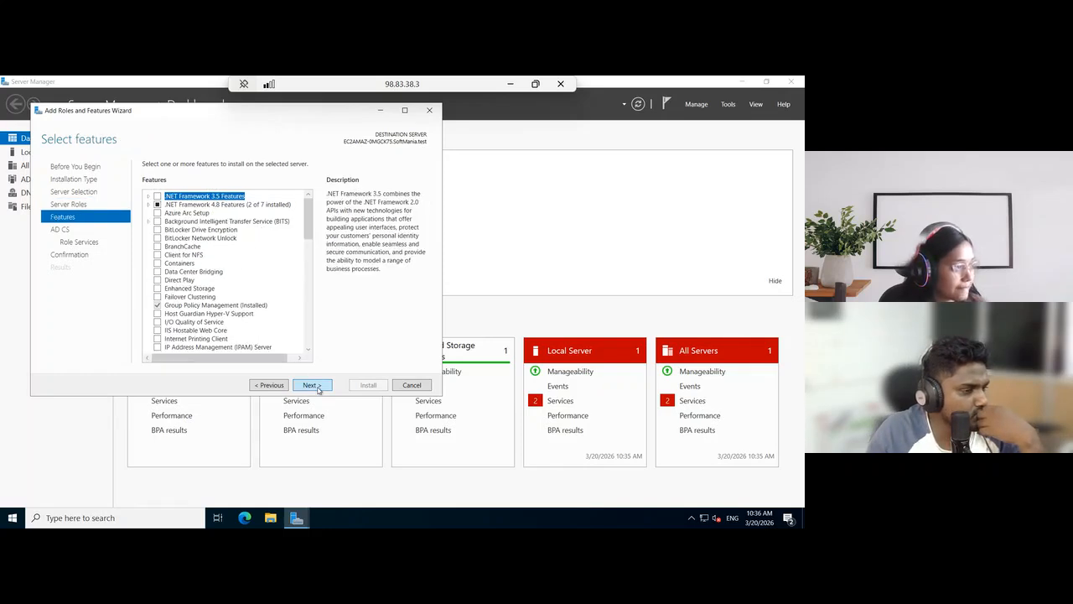
Keep the default features and the Certification Authority role service, and start the installation without automatic restart
scroll(250, 333, "down", 2)
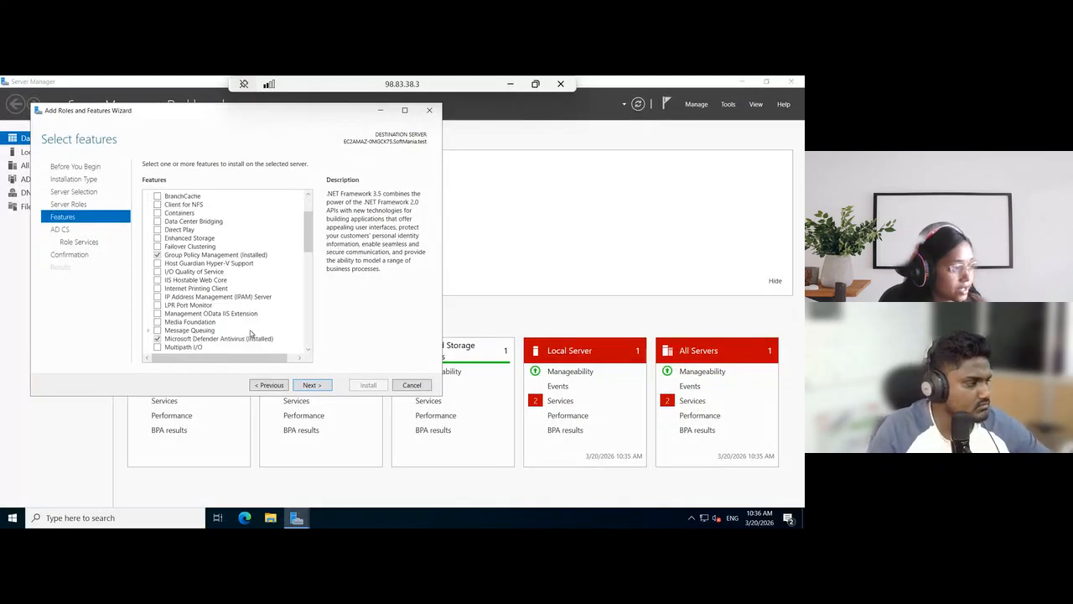
left_click(317, 387)
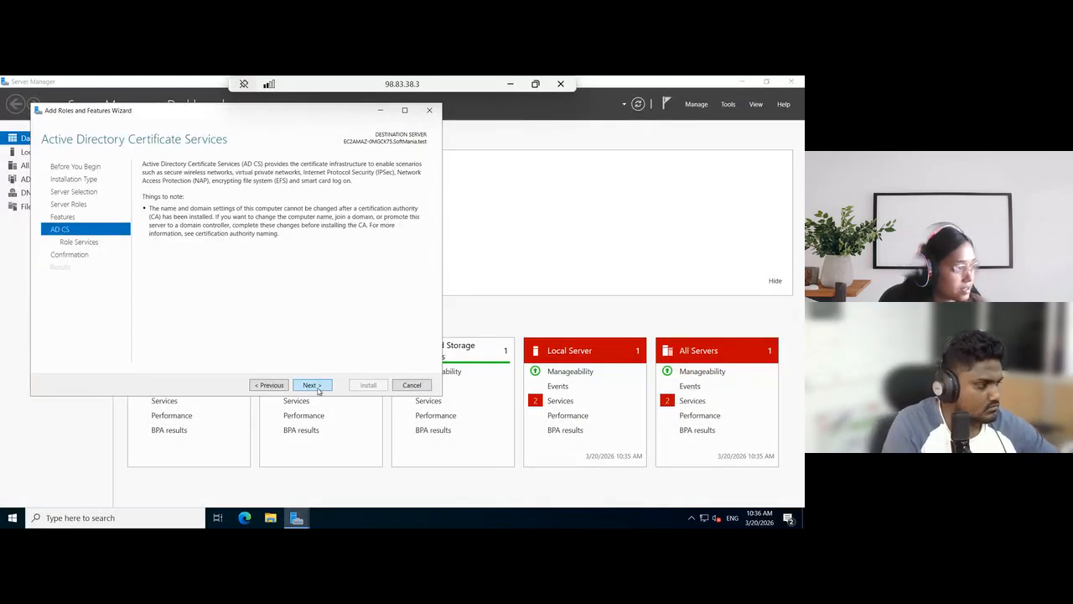
left_click(306, 386)
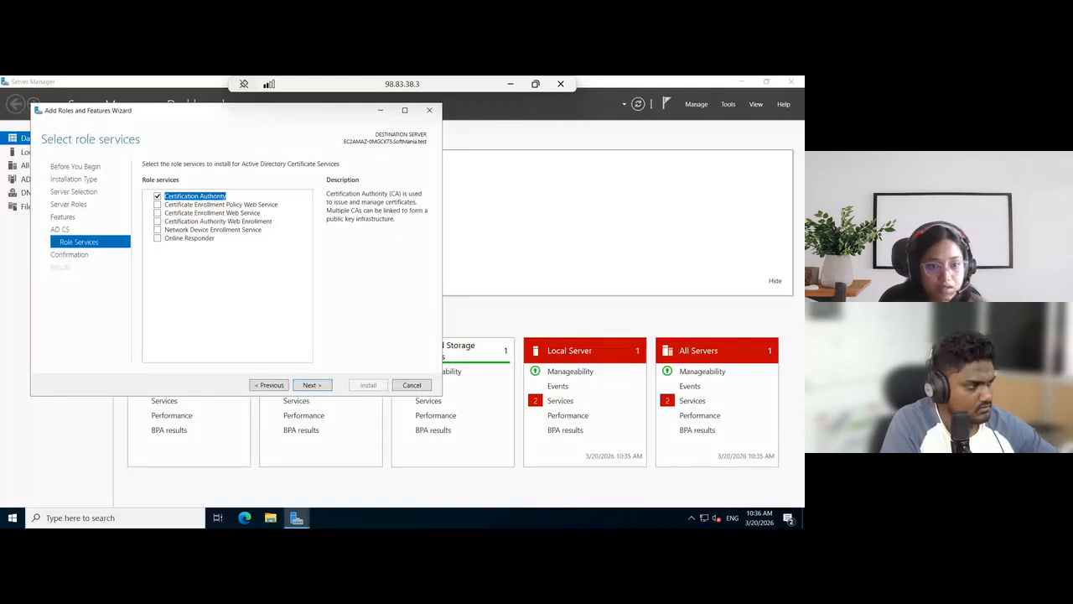
left_click(319, 388)
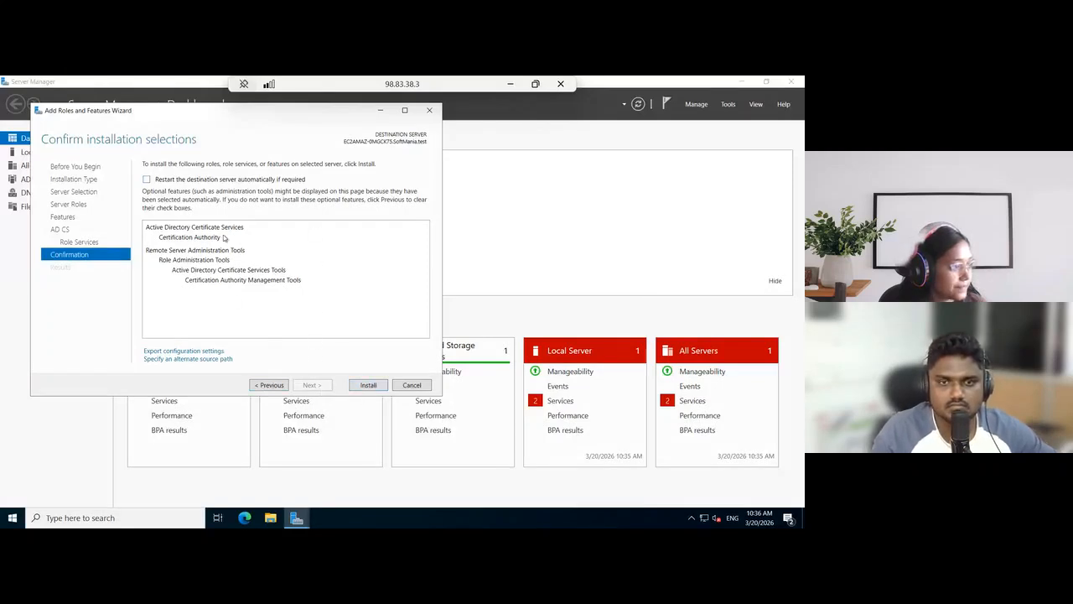
left_click(369, 385)
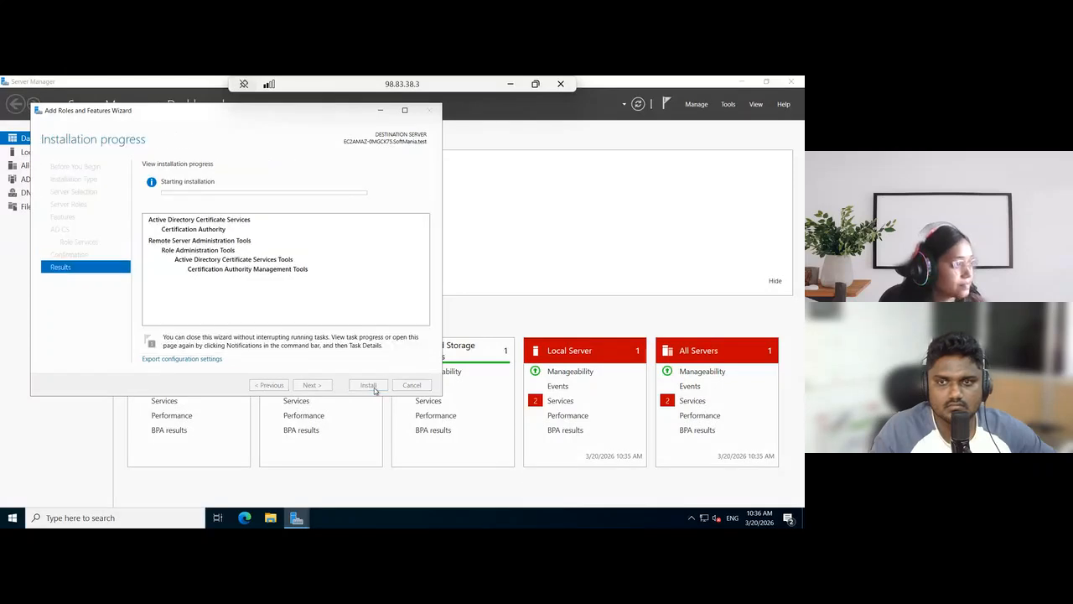
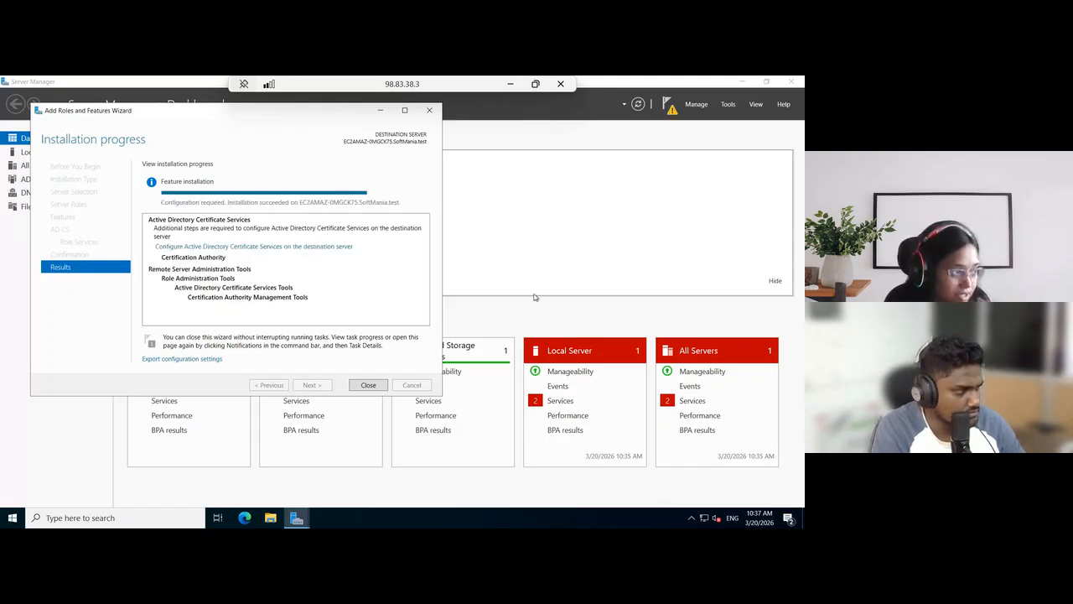
Start configuring Active Directory Certificate Services with the prefilled administrator credentials and select the Certification Authority role service
left_click(277, 246)
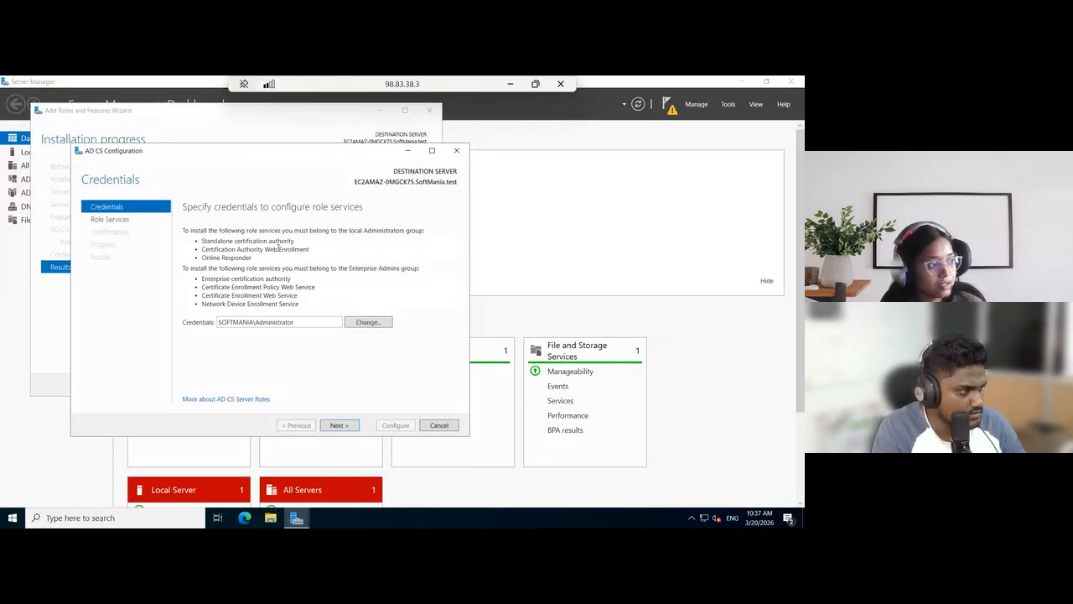
double_click(285, 321)
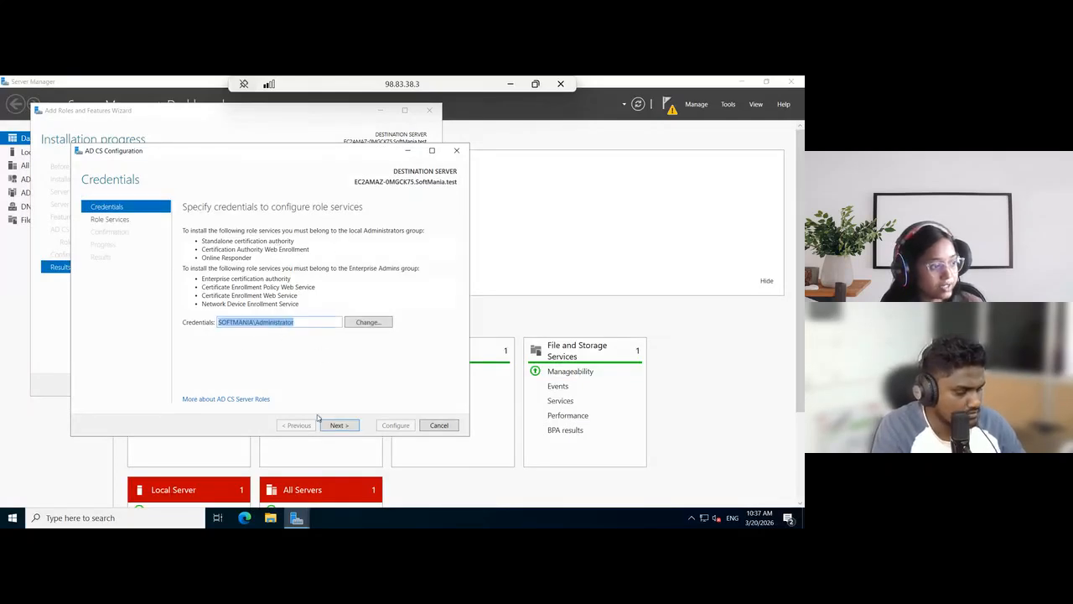
left_click(344, 374)
left_click(339, 425)
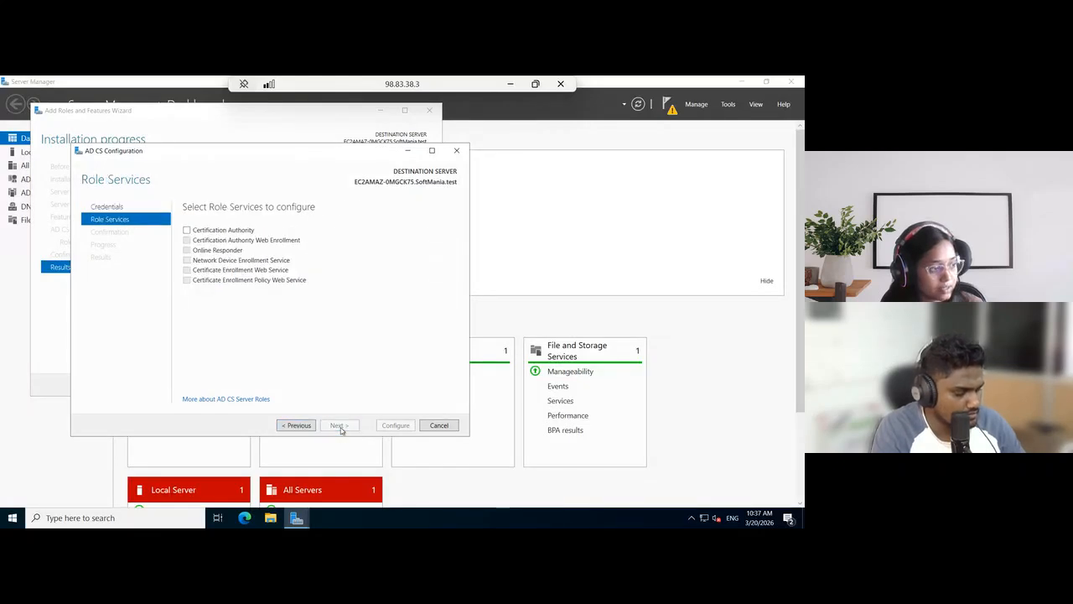
left_click(187, 231)
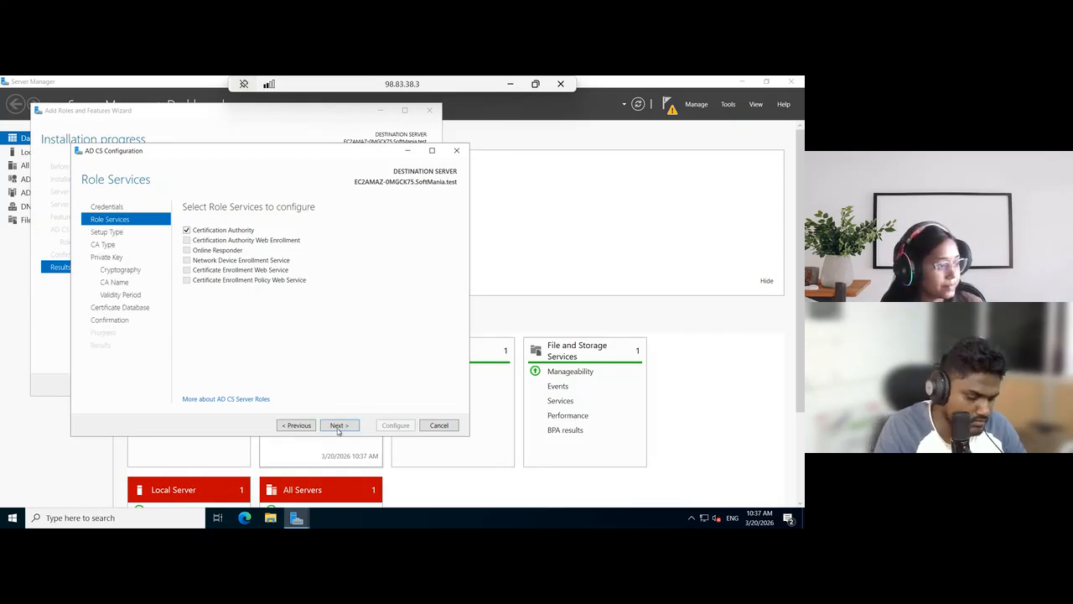
left_click(338, 425)
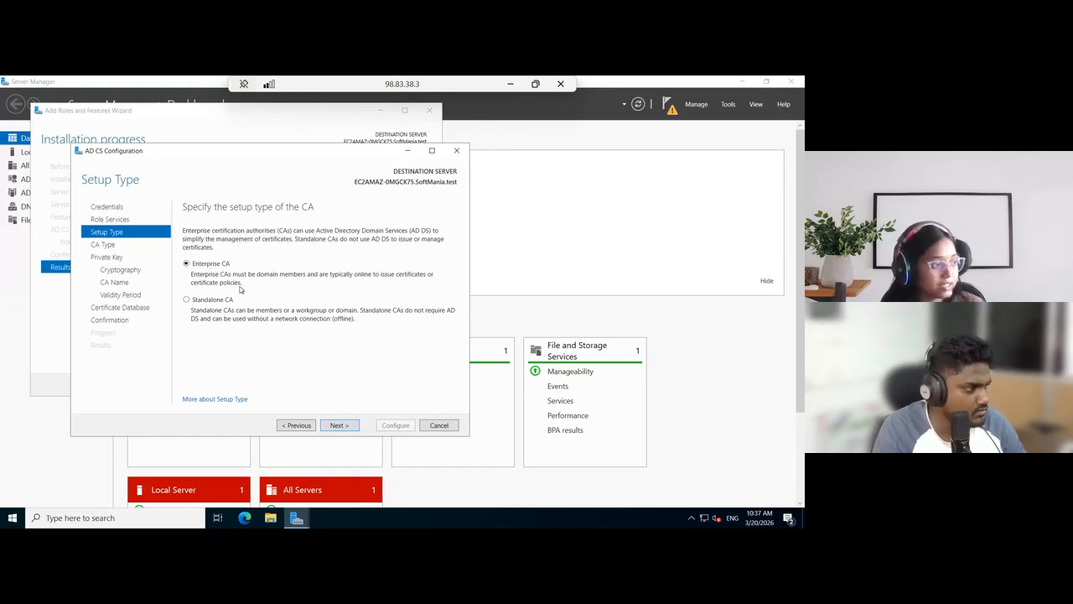
Set up the authority as an Enterprise CA and Root CA with a new private key
left_click(339, 426)
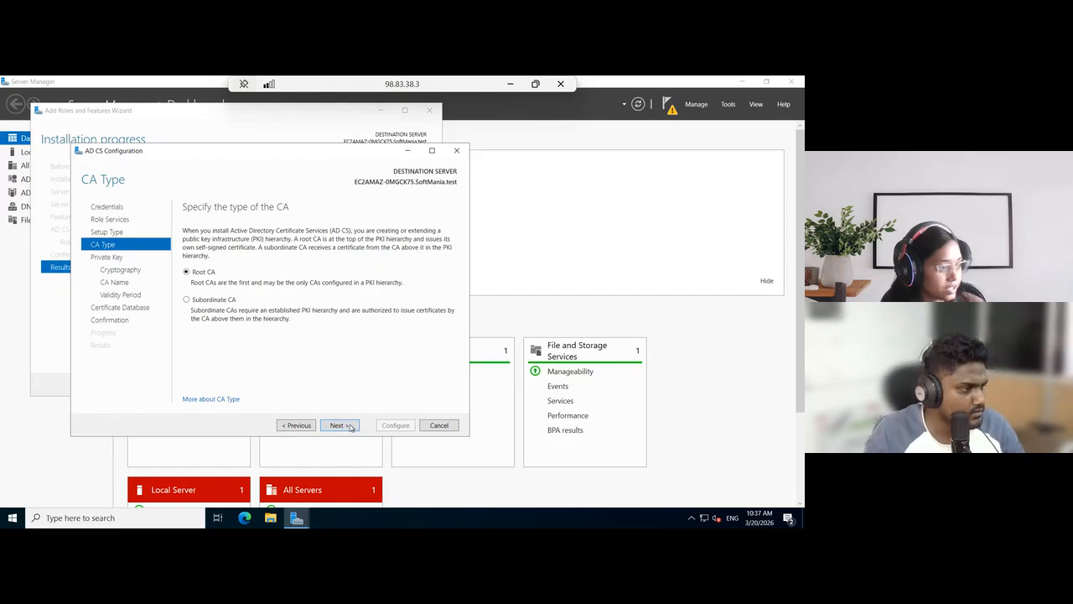
left_click(339, 425)
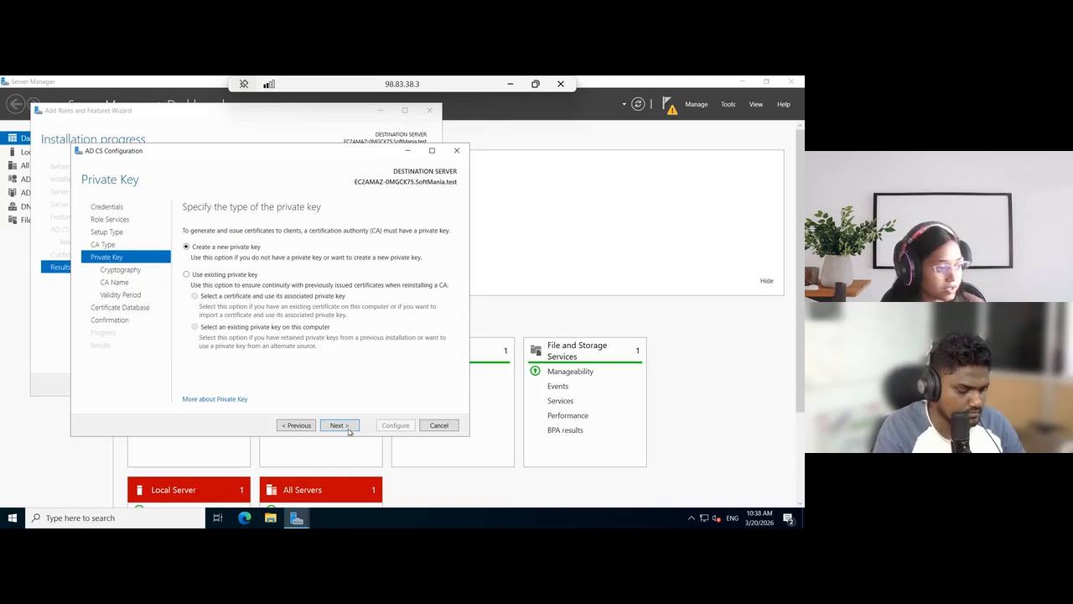
left_click(348, 426)
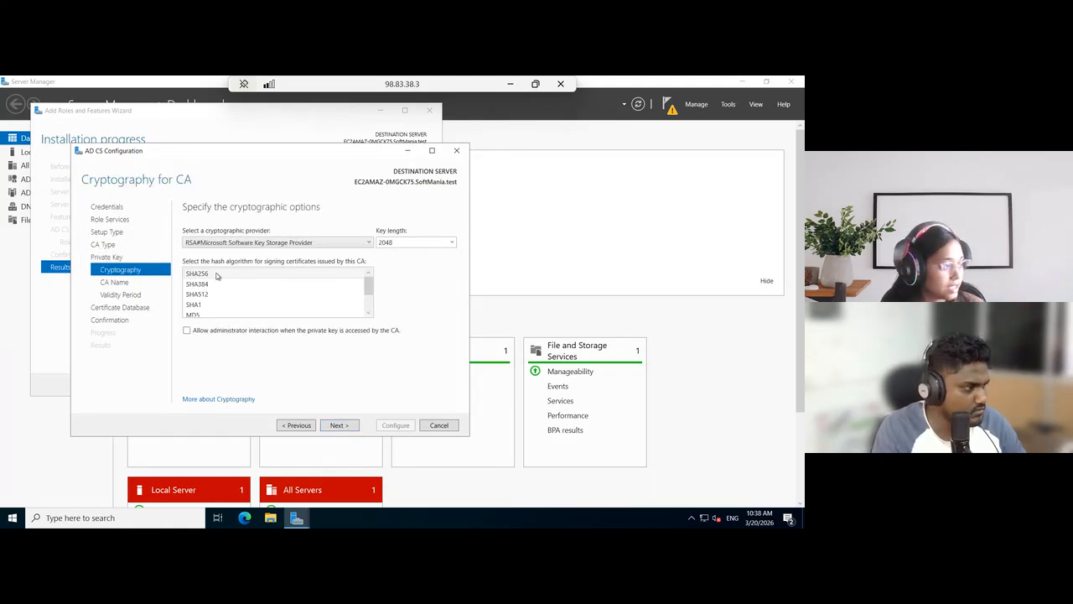
Keep RSA#Microsoft Software Key Storage Provider, key length 2048, SHA256, and the default CA name, validity period and database locations
left_click(337, 425)
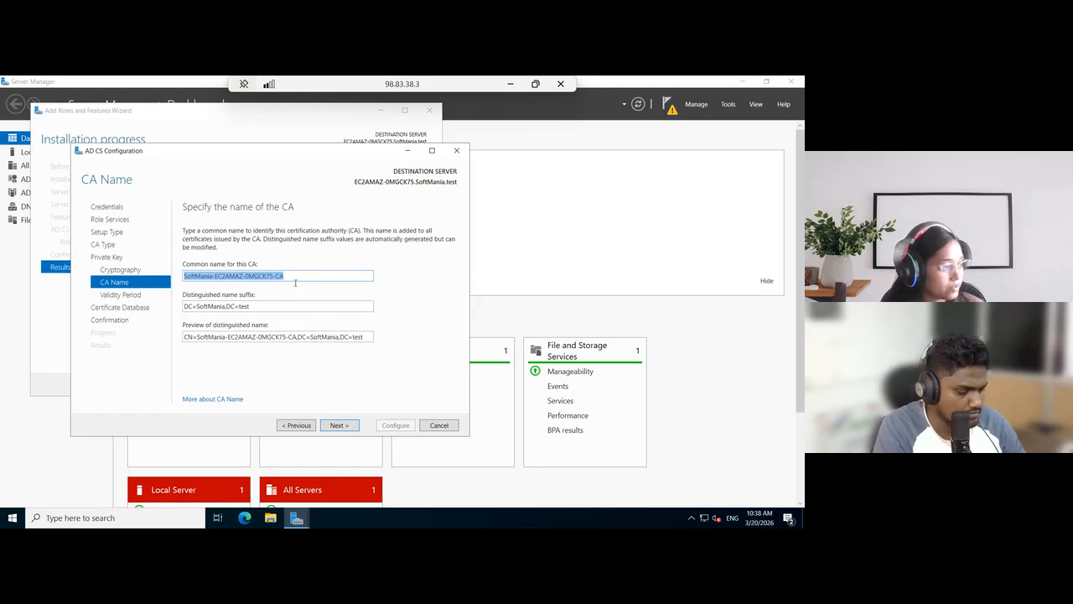
left_click(338, 425)
left_click(339, 425)
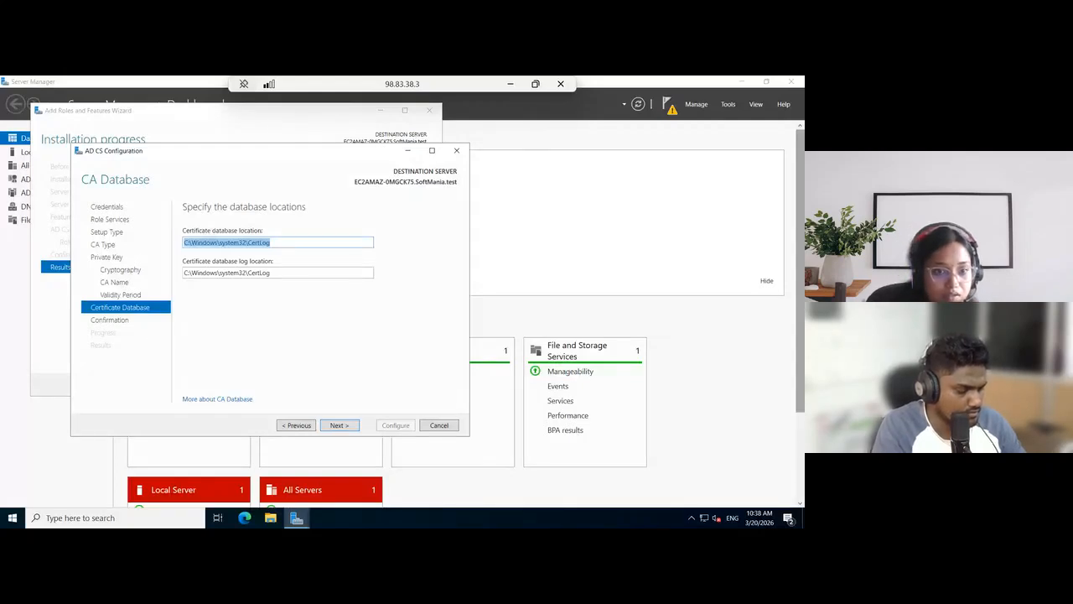
left_click(348, 428)
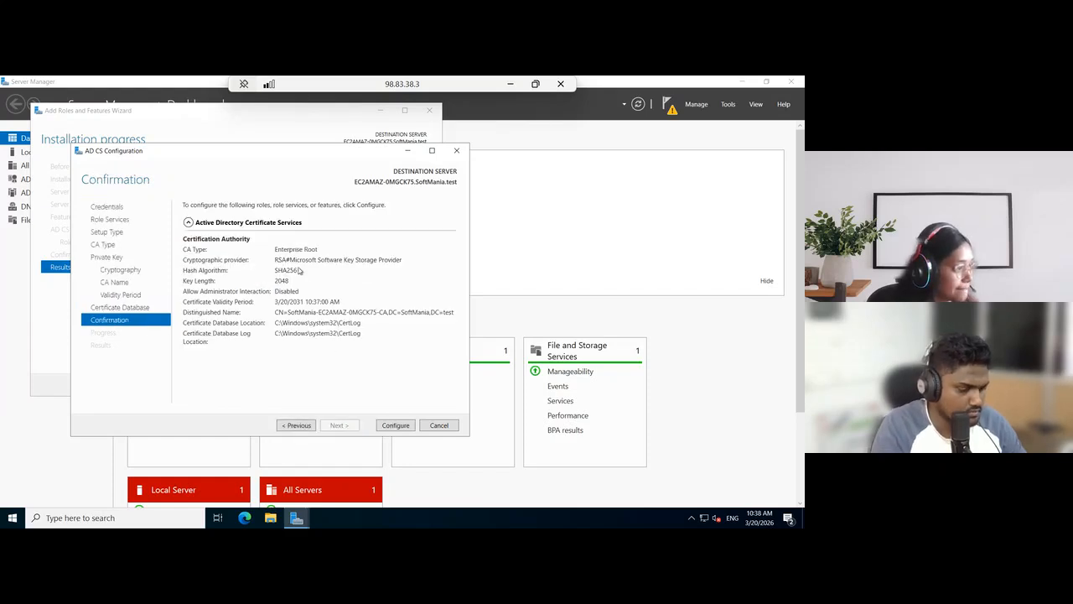
Apply the AD CS configuration and close both the configuration and role installation wizards
left_click(395, 426)
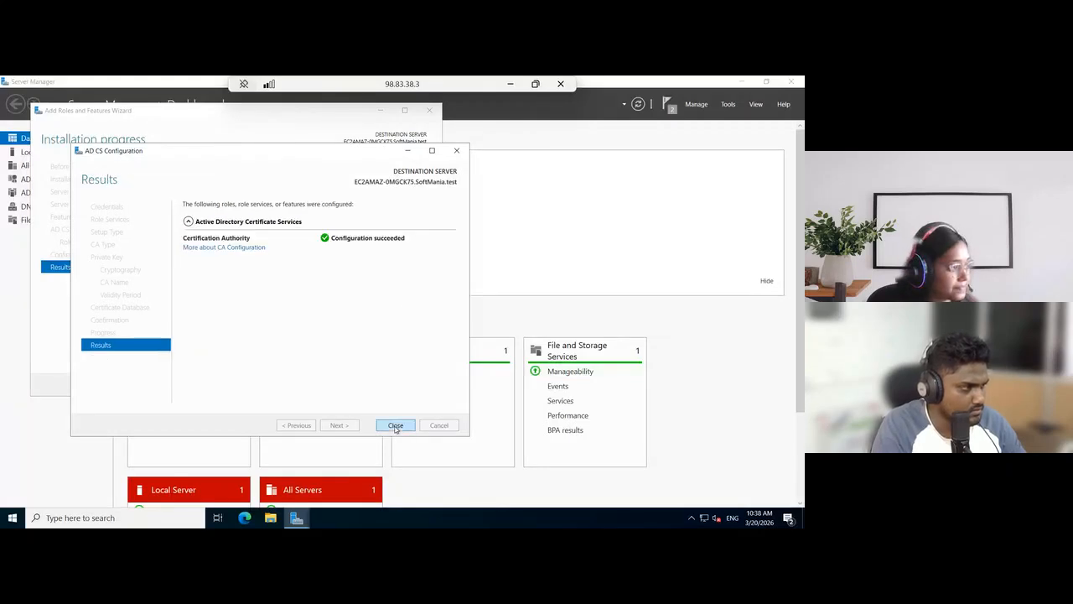
left_click(395, 425)
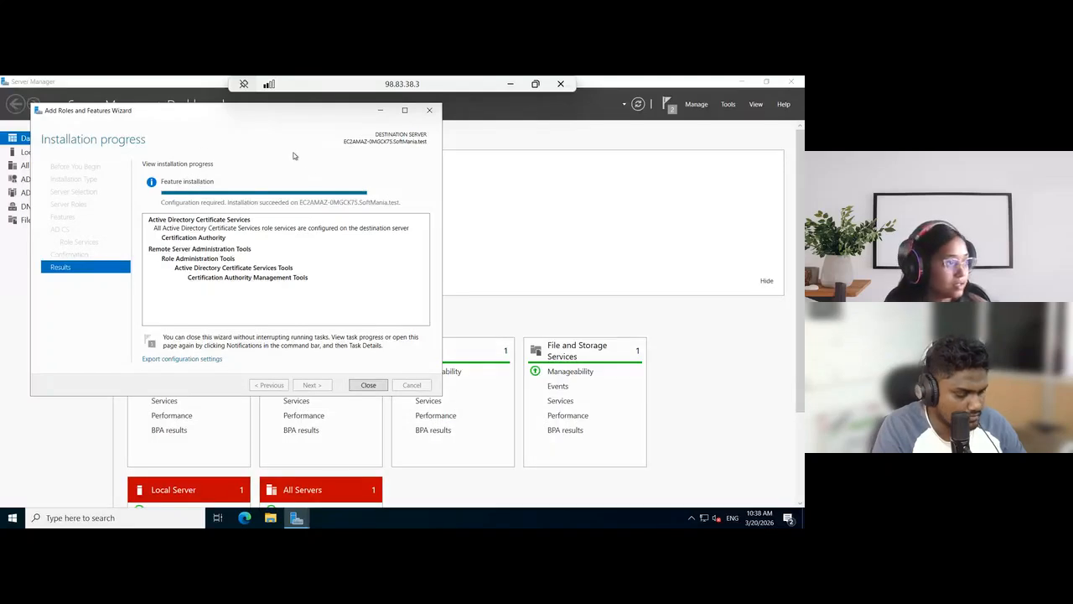
left_click_drag(270, 115, 297, 140)
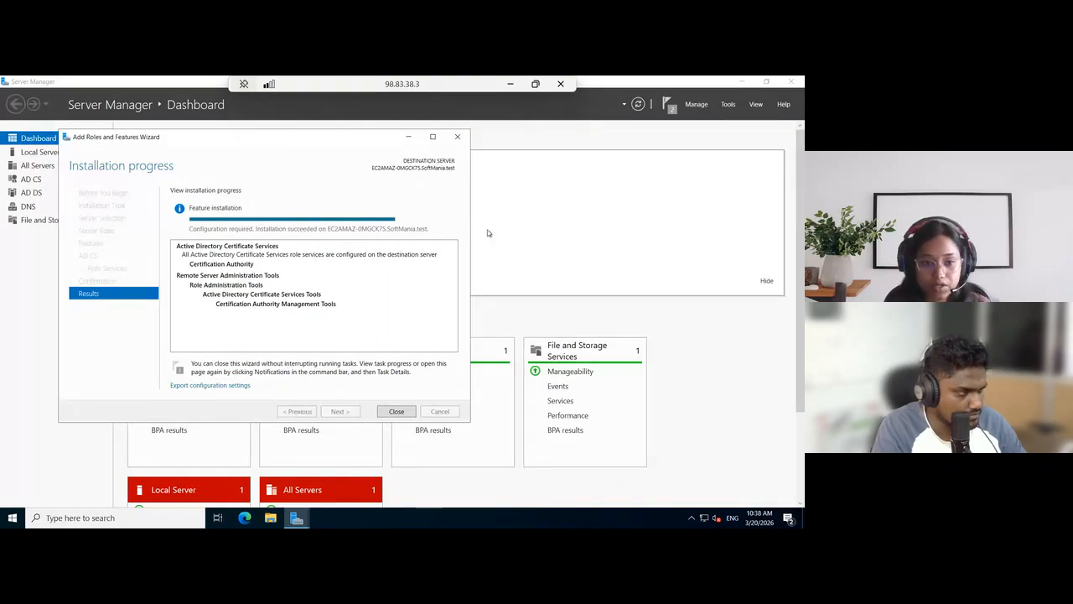
left_click(396, 411)
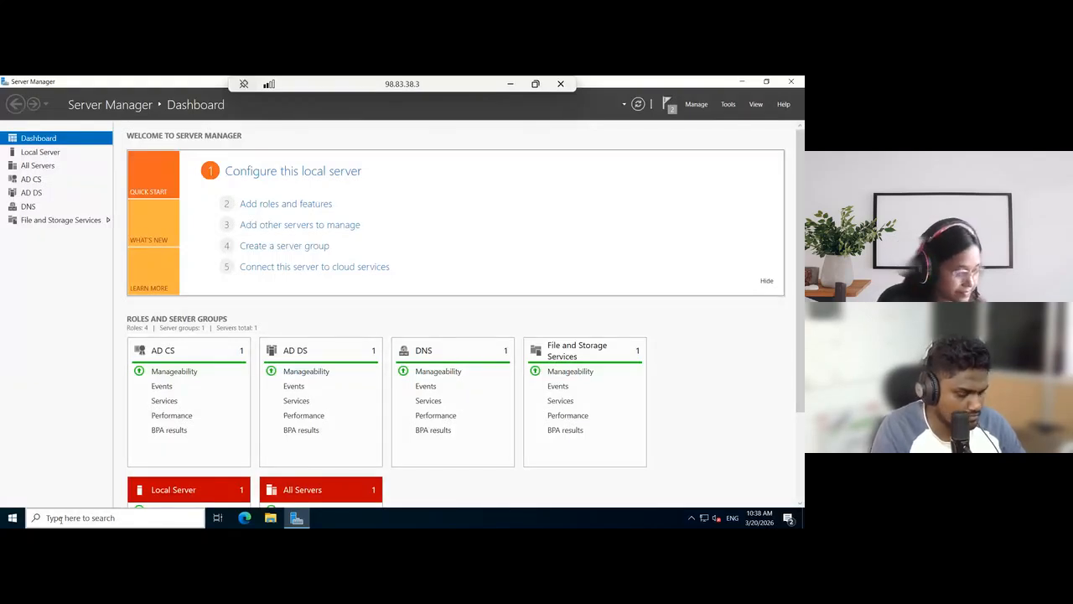
Open the local computer's certificate manager by running certlm.msc and maximize its window
key("super+r")
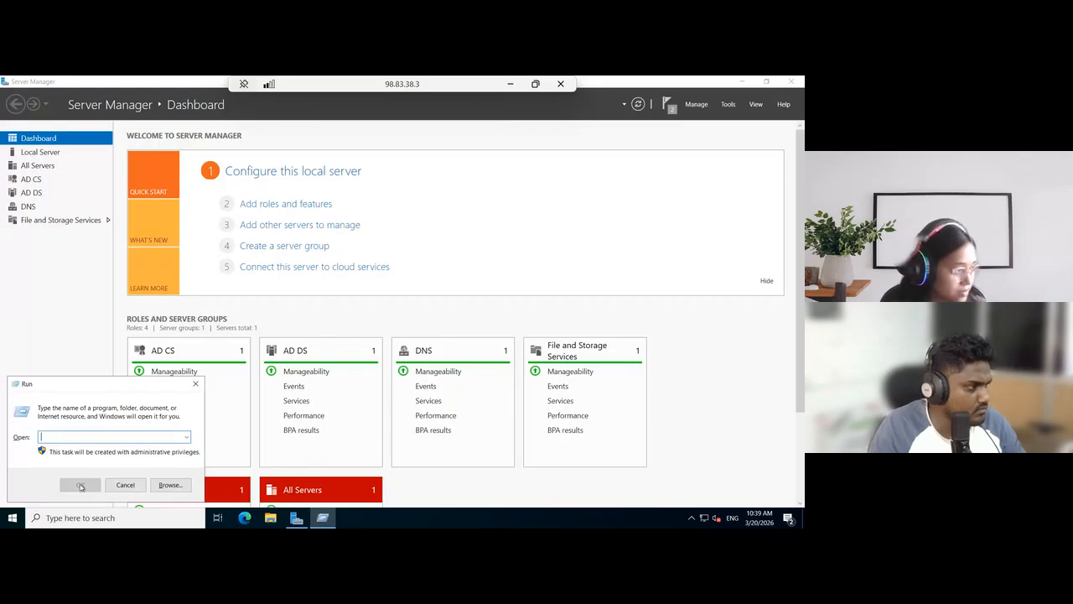
type("certlm.msc")
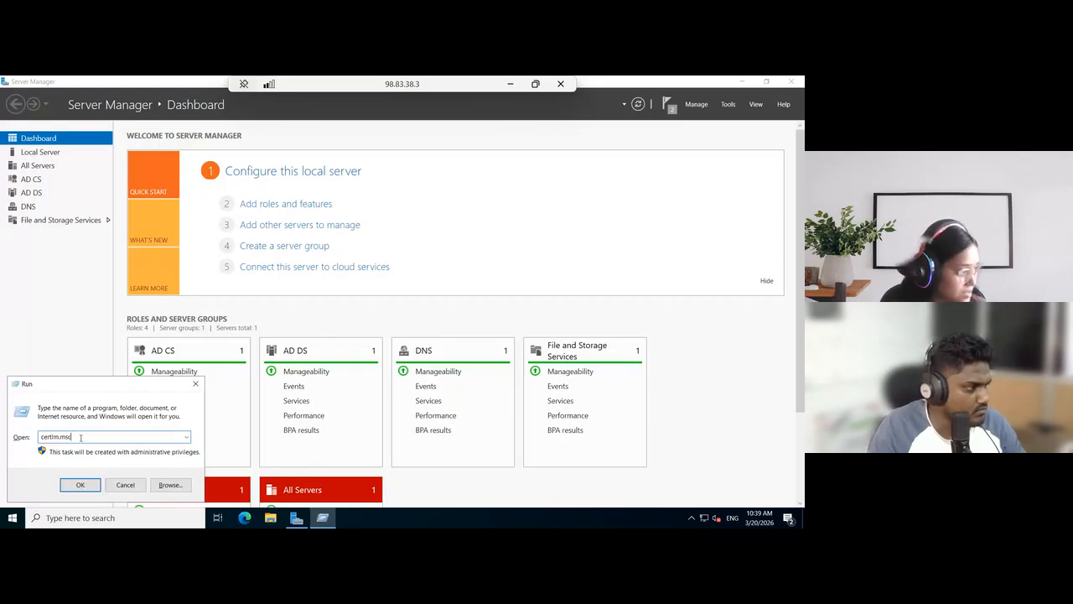
left_click(92, 486)
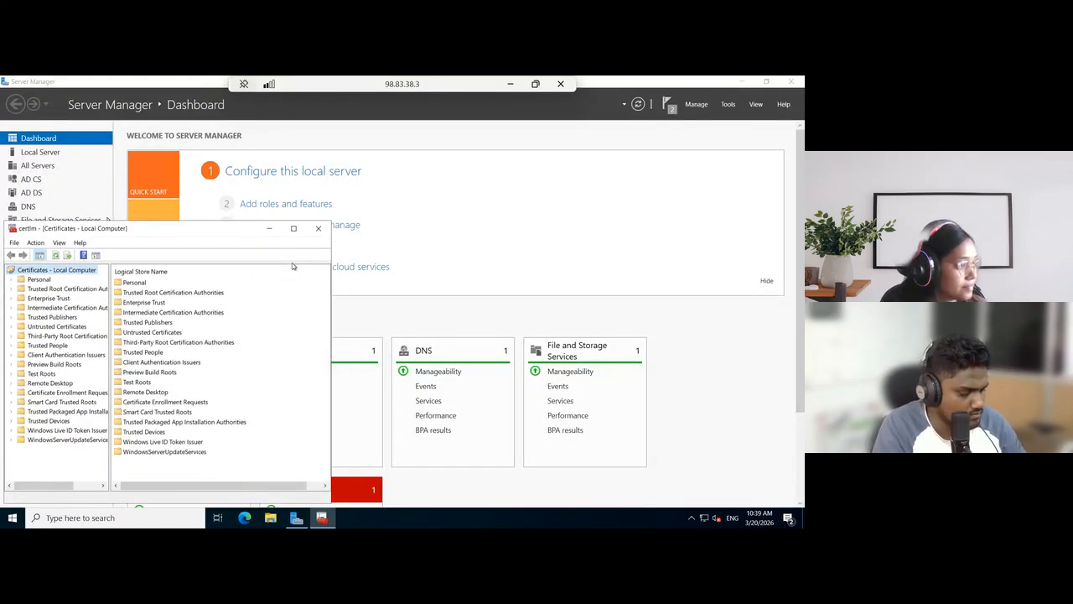
left_click(294, 229)
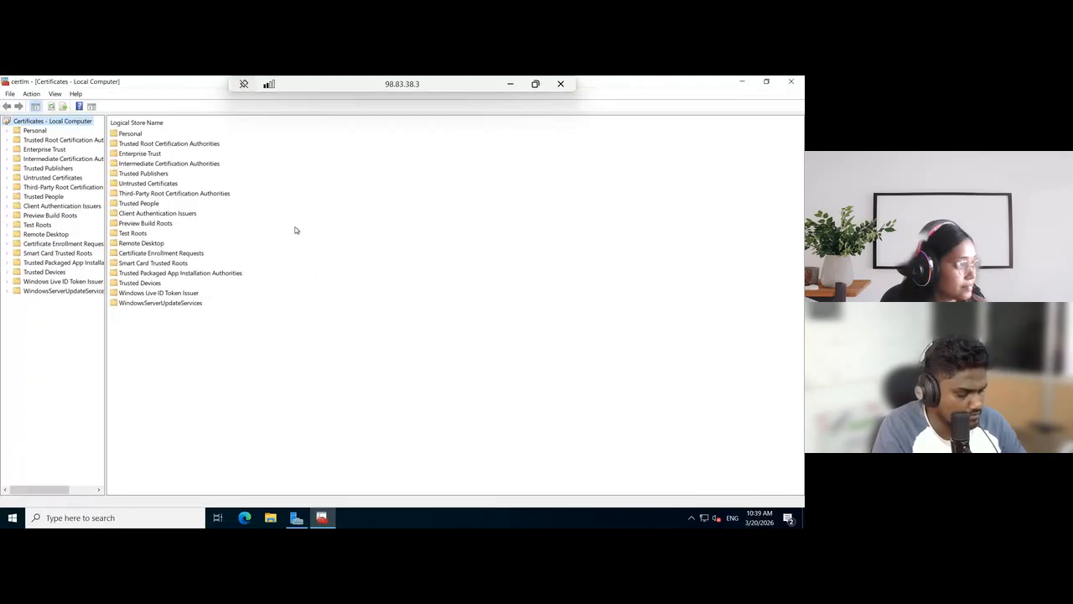
Examine the certificates in the Personal store, widening the Issued To column to read the full name
left_click(132, 136)
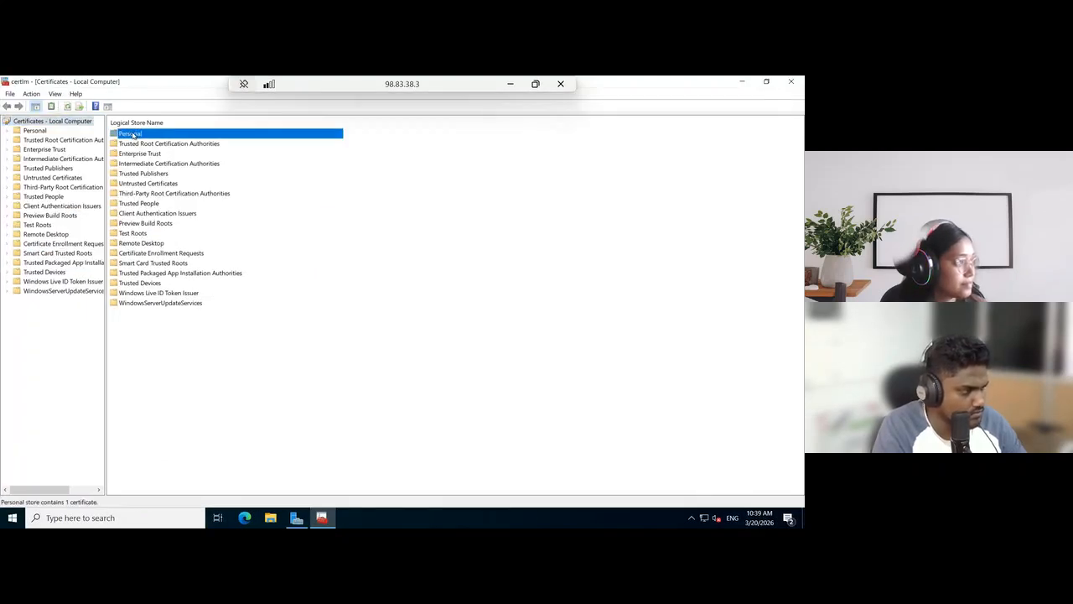
double_click(132, 135)
double_click(132, 135)
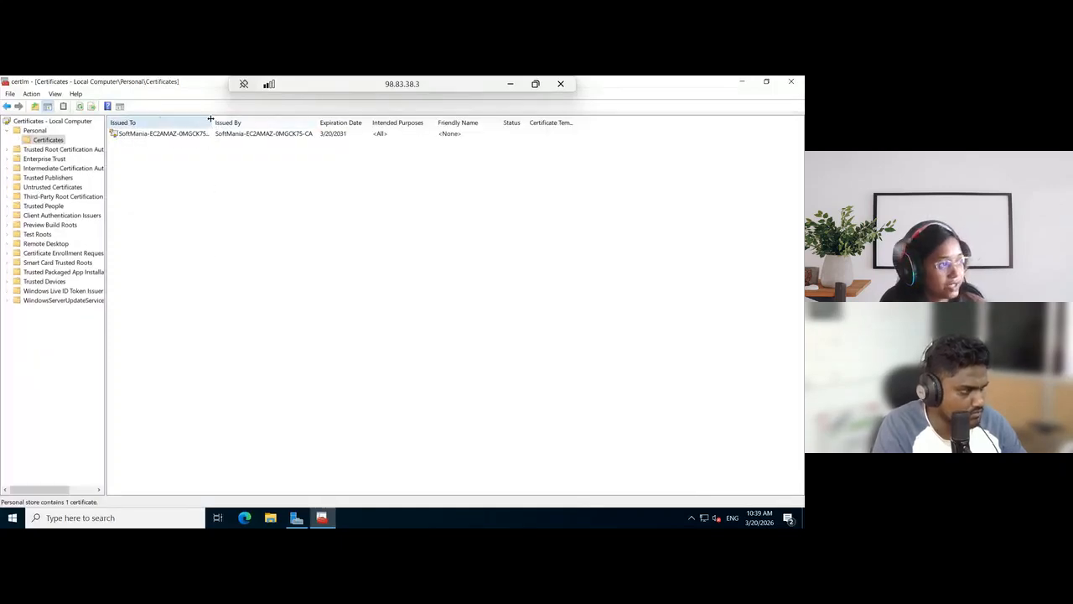
left_click_drag(211, 119, 290, 119)
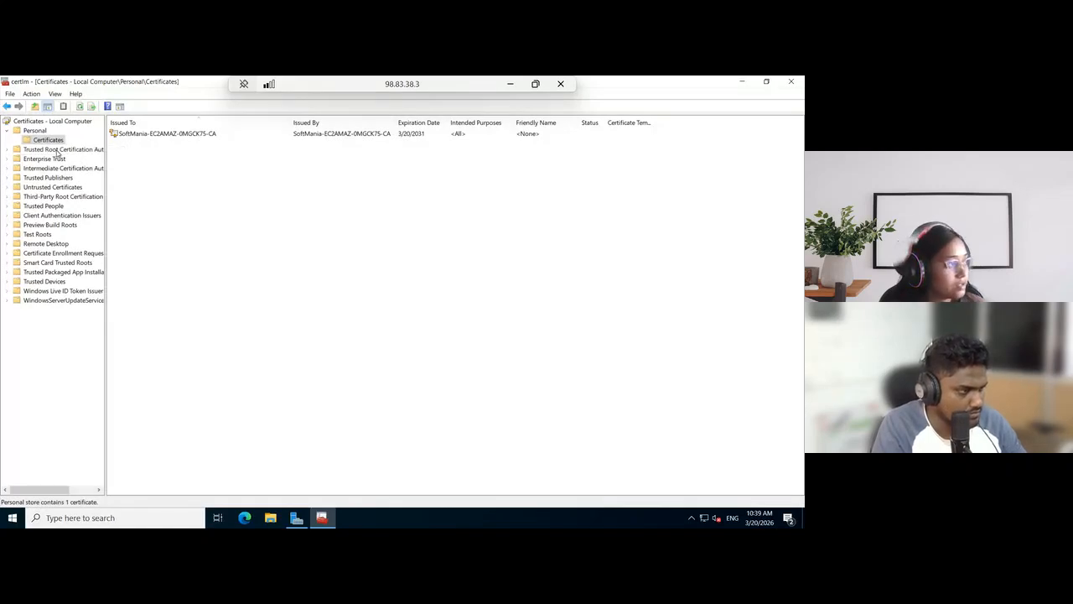
Start exporting the second SoftMania-EC2AMAZ-0MGCK75-CA certificate from the Trusted Root Certification Authorities store
double_click(59, 150)
left_click(55, 159)
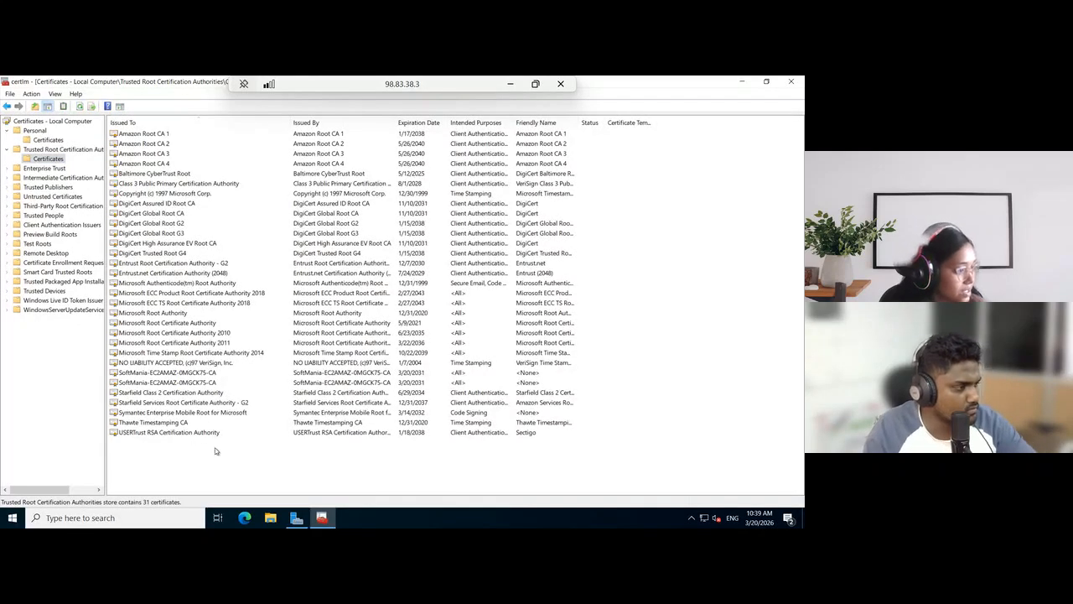
left_click(217, 383)
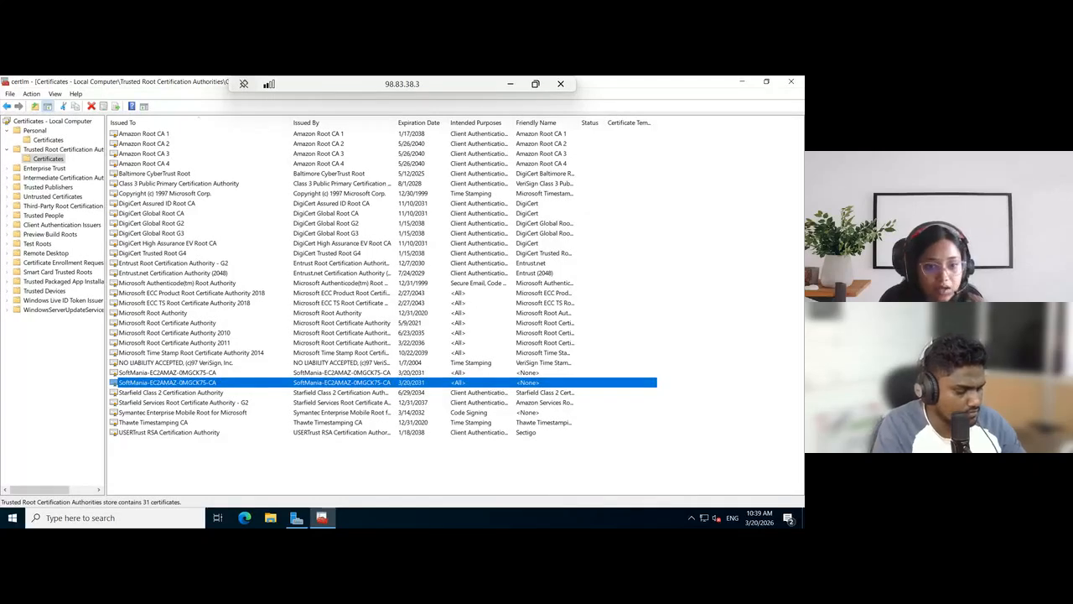
right_click(177, 387)
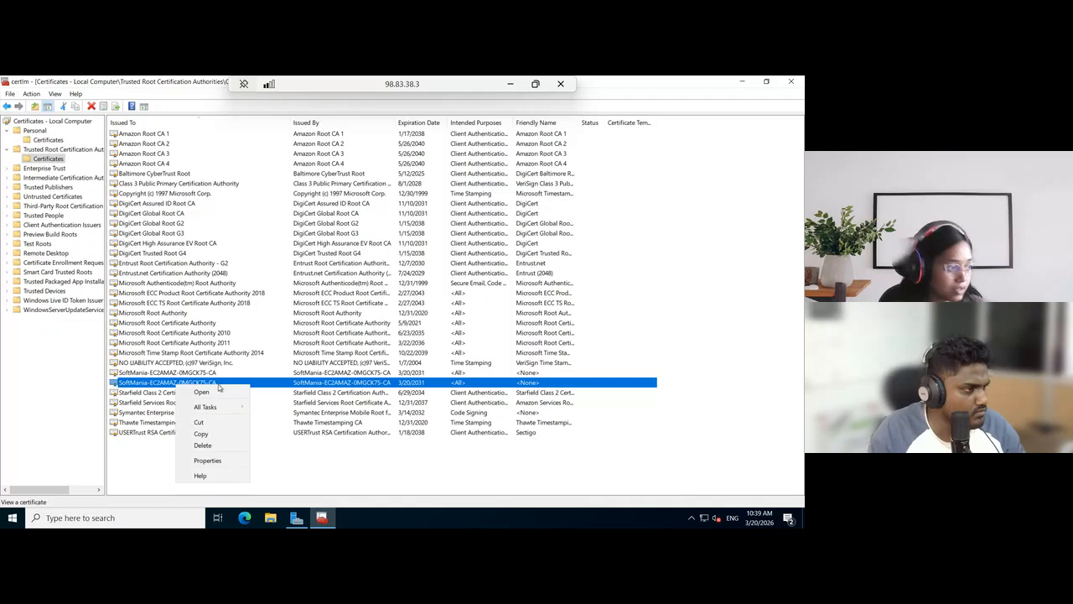
mouse_move(227, 407)
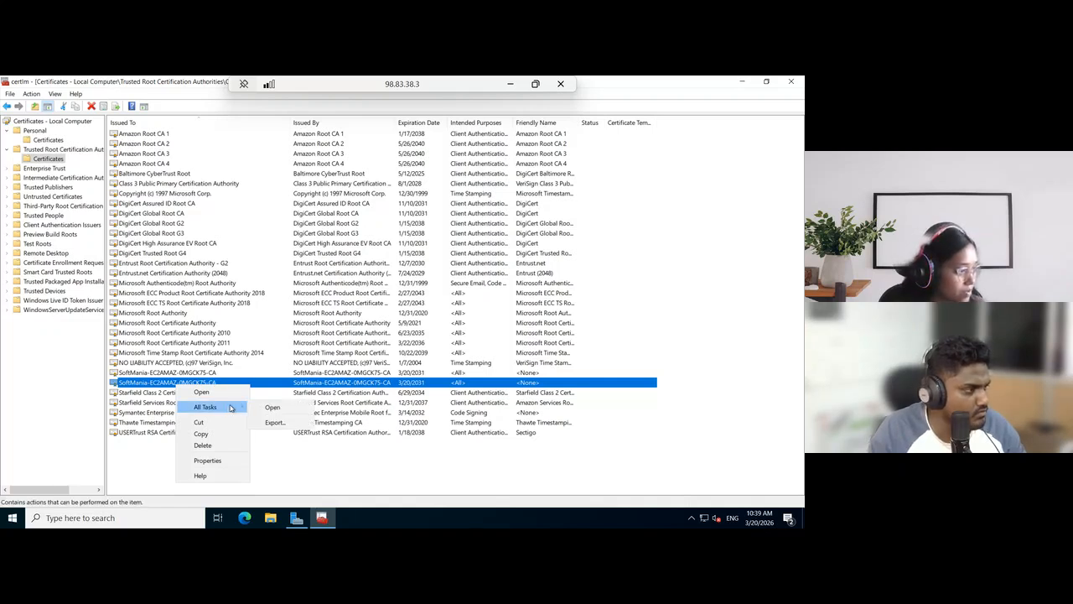
left_click(276, 422)
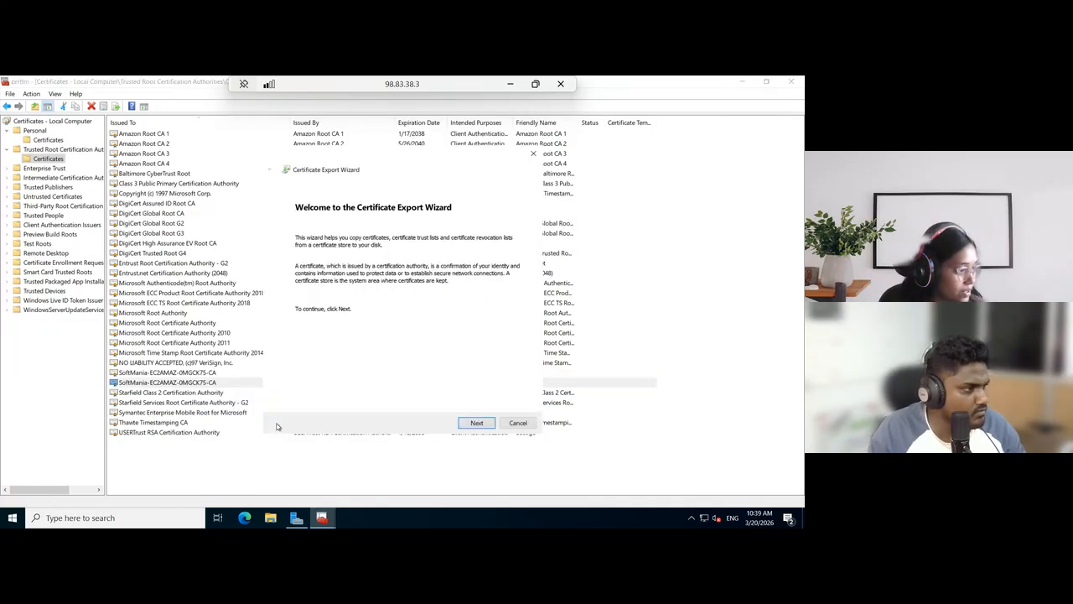
left_click(478, 423)
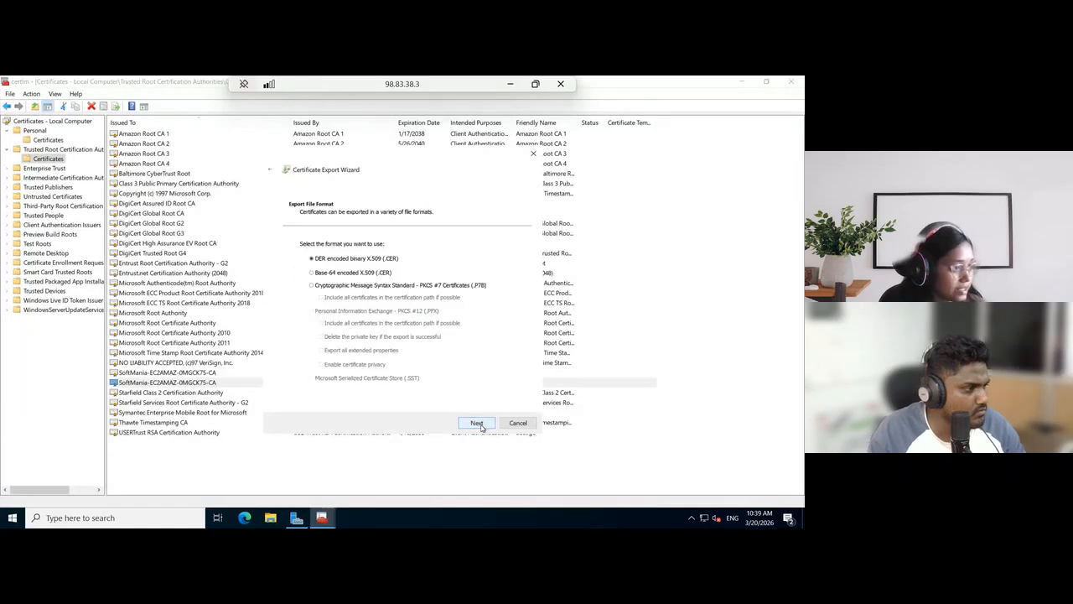
Set the export format to Base-64 encoded X.509 (.CER) and the target file to softmania_win_1 in the Downloads folder
left_click(312, 273)
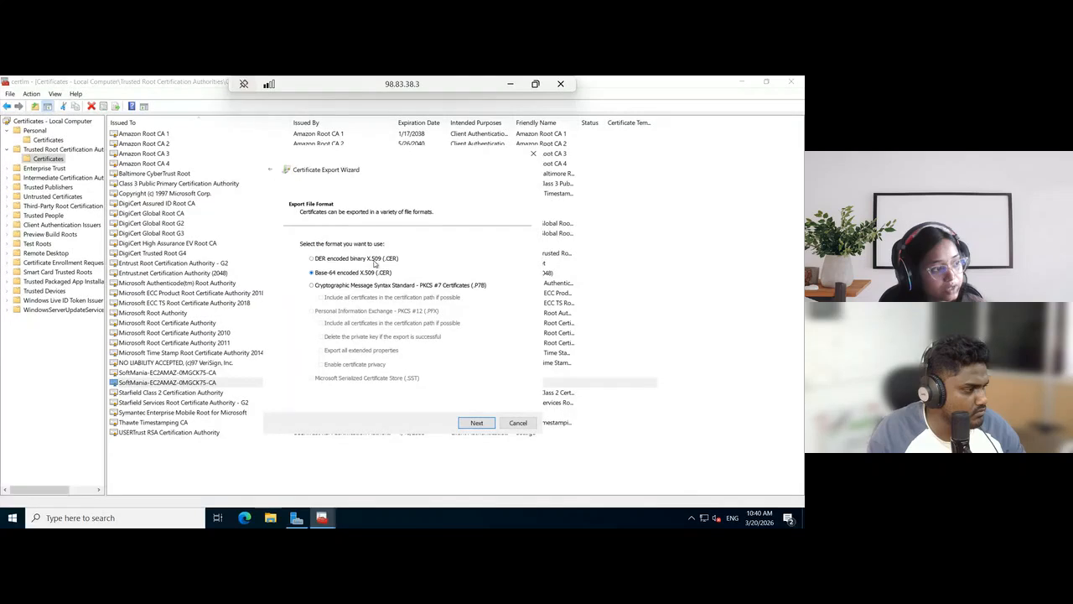
left_click(476, 424)
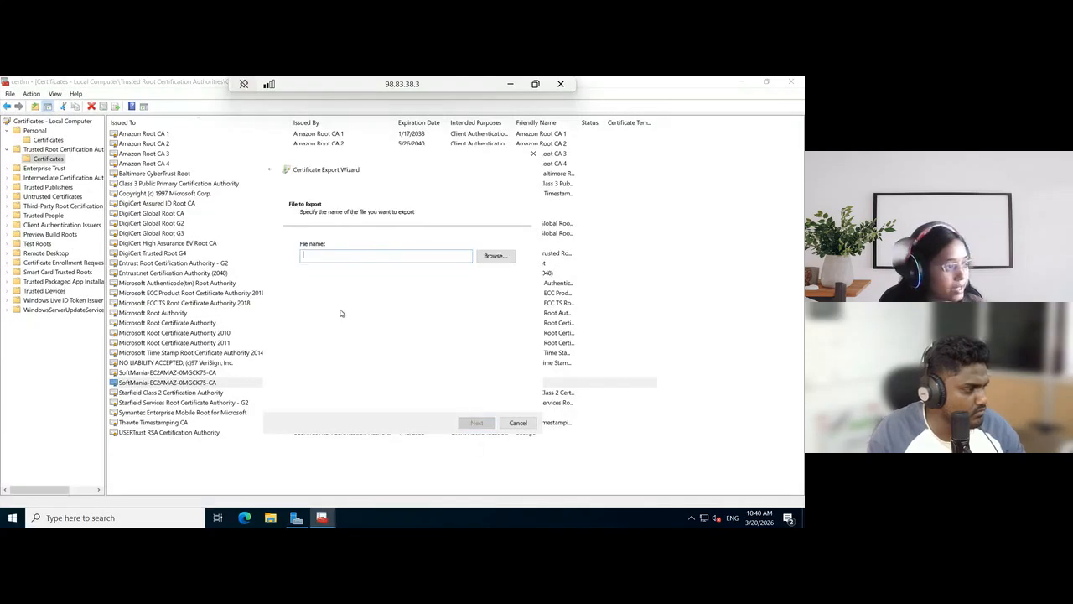
left_click(495, 256)
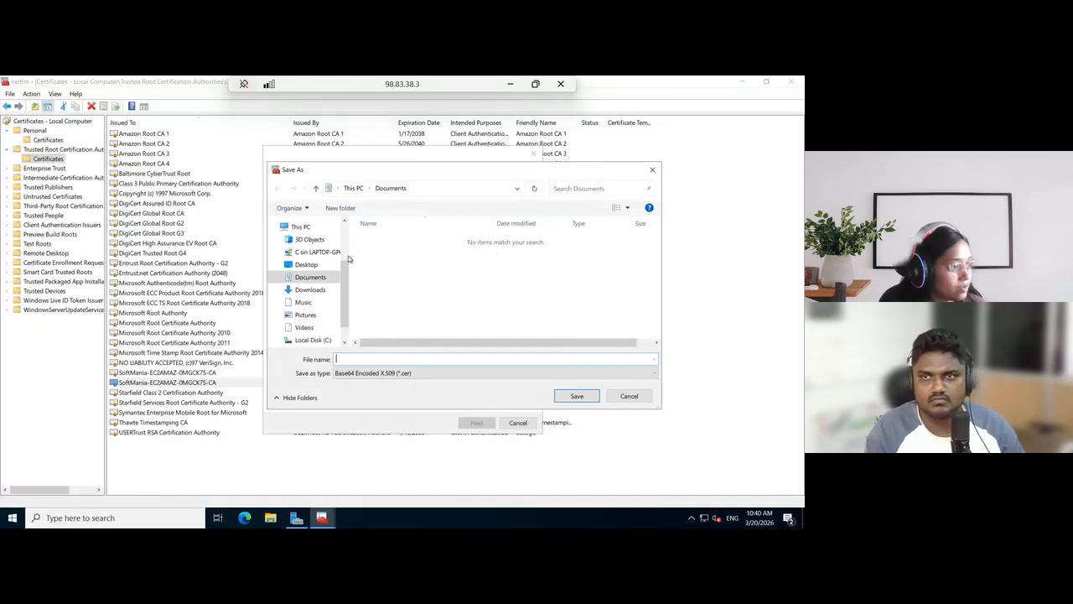
left_click(311, 290)
left_click(380, 357)
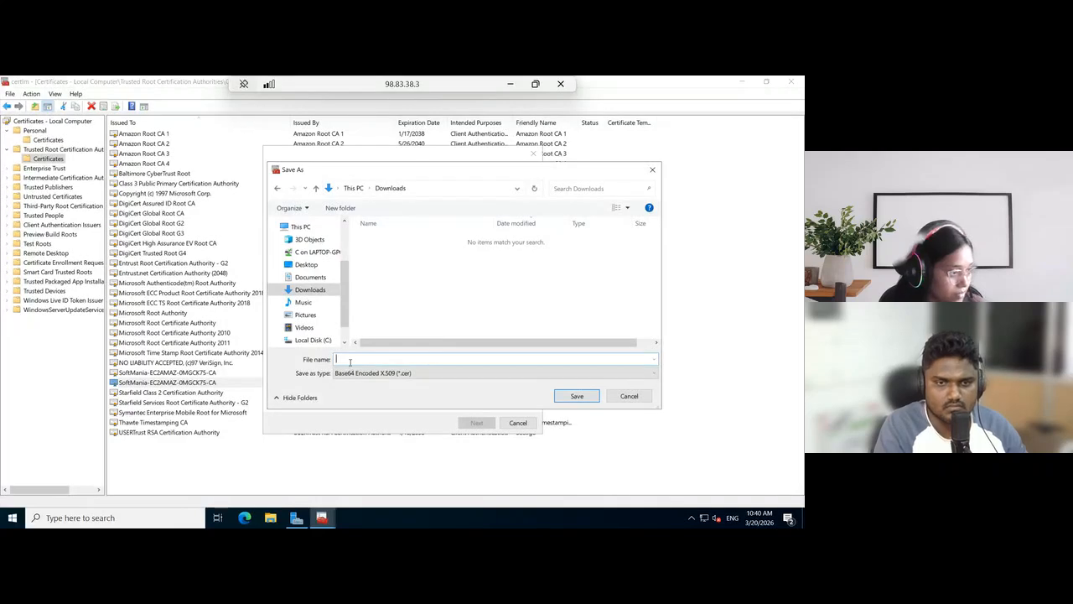
type("softmania_win_1")
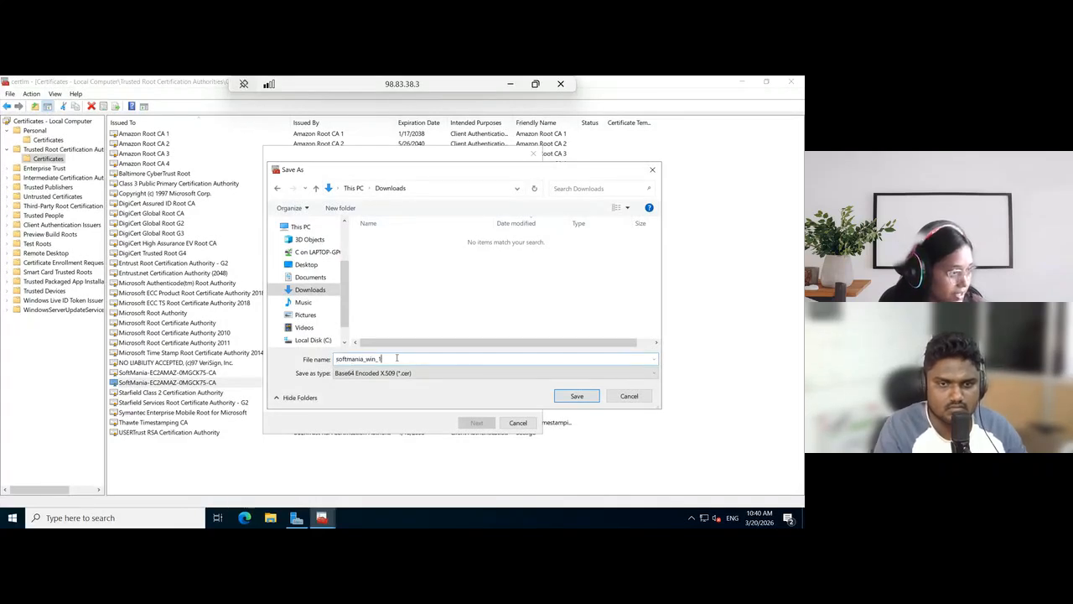
left_click(579, 396)
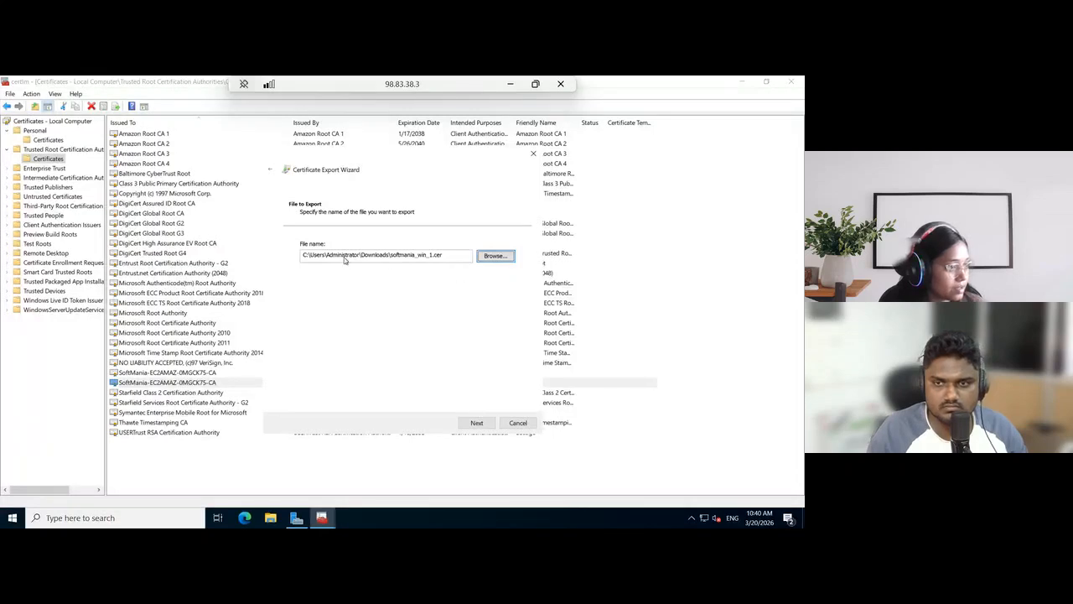
left_click(477, 423)
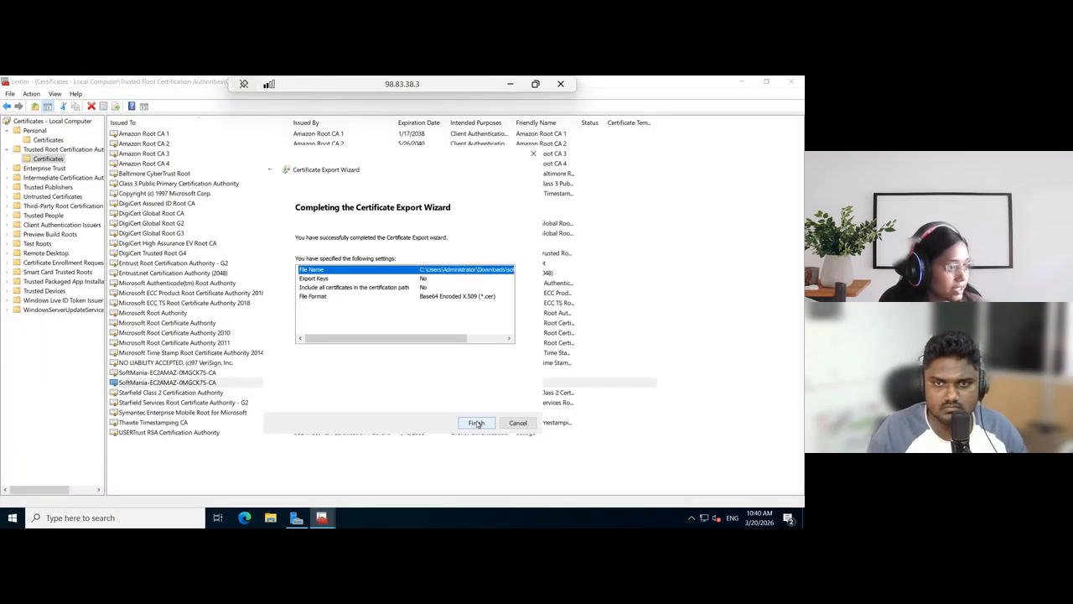
Finish the certificate export and copy the exported softmania_win_1 file from the recent files in File Explorer
left_click(476, 423)
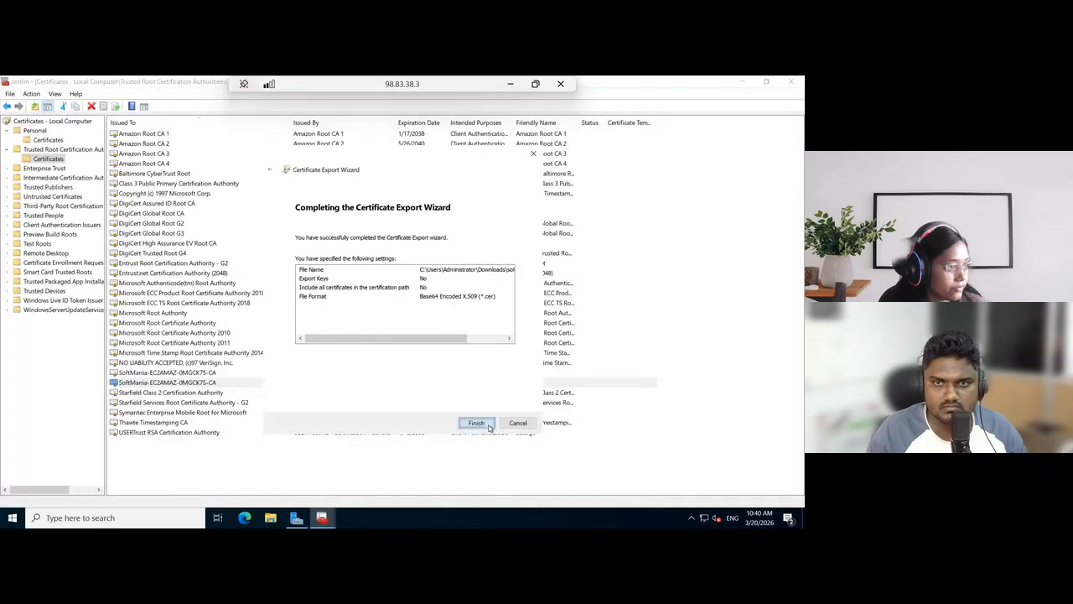
left_click(428, 367)
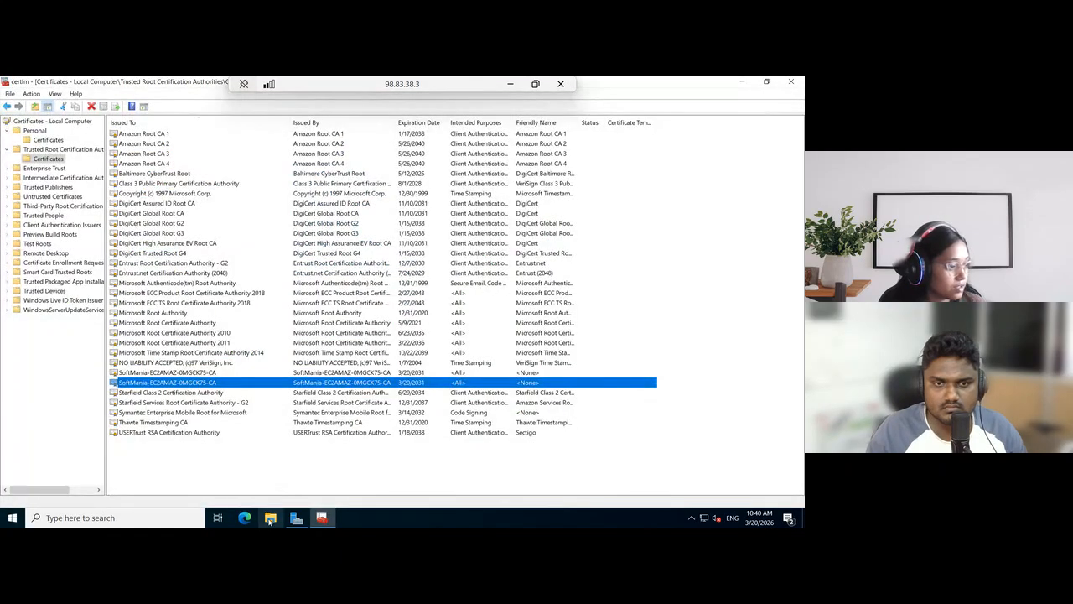
left_click(270, 518)
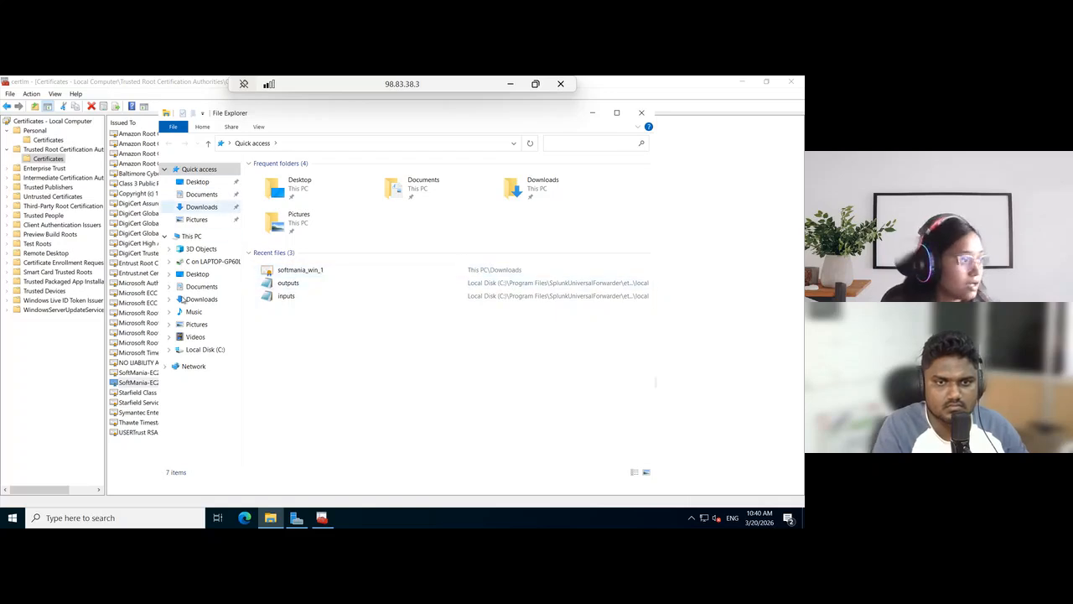
left_click(300, 270)
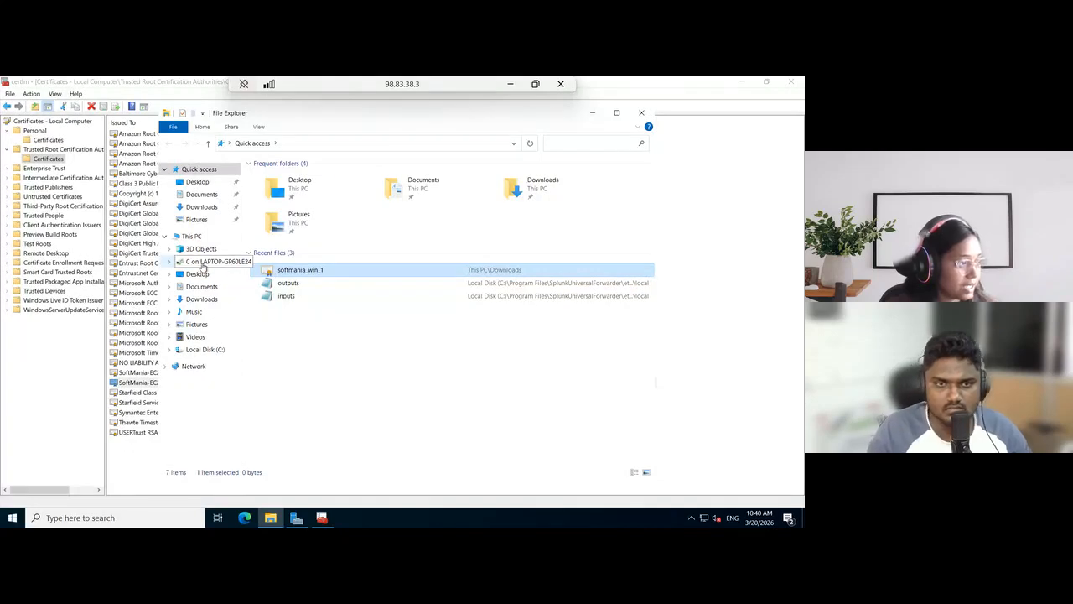
Paste softmania_win_1 into the UF folder on the redirected C drive of LAPTOP-GP60LE24 and minimize the folder window
left_click(202, 263)
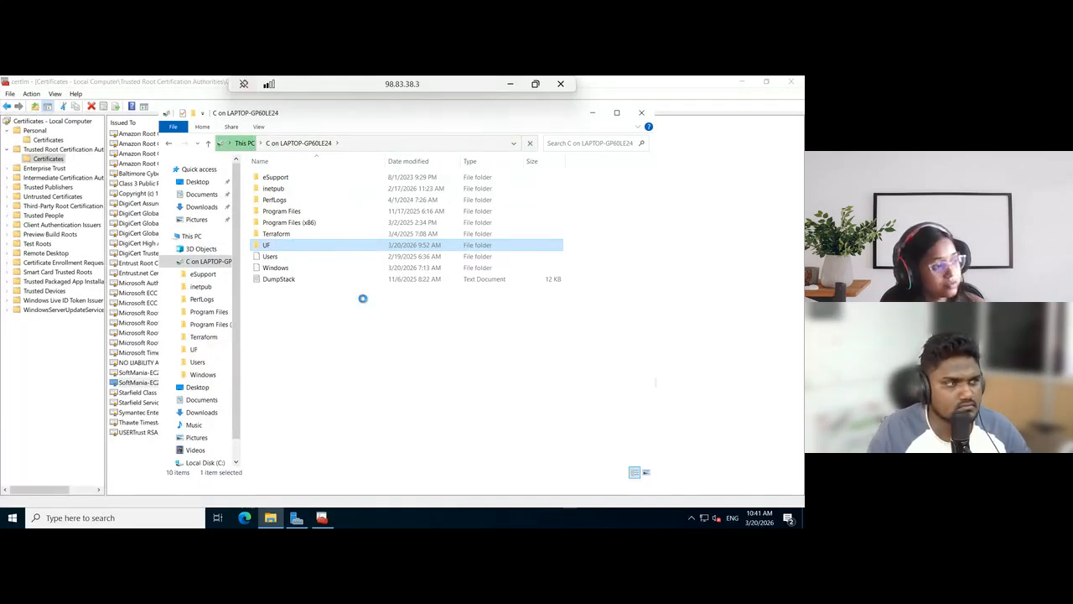
key("Return")
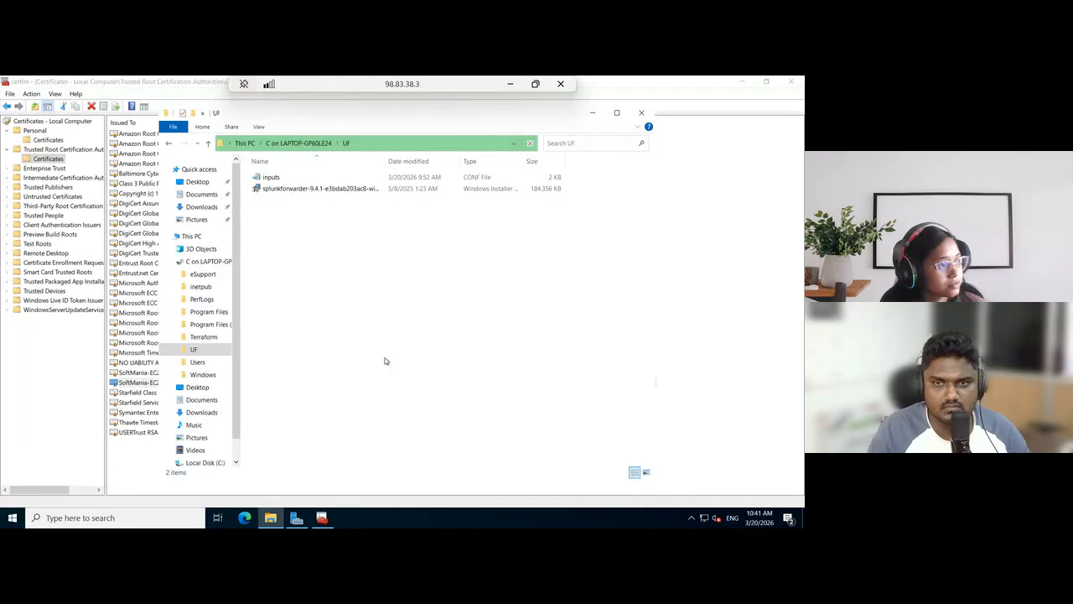
key("super")
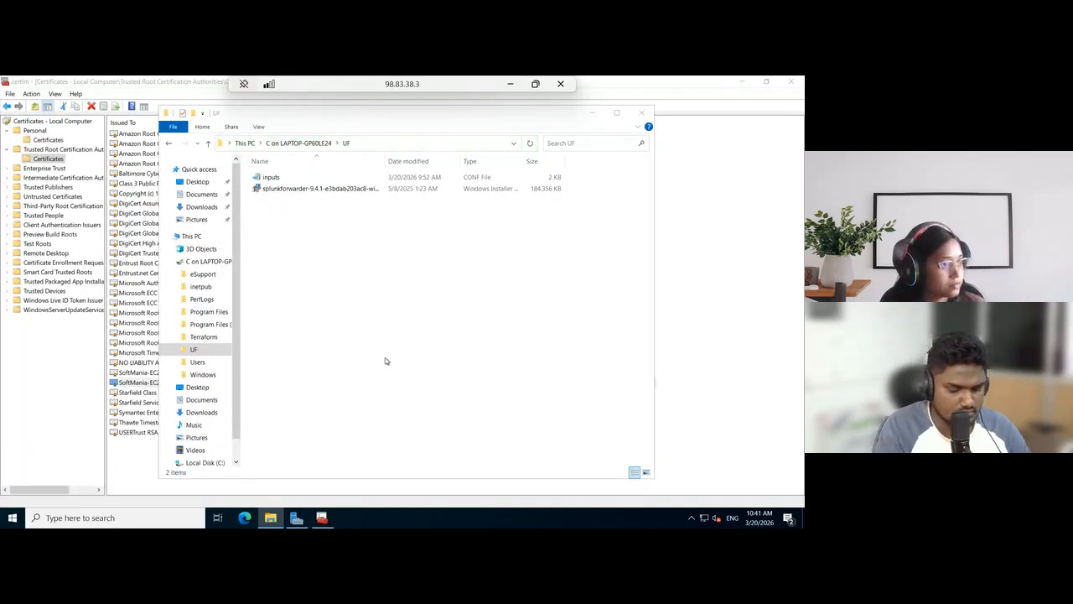
key("ctrl+v")
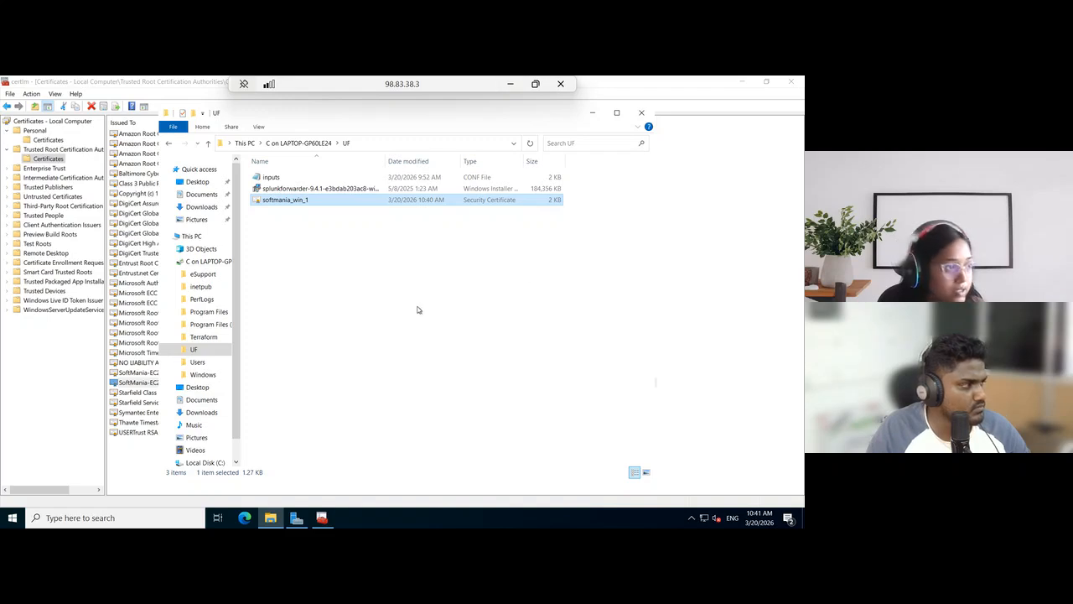
left_click(500, 315)
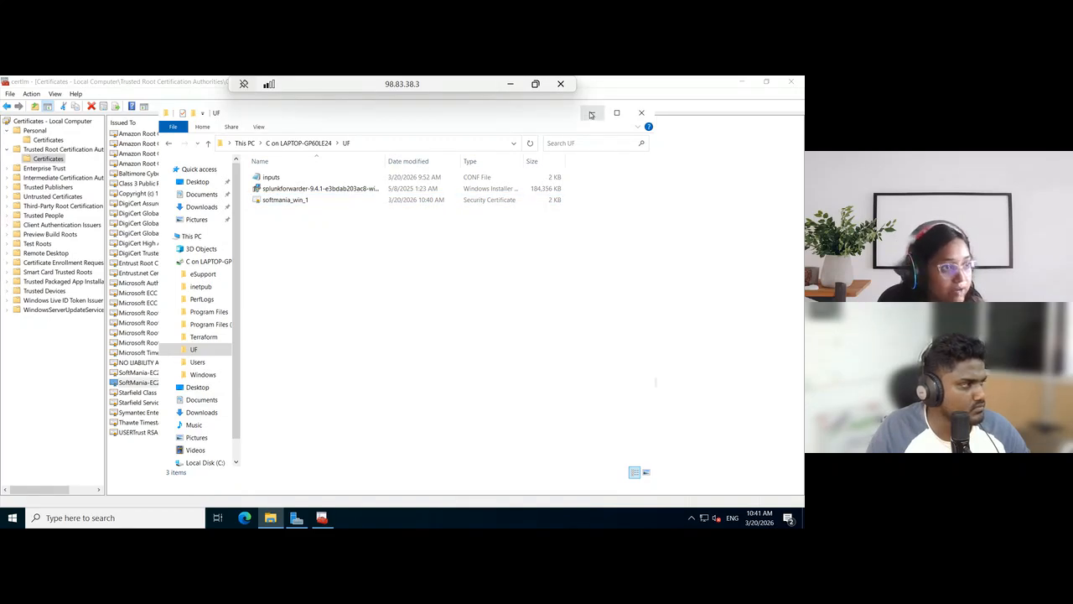
left_click(592, 114)
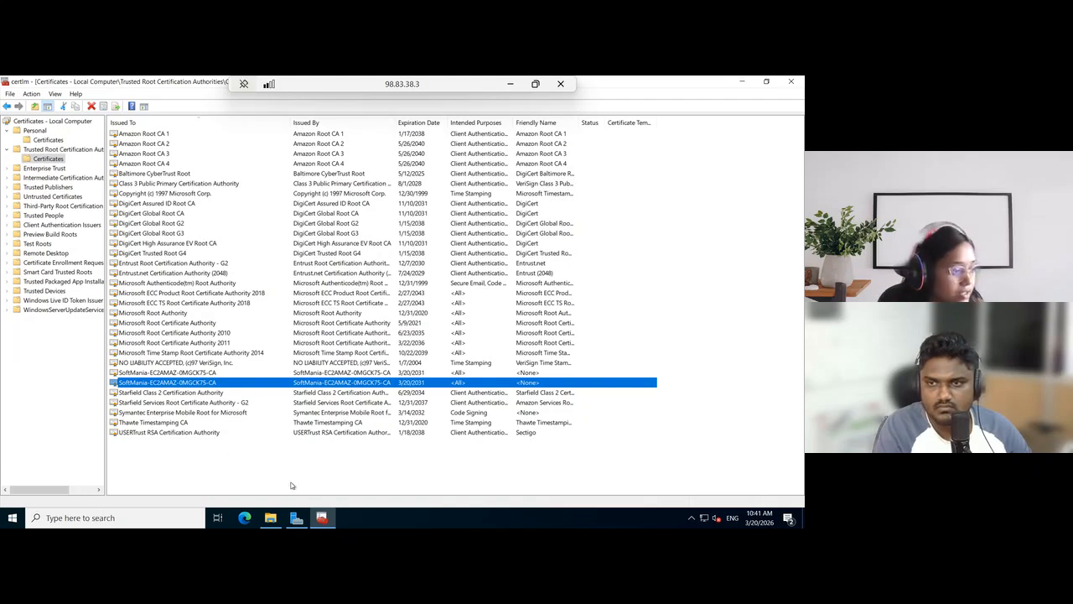
Open Windows Defender Firewall with Advanced Security and display its inbound rules in a maximized window
left_click(129, 518)
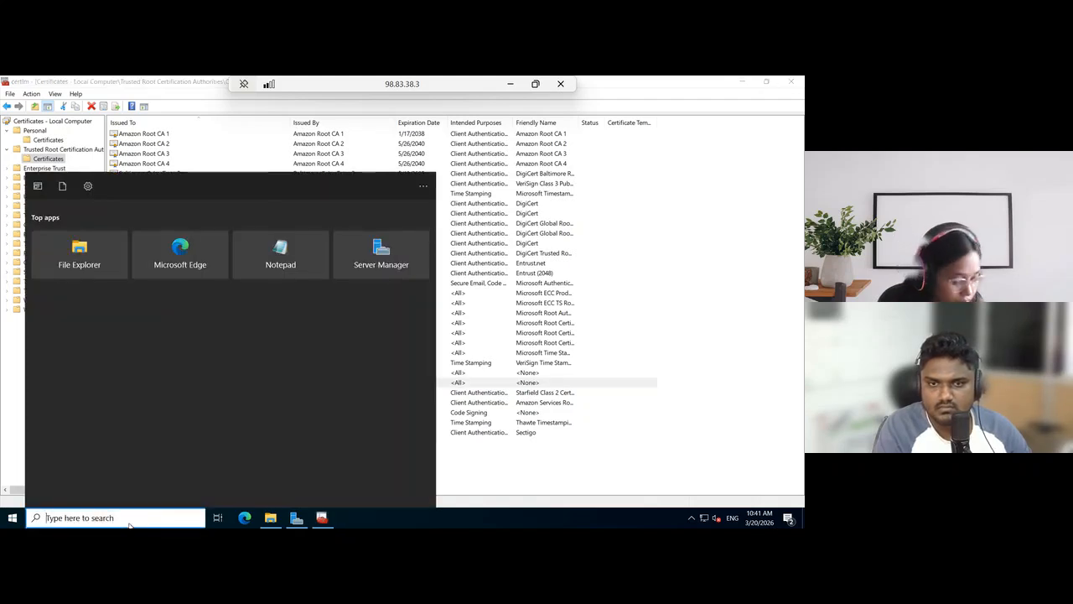
type("in")
key("BackSpace")
key("BackSpace")
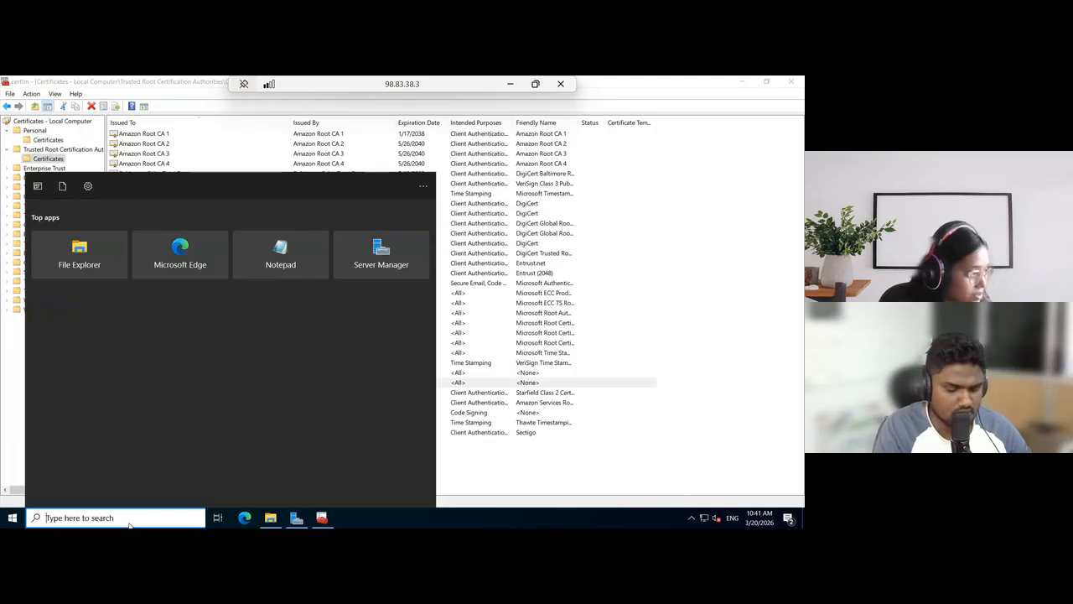
type("defen")
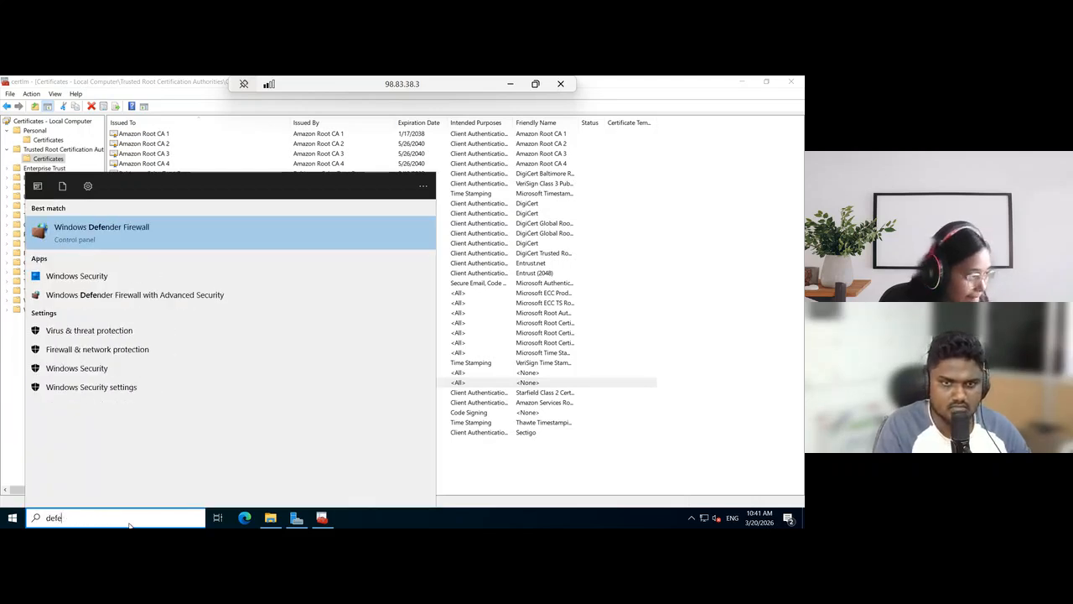
left_click(116, 294)
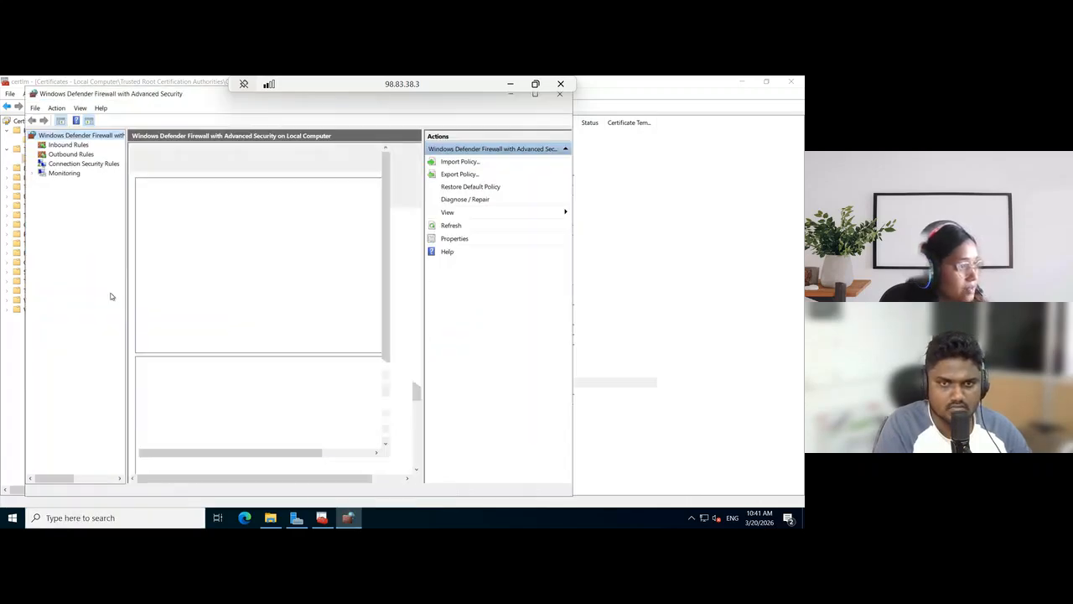
left_click(77, 145)
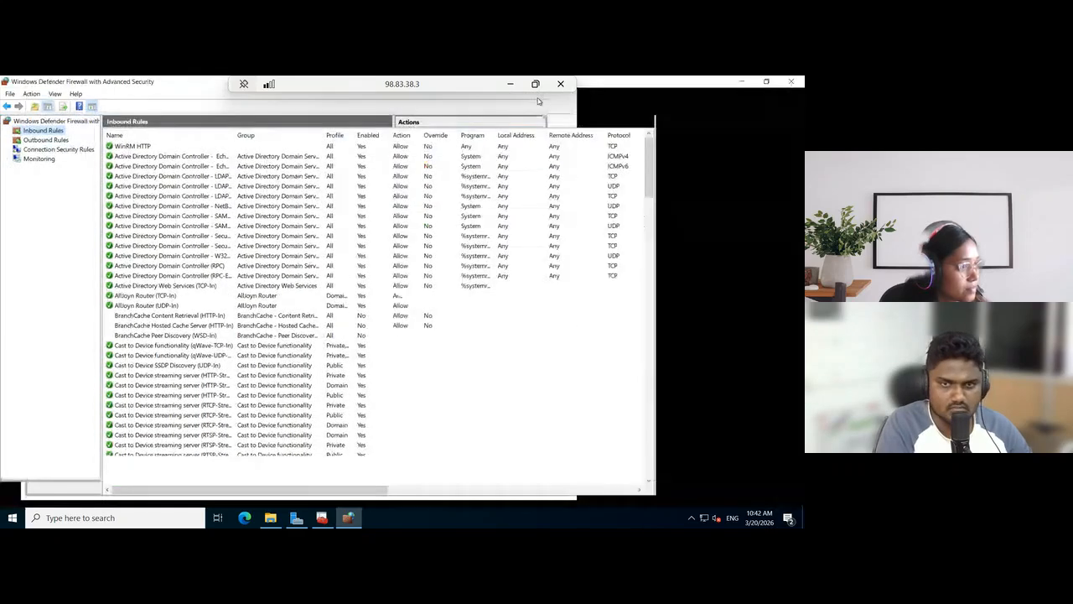
left_click(537, 96)
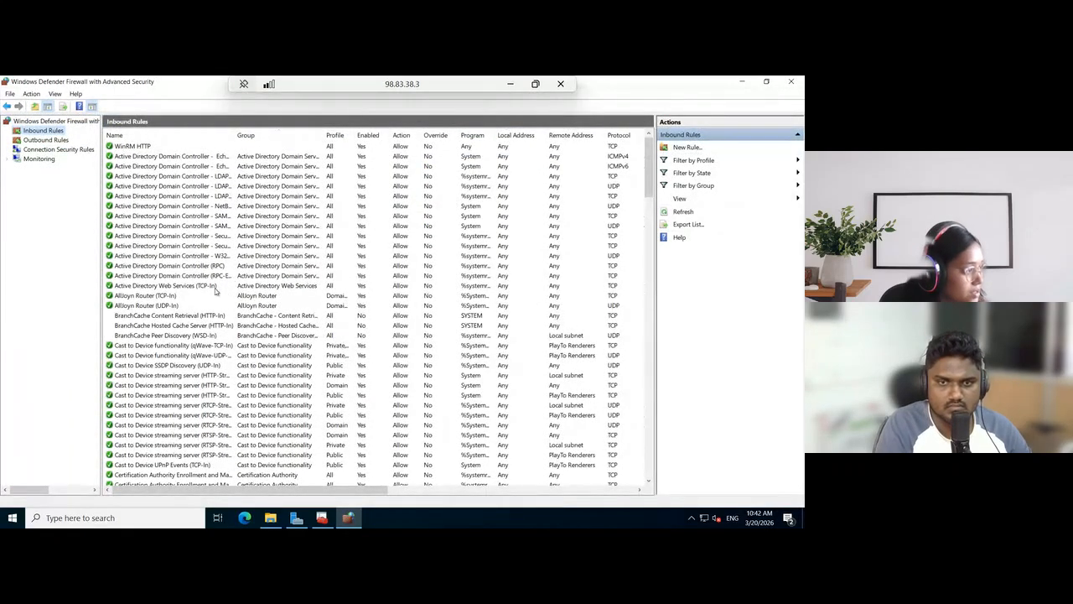
Check the inbound rules for local port 636, widening the Name column to read the full rule name
left_click_drag(361, 494, 503, 503)
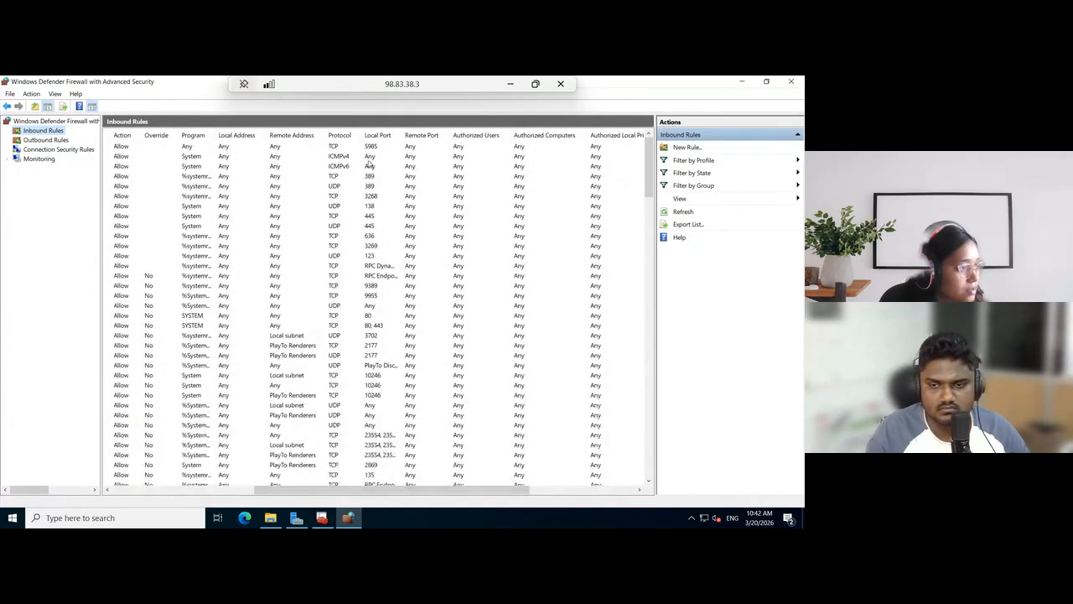
left_click(373, 237)
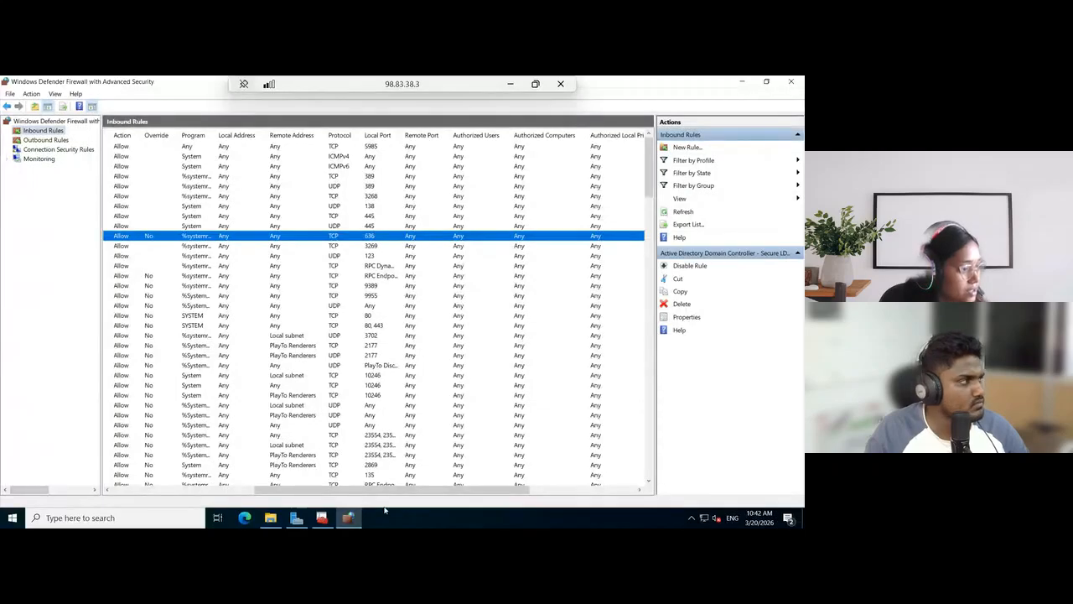
left_click_drag(310, 493, 163, 493)
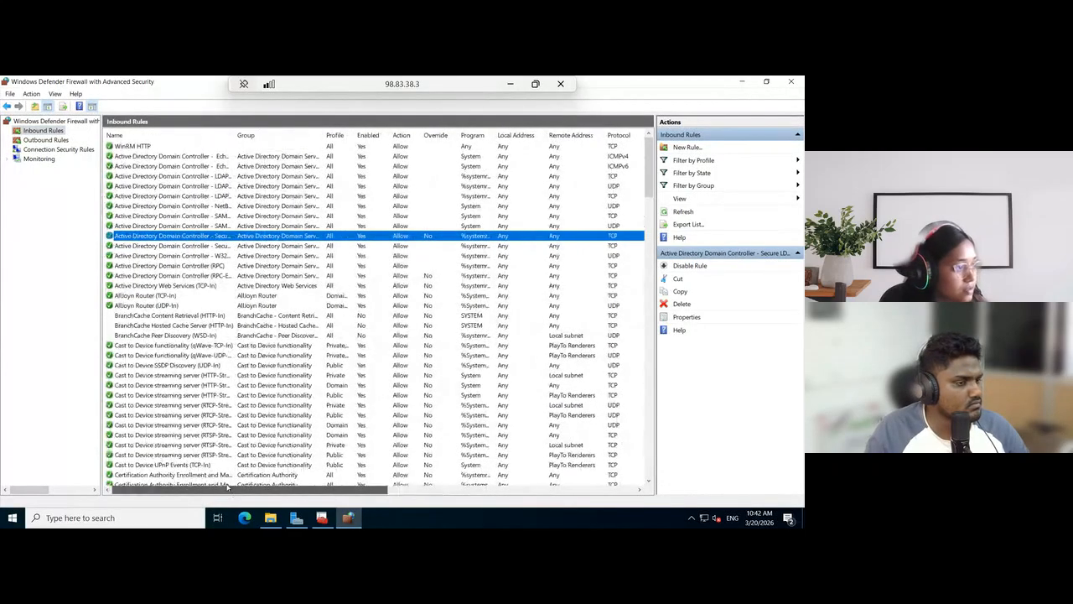
left_click_drag(235, 135, 317, 135)
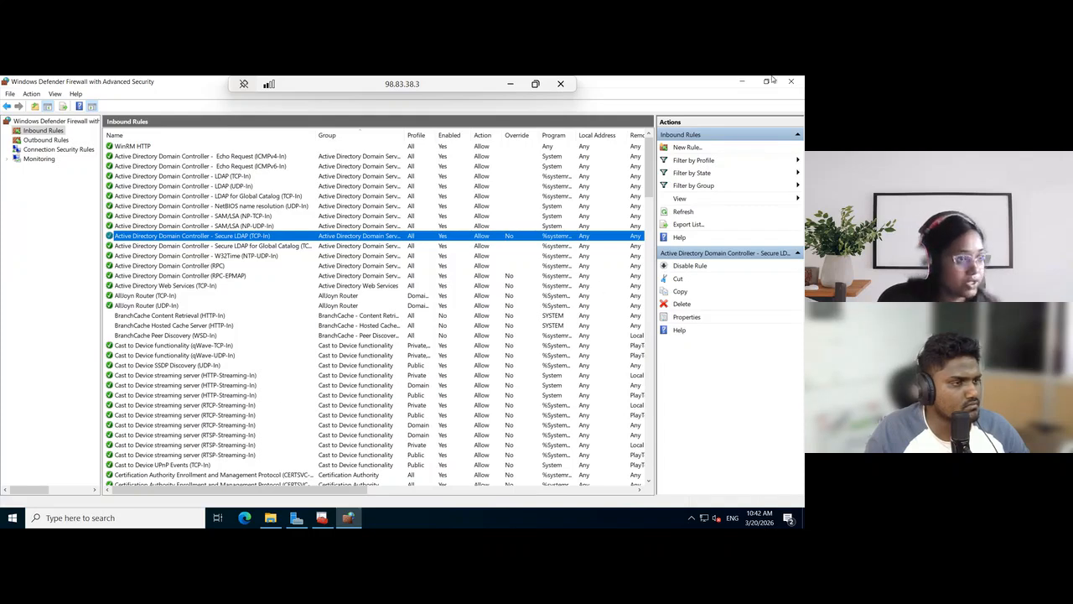
Minimize the server's firewall and certificate windows and the remote session, and maximize the local browser showing the integration guide
left_click(745, 84)
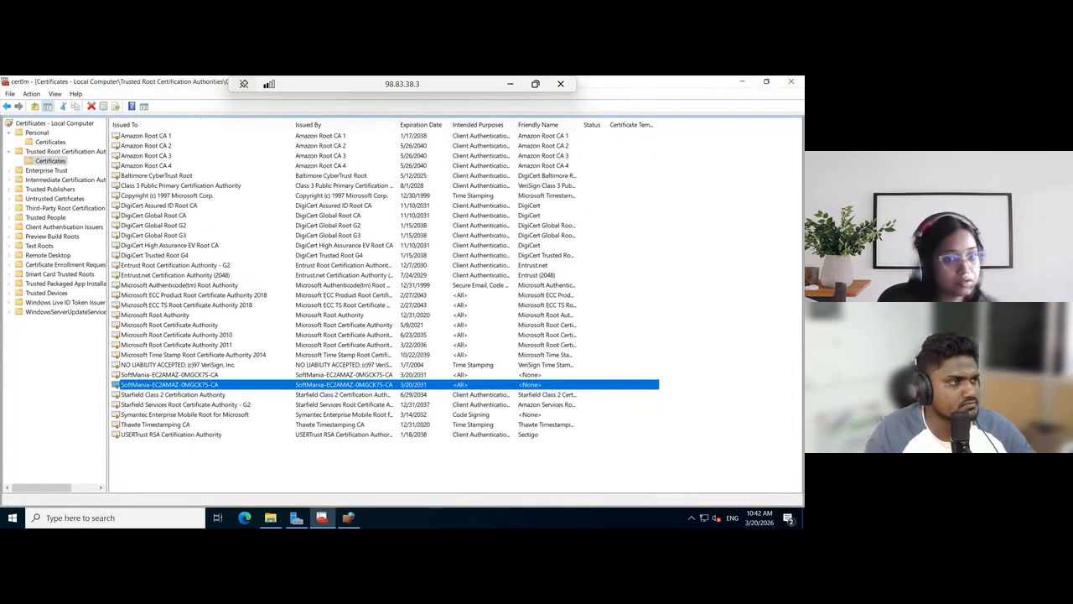
left_click(742, 83)
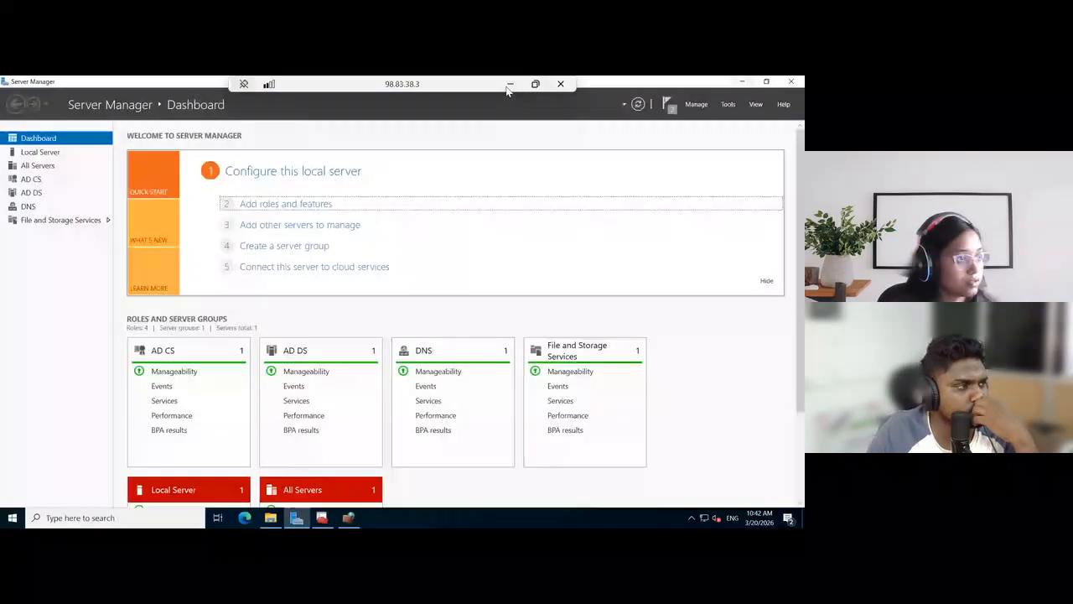
left_click(510, 84)
left_click_drag(803, 243, 578, 137)
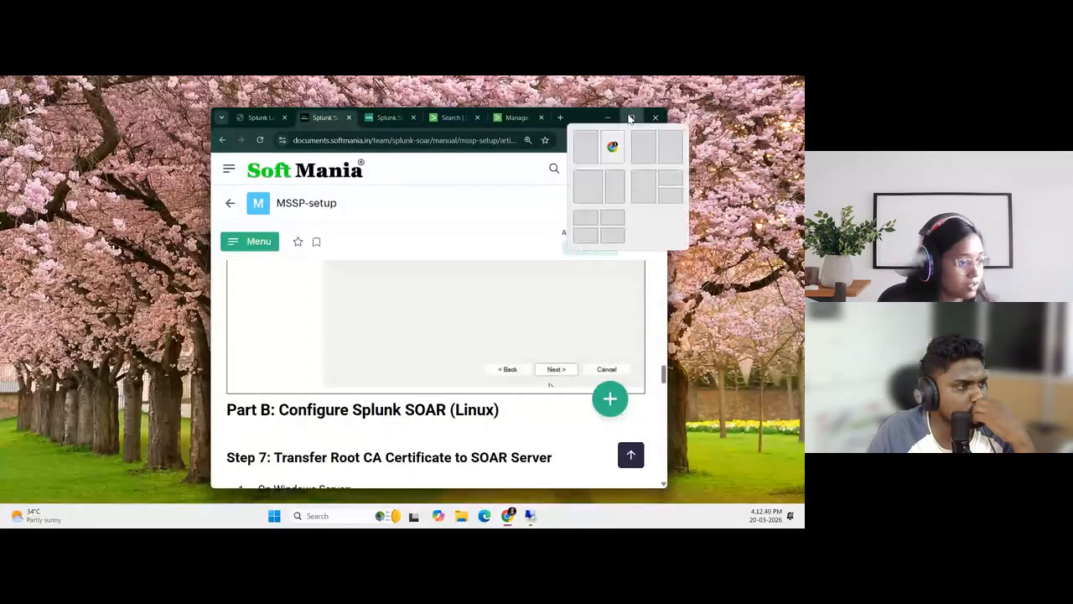
left_click(631, 119)
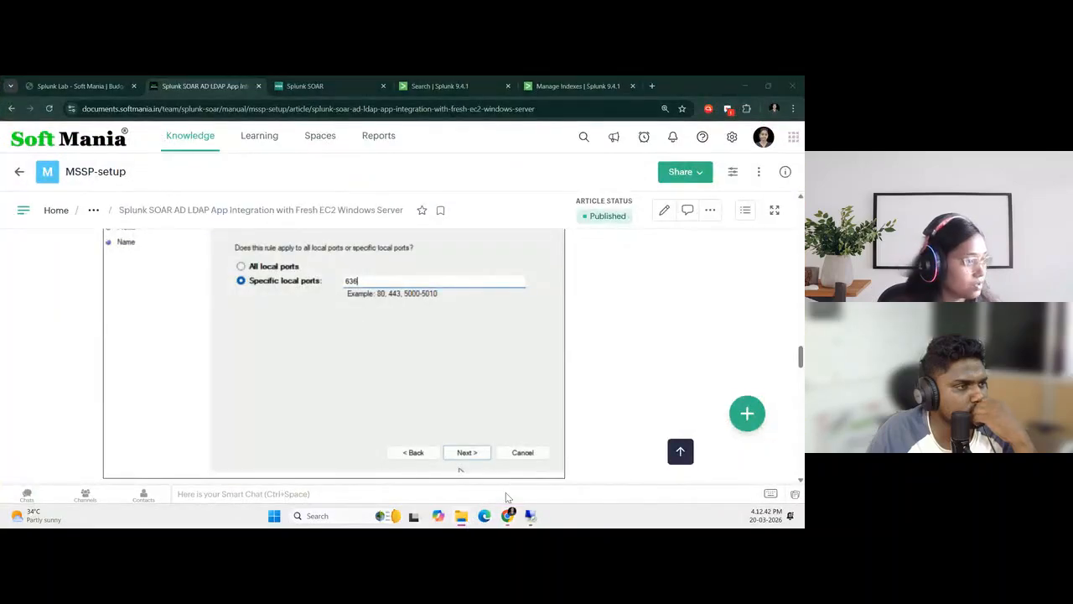
Open the UF folder on the local computer and check for the transferred softmania_win_1.cer file
left_click(461, 515)
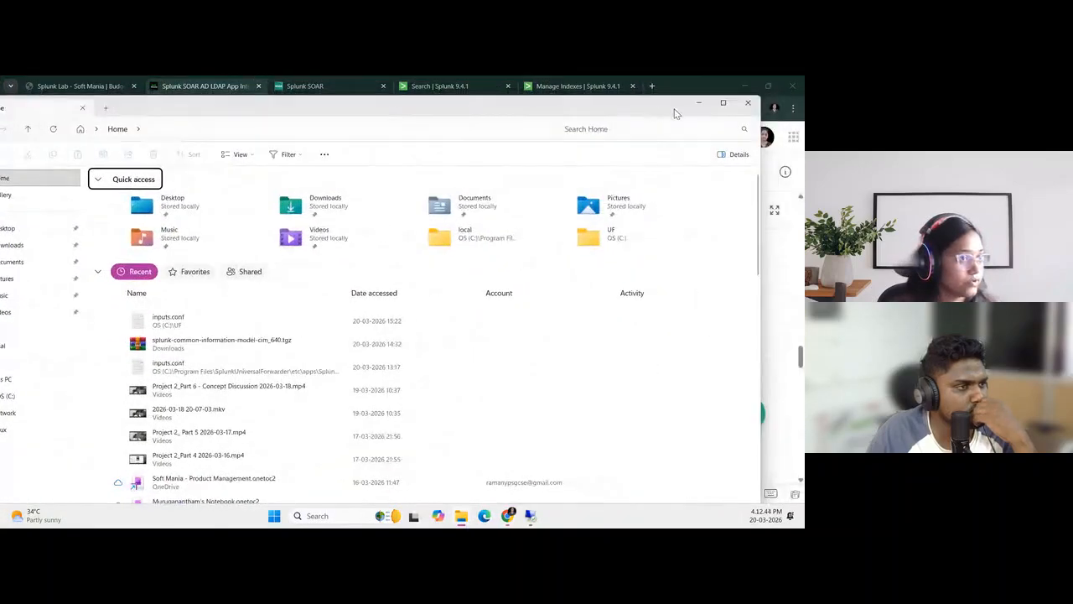
left_click(48, 305)
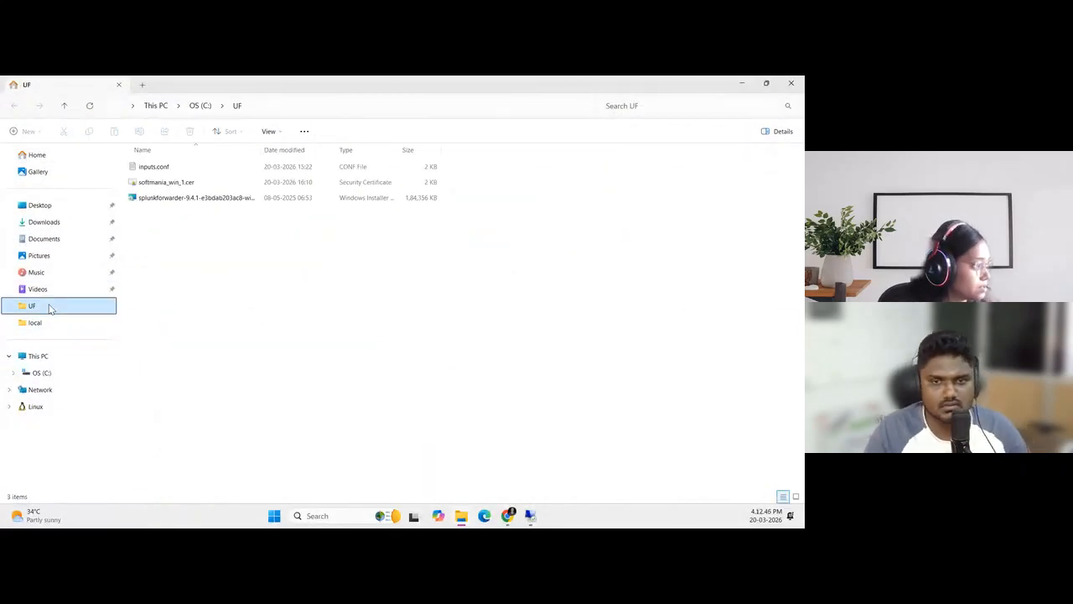
left_click(209, 183)
left_click(319, 378)
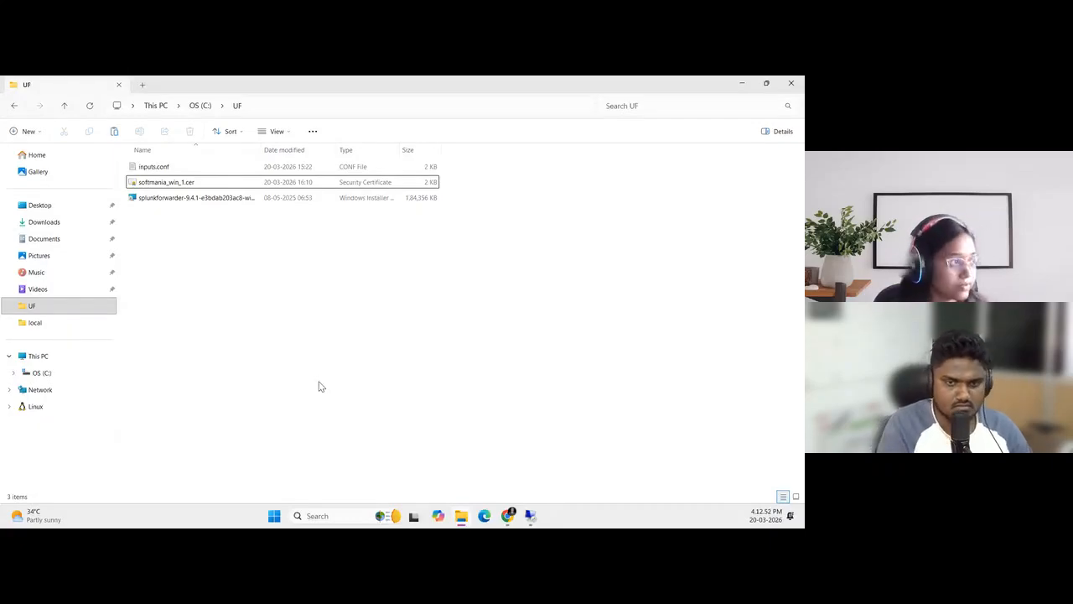
Arrange the UF folder and the integration guide side by side, showing the guide's SCP upload commands
key("super+Right")
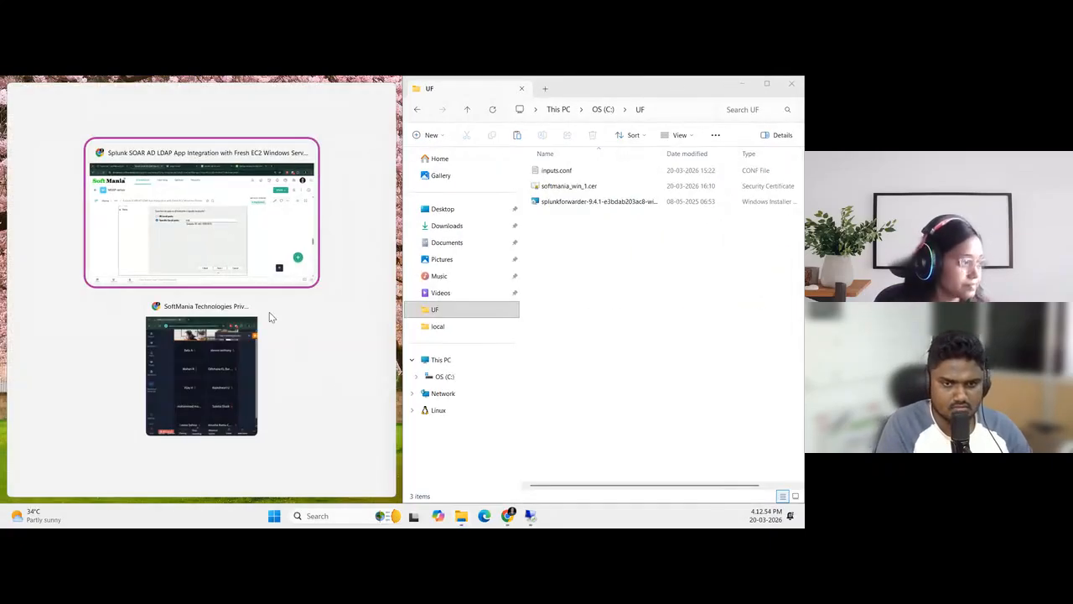
left_click(239, 232)
scroll(160, 318, "down", 3)
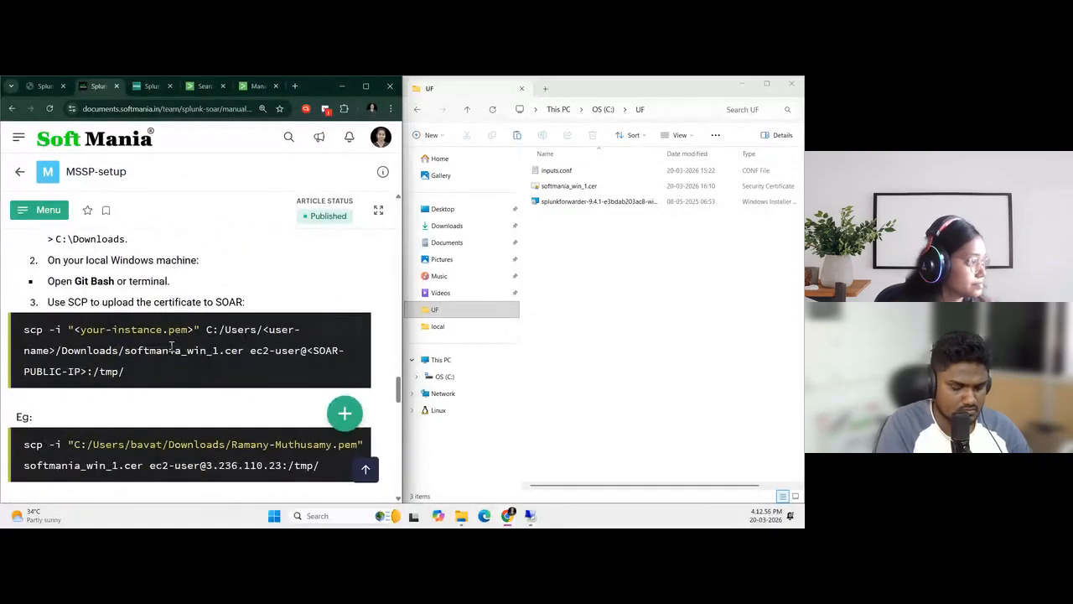
Open a command prompt in the C:\UF folder by running cmd from the folder's path
left_click(668, 110)
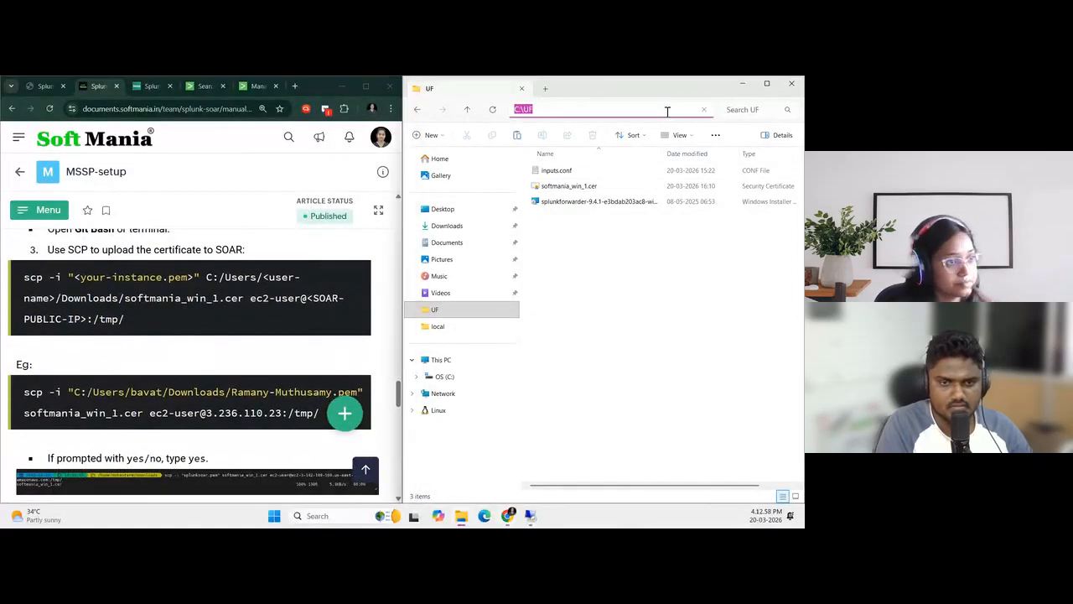
type("cmd")
key("Return")
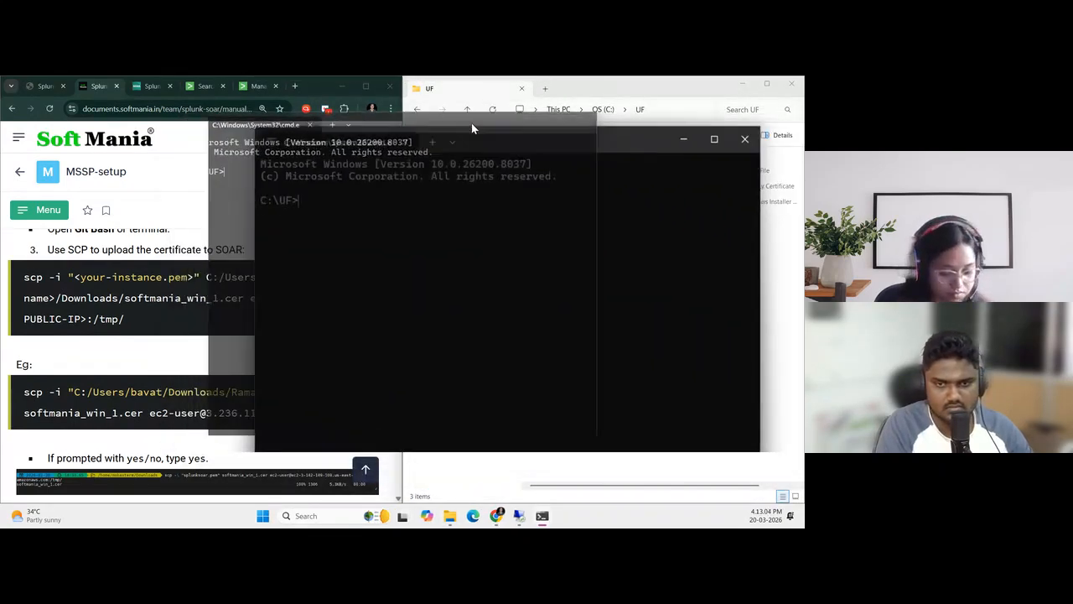
Copy the guide's example scp command for uploading softmania_win_1.cer to /tmp/ into the command prompt
scroll(180, 327, "down", 1)
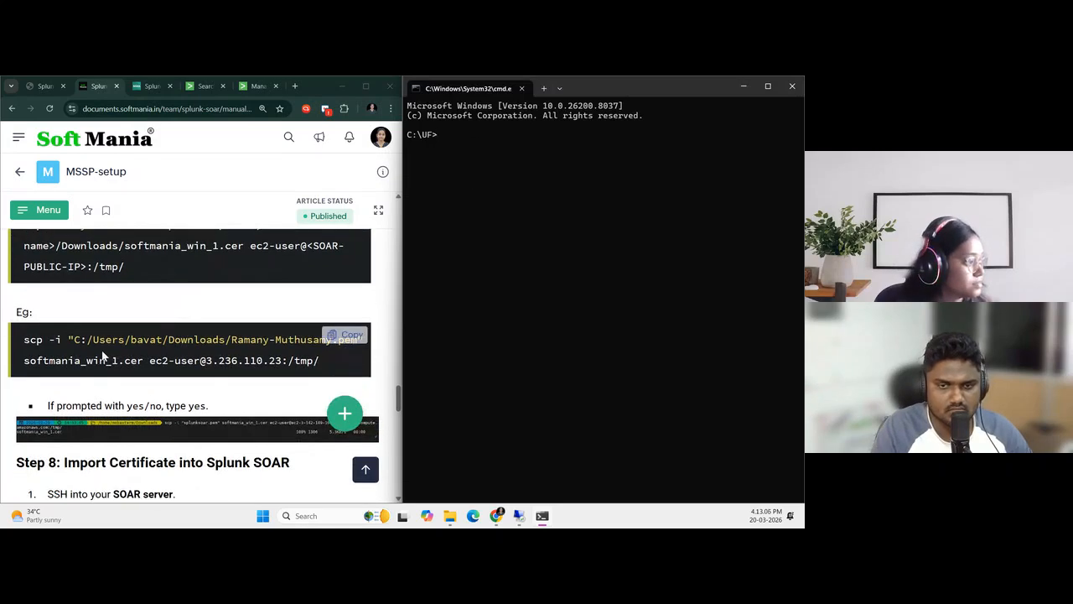
left_click_drag(27, 338, 340, 371)
key("ctrl+c")
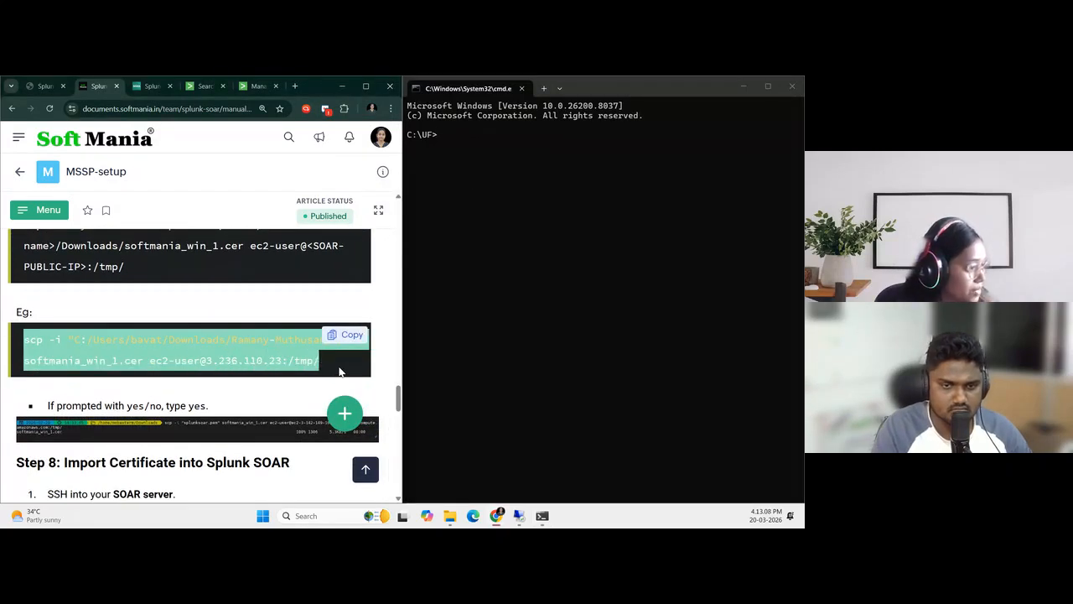
left_click(450, 134)
key("ctrl+v")
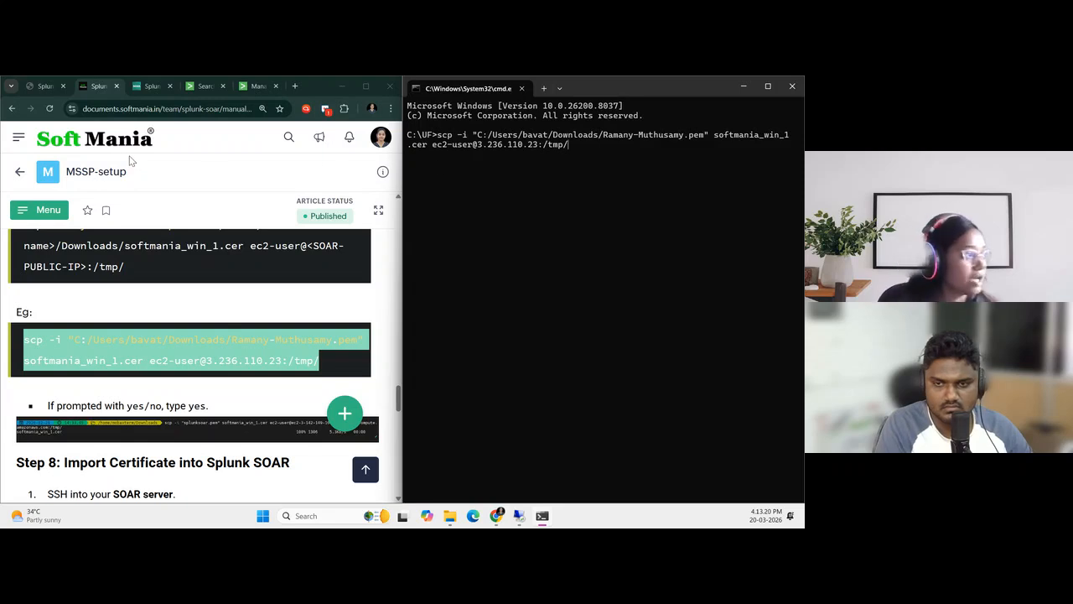
Replace the example IP address in the scp command with the Splunk SOAR server's public IP, 44.221.64.147, copied from the lab page
left_click(42, 86)
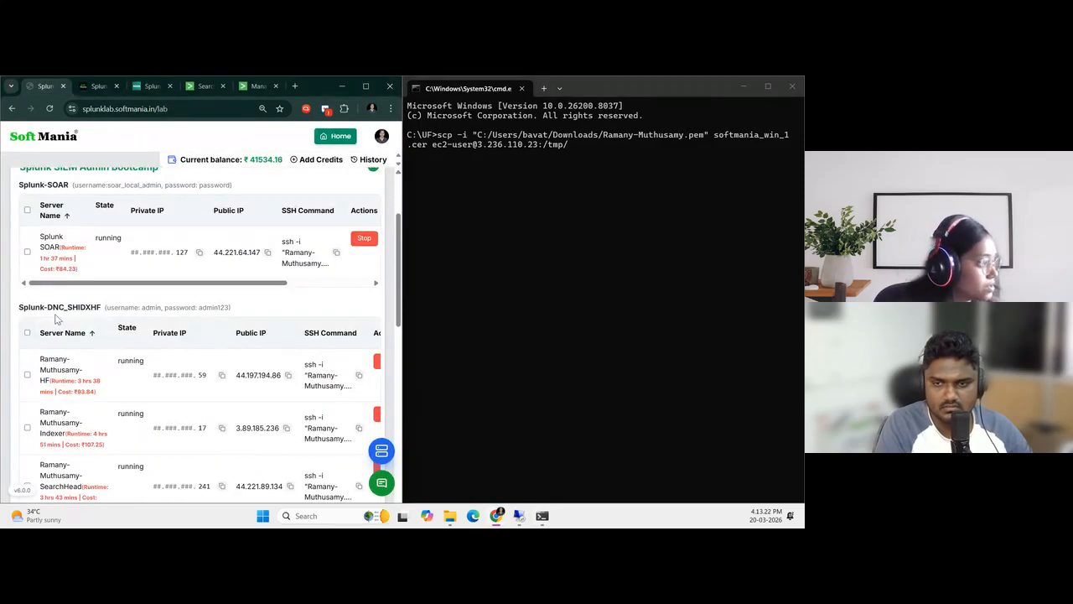
left_click(268, 251)
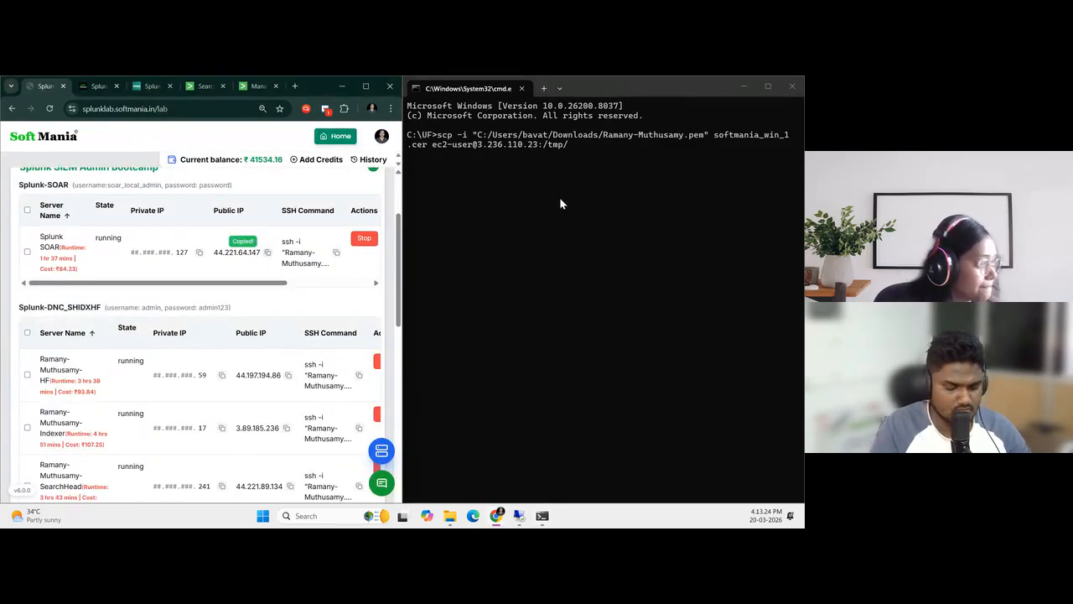
left_click(578, 145)
key("Left")
key("Left")
key("Left")
key("Left")
key("Left")
key("Left")
key("BackSpace")
key("BackSpace")
key("BackSpace")
key("BackSpace")
key("BackSpace")
key("BackSpace")
key("BackSpace")
key("BackSpace")
key("BackSpace")
key("BackSpace")
key("BackSpace")
key("BackSpace")
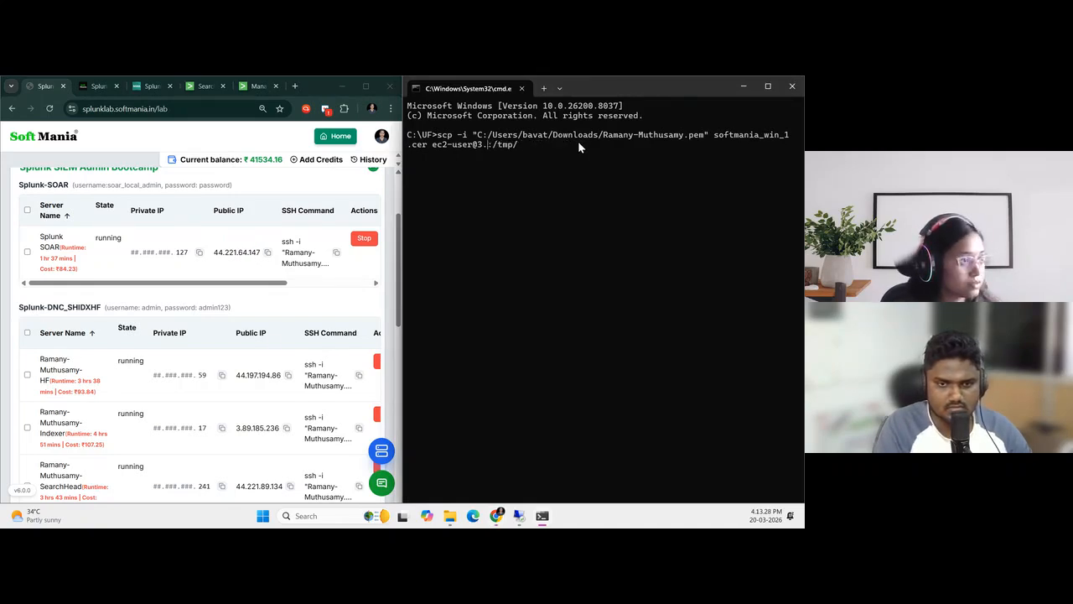
key("ctrl+v")
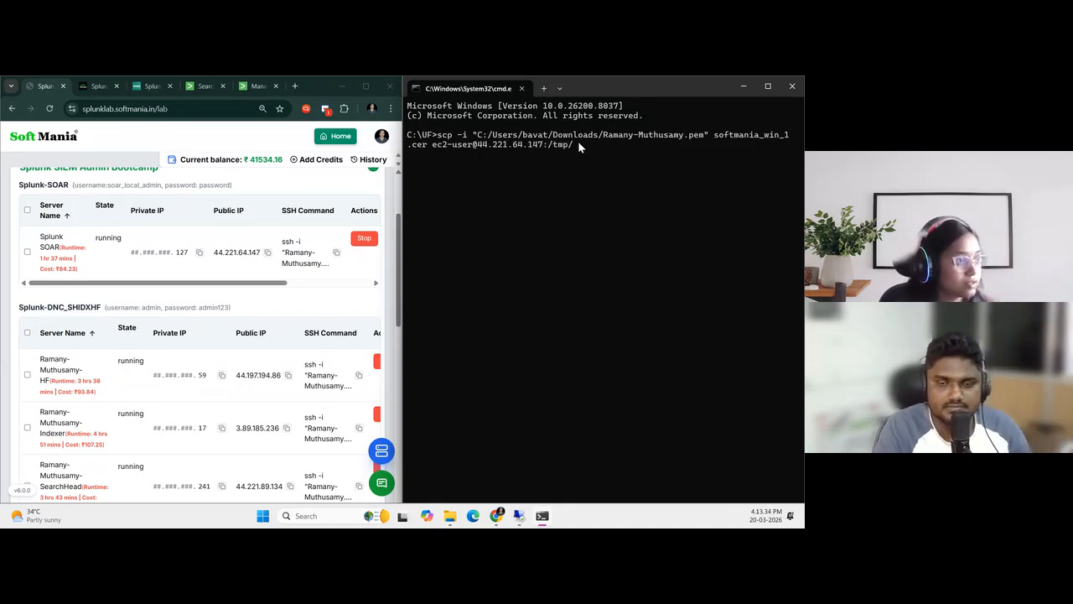
Try to upload softmania_win_1.cer to the SOAR server with the scp command, accepting the host key with yes
key("Return")
type("yes")
key("Return")
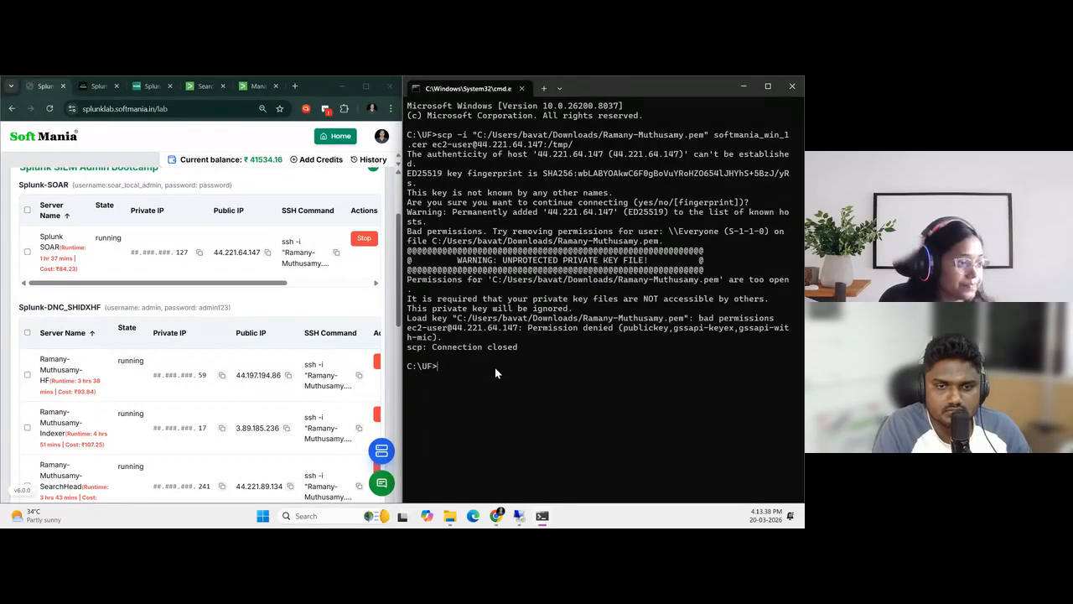
Search the local Downloads folder for the private key .pem file that the scp command uses
left_click(327, 517)
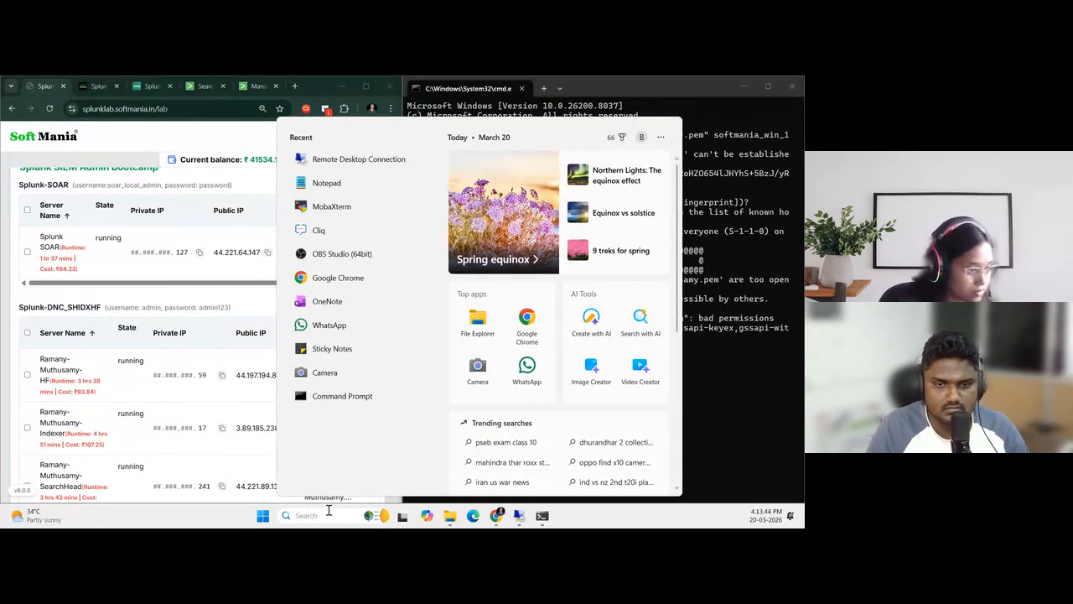
left_click(451, 516)
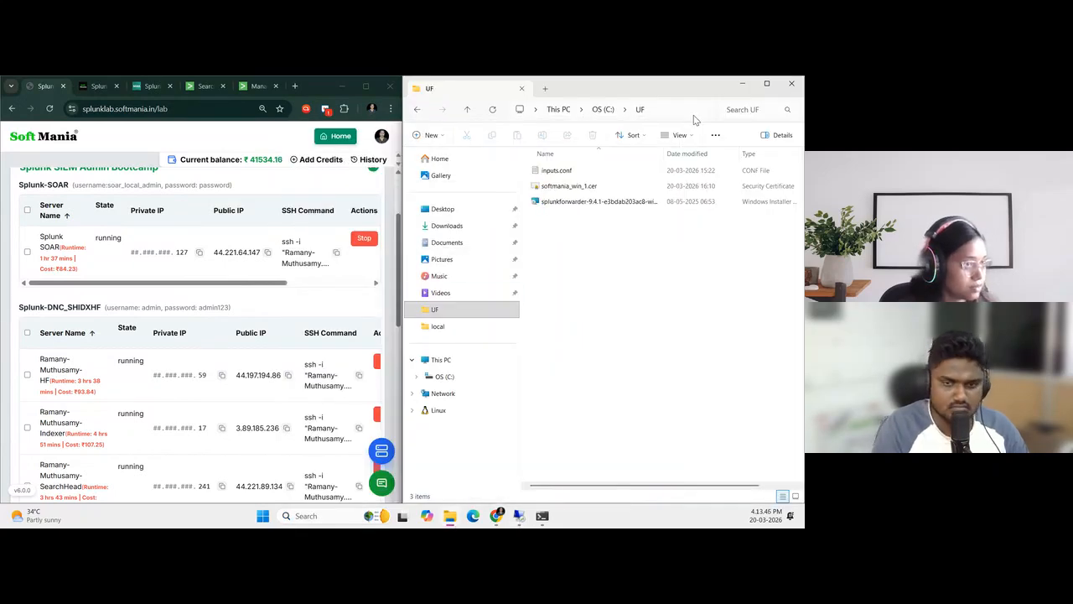
left_click(632, 411)
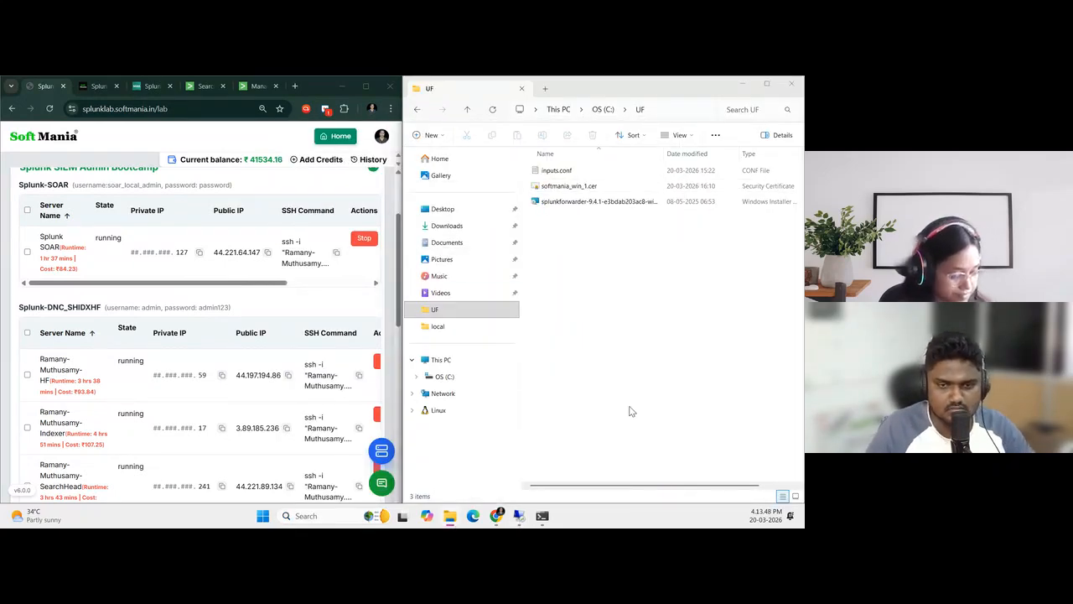
key("super+Up")
left_click(46, 377)
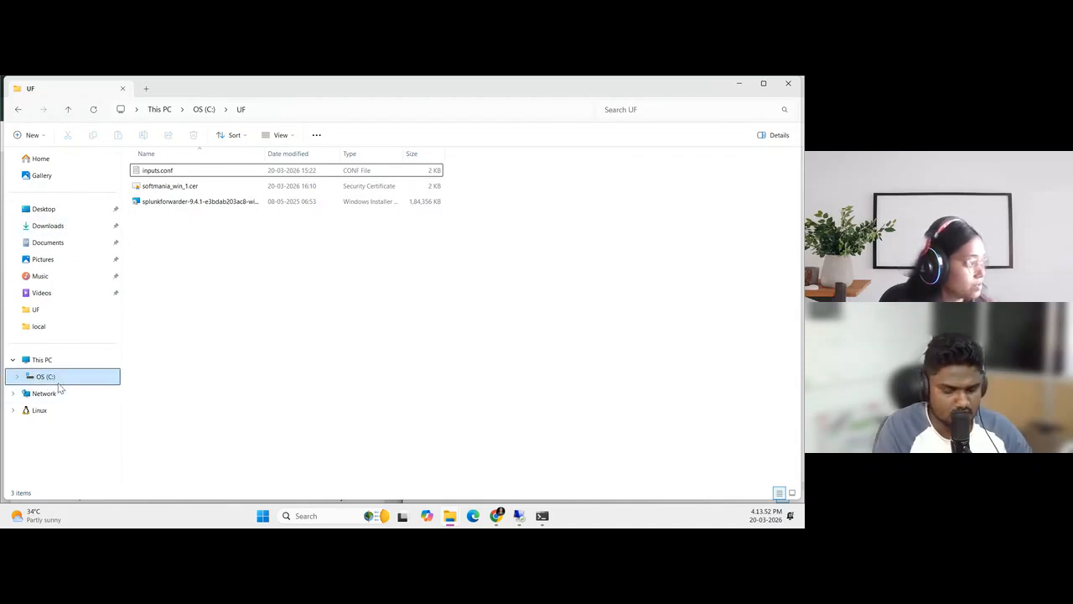
left_click(55, 229)
left_click(667, 107)
type("Ramany")
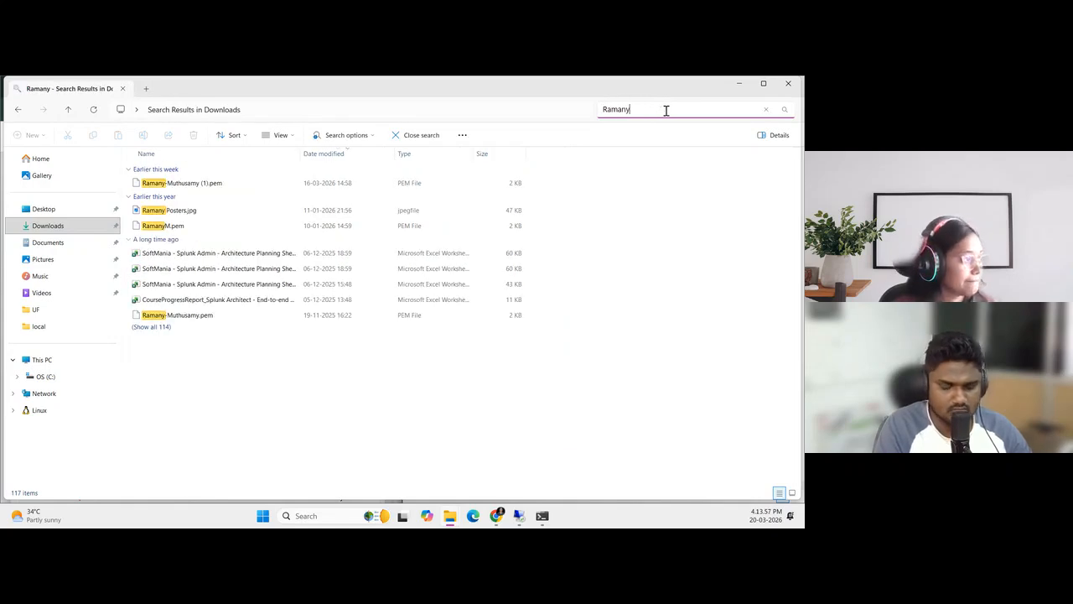
Remove the NULL SID and Everyone entries from the private key .pem file's security permissions, apply the change and close the Downloads window
left_click(215, 320)
right_click(216, 320)
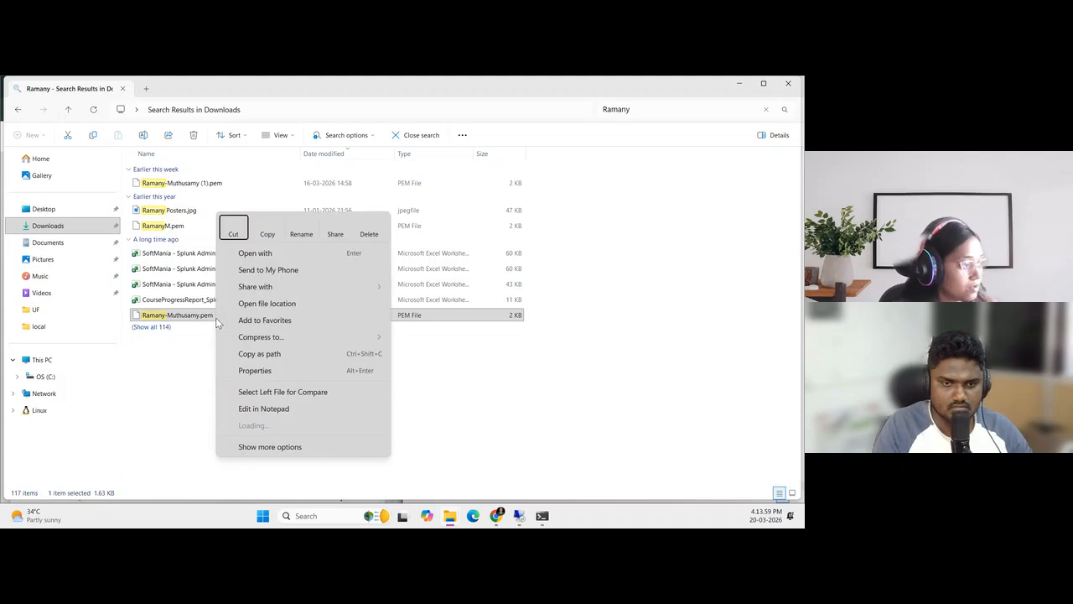
left_click(257, 365)
left_click(317, 261)
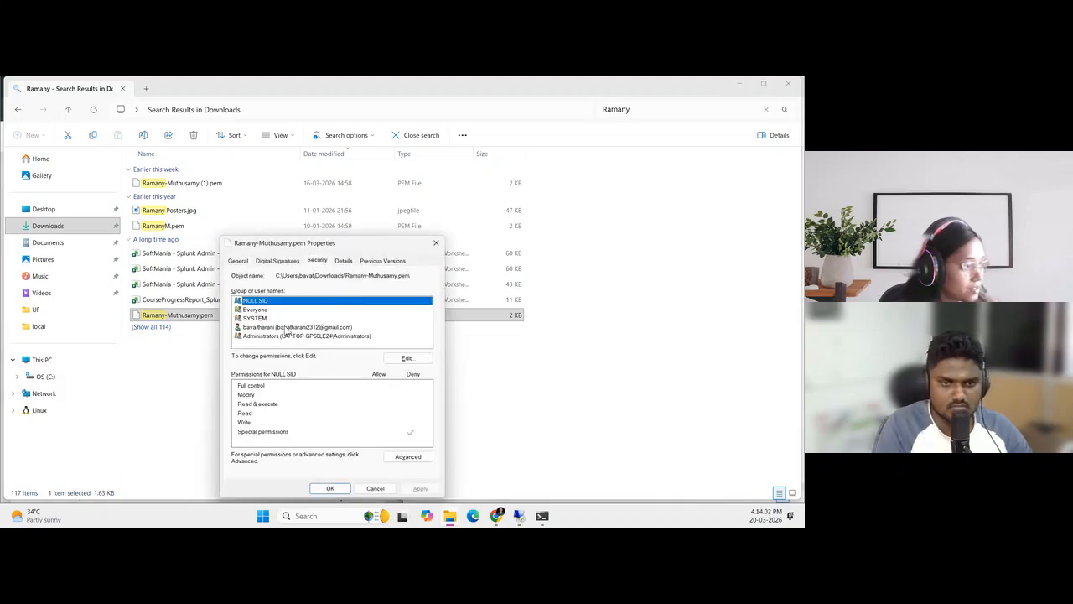
left_click(407, 358)
left_click(407, 391)
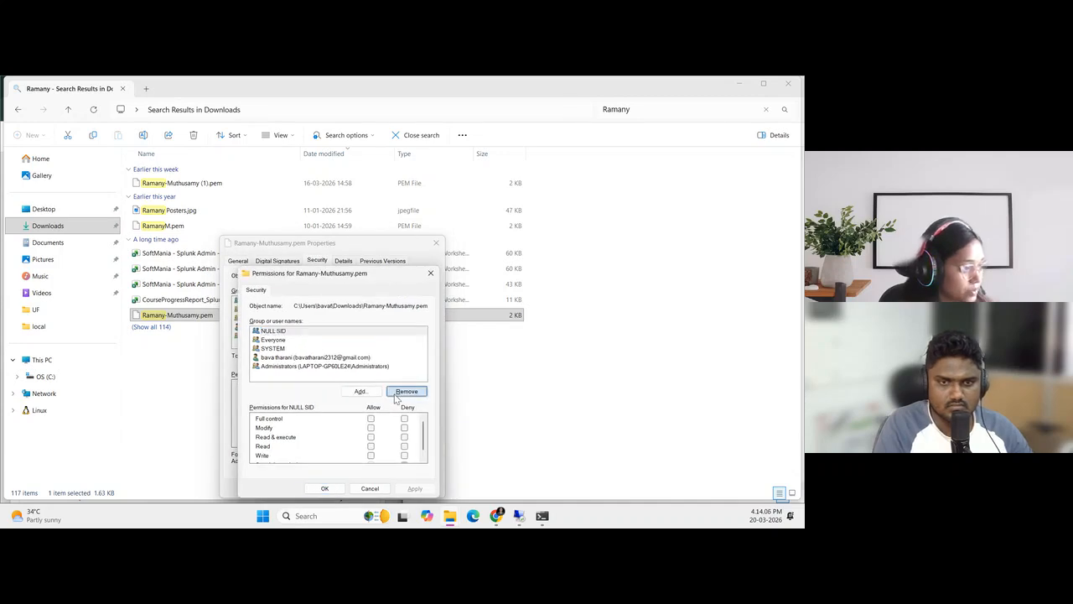
left_click(407, 391)
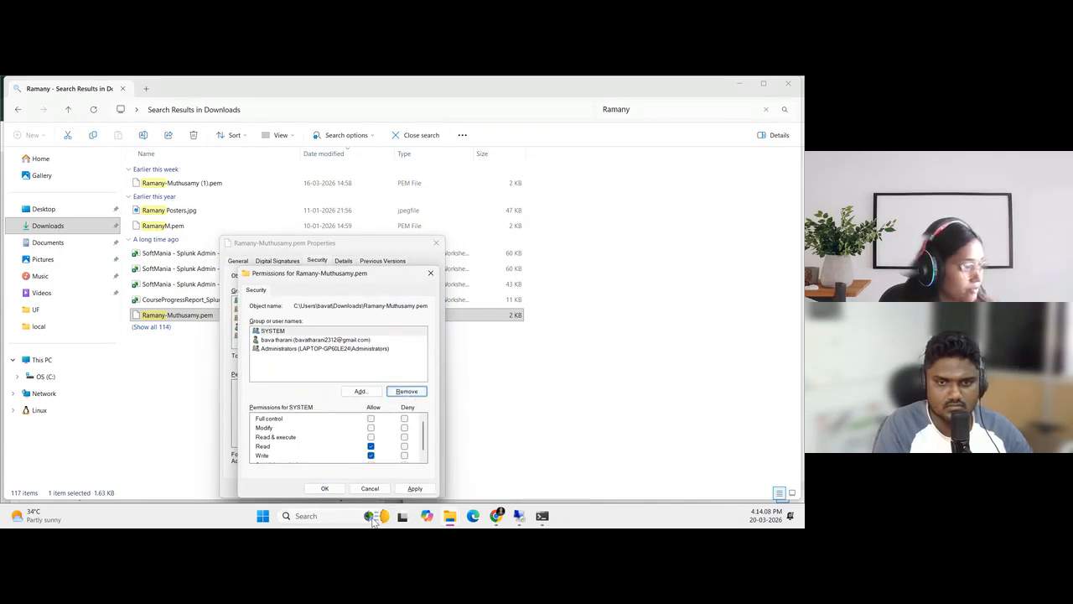
left_click(414, 488)
left_click(325, 488)
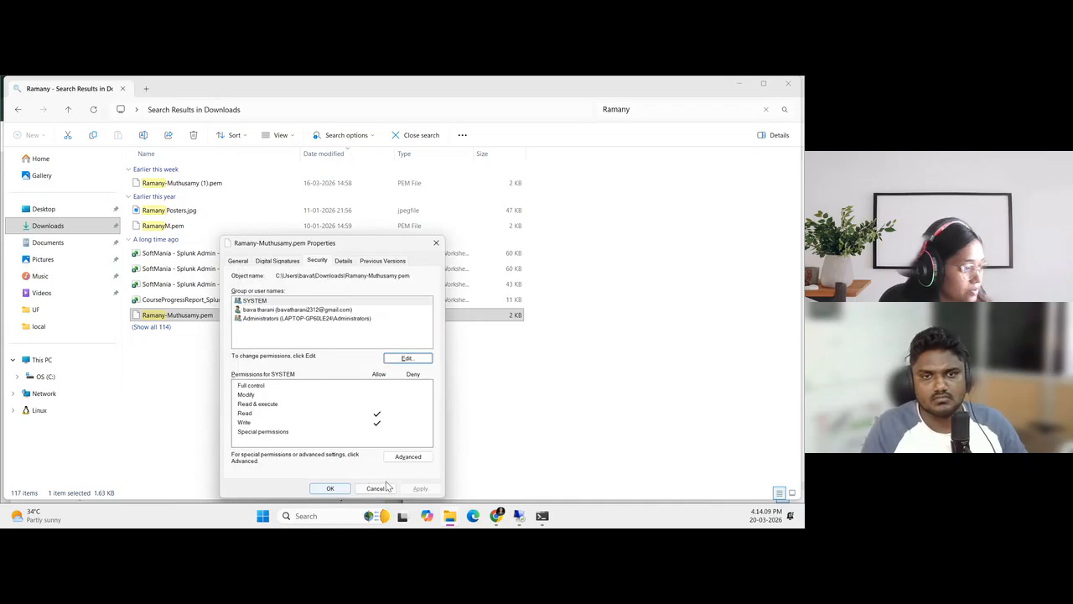
left_click(330, 486)
left_click(788, 83)
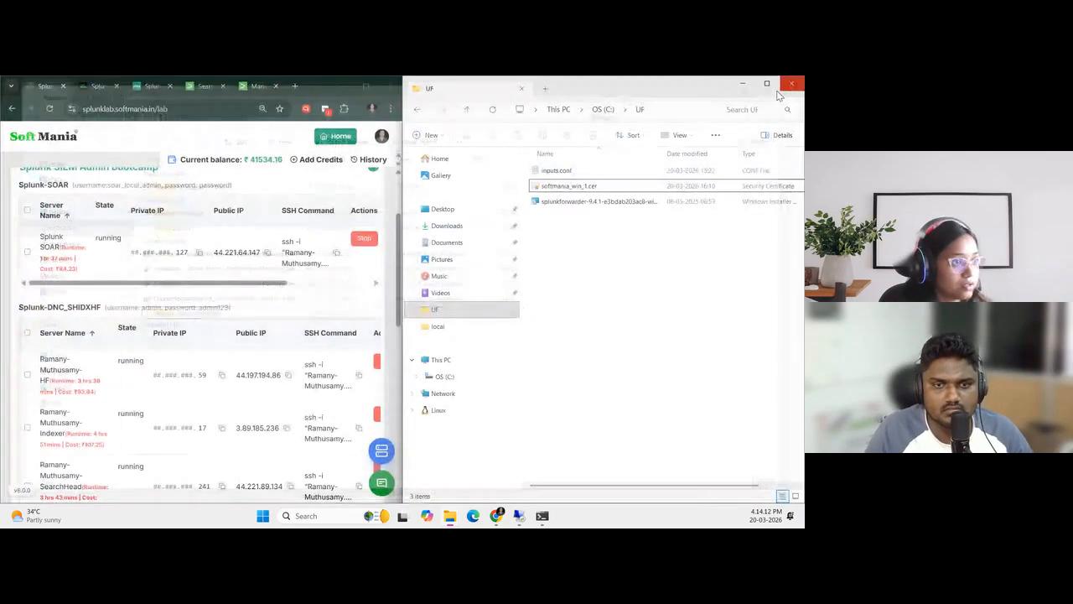
Rerun the scp command from C:\UF to upload softmania_win_1.cer to the SOAR server's /tmp/ directory
left_click(541, 516)
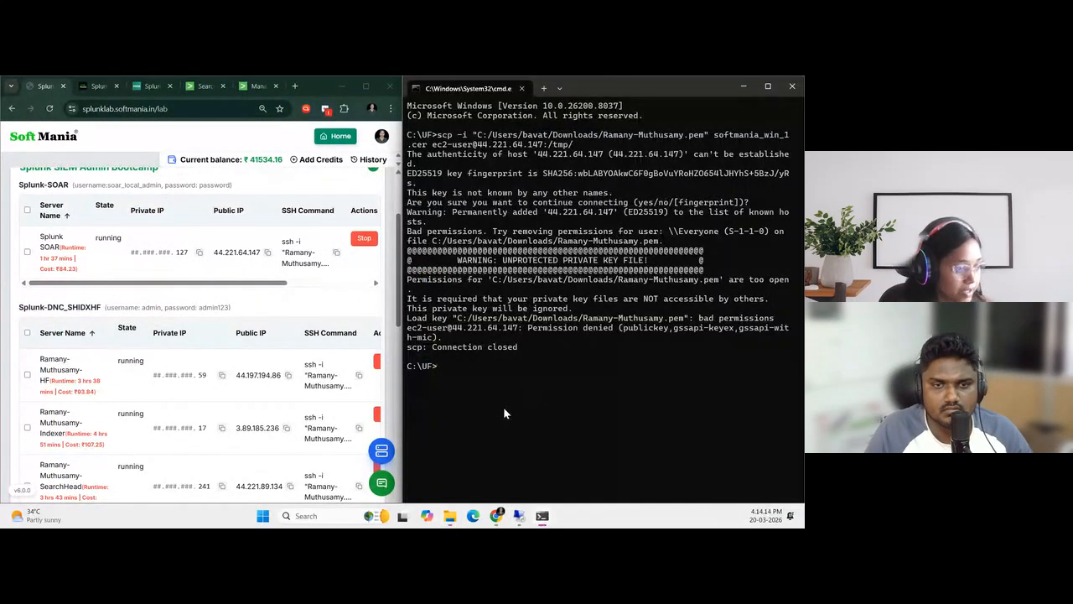
key("Up")
key("Return")
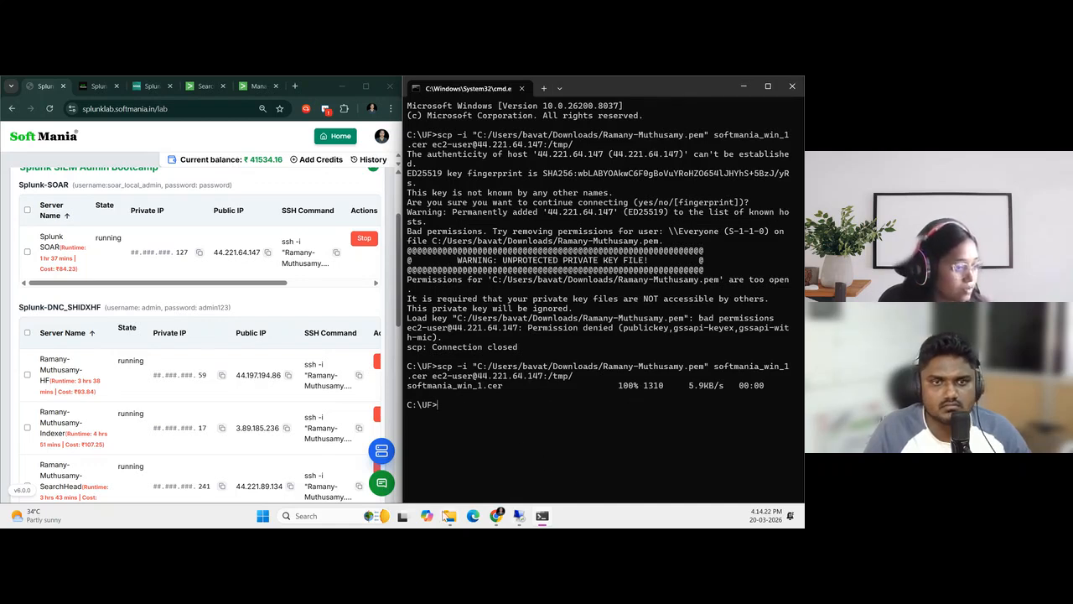
Copy the Splunk SOAR server's SSH command from the lab page
mouse_move(552, 503)
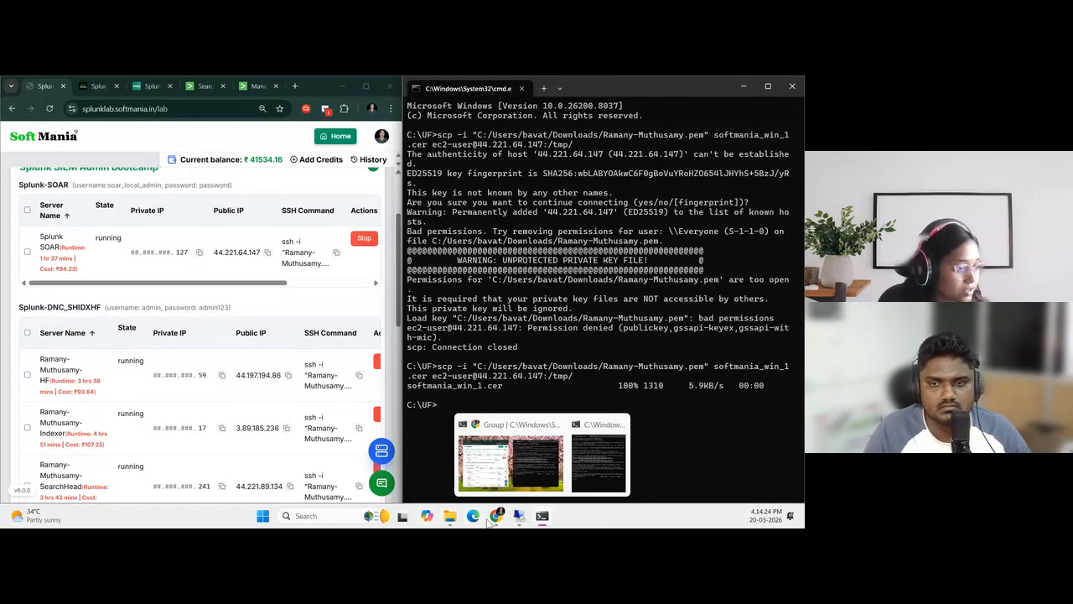
scroll(149, 304, "down", 1)
scroll(262, 280, "up", 1)
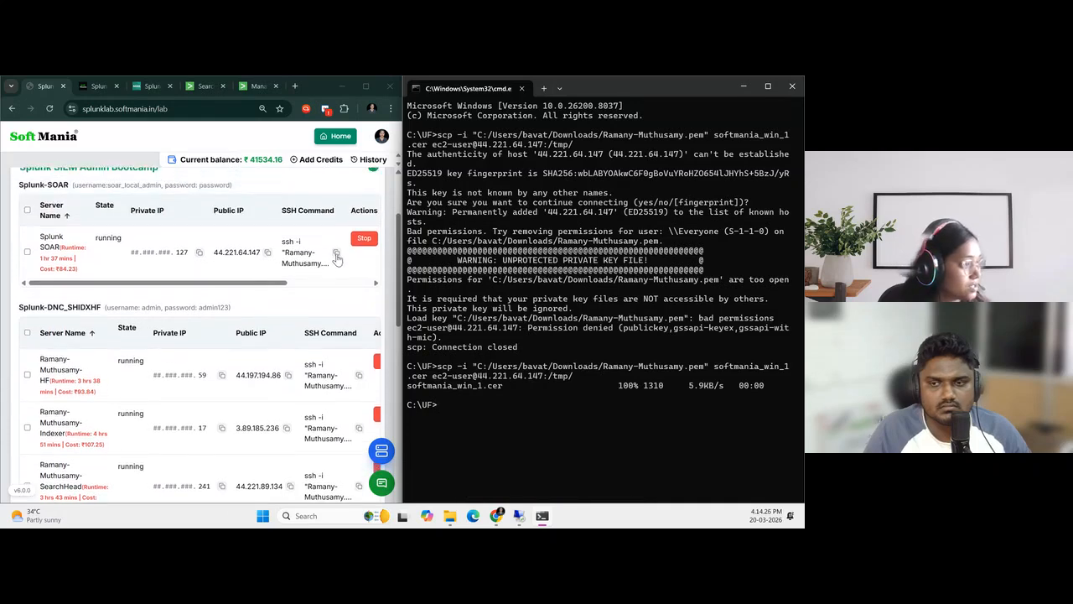
left_click(334, 255)
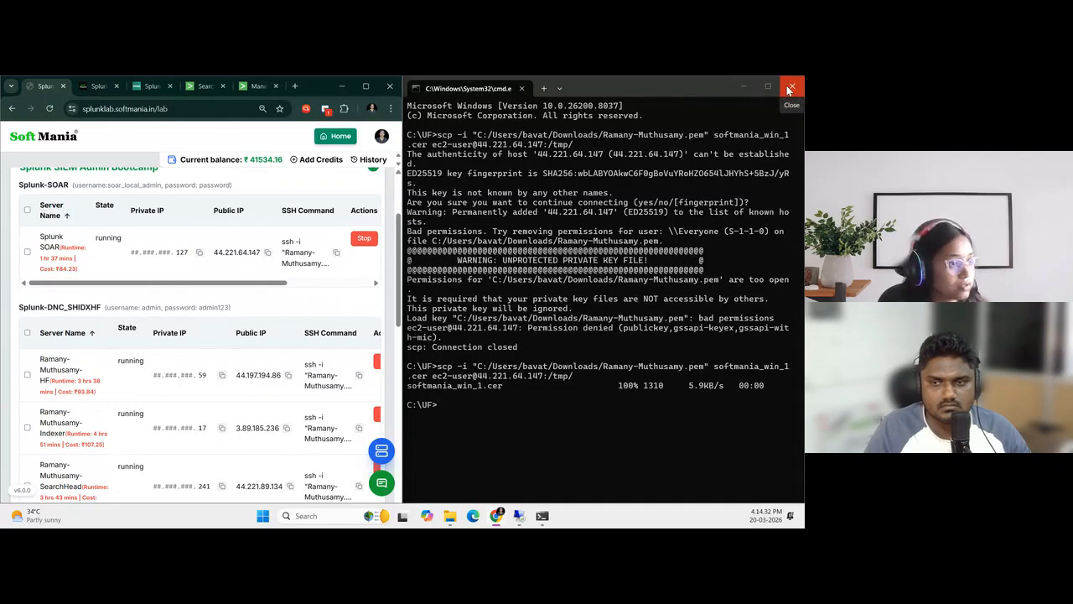
Switch to MobaXterm by launching it from the Windows search and maximize its local terminal window
left_click(301, 518)
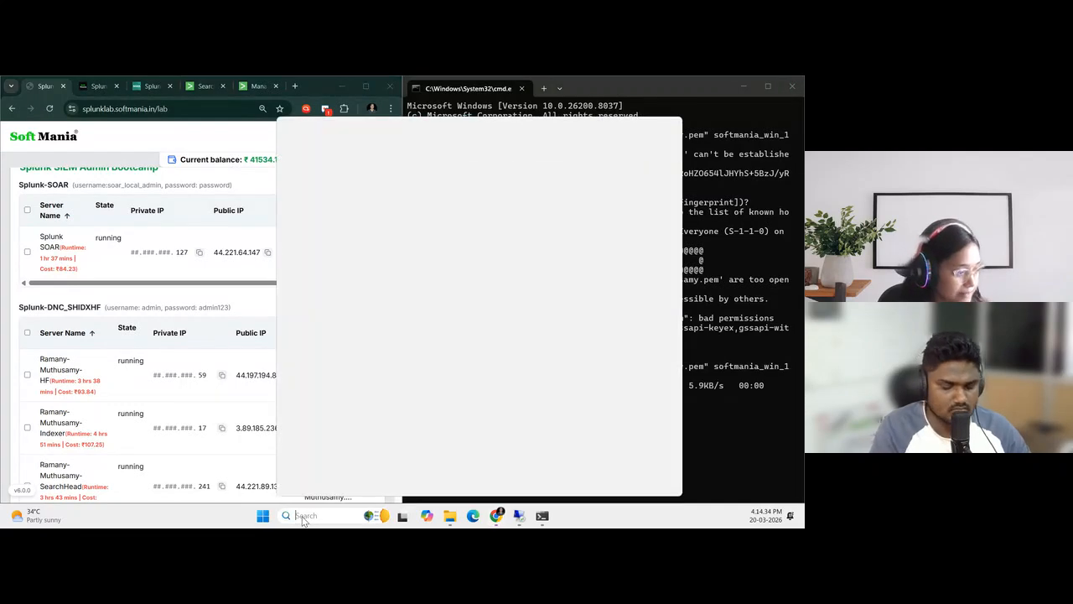
type("moba")
key("Return")
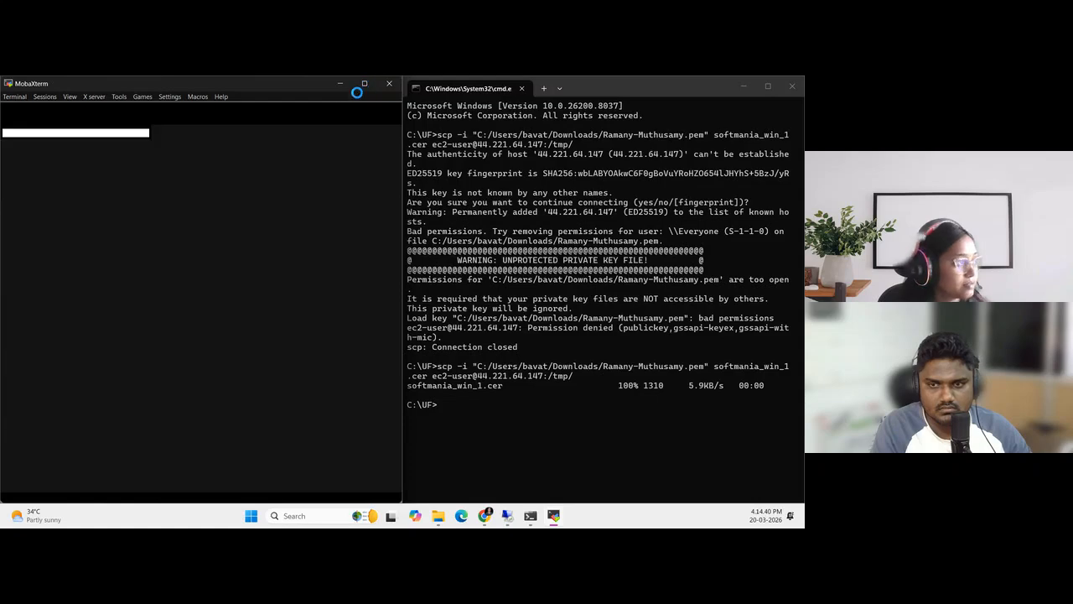
left_click(104, 347)
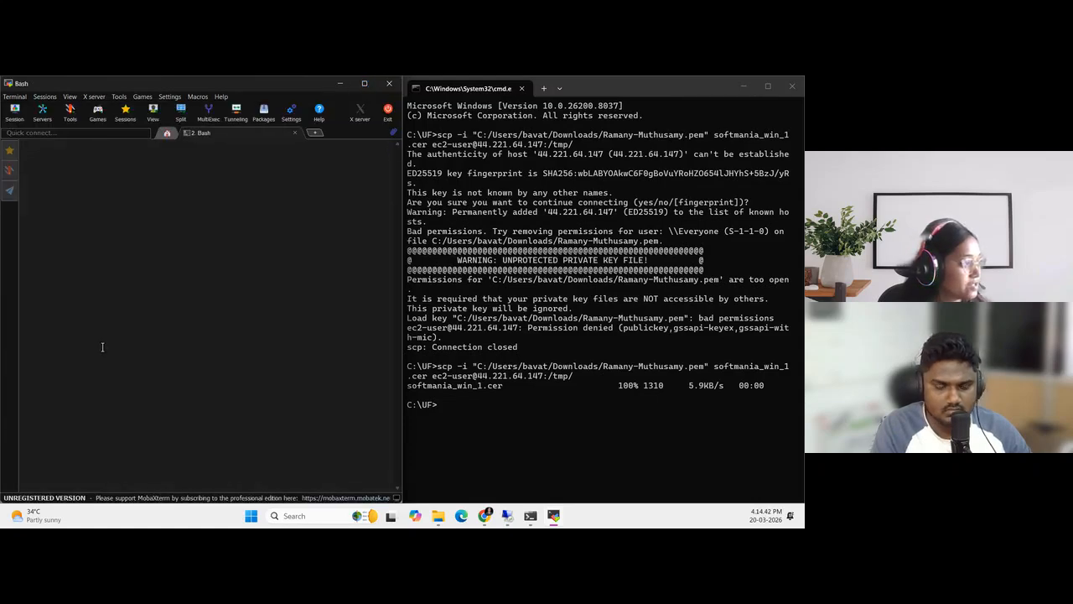
left_click(369, 85)
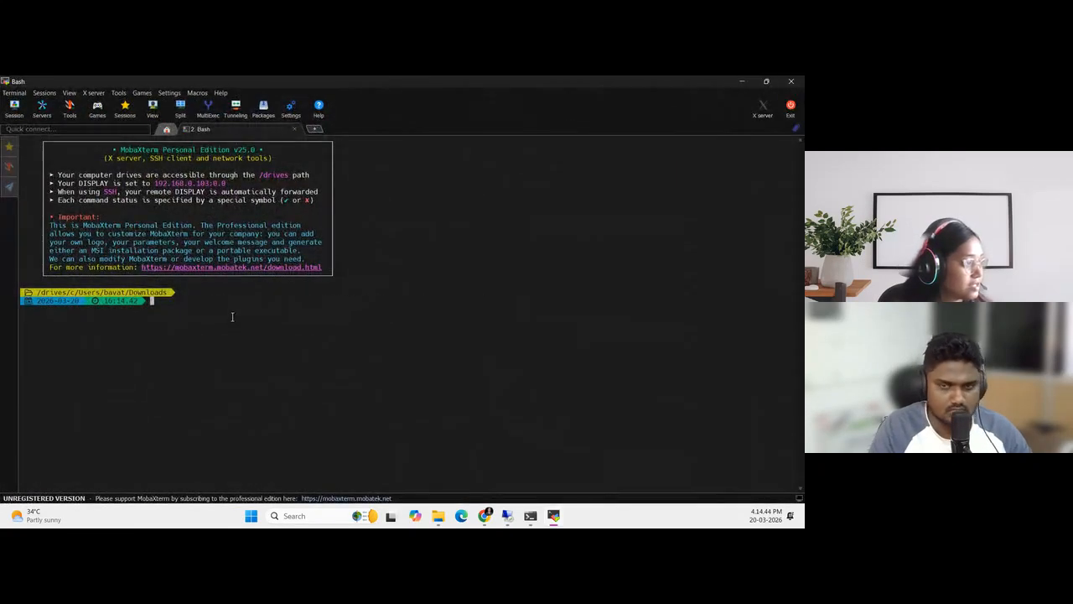
Connect to the SOAR server with the copied SSH command, accept the host key with yes, and enlarge the terminal text
right_click(233, 317)
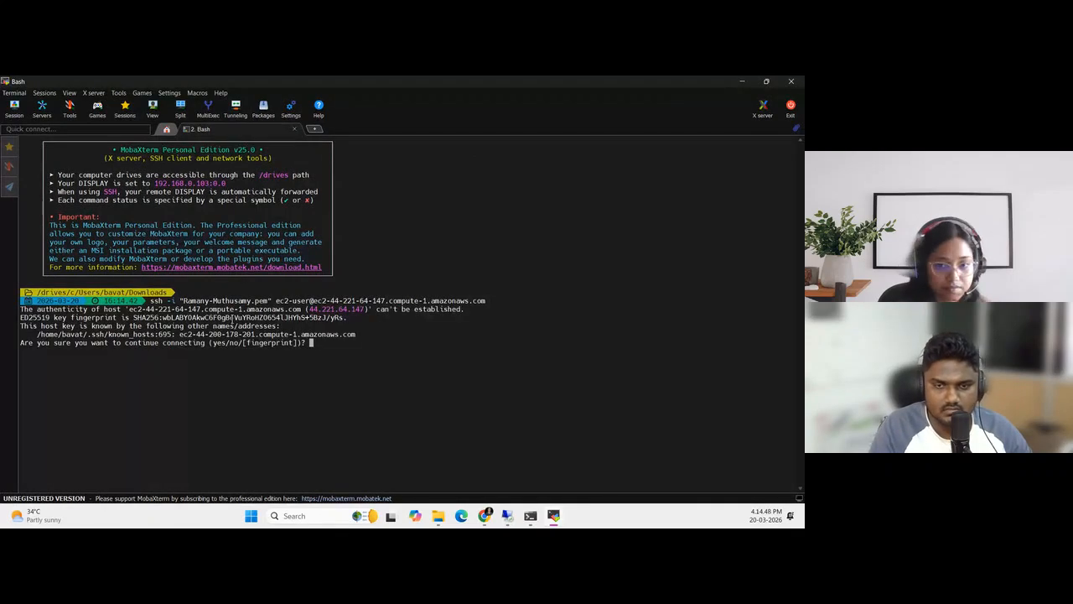
type("es")
key("Return")
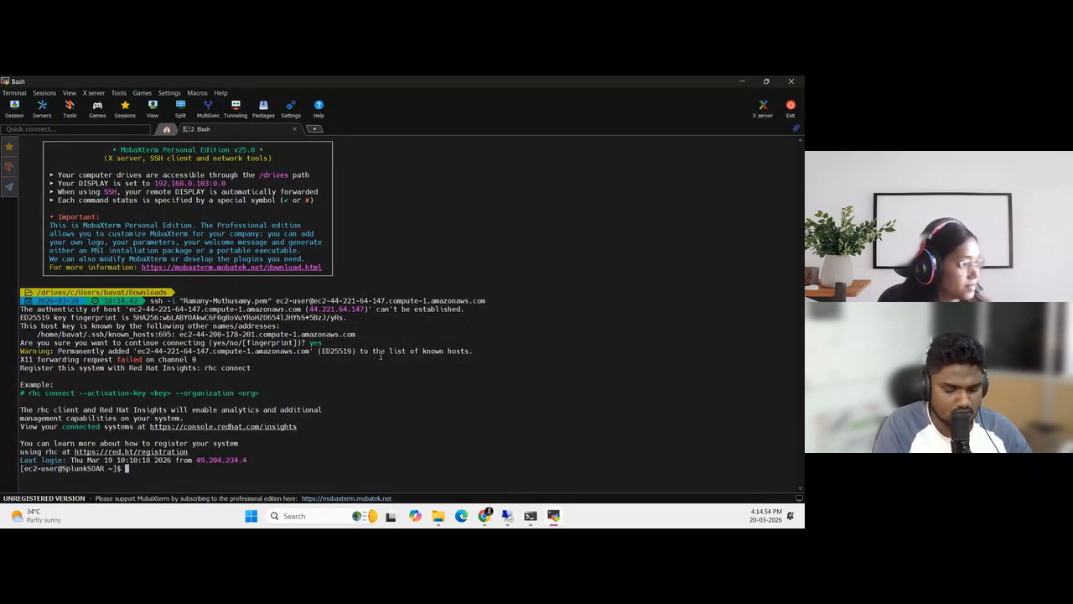
scroll(419, 435, "up", 3)
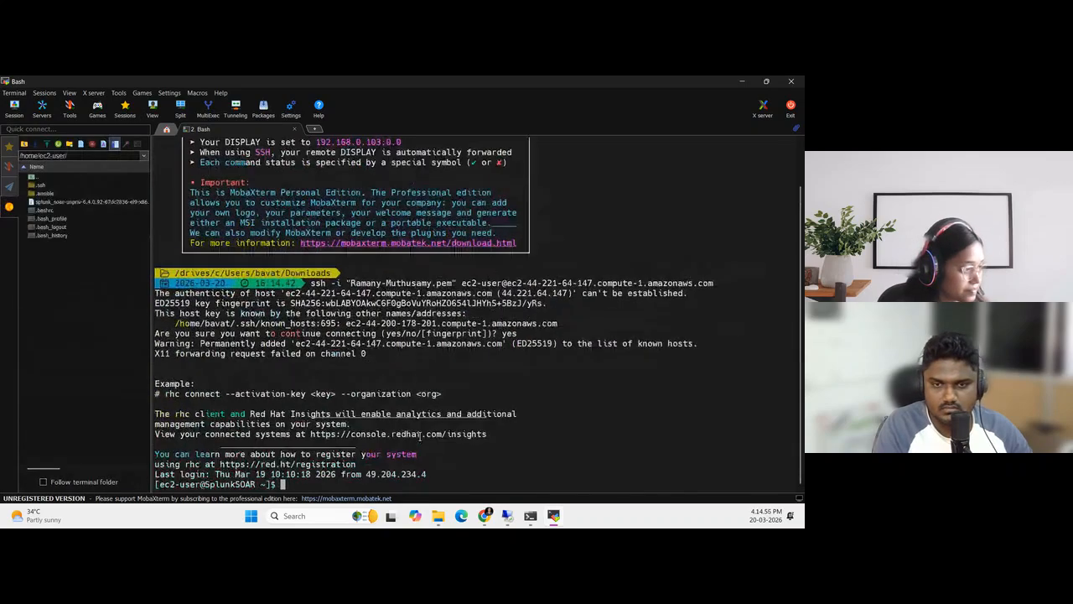
scroll(420, 436, "up", 1)
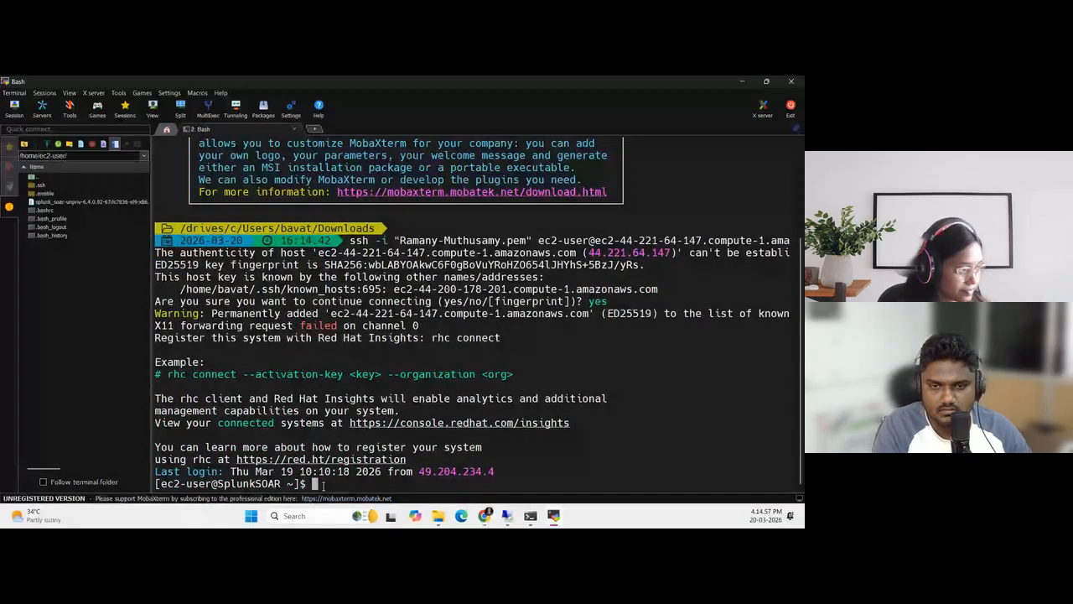
Collapse the terminal's file browser, place MobaXterm beside the integration guide, and show the guide's Step 8 on importing the certificate
left_click(9, 207)
key("super+Right")
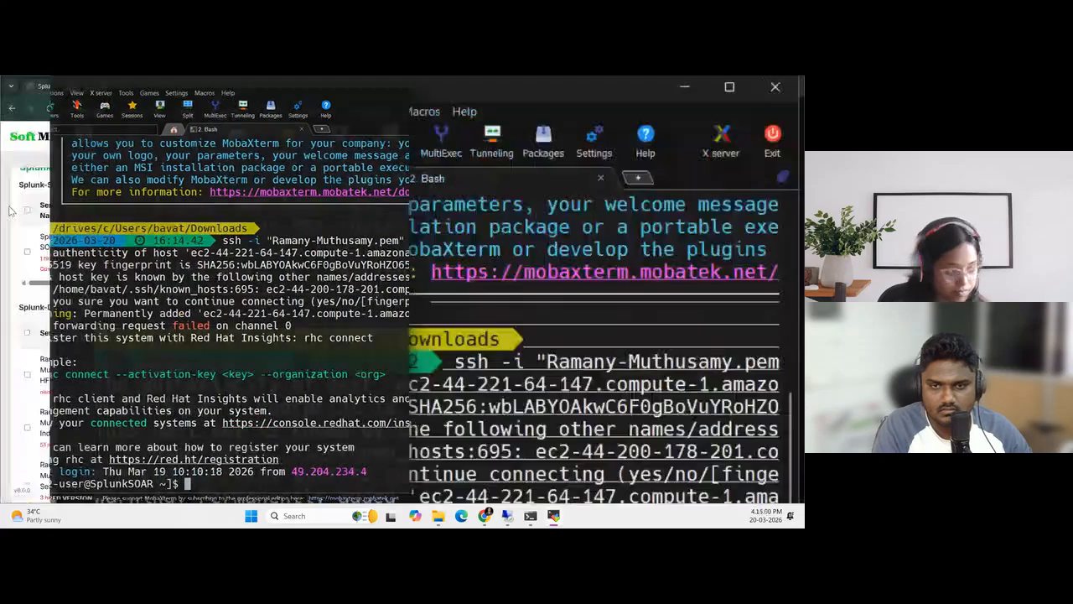
left_click(93, 87)
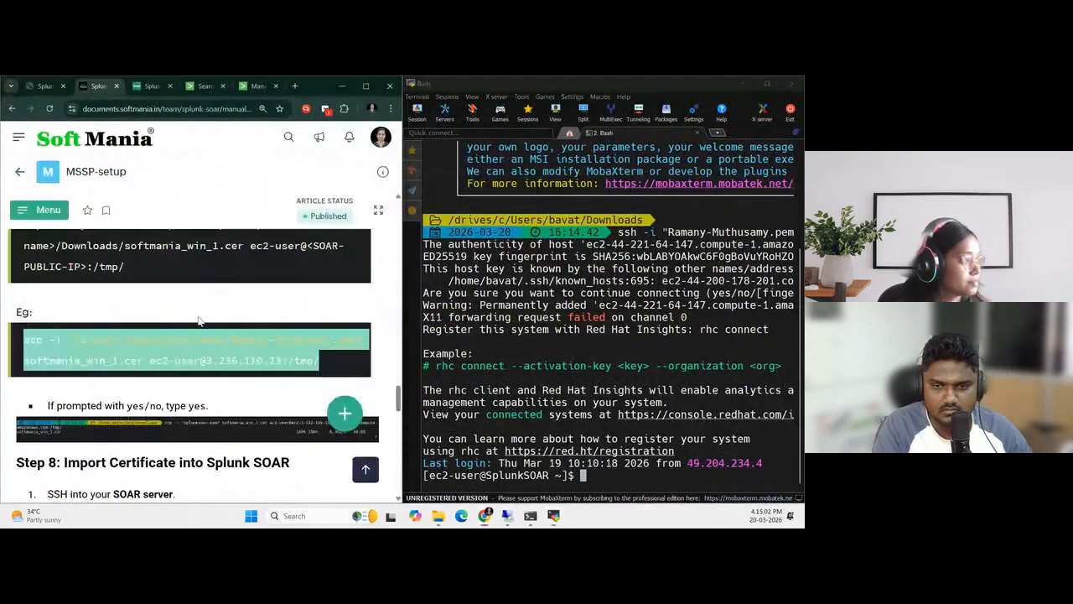
scroll(255, 379, "down", 1)
scroll(376, 381, "down", 1)
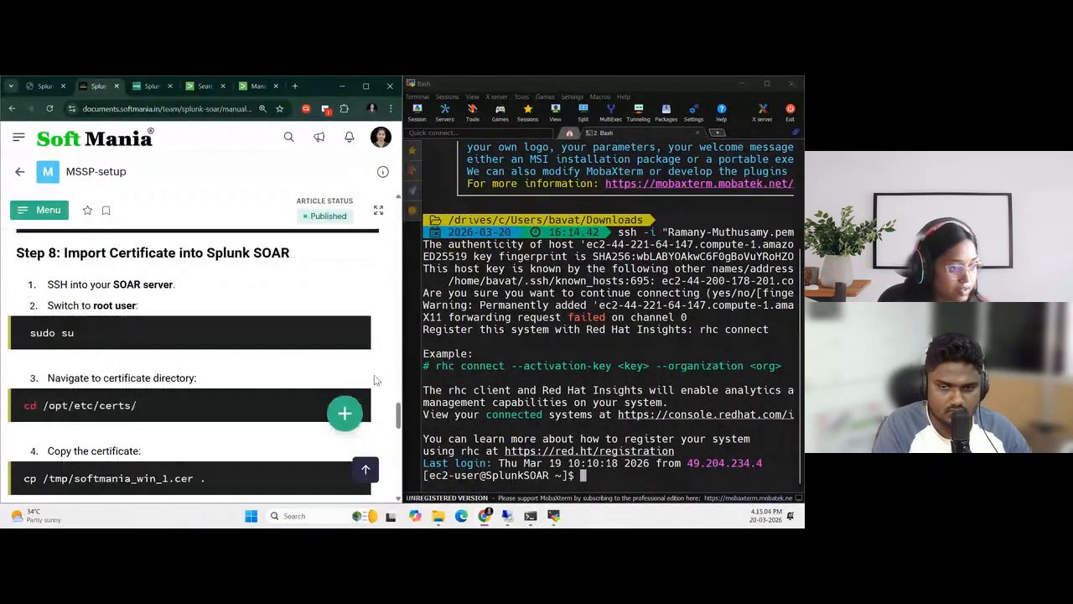
Go to /tmp on the SOAR server and list its contents with ll to check for softmania_win_1.cer
left_click(594, 475)
type("cd /tmp")
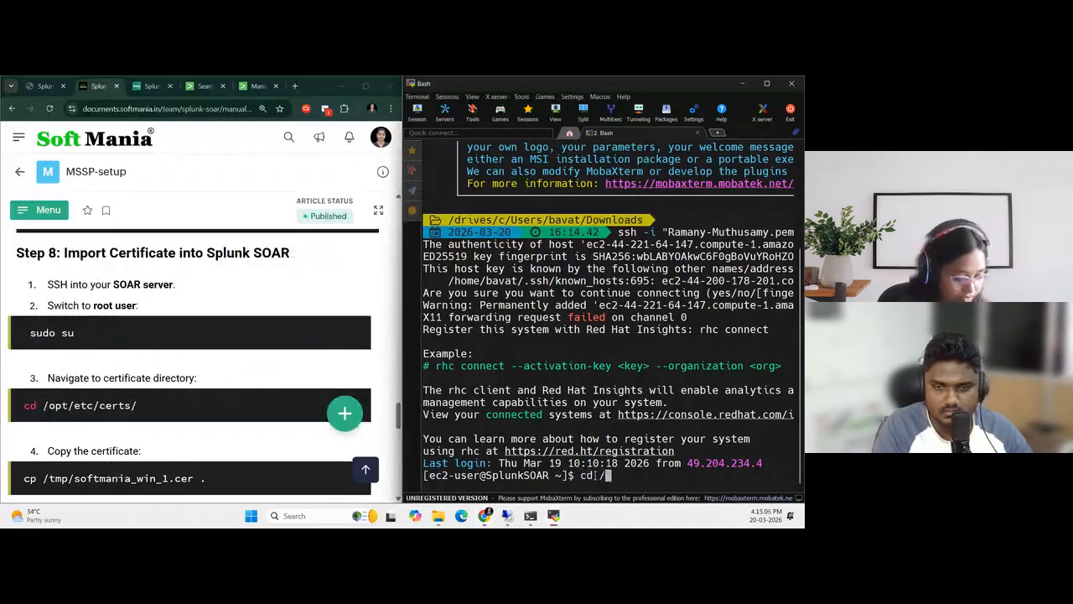
key("Return")
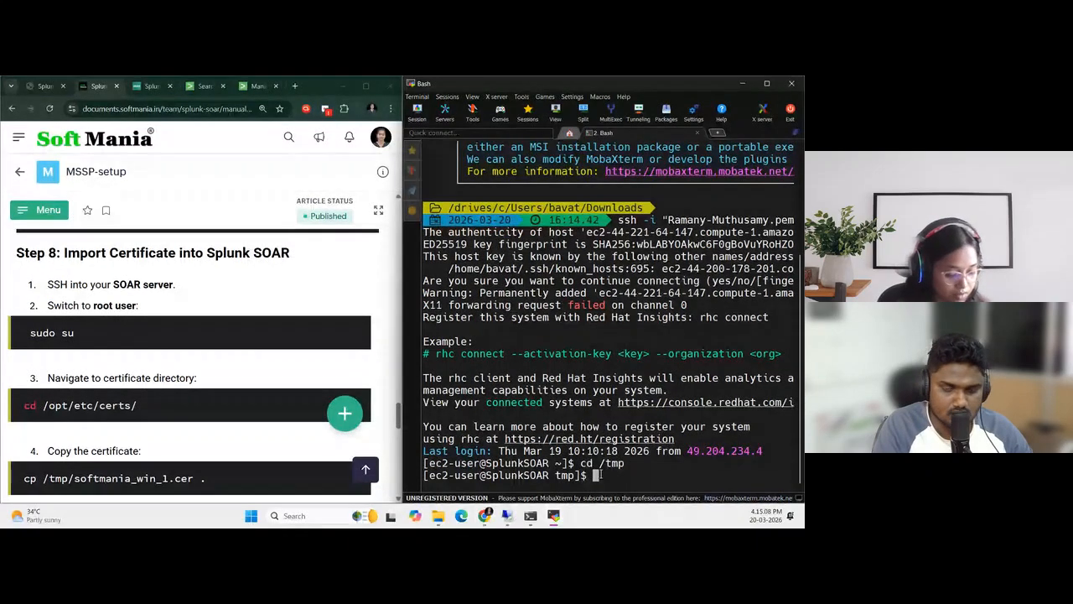
type("ll")
key("Return")
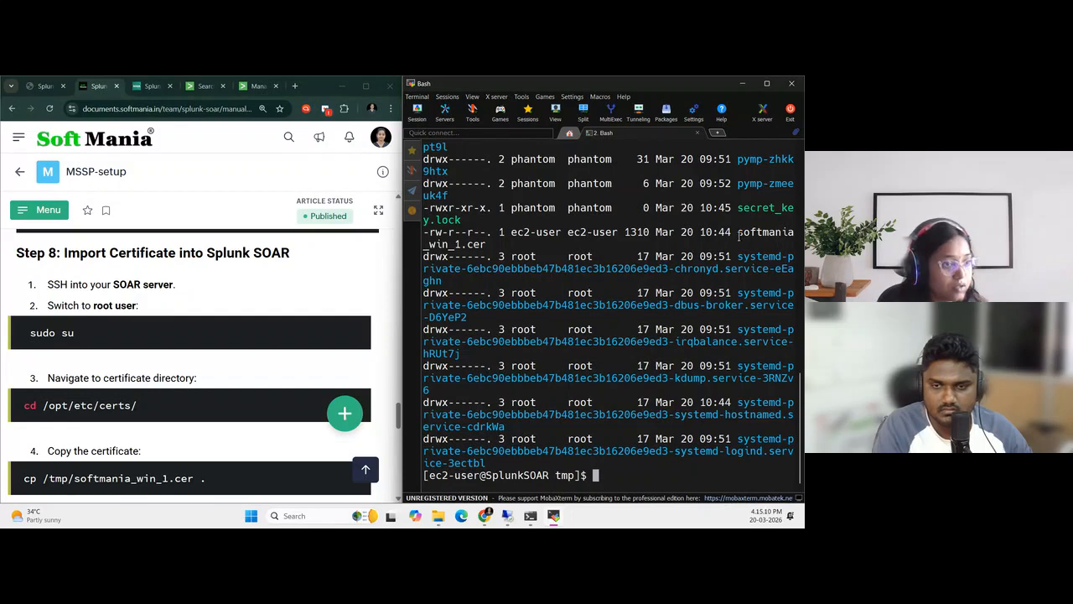
Switch to the root user on the SOAR server with sudo su and clear the terminal
left_click_drag(739, 232, 491, 244)
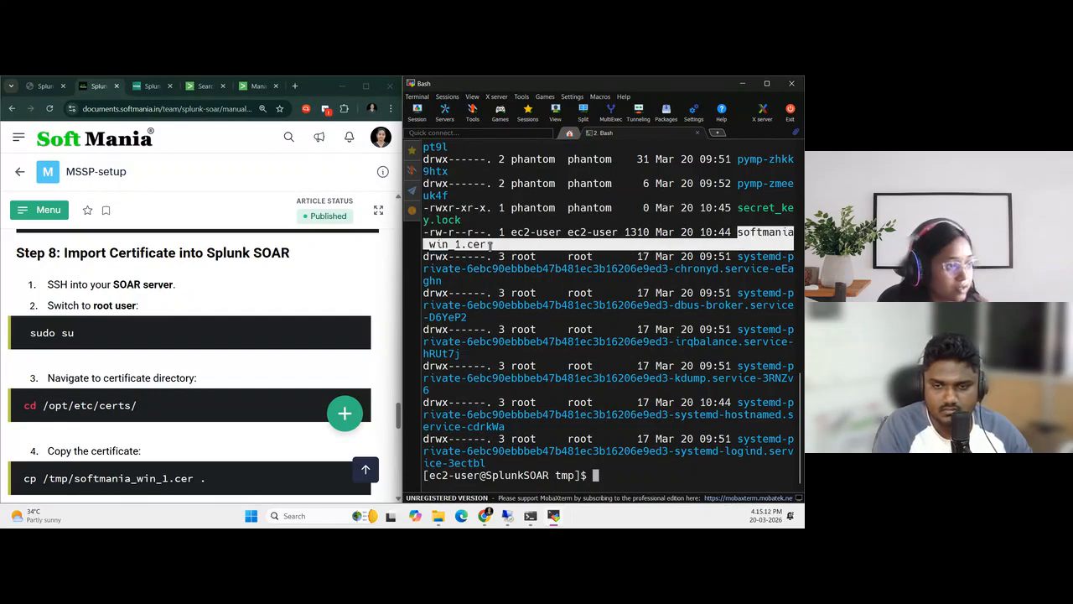
left_click(584, 476)
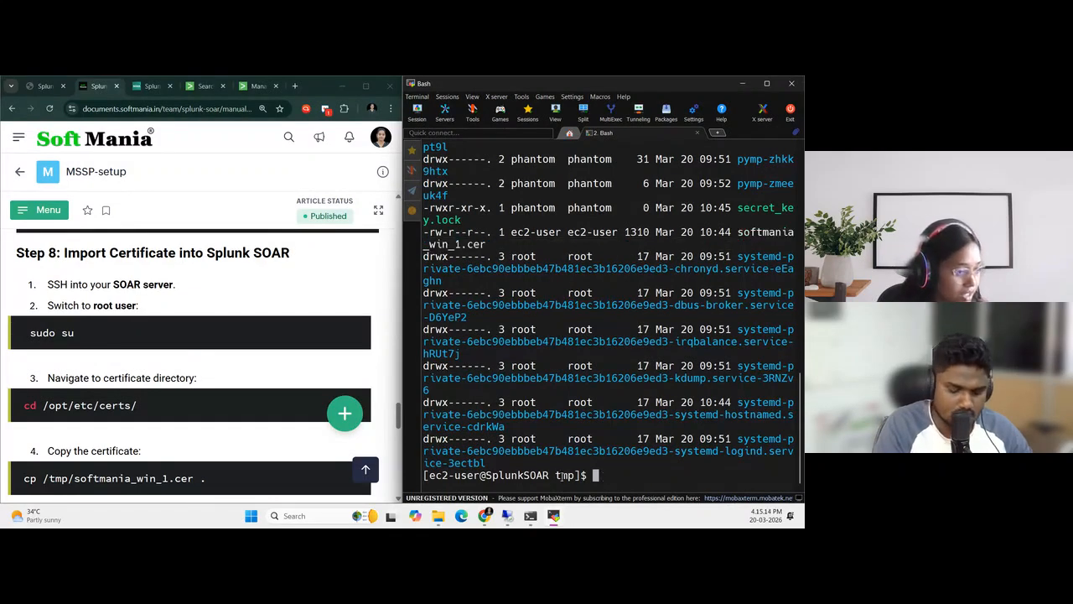
type("sudo su")
key("Return")
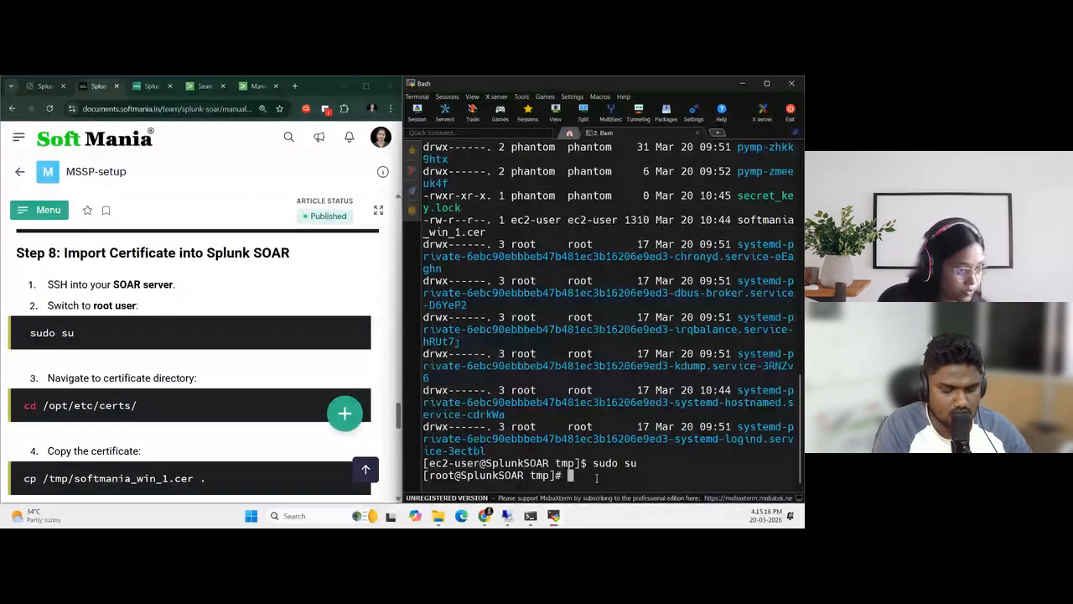
type("clear")
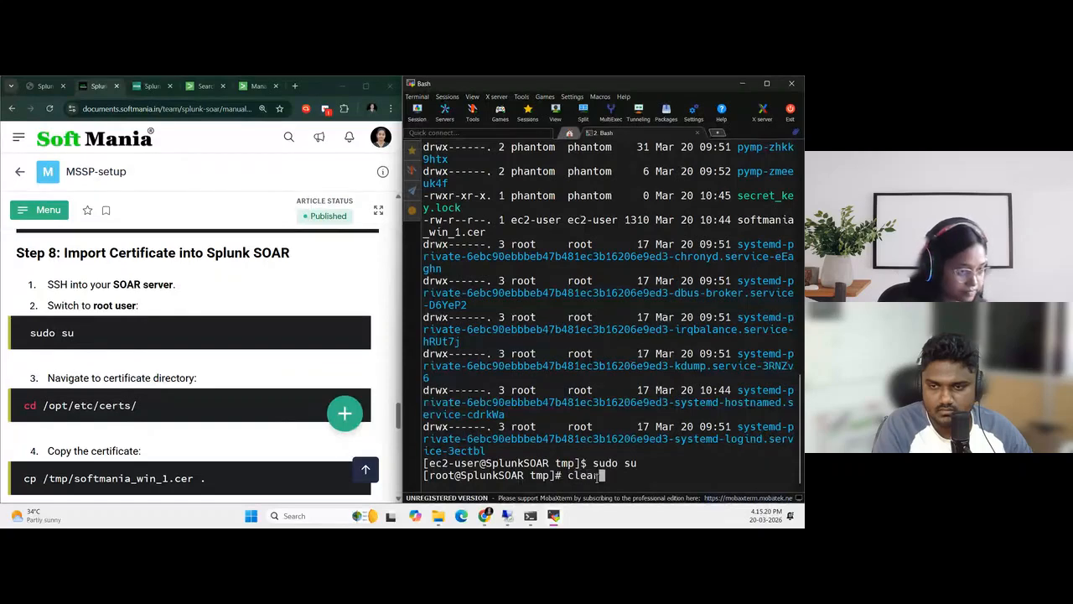
key("Return")
Change to the SOAR certificate directory with the guide's command cd /opt/etc/certs/
scroll(154, 299, "down", 2)
left_click_drag(18, 301, 148, 309)
key("ctrl+c")
left_click(604, 156)
right_click(605, 156)
key("Return")
Copy /tmp/softmania_win_1.cer into the certs directory with the guide's cp command and list the directory with ll
scroll(122, 361, "down", 1)
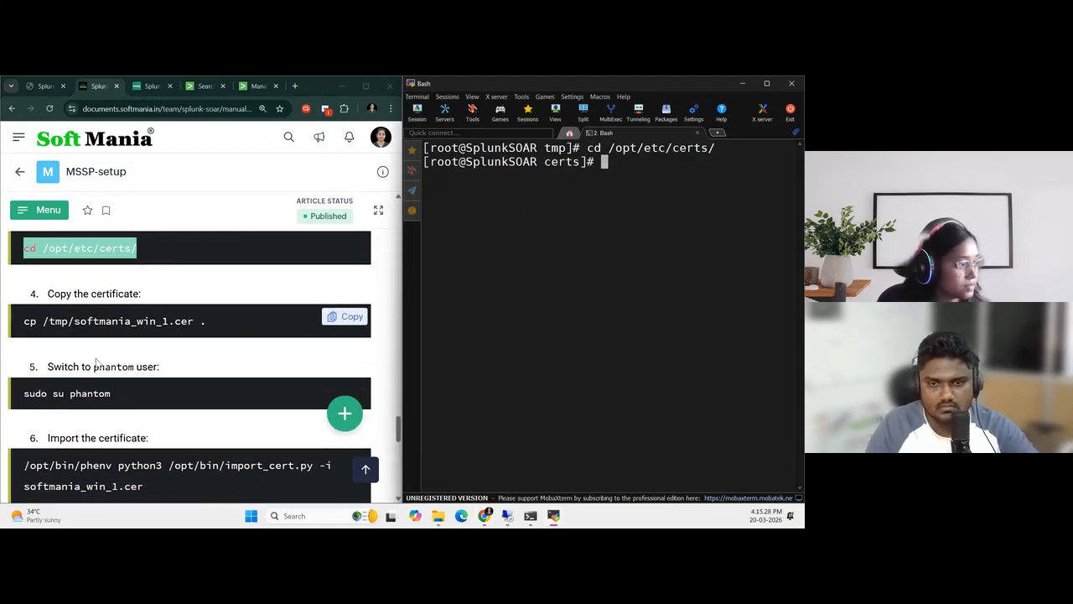
left_click(23, 325)
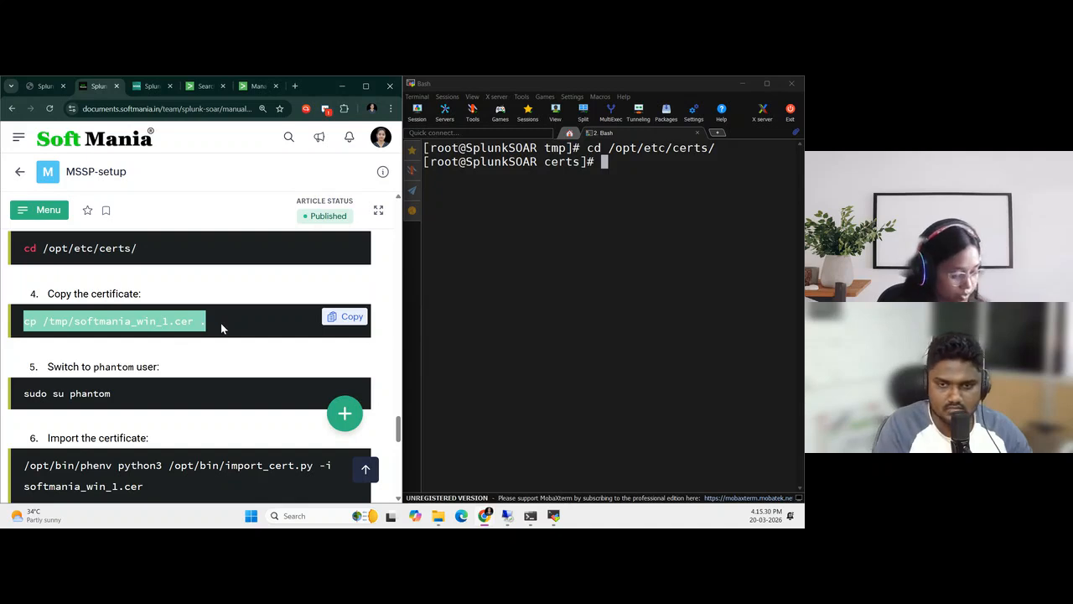
right_click(615, 172)
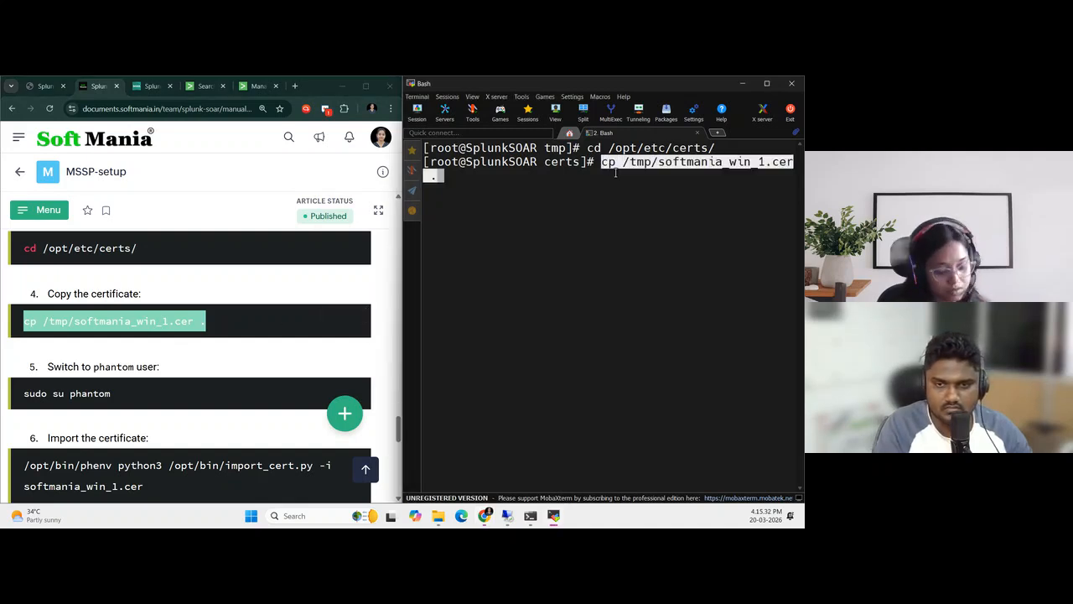
key("Return")
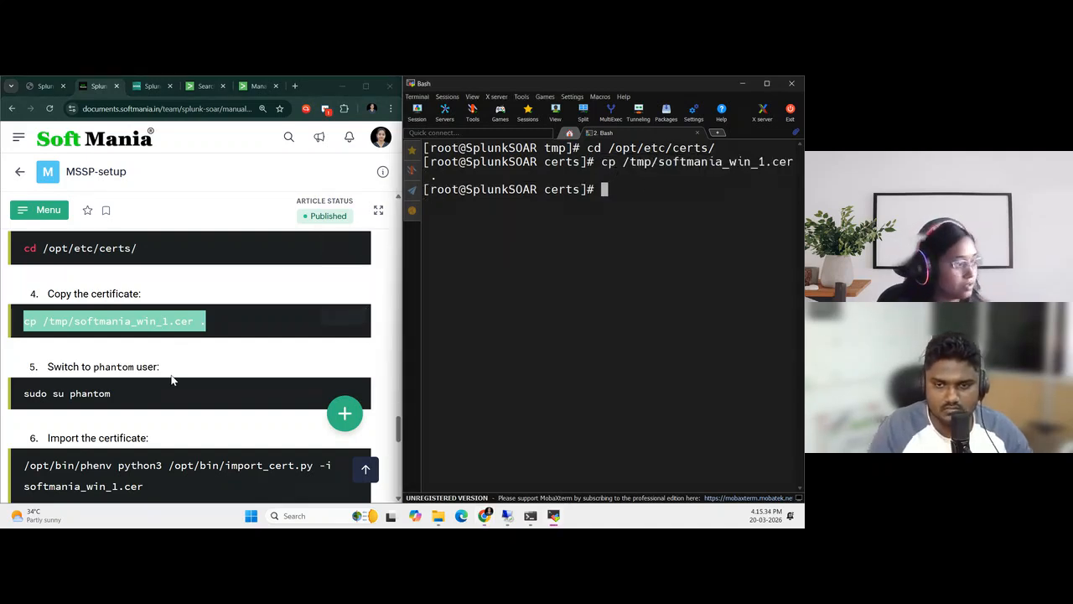
scroll(173, 378, "down", 2)
type("ll")
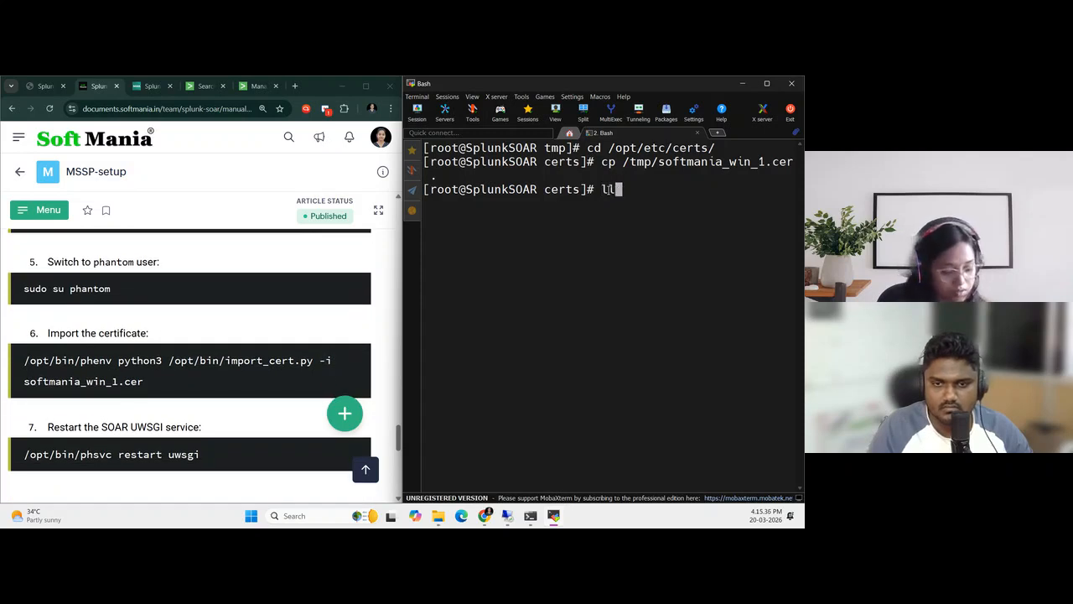
key("Return")
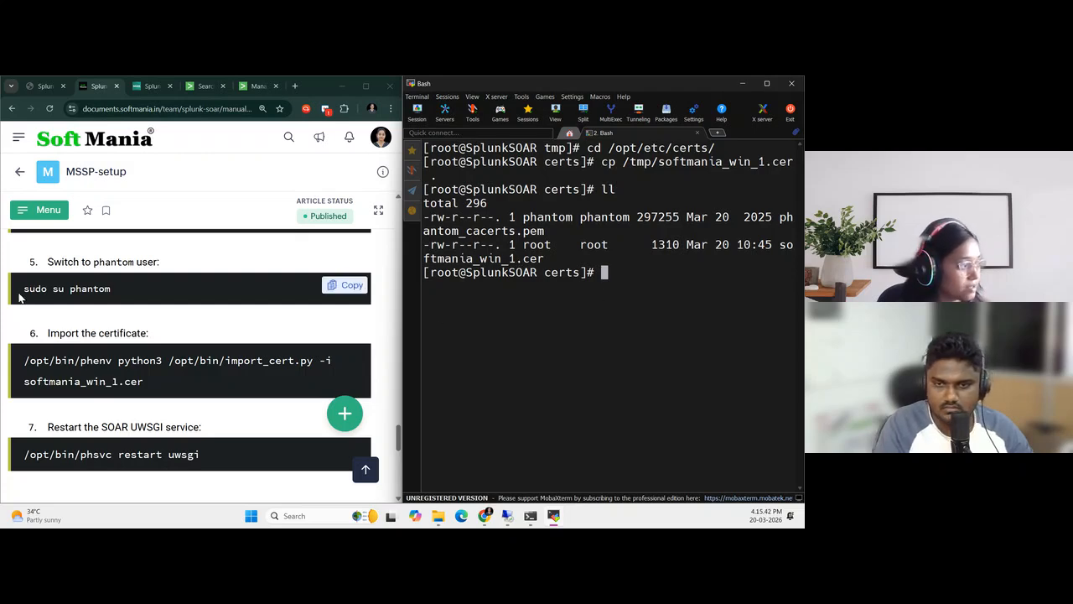
Switch to the phantom user with sudo su phantom and import softmania_win_1.cer using the guide's phenv python3 import_cert.py command
left_click_drag(18, 293, 178, 288)
right_click(618, 268)
key("Return")
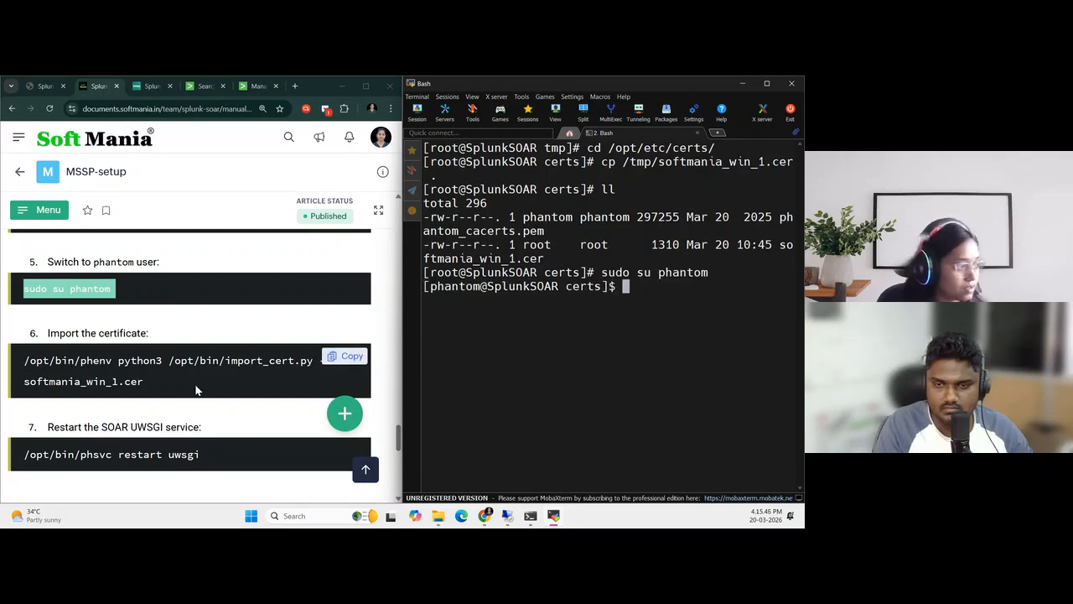
scroll(195, 387, "down", 1)
left_click(331, 307)
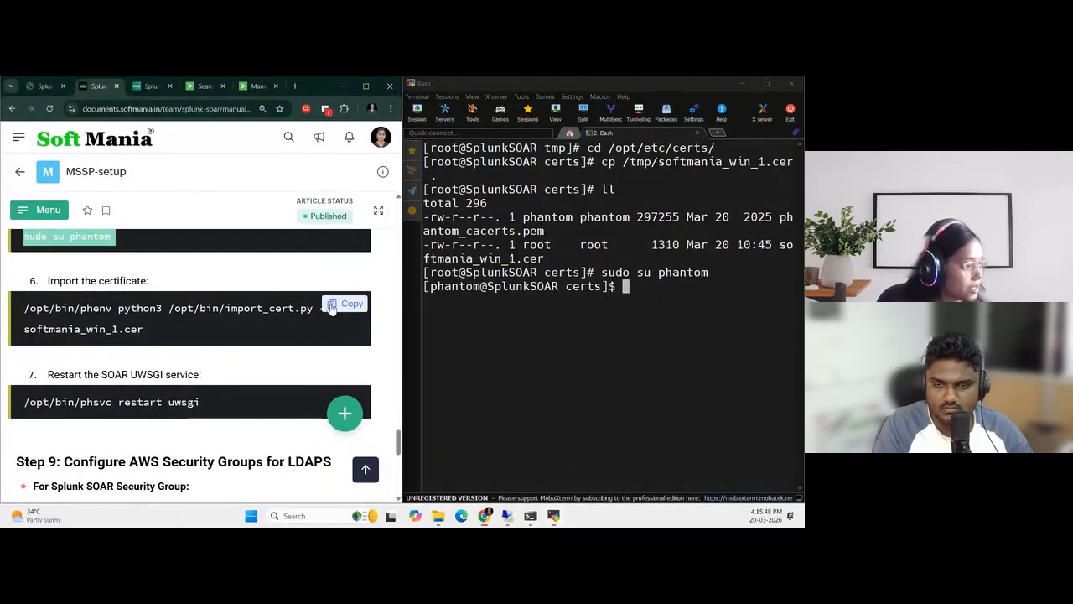
right_click(664, 292)
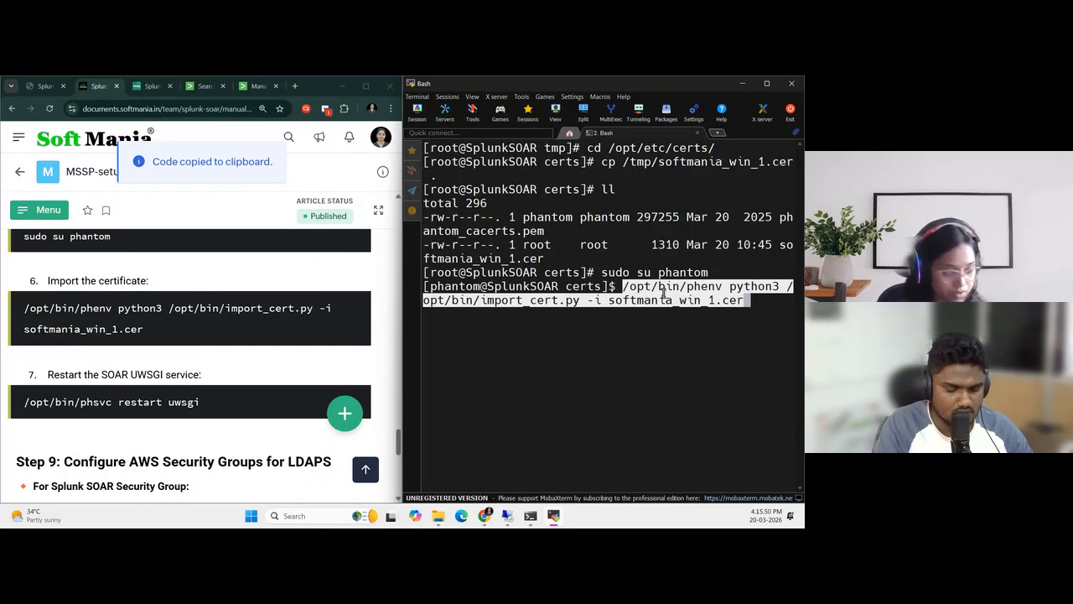
key("Return")
Restart the SOAR uWSGI service with /opt/bin/phsvc restart uwsgi
scroll(299, 367, "down", 1)
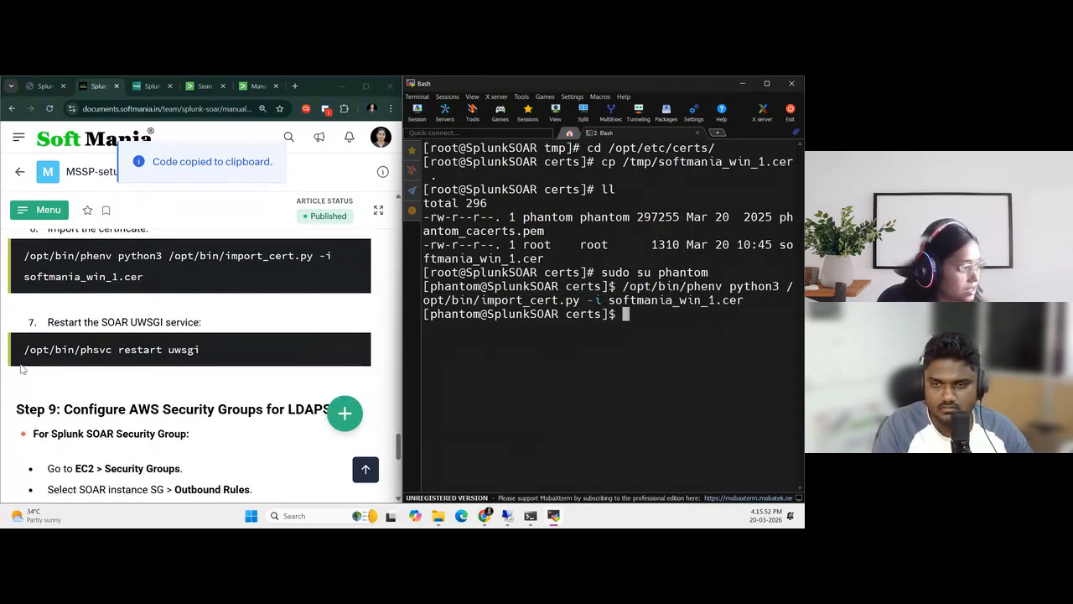
triple_click(285, 363)
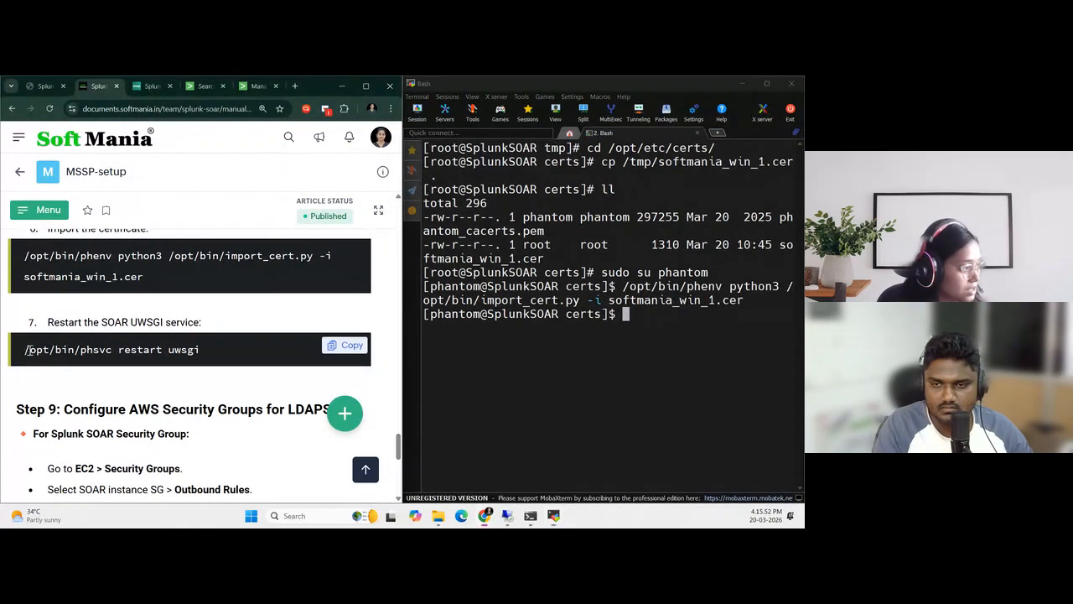
right_click(647, 316)
key("Return")
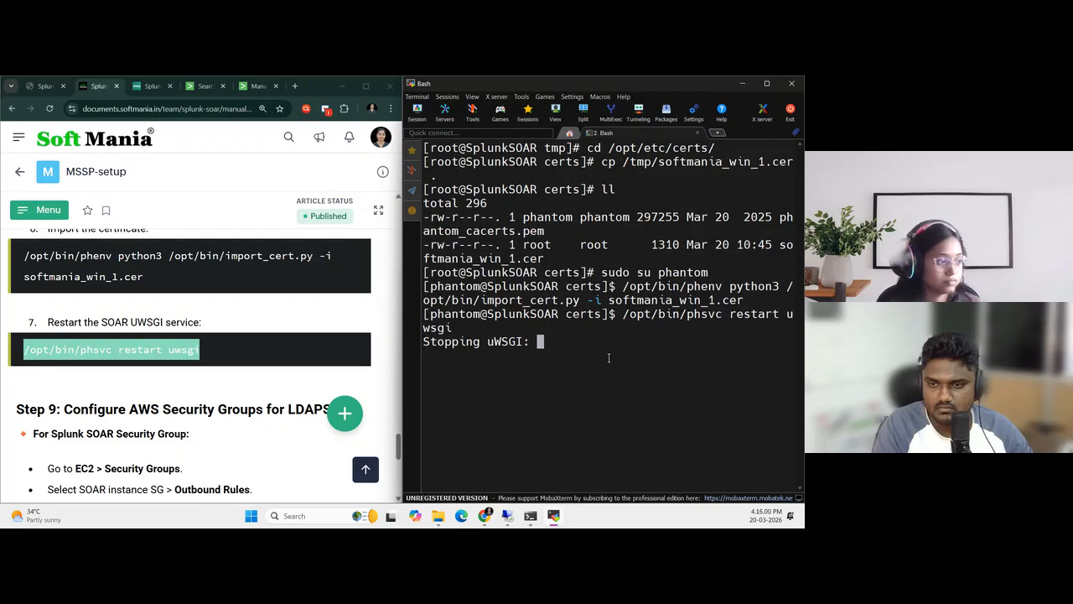
Read the guide's Step 9 on the LDAPS security group rules for the Splunk SOAR and Windows servers
scroll(148, 371, "down", 3)
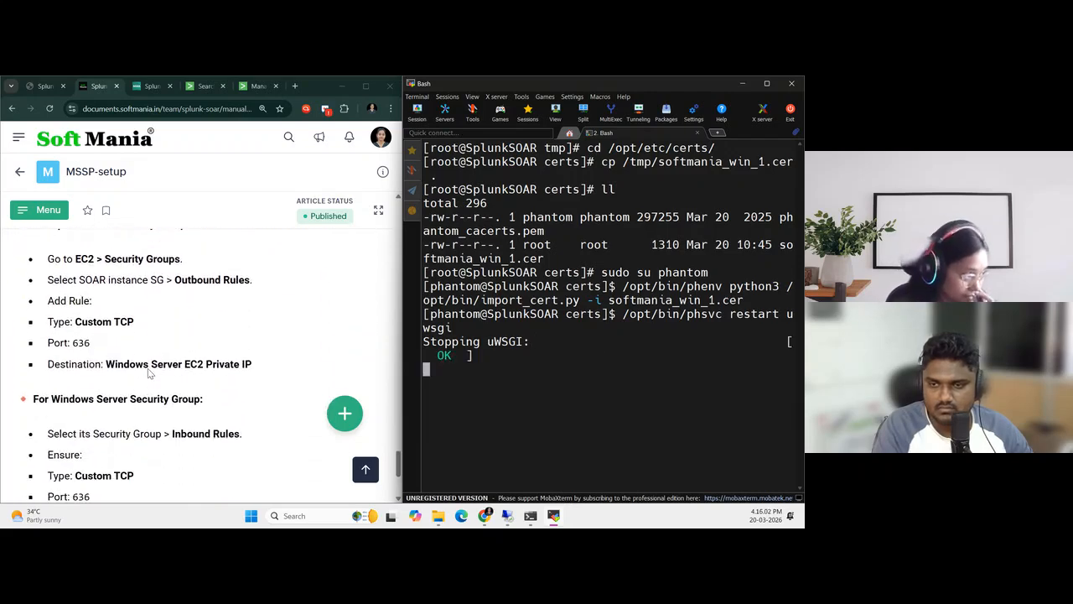
scroll(154, 369, "up", 2)
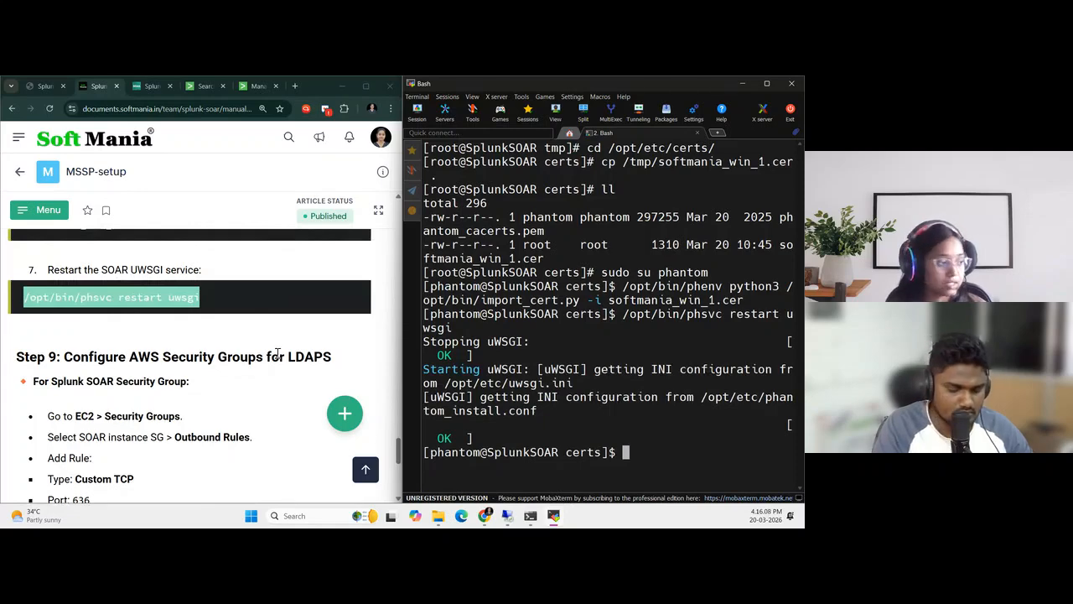
scroll(214, 370, "down", 2)
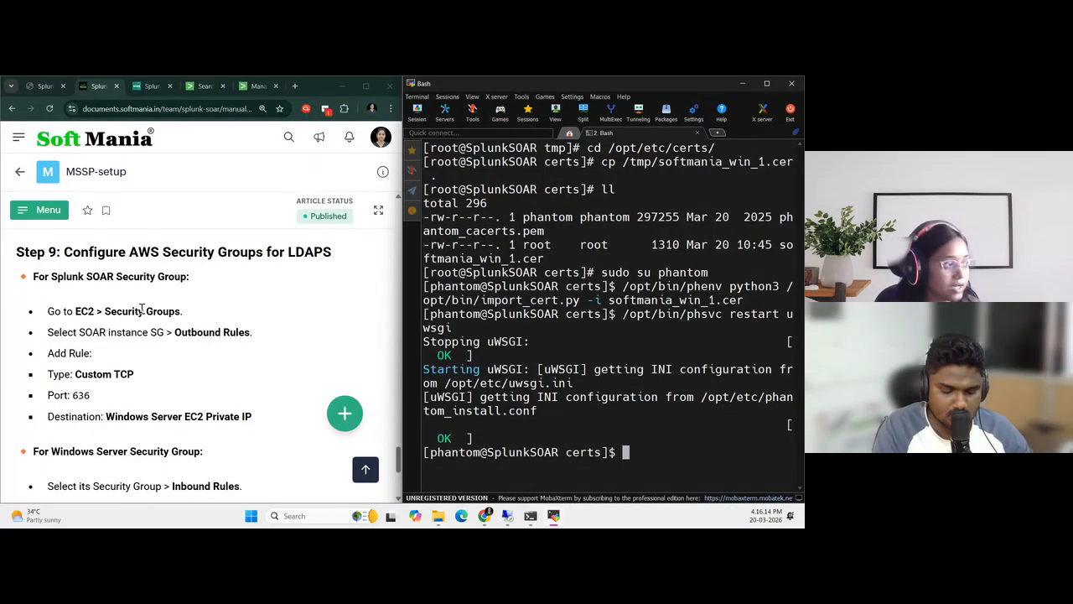
left_click_drag(78, 277, 285, 281)
scroll(177, 346, "down", 1)
left_click_drag(74, 347, 131, 351)
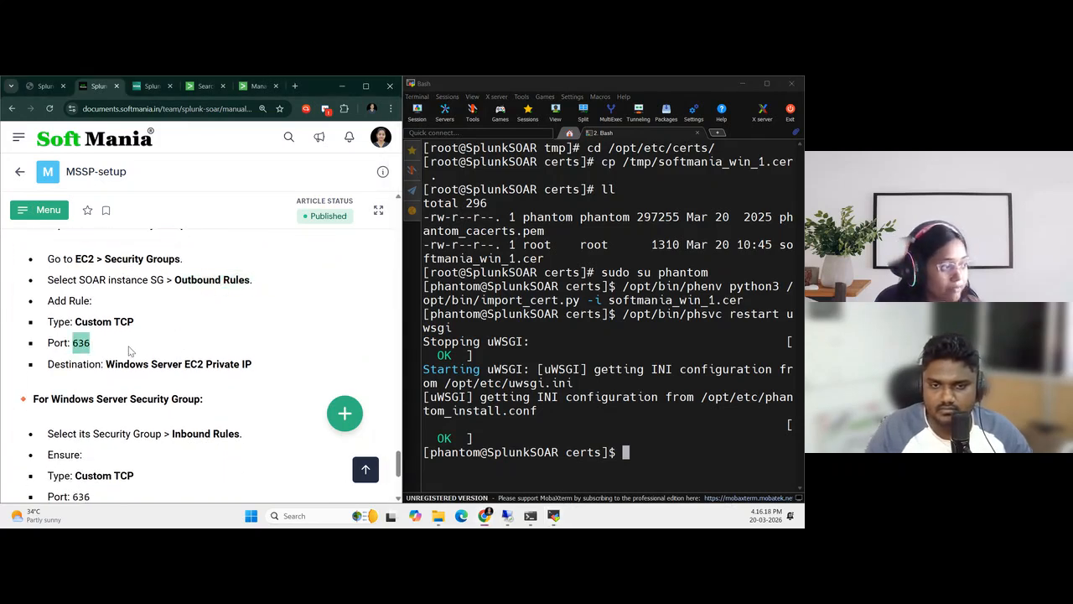
scroll(144, 358, "down", 3)
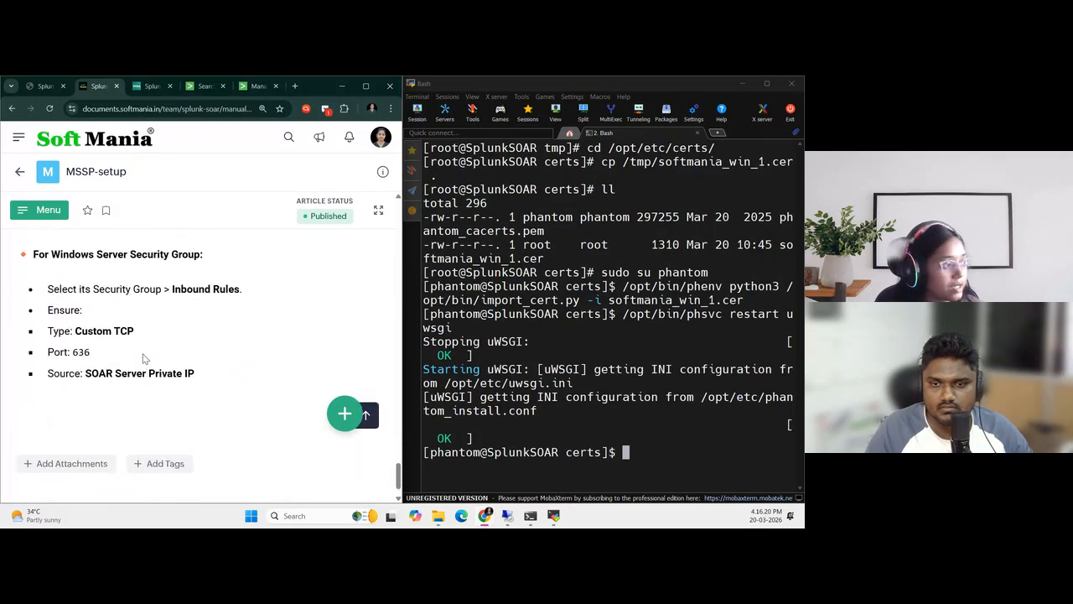
scroll(143, 352, "up", 1)
left_click_drag(95, 295, 244, 299)
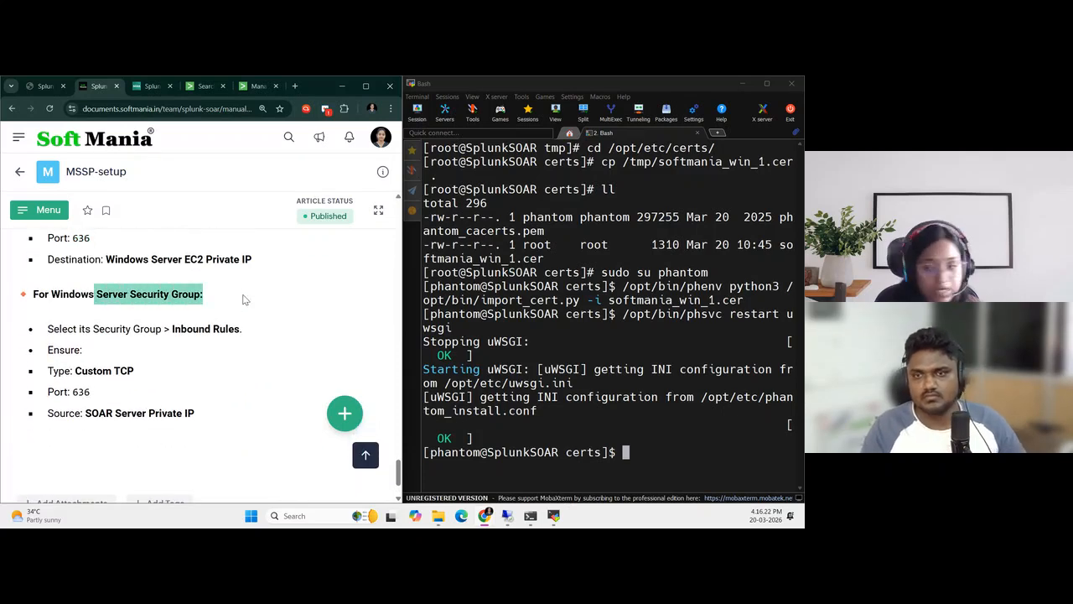
left_click_drag(74, 392, 104, 396)
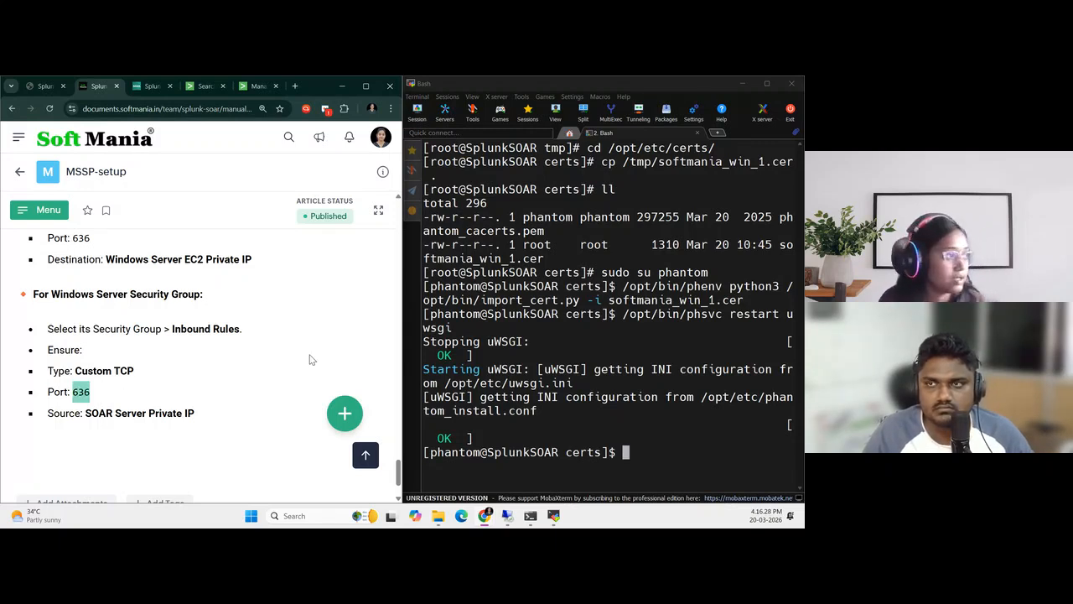
Switch to the lab server manager, review the Splunk SOAR server's outbound security group rules, and close them without saving
left_click(40, 87)
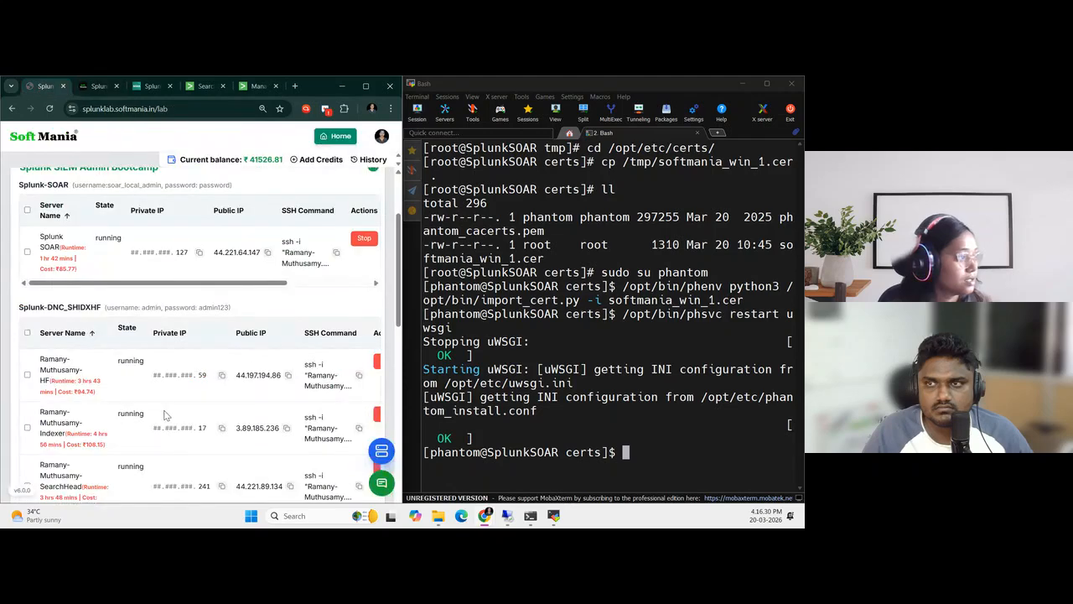
scroll(111, 395, "down", 2)
scroll(111, 396, "up", 2)
scroll(110, 393, "up", 1)
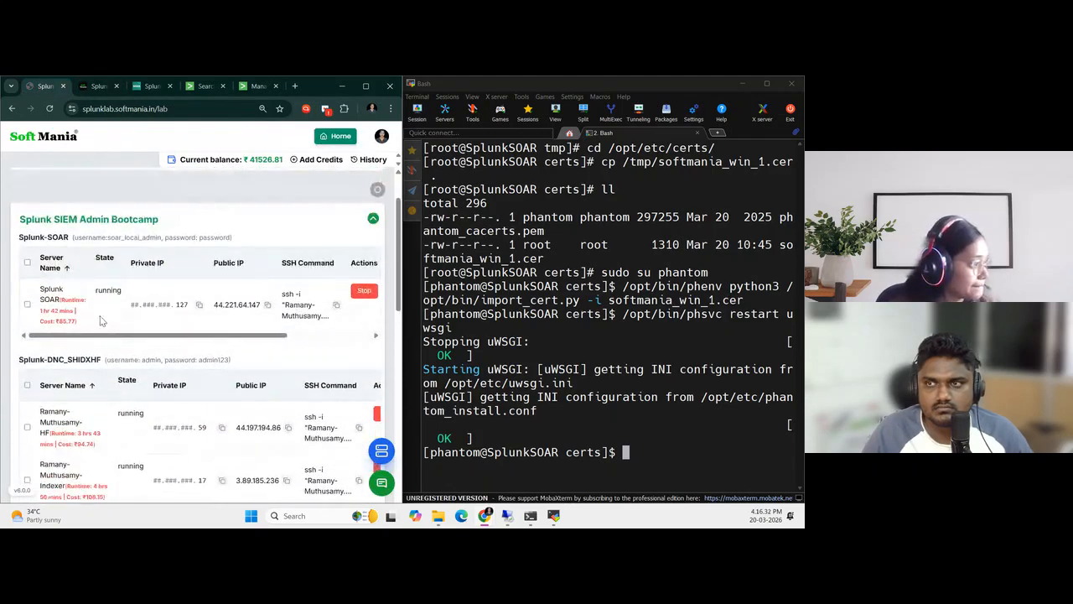
left_click_drag(123, 336, 248, 336)
left_click(351, 307)
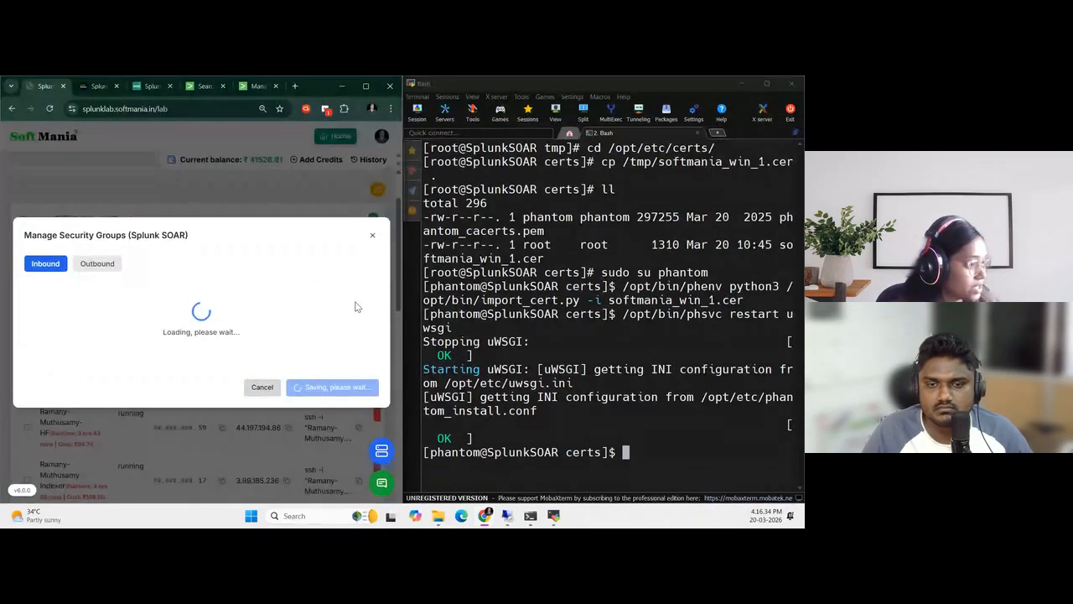
left_click(105, 267)
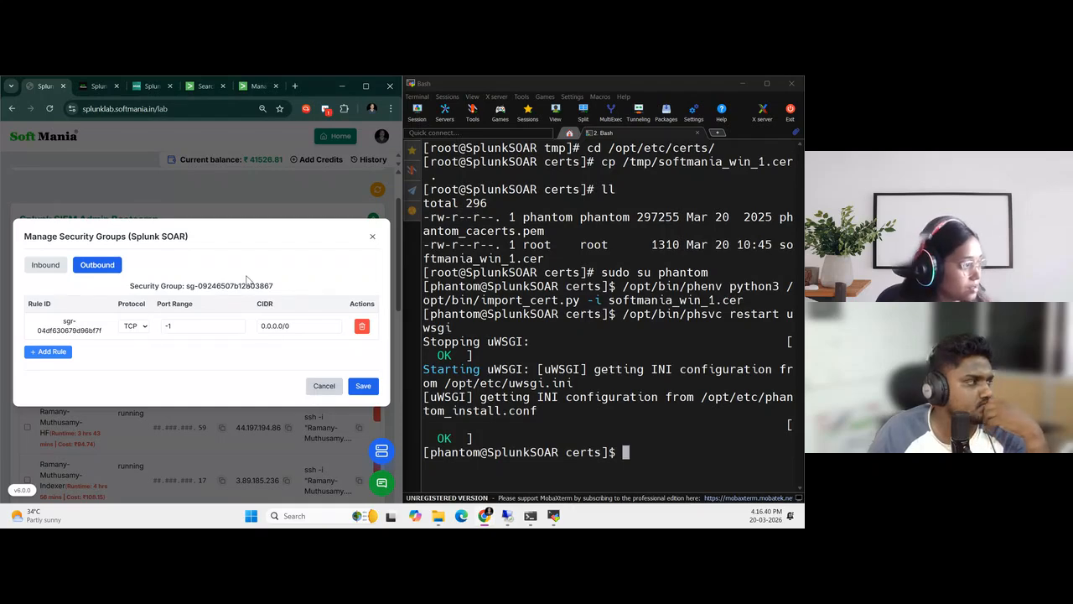
left_click(324, 386)
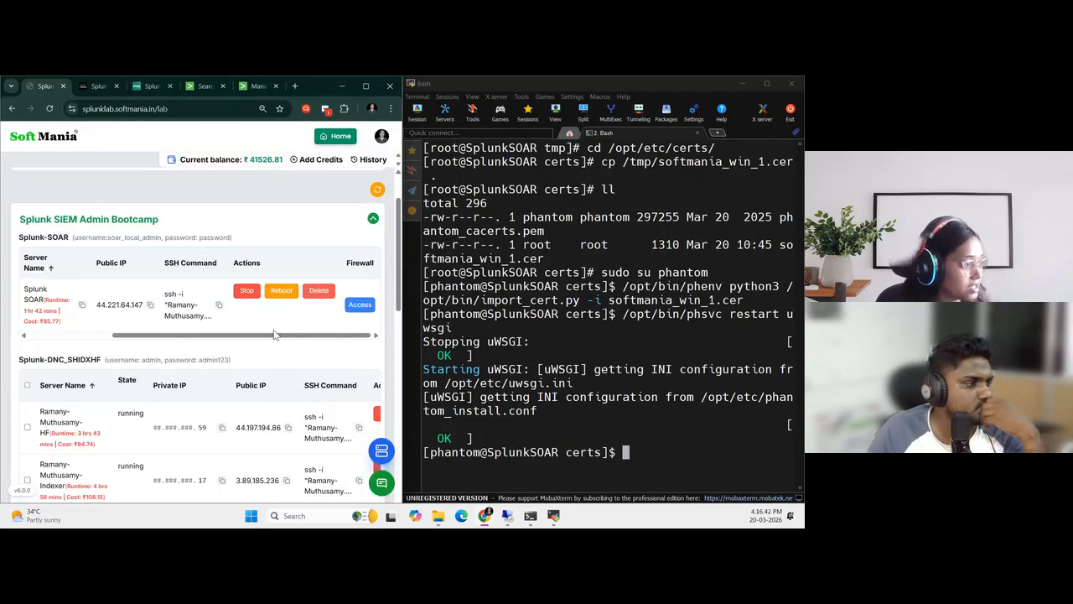
Check the port ranges in the Windows(AD&DNS) server's inbound security group rules, close them without saving, and return to the integration guide
scroll(211, 421, "down", 3)
scroll(211, 421, "down", 8)
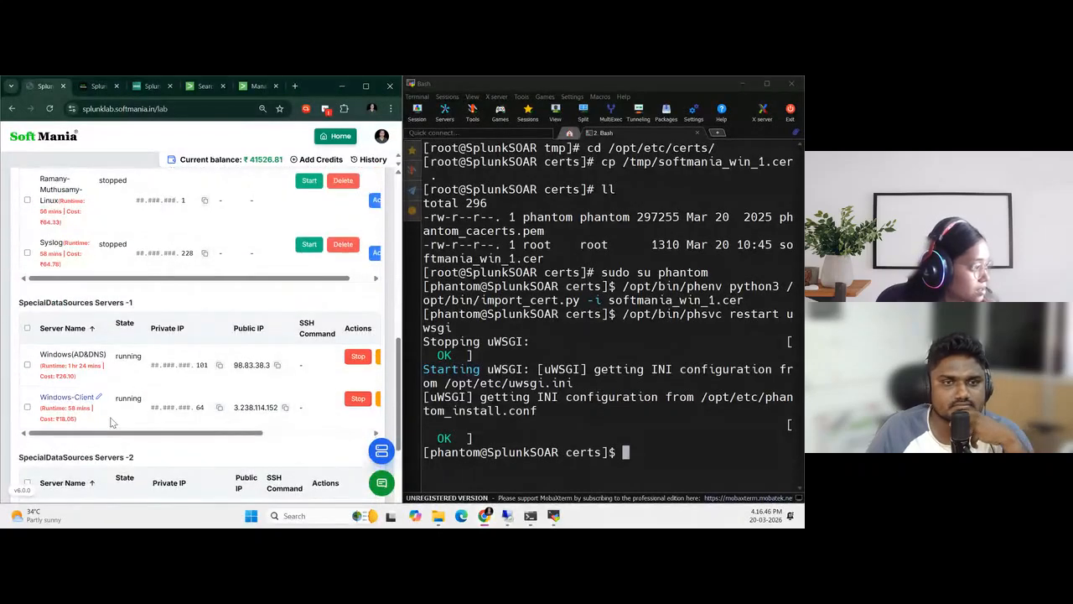
left_click_drag(139, 432, 248, 431)
left_click(359, 365)
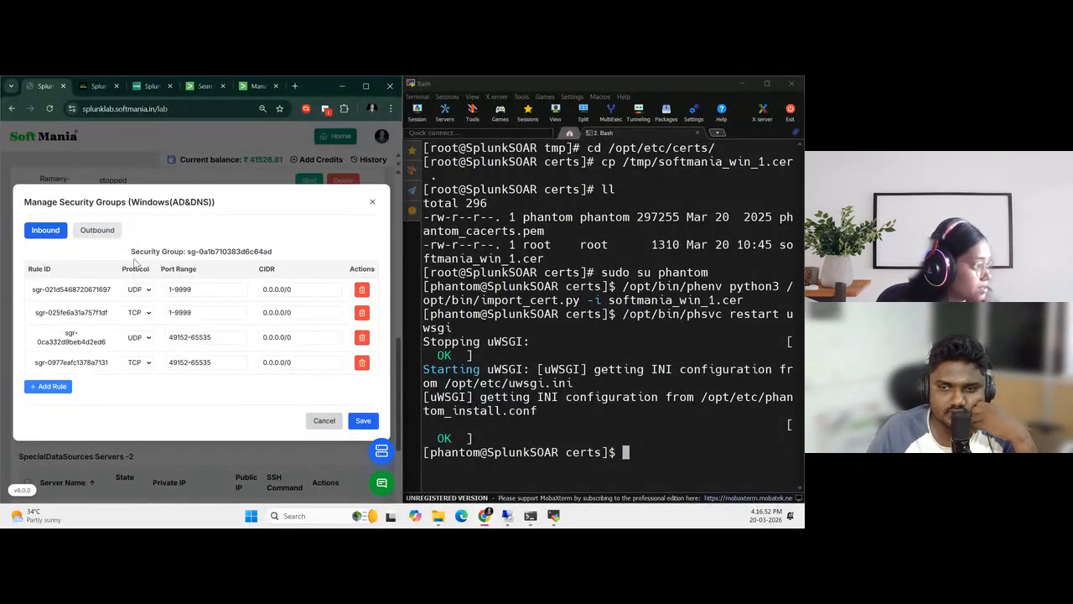
left_click(195, 290)
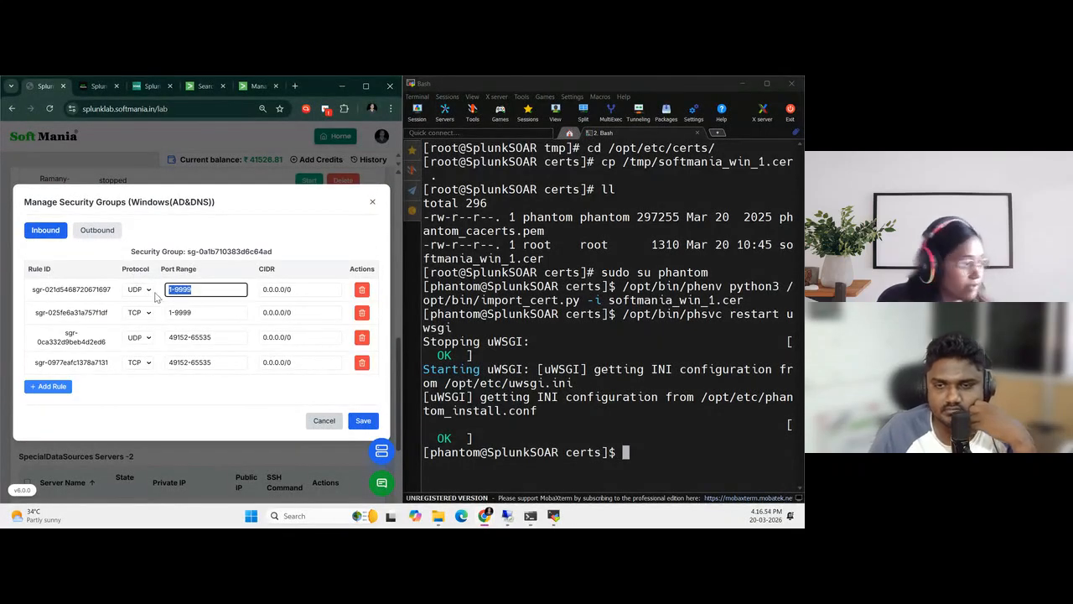
triple_click(206, 313)
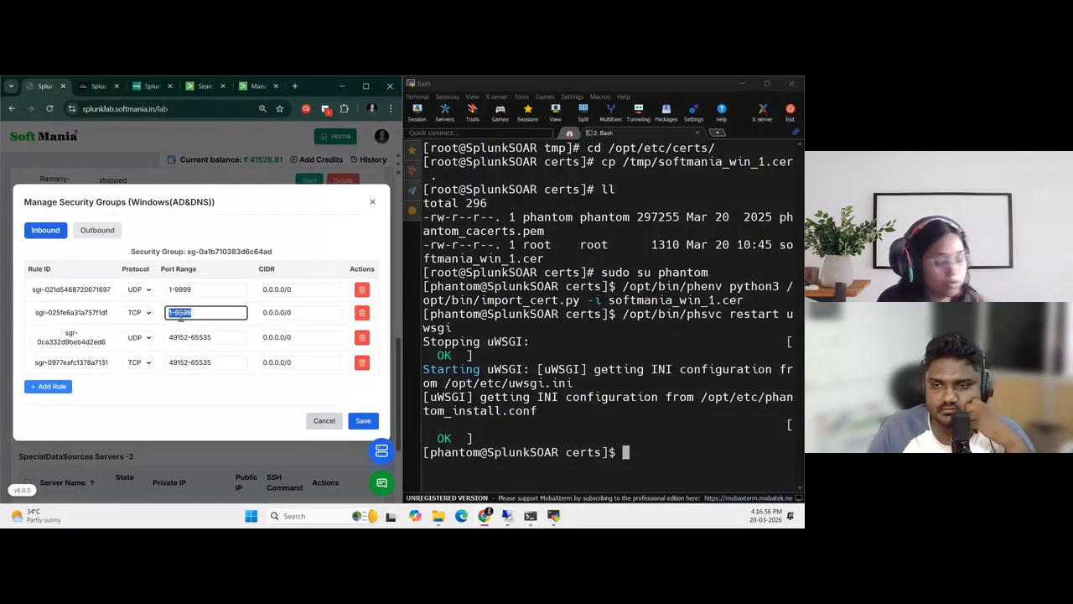
left_click(323, 420)
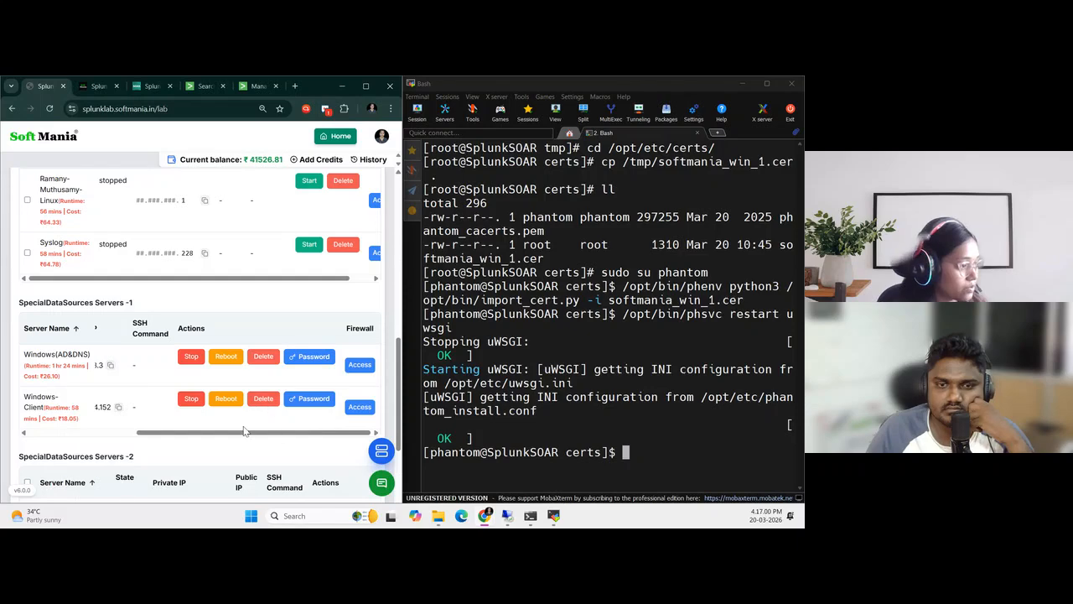
scroll(211, 415, "up", 10)
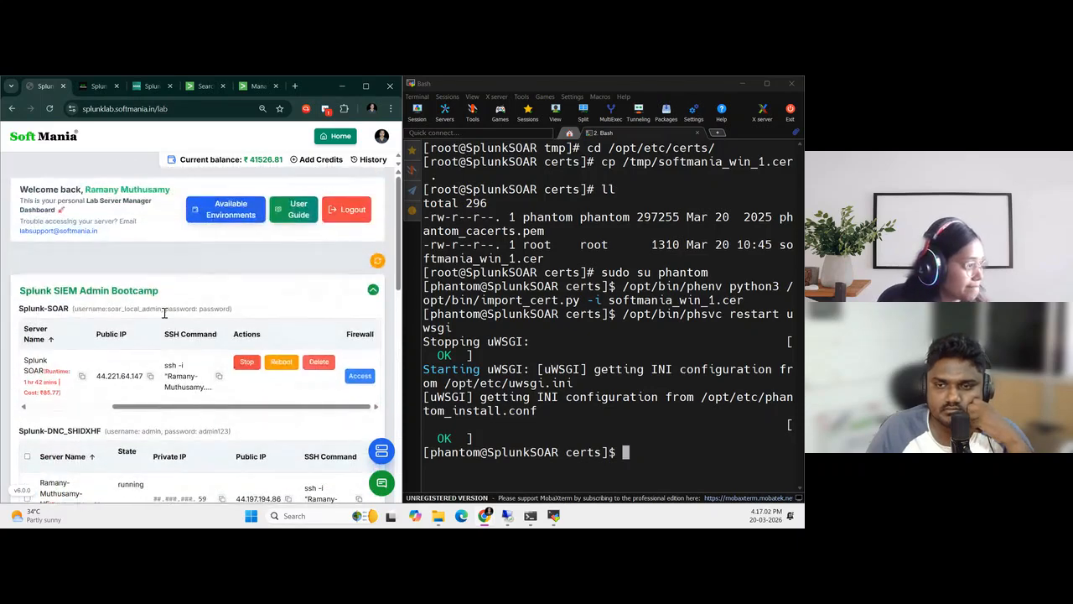
left_click(90, 86)
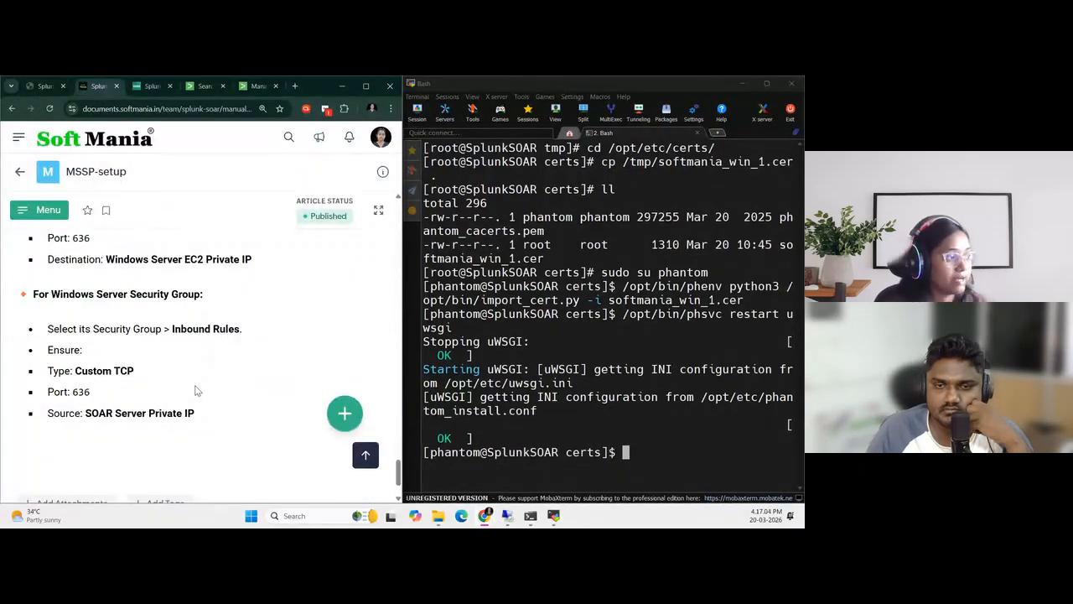
Review the end of the certificate guide and open the following article, Install and Configure AD LDAP App
scroll(206, 352, "down", 2)
scroll(211, 369, "up", 10)
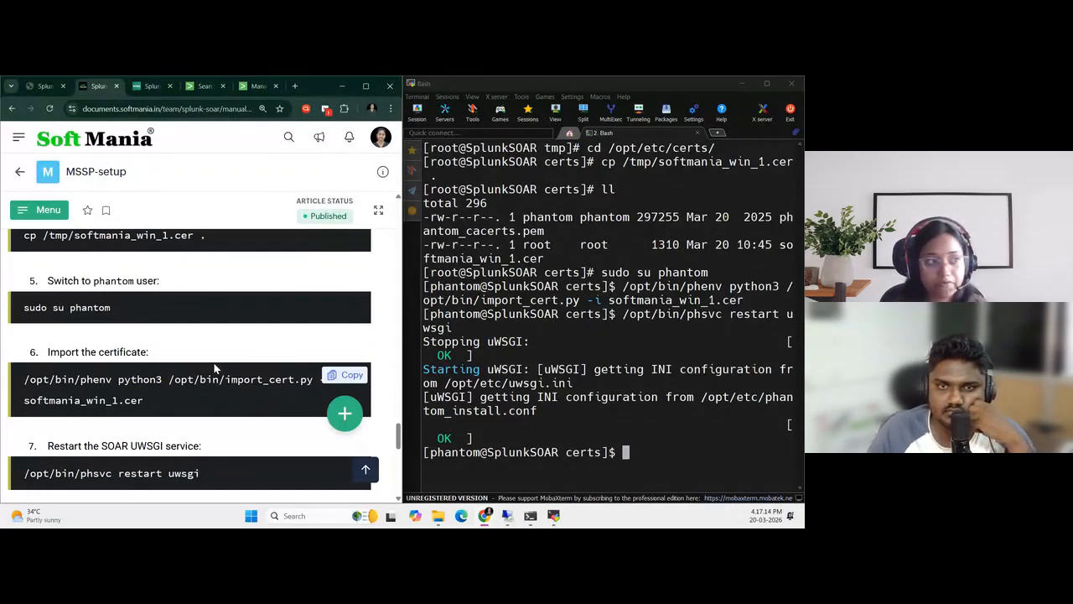
scroll(213, 369, "down", 10)
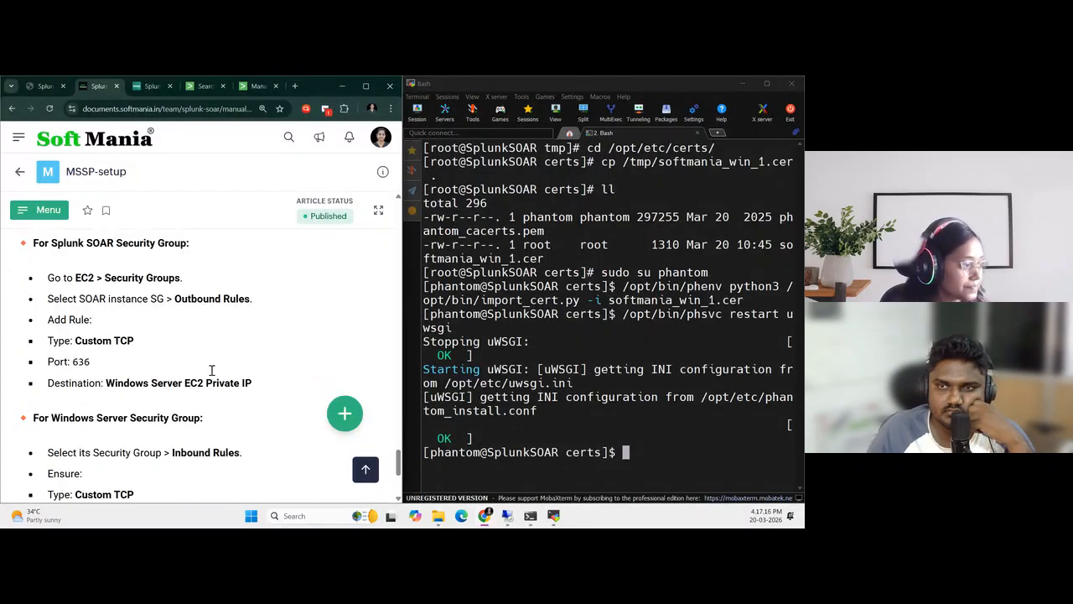
left_click(369, 485)
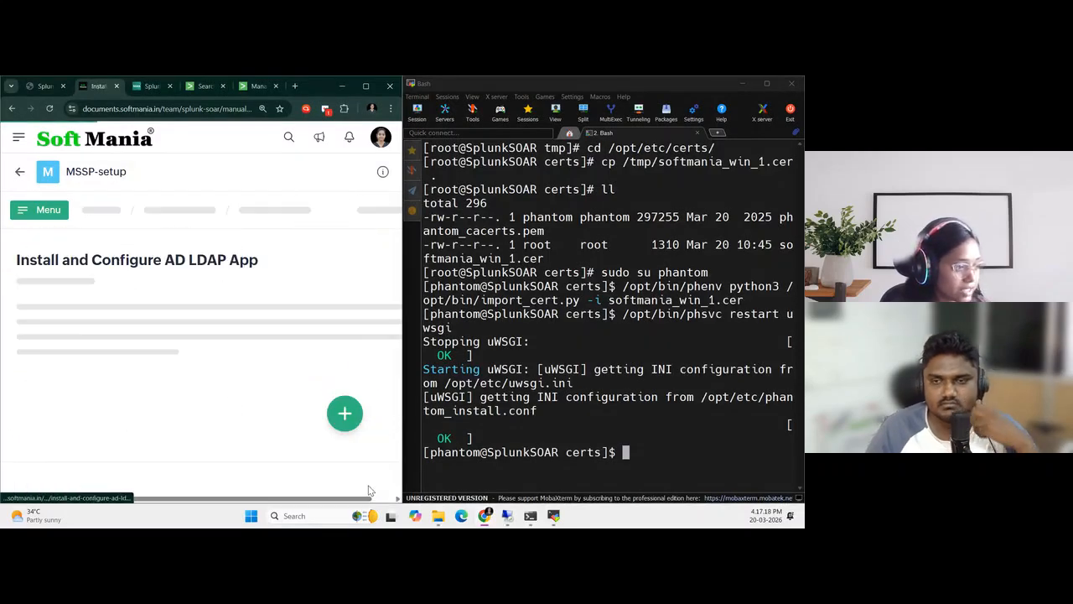
Read the AD LDAP app guide's prerequisites on SOAR admin access, the domain controller and the binding user
scroll(147, 435, "down", 1)
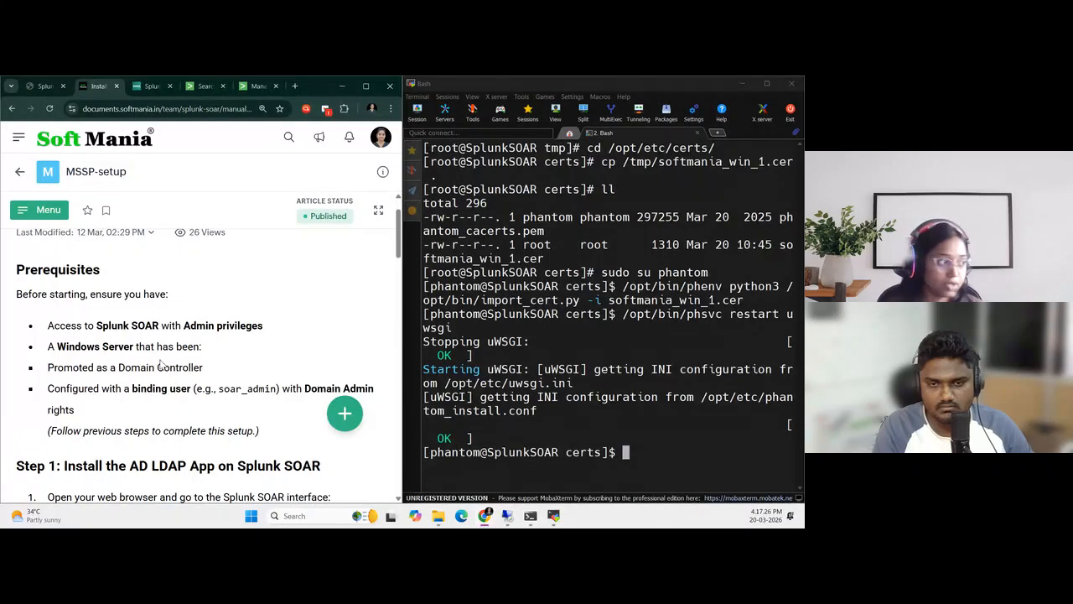
left_click_drag(57, 324, 259, 329)
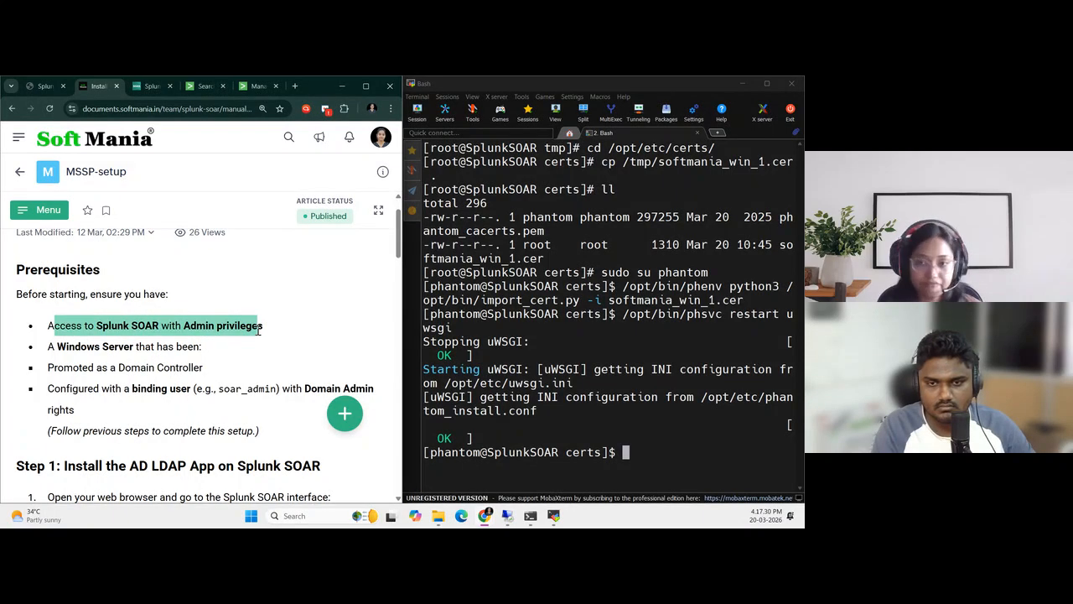
left_click_drag(57, 346, 227, 359)
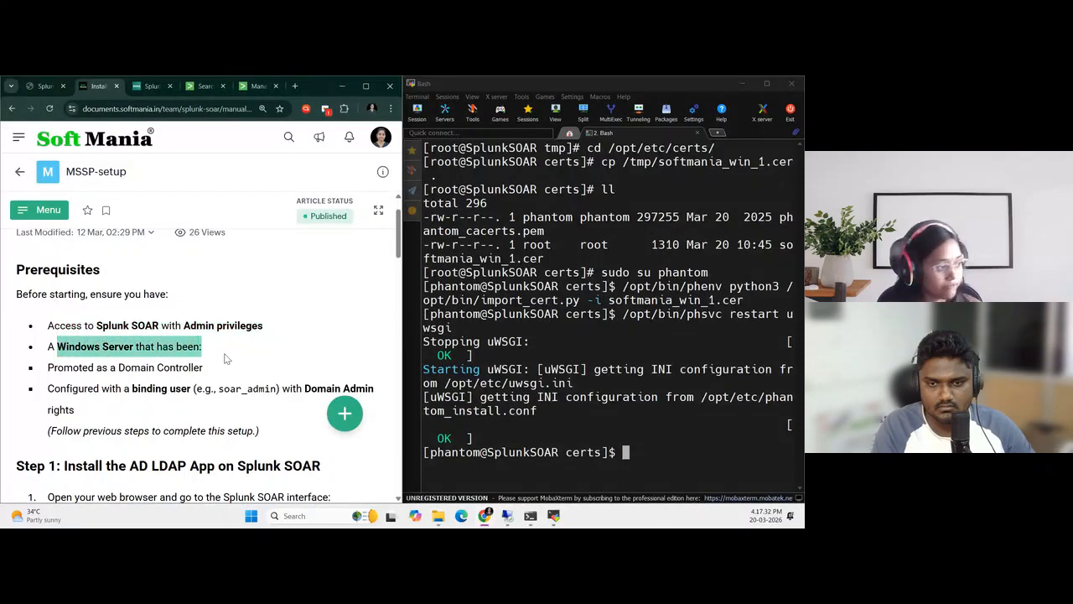
left_click(129, 384)
left_click_drag(84, 369, 194, 374)
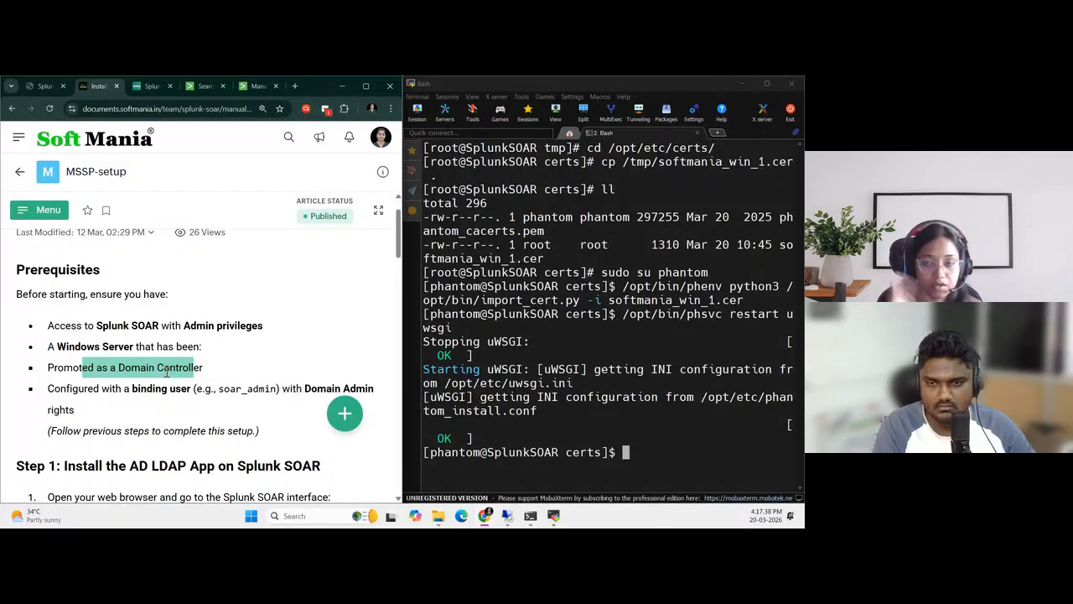
left_click(163, 396)
left_click_drag(67, 389, 188, 404)
triple_click(188, 404)
left_click(248, 392)
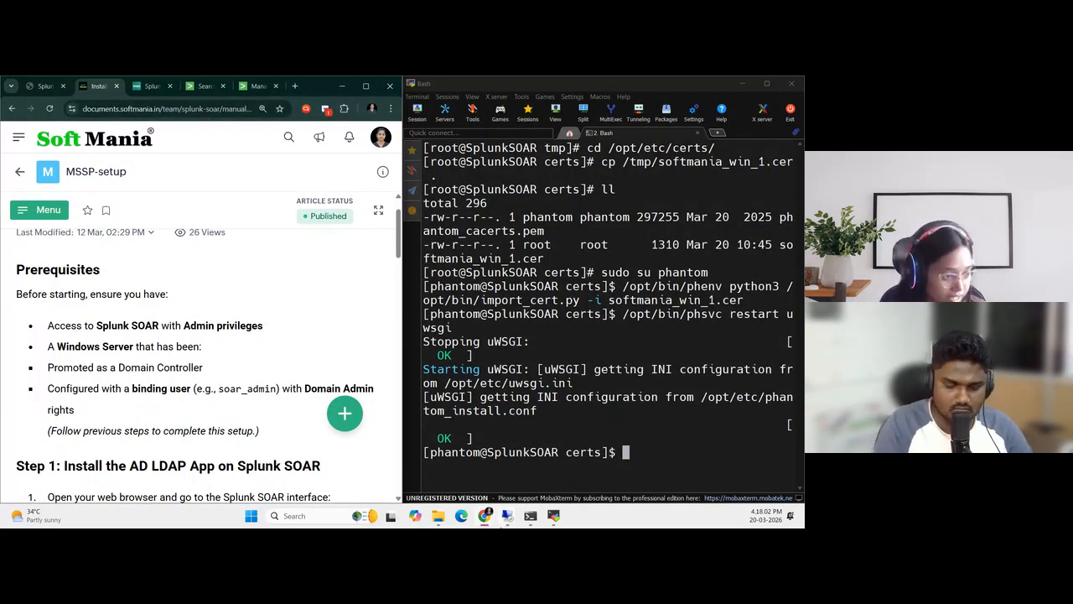
Look at the open Windows remote session and check the Windows servers' public IPs in the lab server manager to identify it
mouse_move(507, 513)
left_click(560, 459)
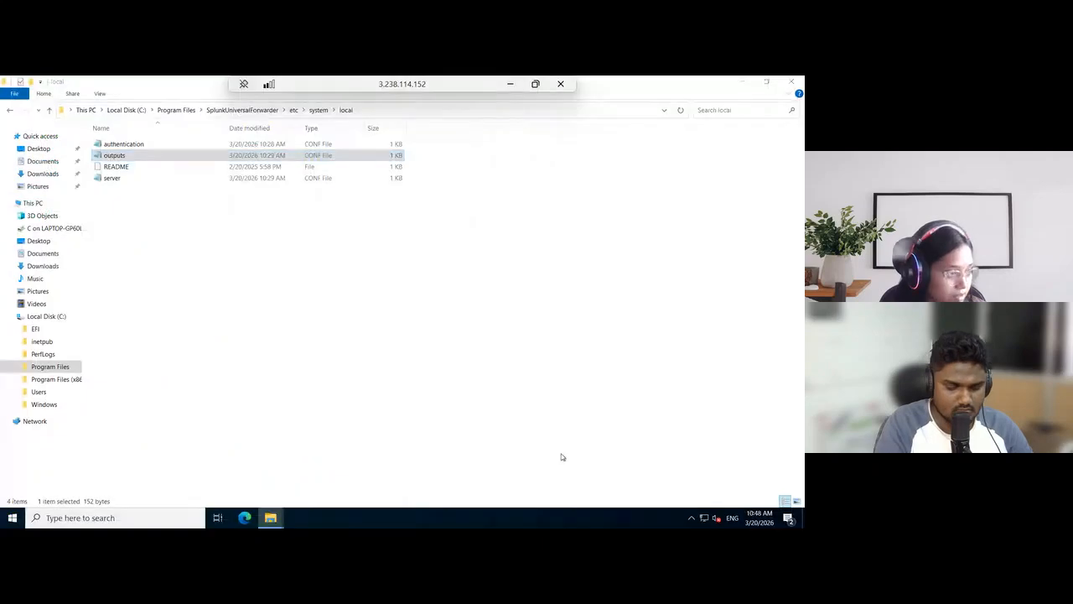
left_click(510, 83)
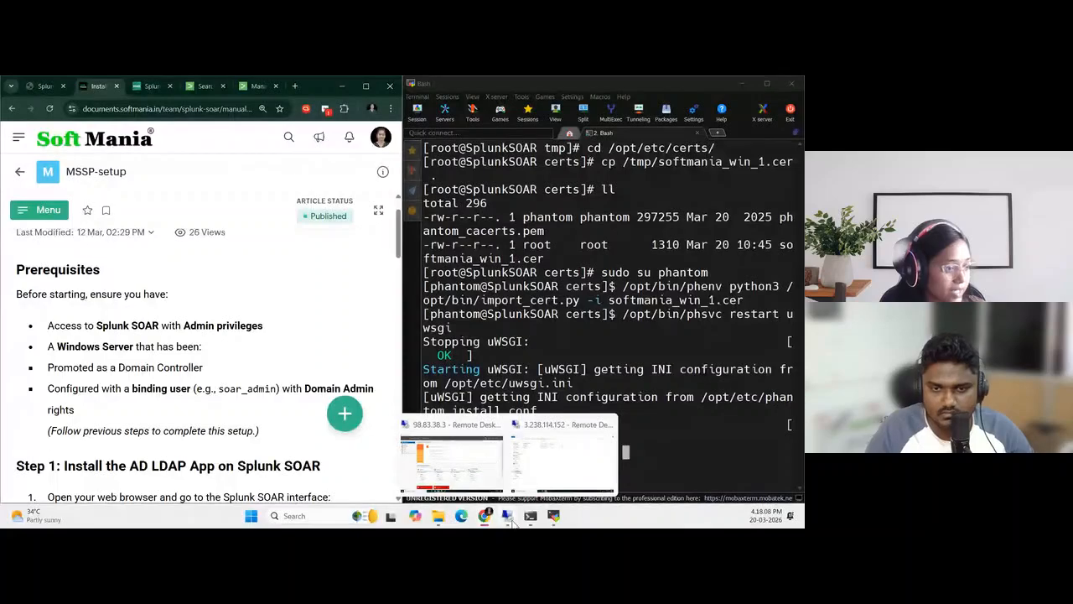
mouse_move(509, 522)
left_click(44, 86)
scroll(220, 352, "down", 10)
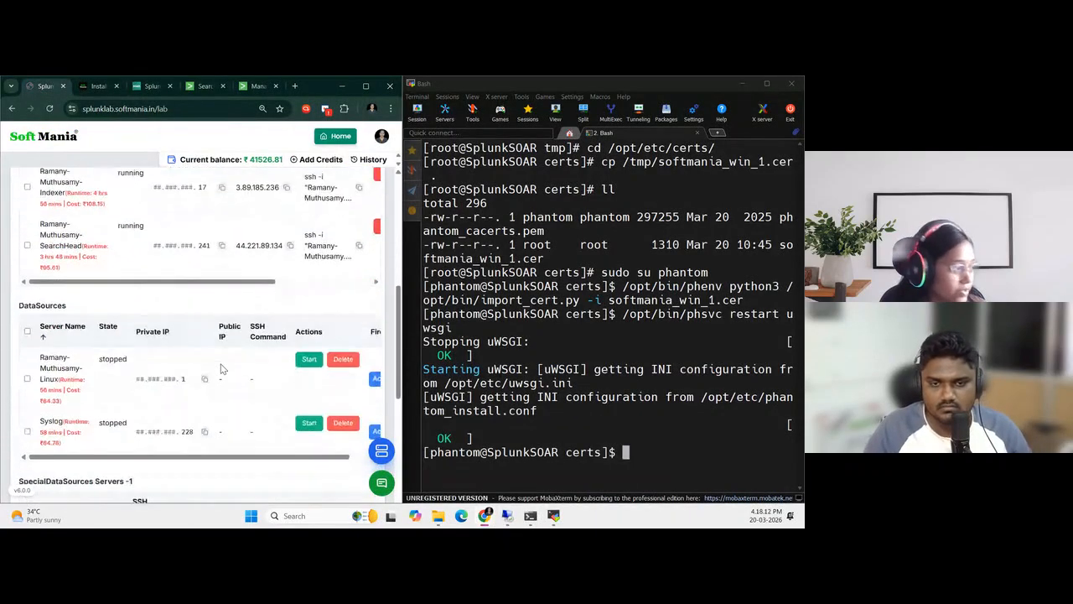
scroll(105, 409, "down", 2)
left_click_drag(152, 348, 96, 349)
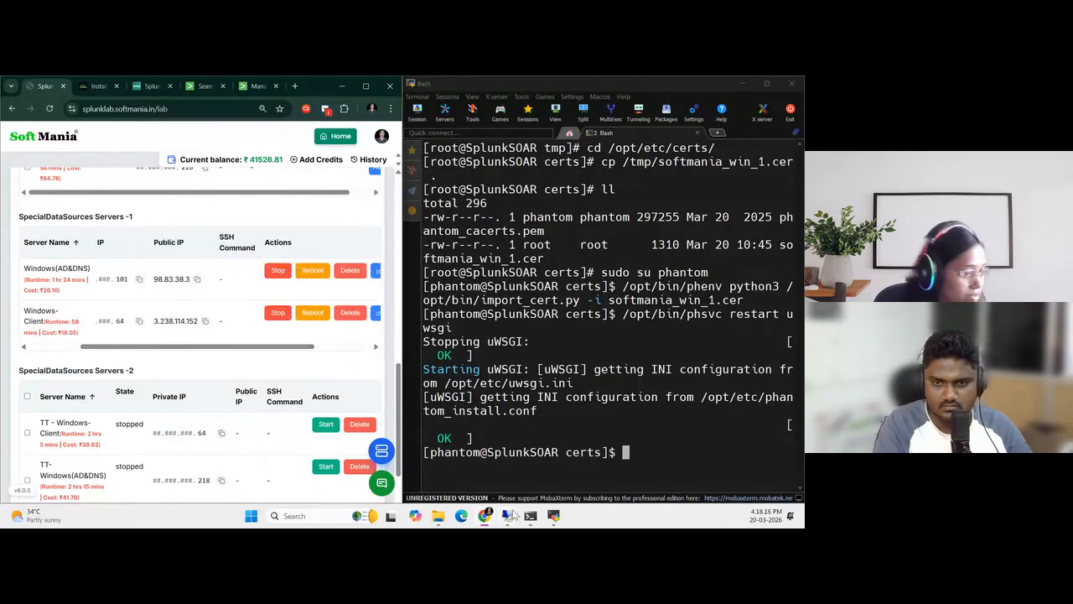
Switch to the Windows-Client remote desktop session at 3.238.114.152 and sign out of it
mouse_move(515, 521)
left_click(561, 467)
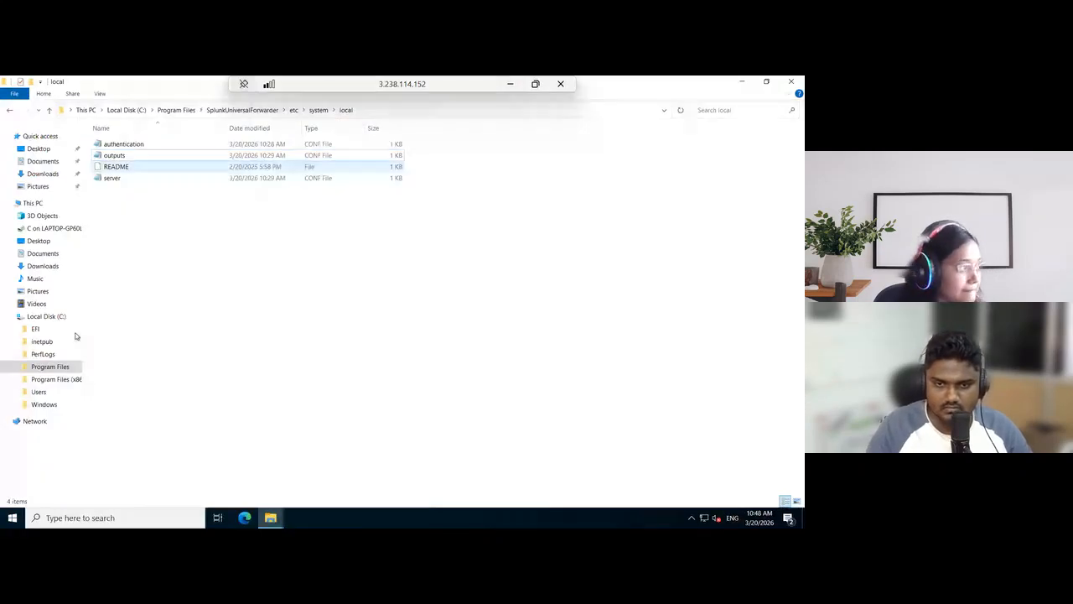
left_click(10, 519)
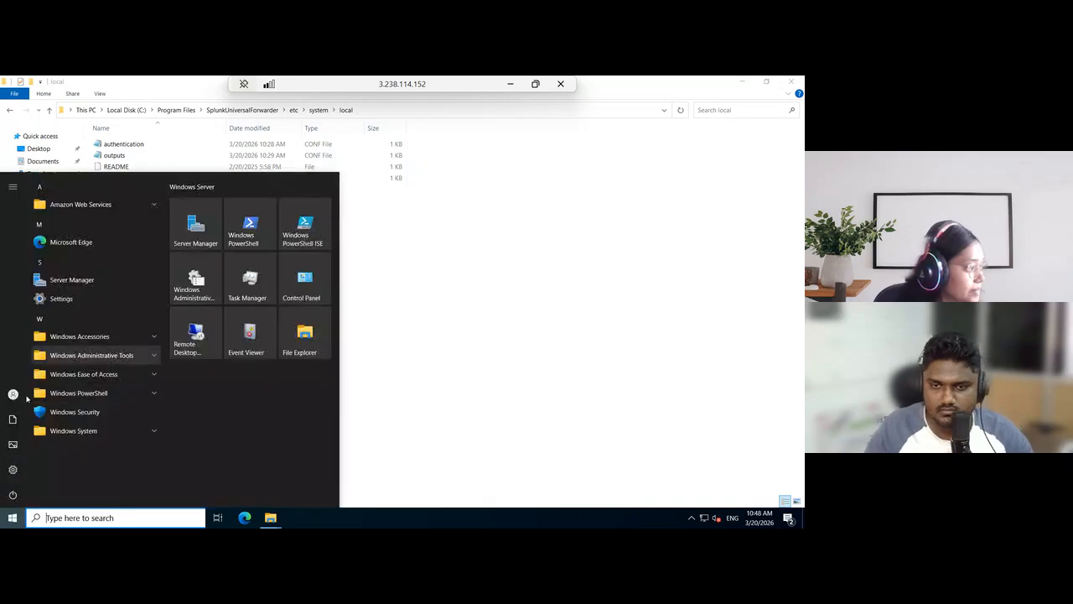
left_click(13, 394)
left_click(38, 365)
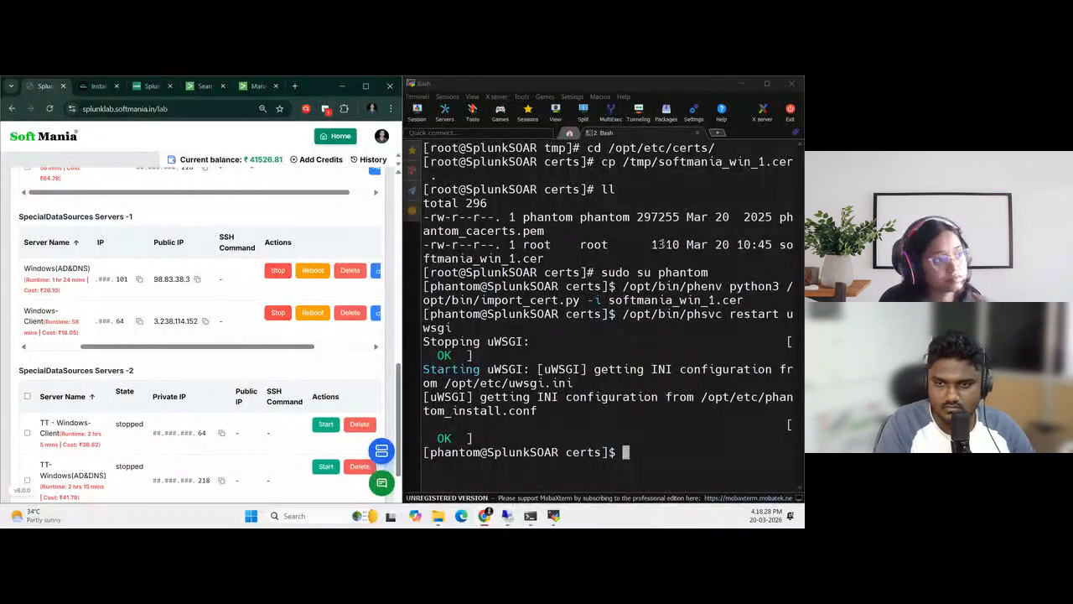
Switch to the Windows(AD&DNS) server's remote desktop session and open Active Directory Users and Computers in a maximized window
scroll(138, 426, "down", 1)
scroll(137, 425, "up", 3)
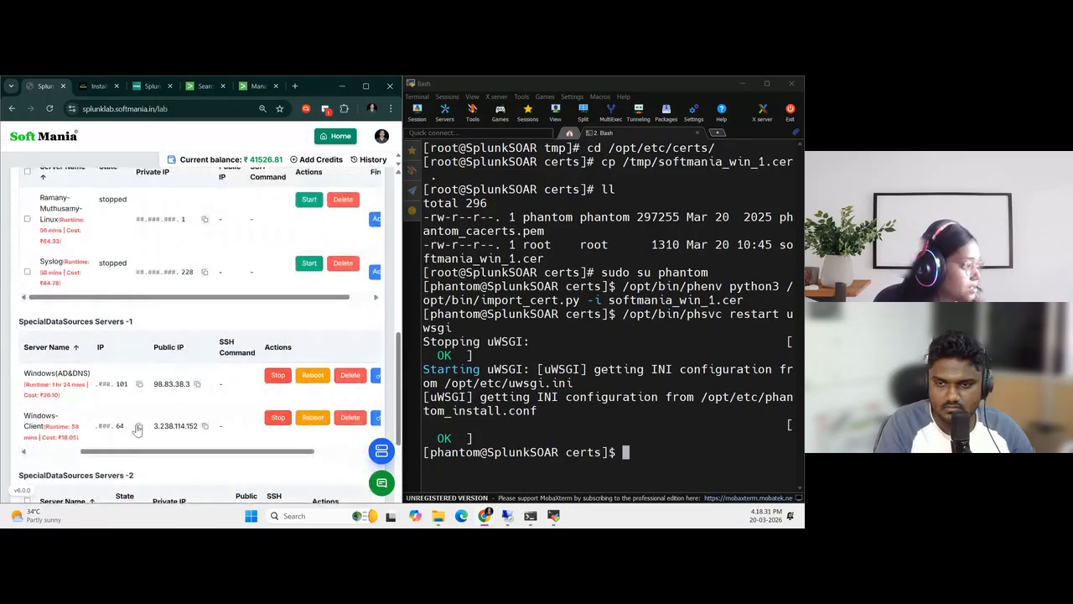
left_click(503, 517)
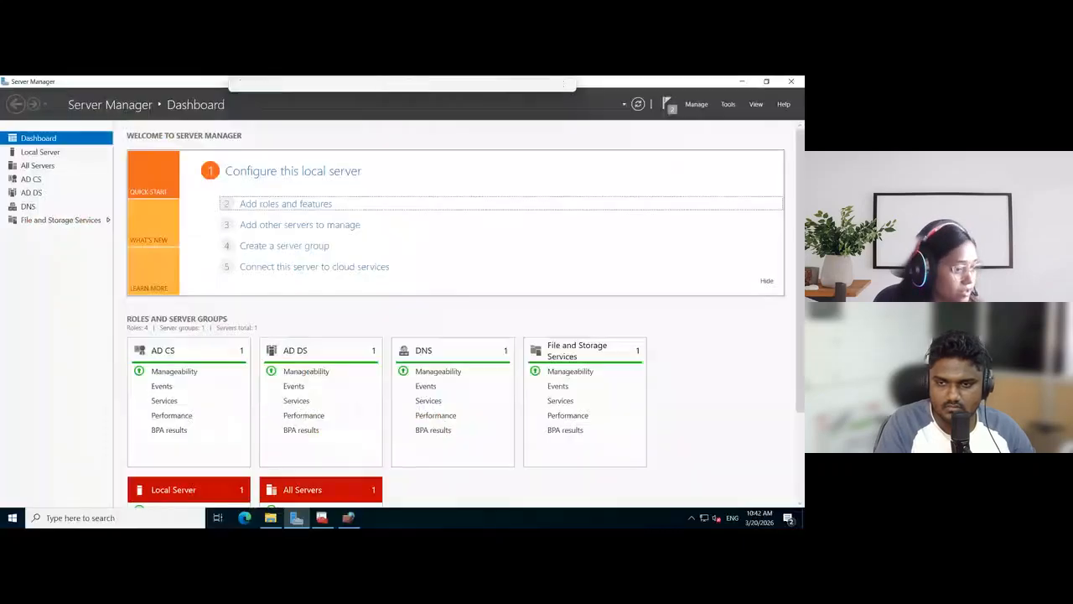
left_click(124, 522)
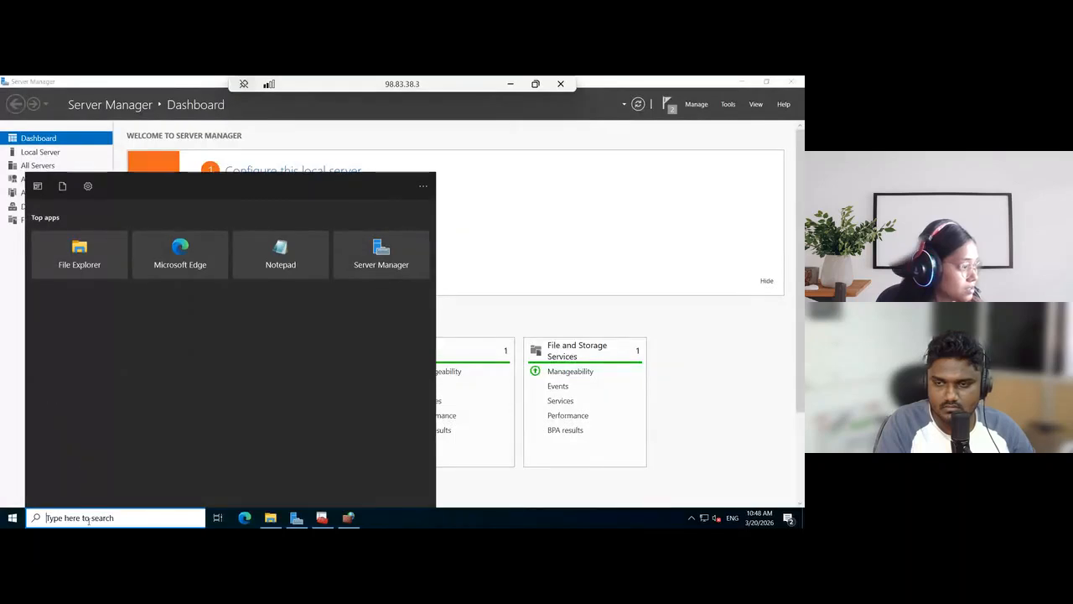
type("acti")
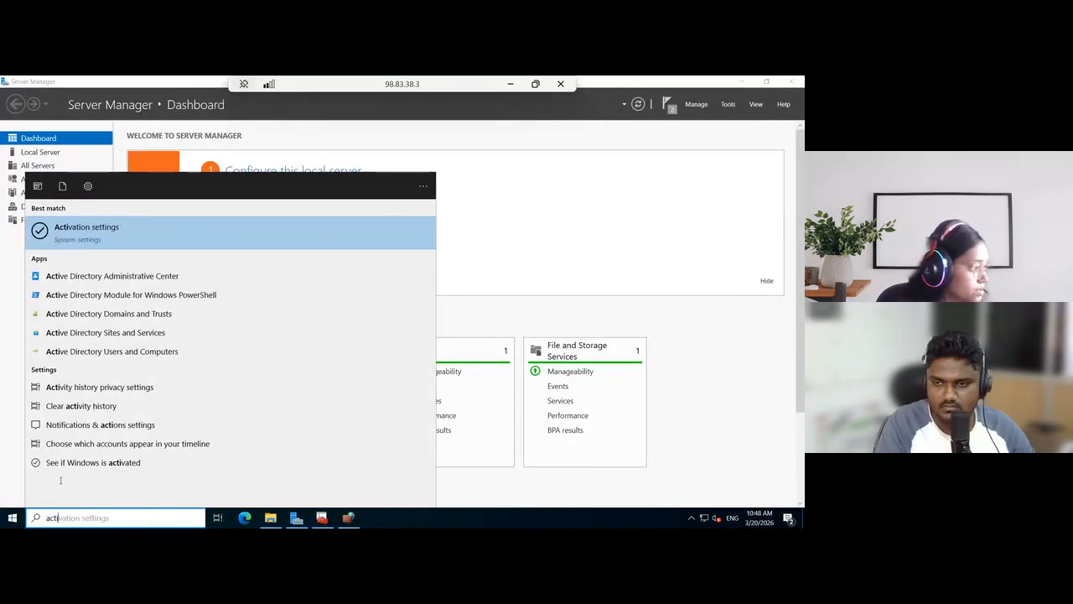
left_click(125, 353)
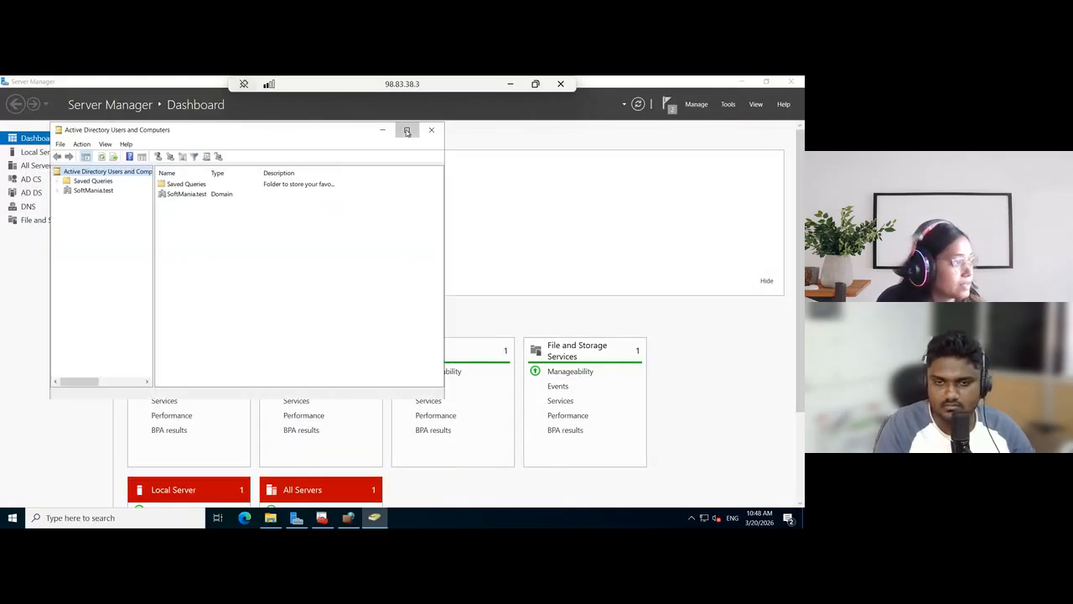
left_click(407, 133)
Start a new user in the SoftMania.test domain's Users container, with soar_admin as first name and user logon name
left_click(42, 140)
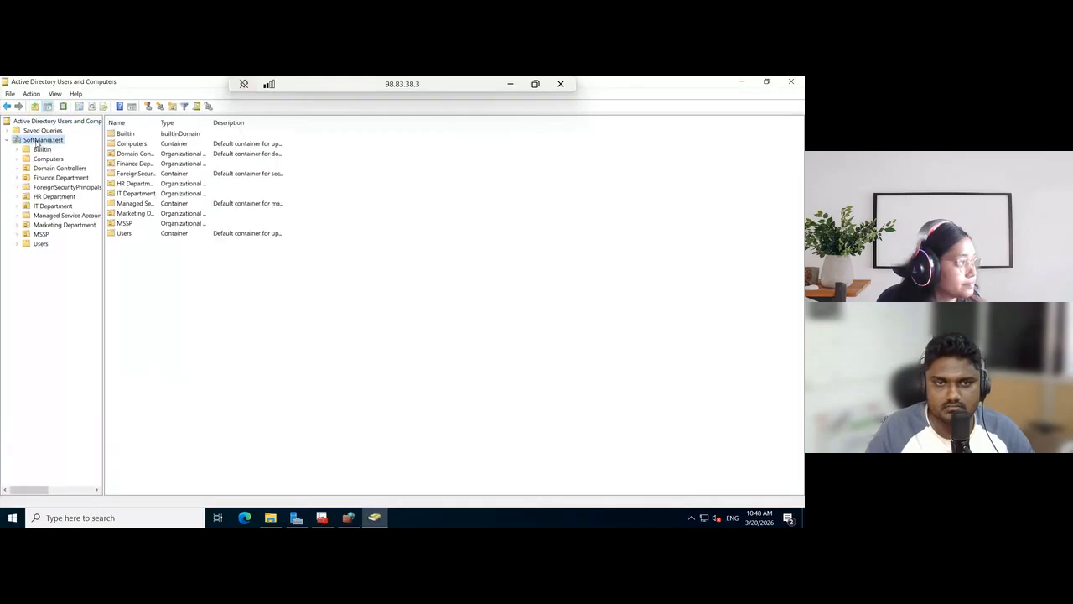
left_click(49, 246)
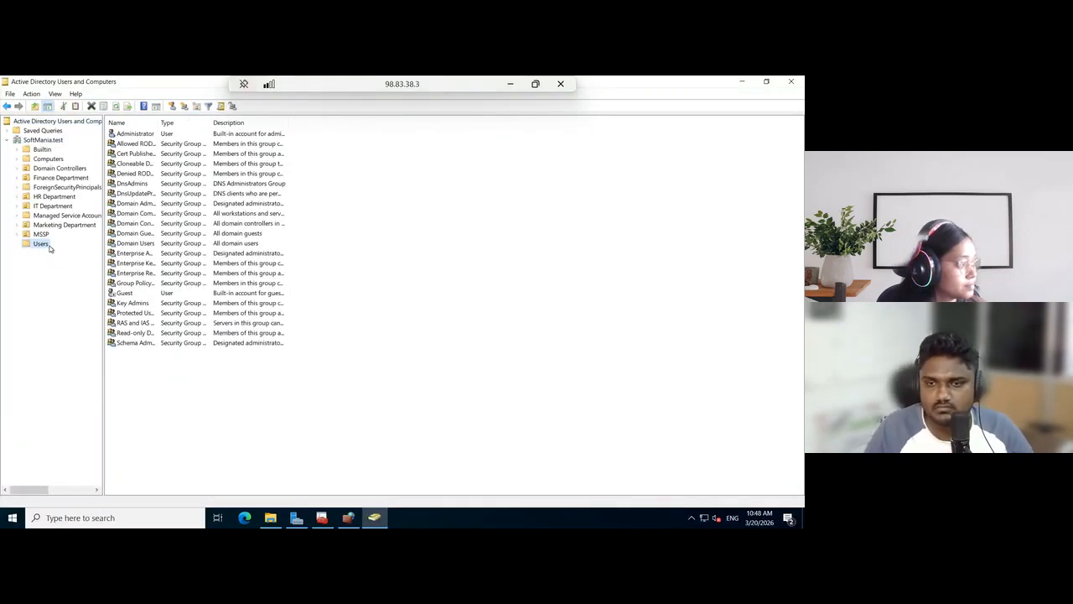
right_click(45, 247)
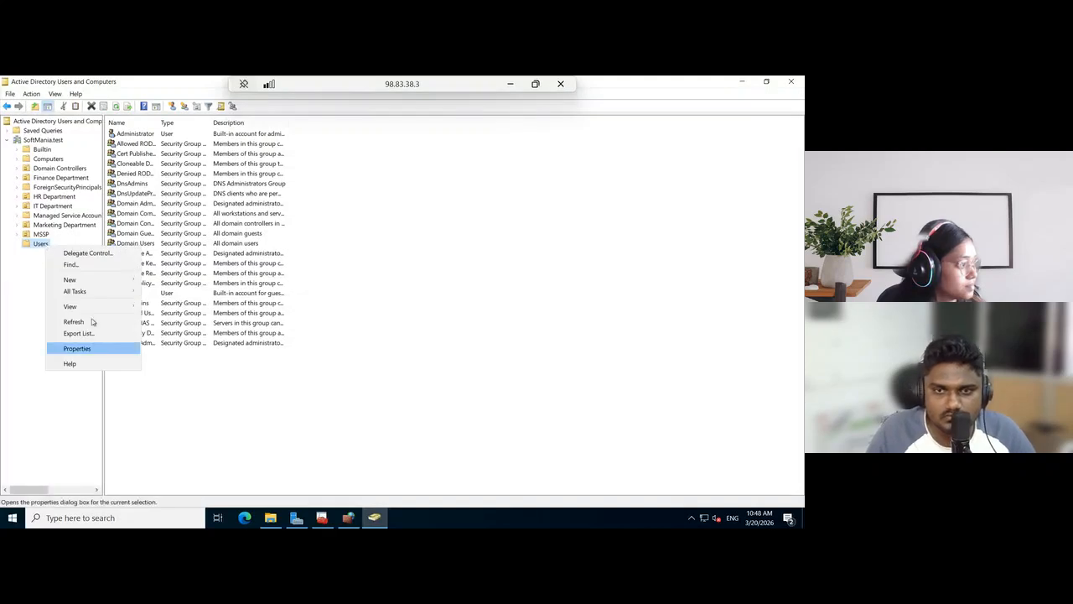
mouse_move(106, 281)
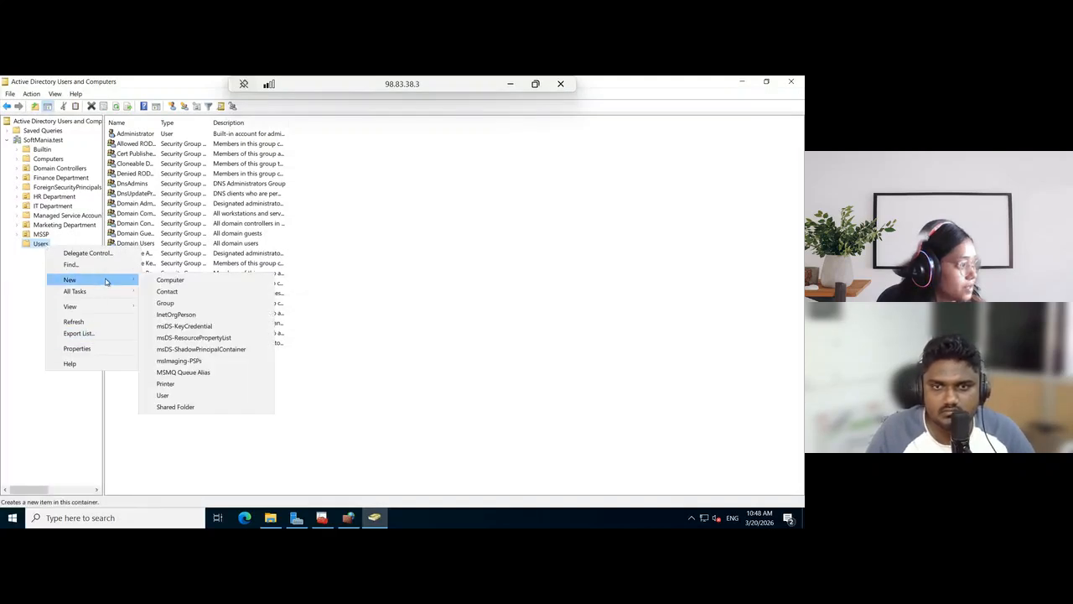
left_click(189, 396)
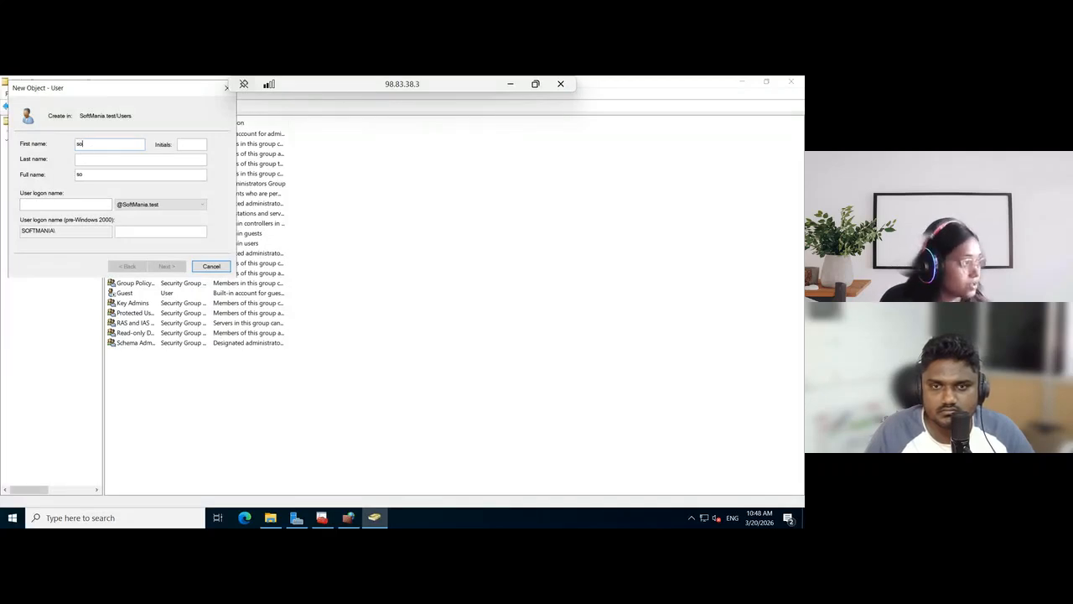
type("soar_admi")
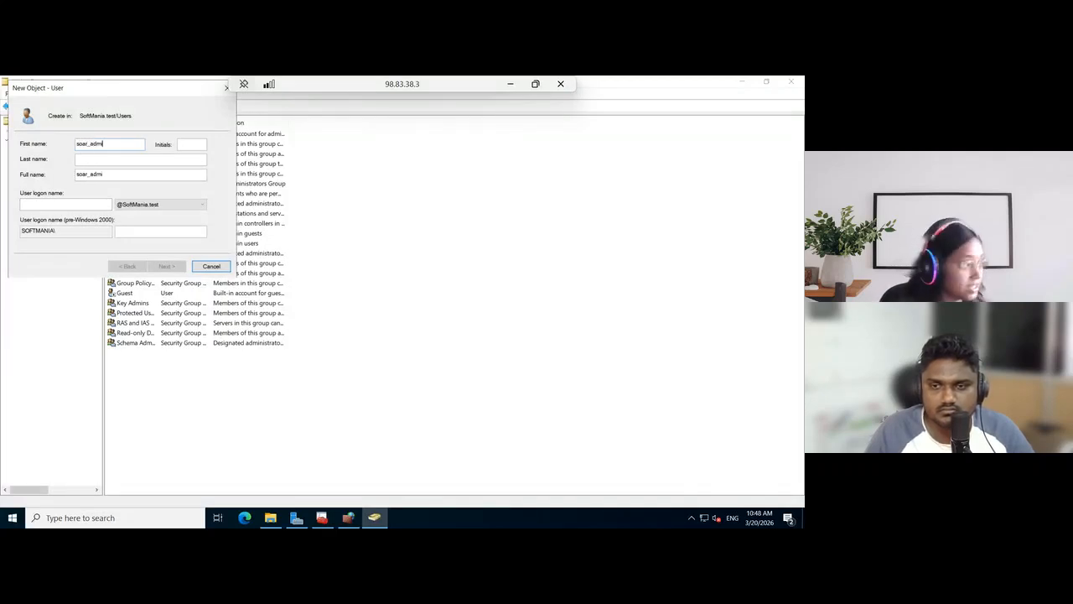
type("n")
left_click(65, 204)
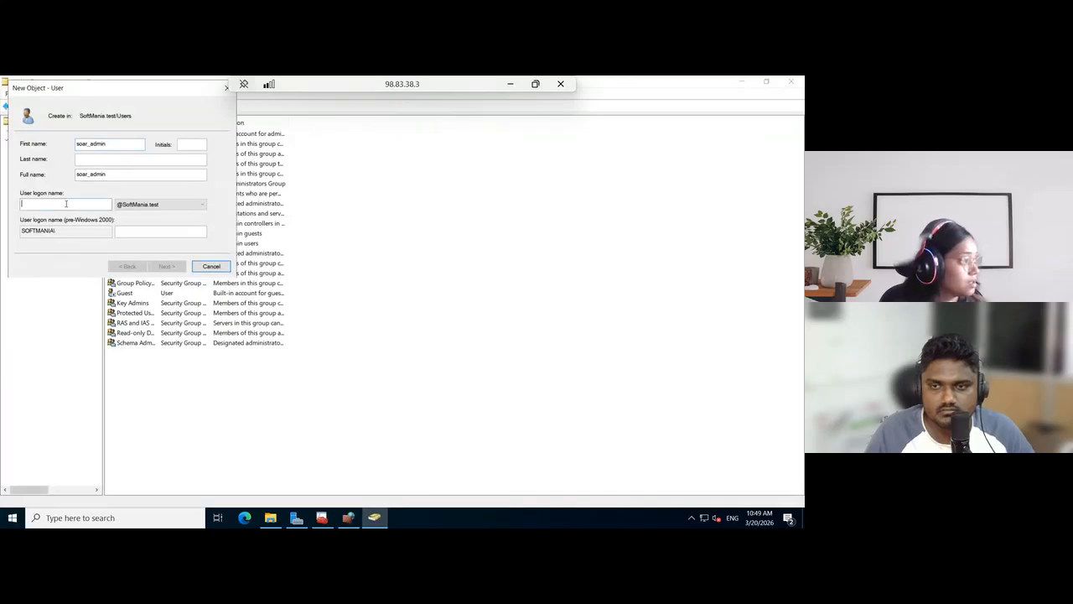
type("soar_admin")
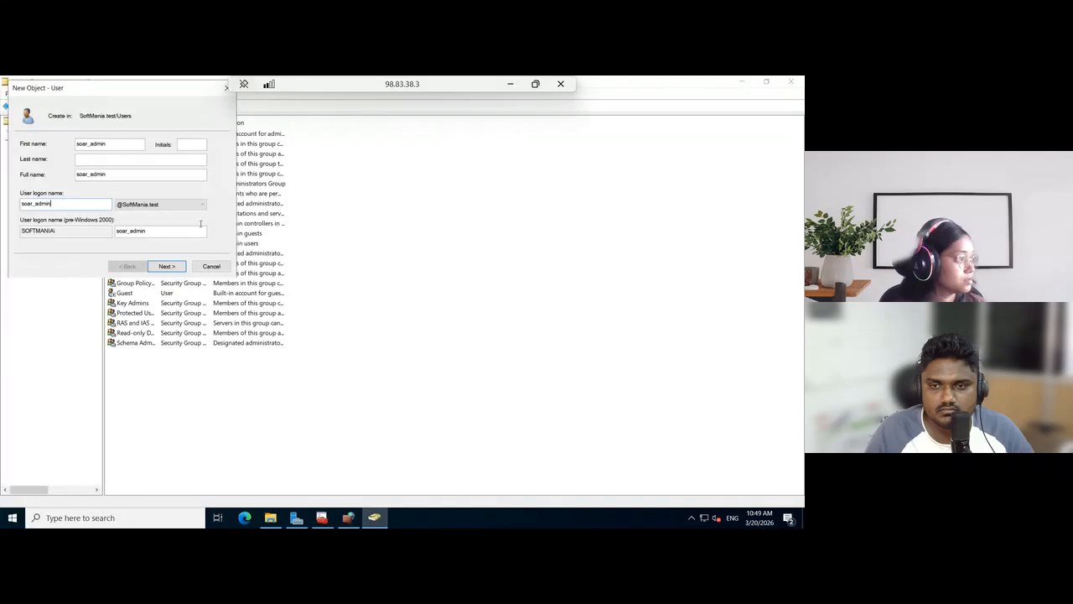
left_click(164, 267)
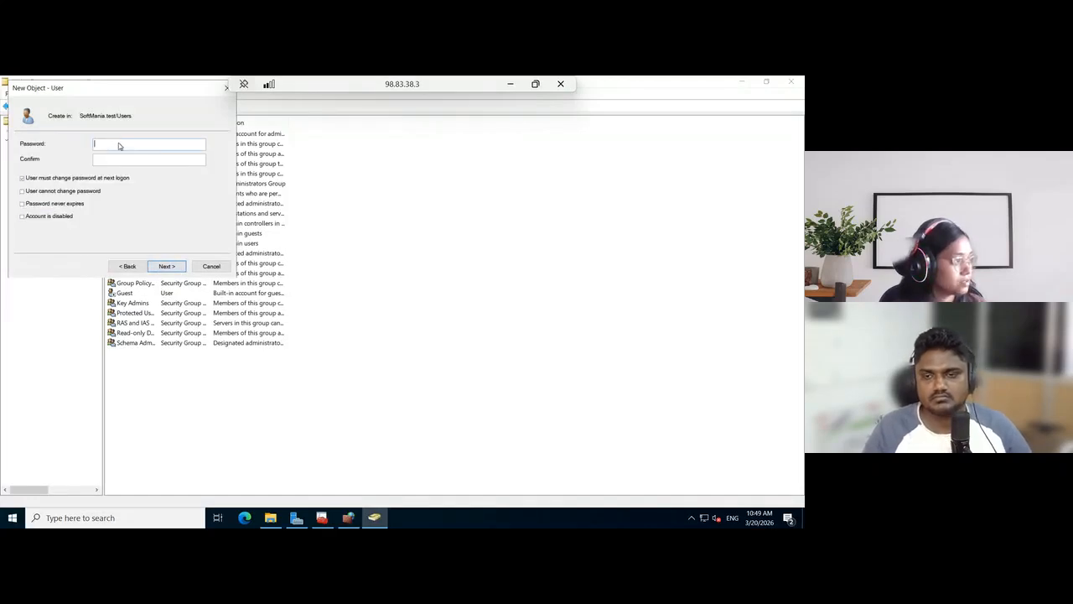
Enter and confirm the new user's password, turn off the forced password change at next logon, and create the account
type("••••••")
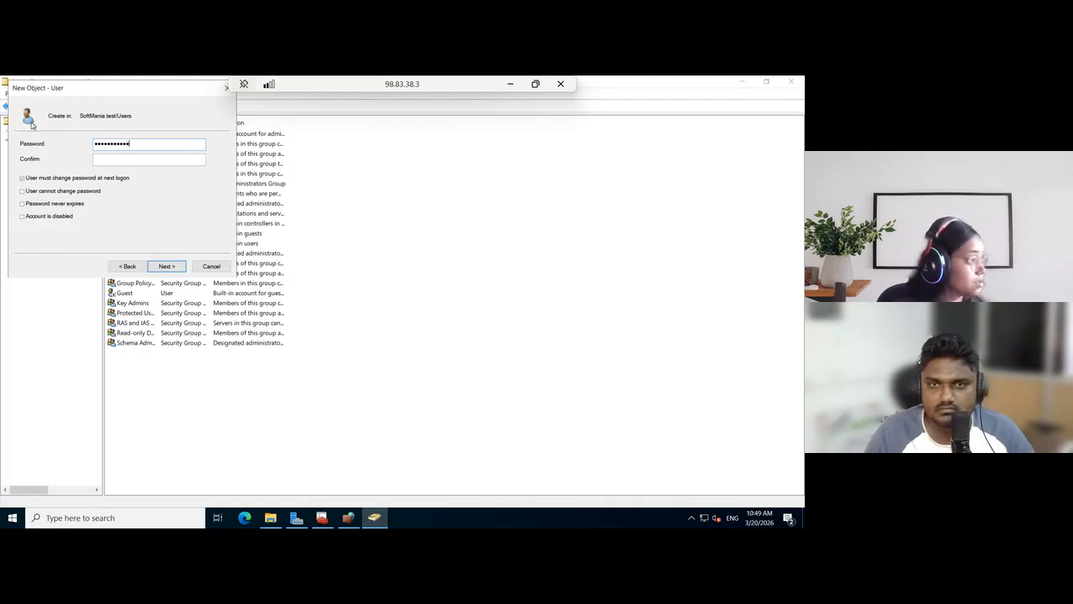
left_click(116, 160)
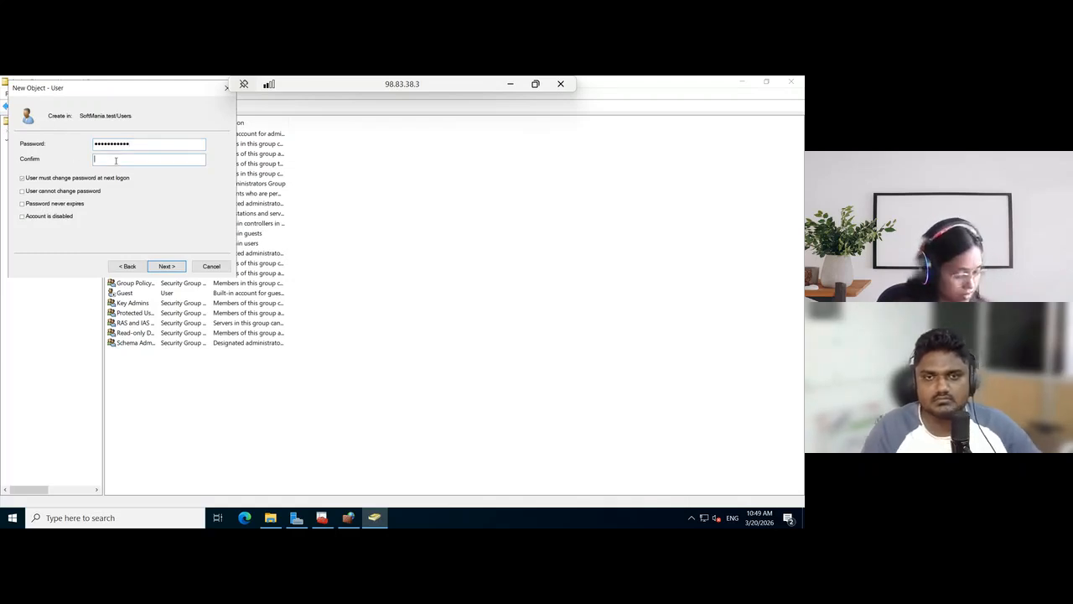
type("•••••••")
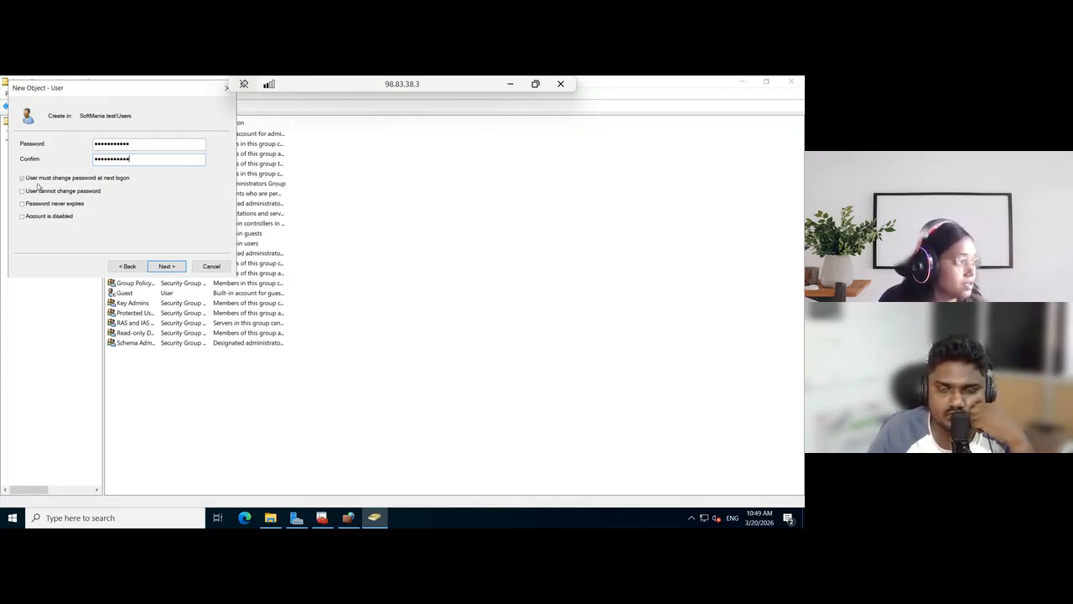
left_click(22, 178)
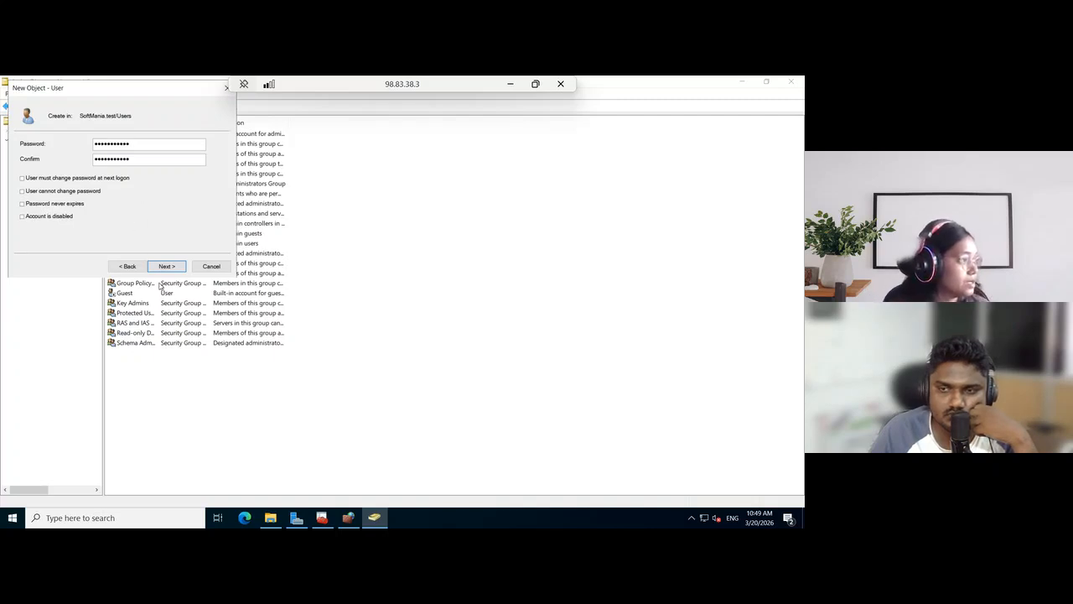
left_click(168, 266)
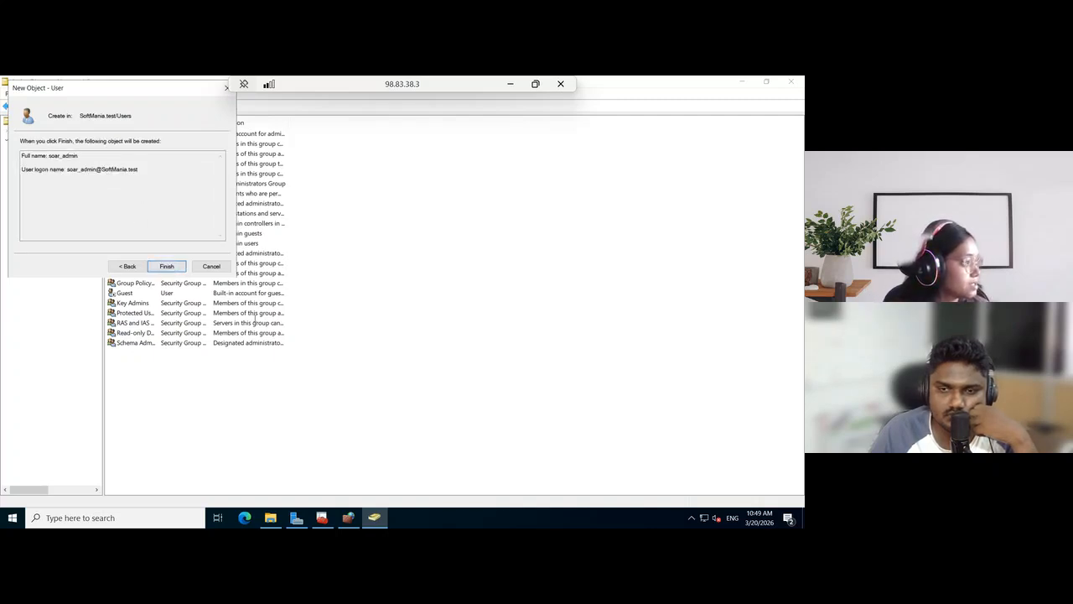
left_click(176, 270)
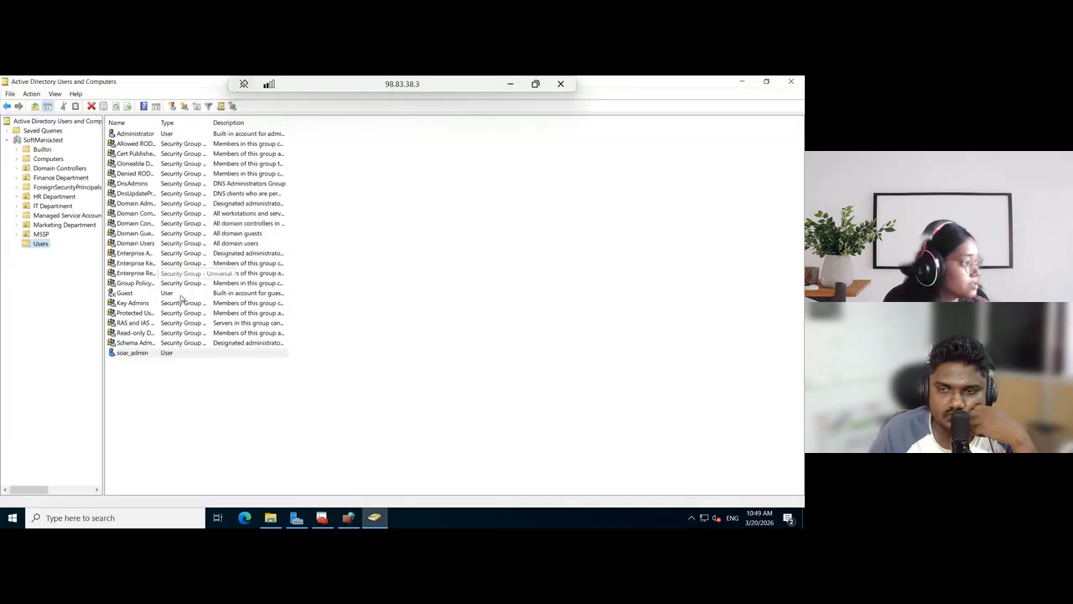
Select the soar_admin user and widen the Name column of the Users container list to fit the full names
left_click(176, 362)
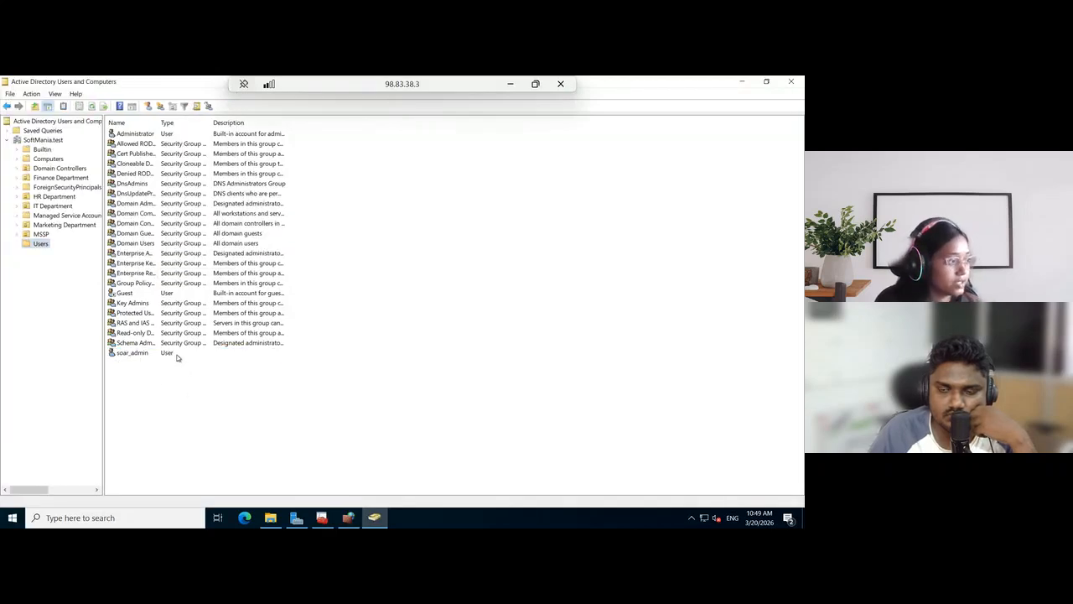
left_click(177, 354)
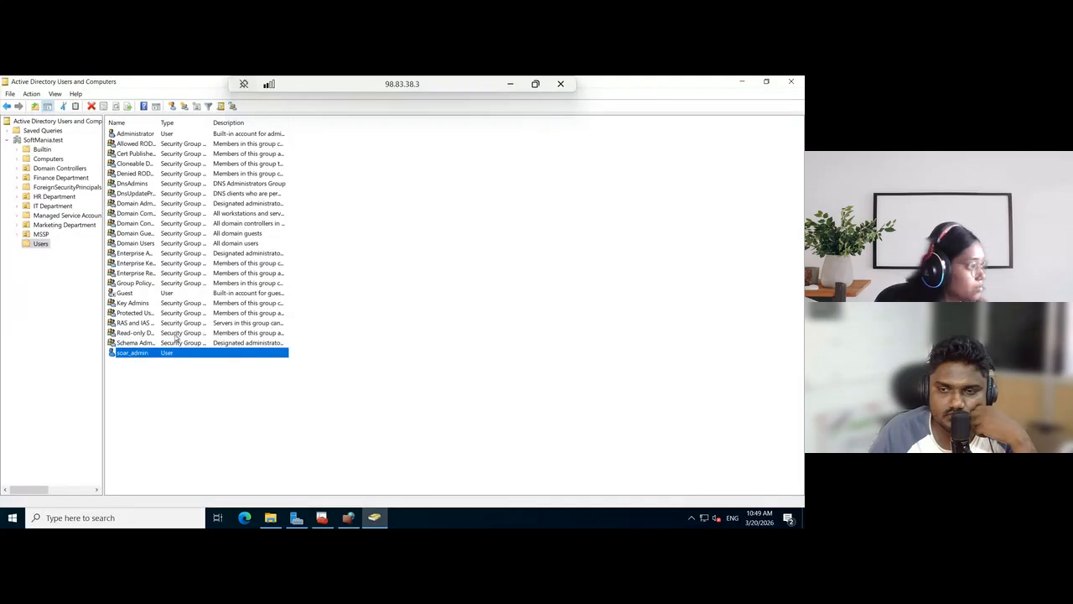
left_click_drag(159, 125, 264, 127)
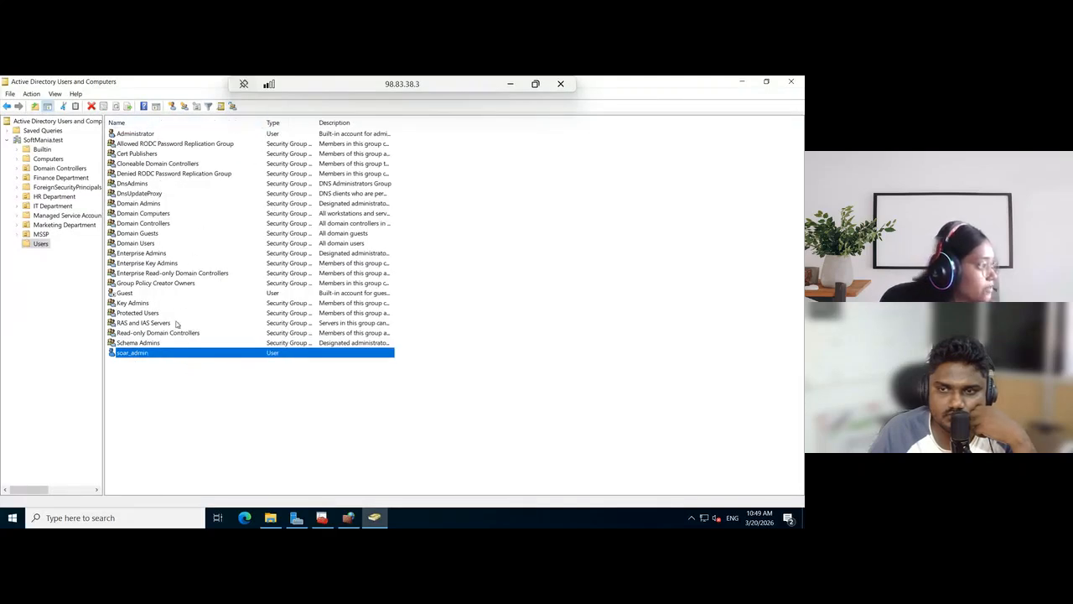
Add the soar_admin user to the members of the Domain Admins group and apply the change
left_click(151, 204)
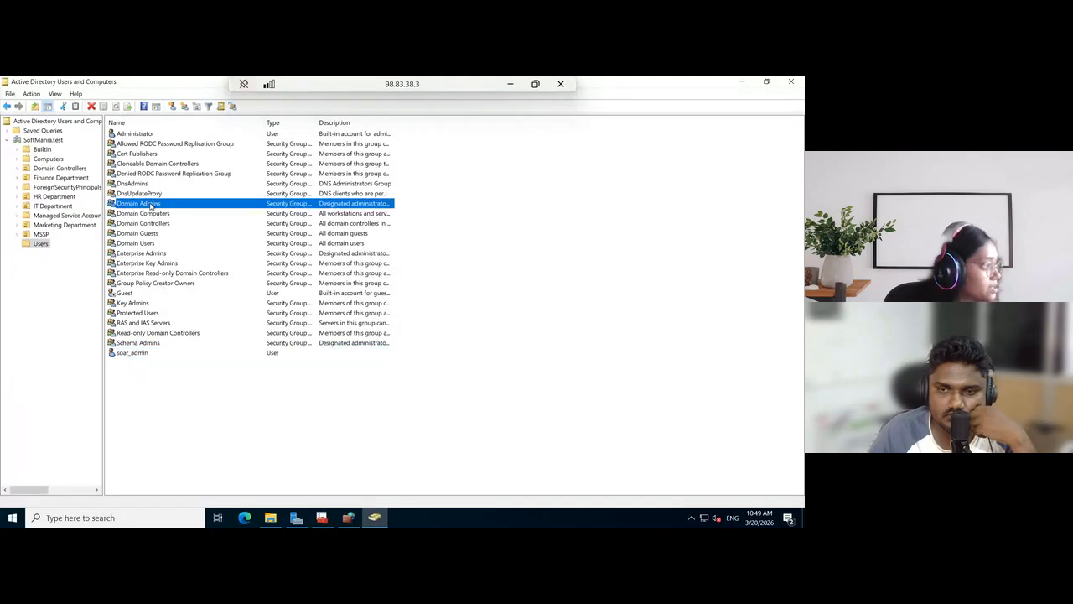
right_click(151, 205)
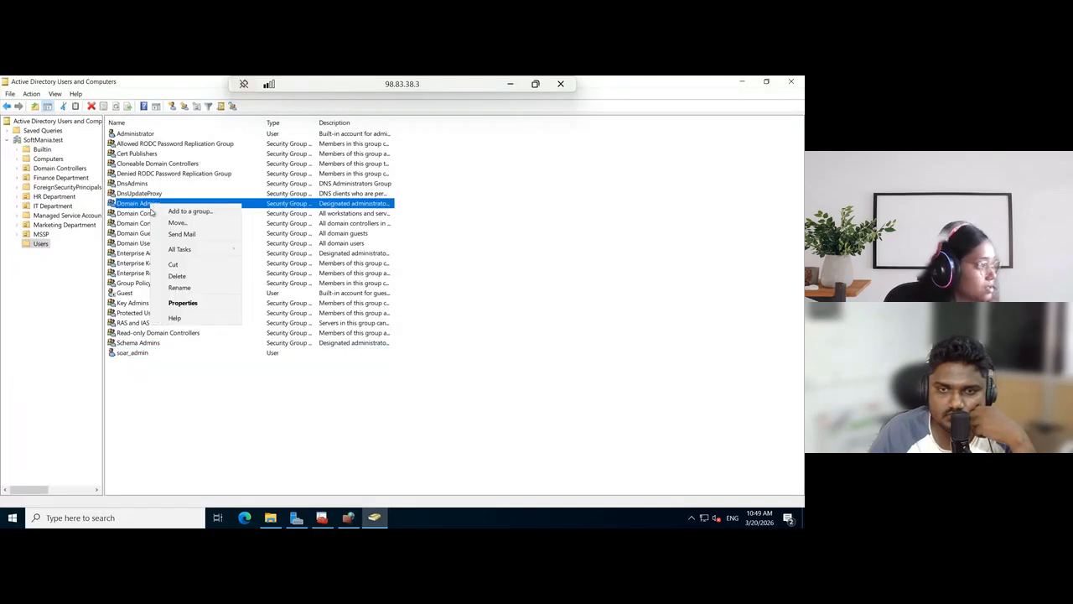
left_click(181, 305)
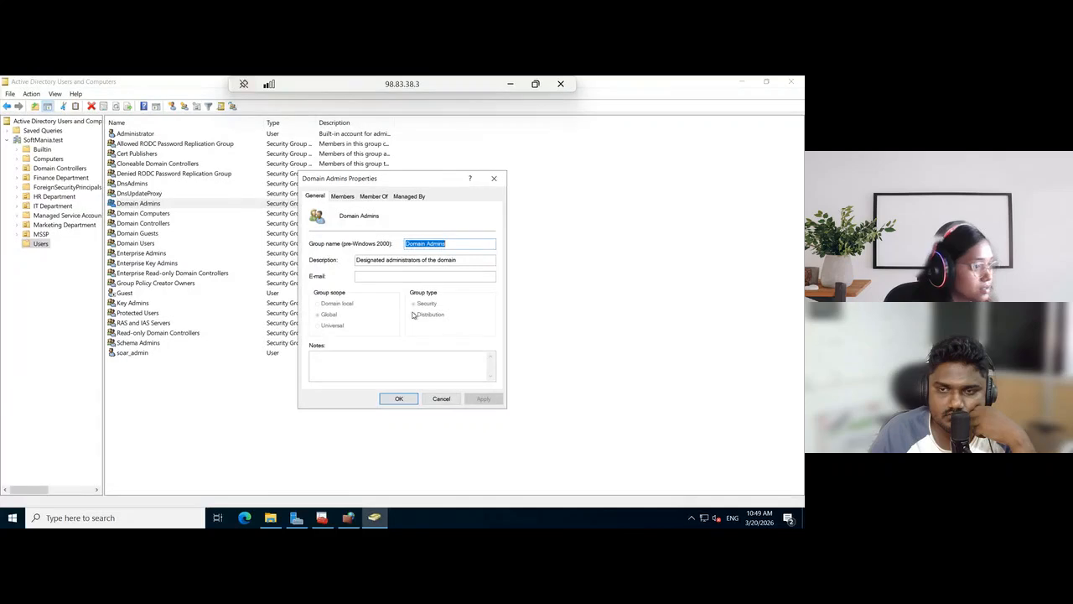
left_click(349, 200)
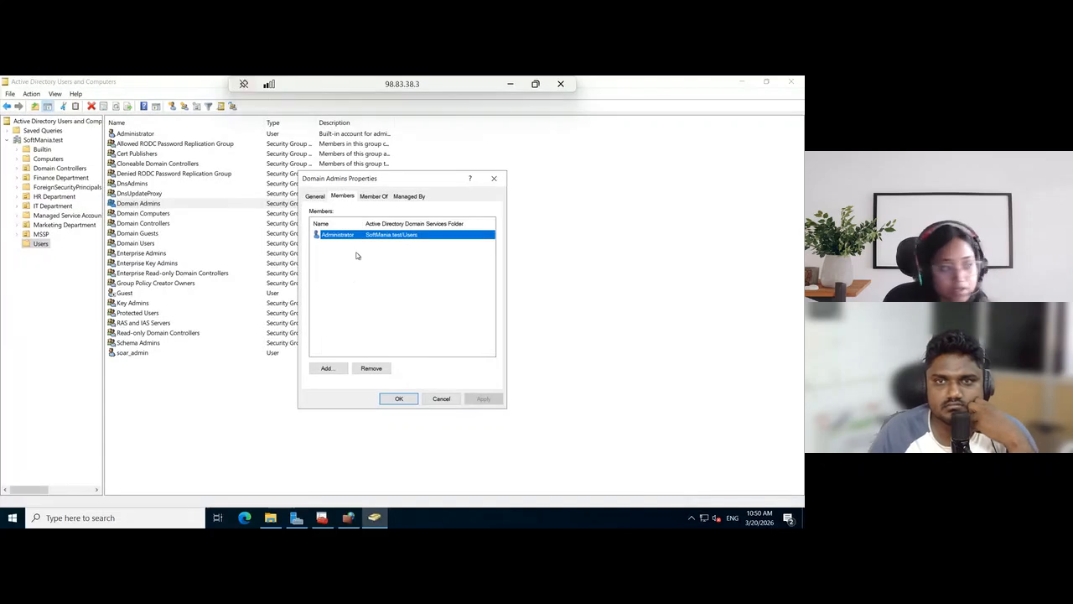
left_click(332, 370)
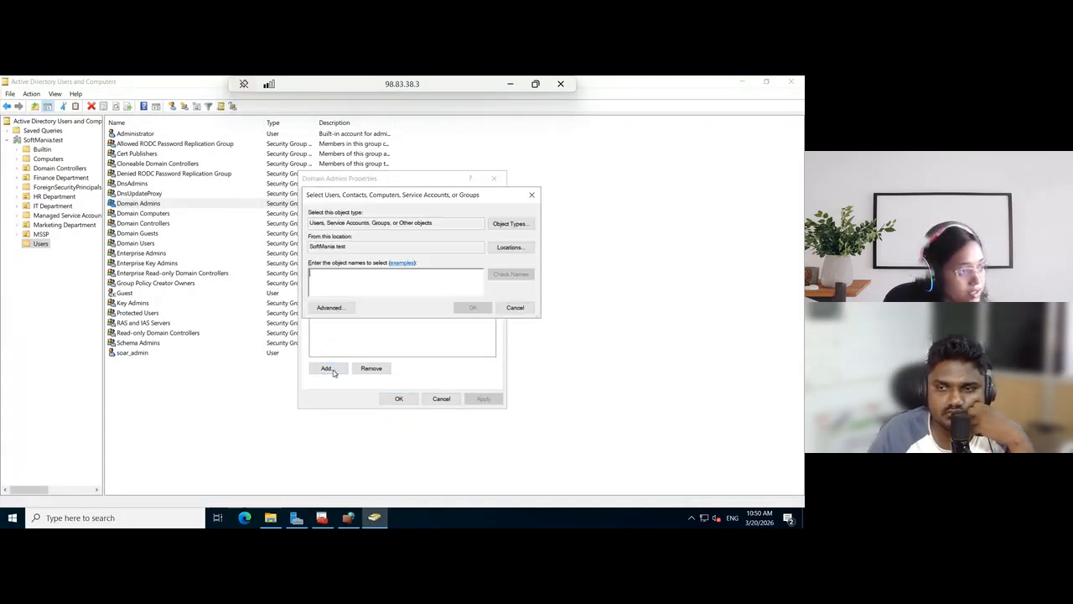
type("soar")
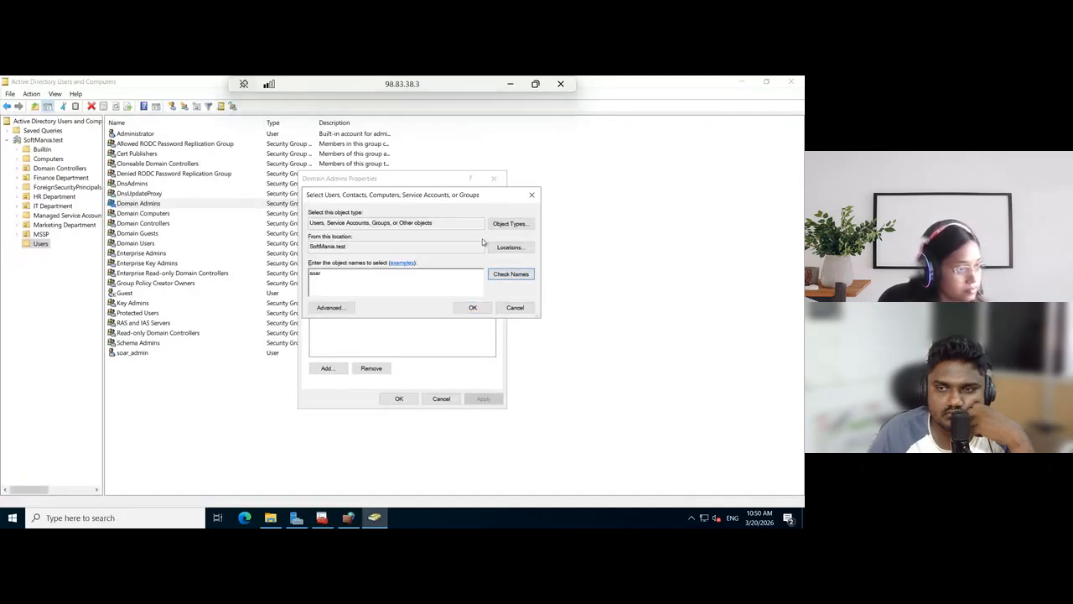
left_click(512, 276)
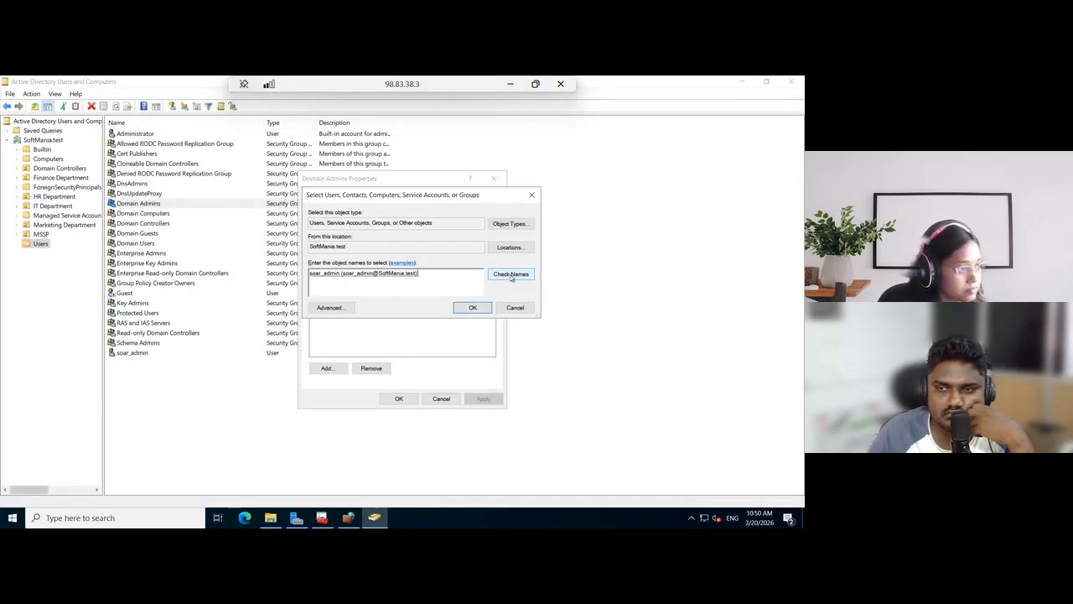
left_click(473, 307)
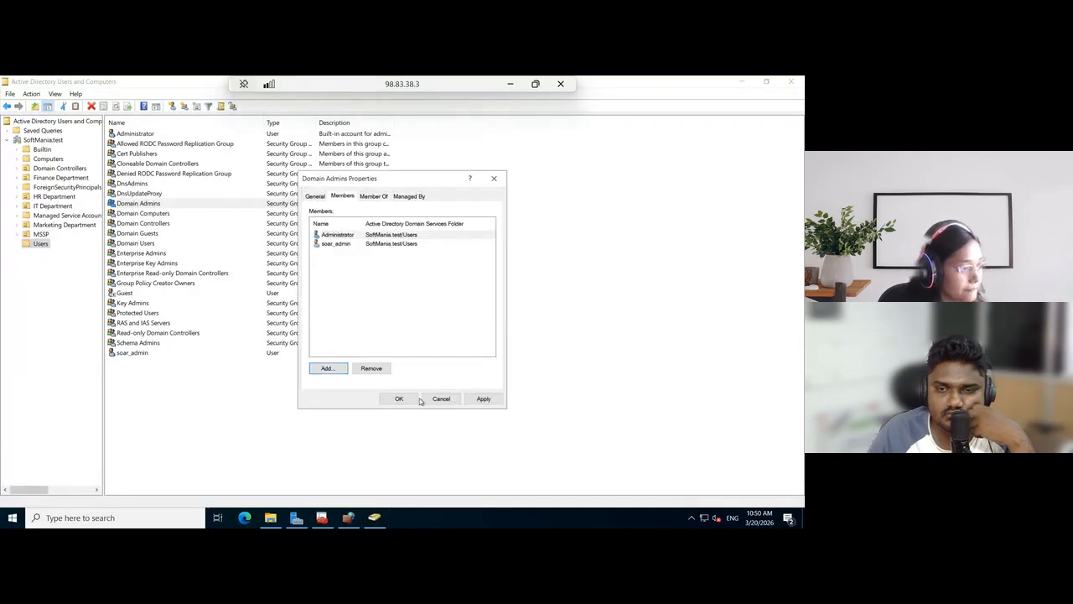
left_click(483, 398)
left_click(399, 398)
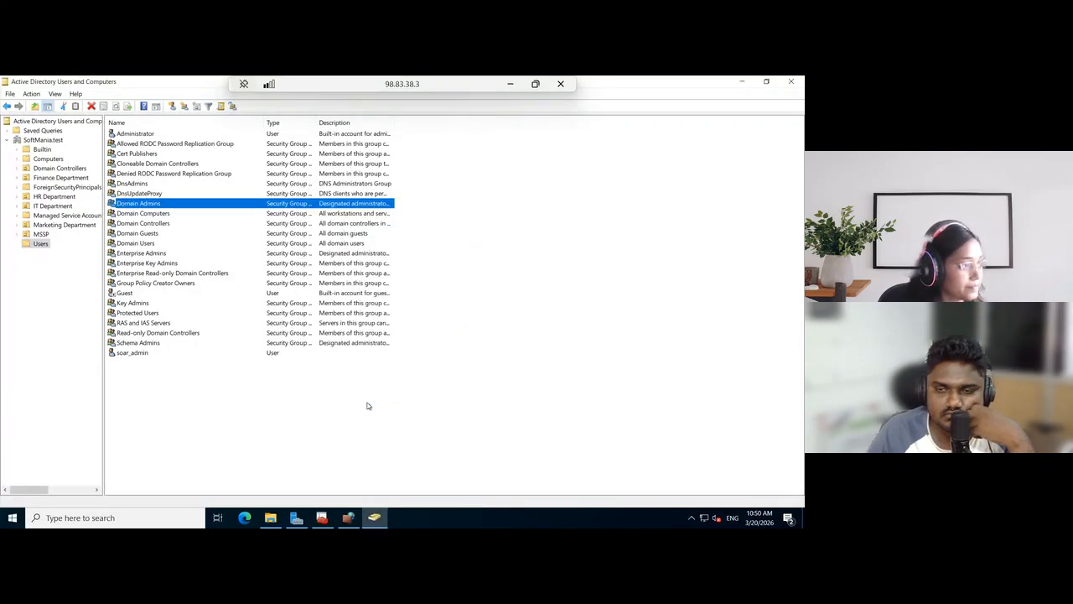
left_click(252, 387)
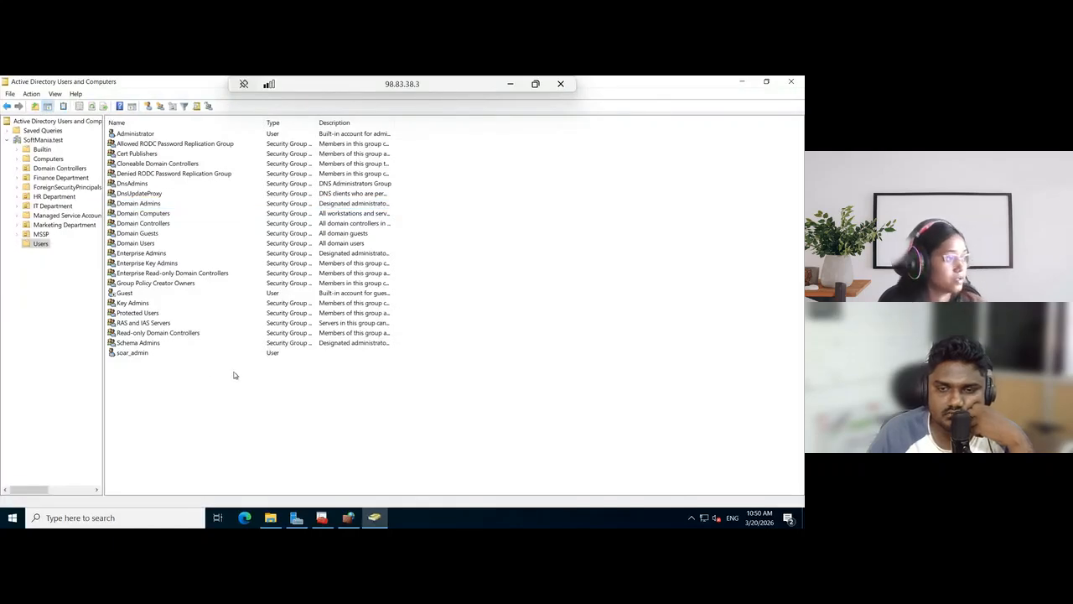
Return to the MSSP-setup guide and review its prerequisites and the steps for installing the AD LDAP app on Splunk SOAR
left_click(518, 84)
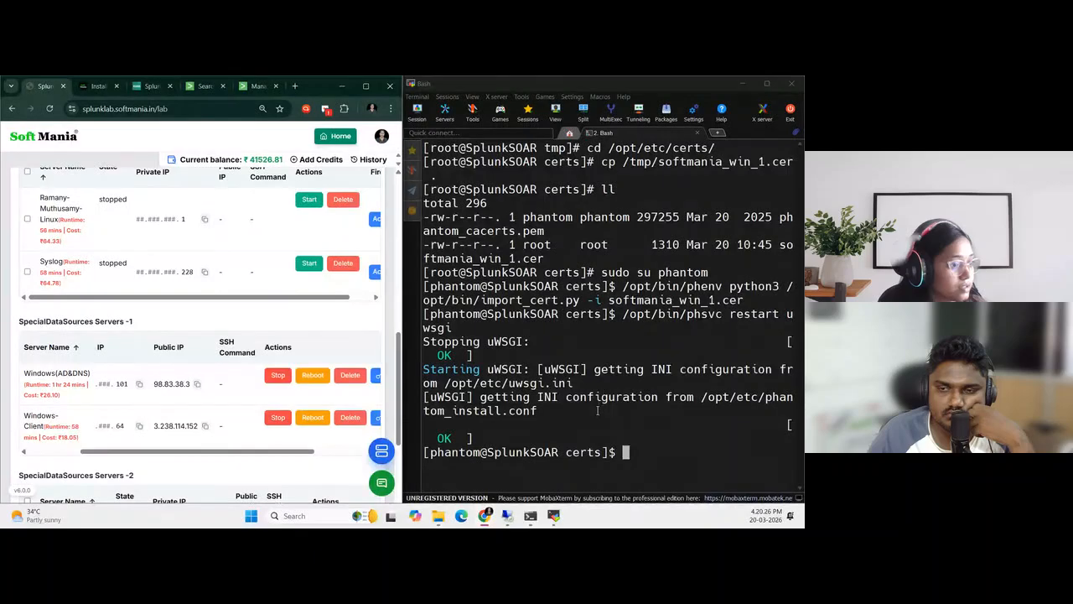
left_click(92, 86)
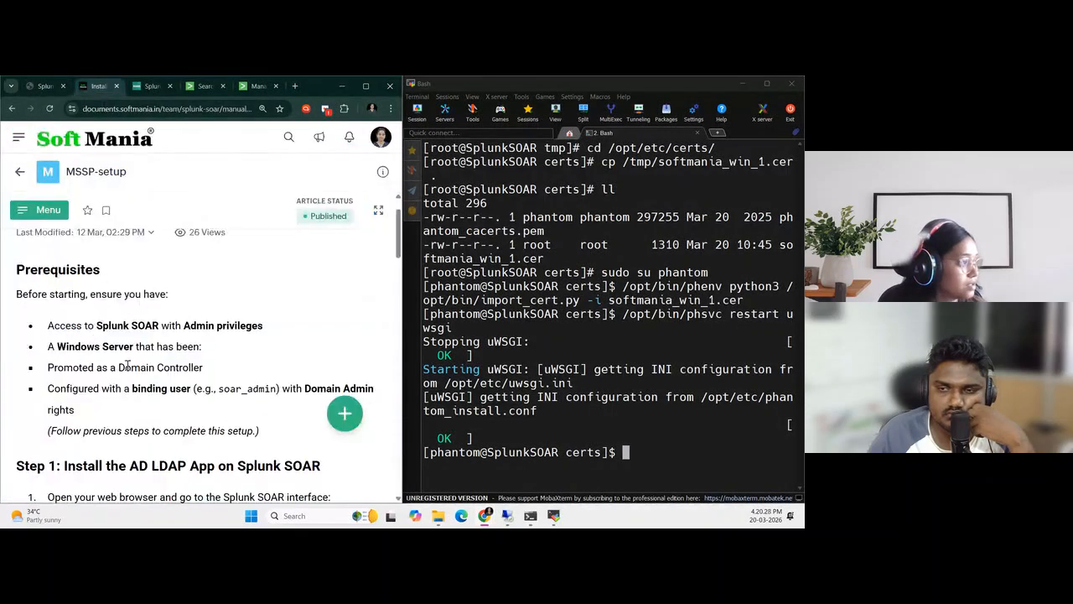
scroll(249, 374, "down", 1)
left_click_drag(260, 379, 48, 314)
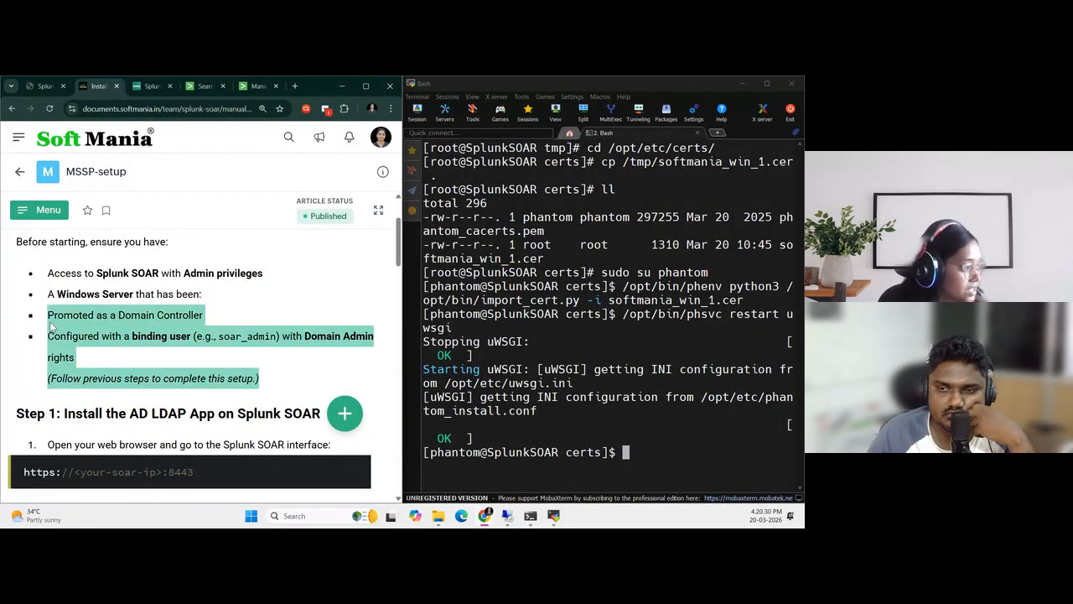
scroll(242, 359, "down", 2)
left_click(239, 356)
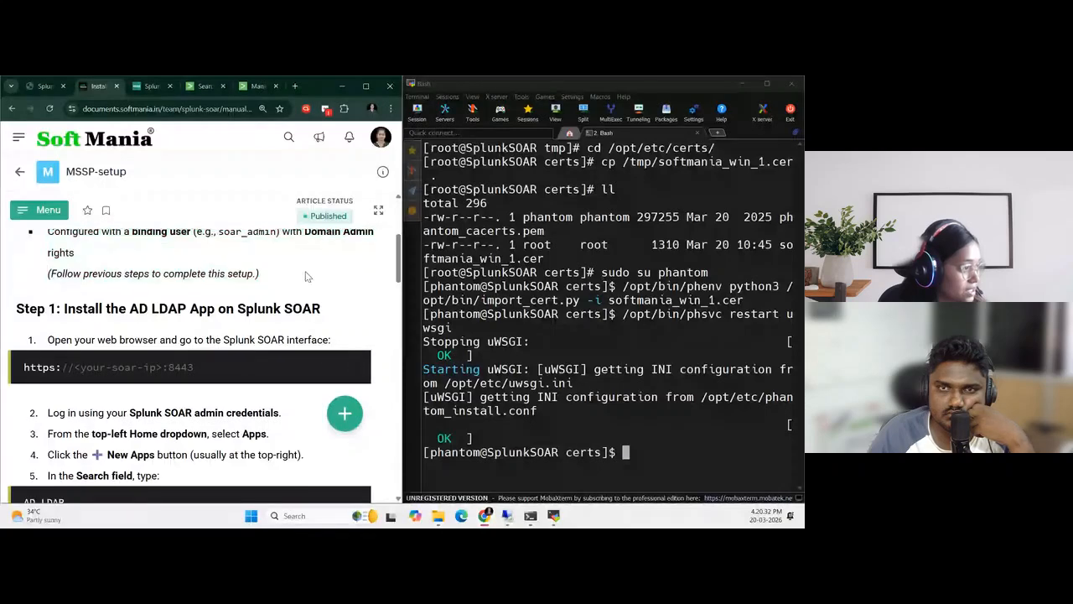
scroll(233, 359, "down", 1)
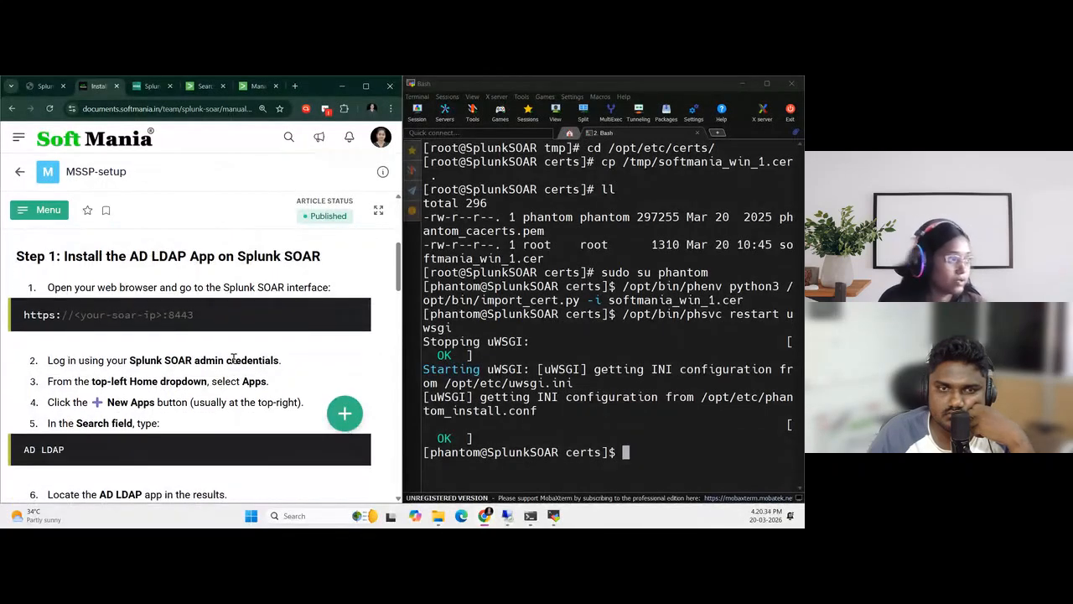
Detach the Splunk SOAR login page into its own window beside the guide, and bring up the Splunk lab page
left_click_drag(149, 86, 534, 144)
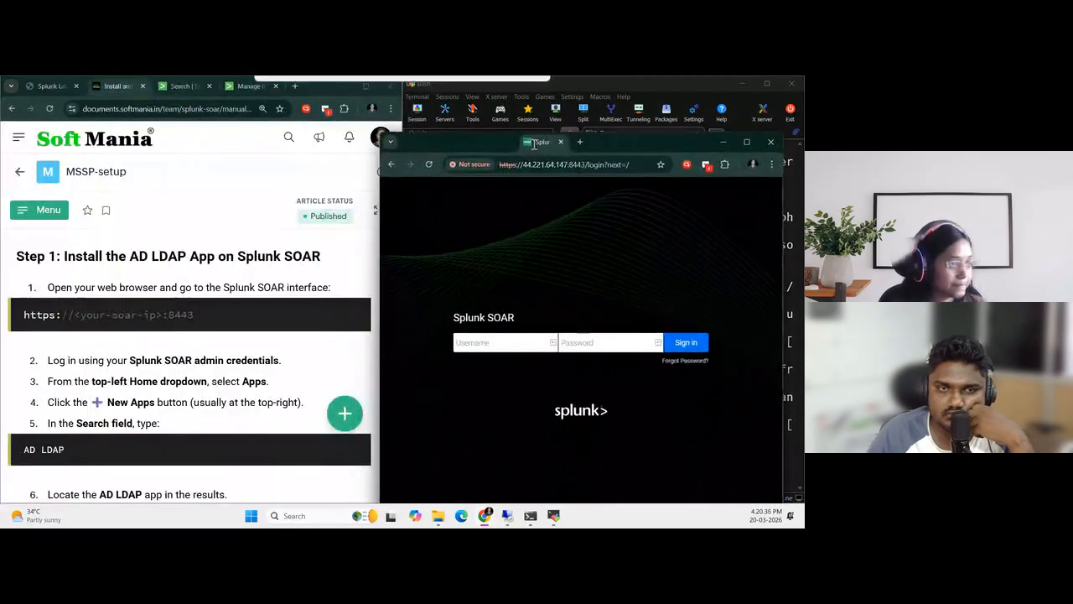
key("super+Right")
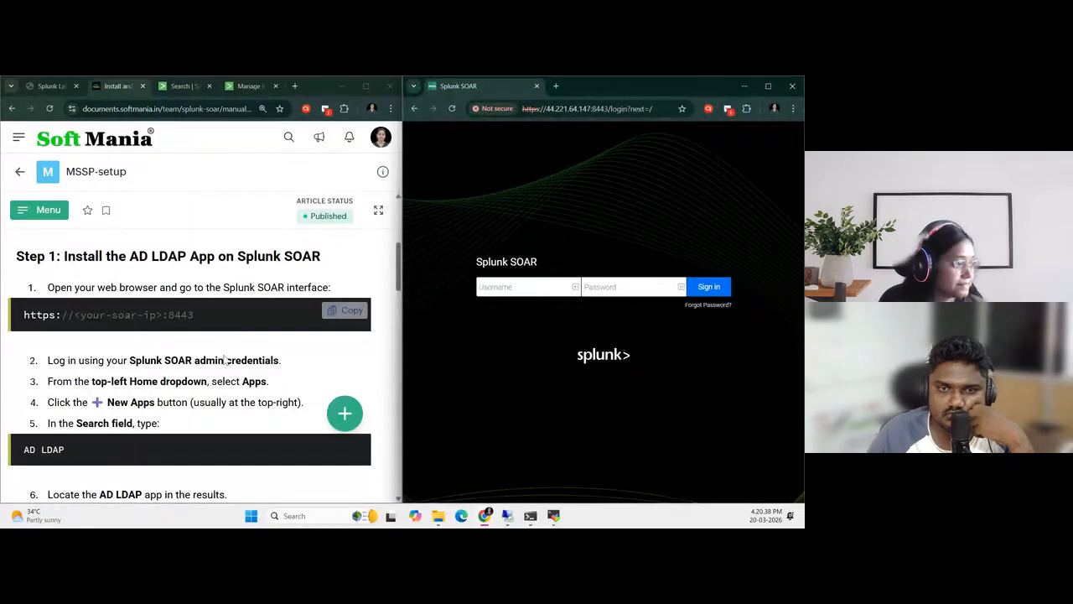
scroll(226, 349, "down", 3)
scroll(223, 373, "up", 1)
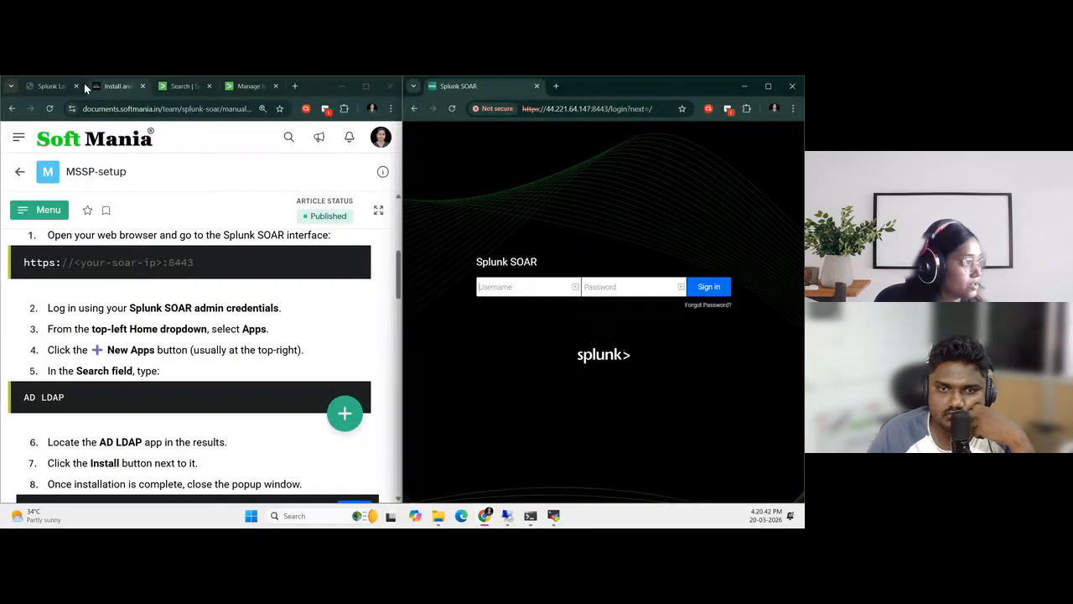
left_click(48, 86)
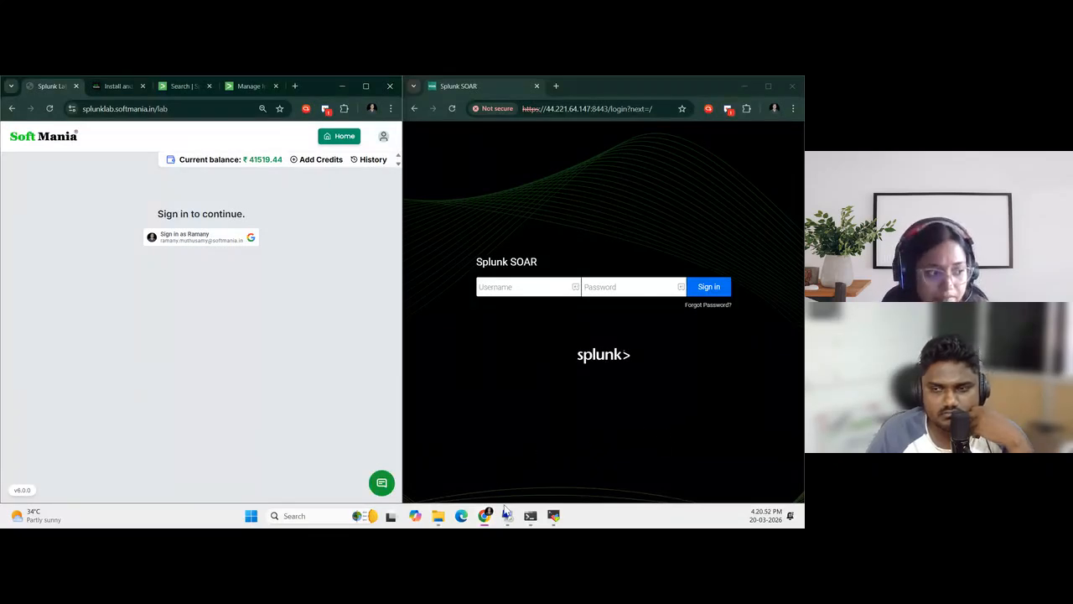
Return to the 98.83.38.3 remote session, examine the Domain Admins group's members and other properties without changing them, and minimize the session
mouse_move(509, 515)
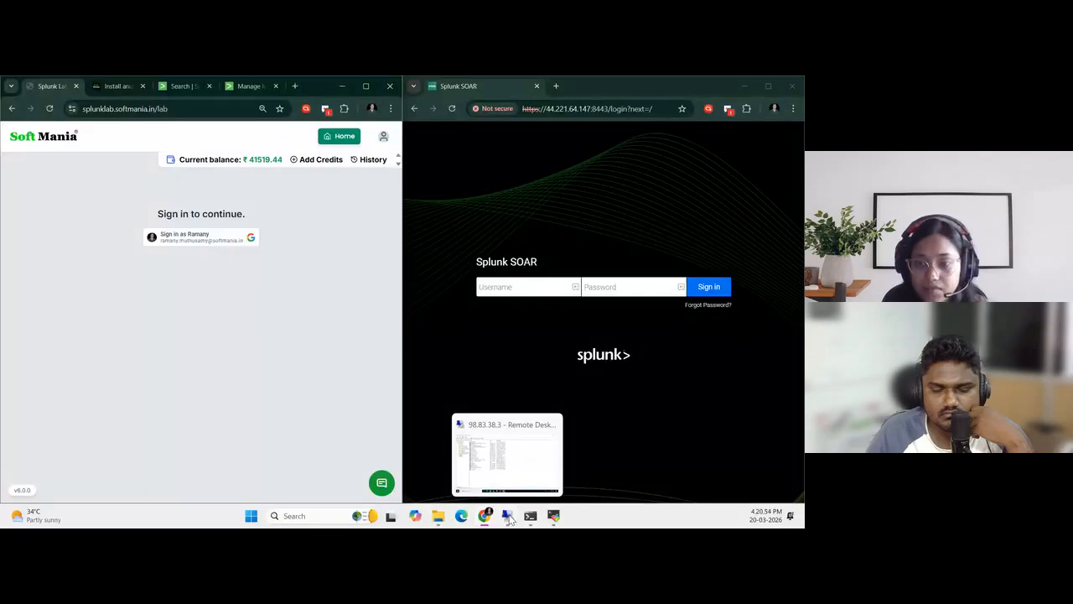
left_click(509, 516)
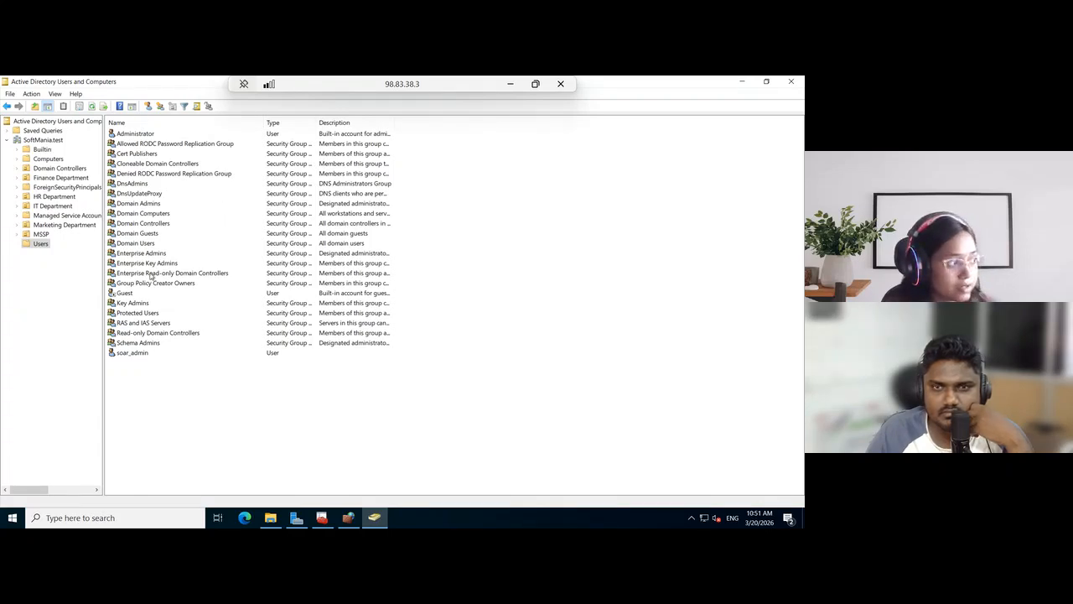
left_click(162, 206)
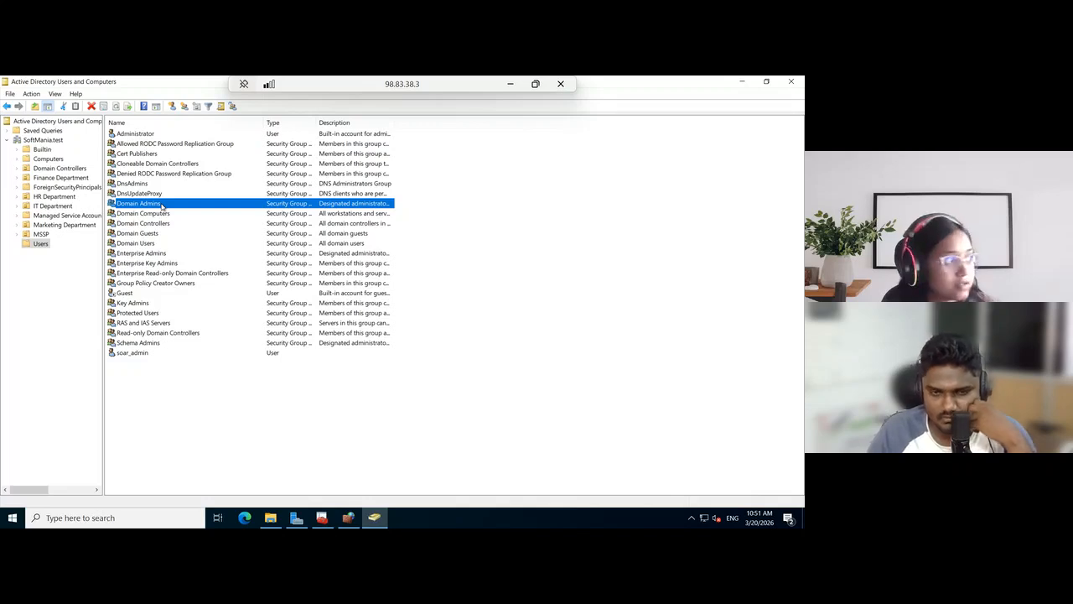
right_click(162, 205)
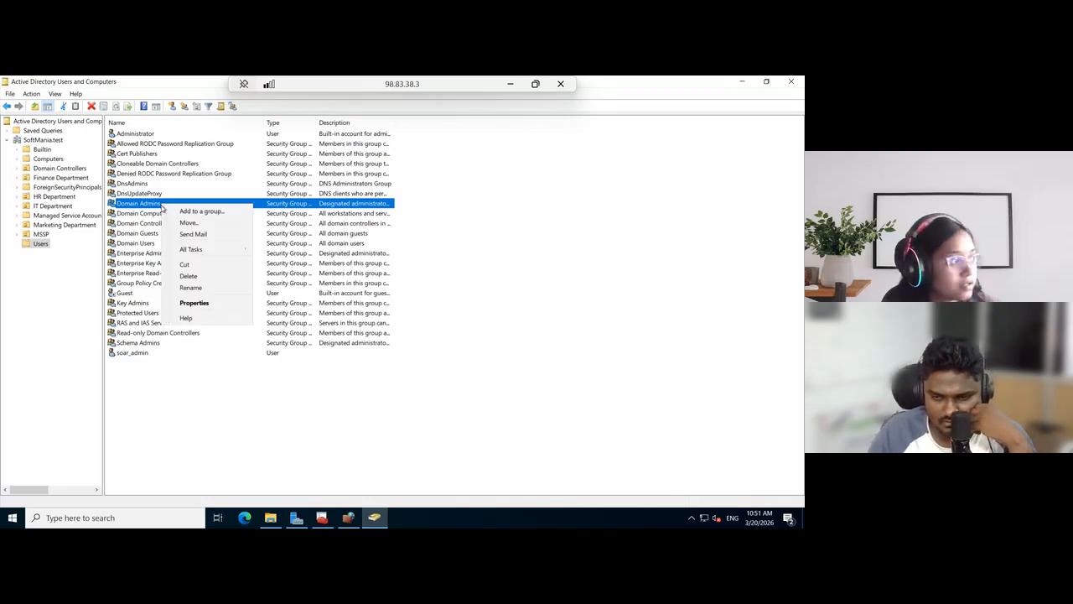
left_click(192, 303)
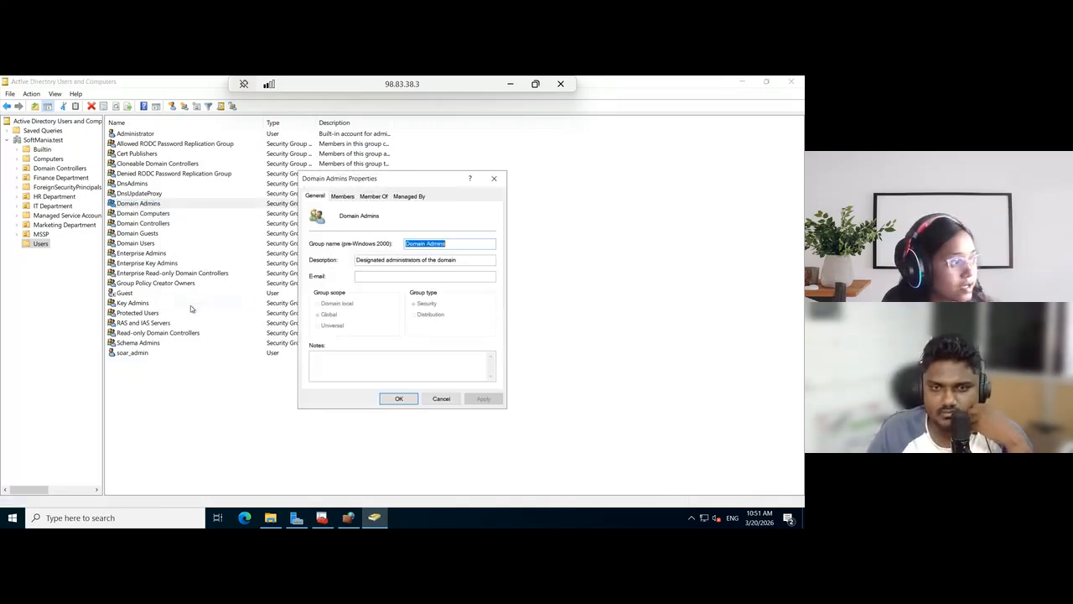
left_click(342, 197)
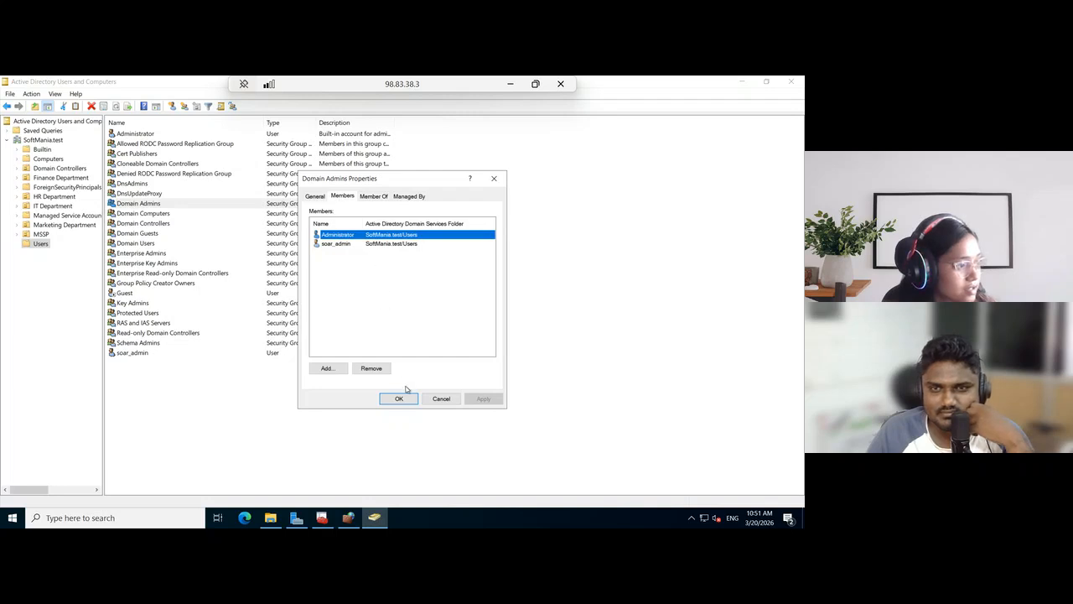
left_click(374, 197)
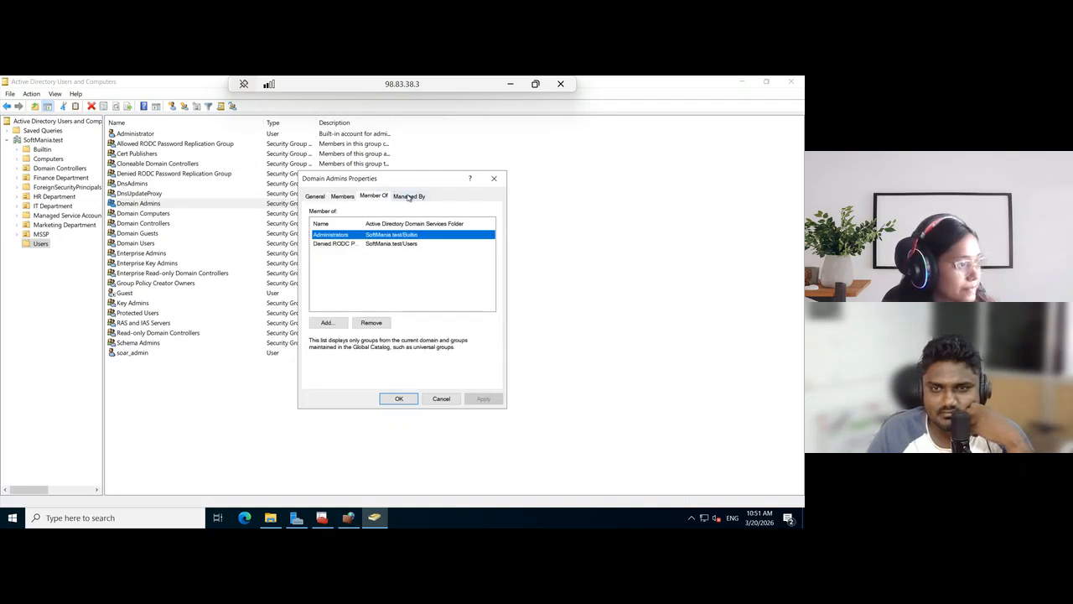
left_click(408, 196)
left_click(314, 197)
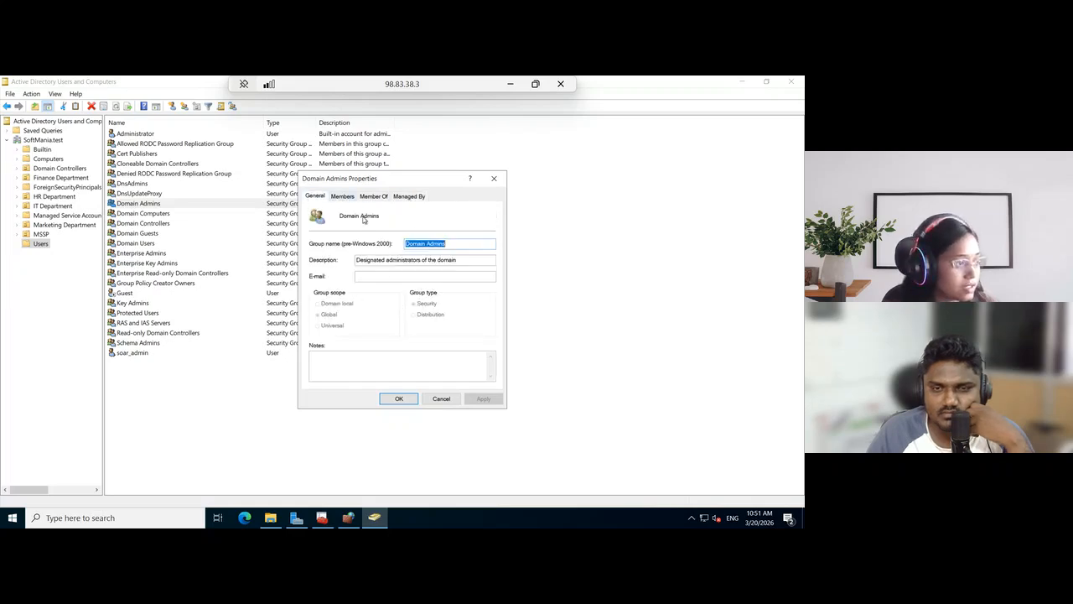
left_click(349, 196)
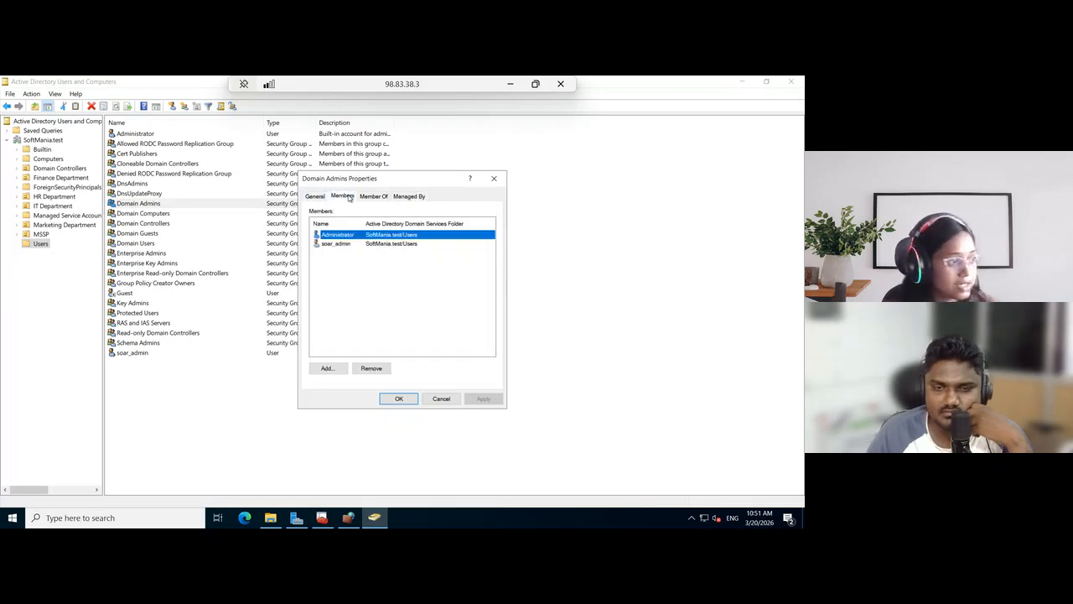
left_click(415, 296)
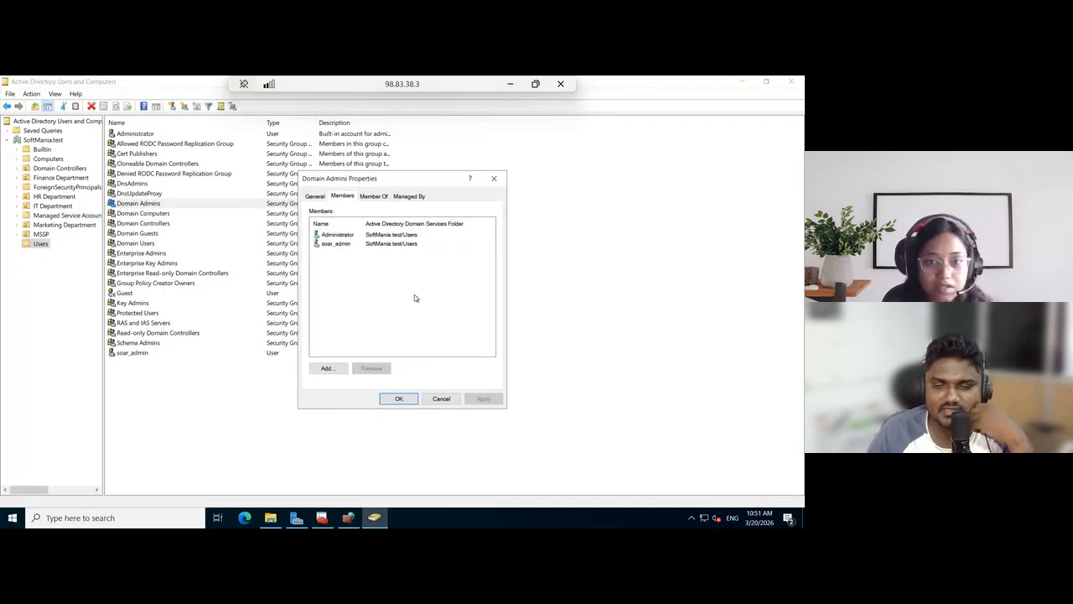
left_click(440, 399)
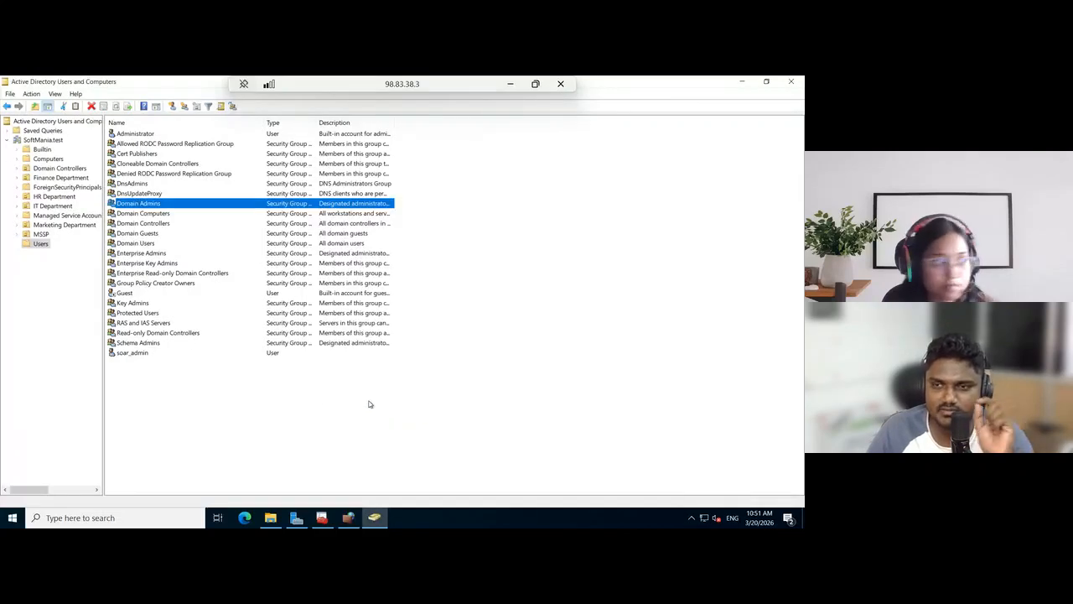
left_click(281, 446)
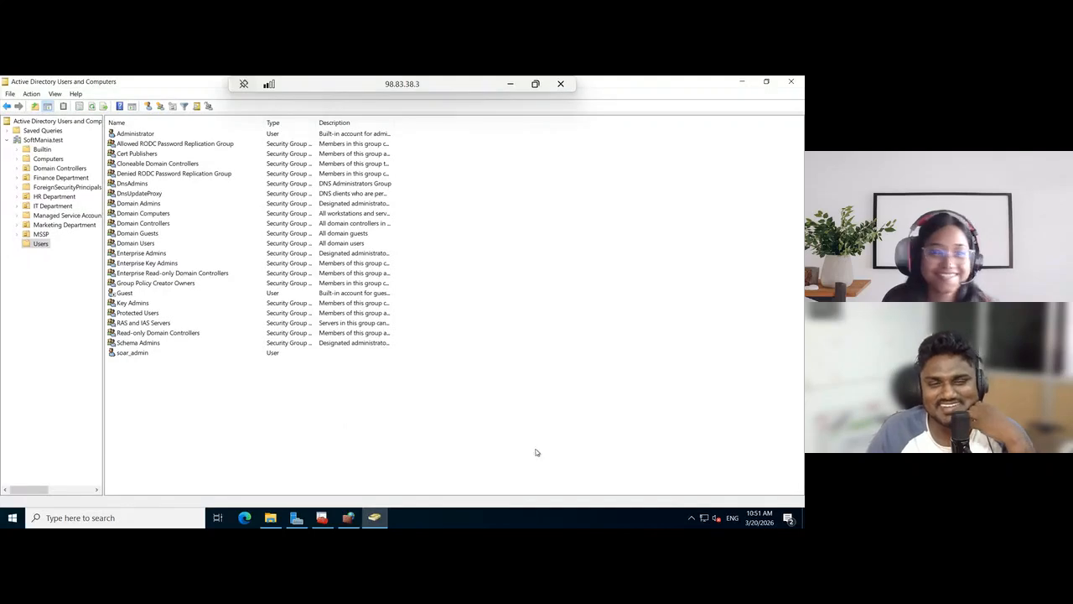
left_click(514, 83)
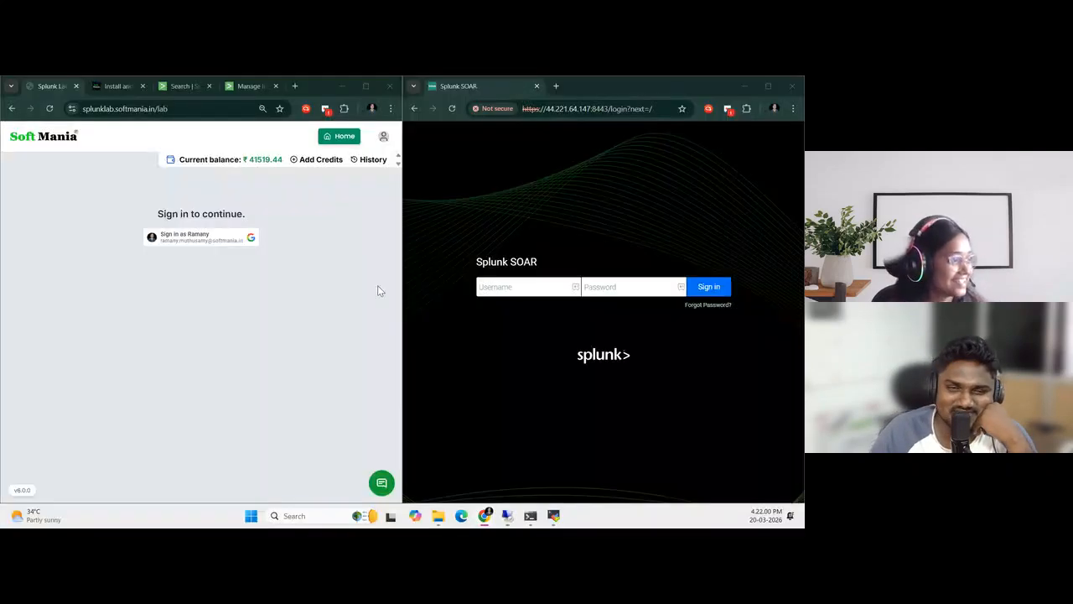
Sign in to the SoftMania Splunk lab page with the existing Google account
left_click(383, 137)
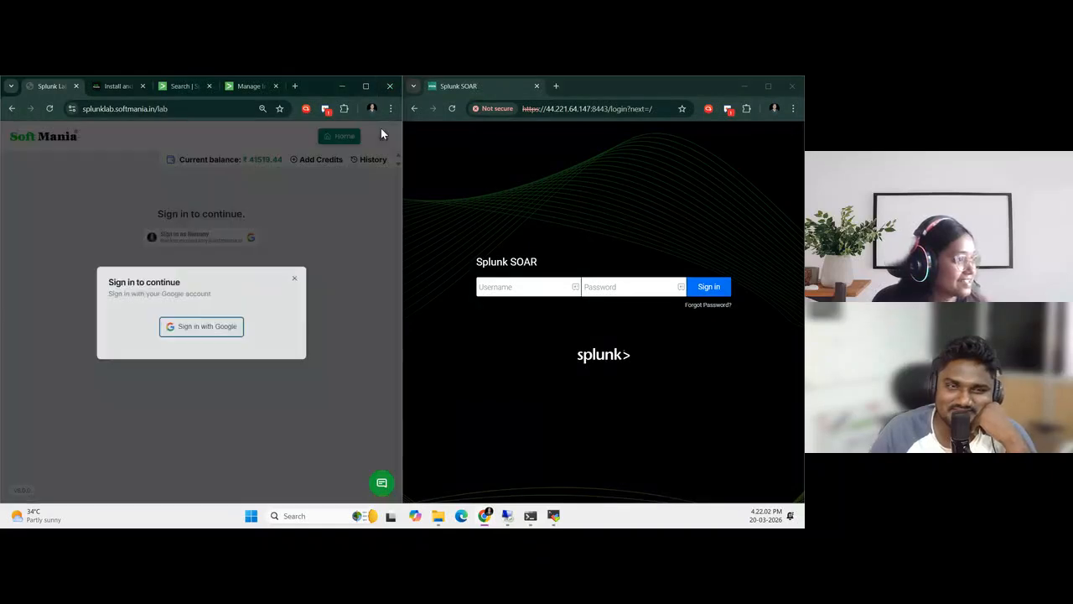
left_click(199, 330)
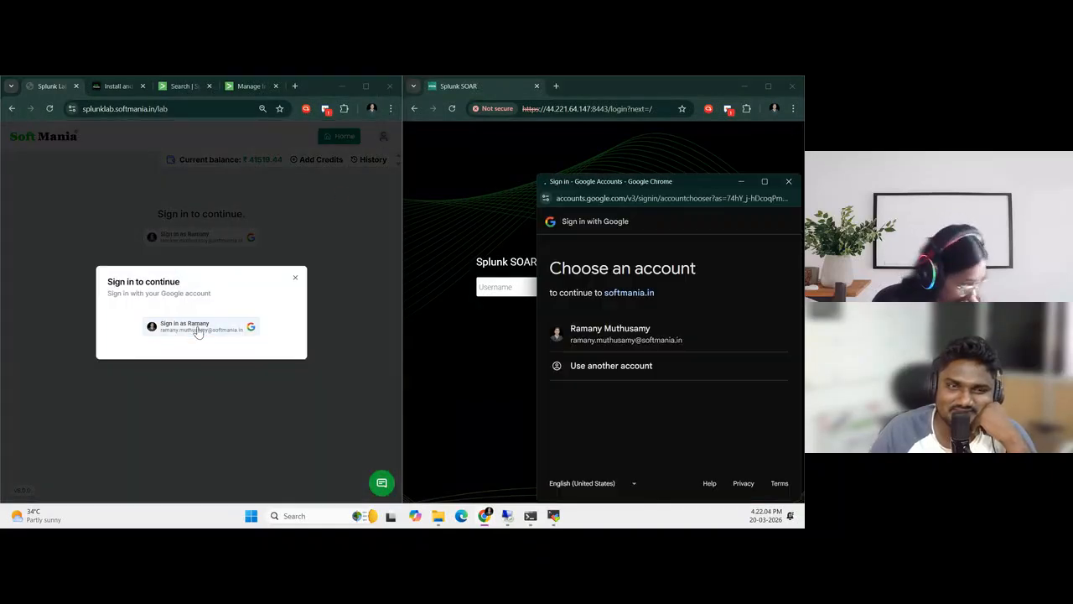
left_click(602, 341)
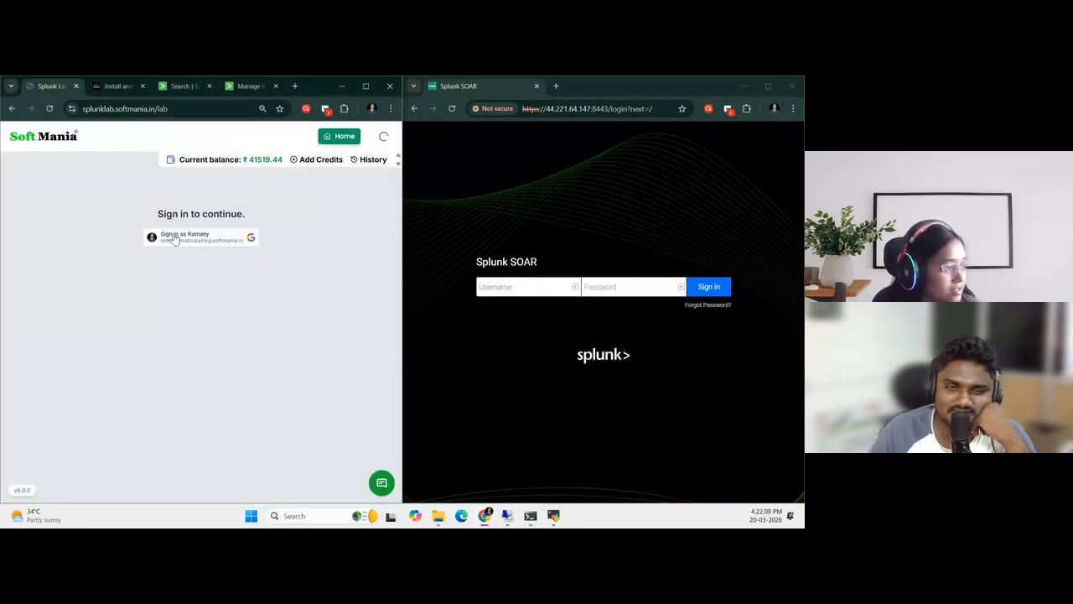
left_click(172, 238)
left_click(602, 331)
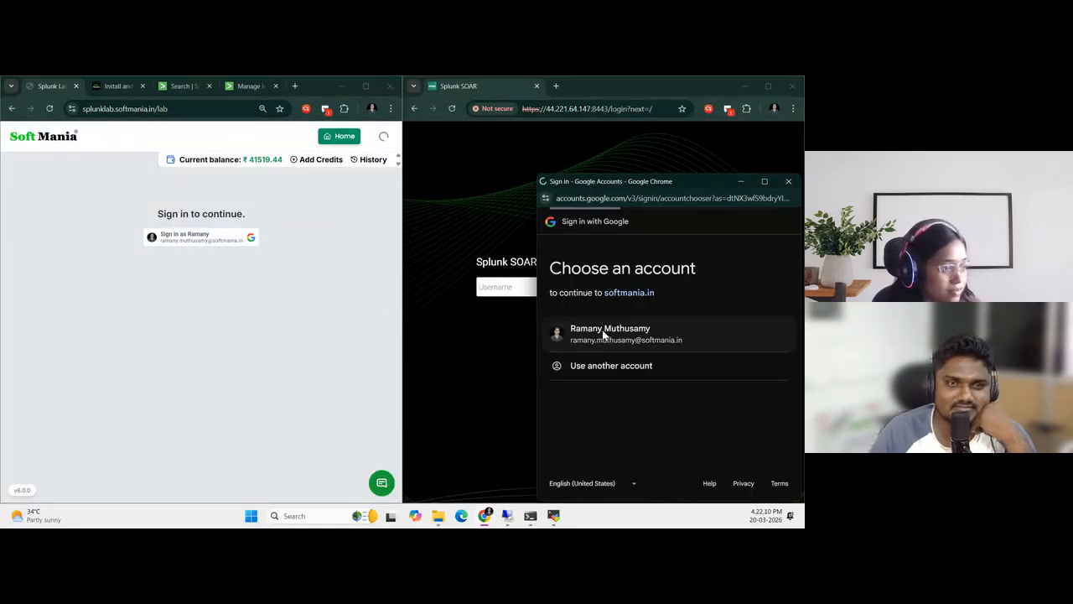
Look up the Splunk-SOAR credentials under Splunk SIEM Admin Bootcamp, and sign in to Splunk SOAR as soar_local_admin with the account password
left_click(507, 287)
type("soar_")
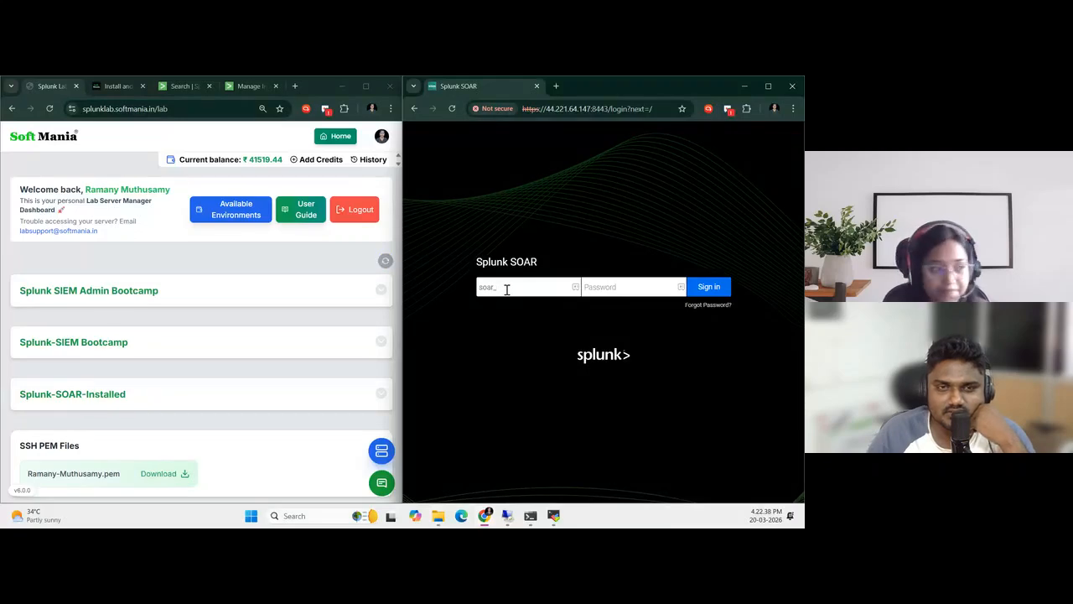
type("local")
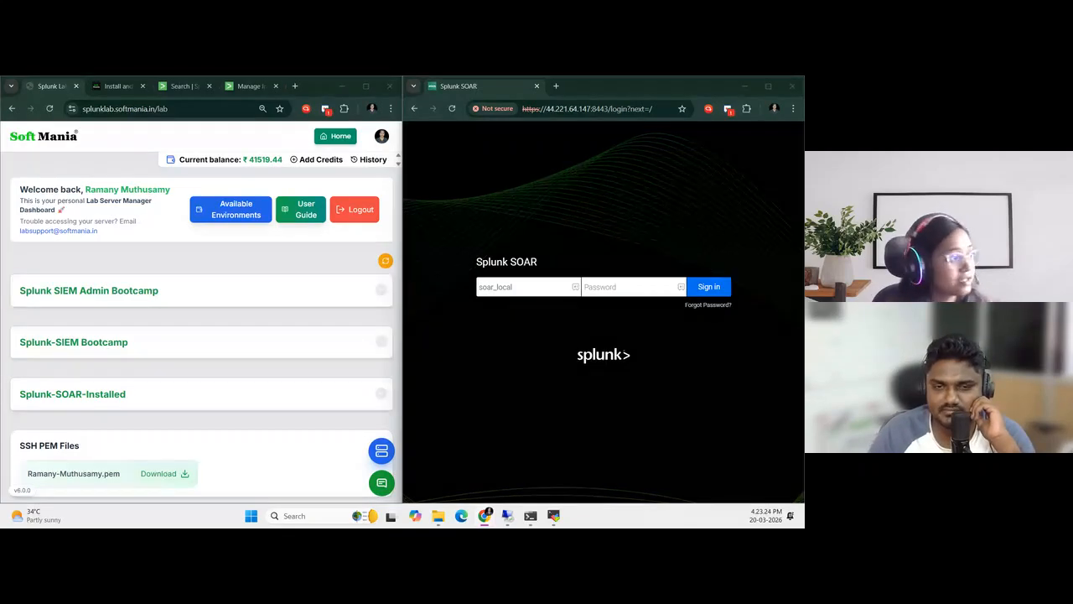
left_click(301, 298)
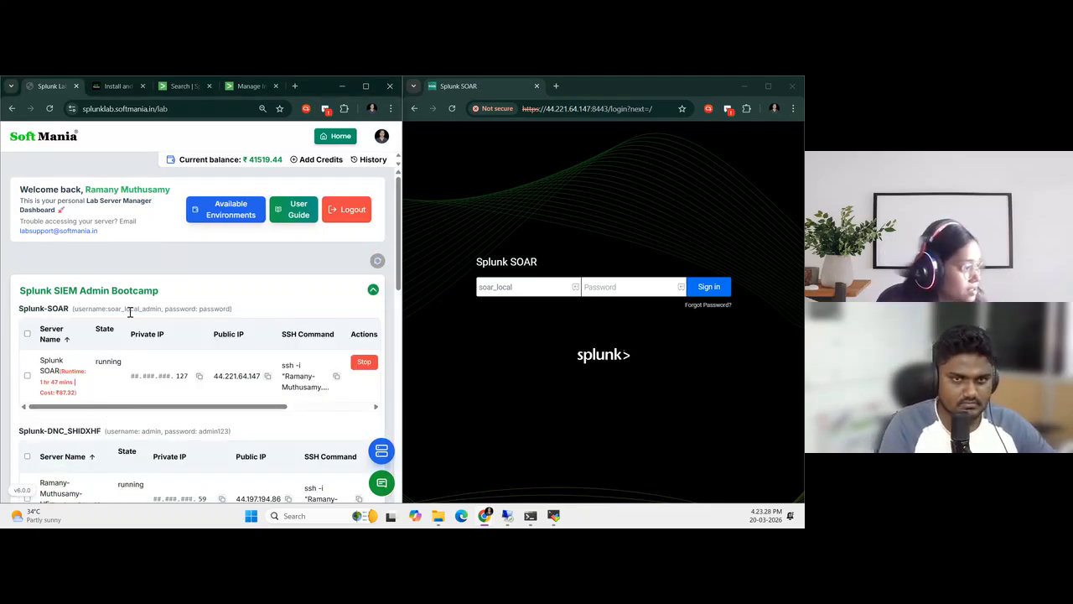
left_click(528, 286)
type("_admin")
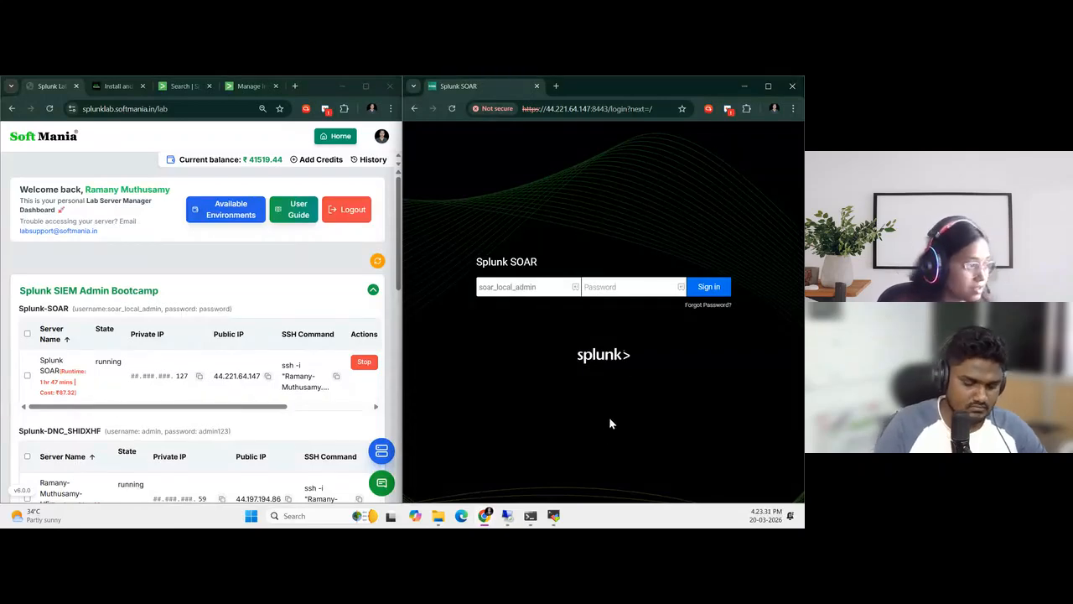
left_click(608, 286)
type("password")
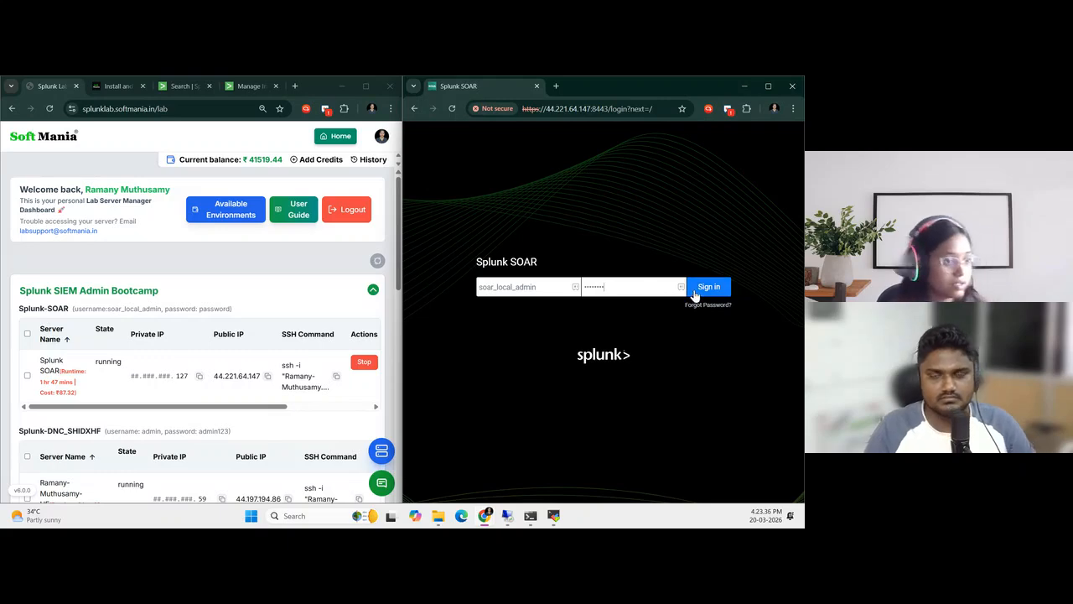
left_click(695, 290)
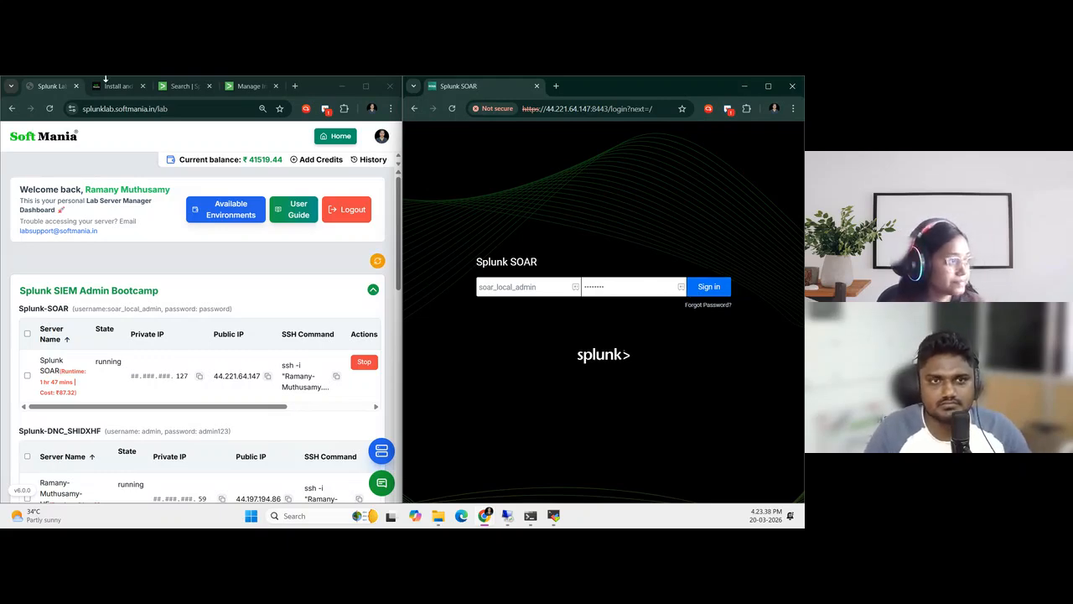
Return to the MSSP-setup guide and review the steps for finding and installing the AD LDAP app
left_click(109, 86)
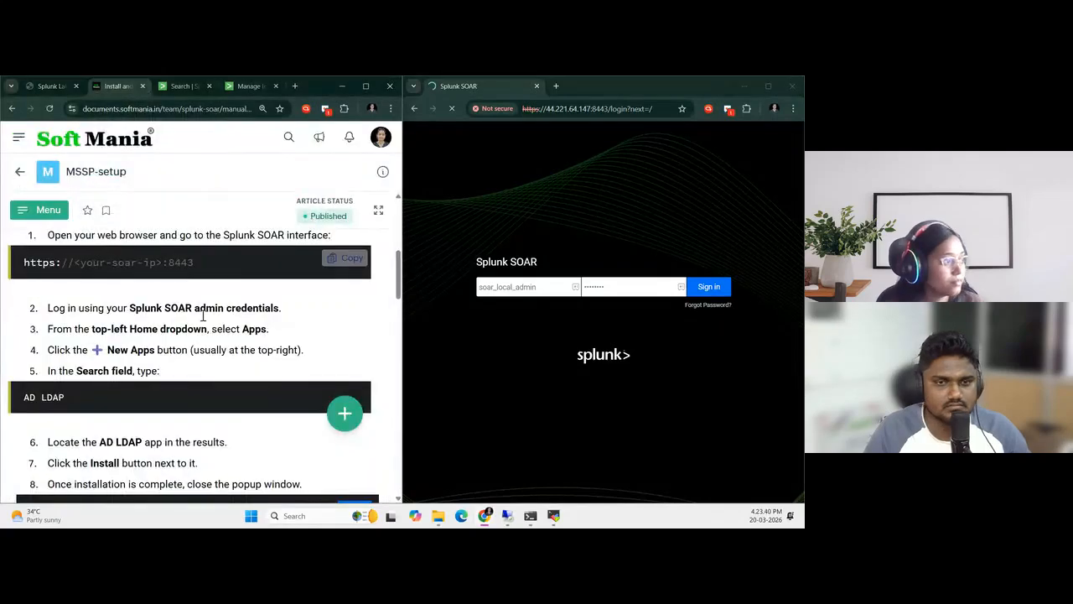
scroll(214, 332, "down", 1)
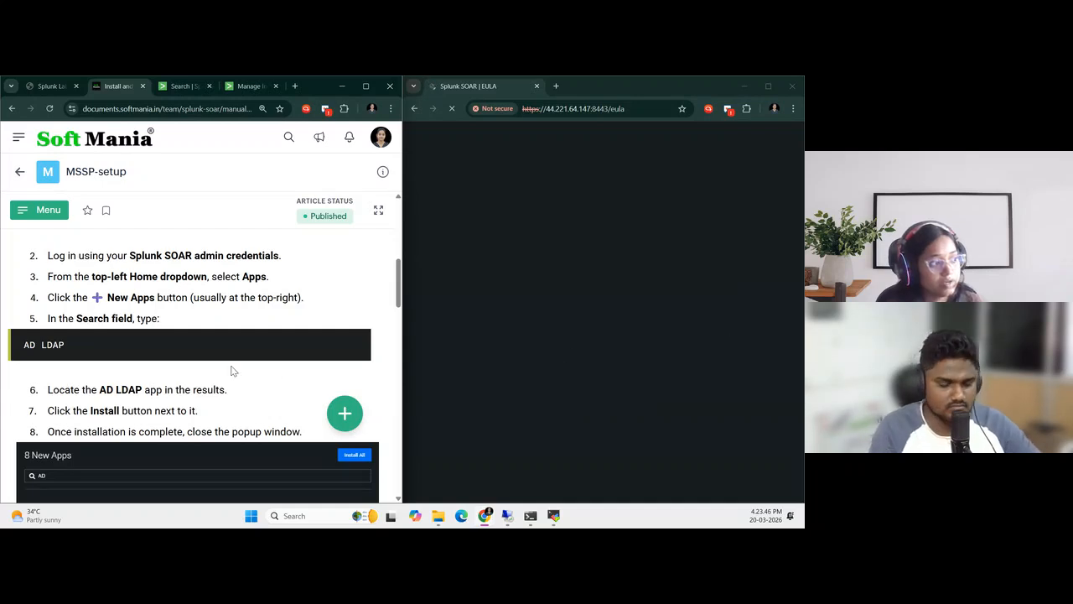
scroll(231, 369, "up", 2)
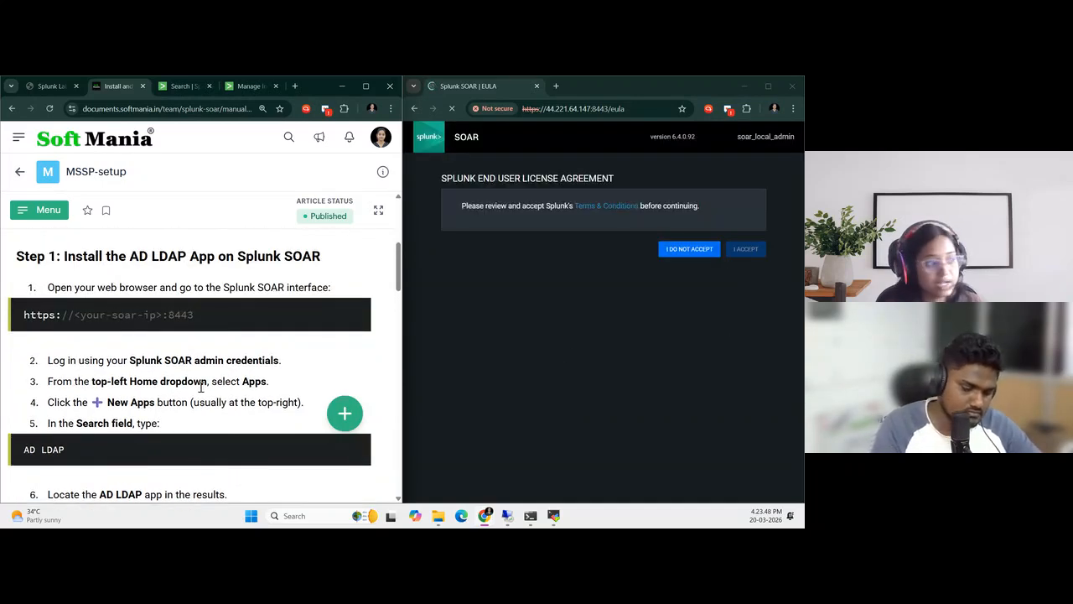
scroll(202, 401, "down", 1)
scroll(201, 401, "down", 1)
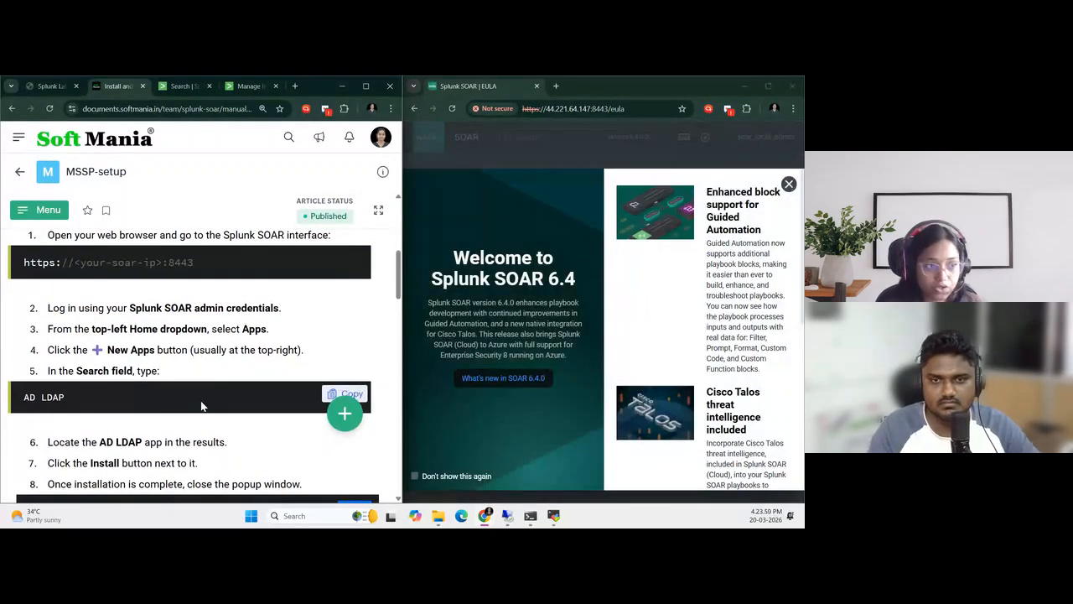
Dismiss the Splunk SOAR 6.4 welcome pop-up and accept the Splunk end user license agreement
left_click(789, 183)
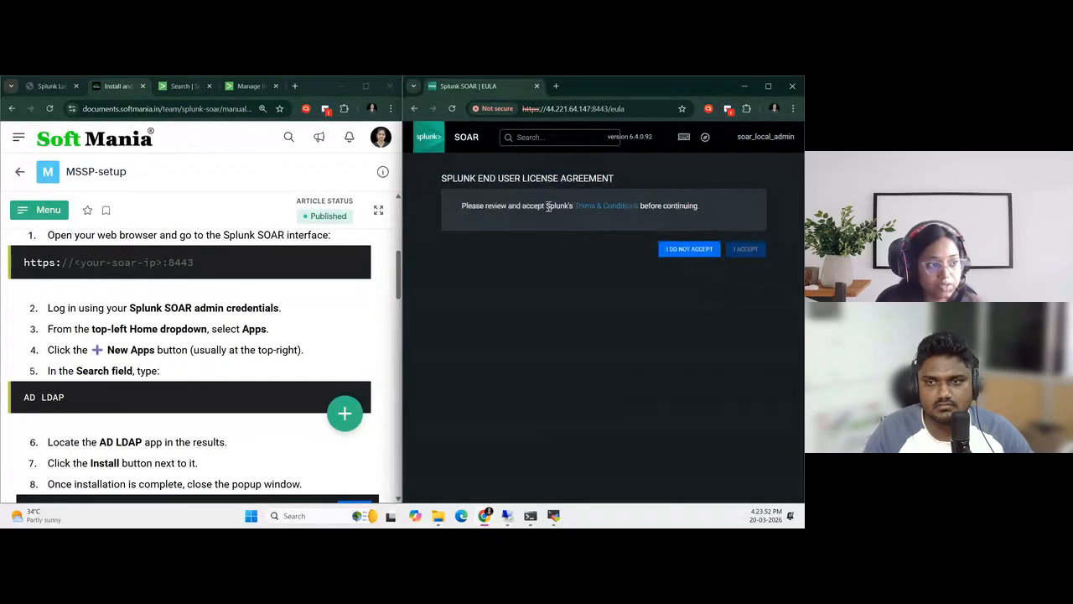
left_click(598, 207)
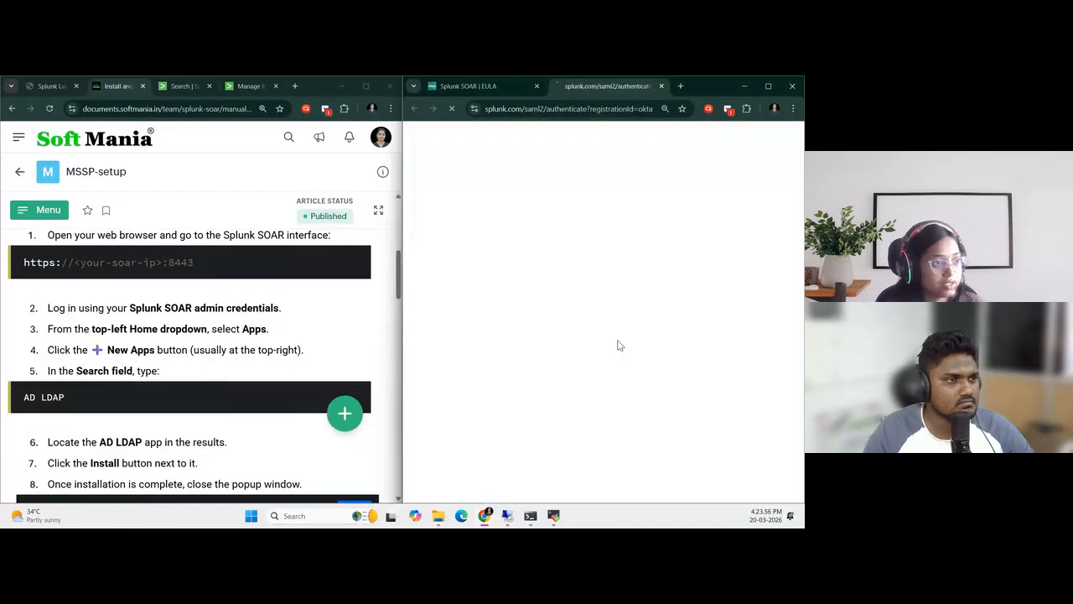
left_click(660, 86)
left_click(753, 252)
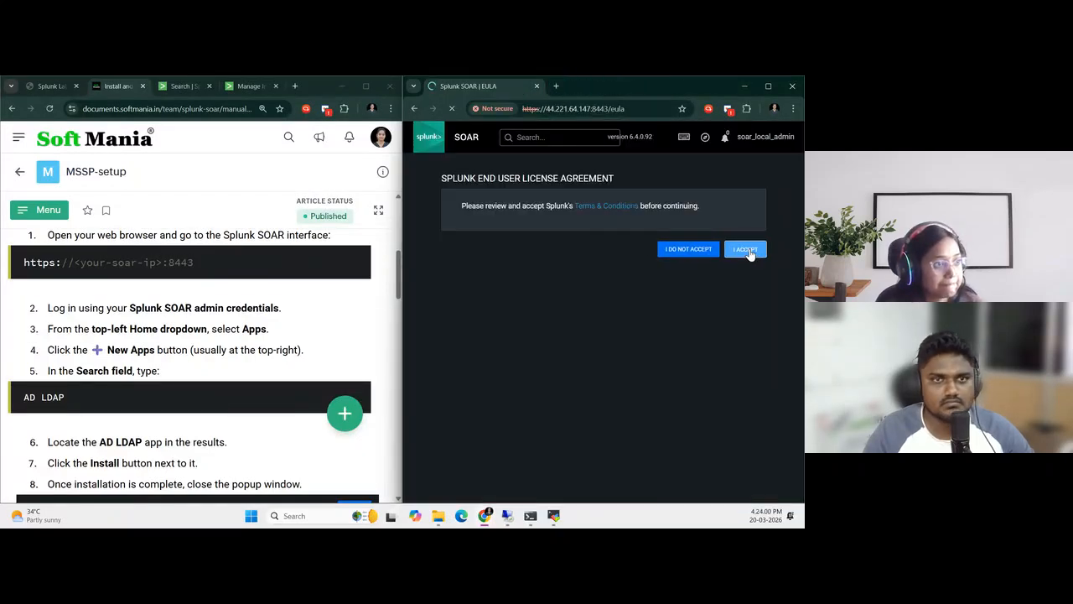
Exit the Splunk SOAR welcome tour and skip onboarding to reach the home dashboard
left_click(766, 86)
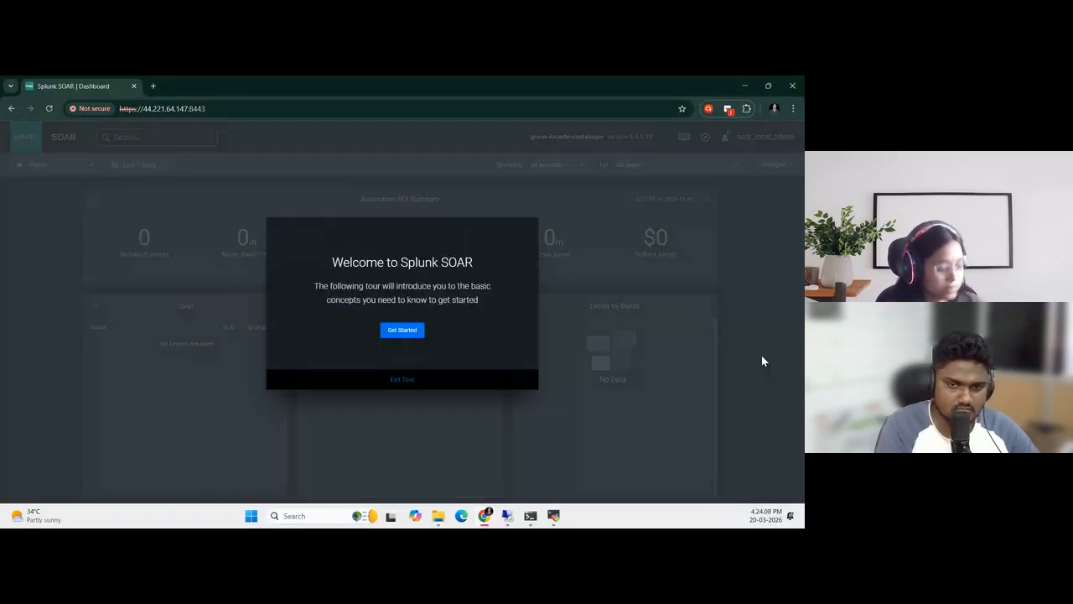
left_click(407, 383)
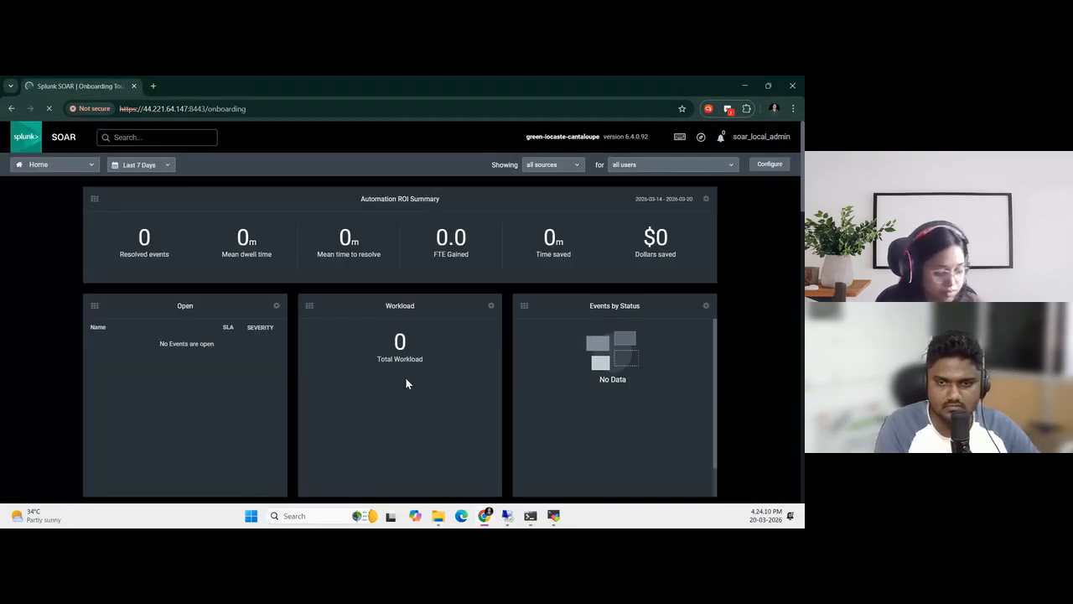
key("super+Right")
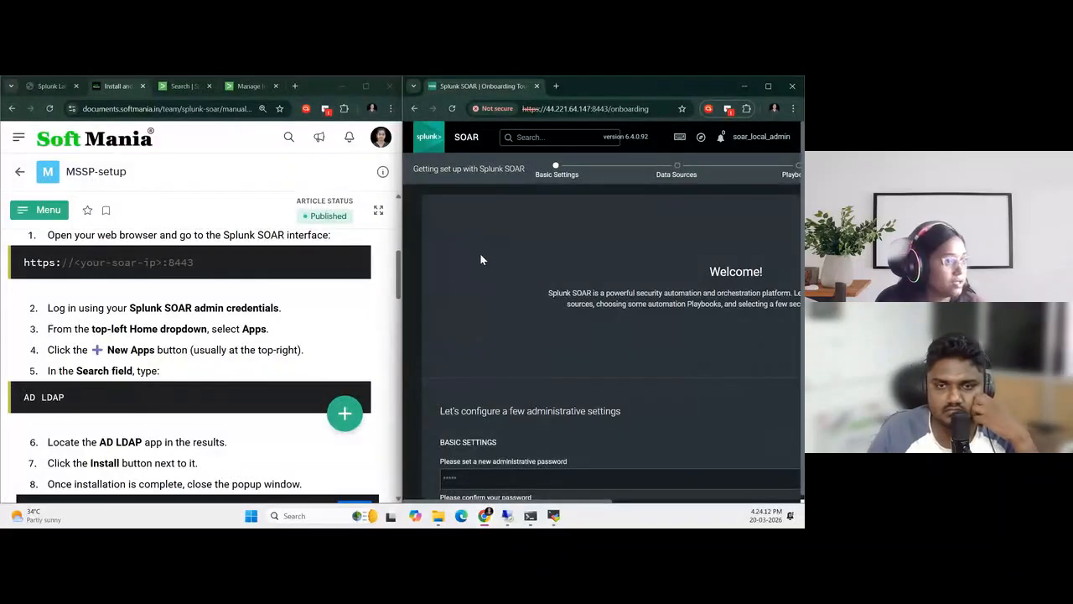
scroll(137, 347, "down", 1)
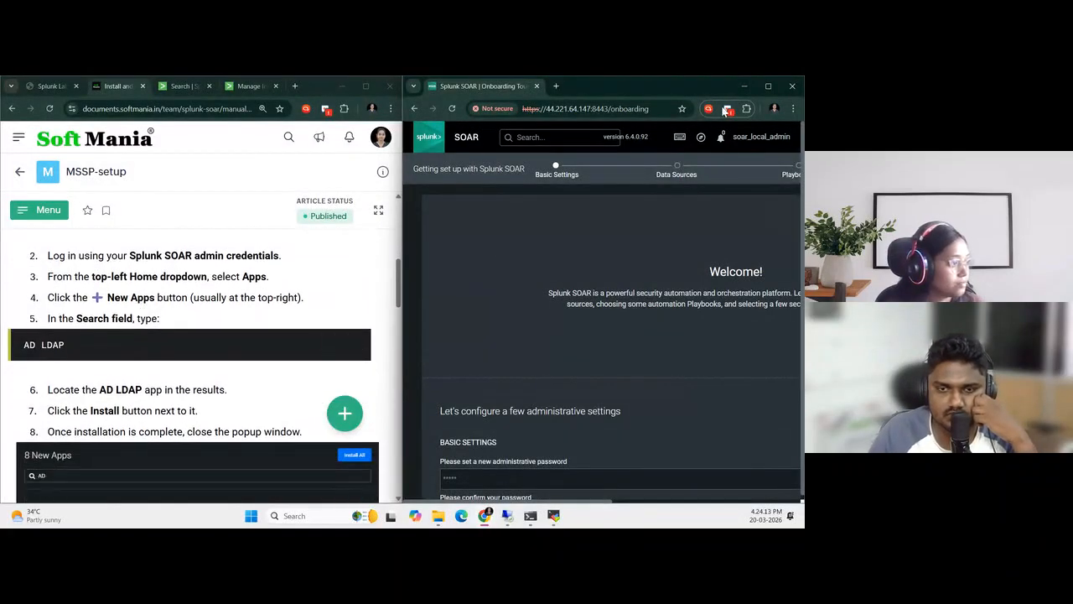
left_click(767, 87)
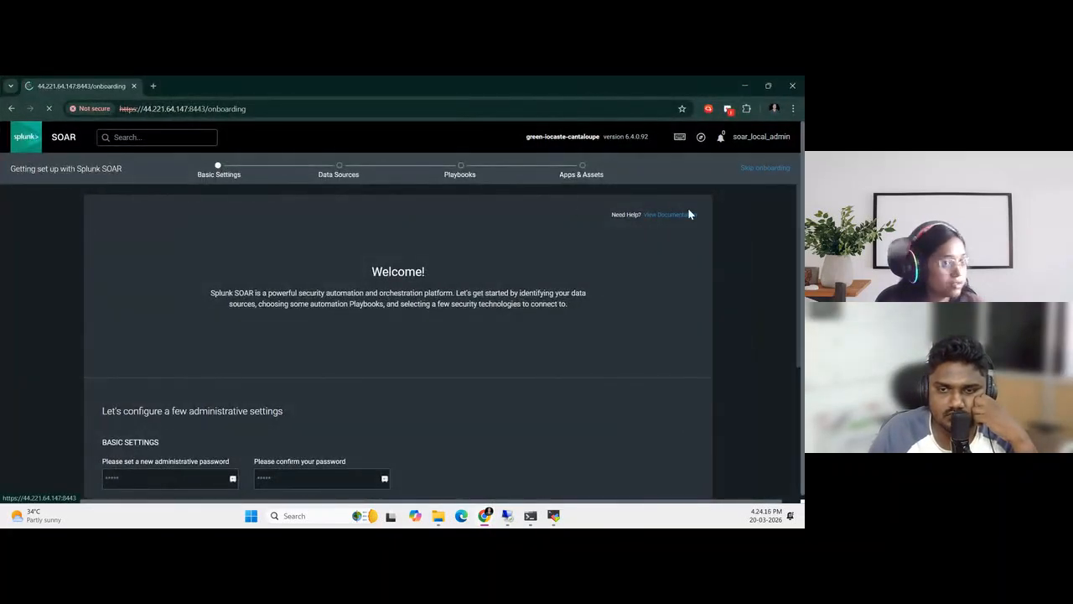
left_click(767, 168)
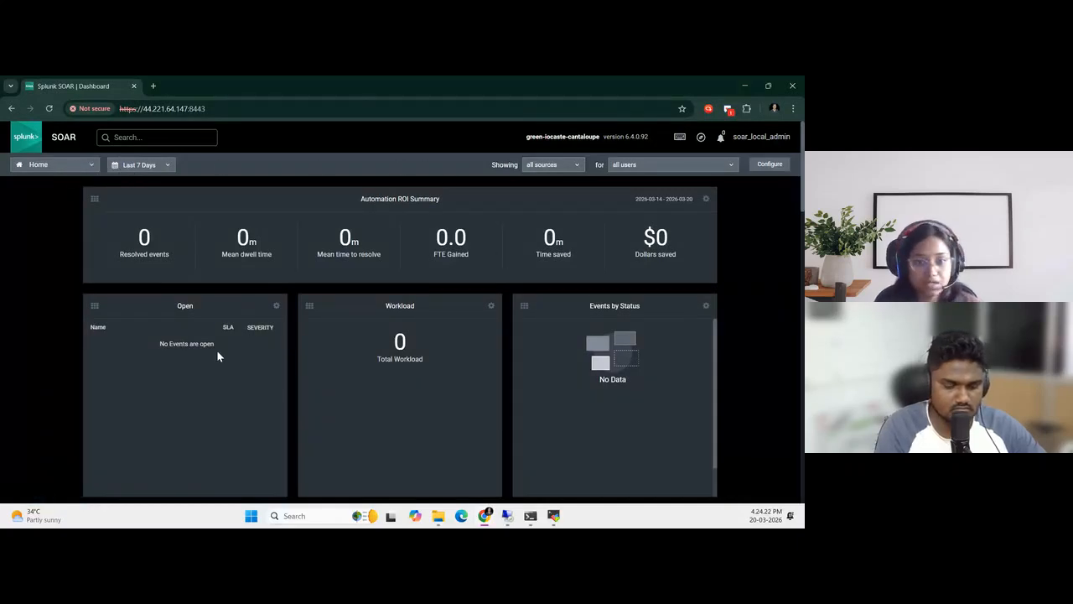
Open the new apps list from the Apps page, search it for AD LDAP, and bring the guide back alongside
left_click(56, 166)
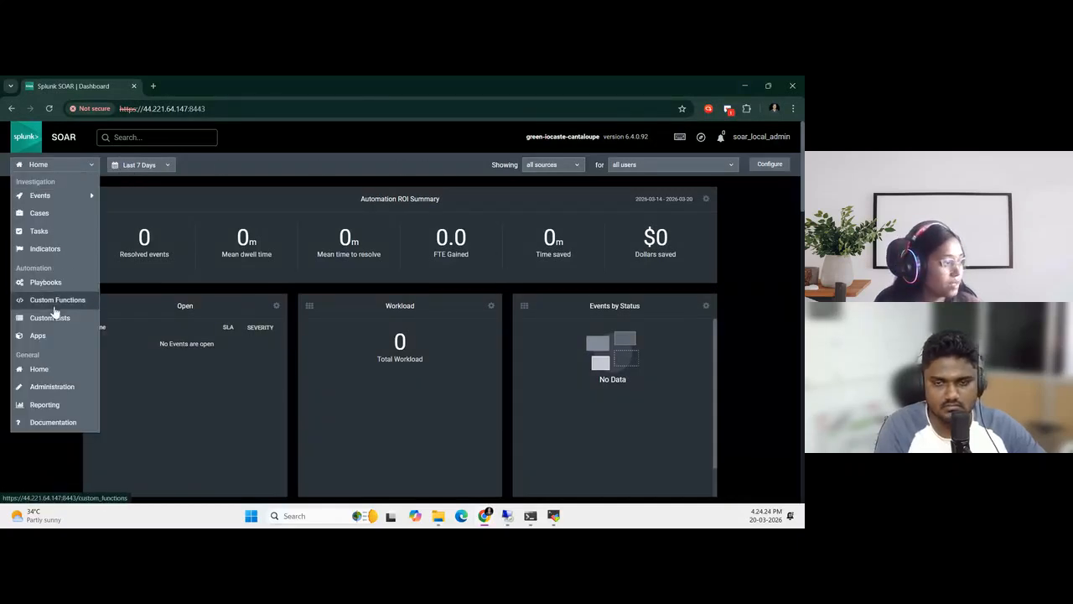
left_click(39, 337)
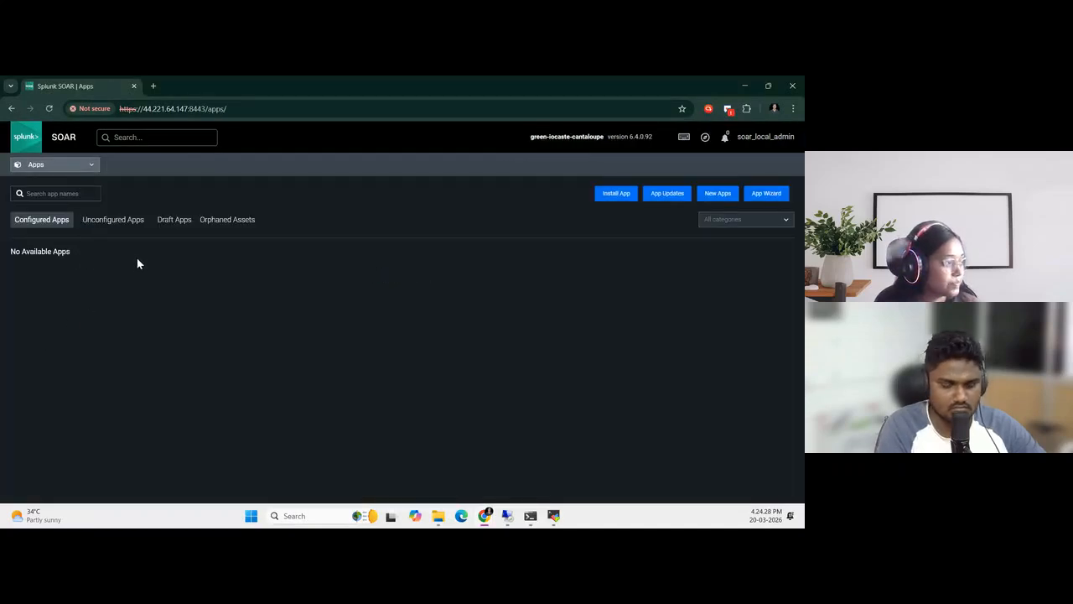
left_click(718, 193)
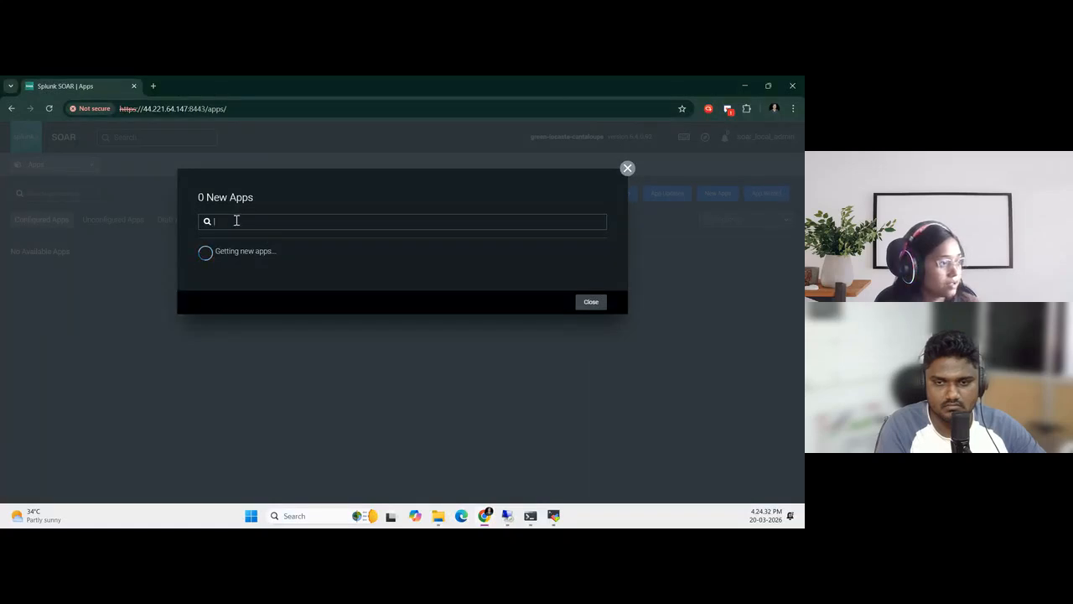
type("AD")
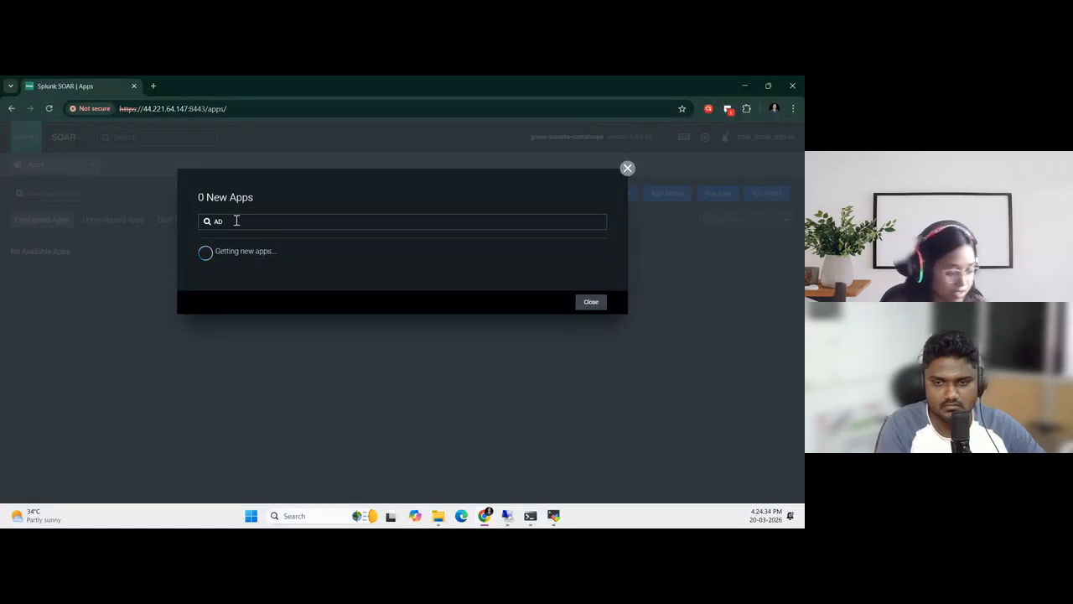
type(" LDAP")
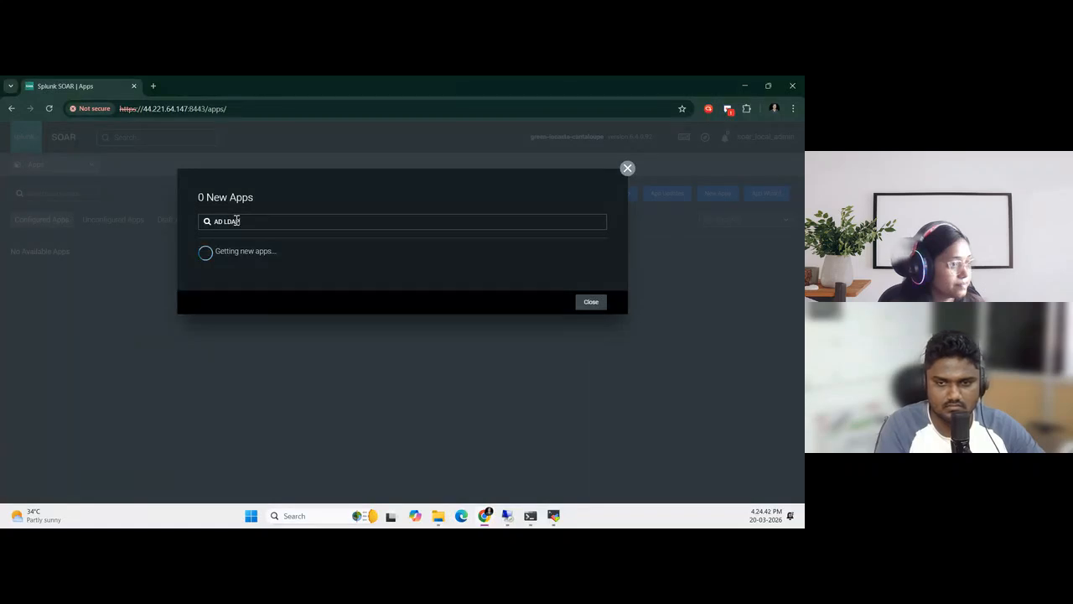
key("super+Right")
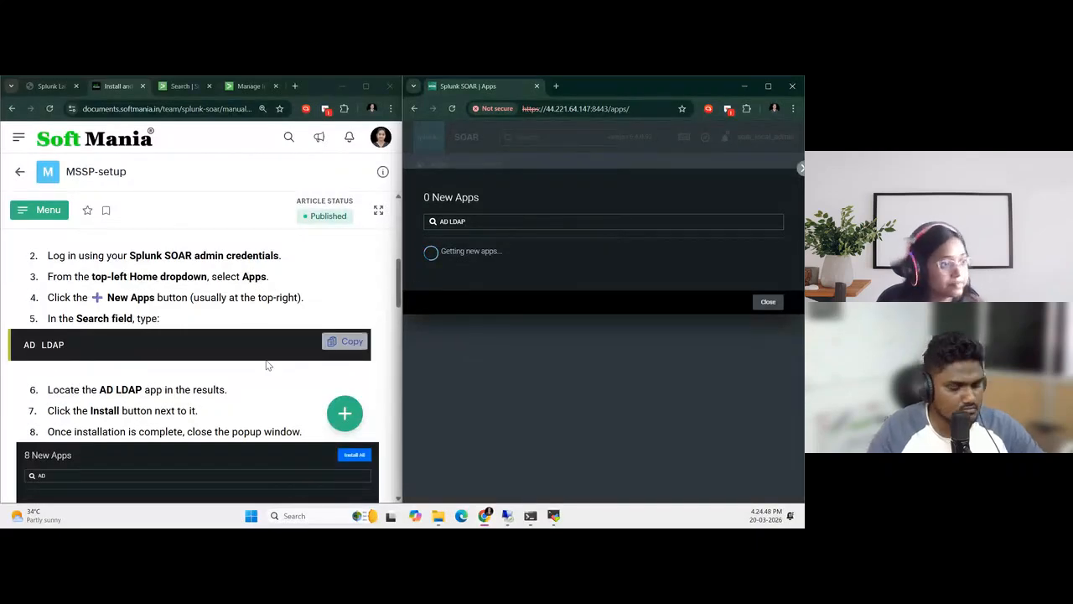
scroll(266, 365, "down", 1)
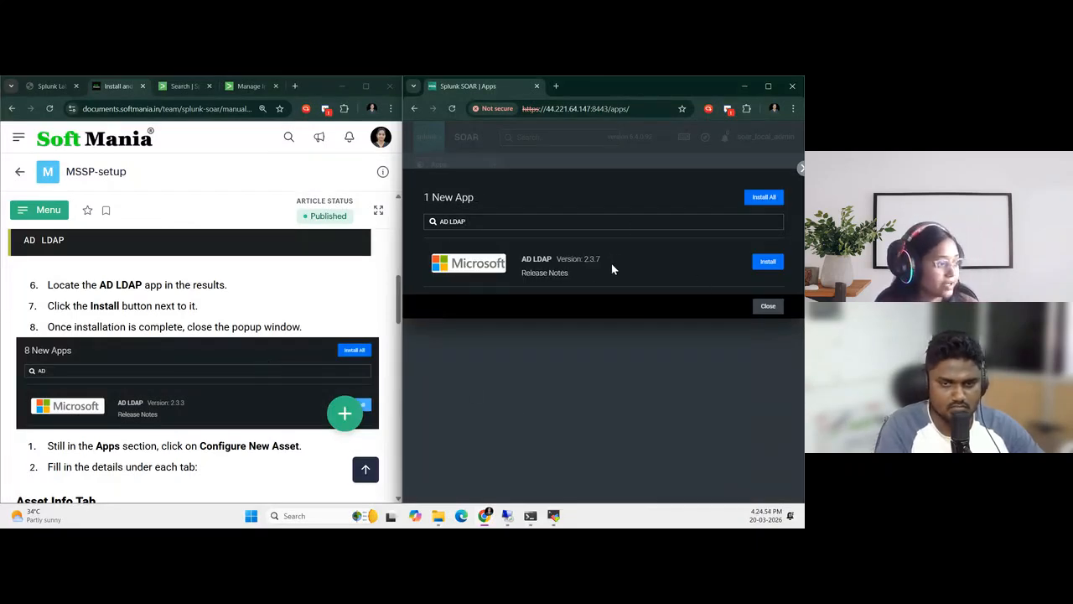
Install the AD LDAP app, signing in with the Splunk.com account's e-mail and password, accept the license terms, and close the new apps list
left_click(767, 263)
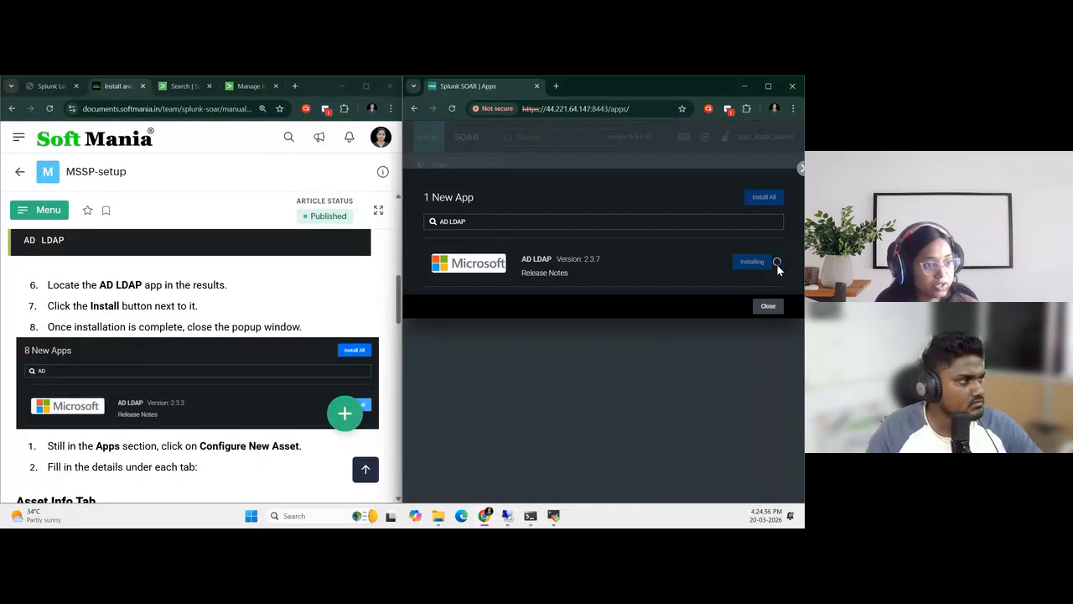
left_click(445, 237)
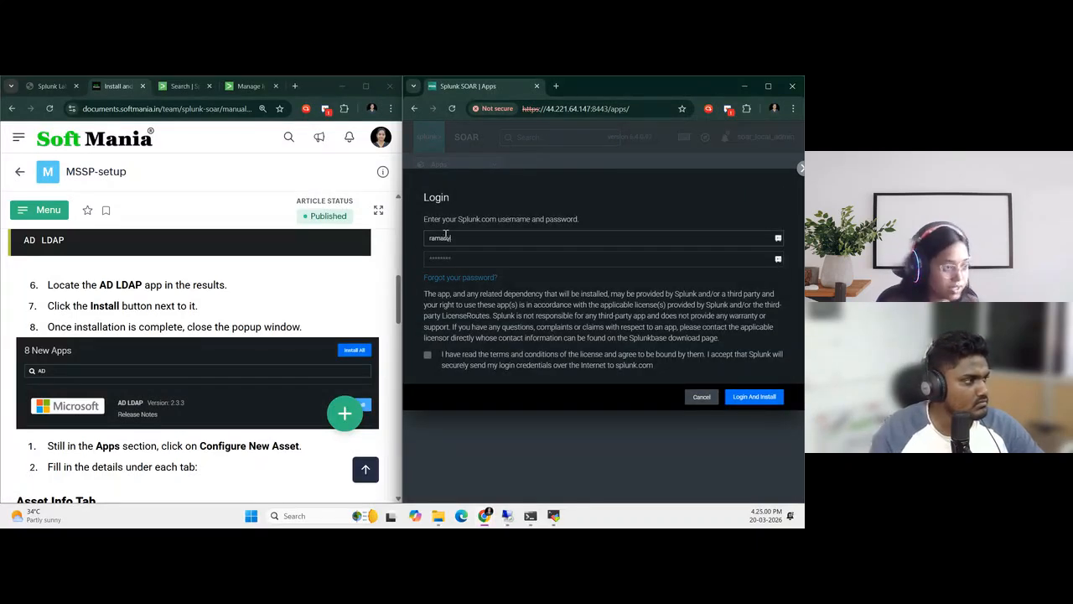
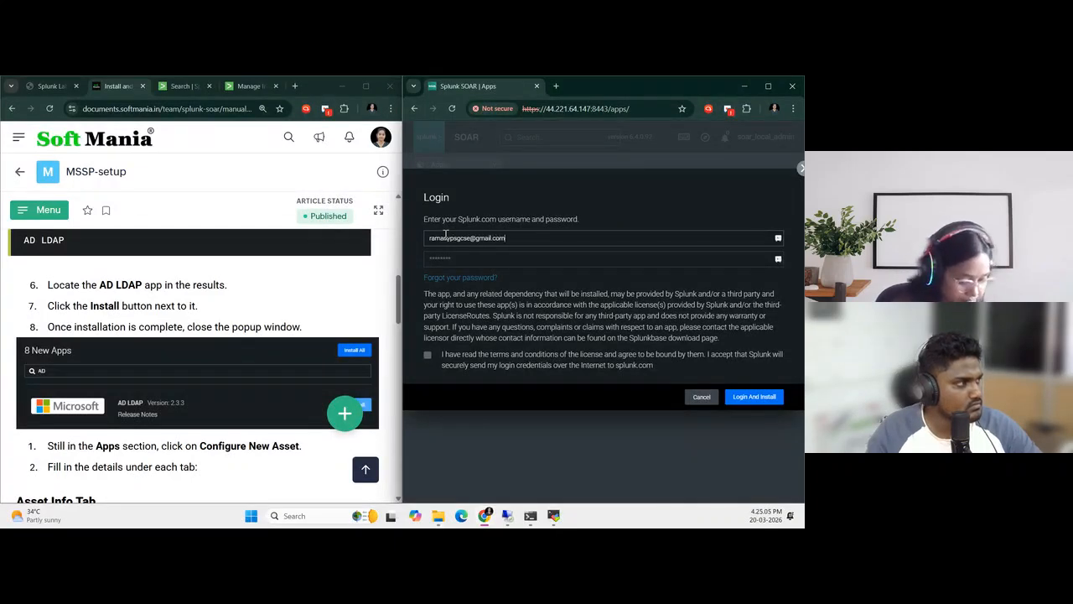
key("Tab")
type("******")
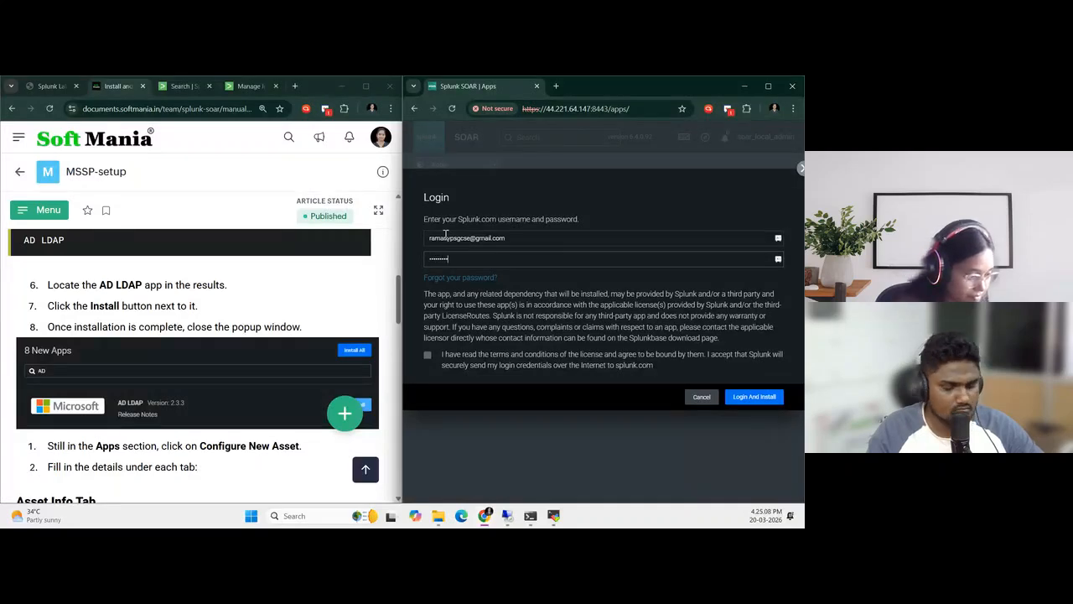
left_click(427, 356)
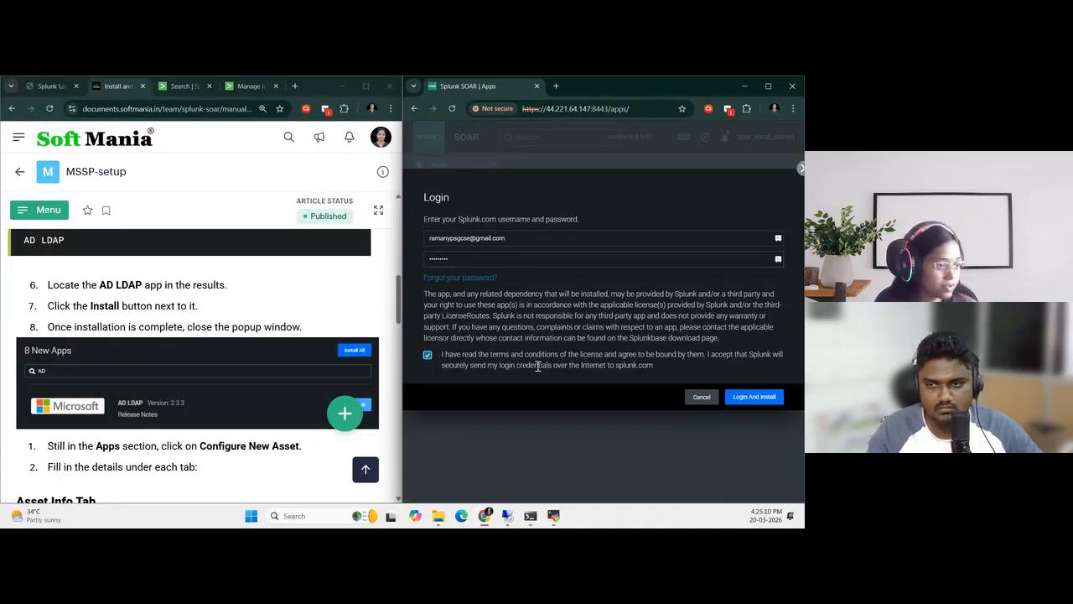
left_click(738, 398)
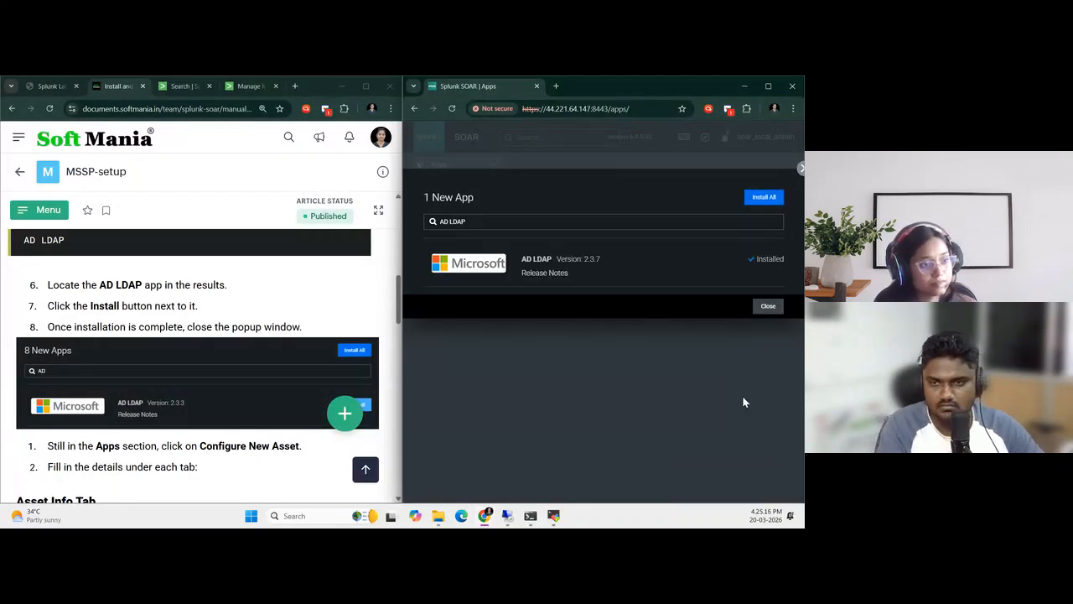
left_click(768, 306)
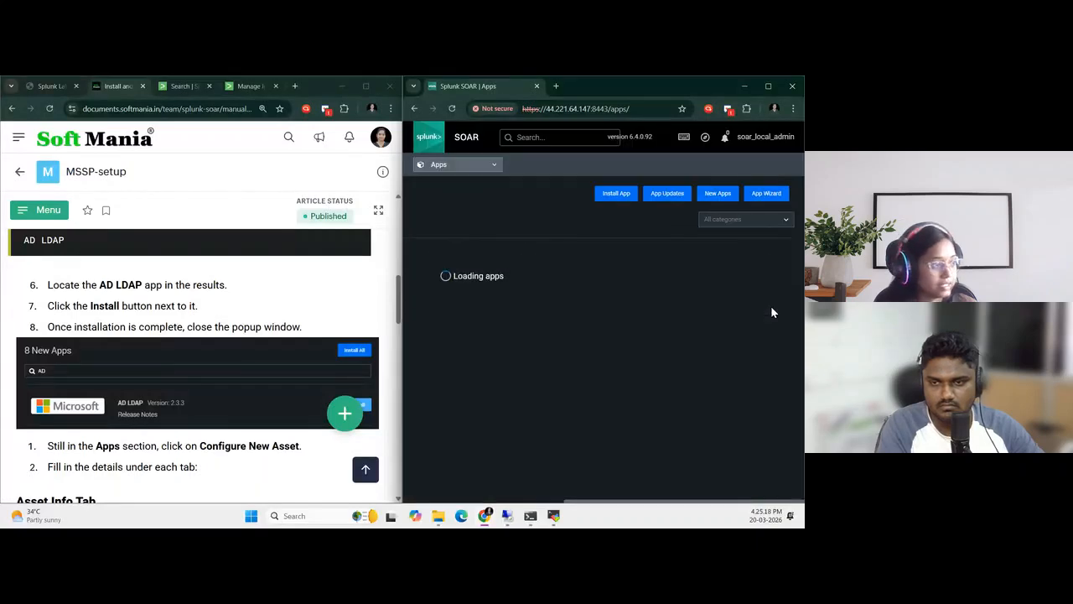
Start configuring a new asset for the AD LDAP app, name it ad_admin, and save the asset info
scroll(245, 406, "down", 1)
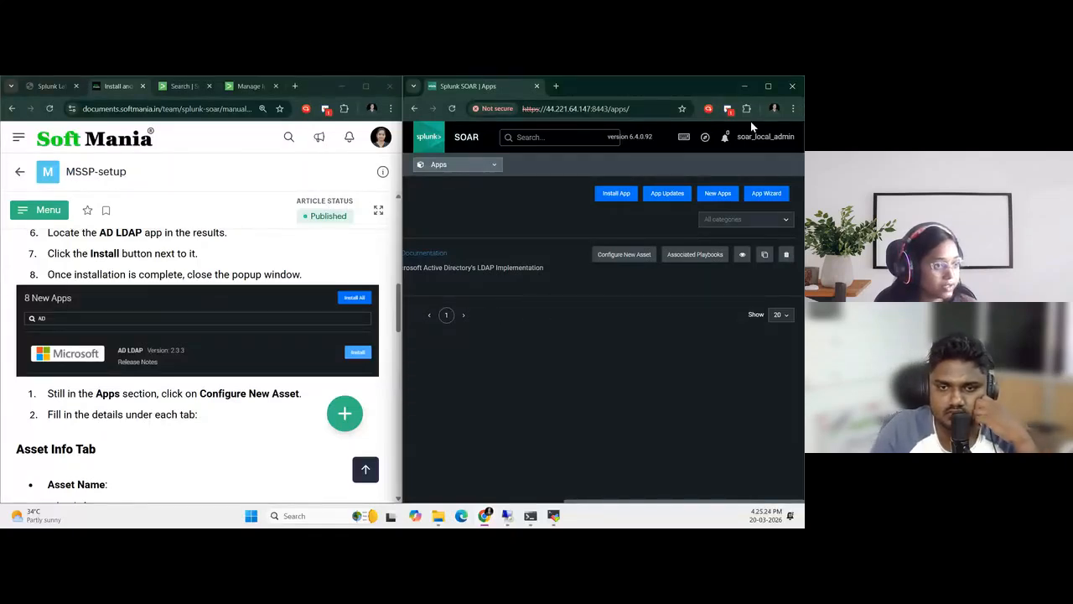
left_click(768, 85)
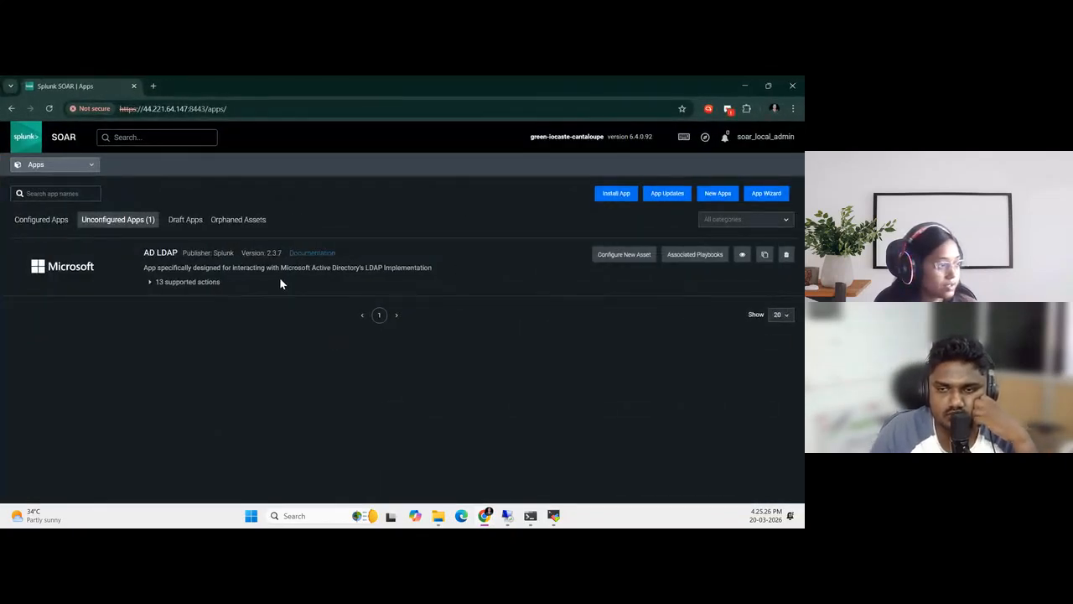
left_click(612, 255)
scroll(236, 403, "down", 4)
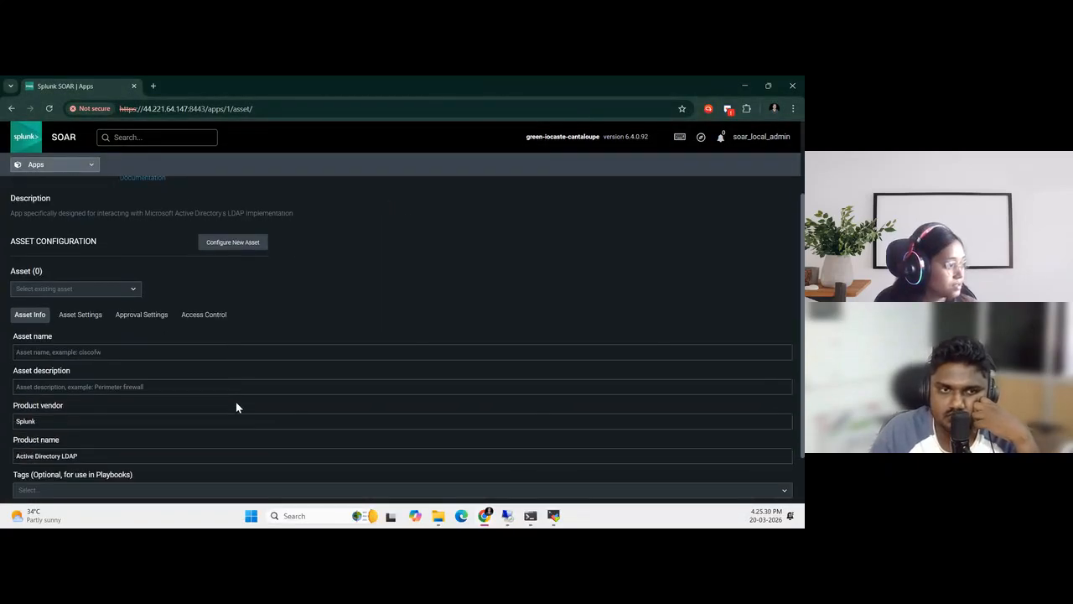
key("ctrl+minus")
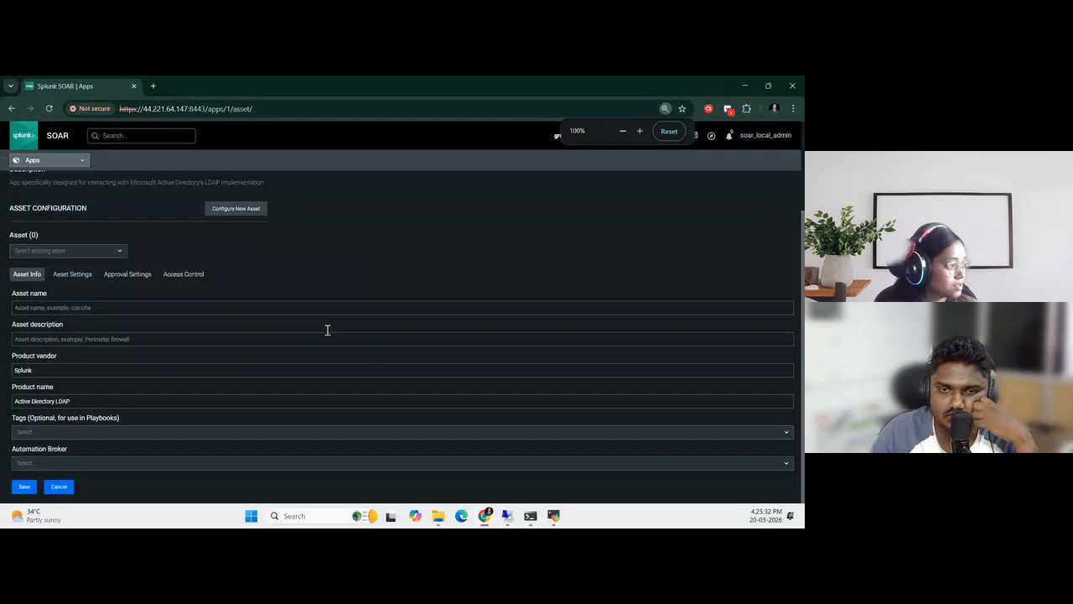
key("ctrl+plus")
key("ctrl+plus")
left_click(74, 348)
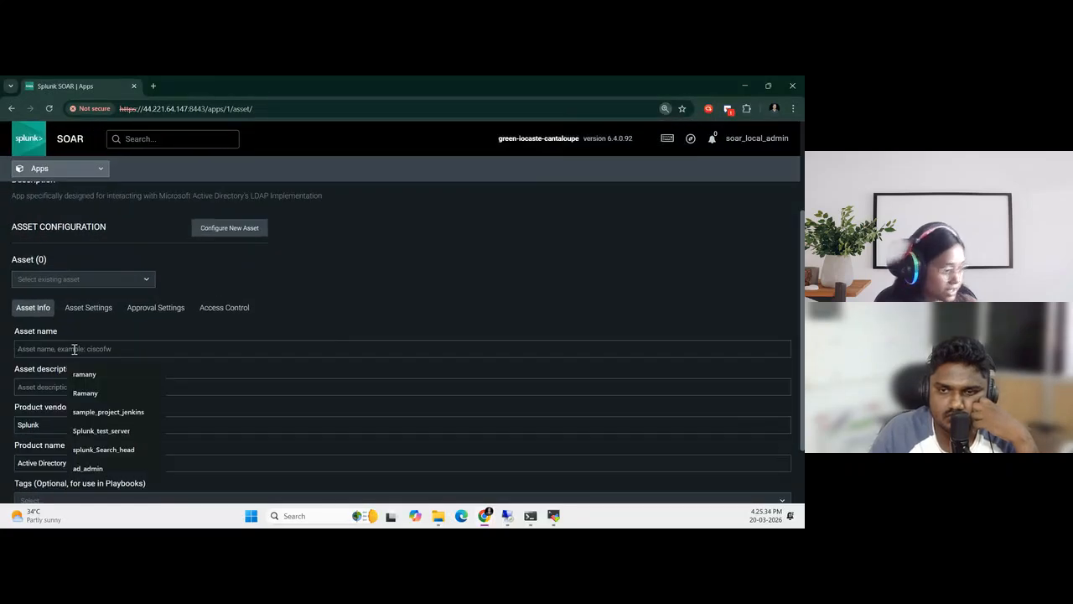
left_click(88, 468)
scroll(311, 335, "down", 1)
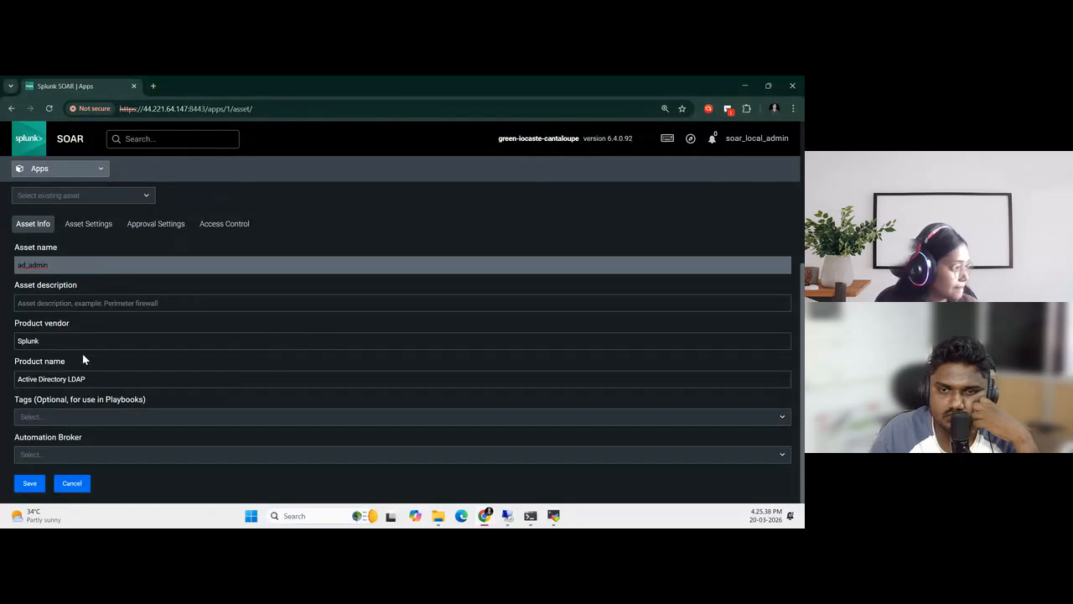
left_click(33, 486)
Copy the private IP of the running Windows(AD&DNS) server from the Splunk Lab page for the asset's server address
left_click(71, 262)
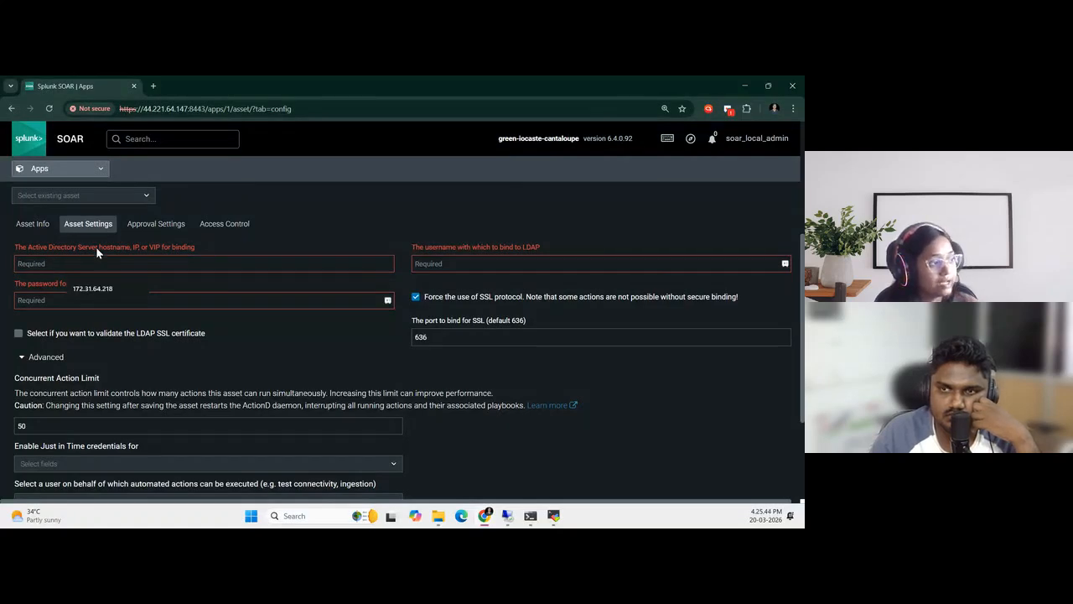
left_click_drag(66, 247, 151, 254)
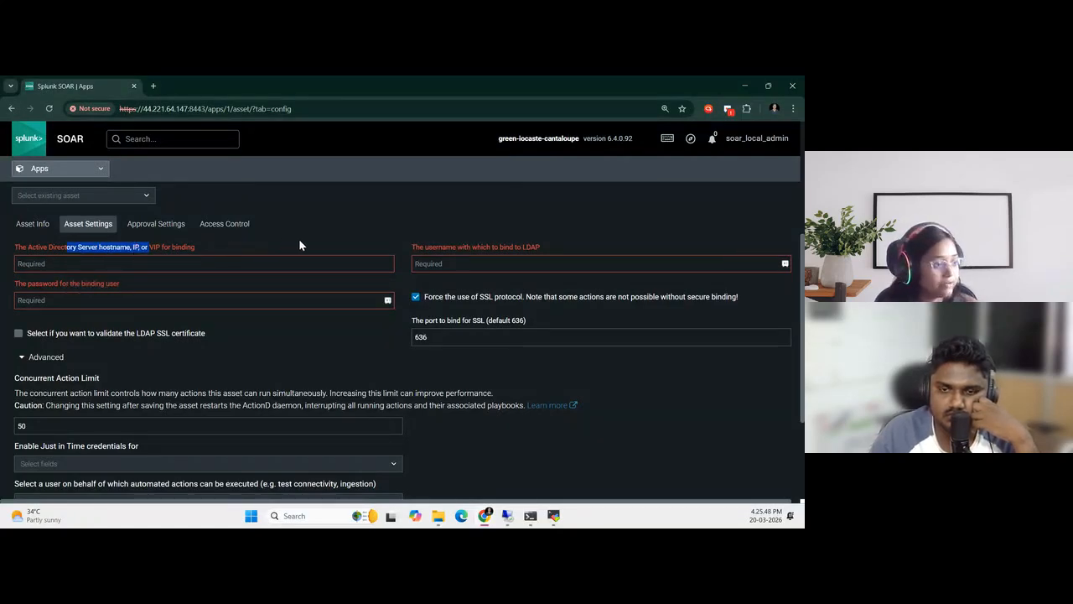
mouse_move(496, 513)
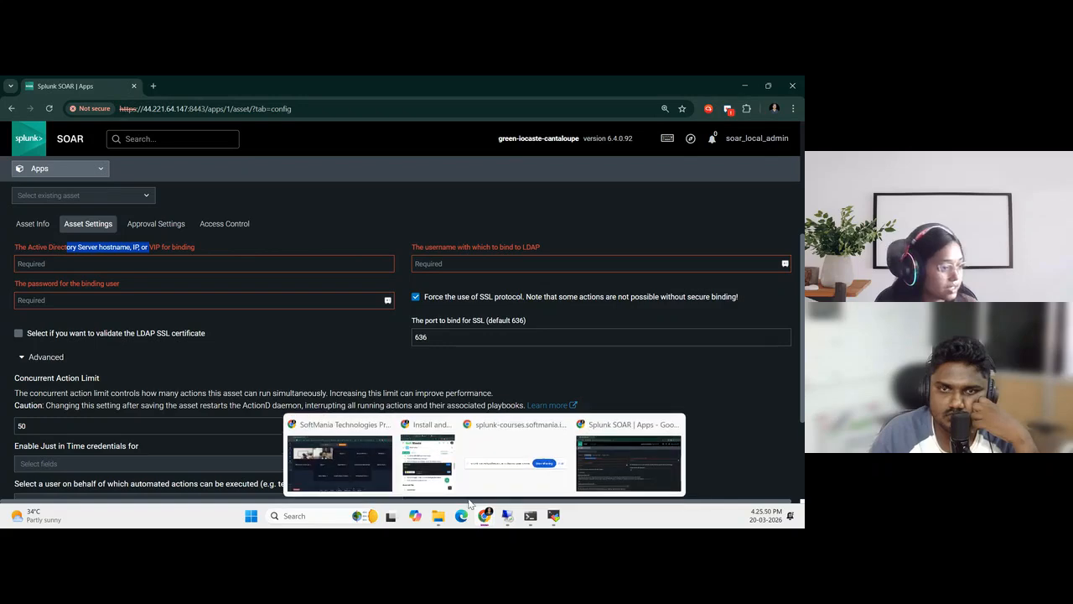
left_click(532, 460)
left_click(40, 87)
scroll(128, 384, "down", 6)
scroll(127, 384, "down", 3)
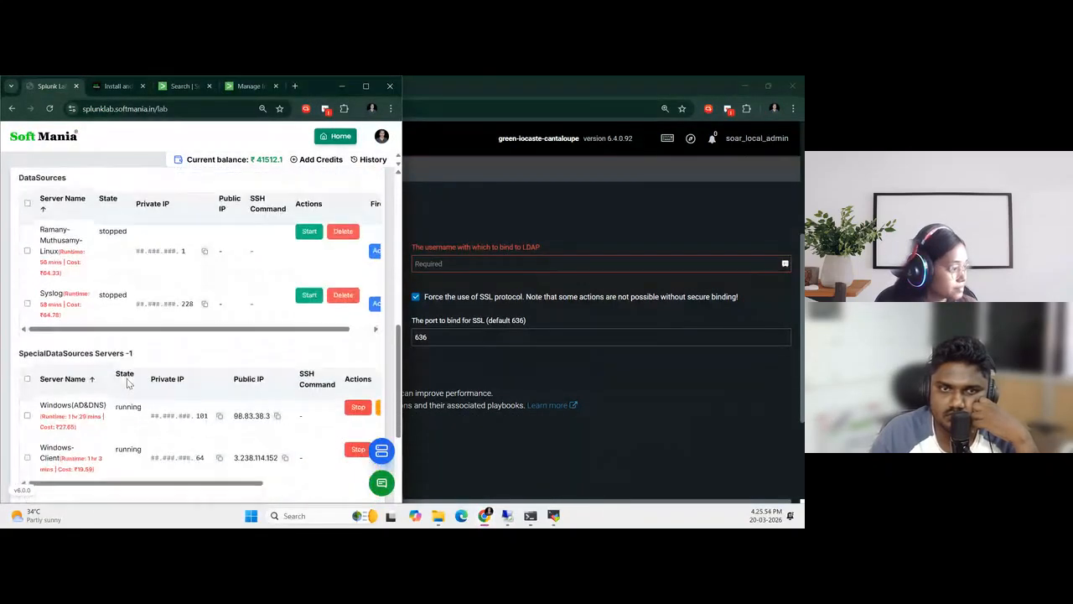
scroll(132, 394, "up", 1)
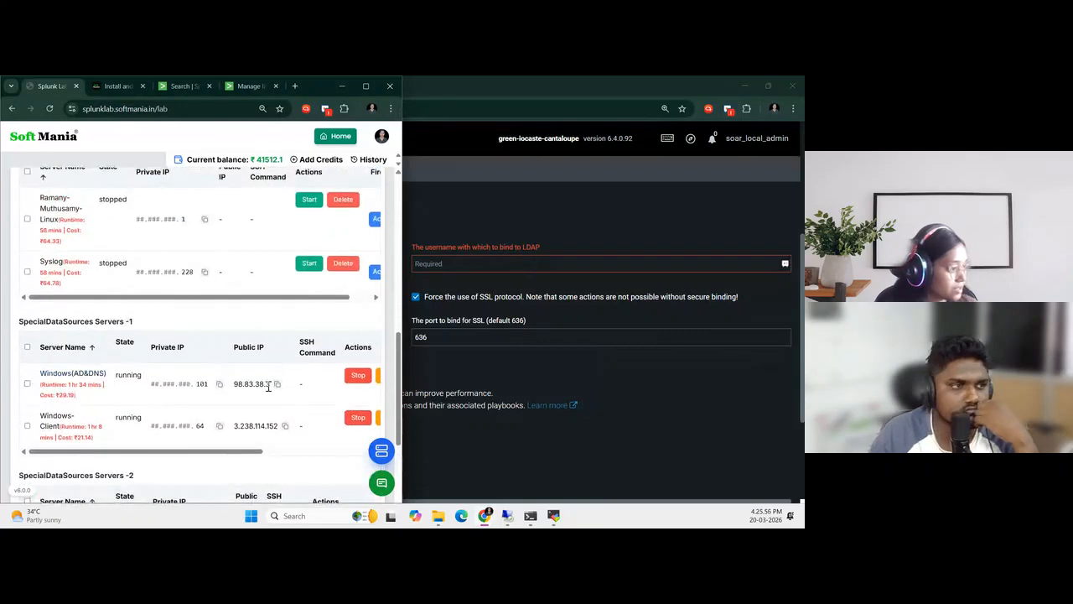
left_click(365, 86)
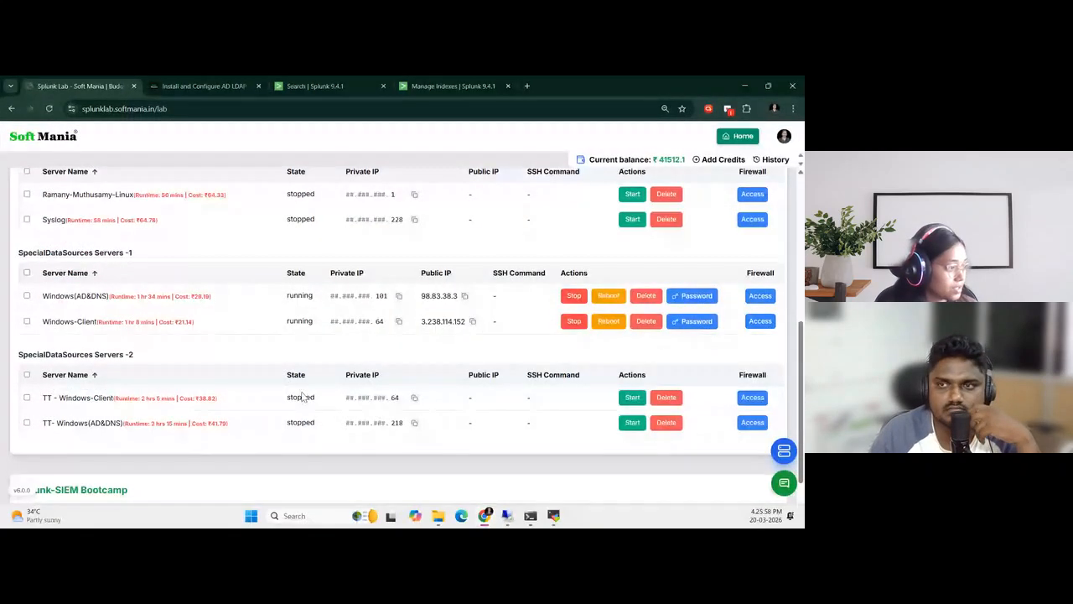
scroll(260, 312, "up", 2)
left_click(398, 453)
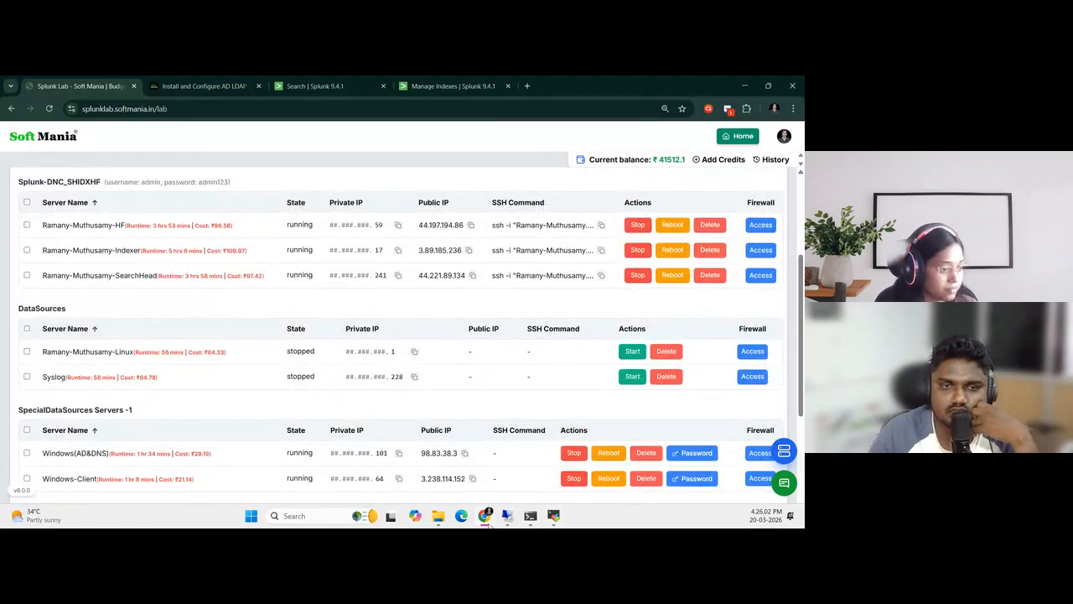
Back in the SOAR asset settings, set the Active Directory server address to 172.31.68.101
mouse_move(486, 516)
left_click(638, 458)
left_click(144, 264)
key("ctrl+v")
Set the LDAP bind username to soar_admin and enter the binding user's password
left_click(429, 265)
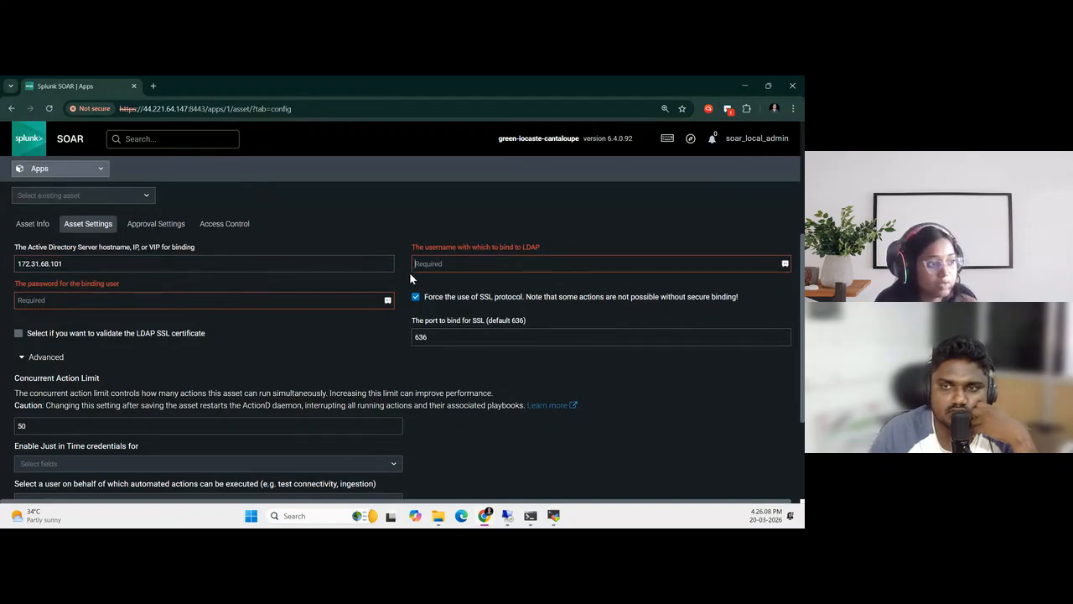
type("sc")
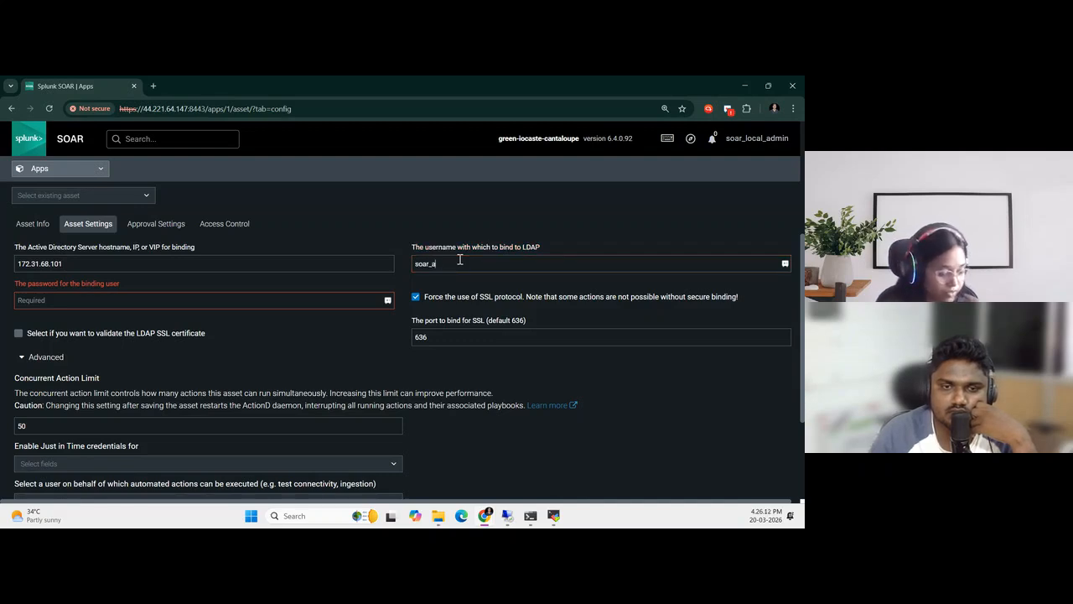
left_click(327, 303)
type("•")
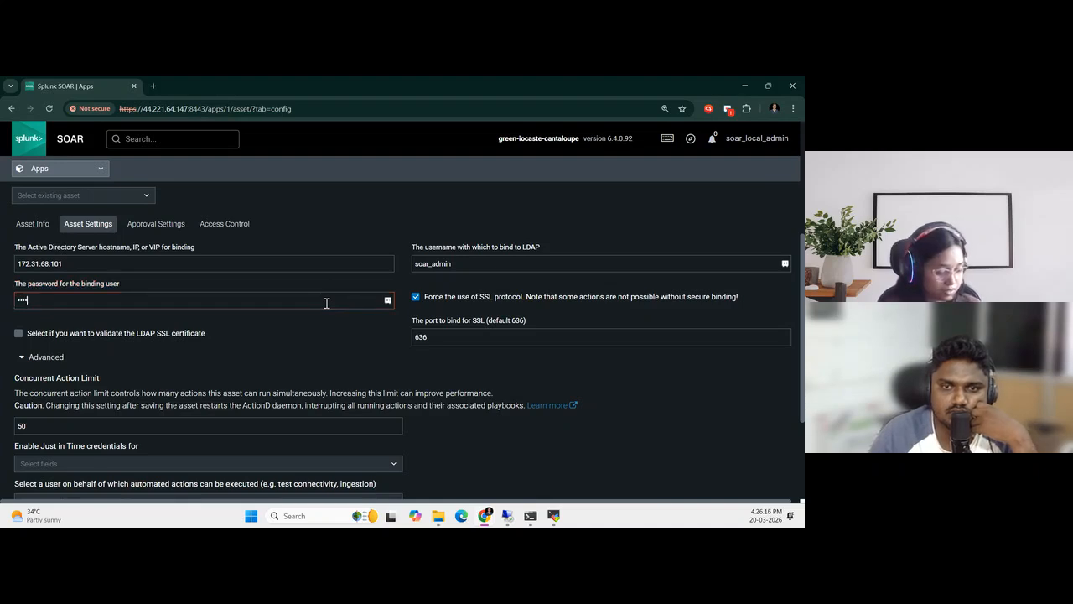
type("•••••••")
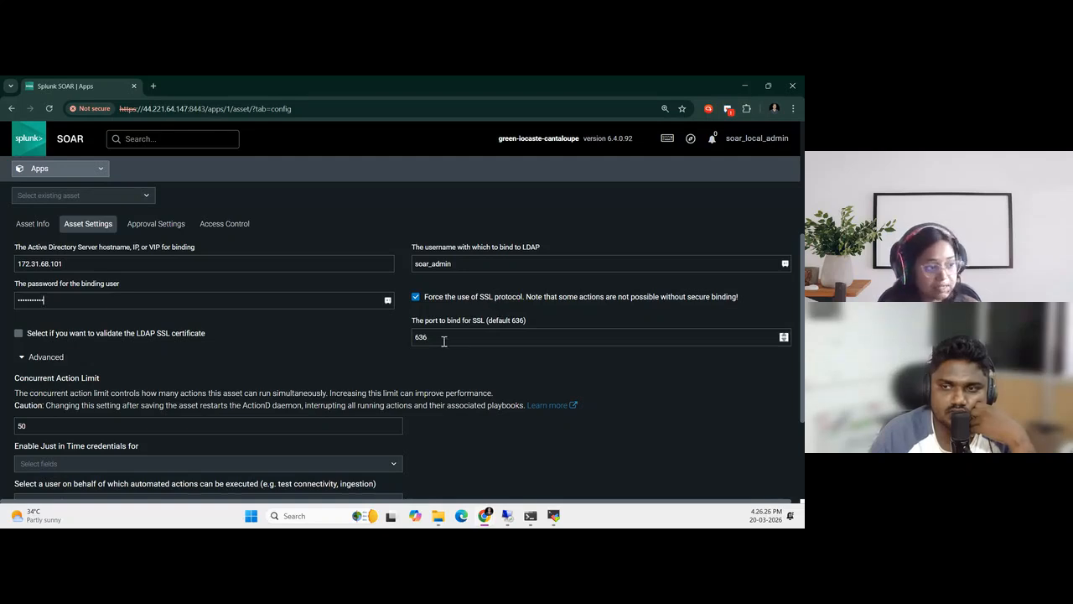
Review the SSL port and advanced options, then save the ad_admin asset settings
left_click_drag(427, 339, 414, 341)
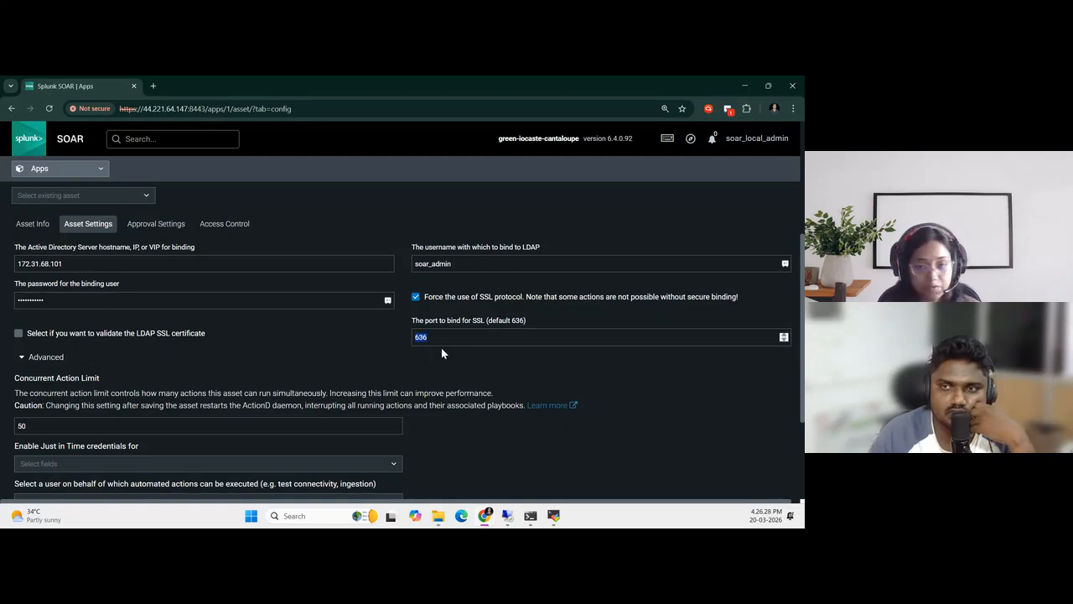
scroll(442, 350, "down", 4)
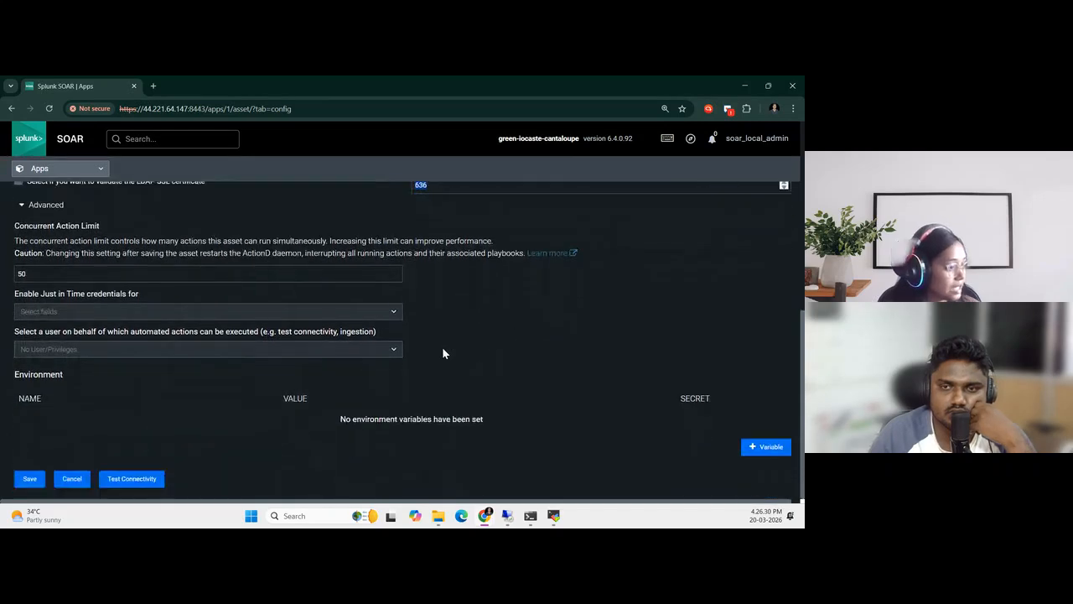
scroll(443, 352, "up", 5)
scroll(154, 453, "down", 5)
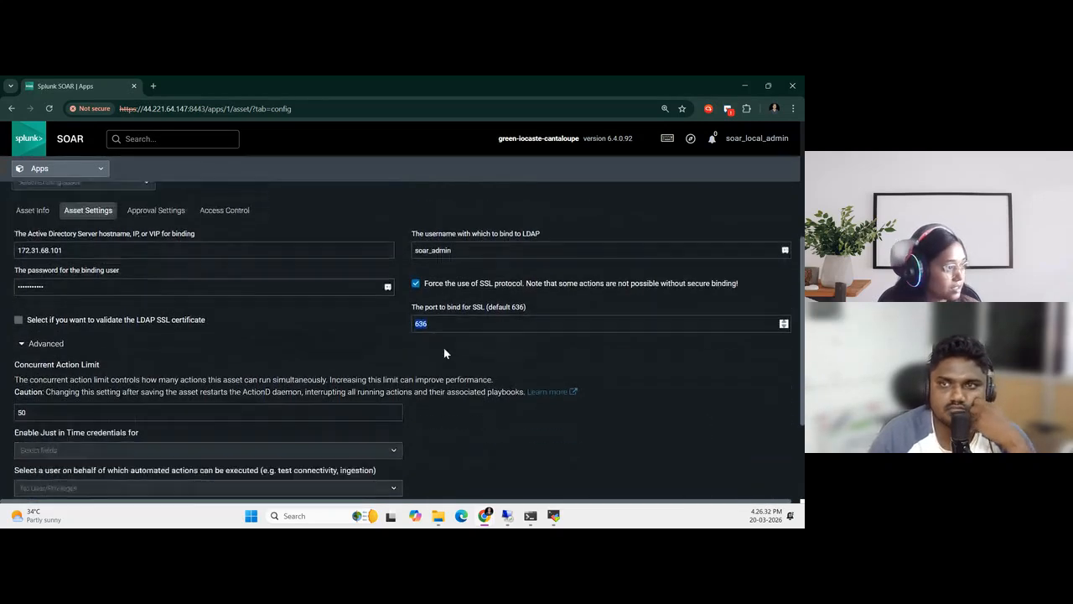
left_click(18, 483)
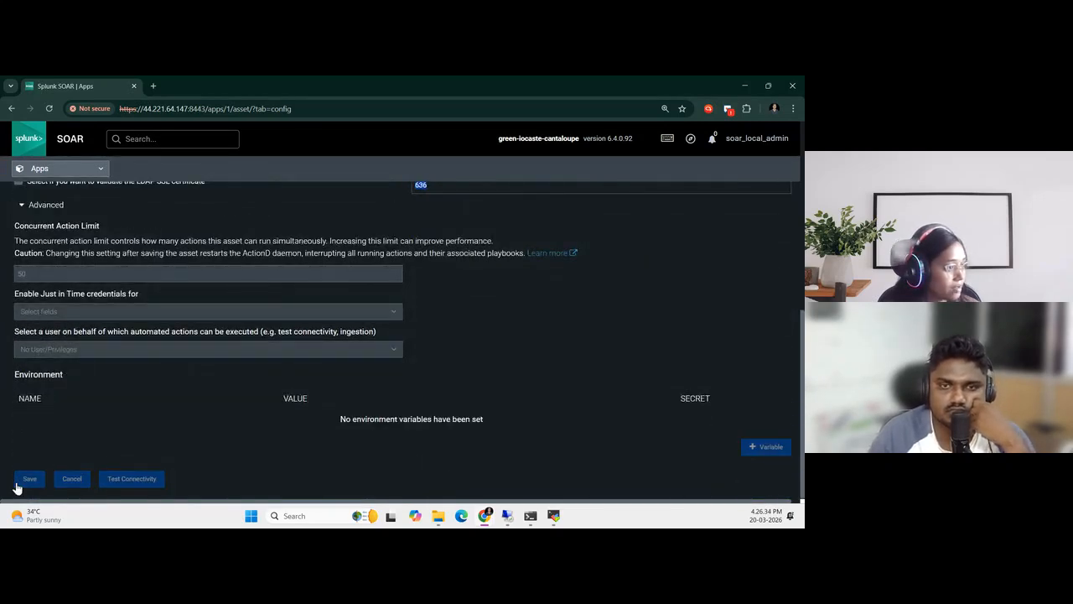
Test the connectivity of the ad_admin asset, check the result, and close the test report
scroll(416, 393, "down", 2)
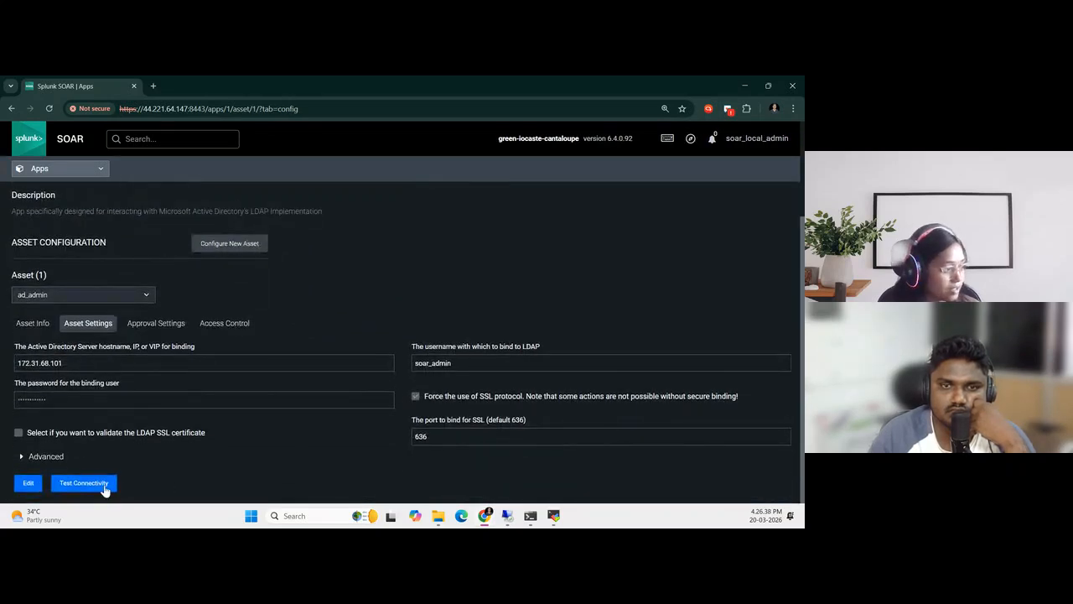
left_click(102, 487)
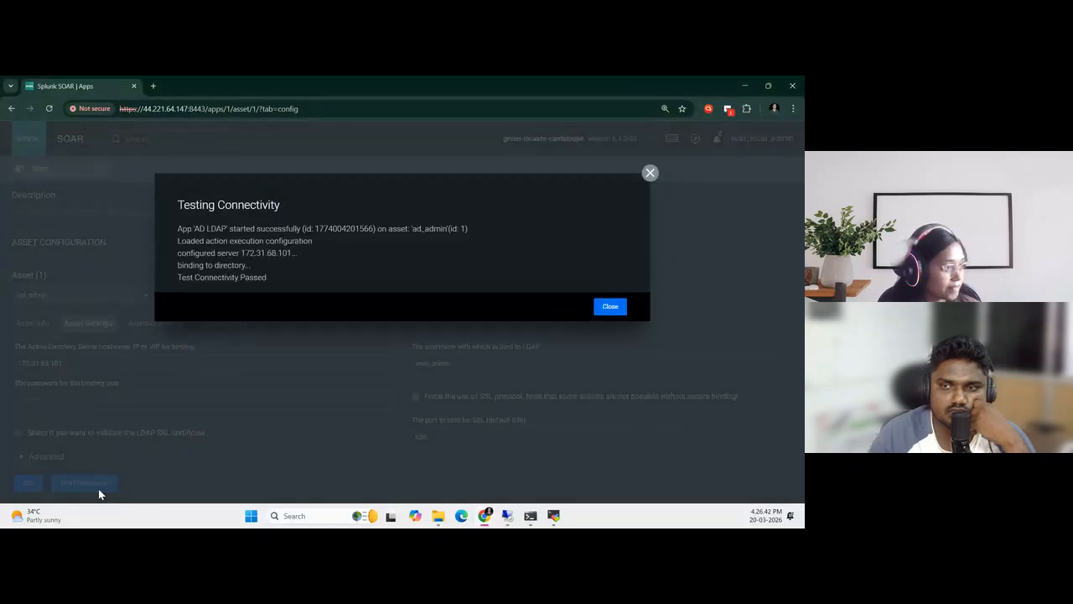
left_click_drag(178, 277, 288, 285)
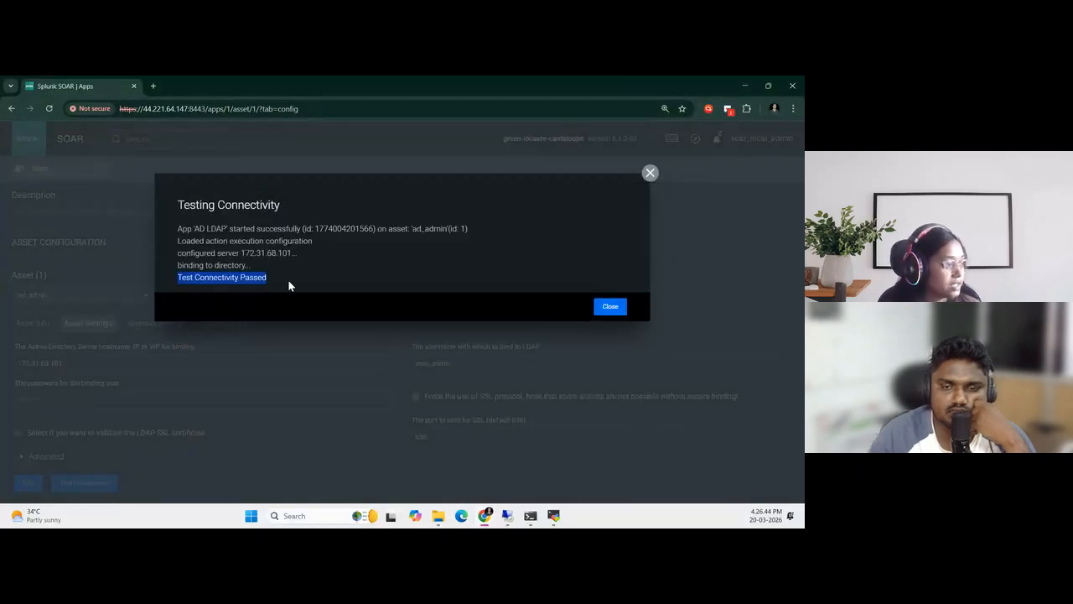
left_click(292, 274)
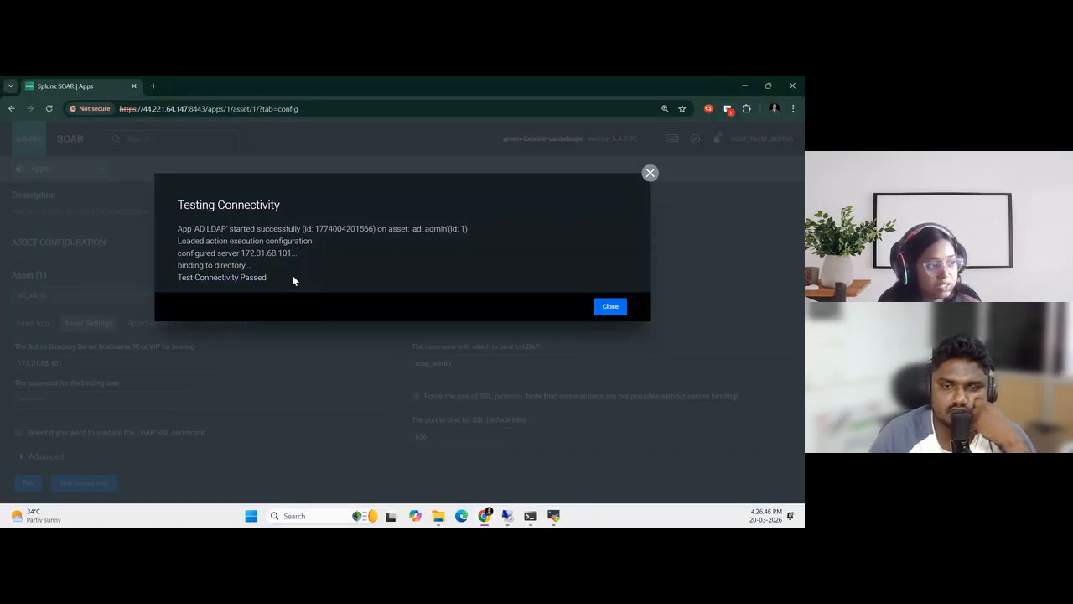
left_click(613, 308)
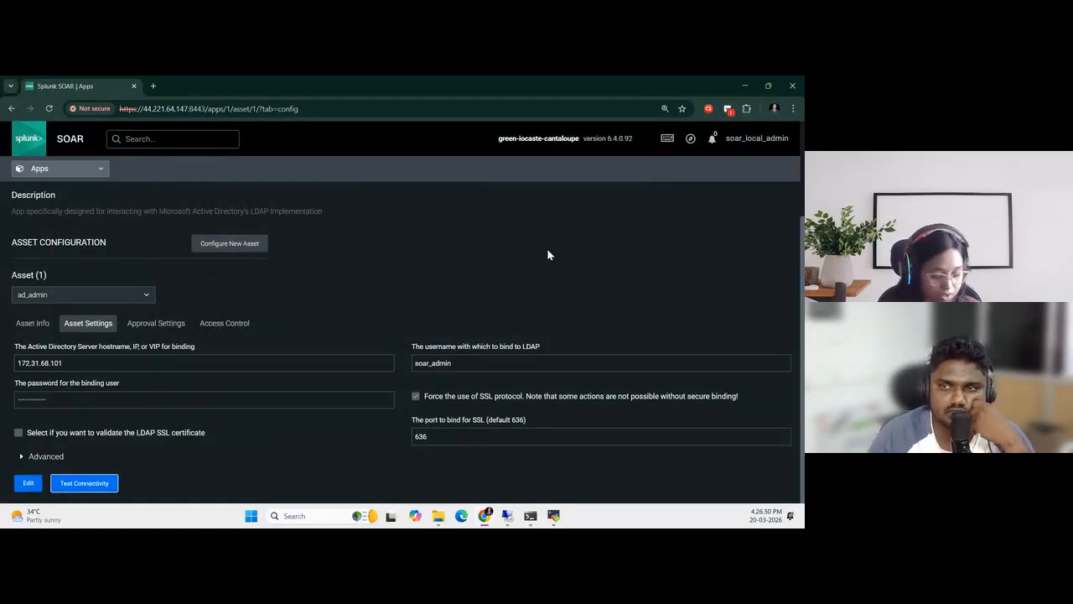
Place the MSSP-setup guide beside SOAR, finish reading the AD LDAP article, and open the next one on sending brute-force alerts to SOAR
key("super+Right")
left_click(112, 253)
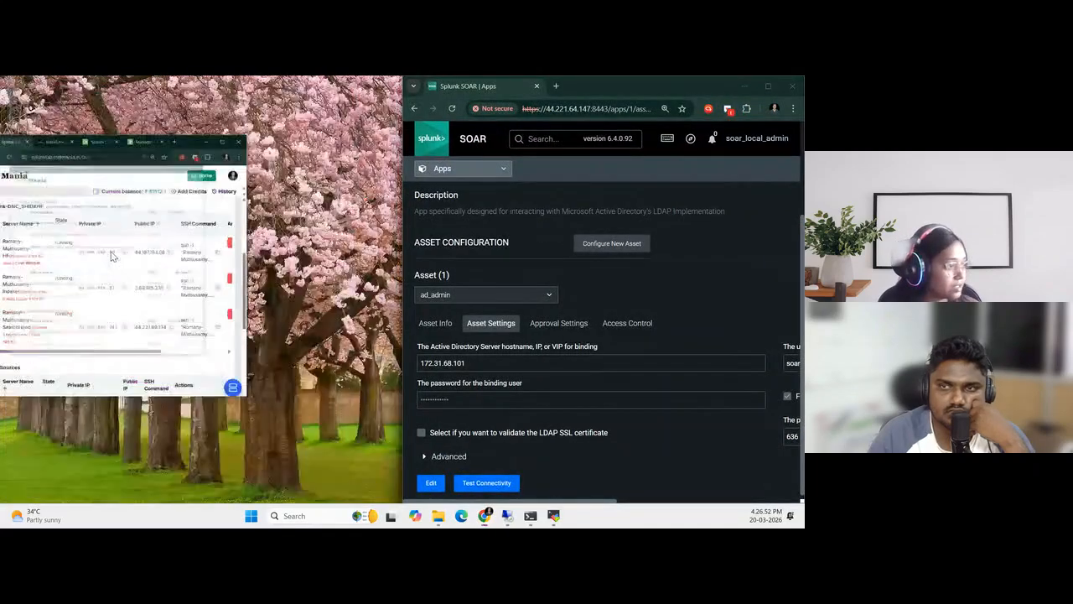
left_click(109, 89)
scroll(157, 367, "down", 5)
scroll(156, 365, "down", 10)
scroll(153, 359, "down", 1)
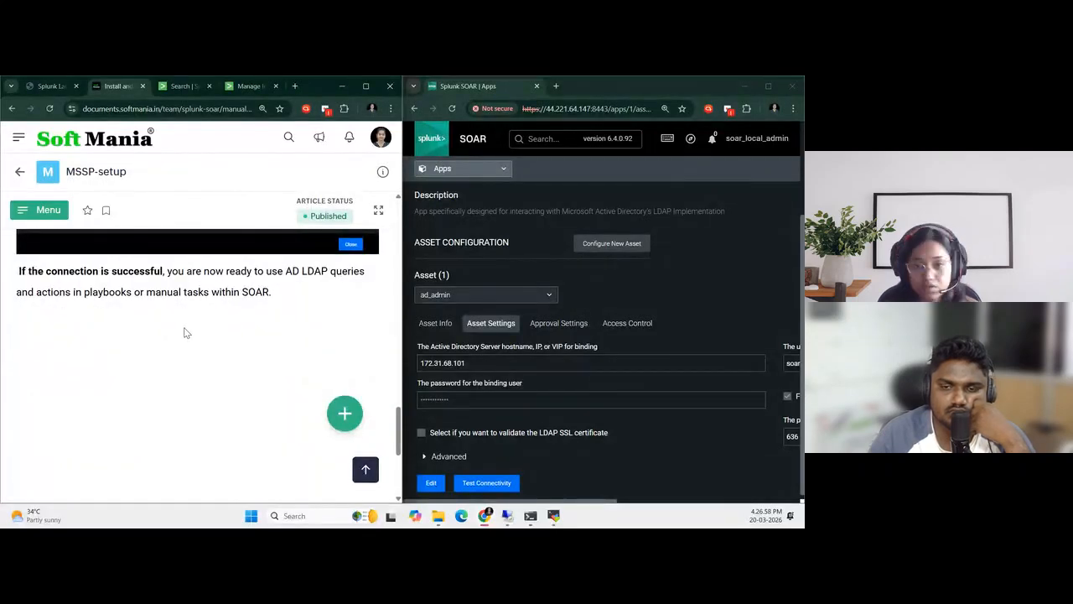
scroll(185, 332, "down", 3)
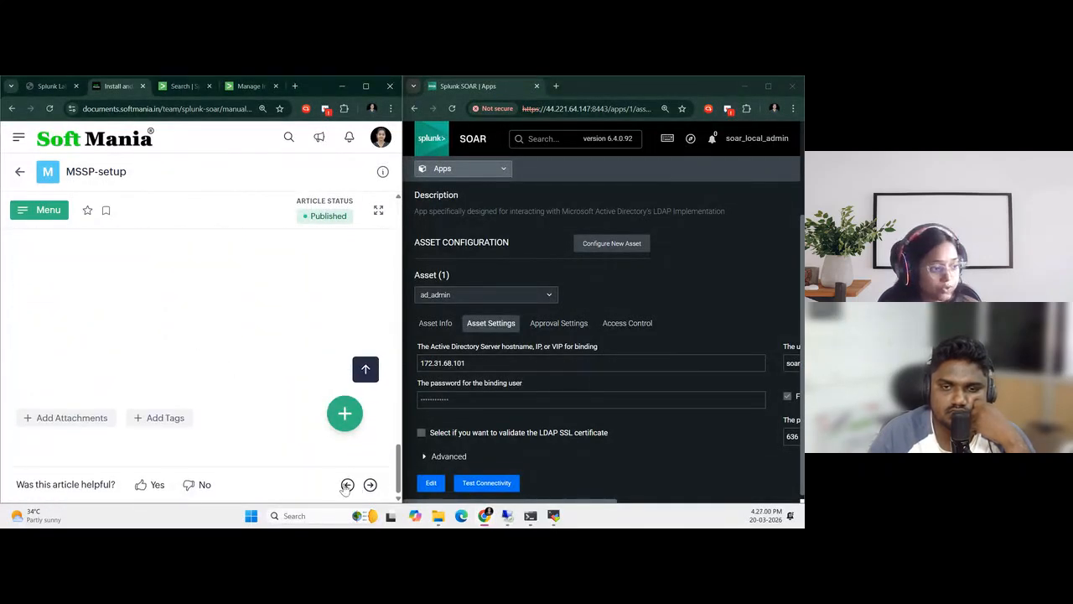
left_click(370, 484)
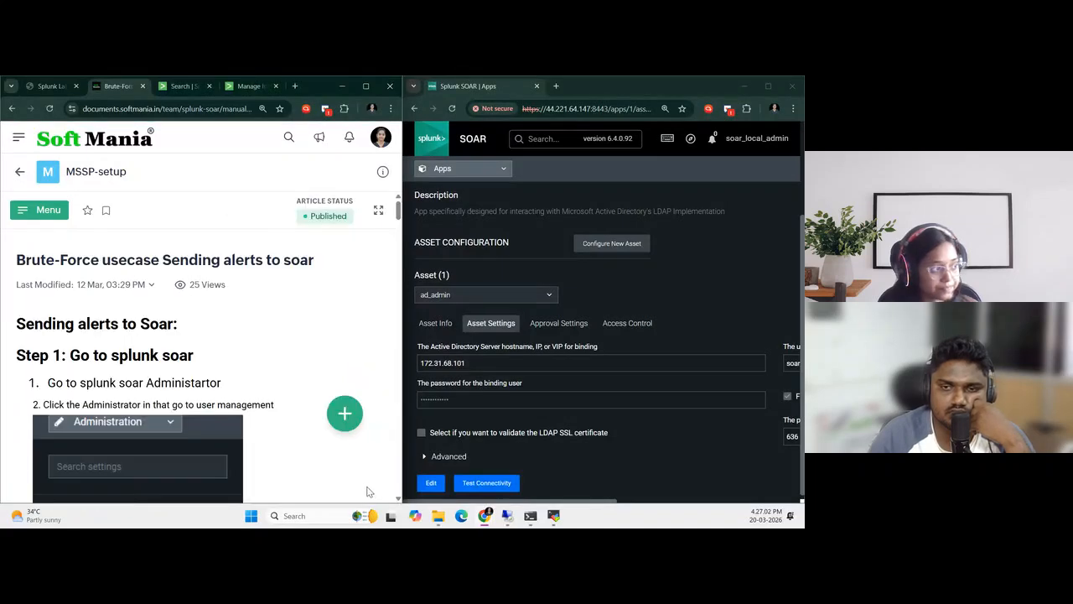
scroll(208, 416, "down", 1)
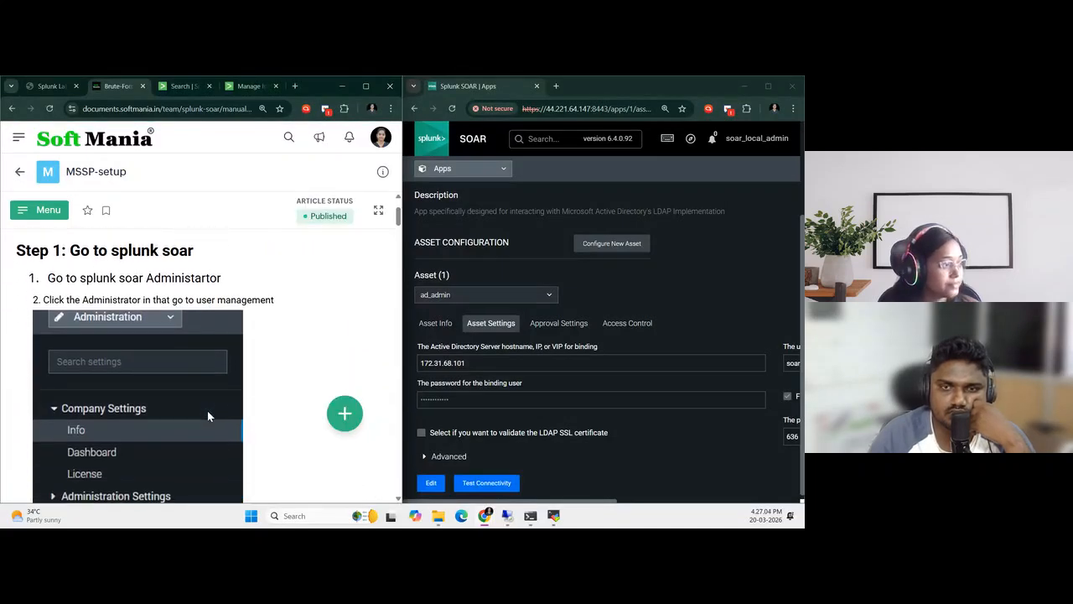
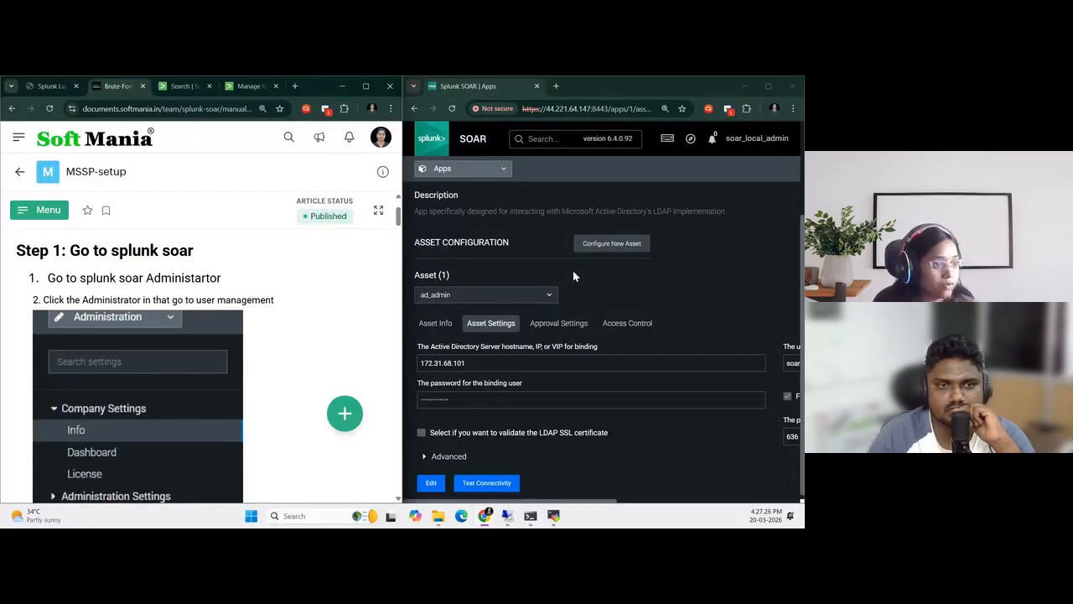
Open the list of users under User Management in the SOAR administration settings
scroll(574, 276, "up", 3)
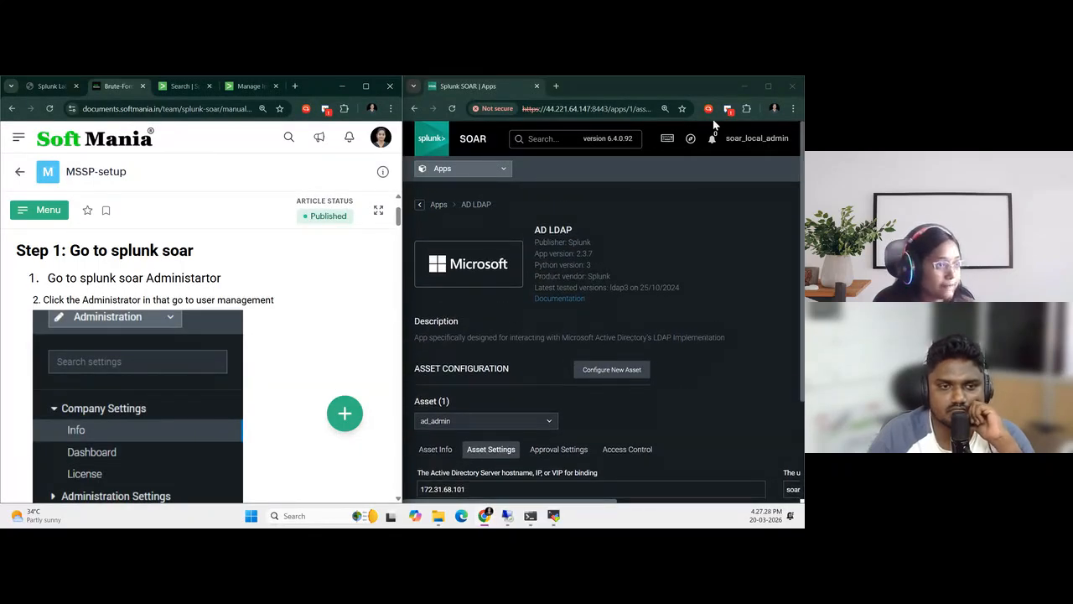
left_click(493, 168)
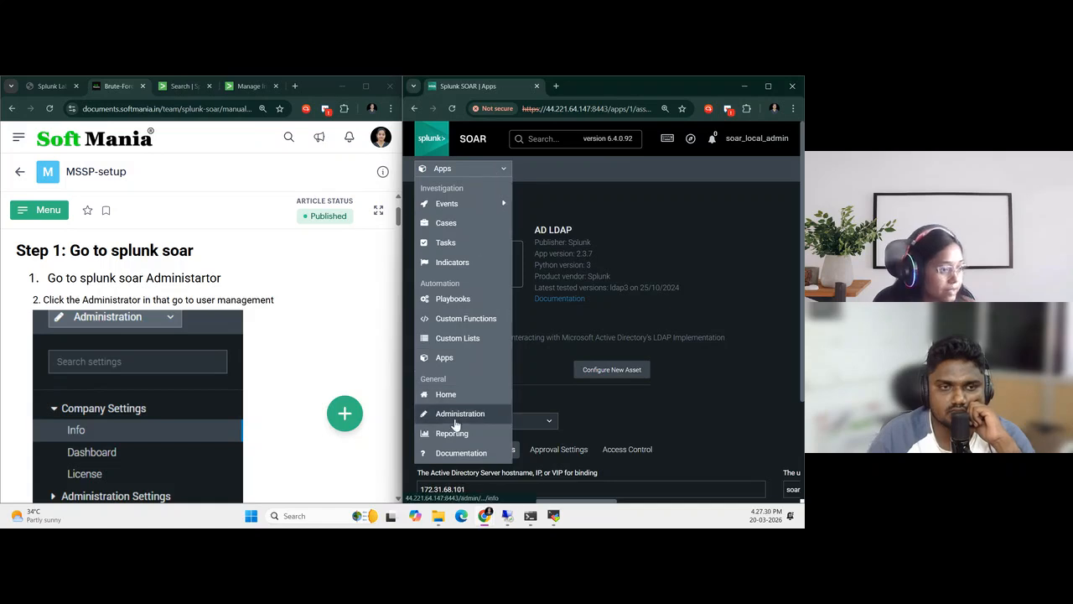
left_click(456, 414)
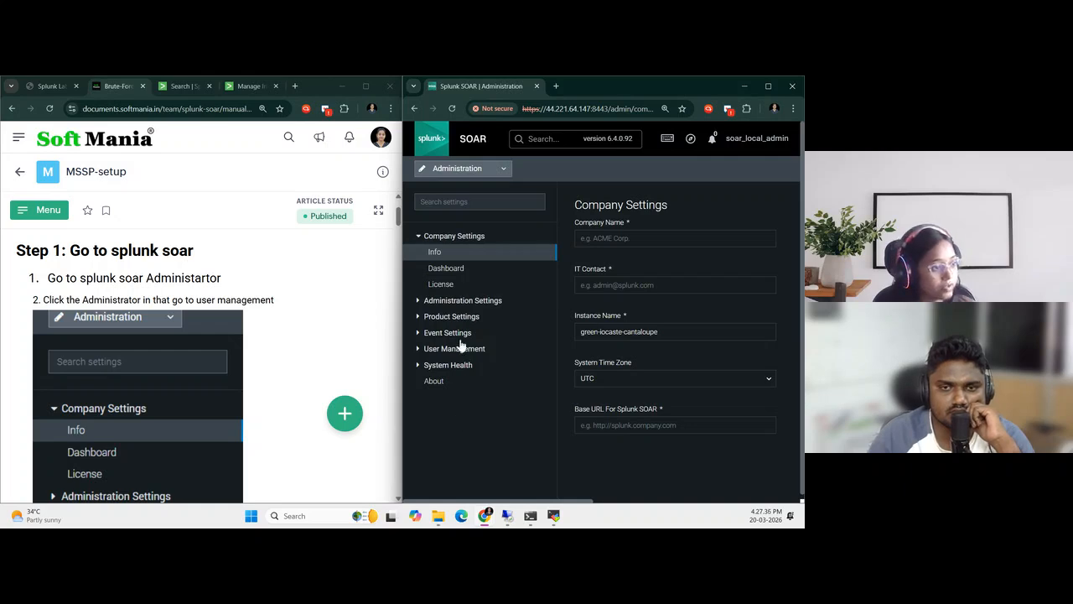
left_click(422, 349)
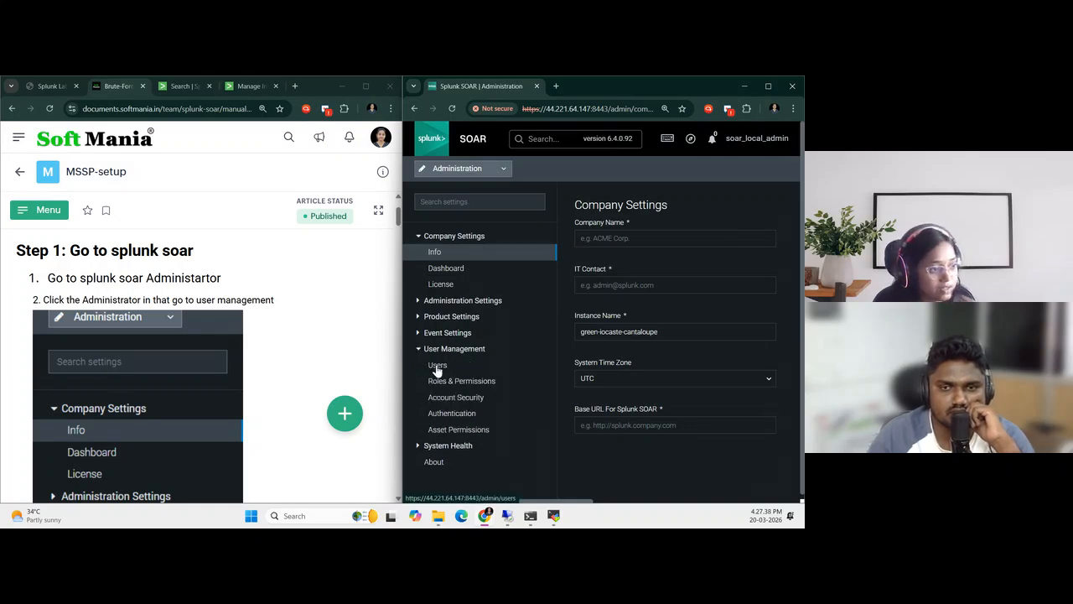
left_click(437, 367)
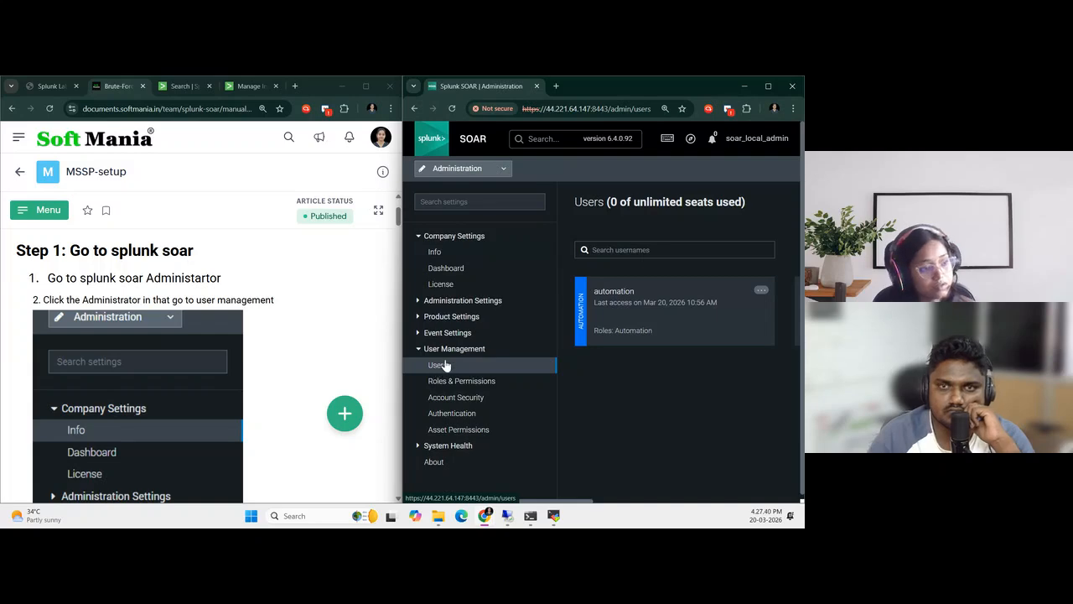
left_click(768, 86)
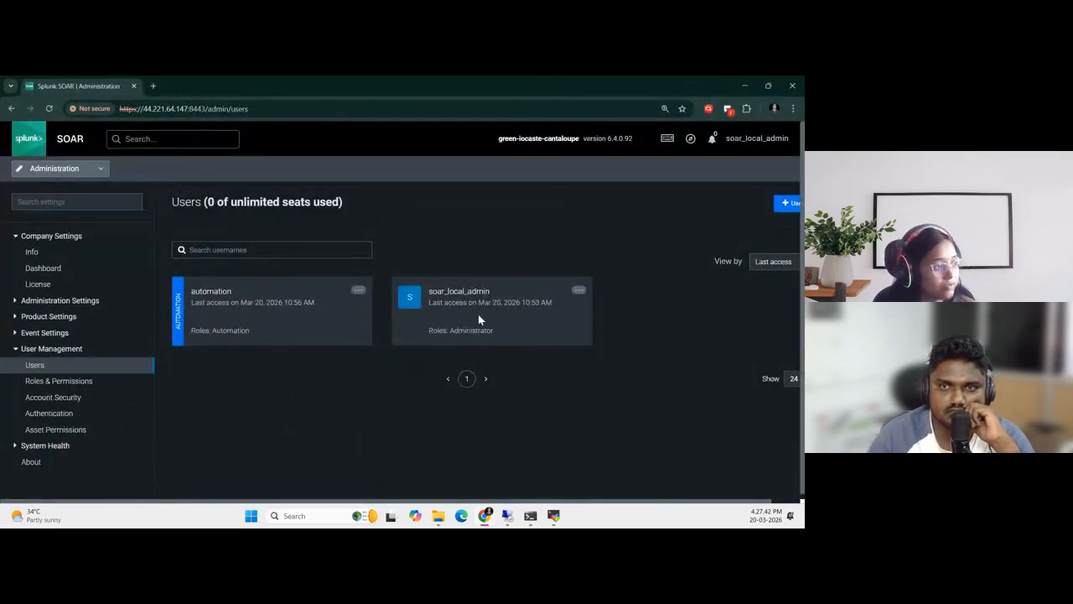
left_click(788, 203)
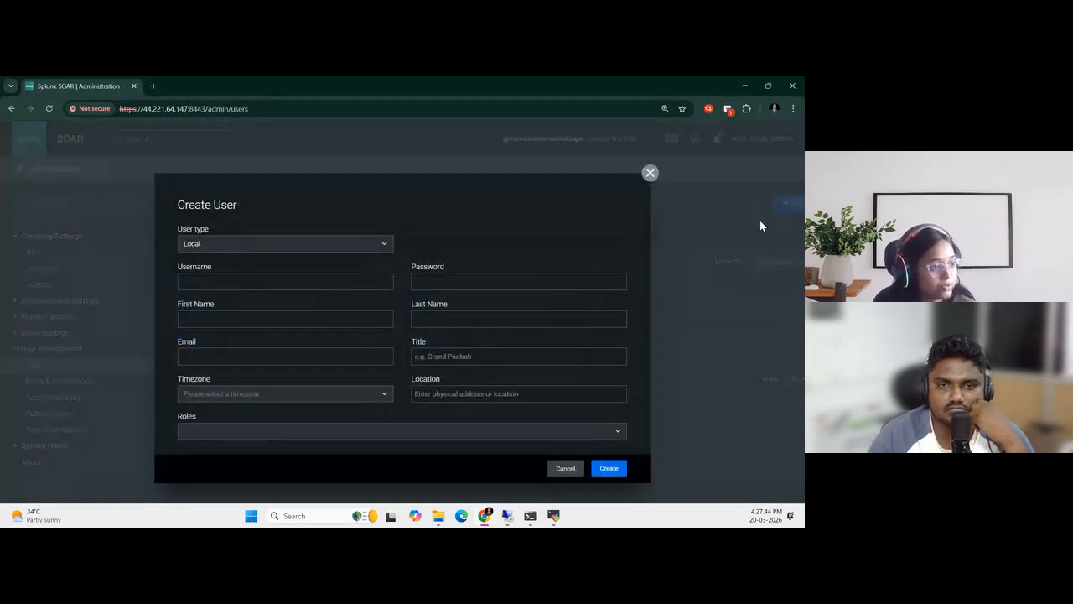
left_click(252, 283)
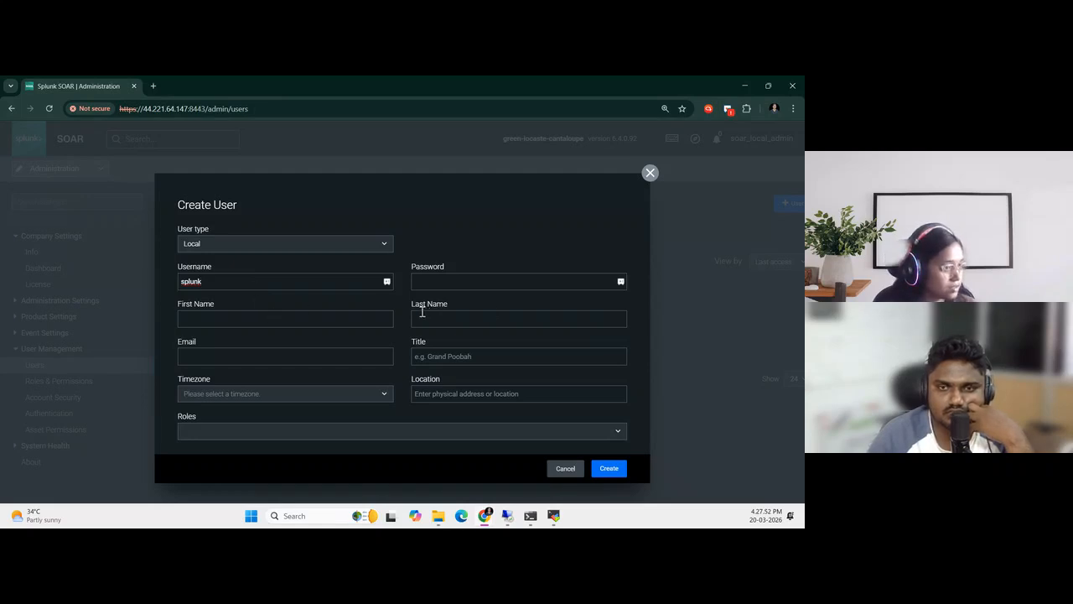
left_click(440, 283)
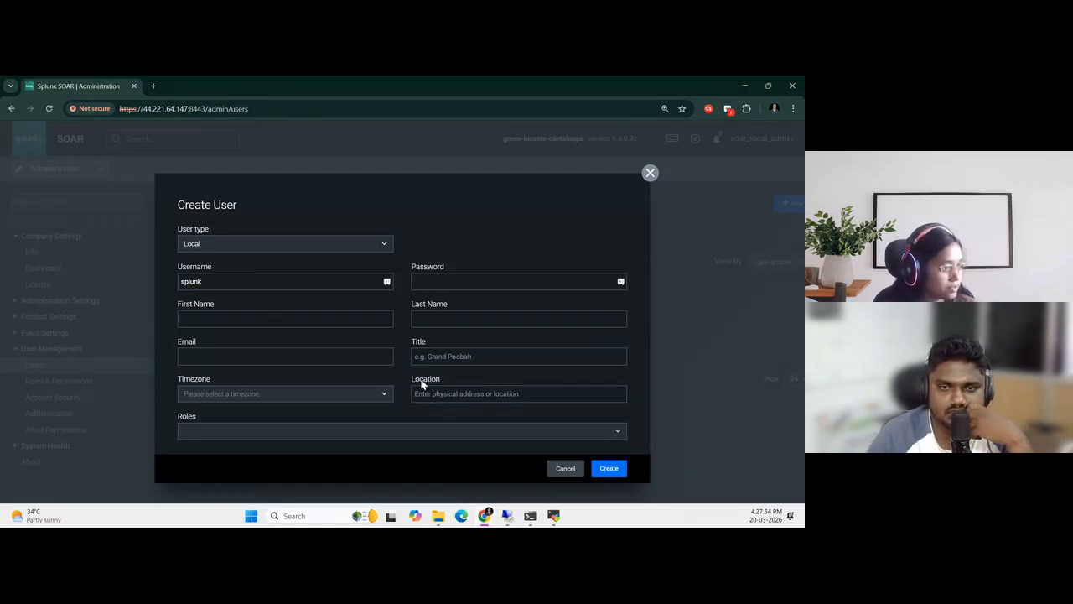
left_click(443, 434)
scroll(444, 432, "down", 2)
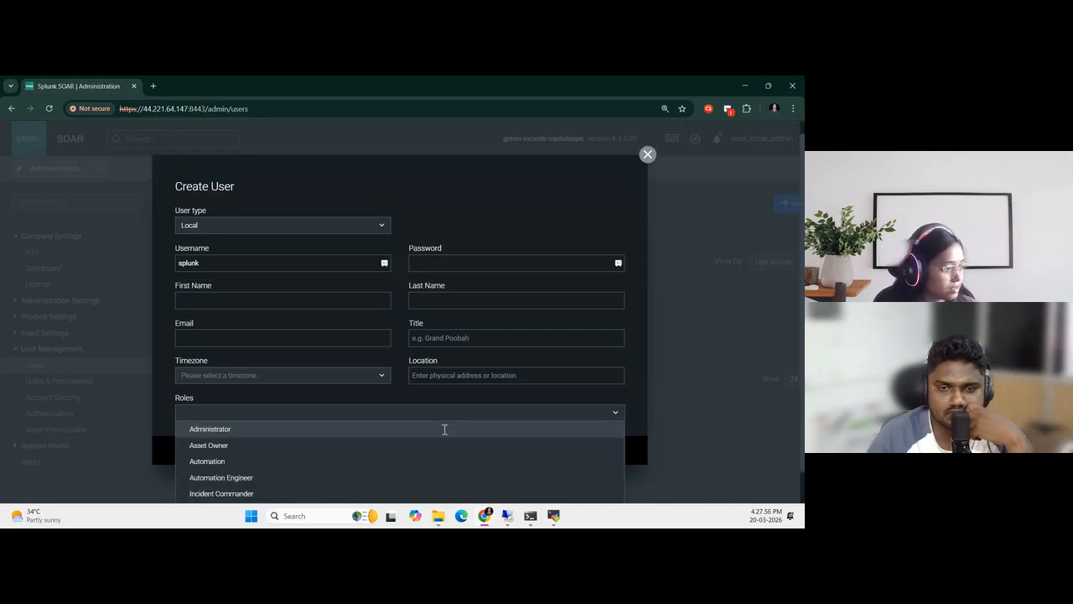
scroll(470, 416, "up", 2)
left_click(648, 173)
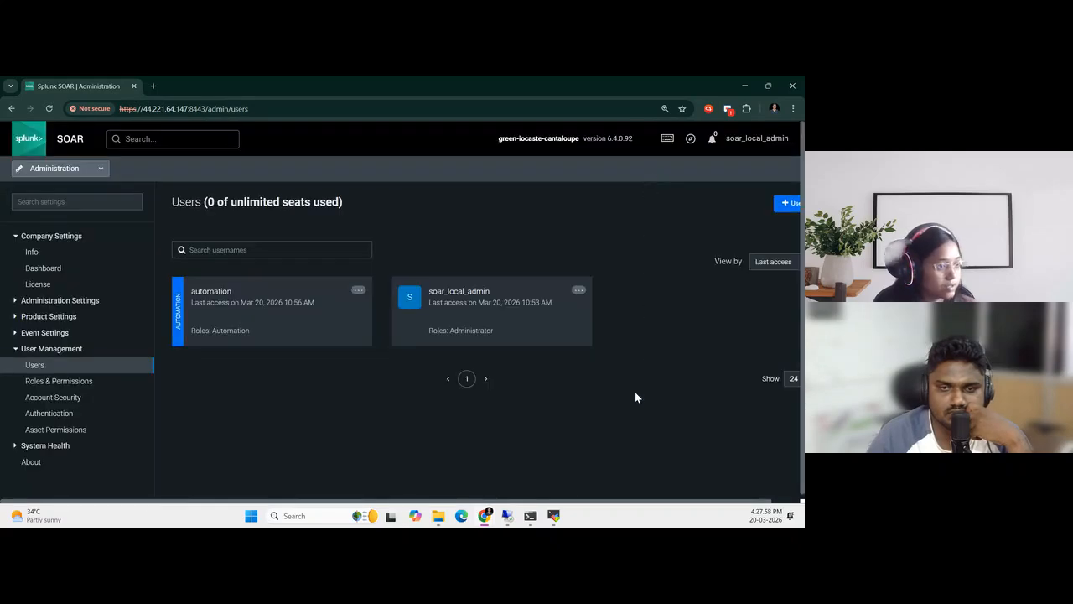
key("super+Right")
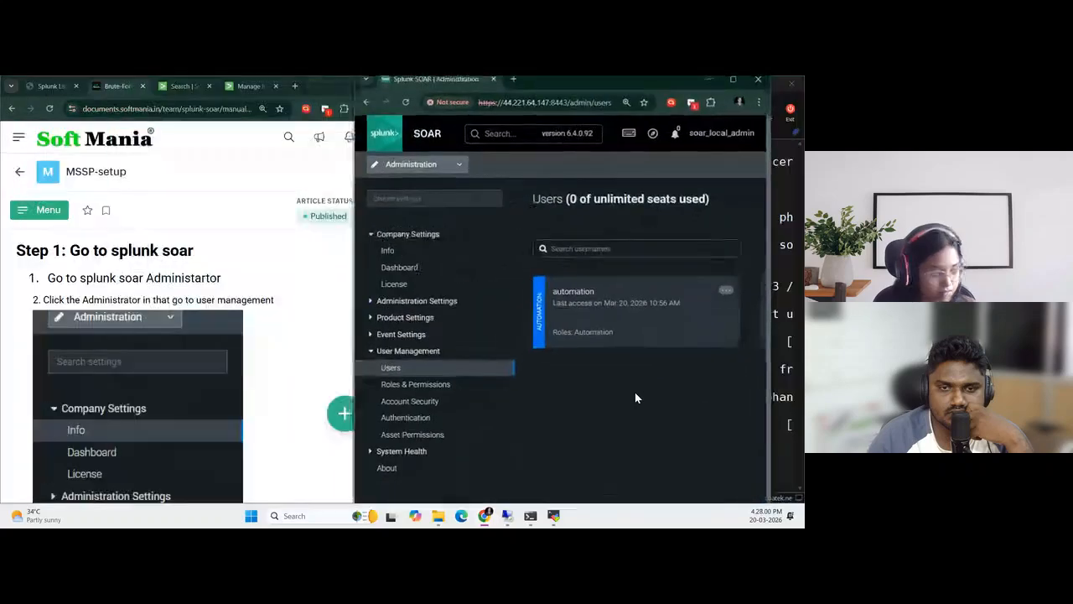
Review the guide's instructions for adding a user, then start a new SOAR user with the username splunk
scroll(250, 372, "down", 9)
scroll(249, 370, "down", 2)
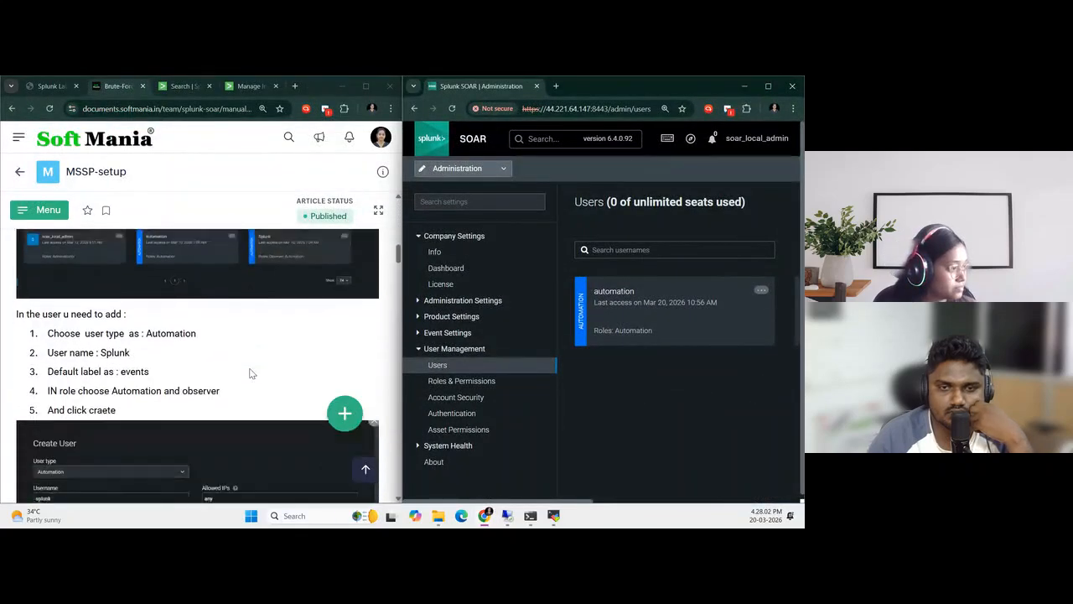
scroll(249, 370, "up", 1)
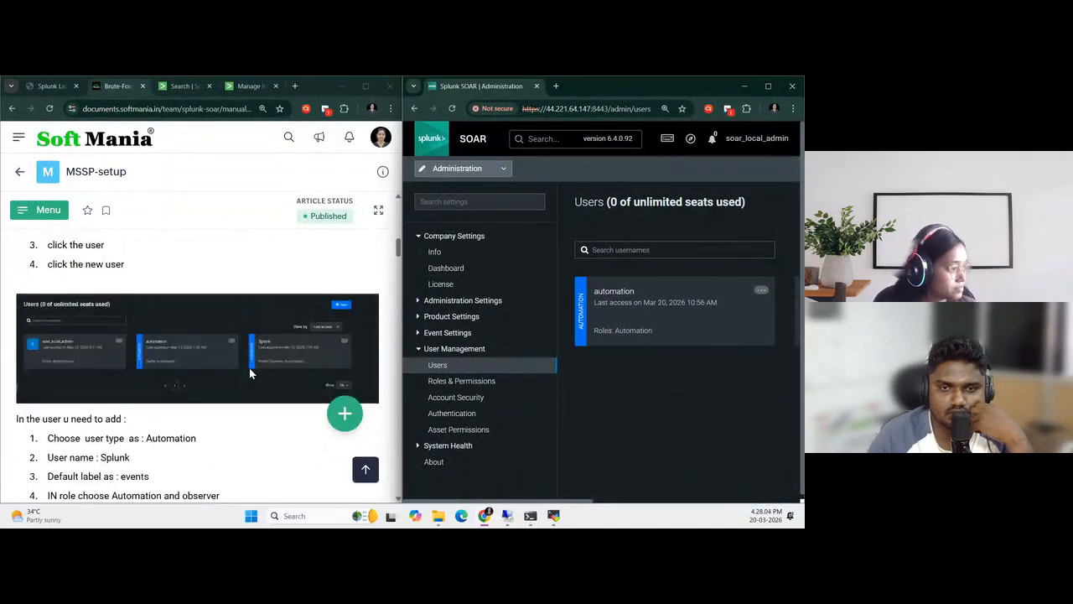
scroll(249, 367, "up", 1)
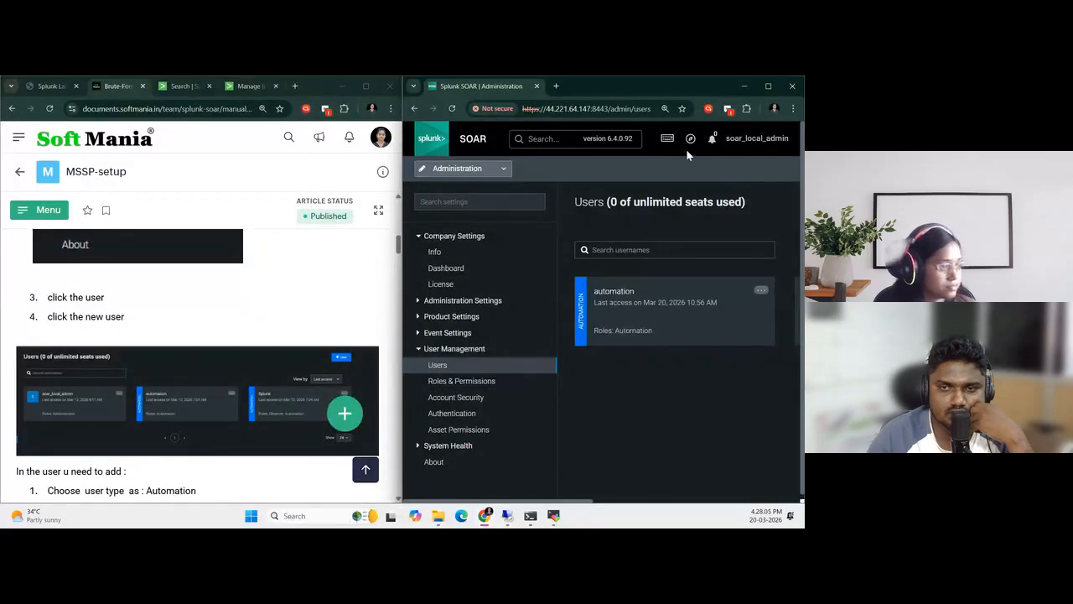
left_click(768, 88)
left_click(778, 207)
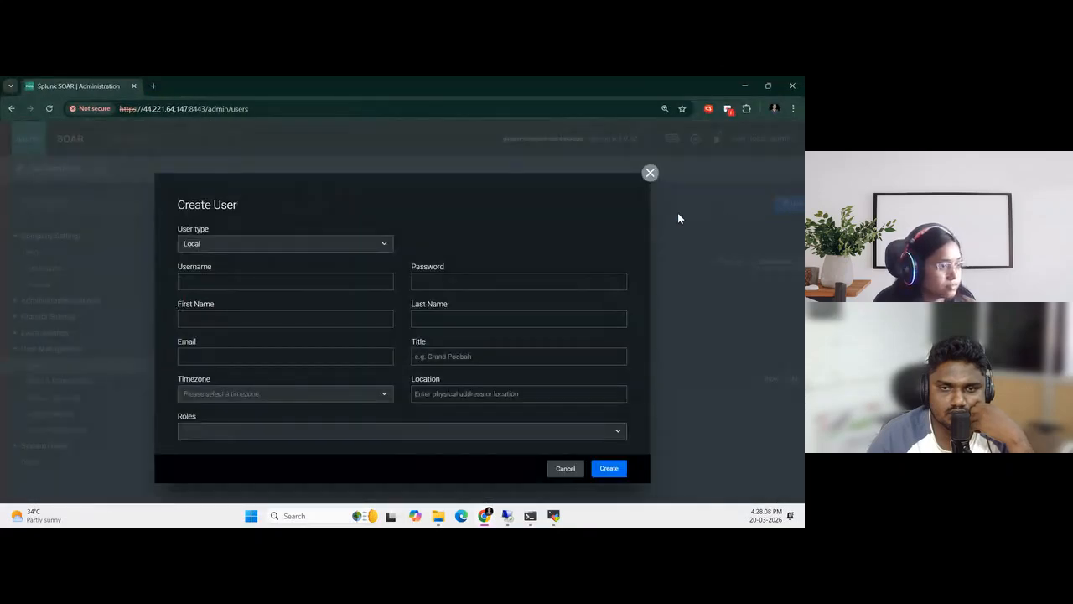
left_click(352, 430)
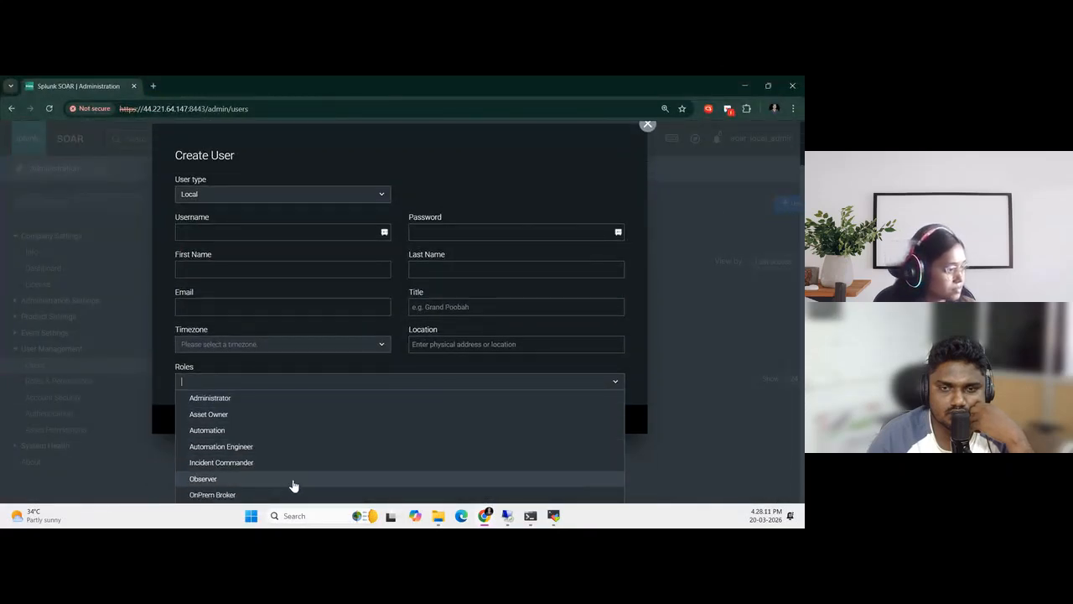
left_click(224, 231)
left_click(218, 286)
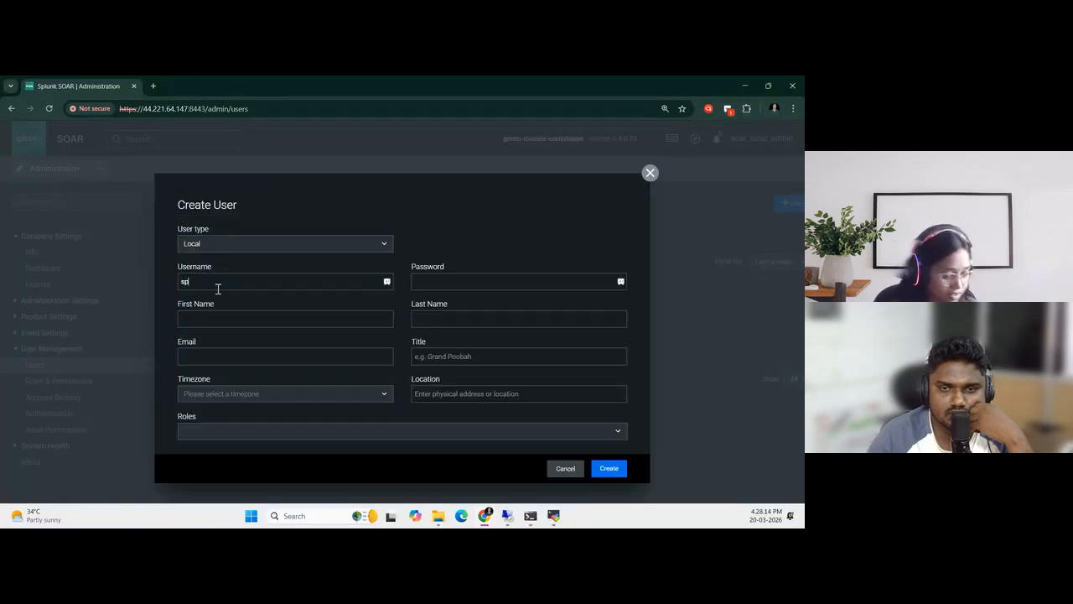
Assign the Automation and Observer roles to the new splunk user
left_click(281, 430)
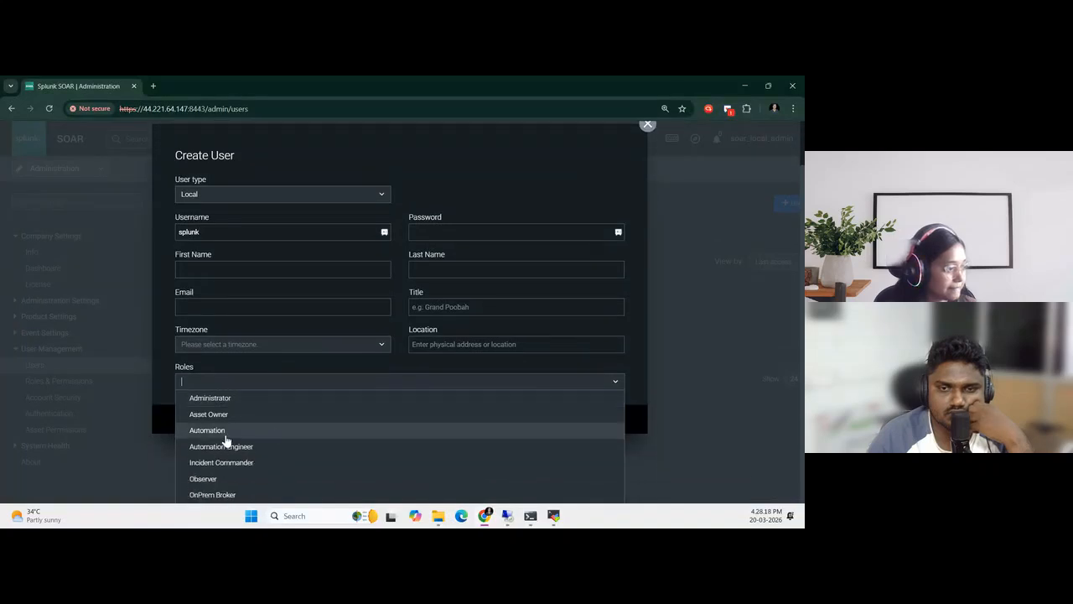
left_click(230, 434)
left_click(316, 440)
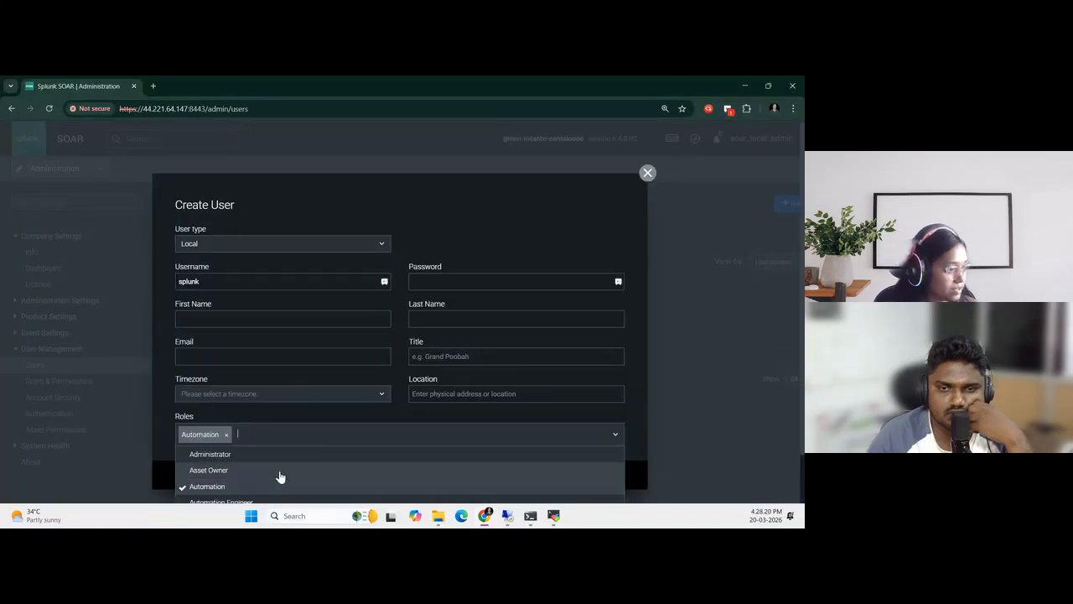
left_click(267, 479)
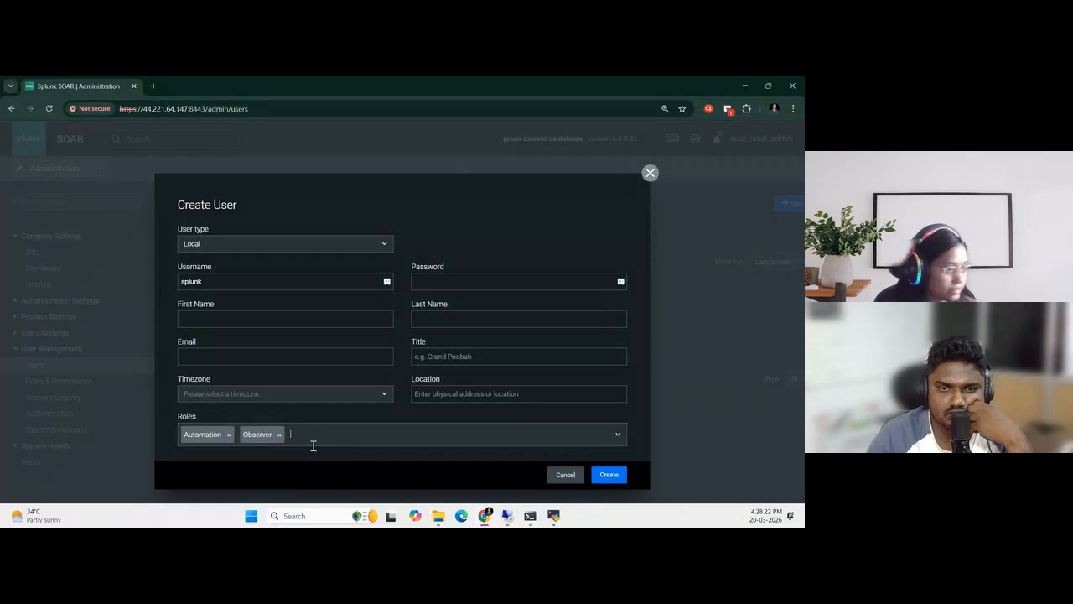
Compare the new user form with the guide and set the user type to Automation
key("super+Down")
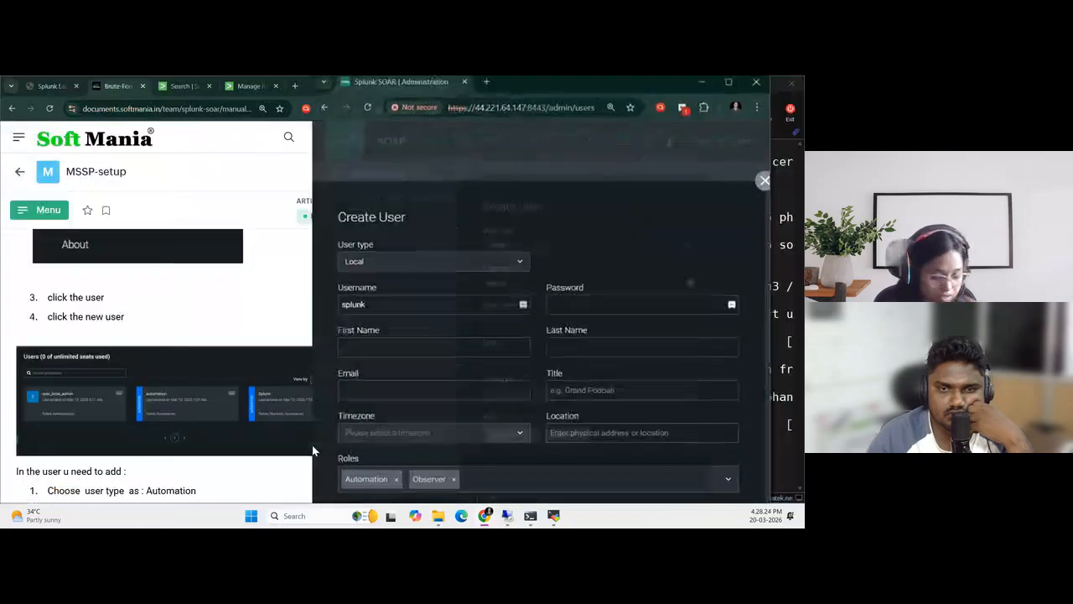
scroll(119, 356, "down", 3)
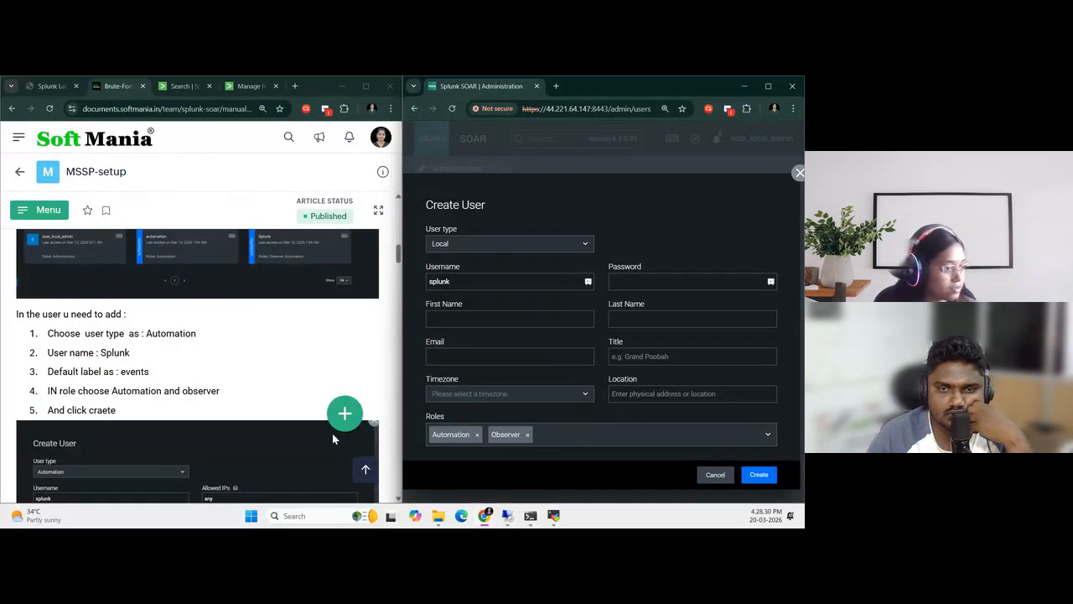
scroll(120, 406, "down", 1)
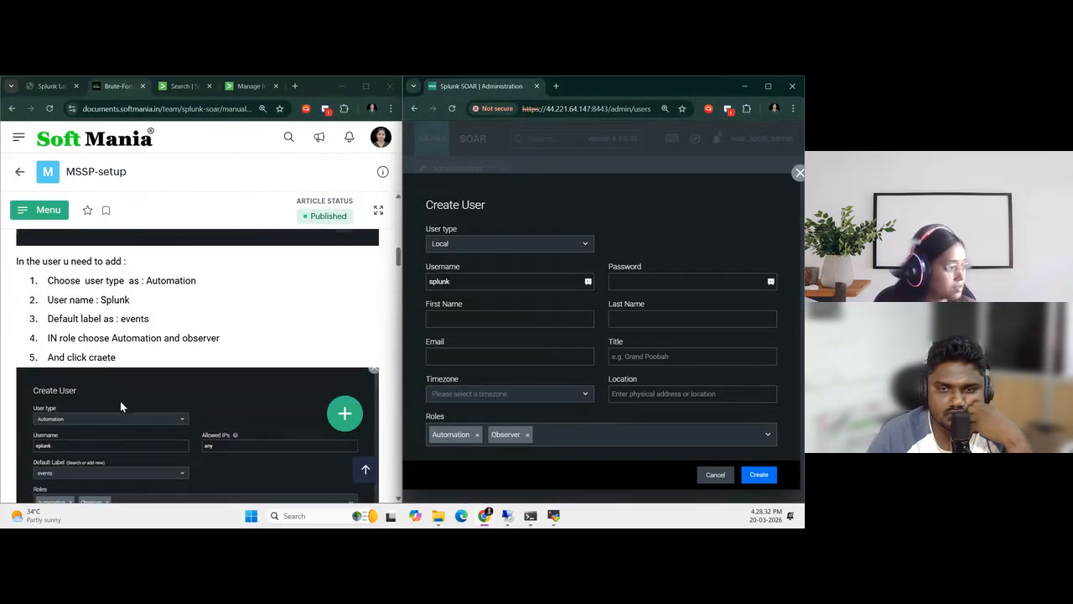
scroll(119, 406, "down", 1)
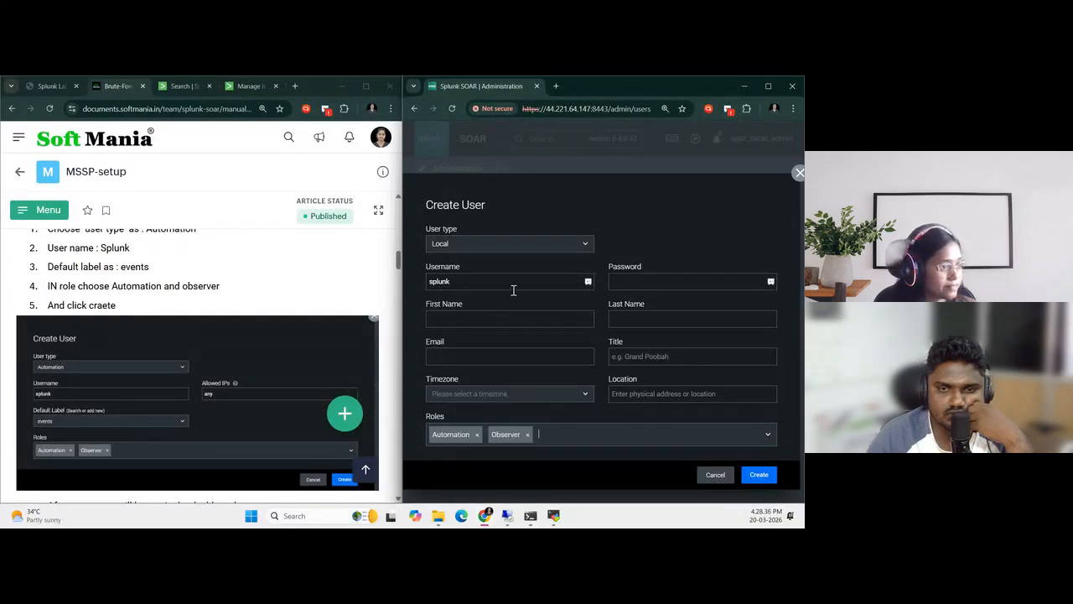
left_click(550, 242)
left_click(469, 278)
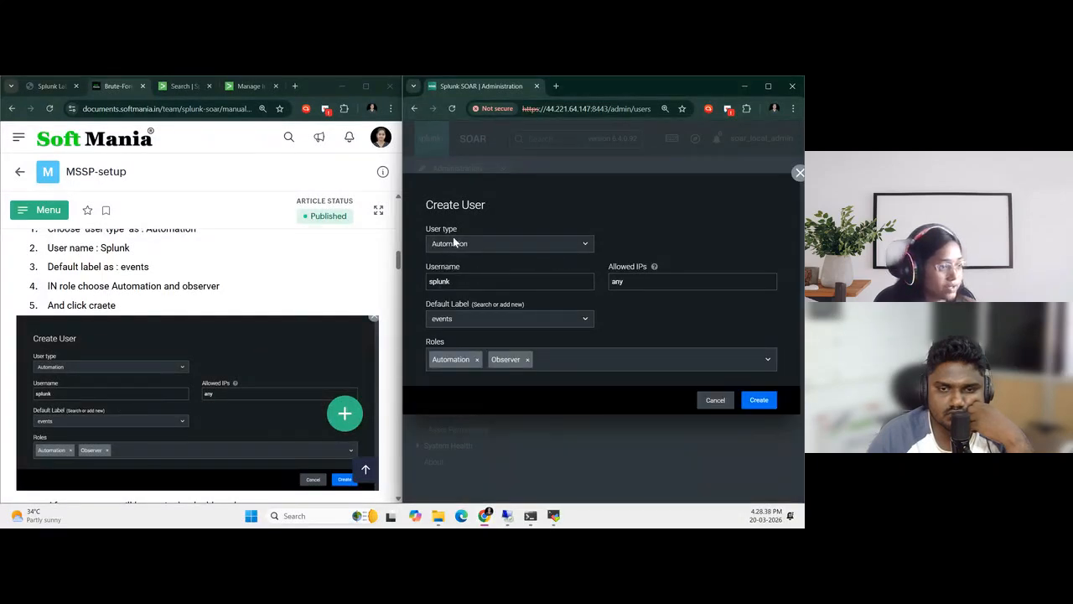
Check the new user's settings against the guide, choose events as the default label, and create the user
scroll(130, 388, "up", 3)
scroll(130, 388, "down", 1)
left_click_drag(147, 333, 231, 337)
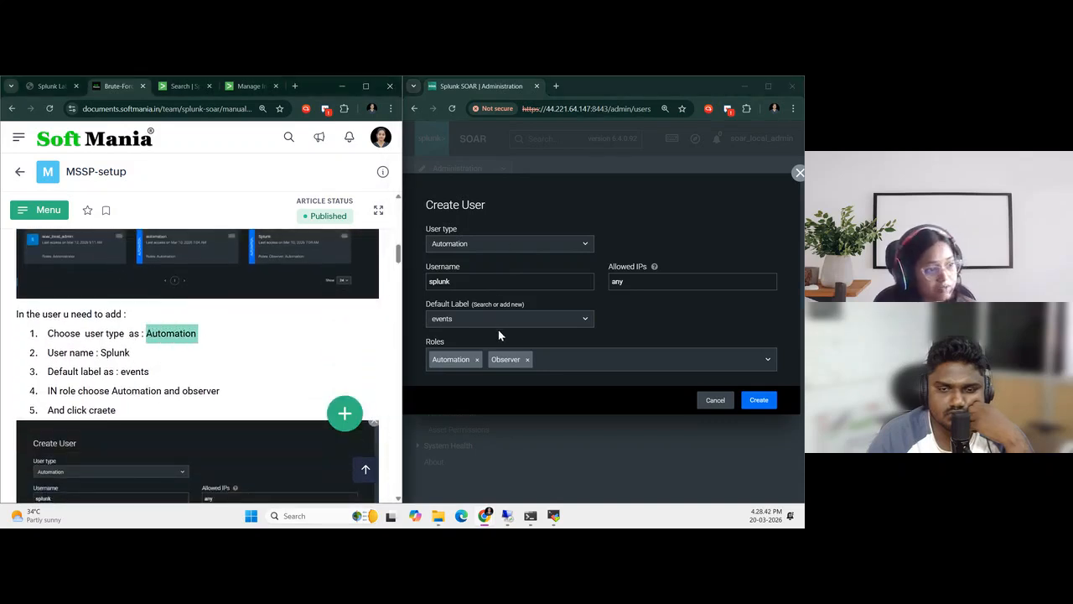
double_click(442, 282)
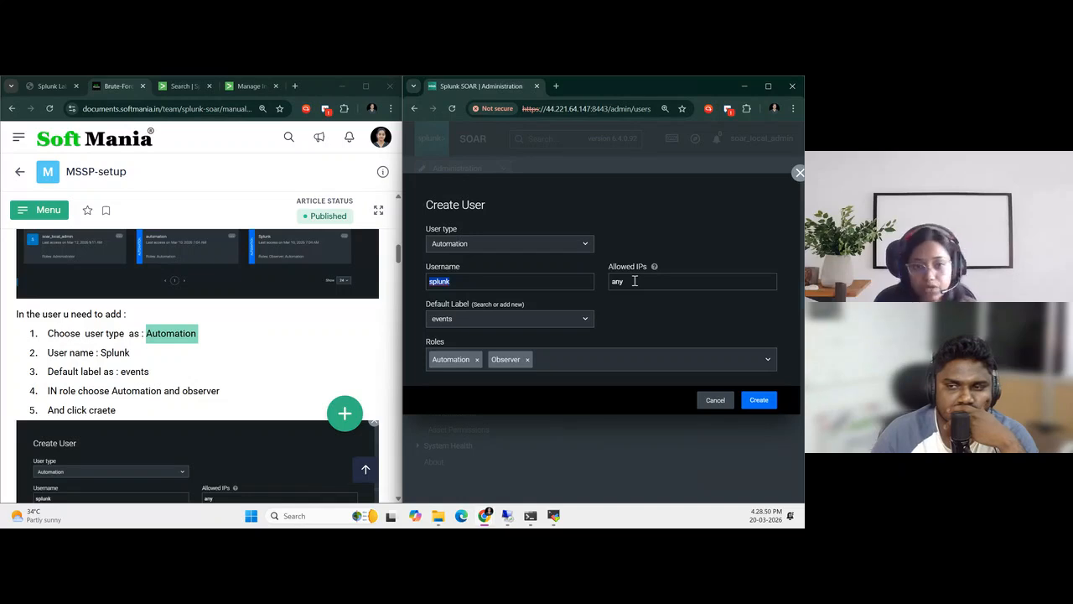
left_click(468, 321)
left_click(455, 339)
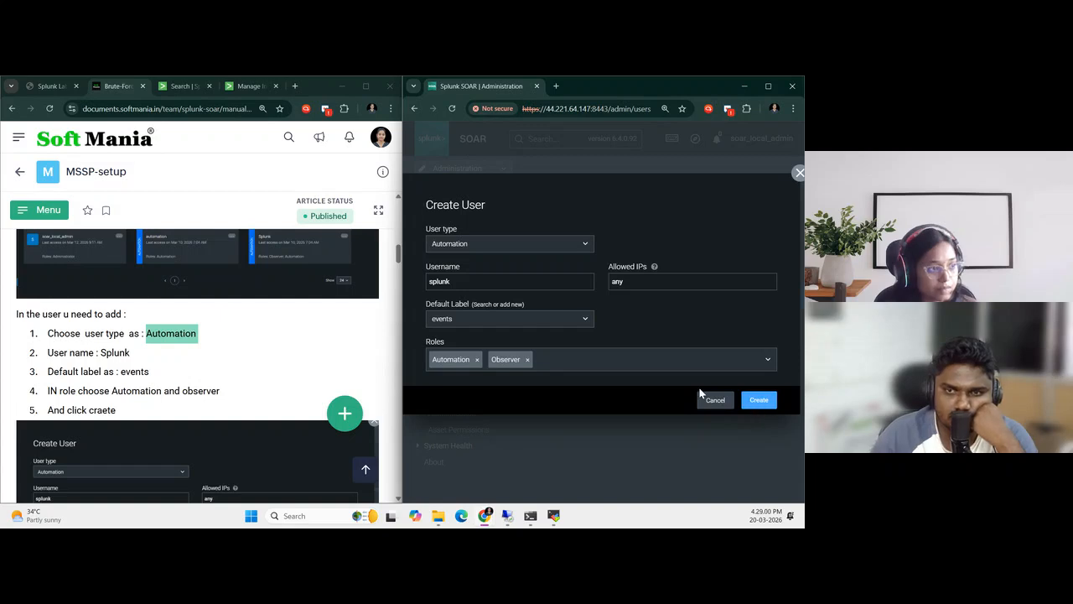
left_click(761, 409)
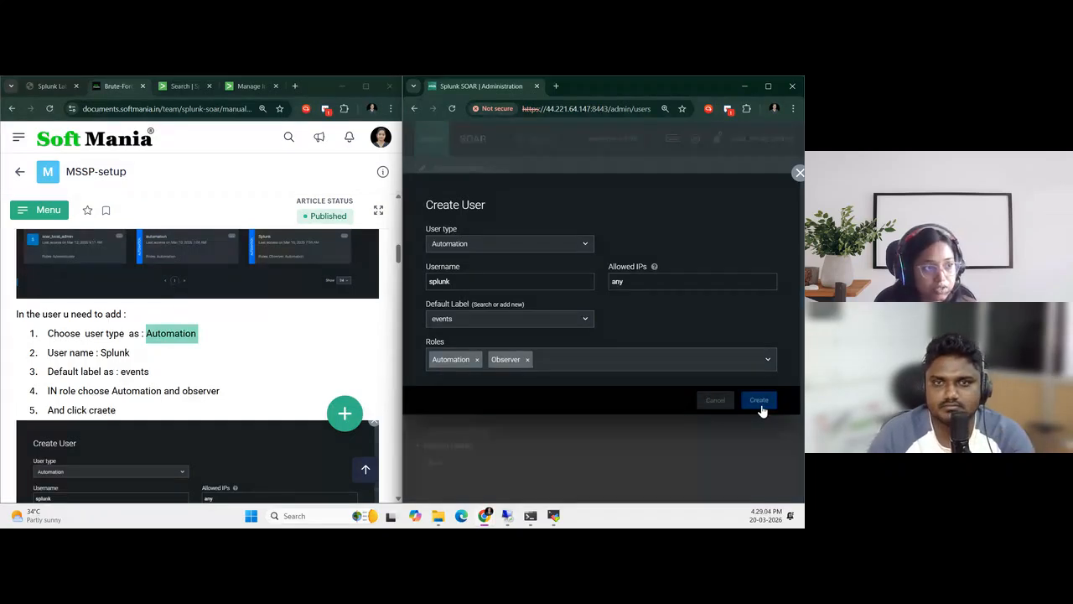
Open the splunk user for editing, reveal its REST API authorization token, and copy the authorization configuration to the clipboard
left_click_drag(627, 502, 428, 504)
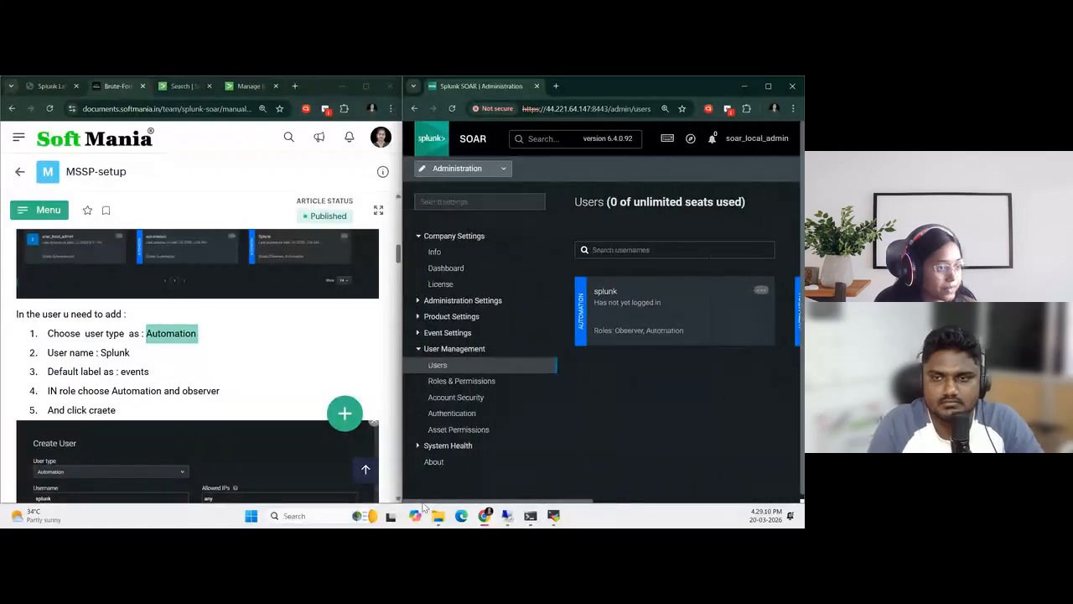
left_click(761, 294)
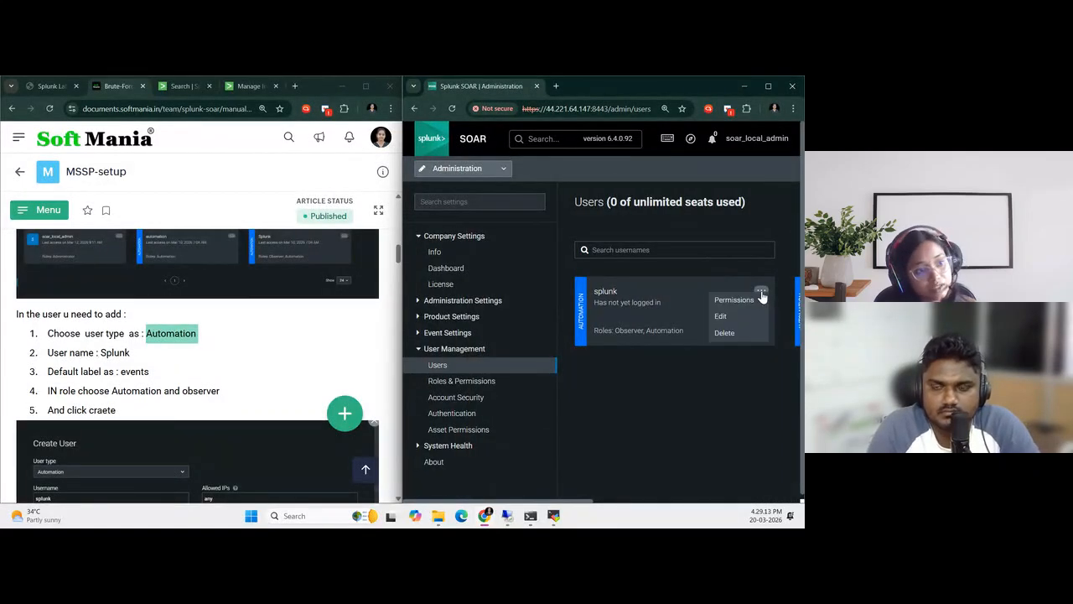
left_click(724, 317)
scroll(592, 316, "down", 2)
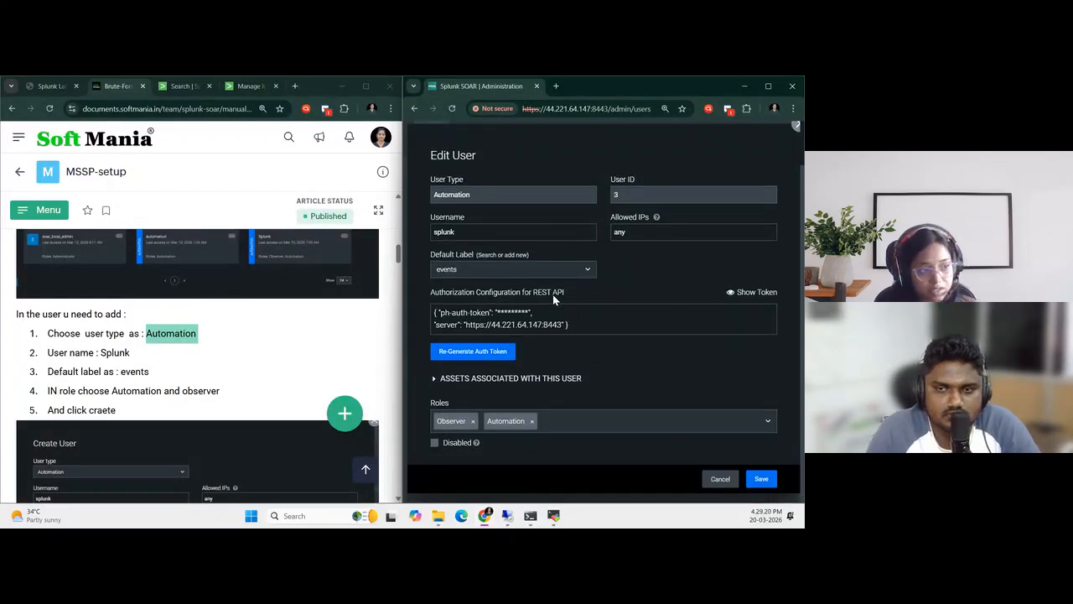
left_click(746, 292)
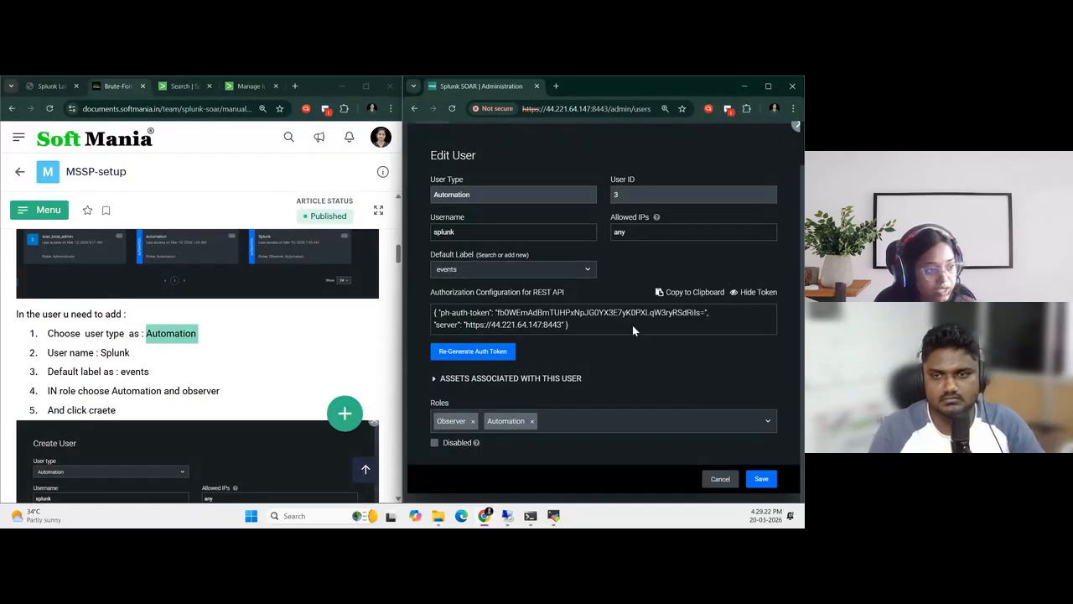
left_click(709, 292)
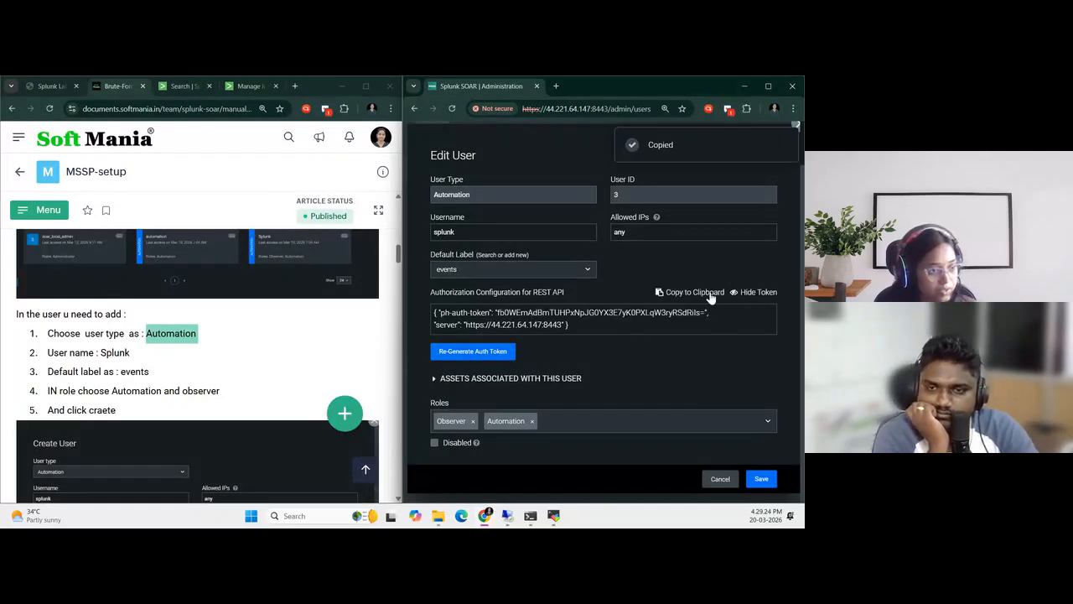
Switch to Notepad, paste the copied REST API authorization configuration with its token into an empty note, and put the note aside
left_click(325, 518)
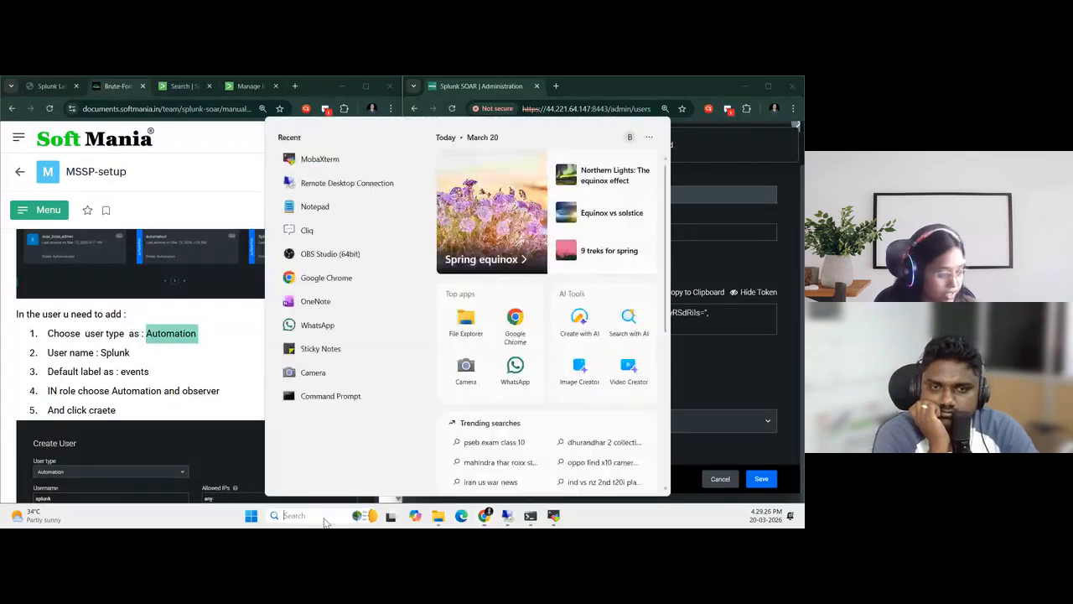
type("notepad")
key("Return")
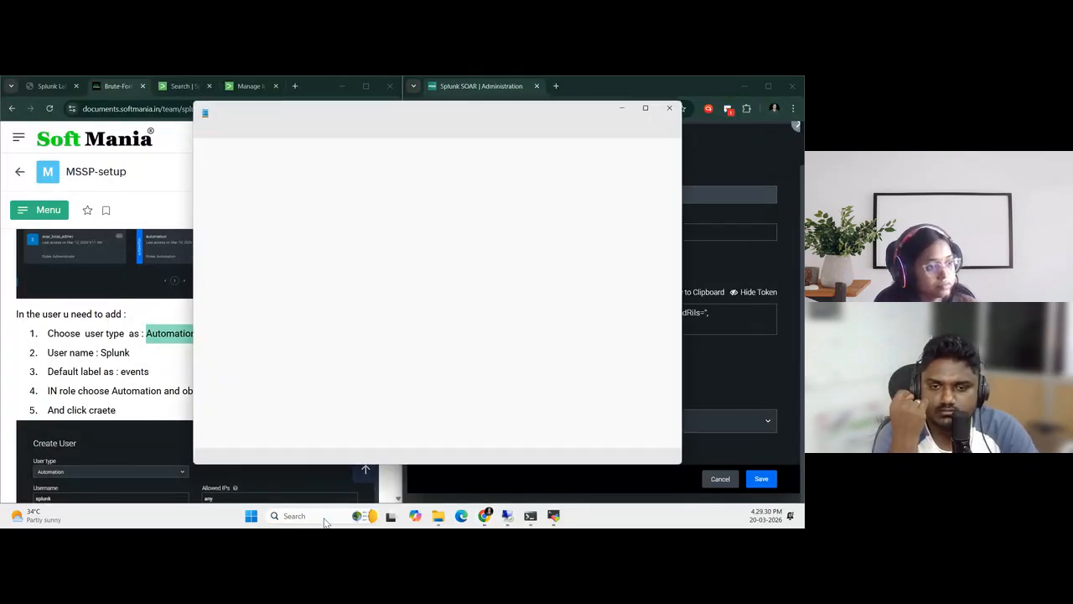
left_click(587, 110)
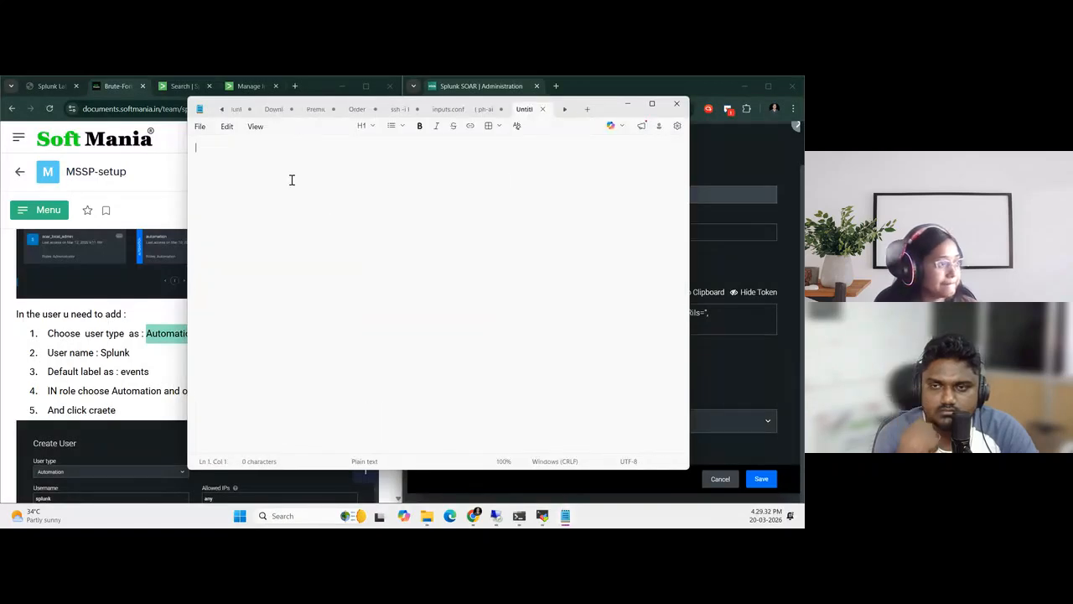
key("ctrl+v")
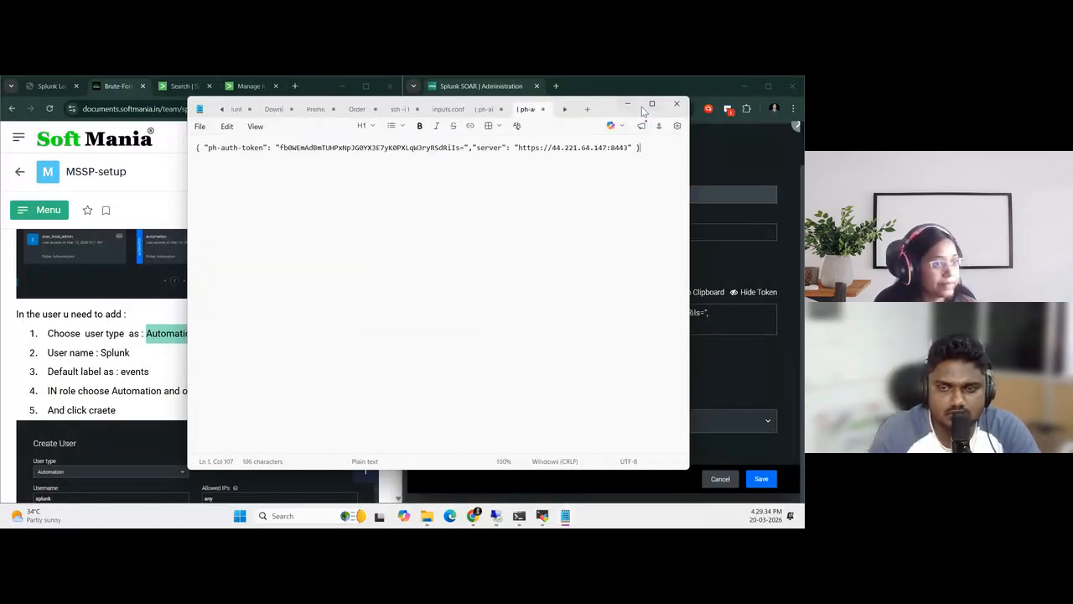
left_click_drag(642, 147, 201, 151)
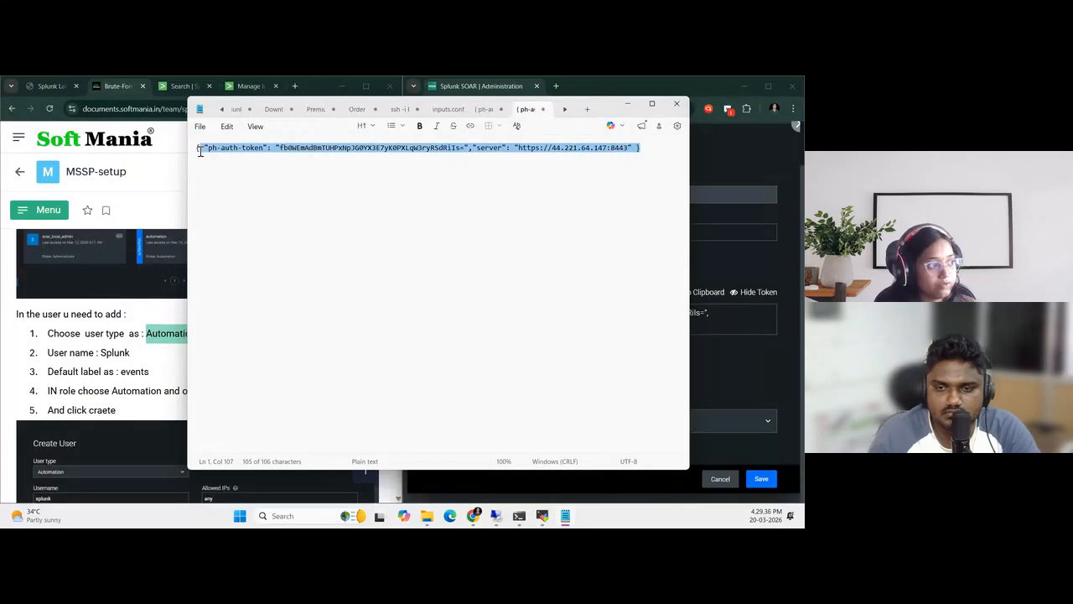
left_click(440, 296)
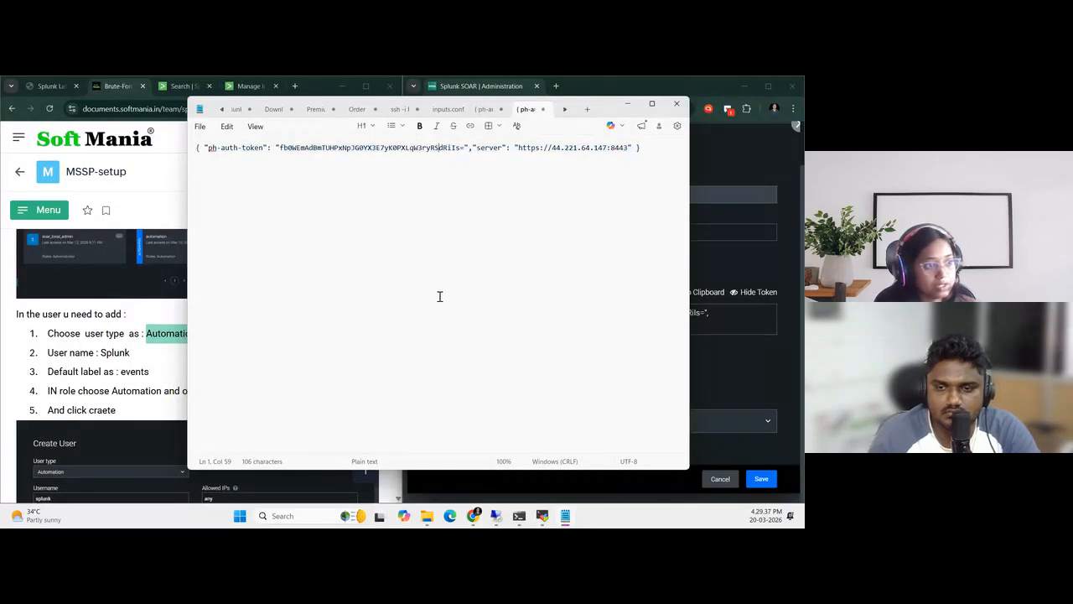
left_click(629, 106)
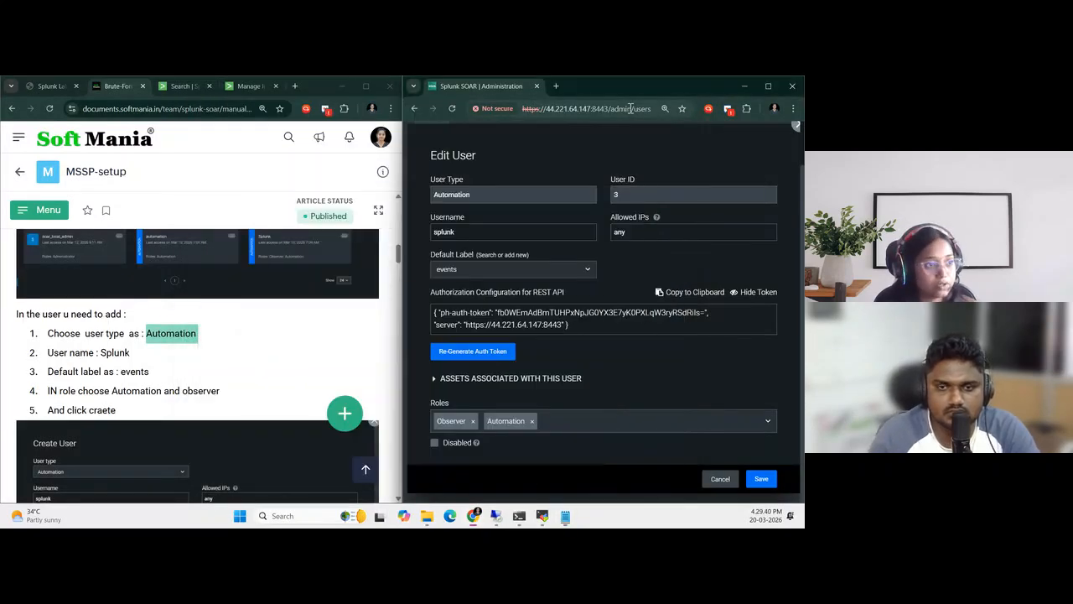
Save the splunk automation user and return to the SOAR users list
scroll(644, 368, "up", 1)
scroll(644, 367, "down", 1)
left_click(761, 481)
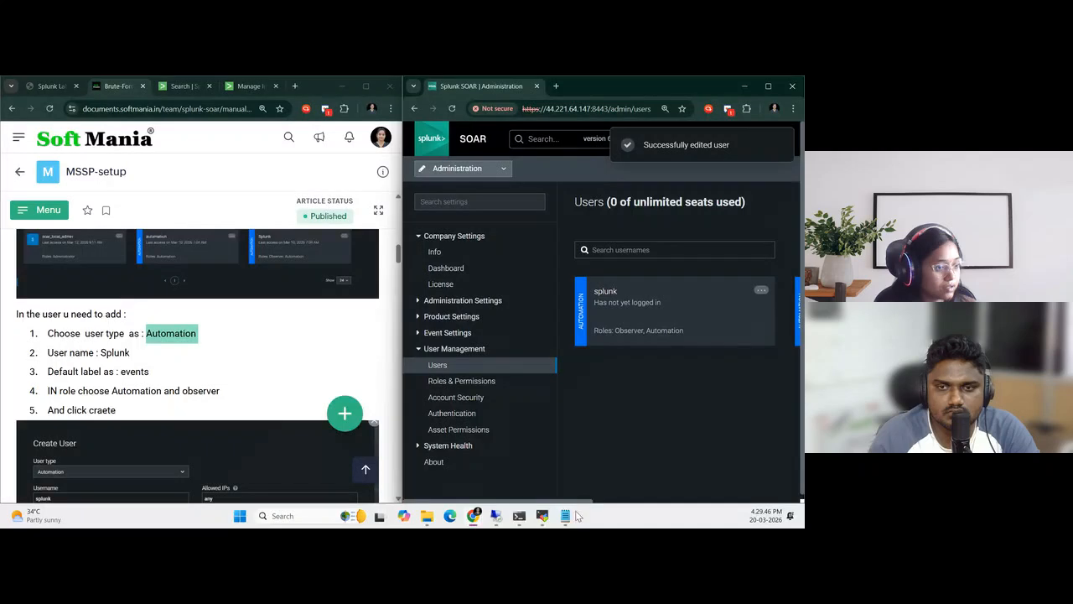
mouse_move(566, 513)
mouse_move(583, 502)
left_mouse_down()
mouse_move(677, 503)
mouse_move(604, 501)
left_mouse_up()
Find Step 2 of the guide, move the Search Head and Indexer pages into the SOAR browser window, and show the Search Head
scroll(187, 417, "down", 5)
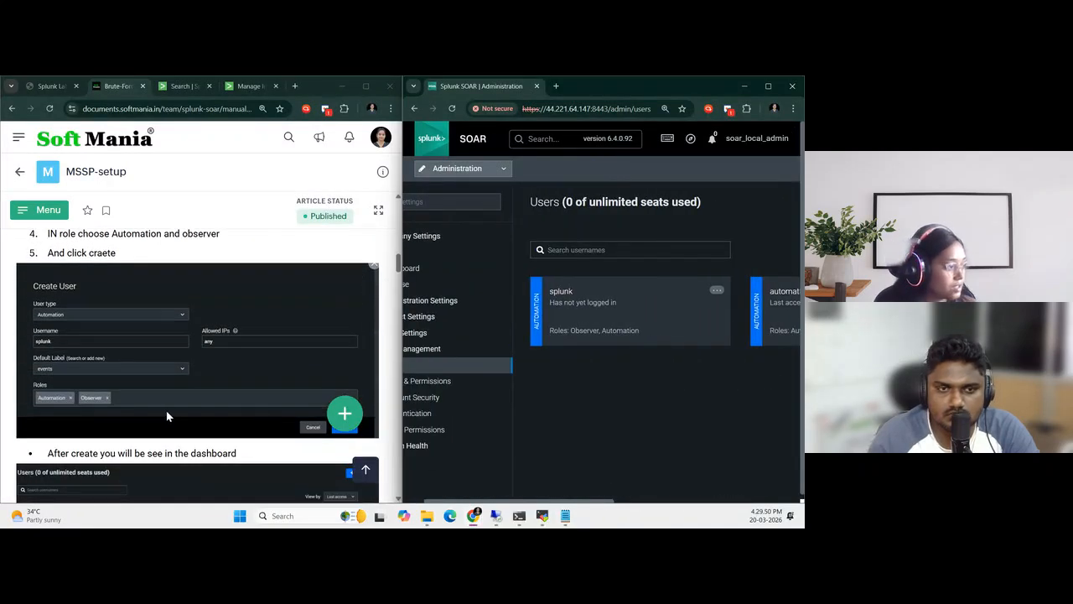
scroll(162, 409, "down", 6)
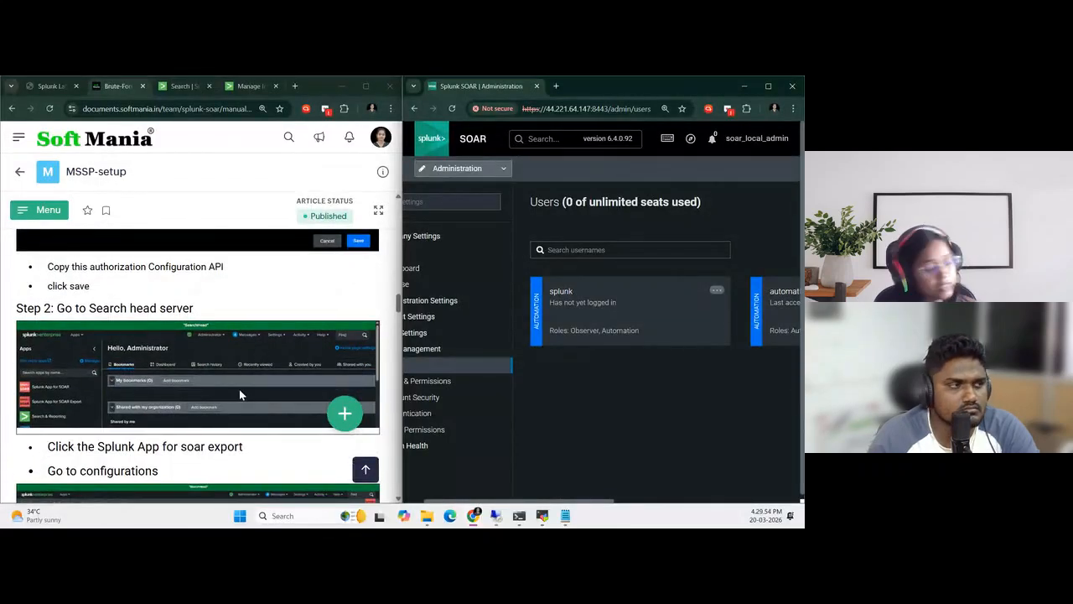
scroll(237, 389, "up", 1)
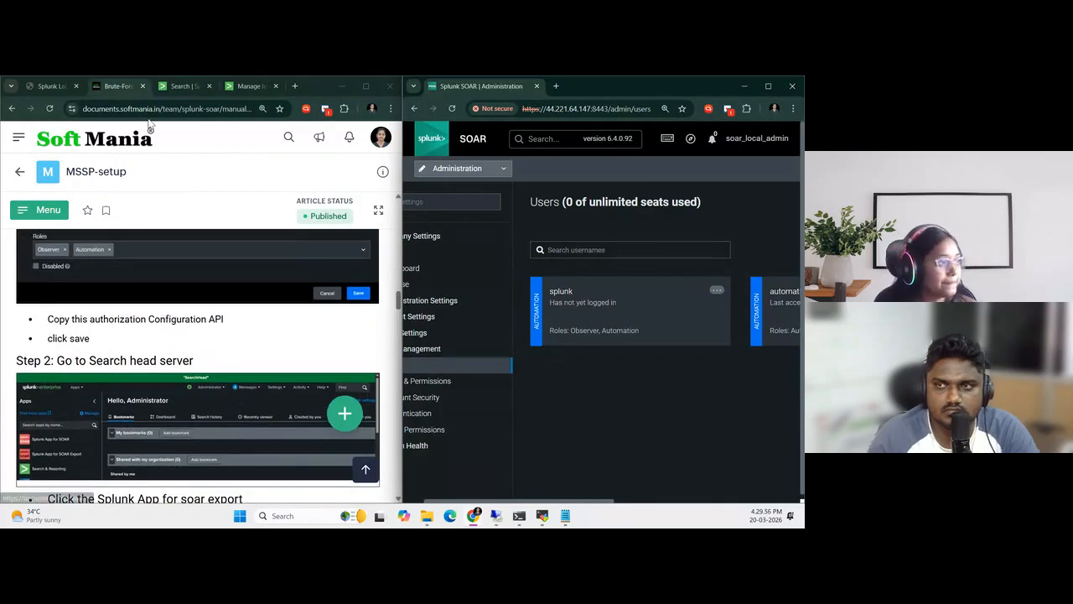
left_click(177, 87)
left_click_drag(177, 88, 603, 86)
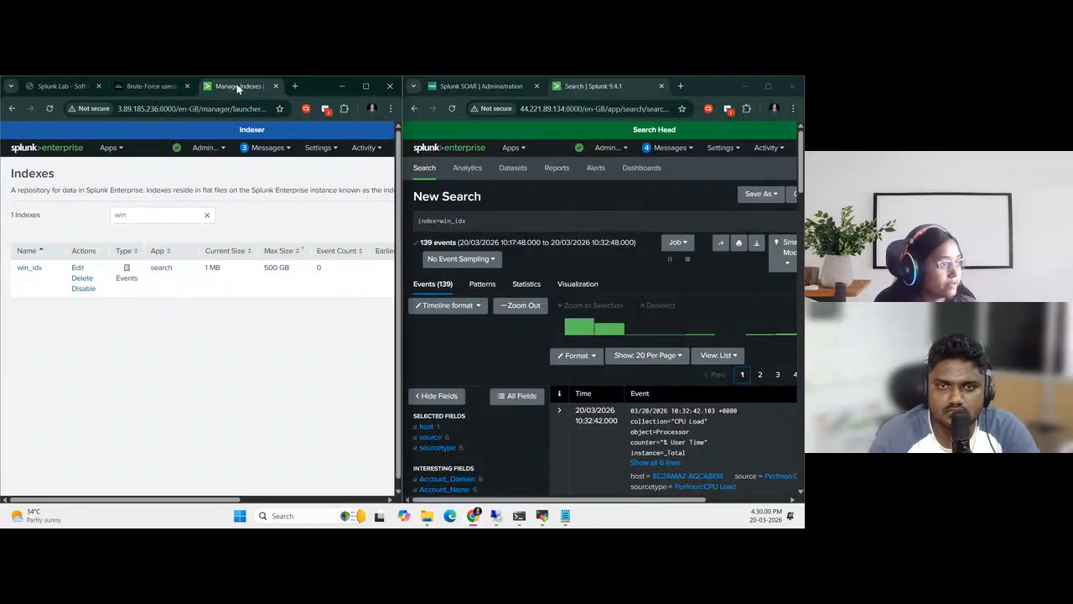
left_click_drag(239, 89, 617, 91)
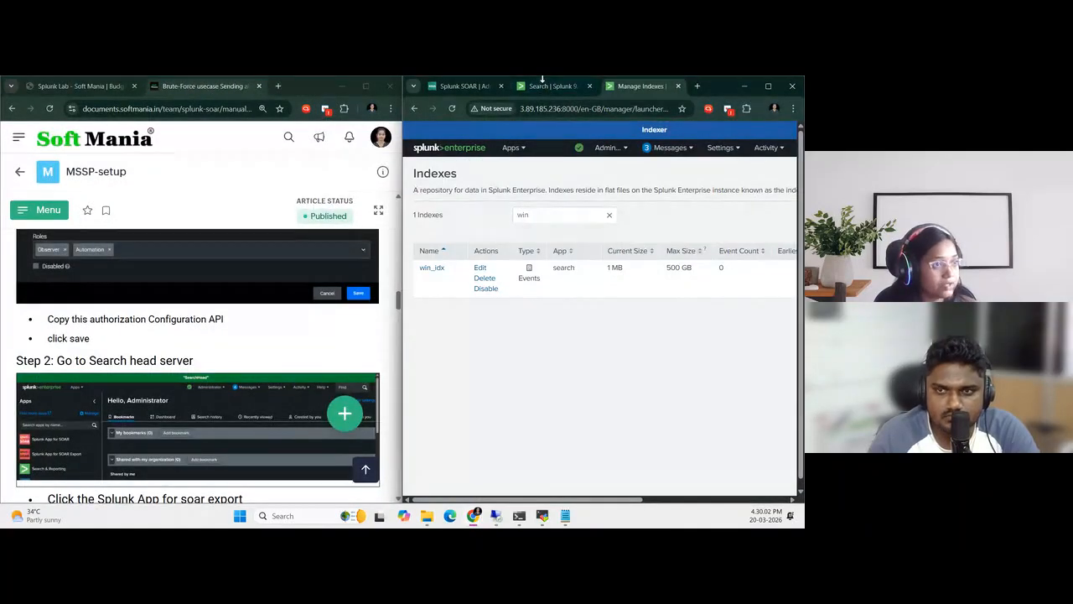
left_click(543, 84)
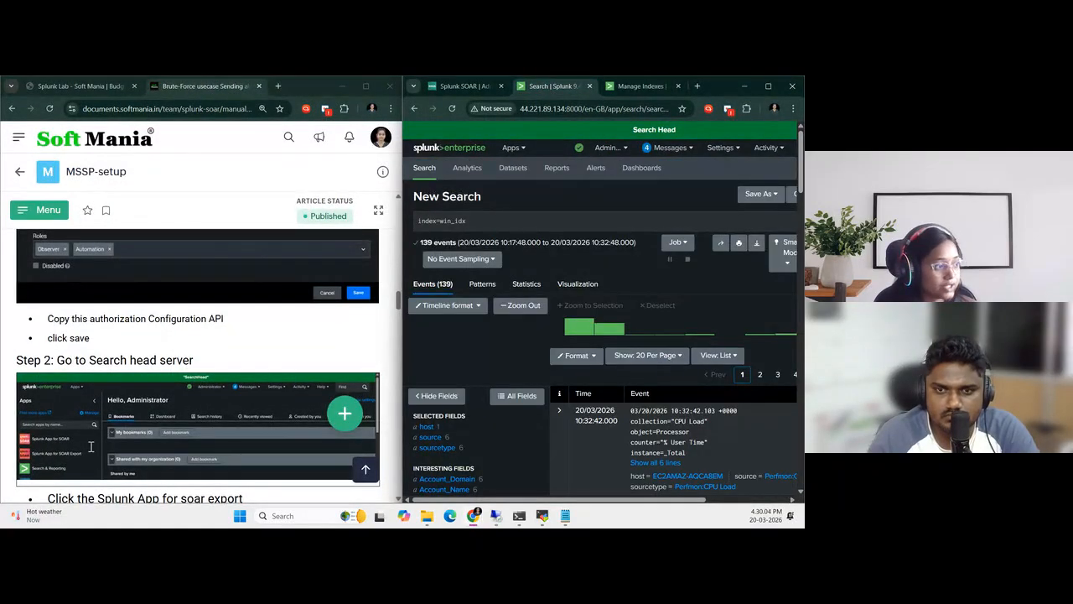
Examine the guide's enlarged Step 2 screenshot for the apps required on the Search Head, and close the image
scroll(48, 450, "down", 4)
scroll(134, 414, "up", 3)
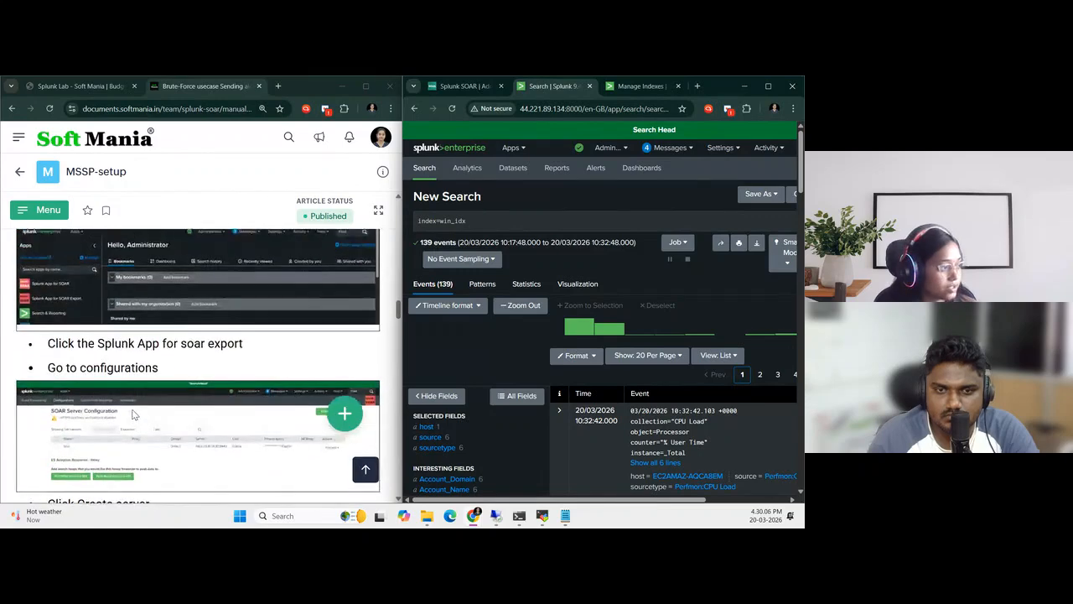
left_click(65, 349)
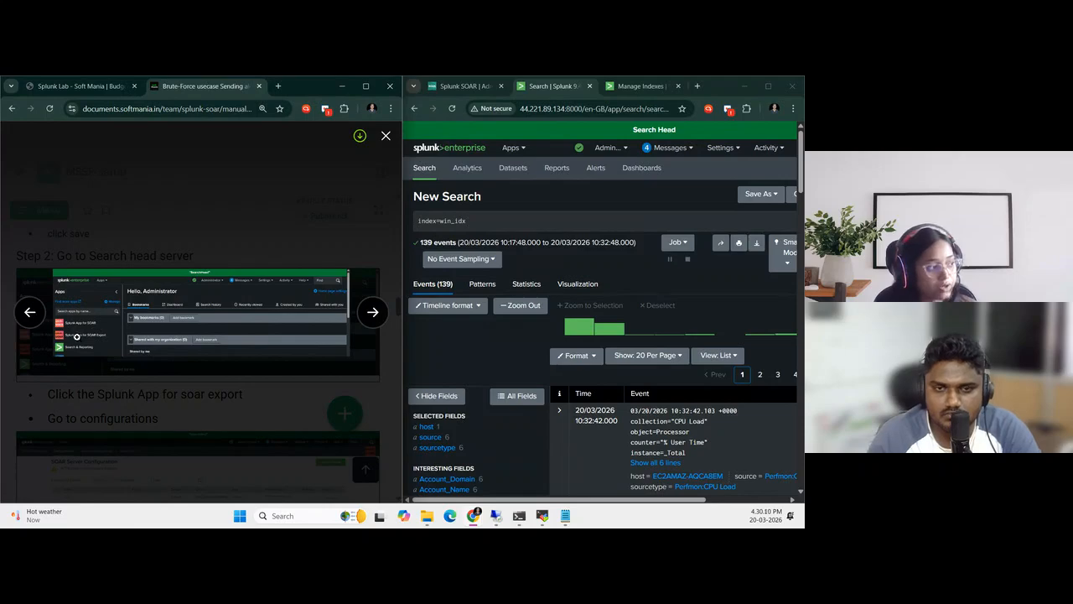
left_click(189, 367)
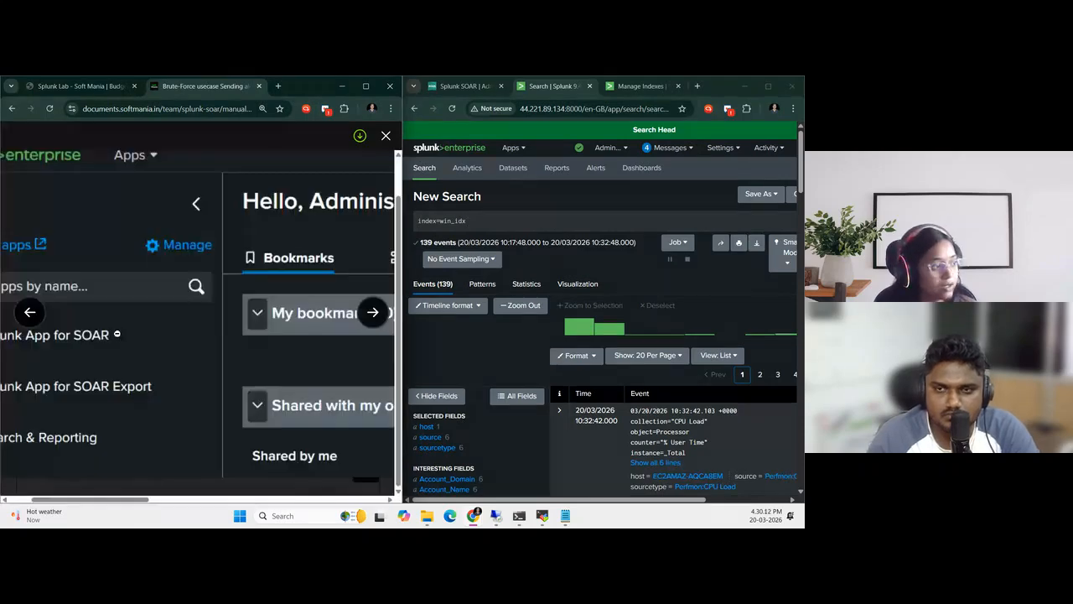
scroll(92, 355, "left", 2)
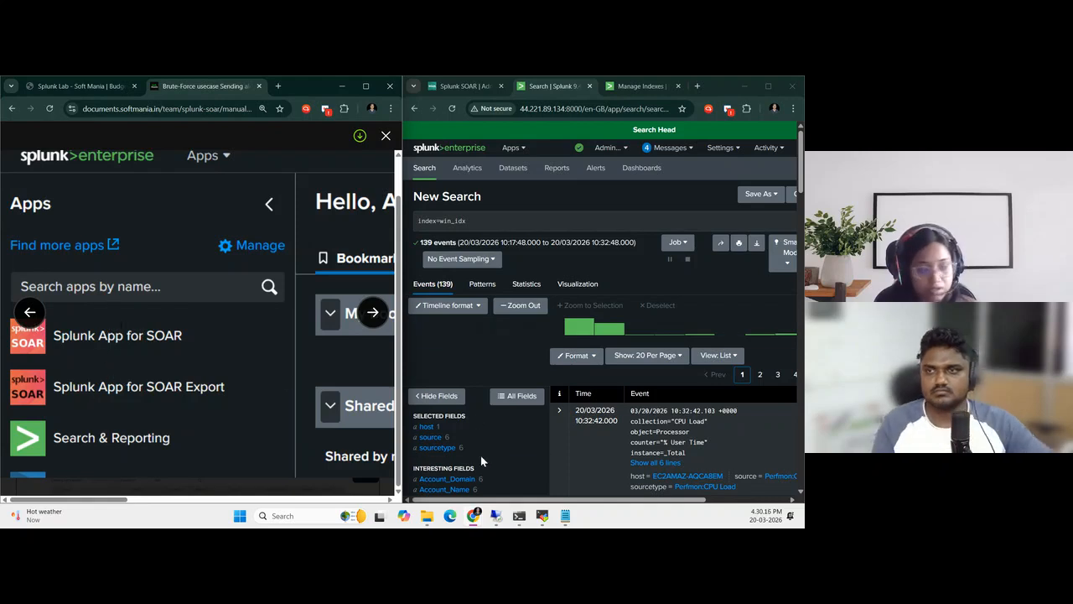
scroll(482, 456, "down", 2)
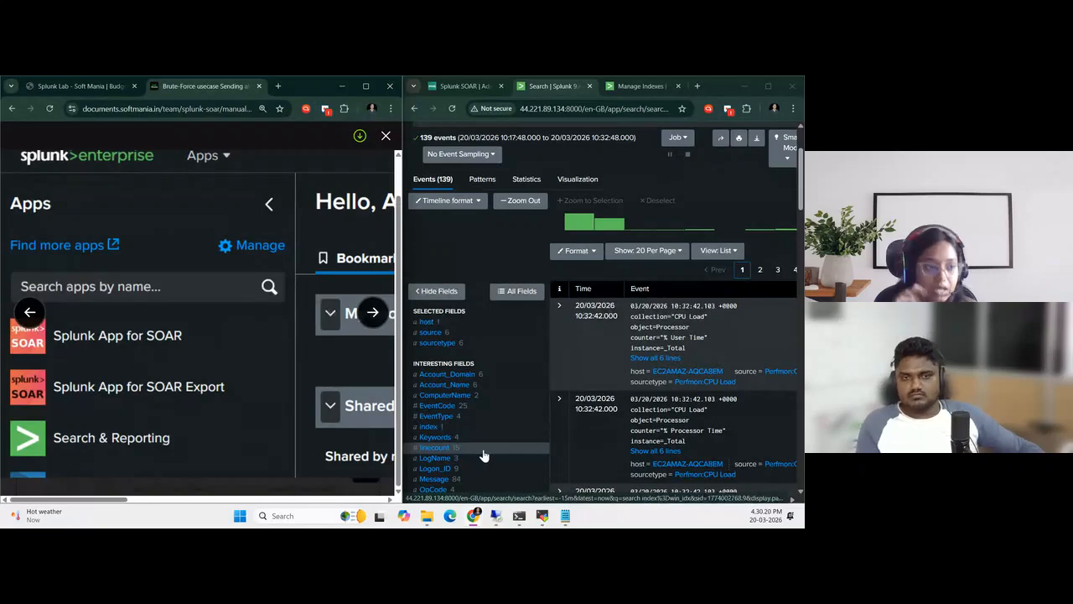
left_click(147, 347)
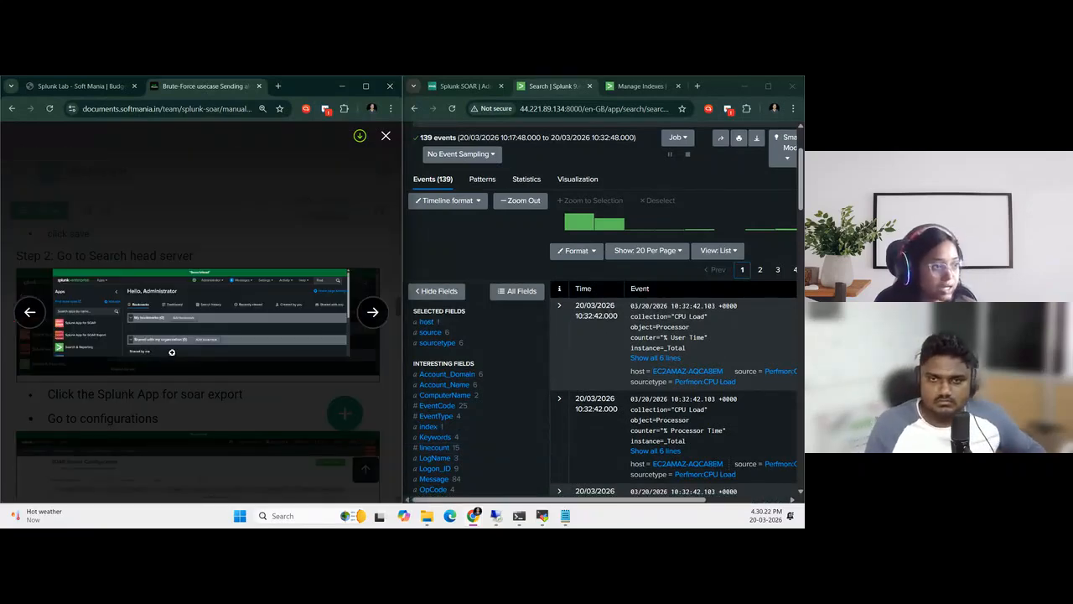
left_click(386, 135)
Open the Sending Splunk Alerts to SOAR manual and select the app name Splunk App for SOAR Export in section 2.1
scroll(201, 335, "up", 3)
left_click(34, 183)
scroll(167, 344, "up", 6)
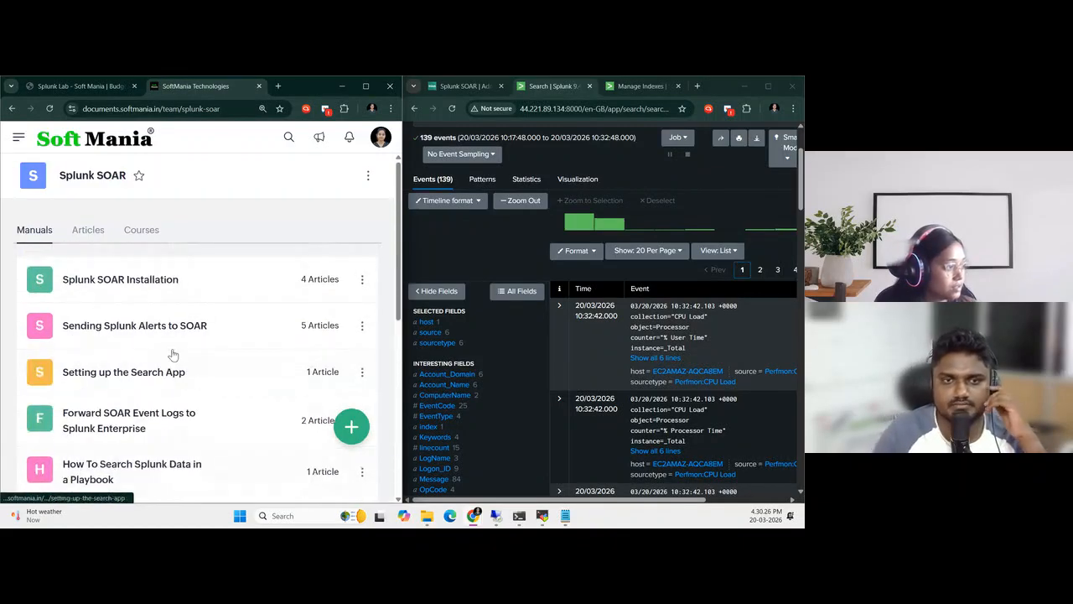
left_click(144, 329)
scroll(184, 364, "down", 3)
scroll(185, 366, "up", 2)
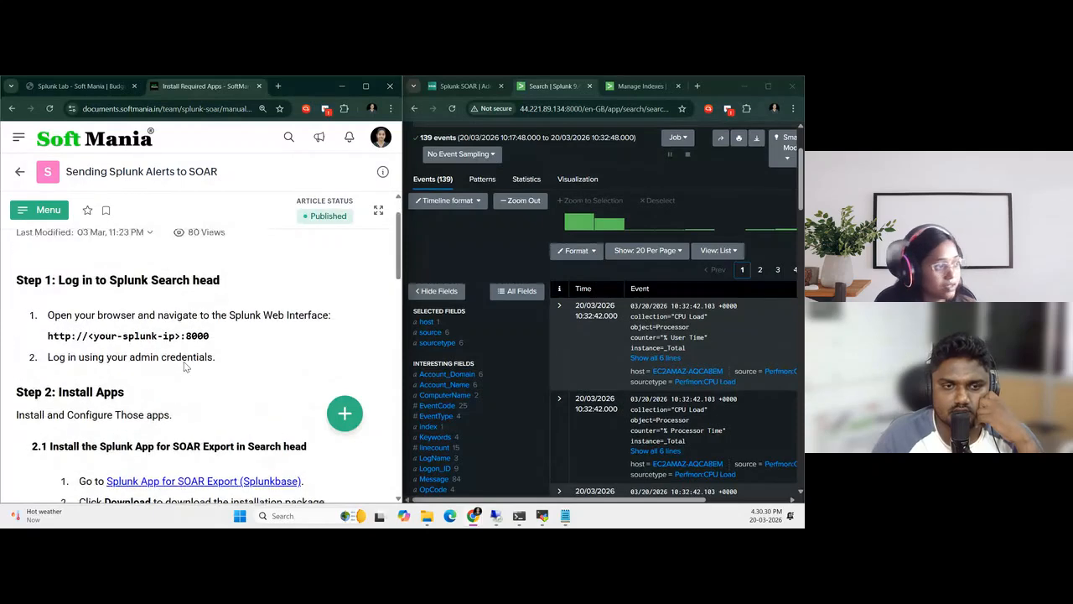
scroll(207, 330, "down", 2)
scroll(207, 331, "down", 2)
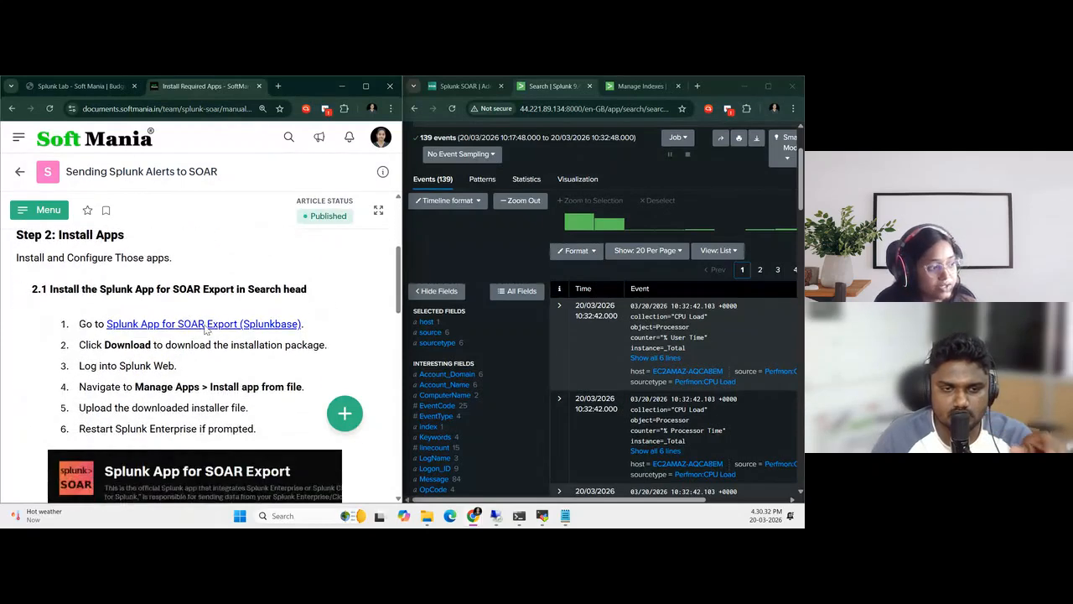
left_click_drag(100, 291, 236, 294)
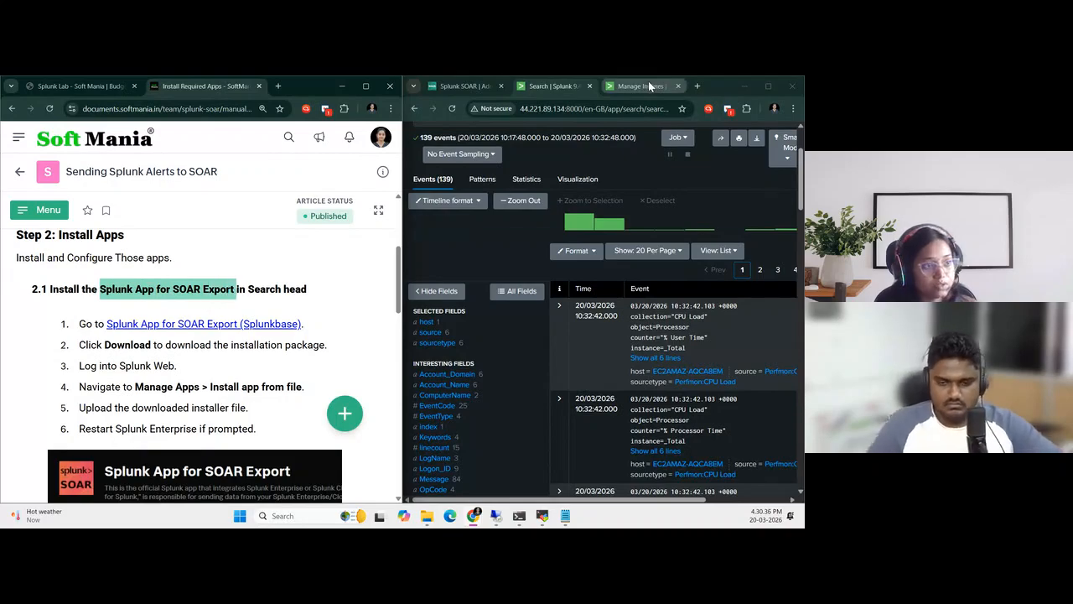
Open the Search Head's browser for more apps in a maximized window and search for Splunk App for SOAR Export
left_click(762, 88)
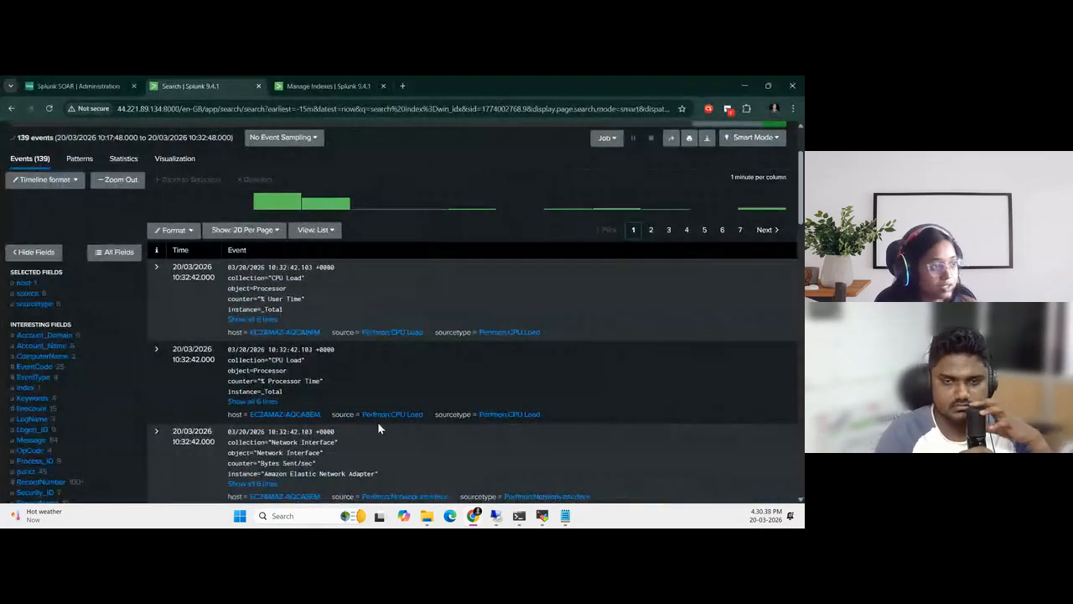
scroll(377, 422, "up", 2)
left_click(109, 148)
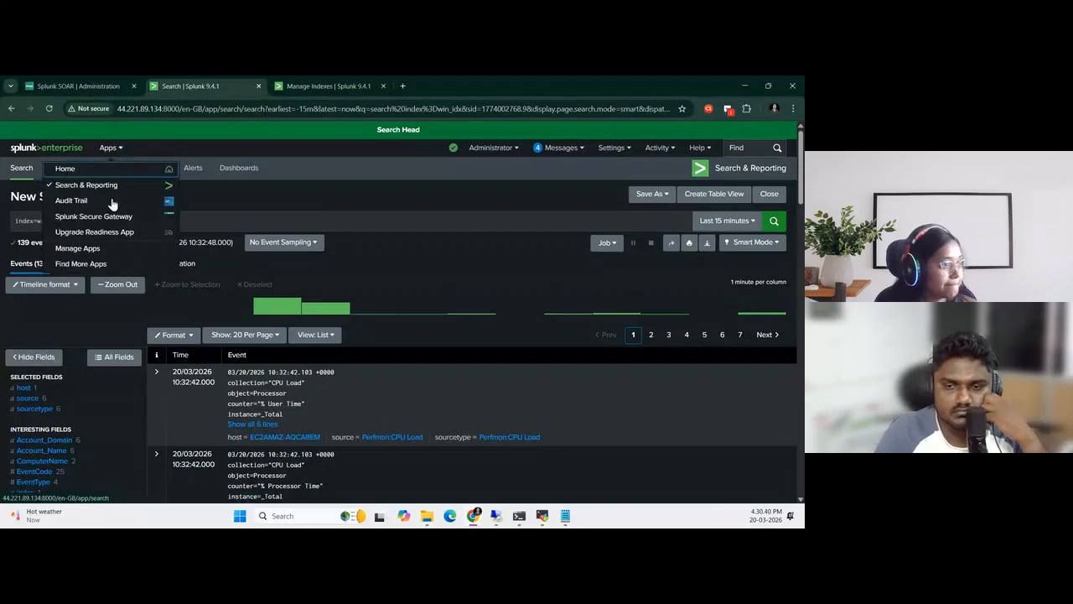
left_click(106, 263)
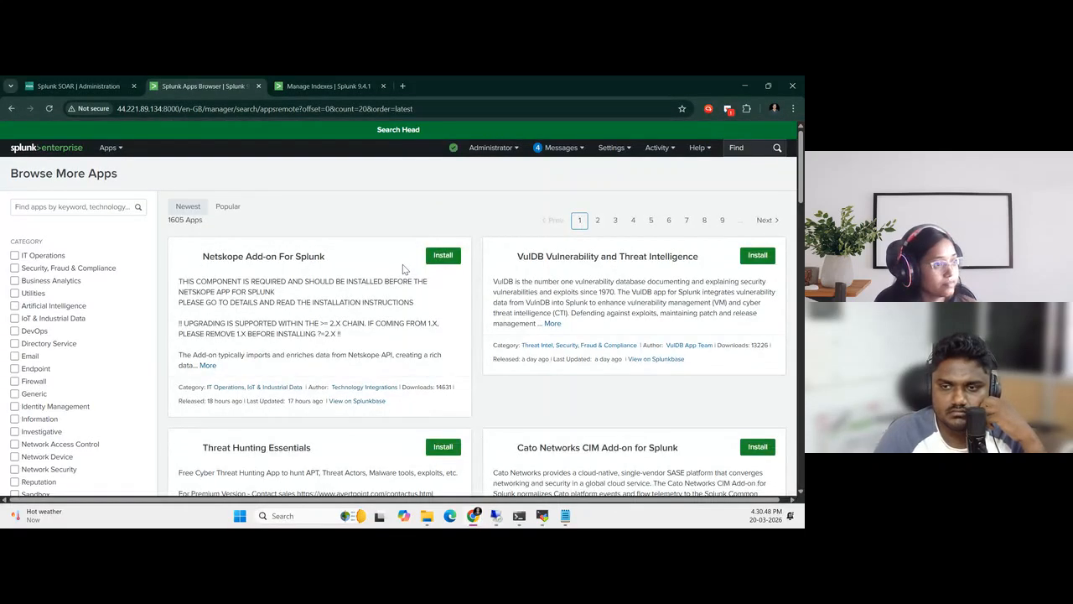
left_click(62, 203)
type("Splunk App for SOAR Export")
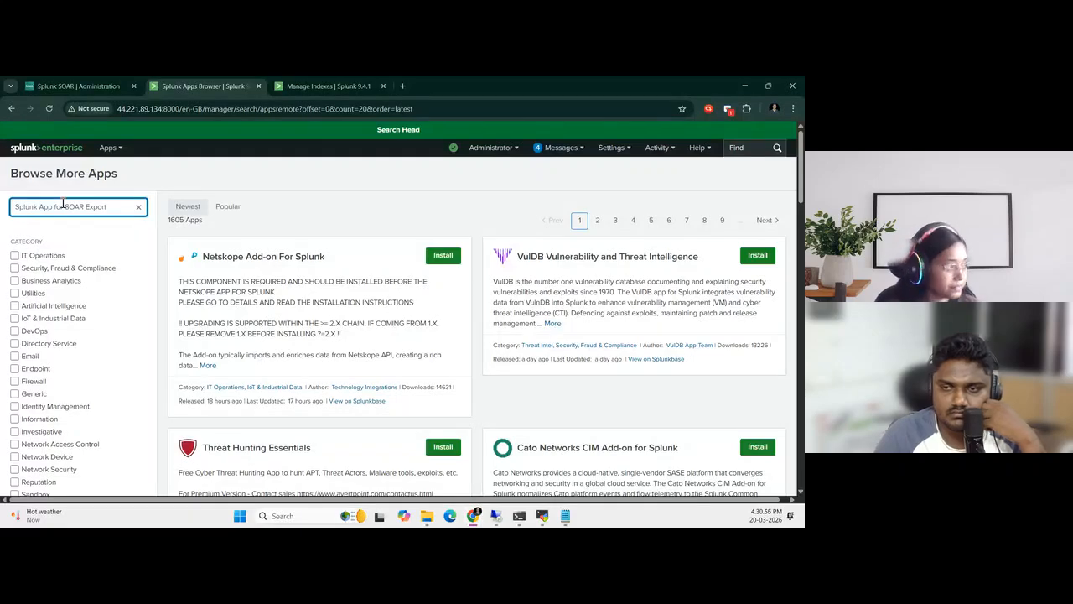
key("Return")
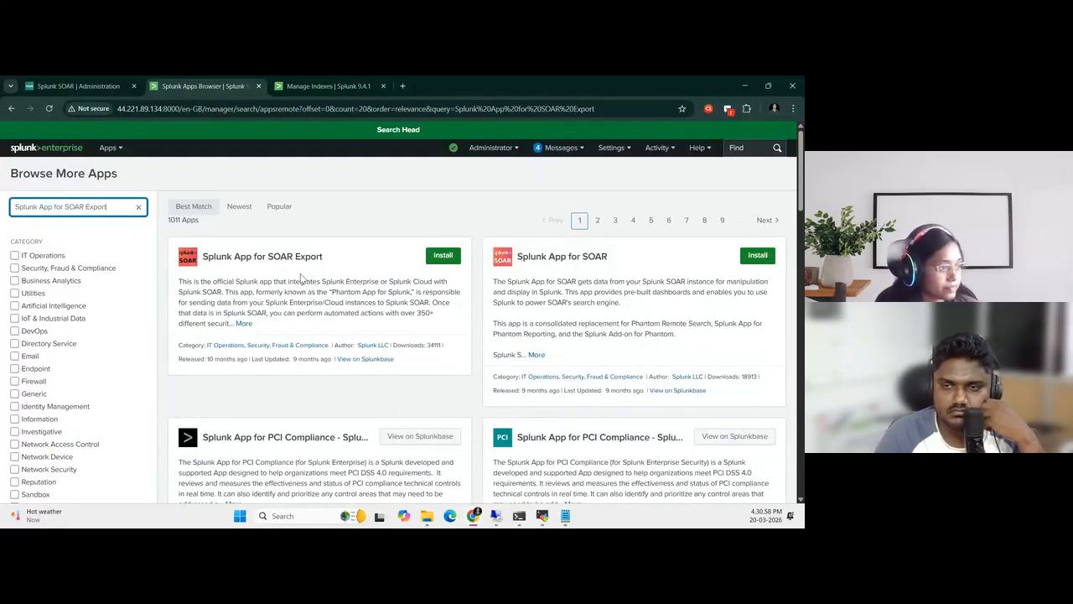
Install Splunk App for SOAR Export using the Splunk.com account's e-mail and password, and restart Splunk Enterprise
left_click(443, 255)
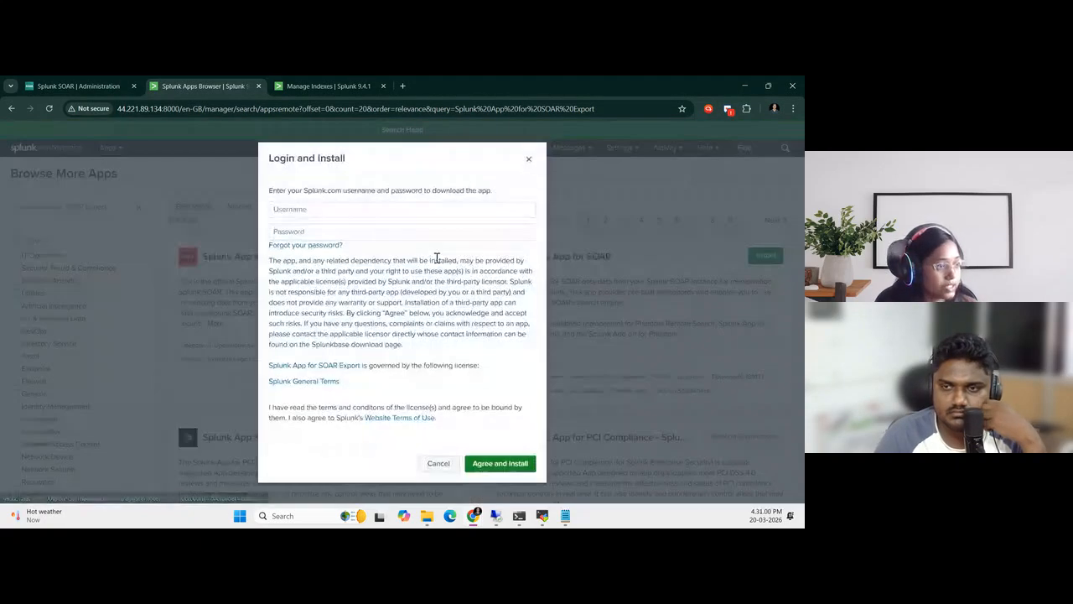
left_click(334, 213)
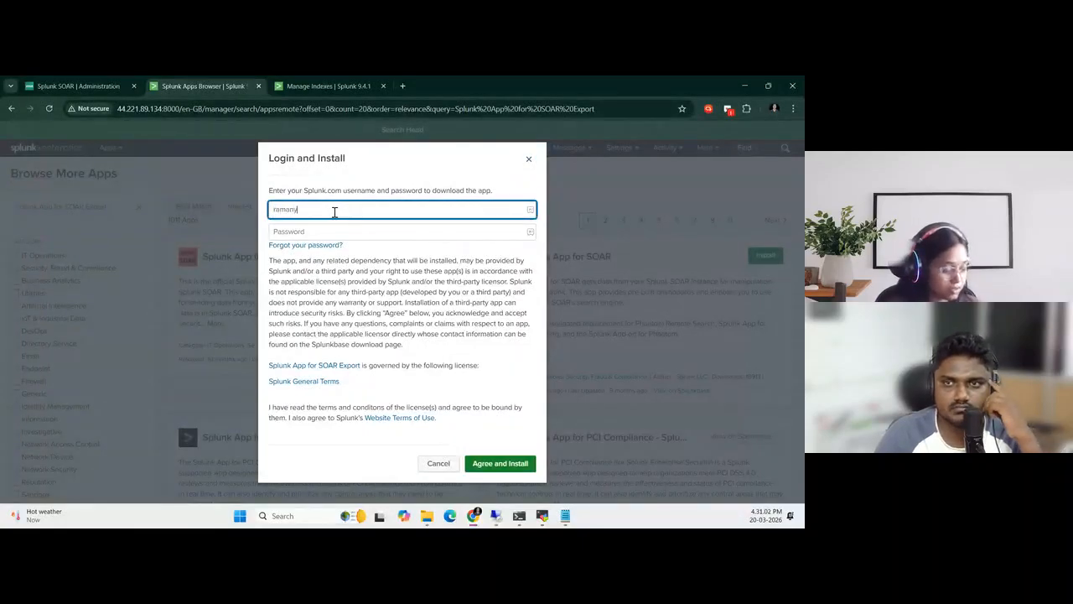
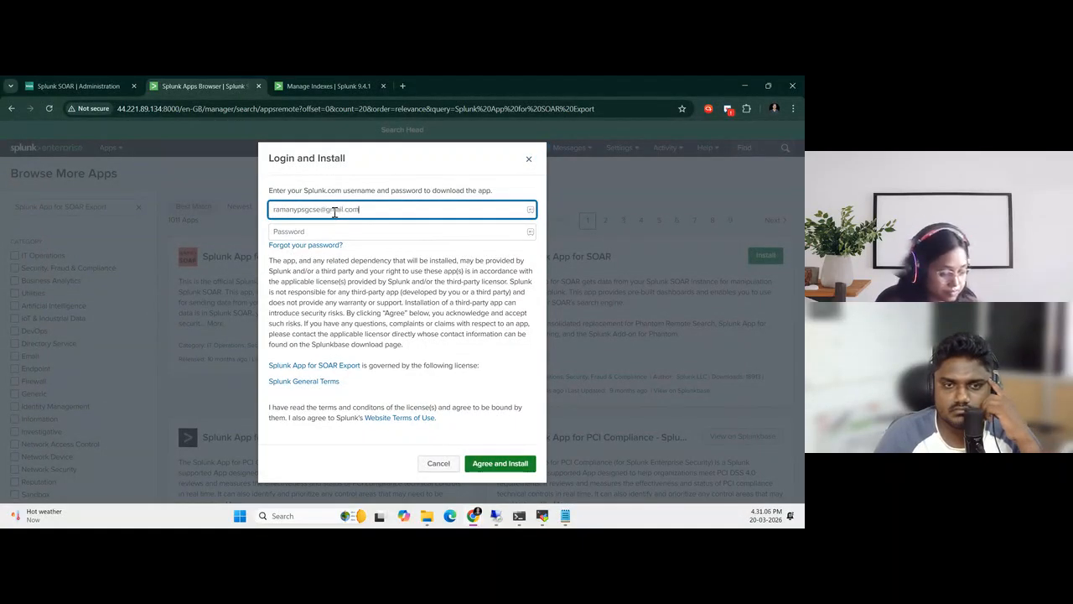
left_click(330, 233)
type("...")
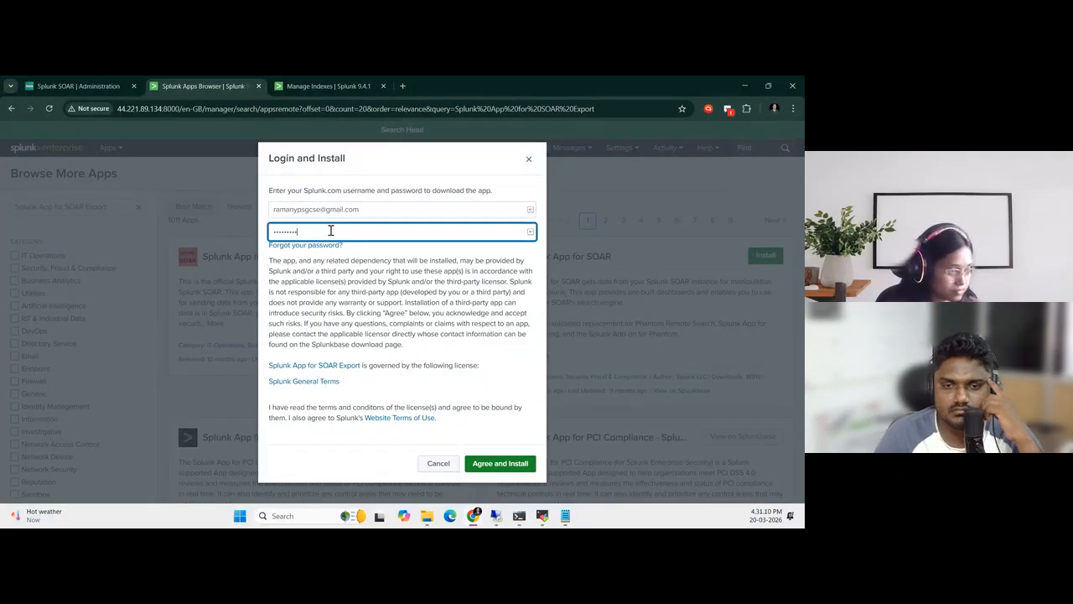
left_click(501, 463)
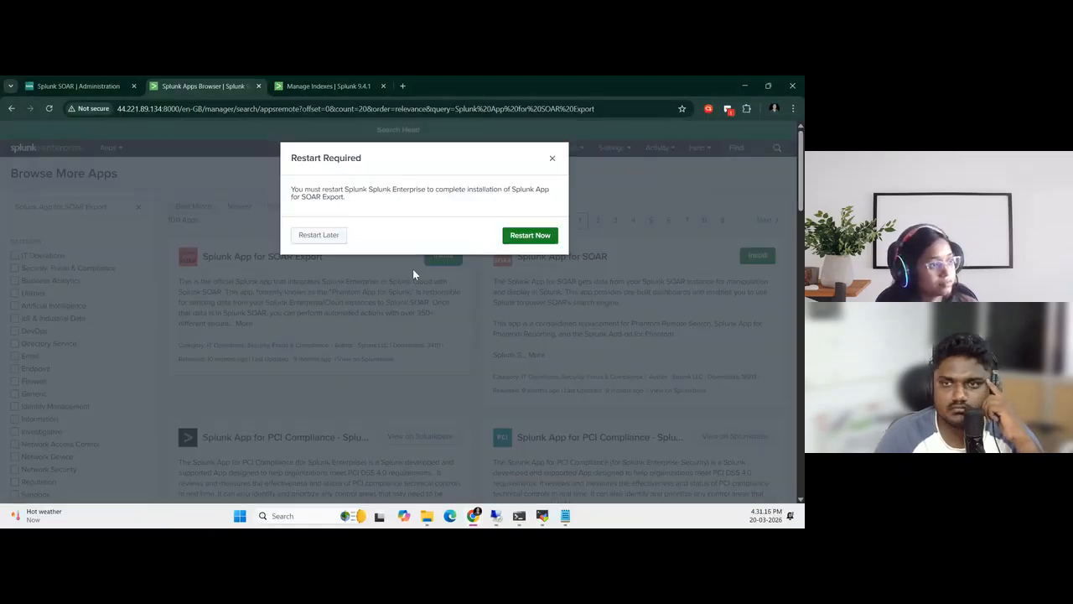
left_click(513, 238)
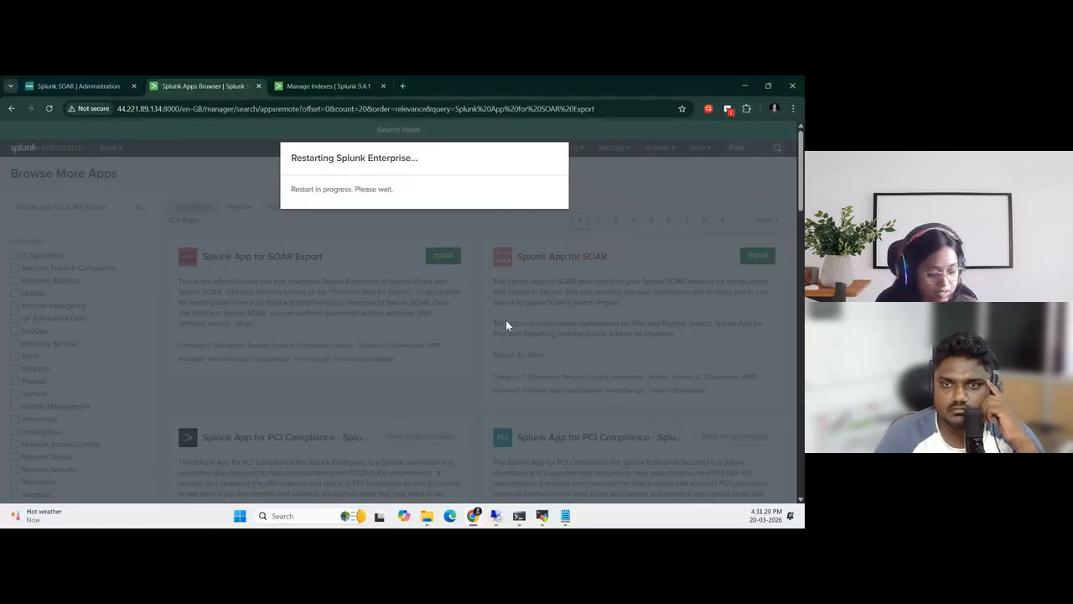
Place the guide beside Splunk and read section 2.2 on installing the Splunk App for SOAR in the Indexer
key("super+Right")
scroll(246, 370, "down", 5)
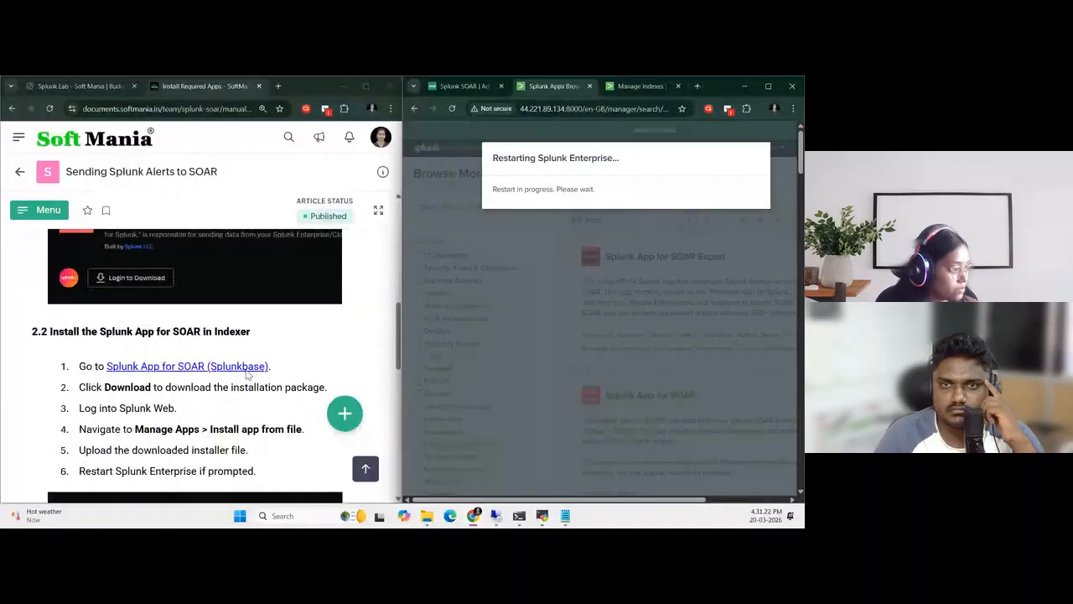
scroll(247, 375, "down", 1)
left_click_drag(99, 278, 201, 281)
left_click(313, 302)
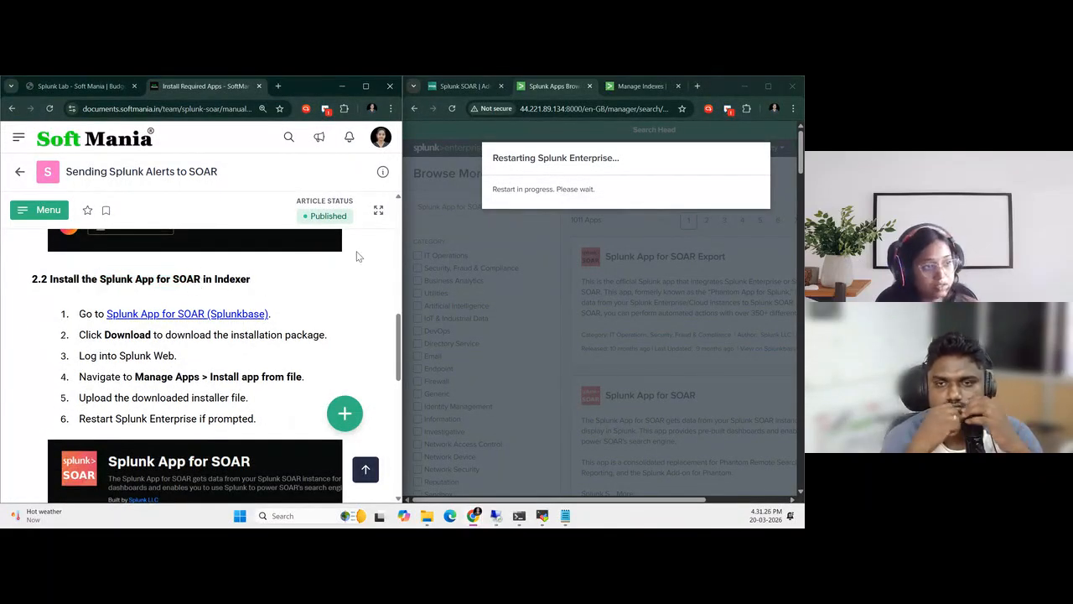
Open the Indexer's browser for more apps in a maximized window and search for Splunk App for SOAR
left_click(635, 85)
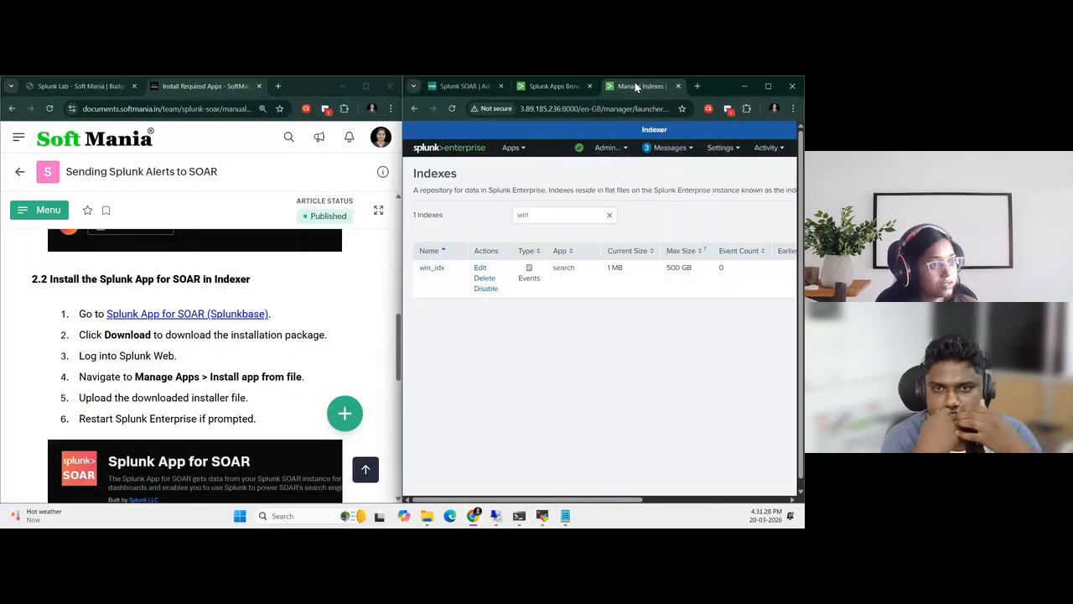
left_click(768, 86)
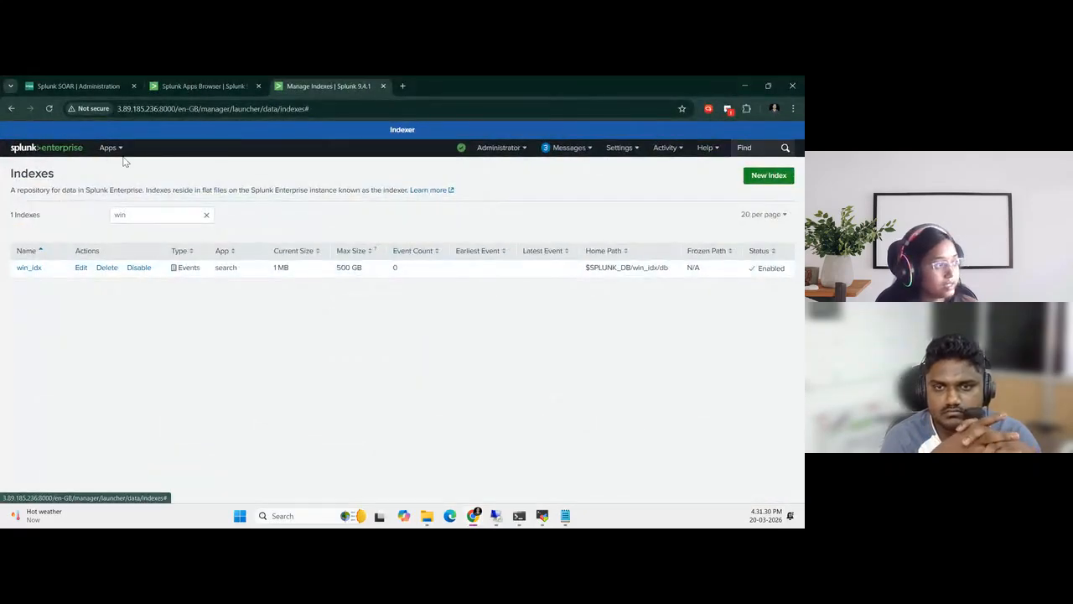
left_click(114, 147)
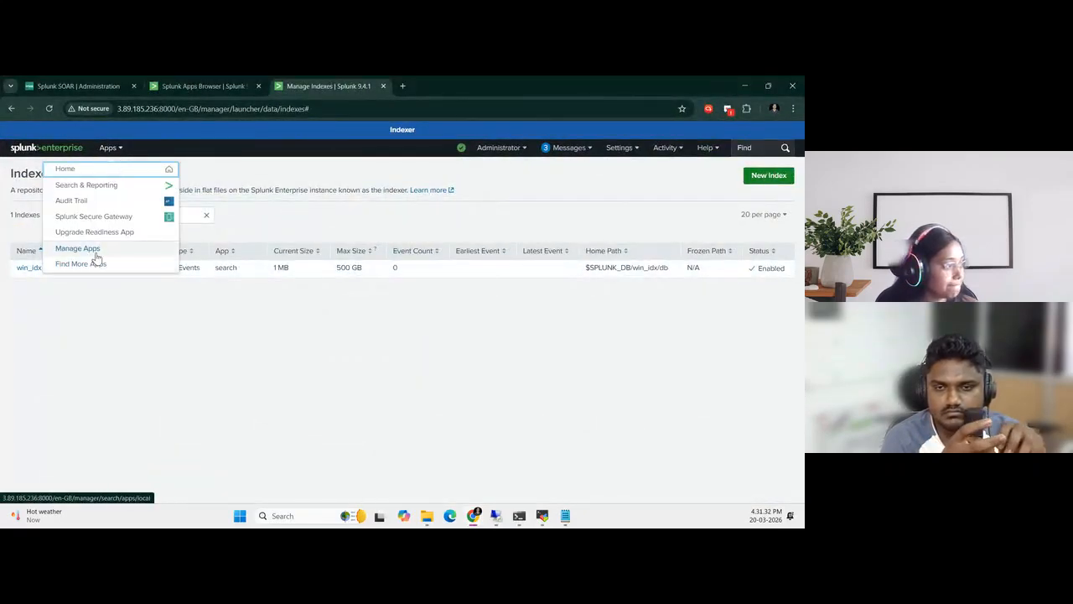
left_click(82, 263)
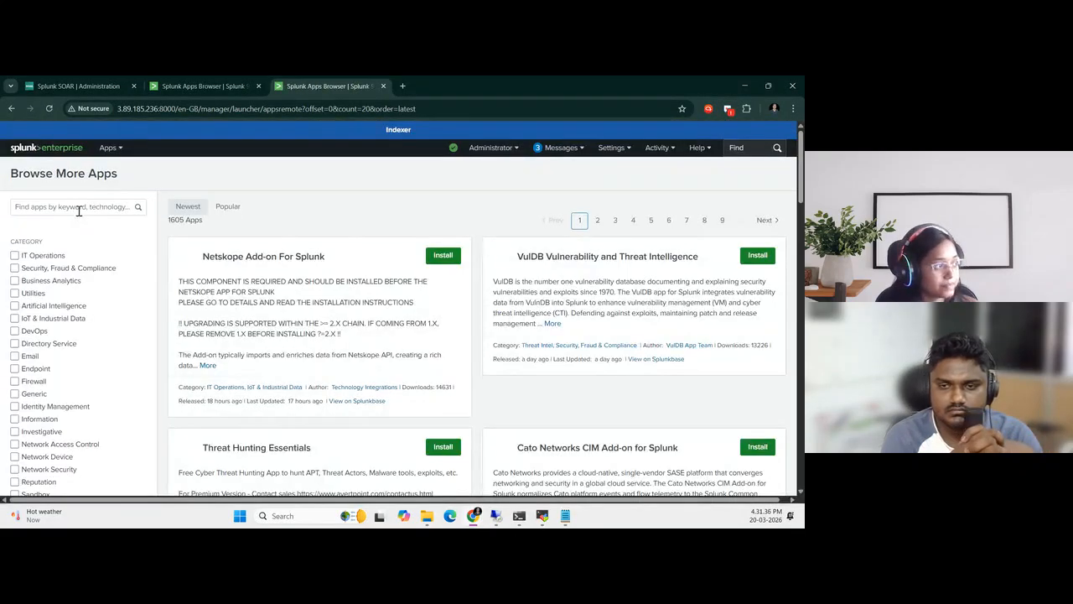
left_click(79, 209)
type("Splunk App for S")
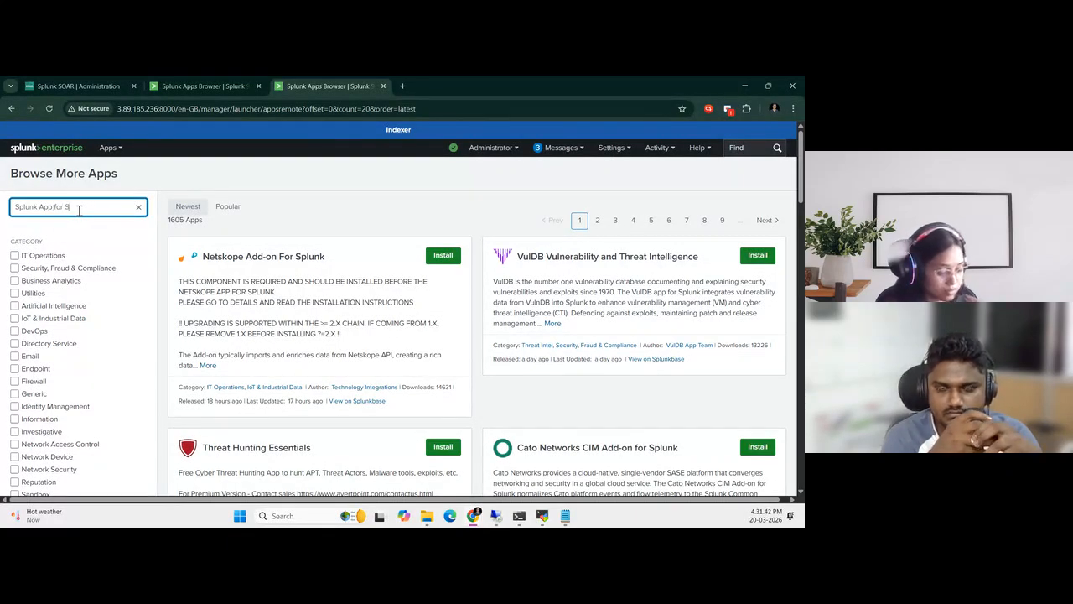
type("OAR")
key("Return")
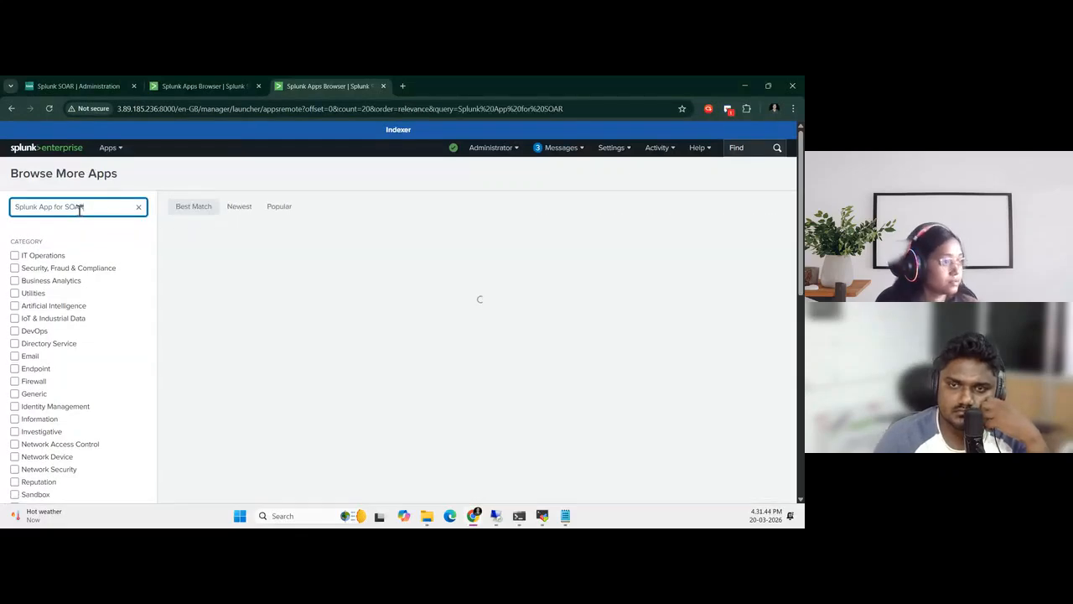
Install Splunk App for SOAR on the Indexer using the Splunk.com account's e-mail and password, agreeing to the license terms
left_click(433, 260)
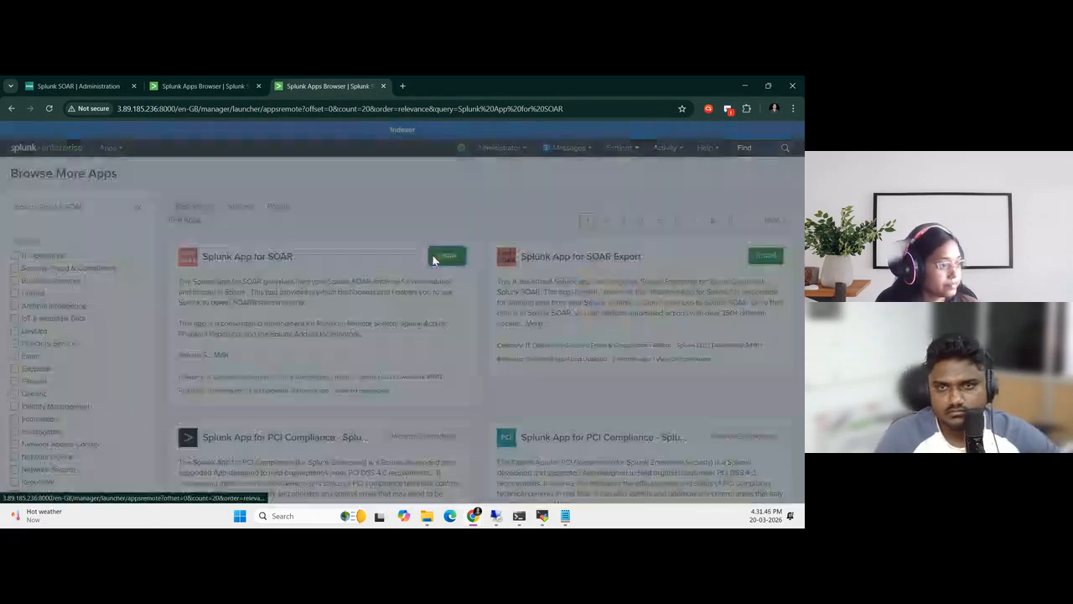
left_click(350, 216)
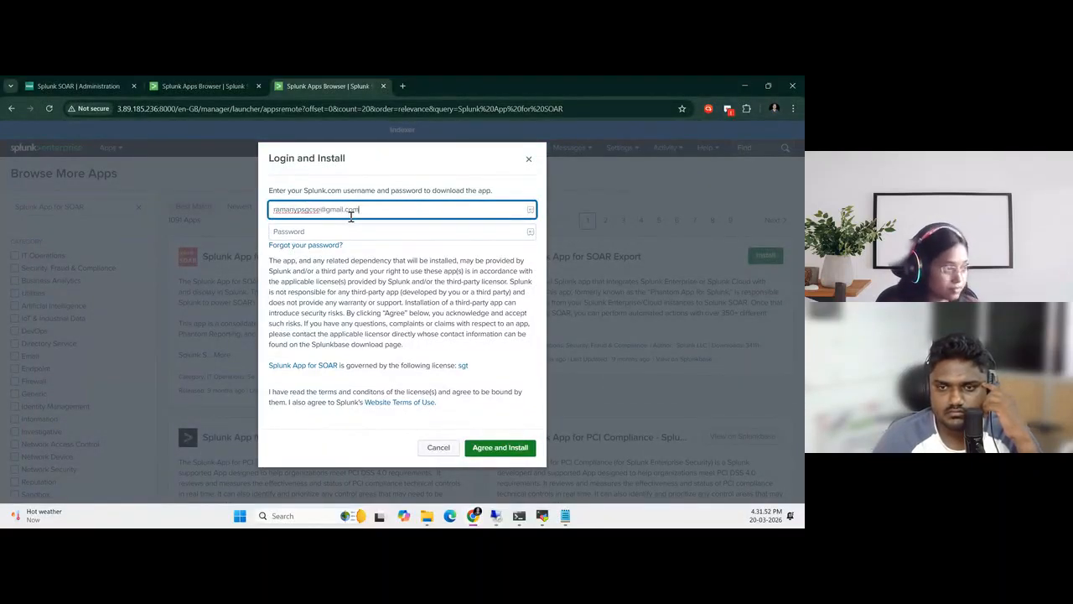
left_click(341, 236)
type("a")
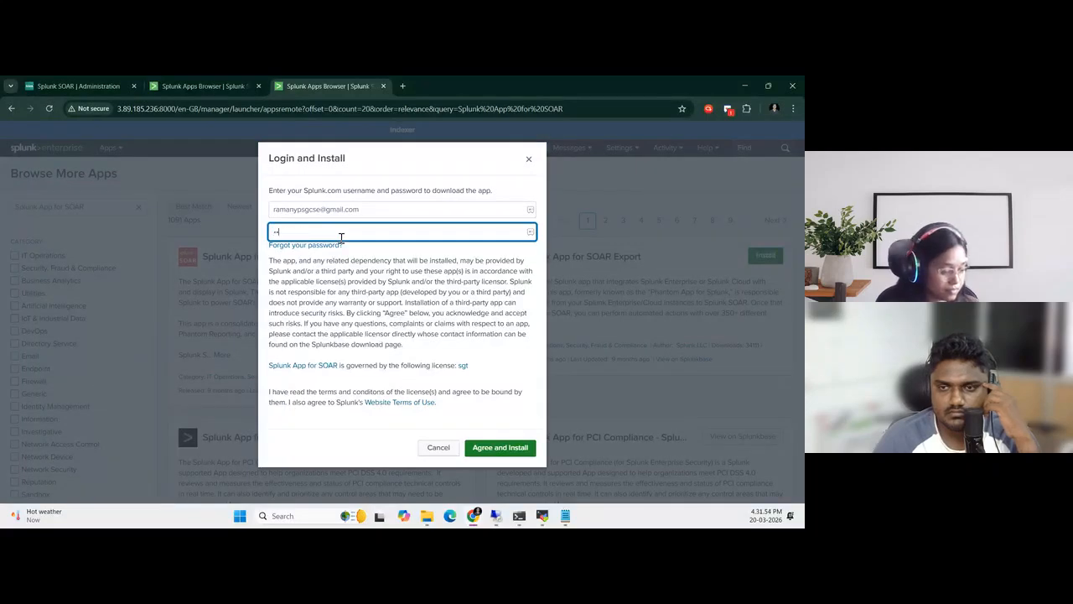
key("BackSpace")
key("BackSpace")
key("BackSpace")
type("a")
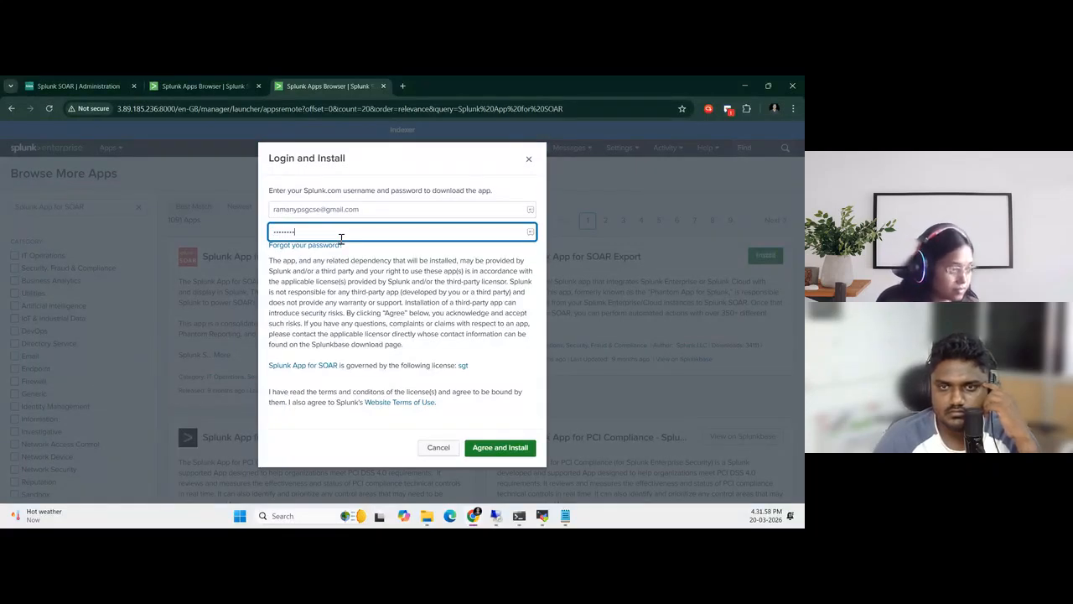
left_click(504, 448)
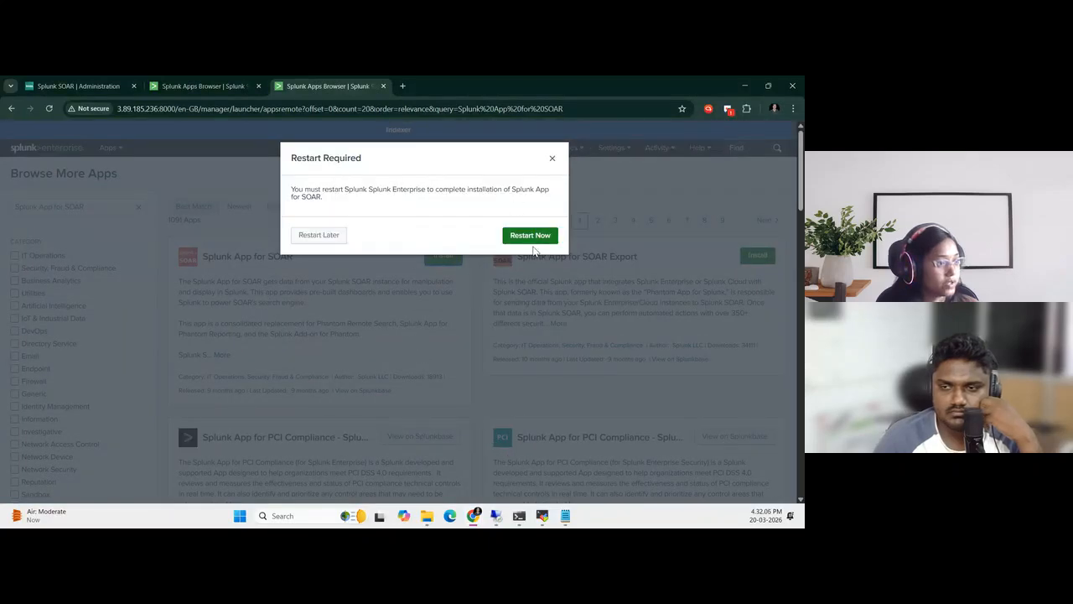
Restart Splunk Enterprise on the Indexer and check the restart progress on the Search Head
left_click(207, 84)
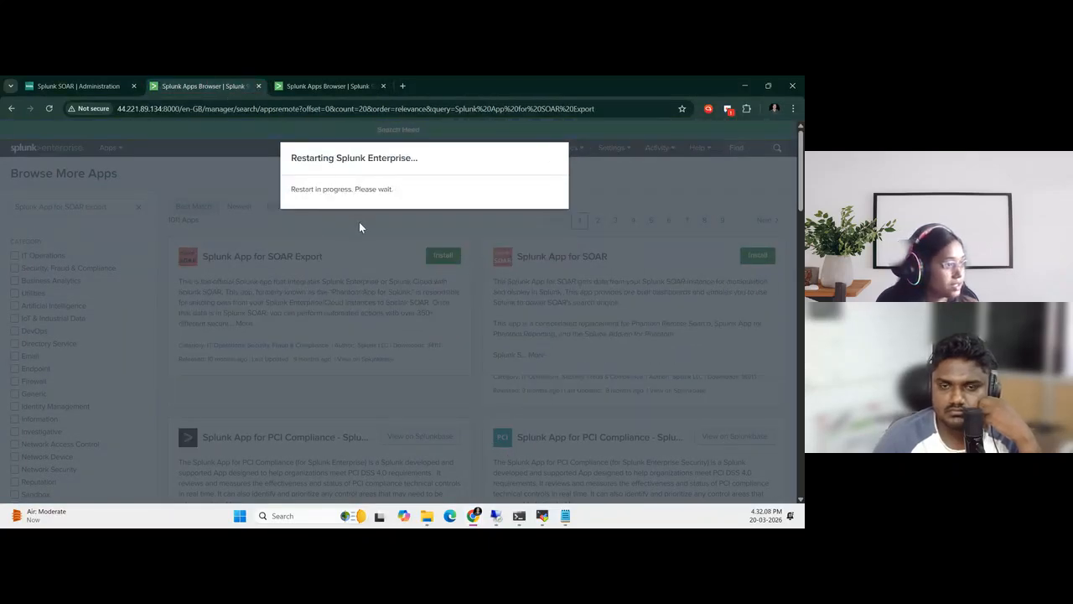
left_click(327, 80)
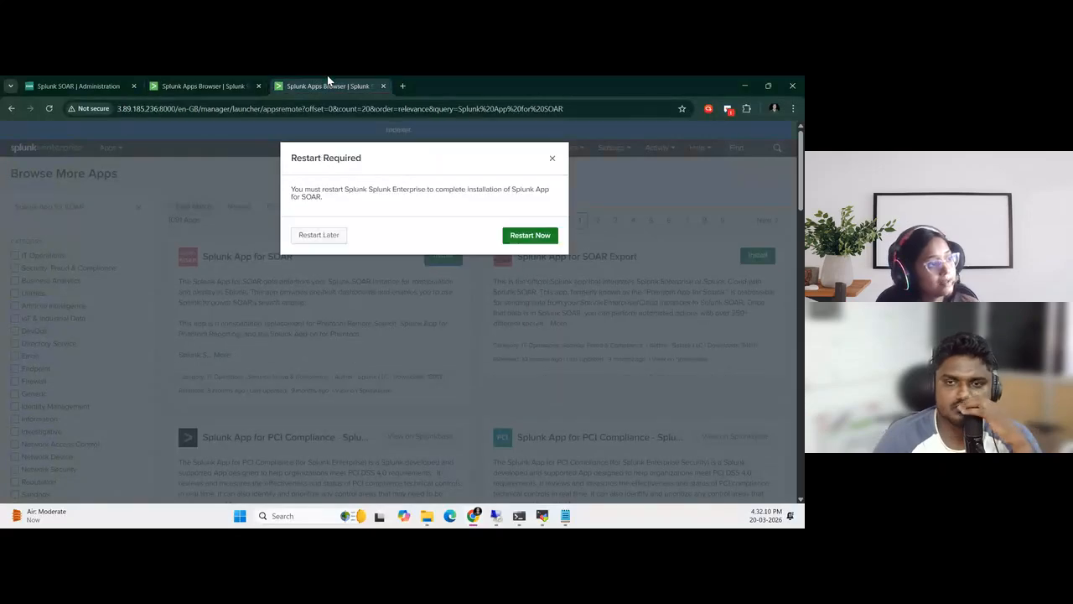
left_click(520, 236)
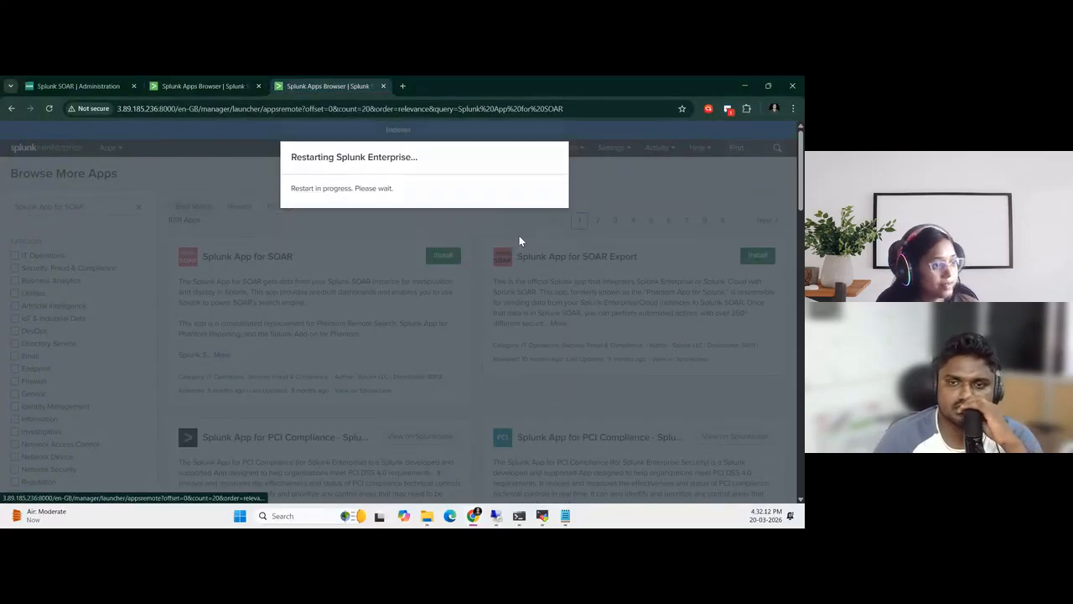
left_click(192, 84)
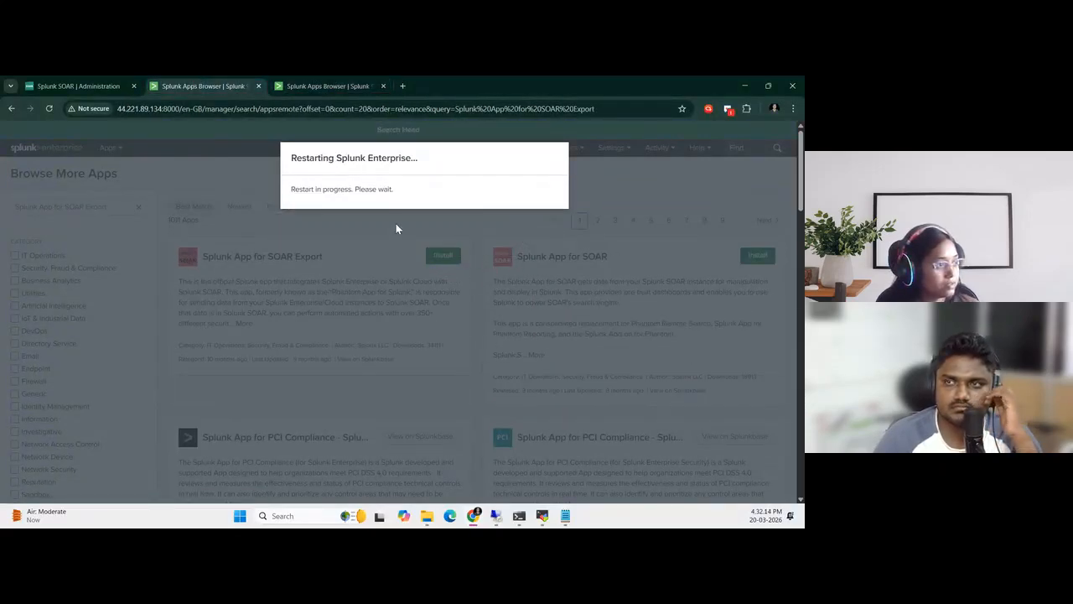
left_click(349, 84)
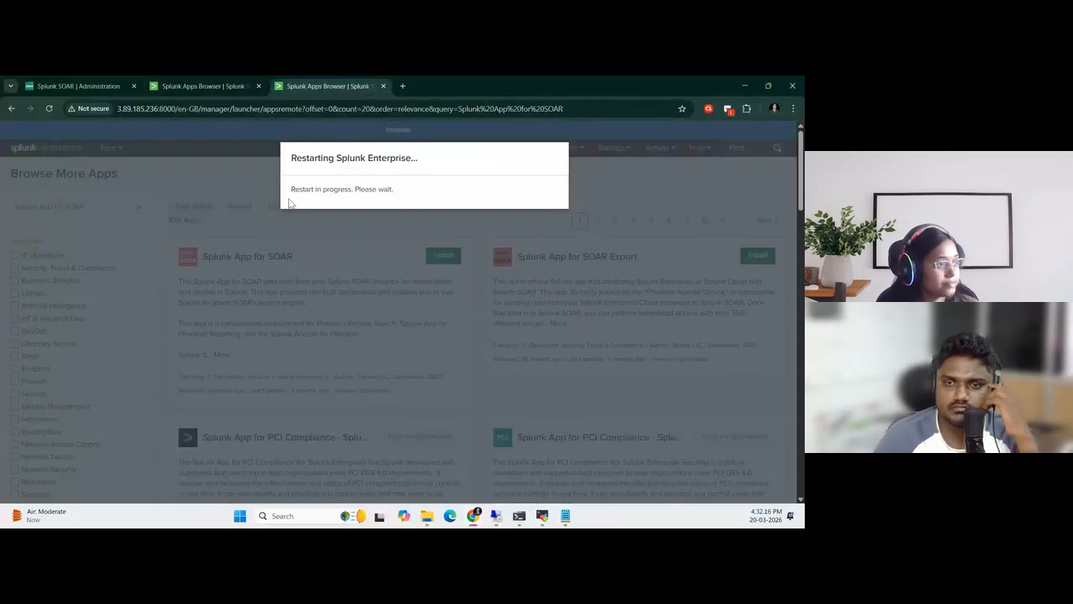
Place the guide beside Splunk and read section 2.3 on installing the Splunk Common Information Model (CIM) in the Search Head
key("super+Right")
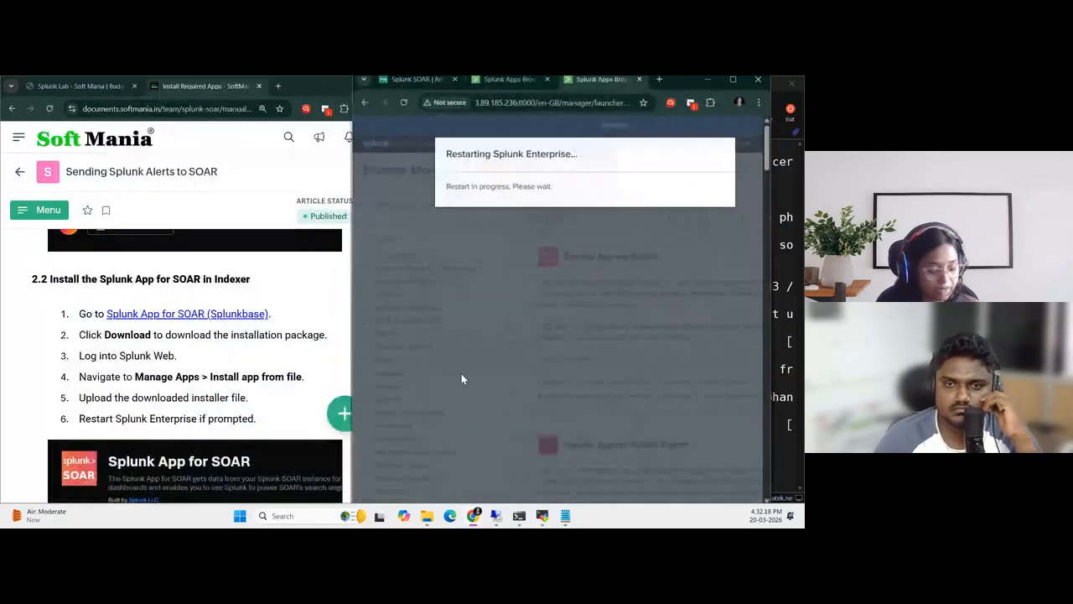
scroll(218, 359, "down", 3)
scroll(216, 359, "down", 1)
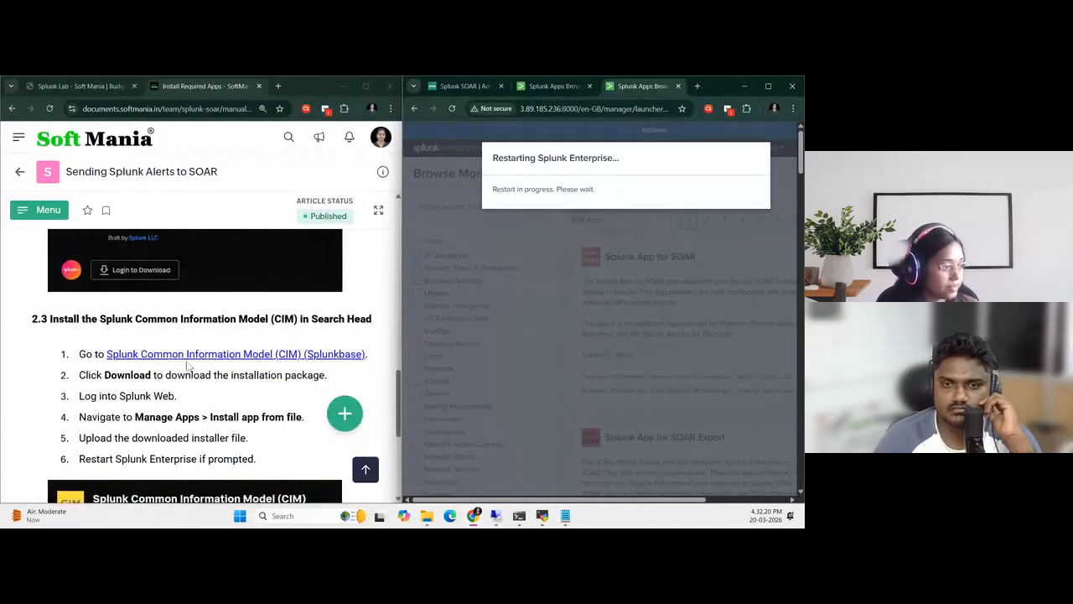
scroll(220, 411, "down", 1)
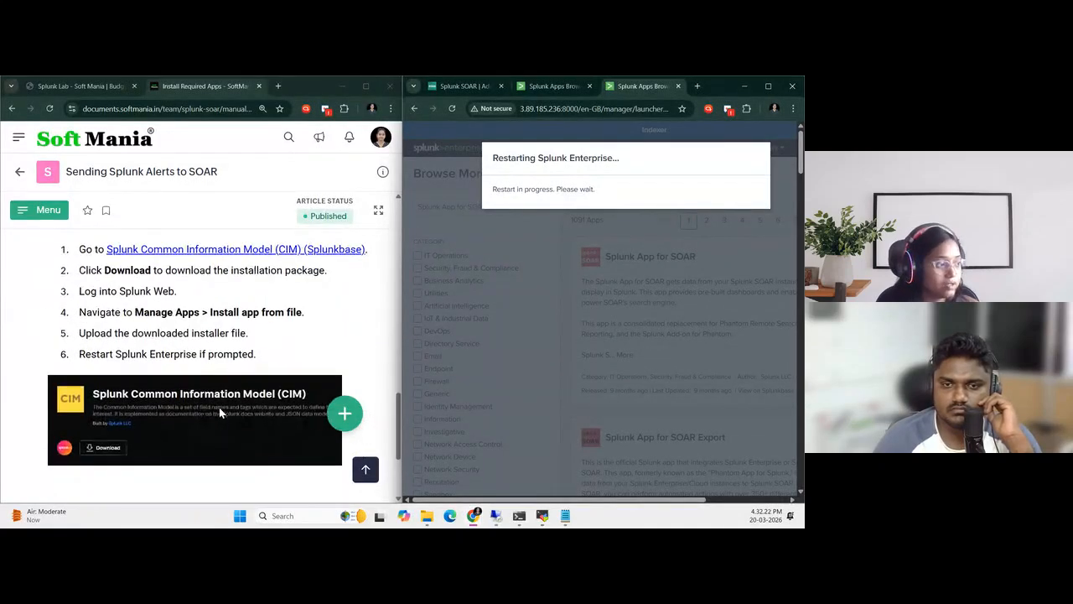
scroll(283, 329, "up", 1)
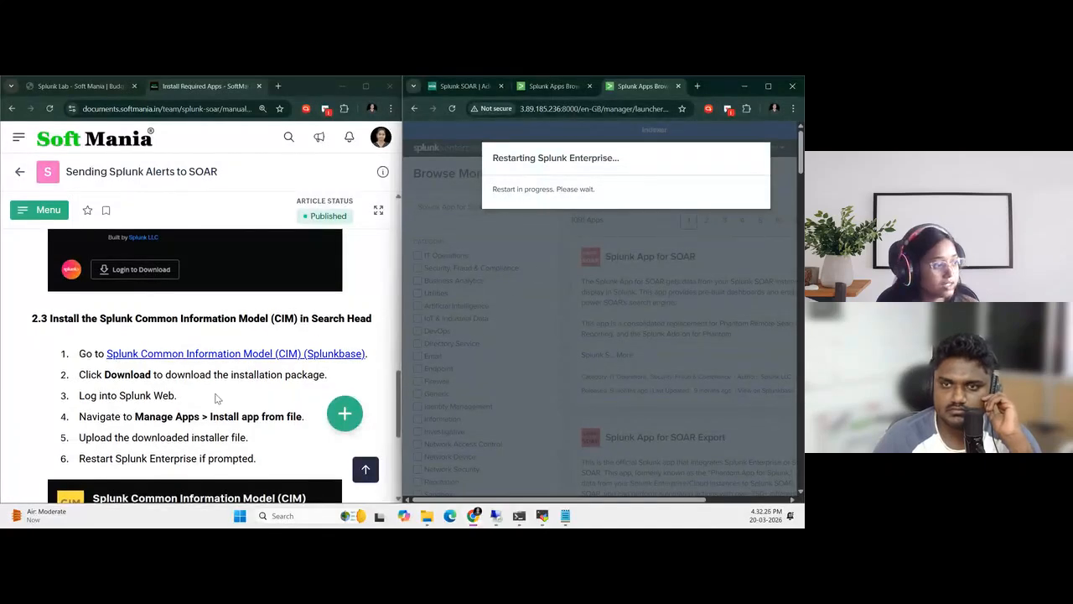
scroll(216, 398, "down", 1)
Sign in to the Search Head as admin with the account password and dismiss the browser's password warning
left_click(555, 86)
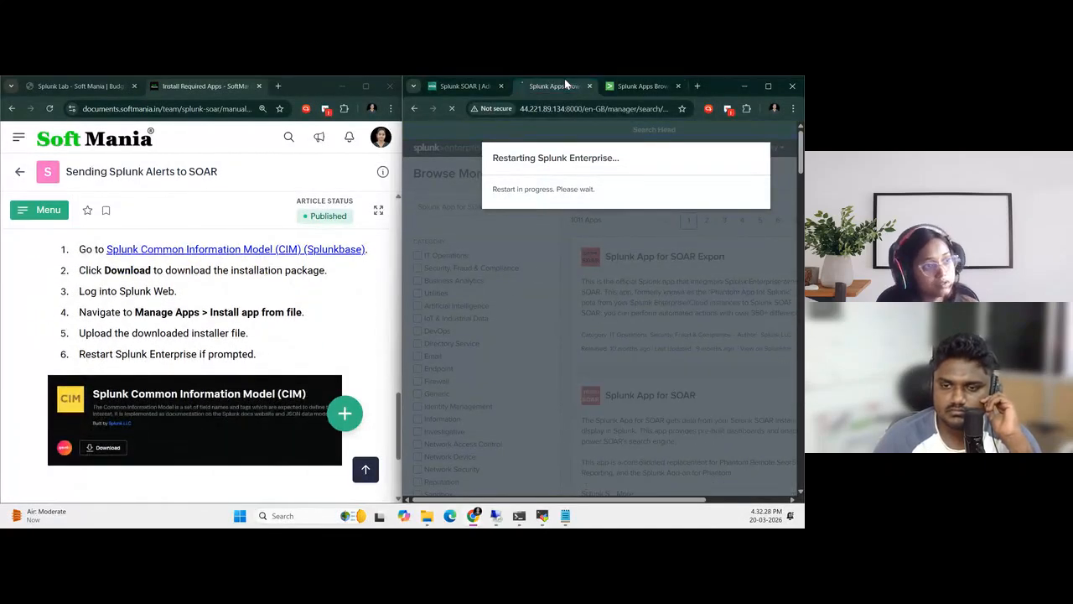
left_click(508, 255)
type("a•")
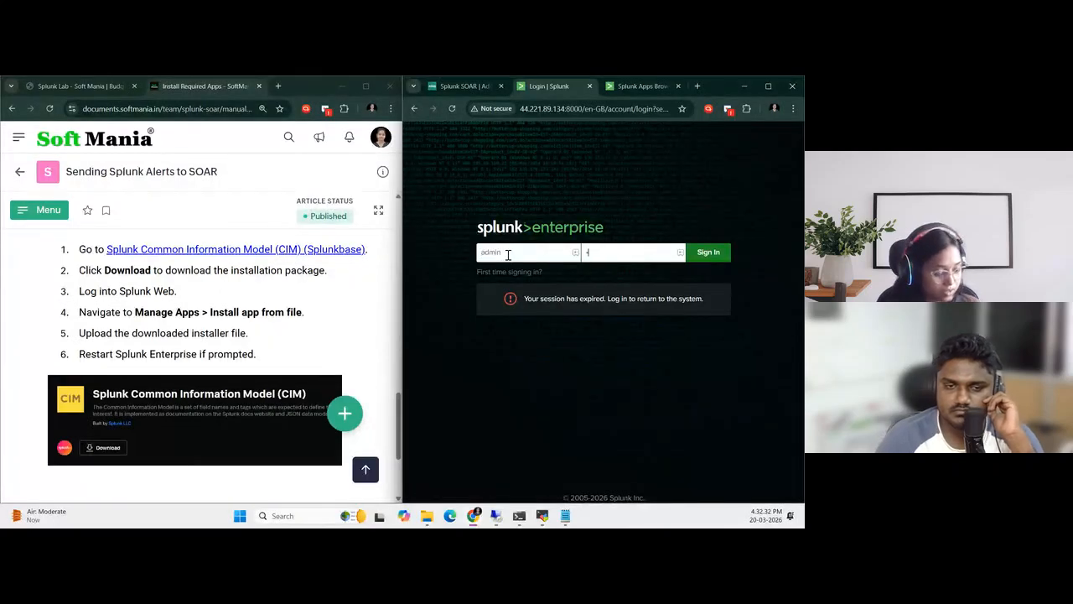
key("Return")
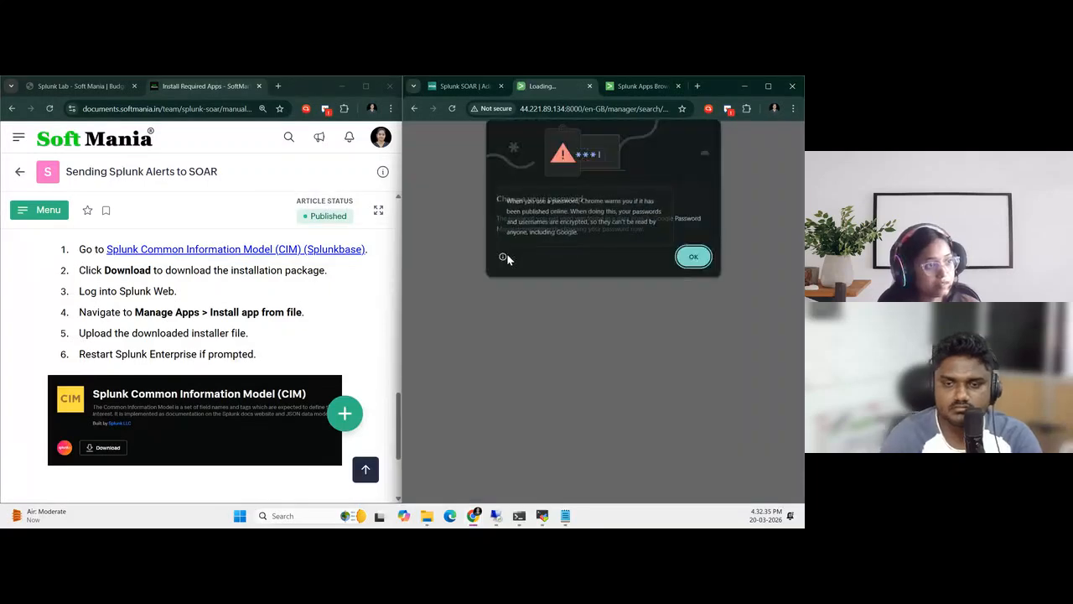
left_click(696, 259)
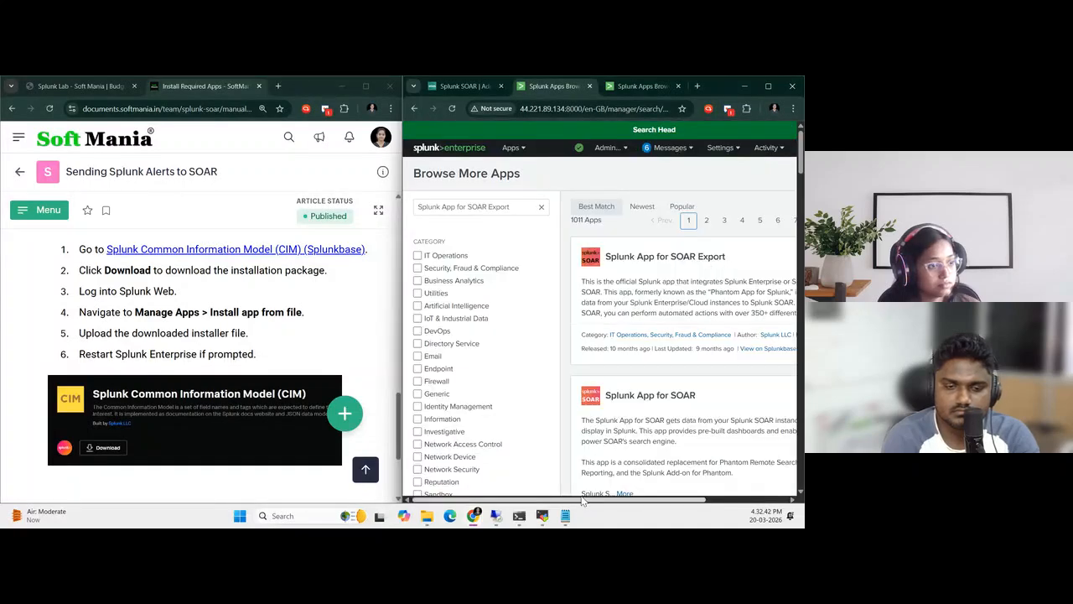
Check the installation status of Splunk App for SOAR Export on the Search Head, and search for Common Information model
left_click_drag(578, 503, 670, 506)
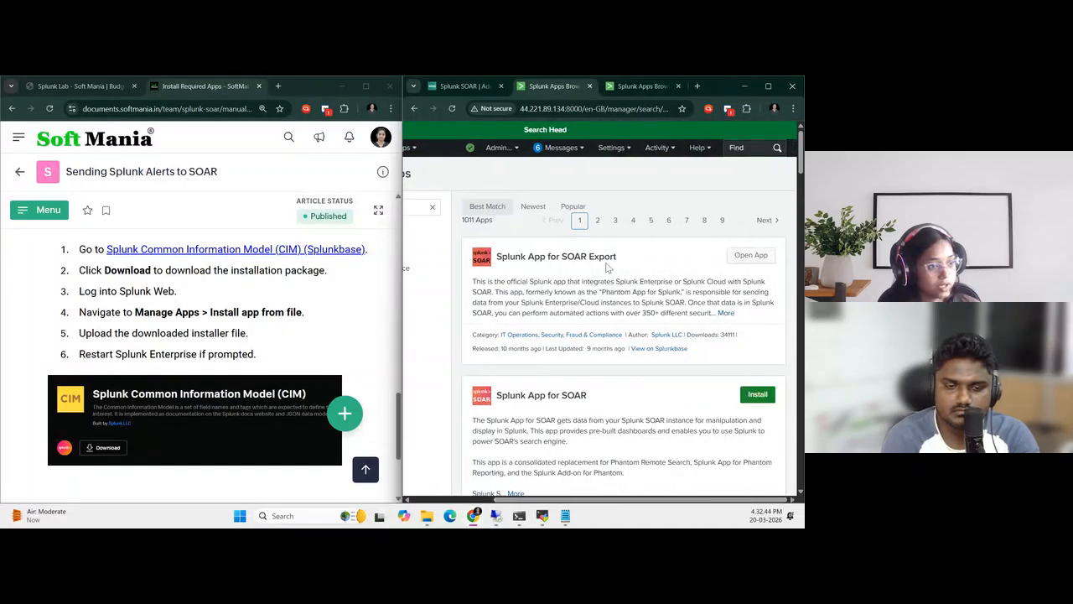
left_click_drag(630, 503, 541, 503)
triple_click(525, 209)
key("BackSpace")
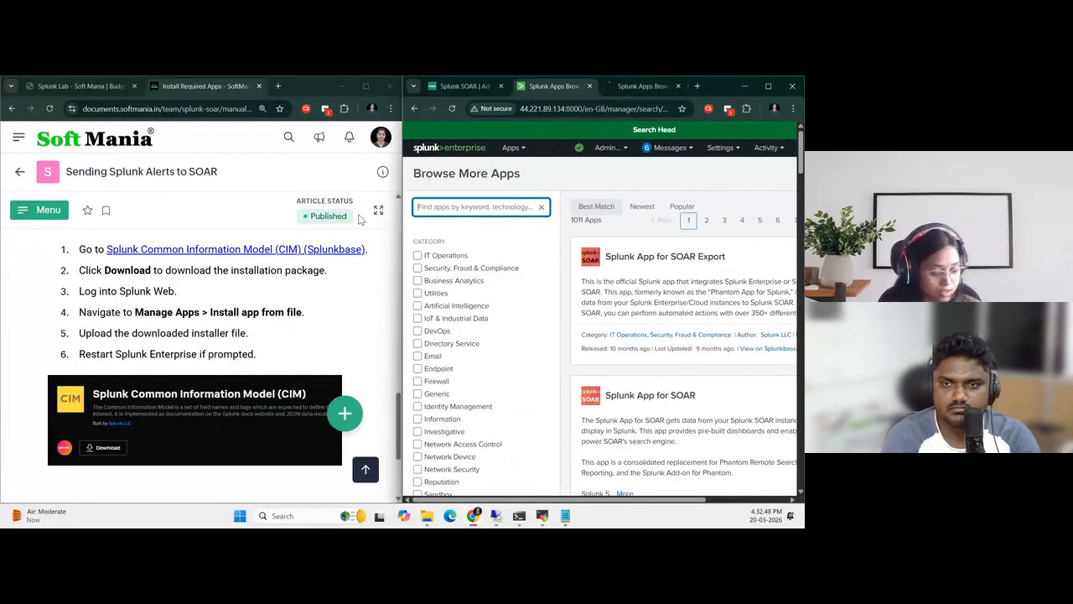
type("common Information model")
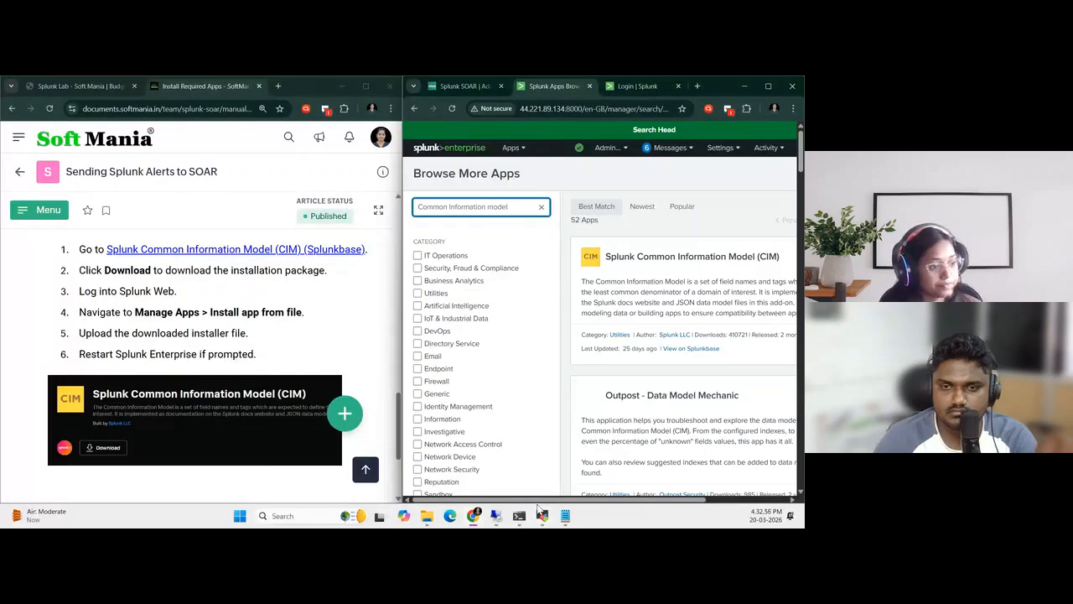
Install Splunk Common Information Model (CIM) using the Splunk.com account's e-mail and password, and return to the Search Head's home page
left_click_drag(591, 500, 663, 501)
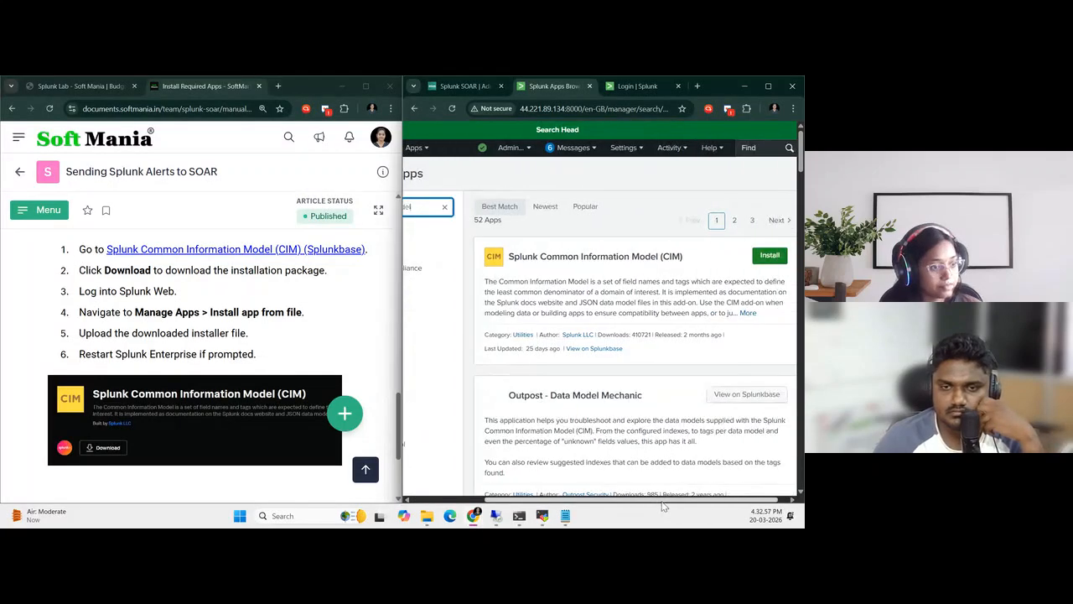
left_click(768, 255)
left_click(510, 210)
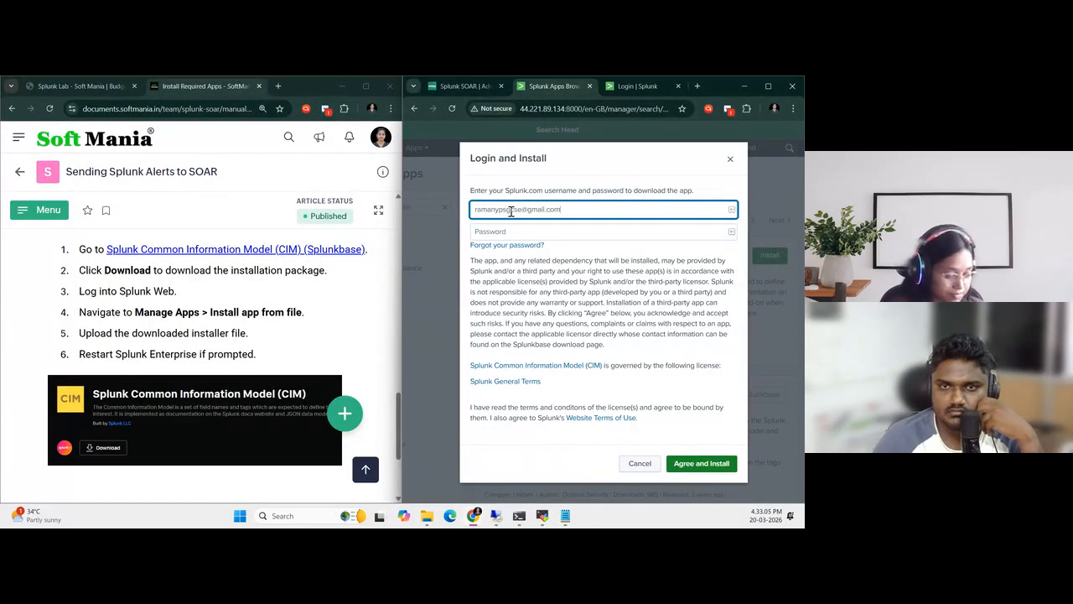
key("Tab")
type("•••")
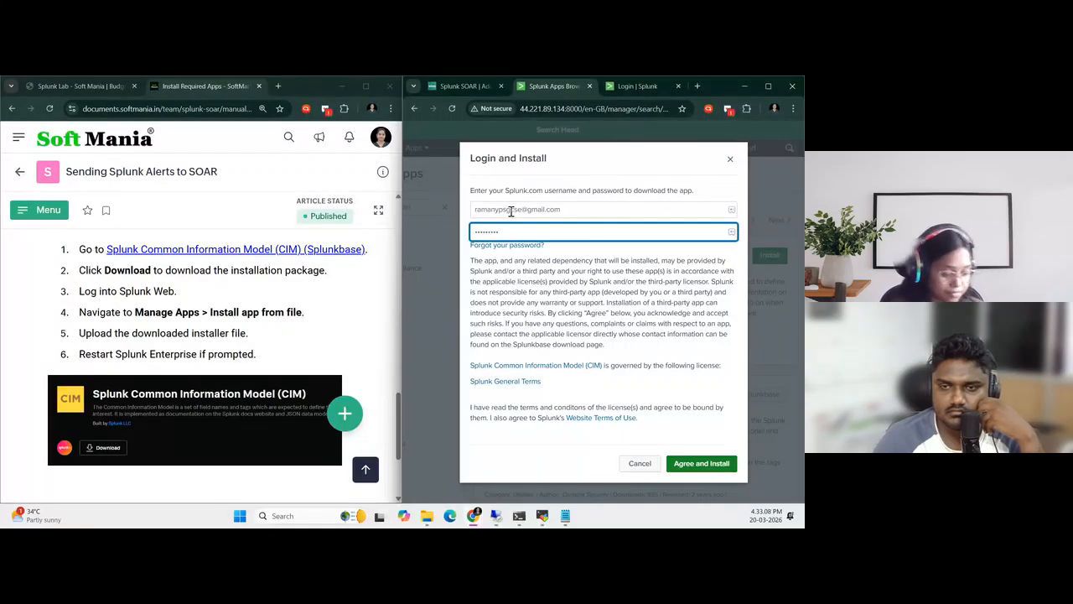
left_click(702, 463)
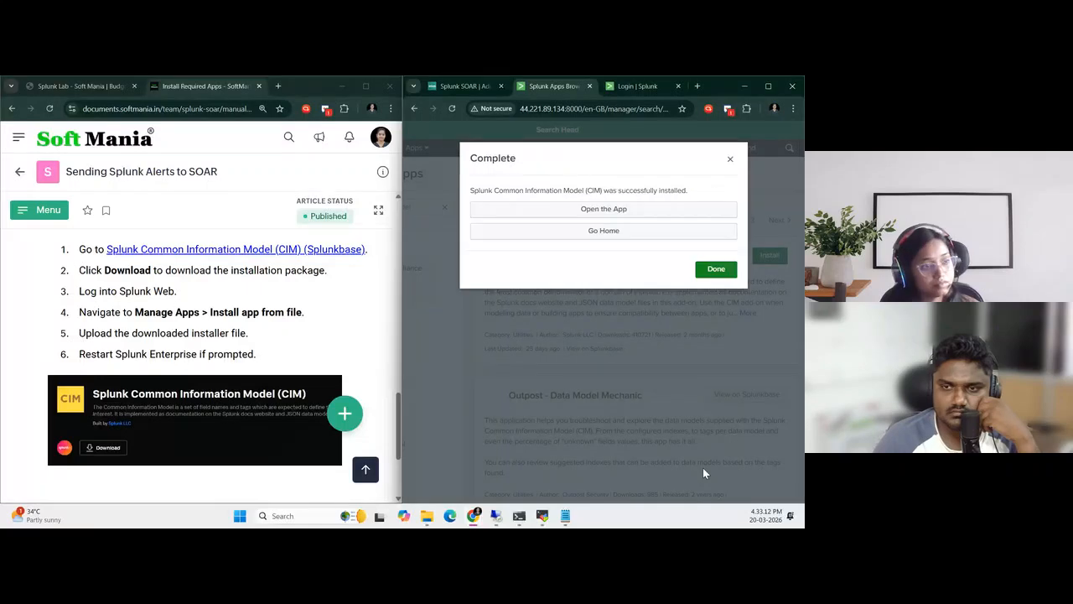
left_click(716, 269)
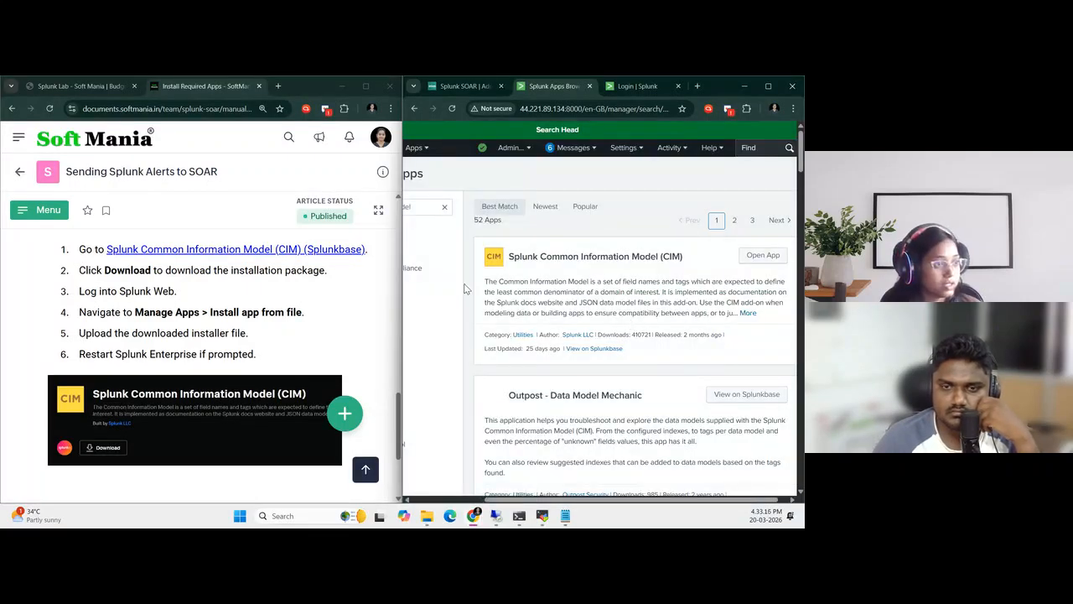
left_click_drag(520, 500, 438, 500)
left_click(474, 153)
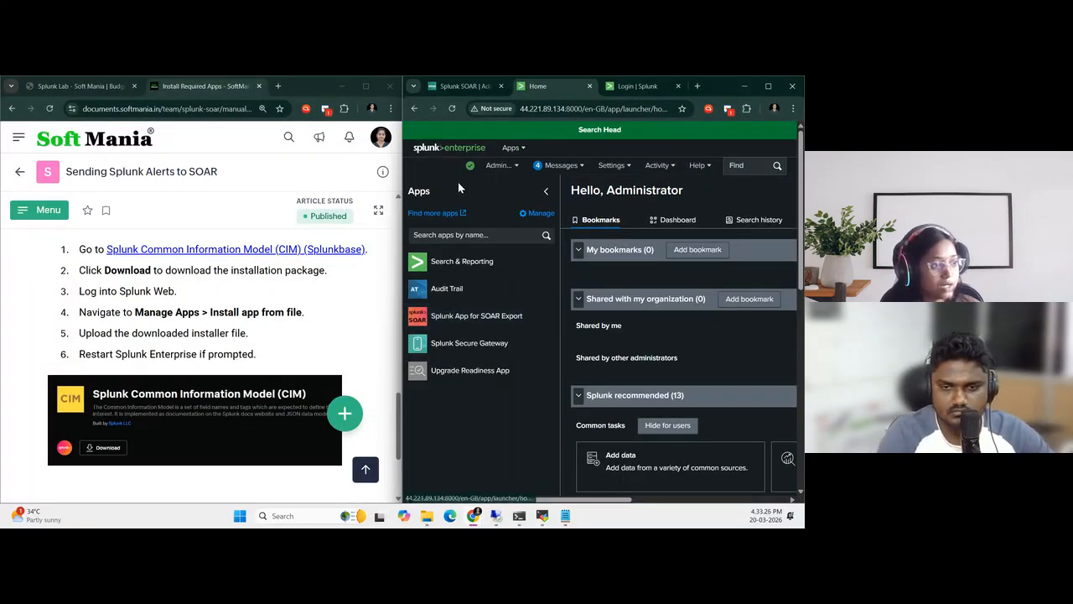
Sign in to the Indexer as admin with the account password, dismiss the browser's password warning, and open the Indexer's home page
left_click(636, 86)
type("adm")
type("a")
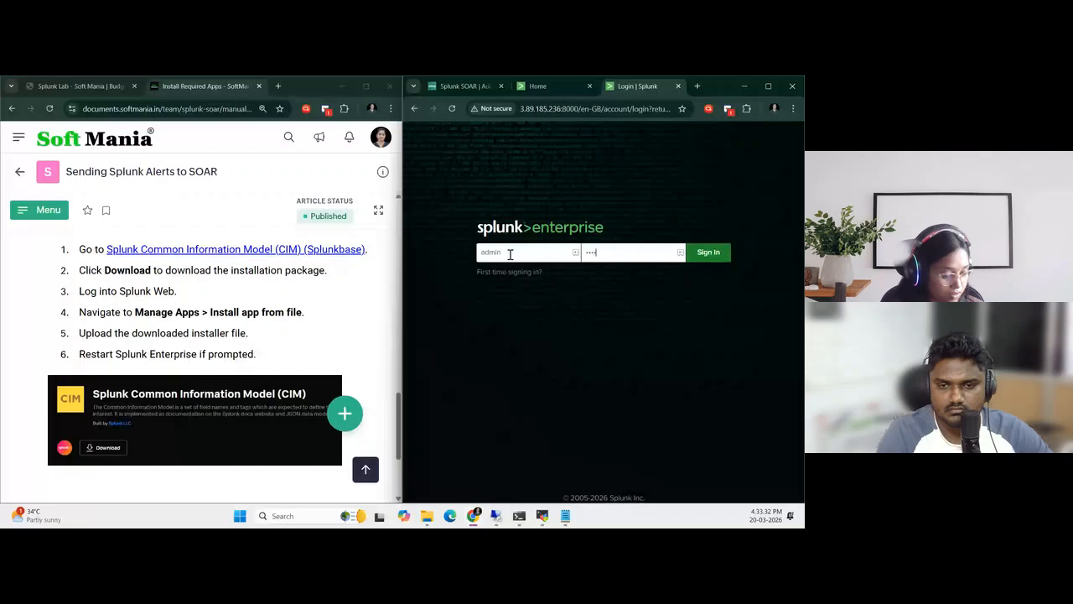
key("Return")
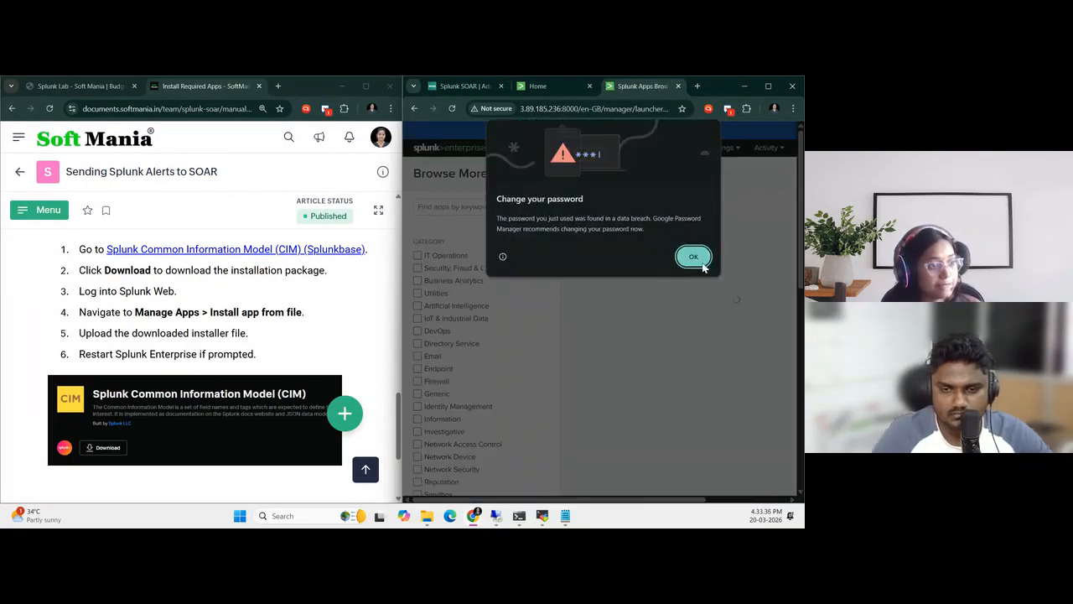
left_click(701, 263)
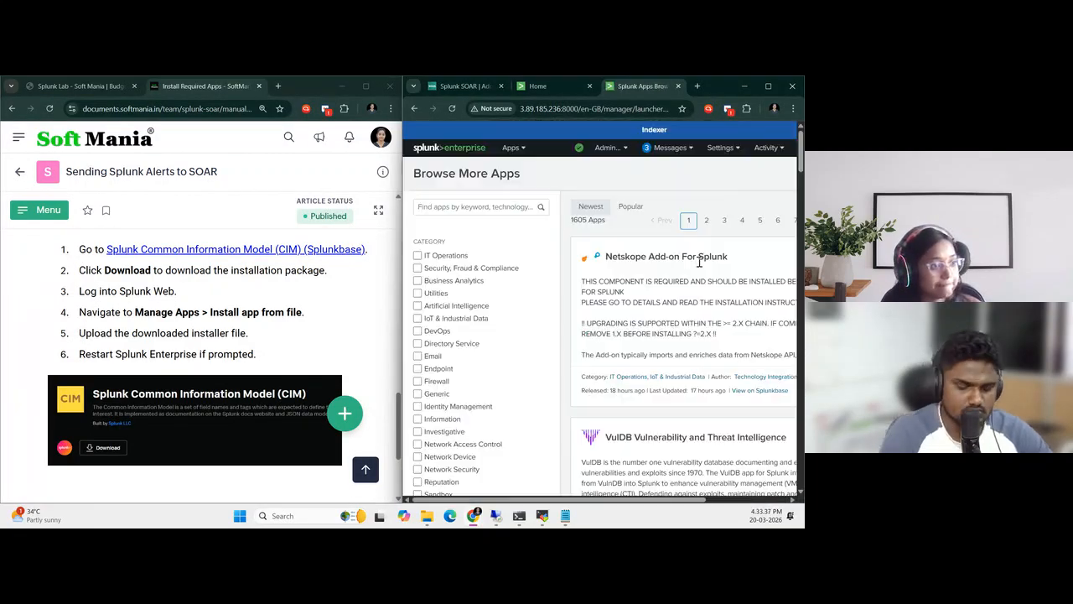
left_click(463, 153)
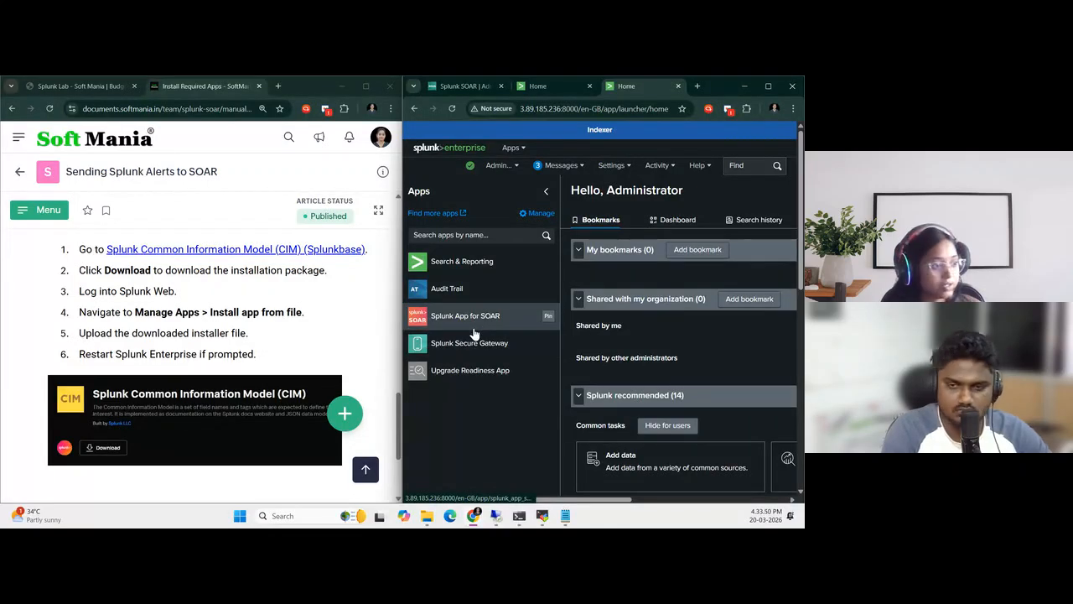
Skim the guide's Configure CIM article on enabling data model acceleration and advance to the Configure SOAR Export App article
scroll(270, 324, "down", 2)
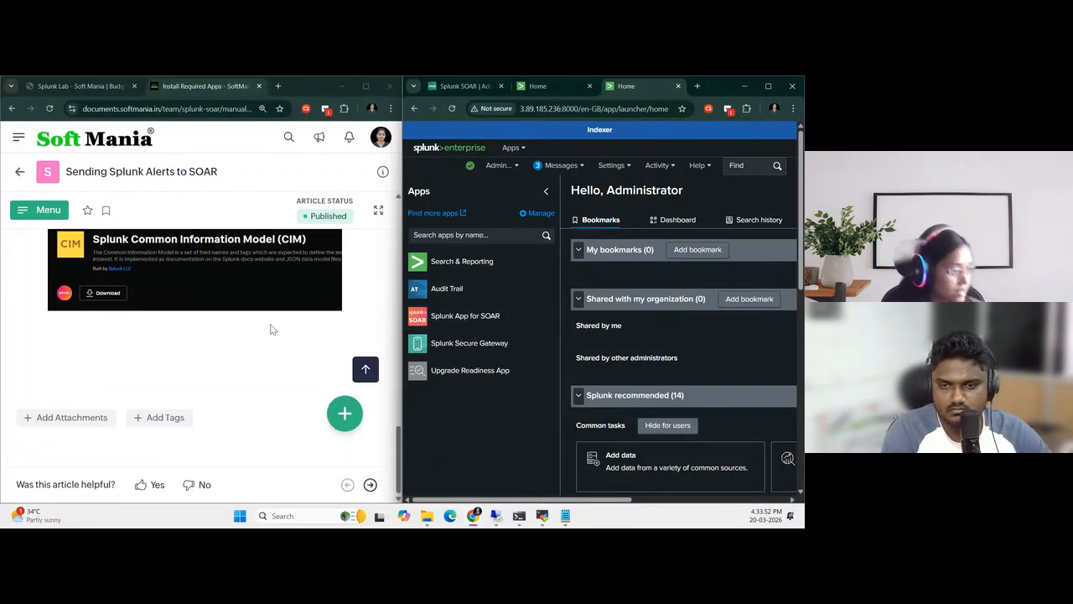
left_click(370, 485)
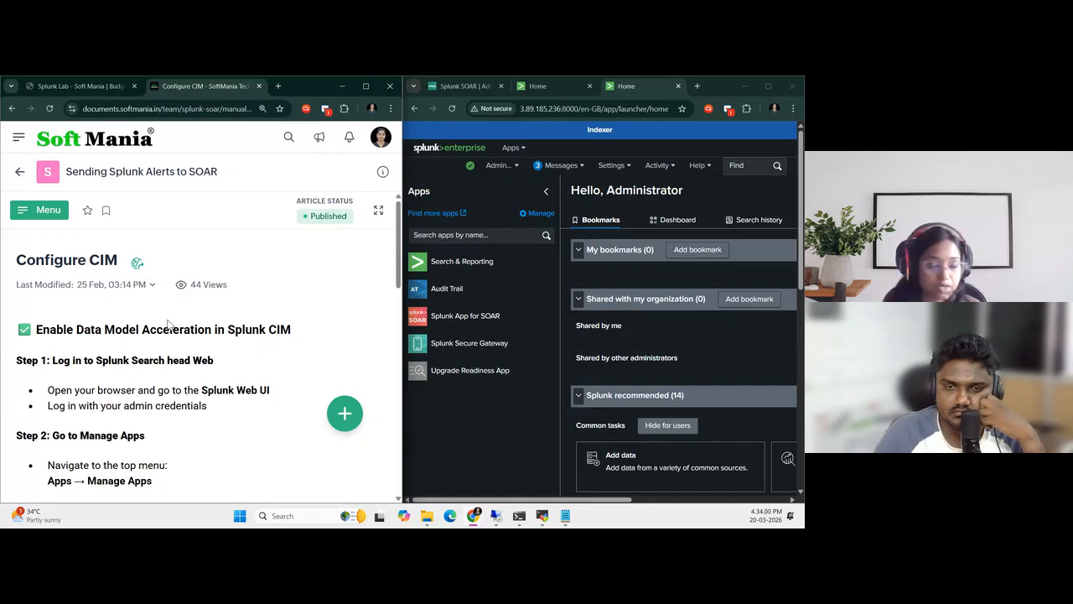
scroll(239, 383, "down", 15)
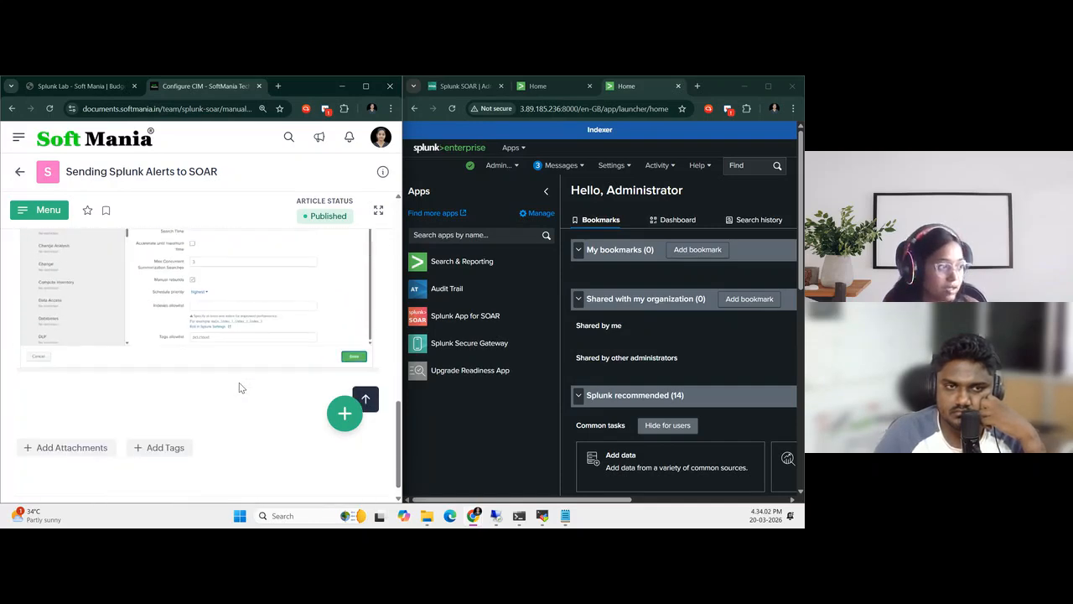
scroll(220, 356, "up", 4)
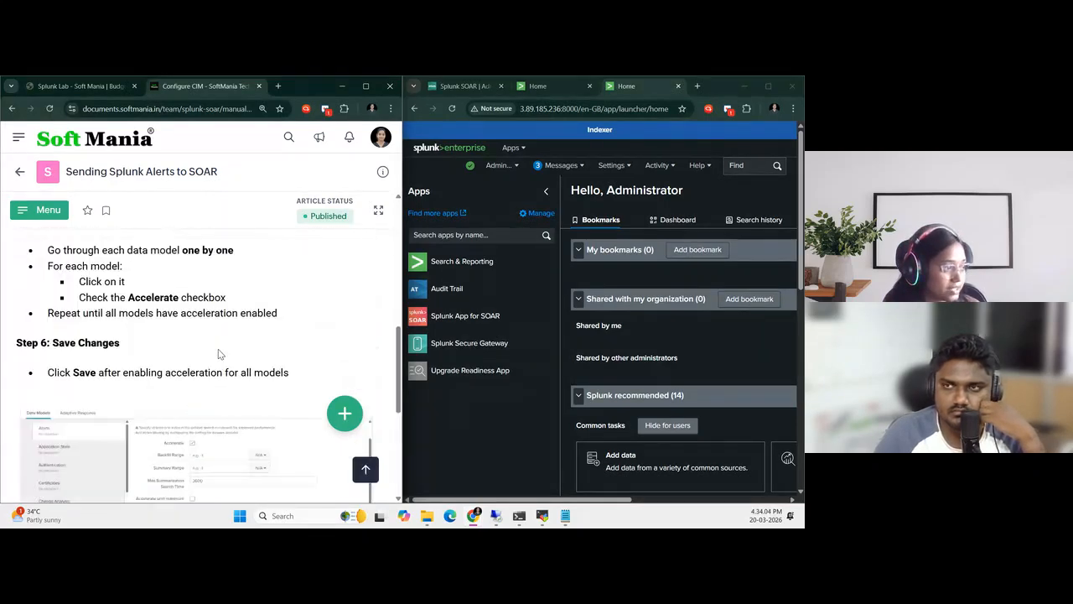
scroll(220, 356, "down", 5)
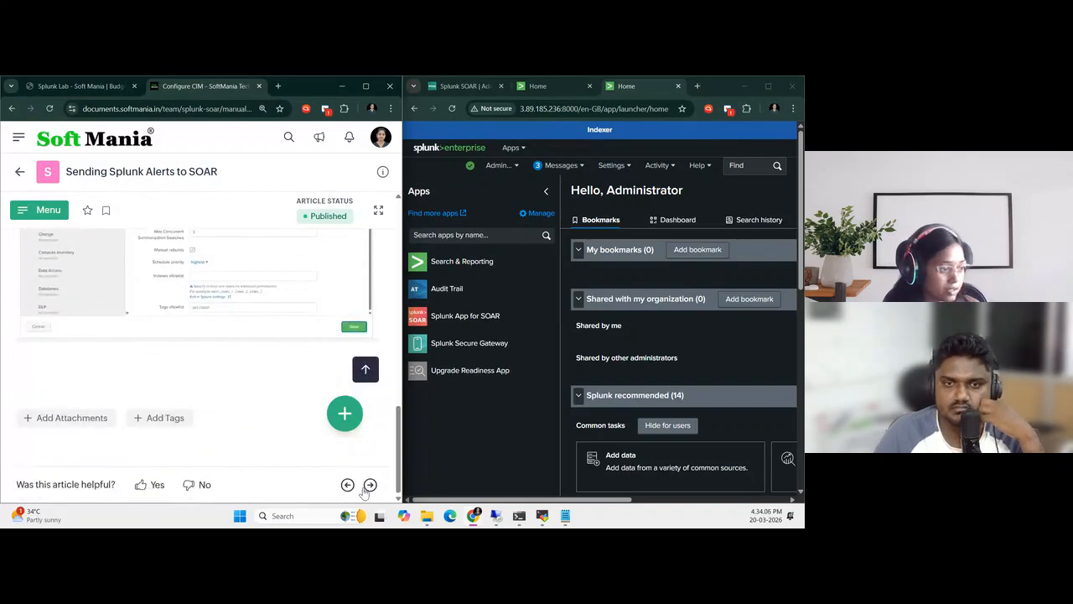
left_click(370, 485)
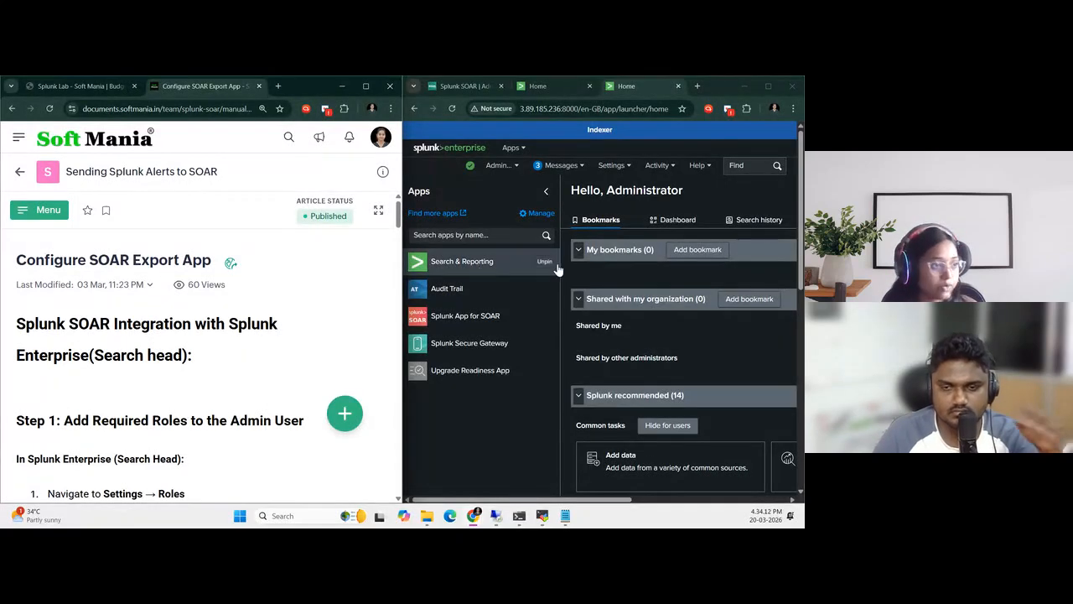
Open Splunk App for SOAR Export on the Search Head and widen the Splunk window beside the guide
left_click(538, 86)
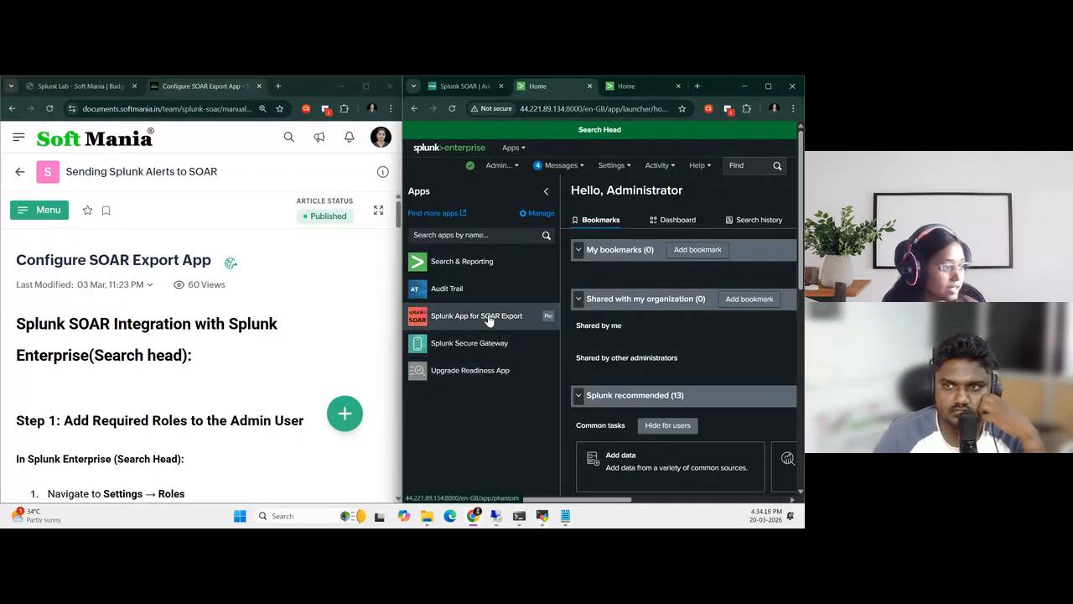
scroll(130, 379, "down", 2)
scroll(213, 366, "up", 3)
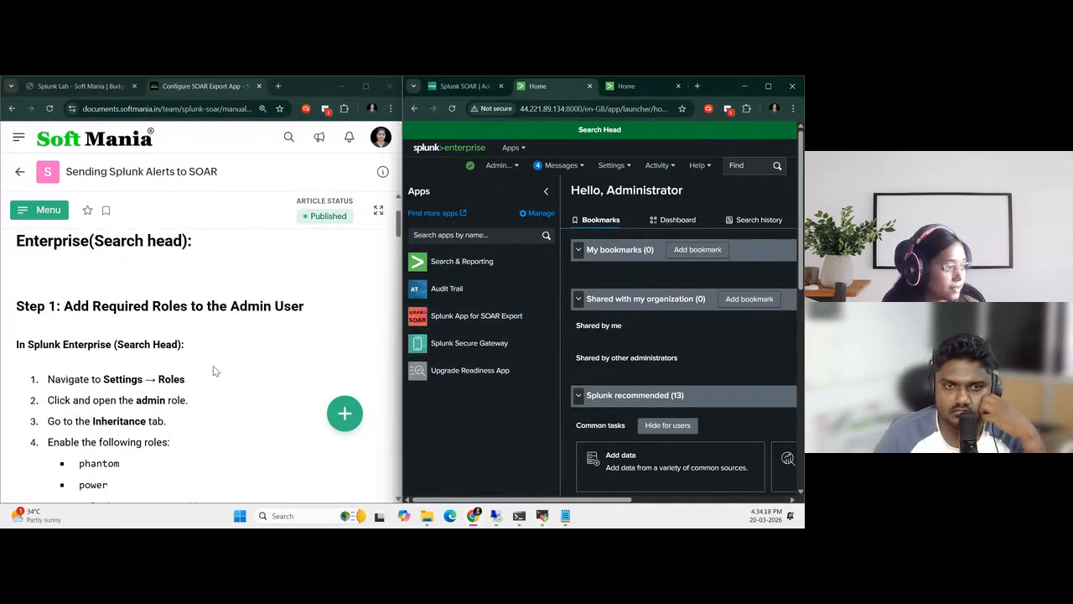
left_click(472, 316)
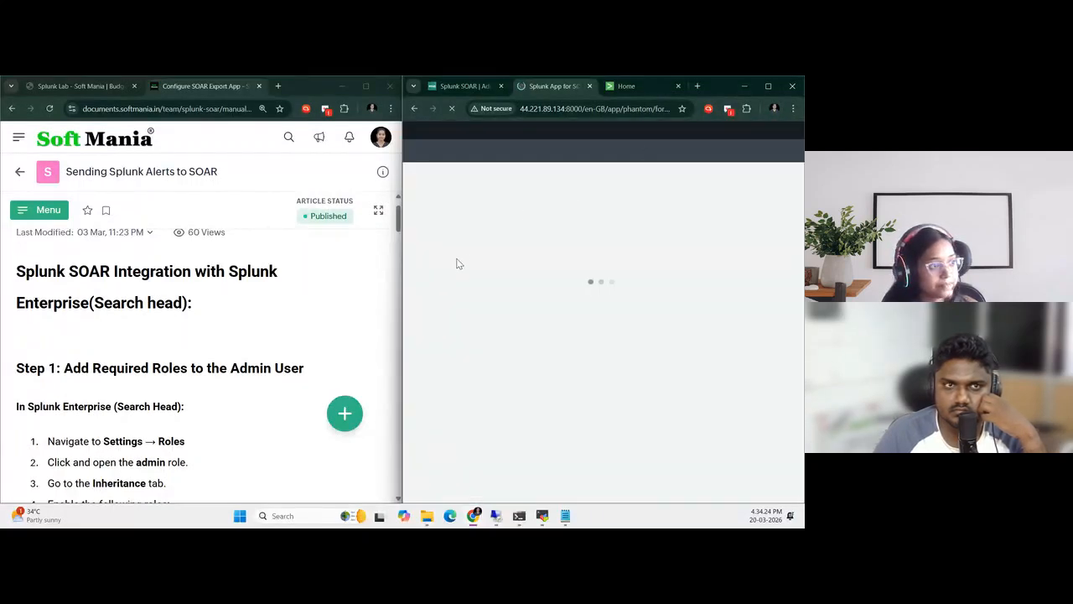
left_click_drag(402, 299, 311, 287)
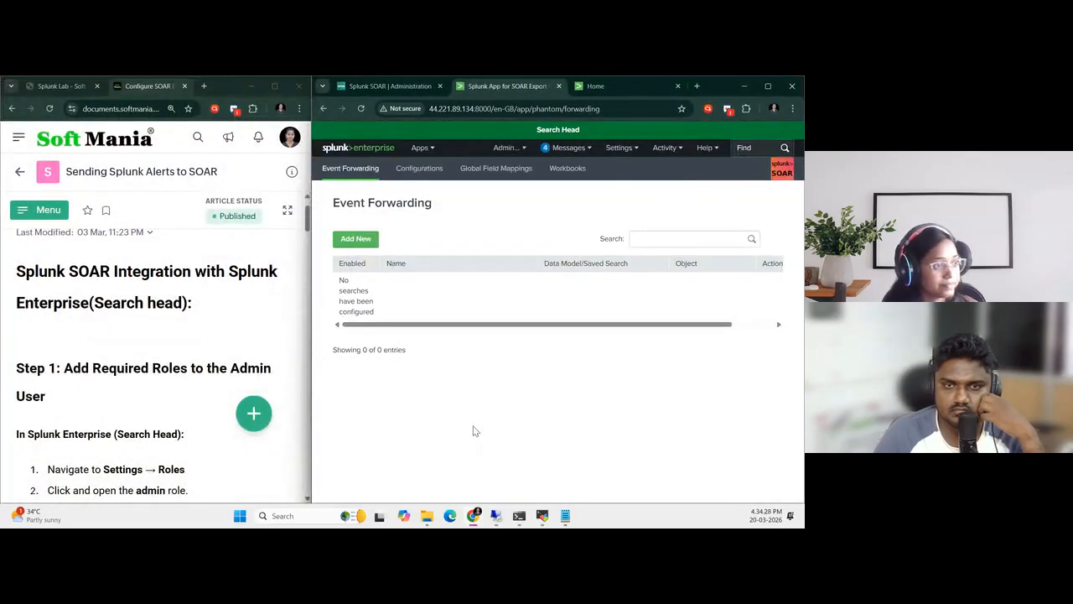
Look at the New Server form in the SOAR server configuration and close it without saving
left_click(427, 175)
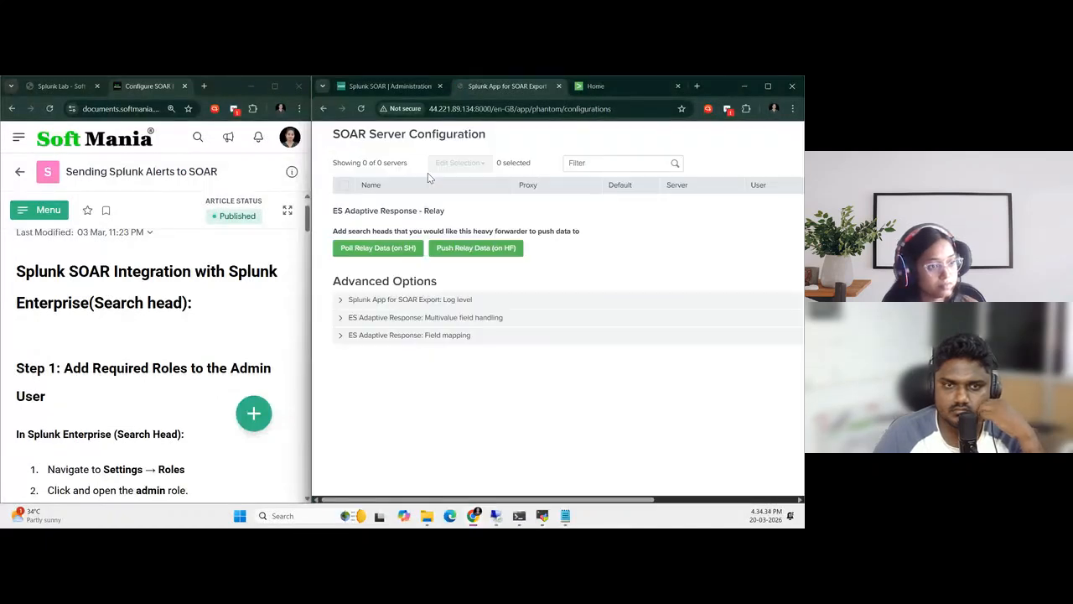
left_click_drag(519, 499, 659, 499)
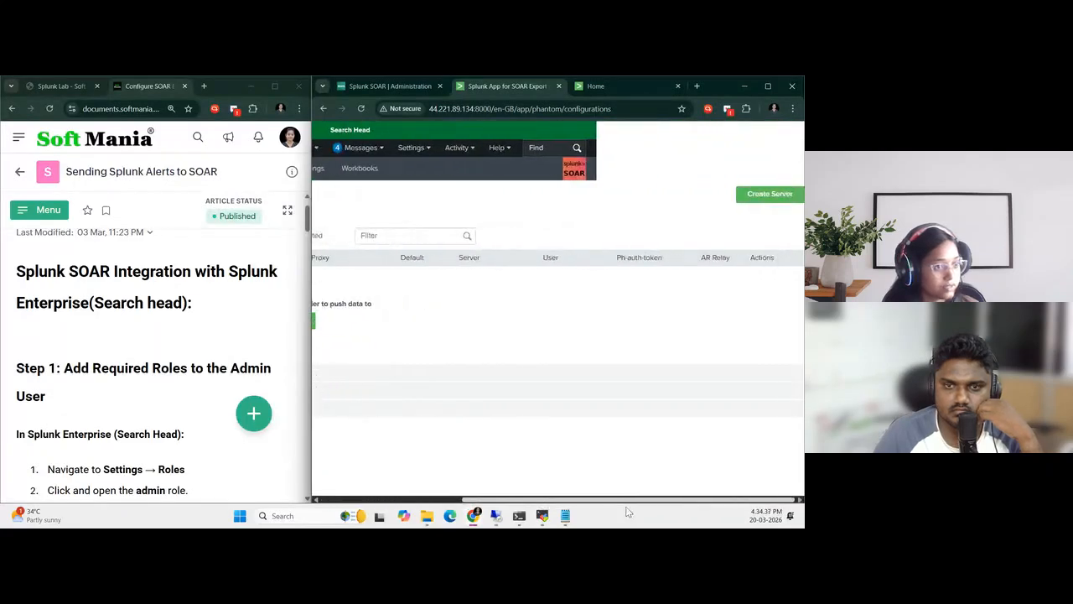
left_click(766, 197)
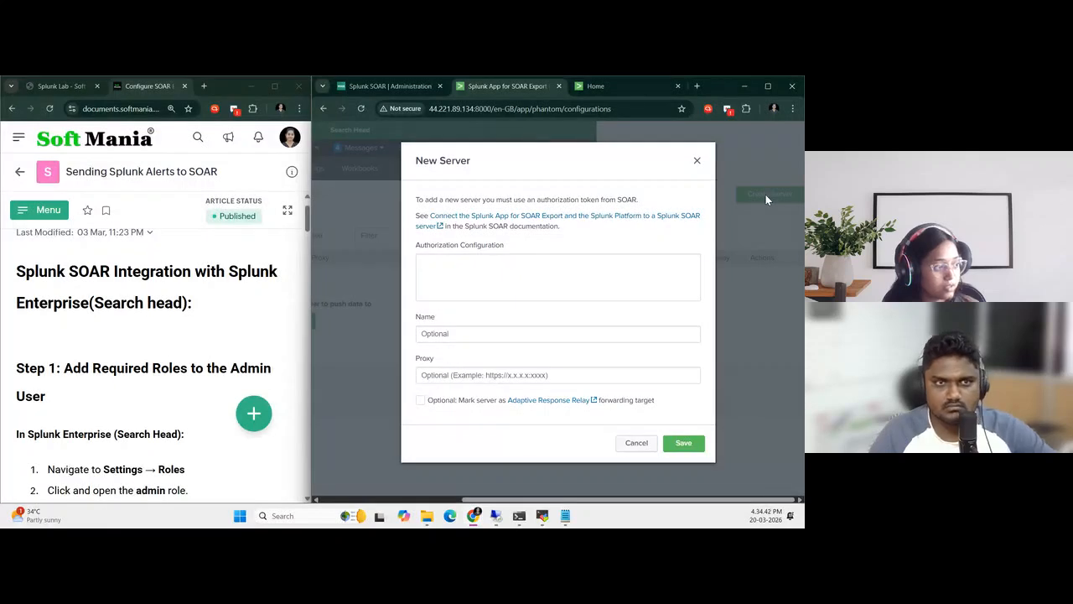
left_click(697, 160)
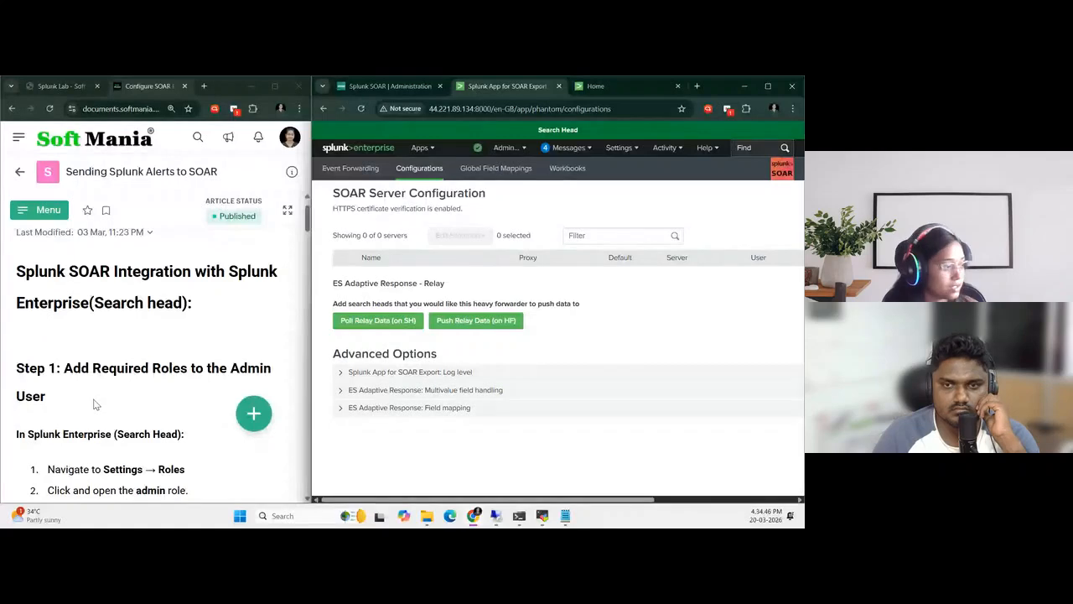
Follow Step 1 of the guide to open the Search Head's admin role for editing, showing its role inheritance in a maximized window
scroll(94, 404, "down", 1)
scroll(95, 408, "down", 2)
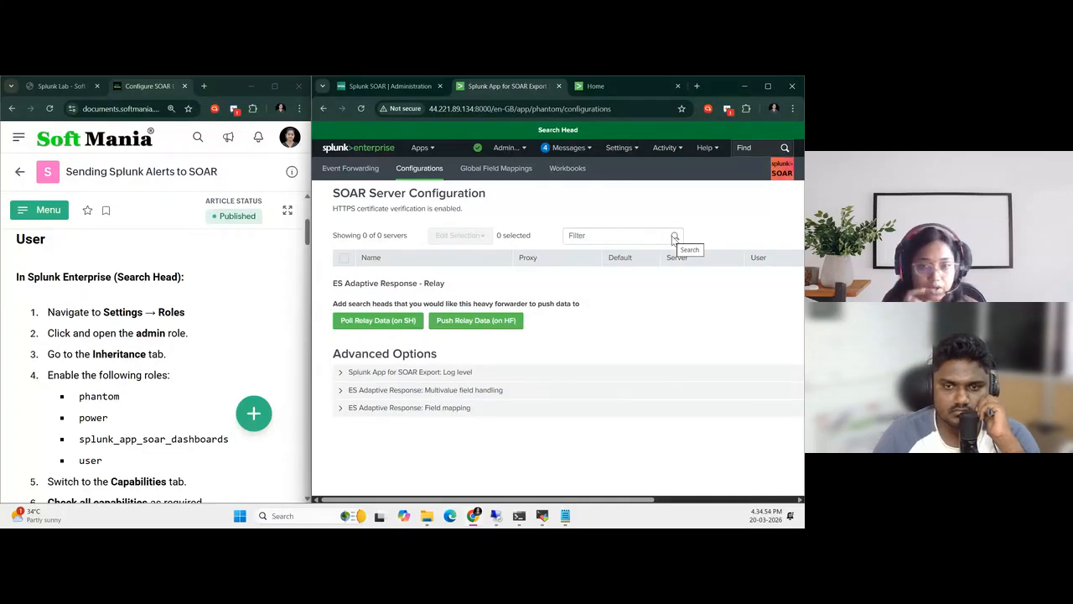
left_click(626, 154)
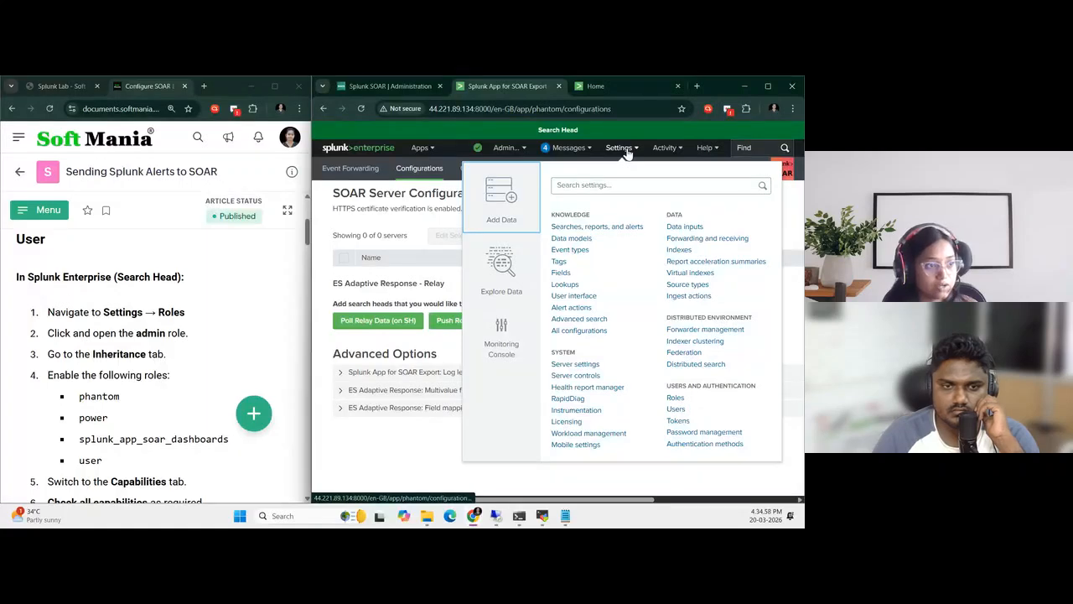
left_click(676, 399)
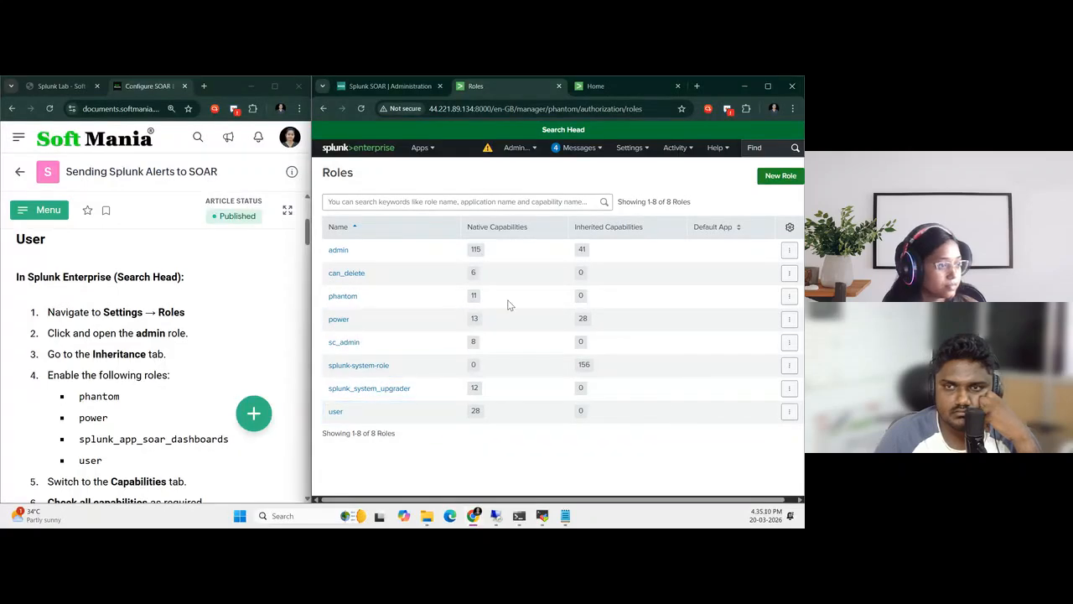
left_click(767, 85)
left_click(151, 317)
left_click(52, 253)
left_click(28, 250)
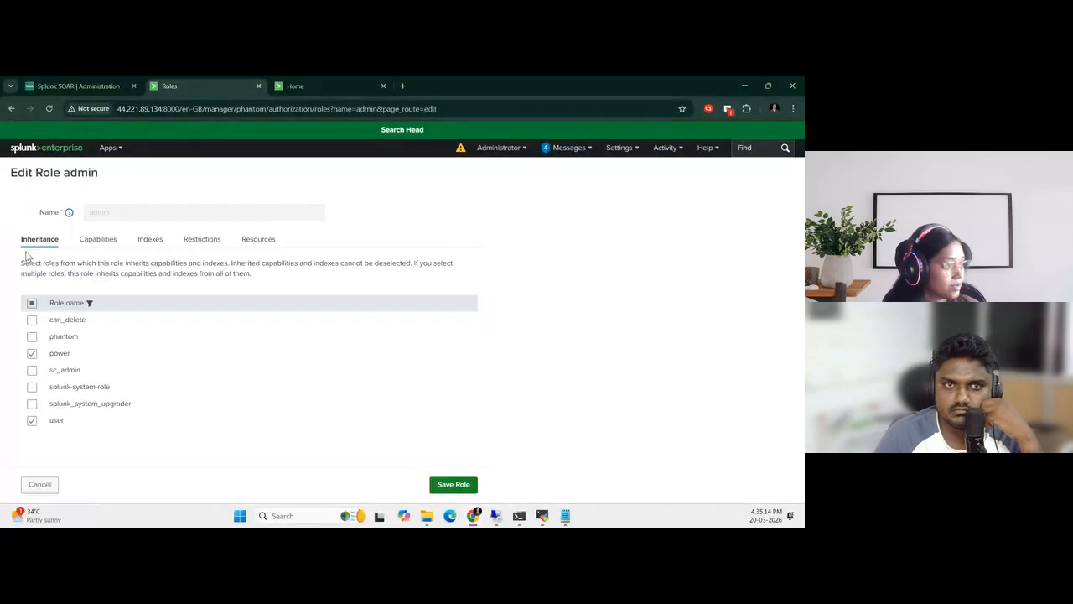
Make the admin role inherit from phantom, review its capabilities, and save the role with the fsh_manage acknowledgement
left_click(31, 337)
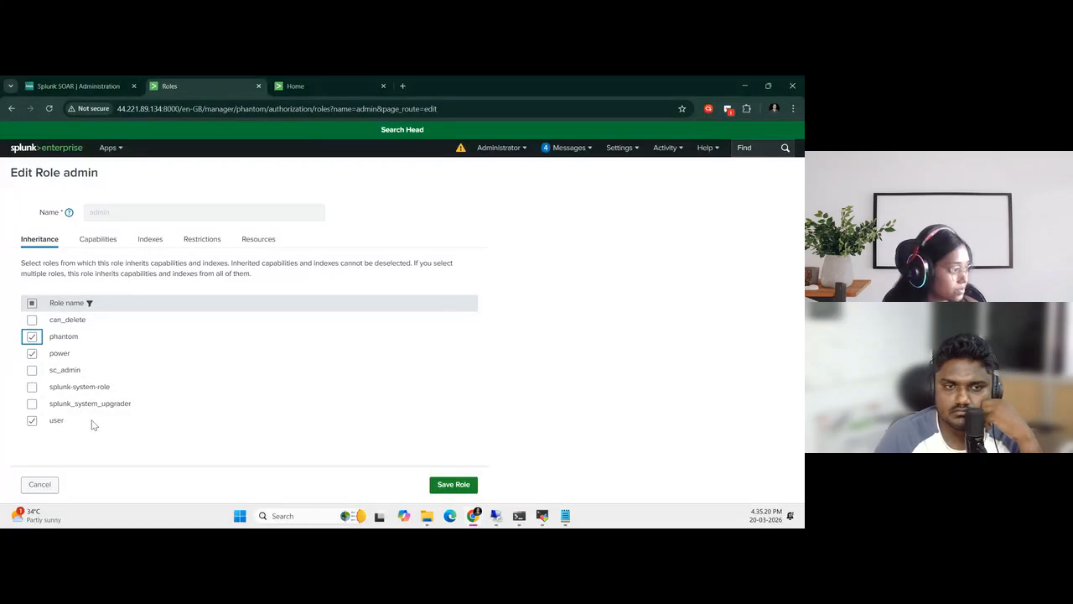
left_click(98, 239)
scroll(141, 390, "down", 2)
scroll(140, 390, "down", 3)
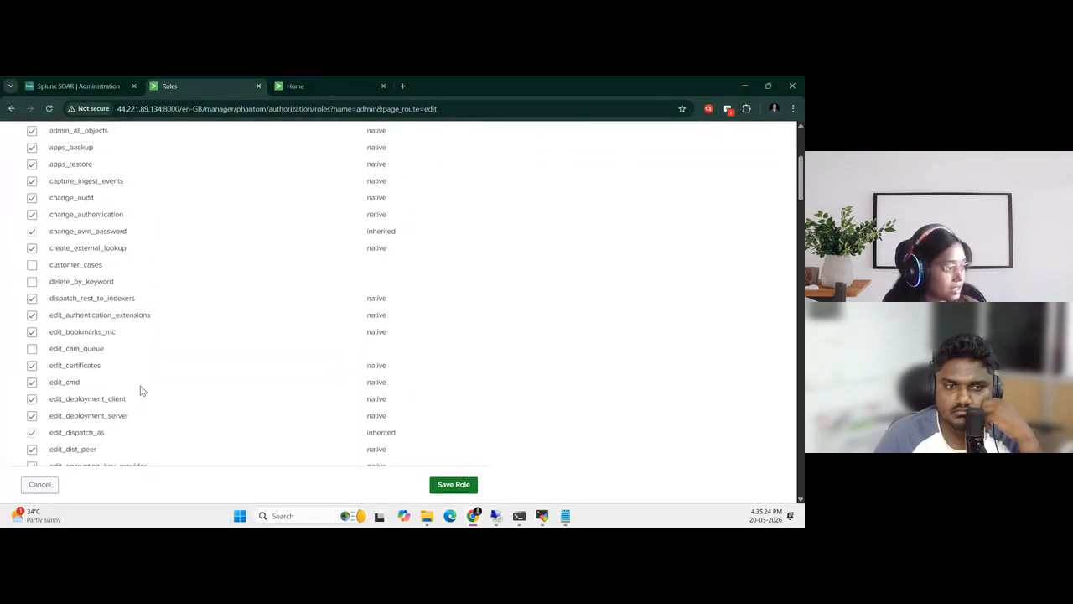
scroll(140, 405, "up", 6)
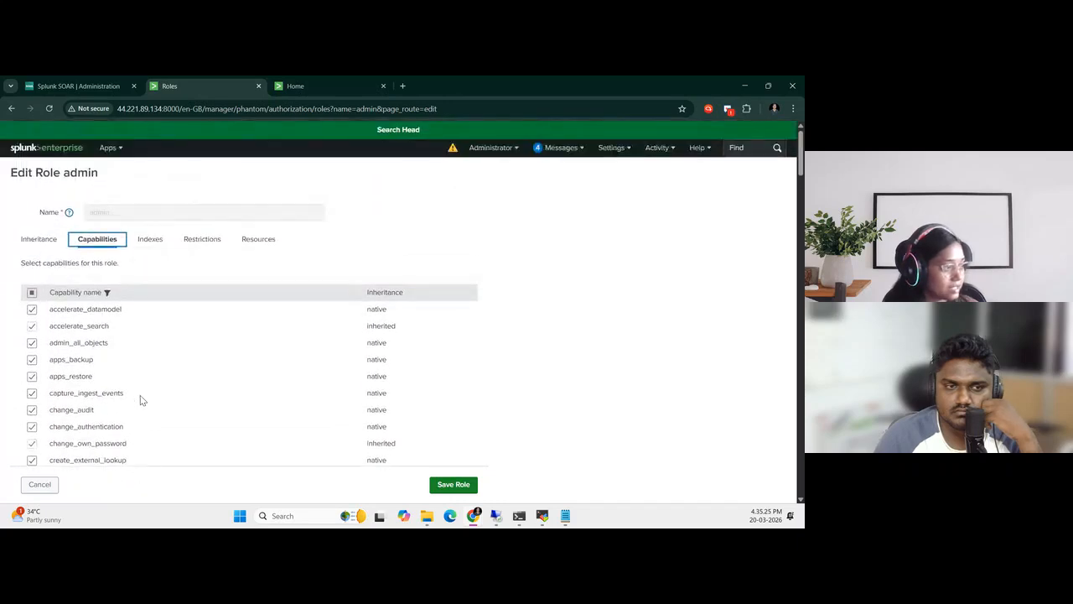
left_click(44, 242)
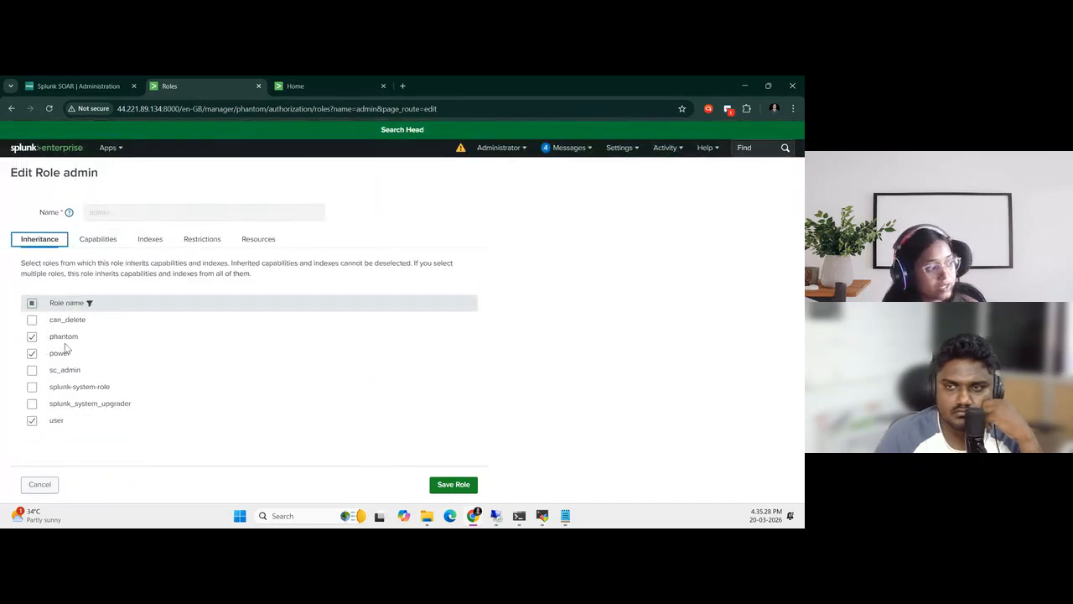
left_click(453, 487)
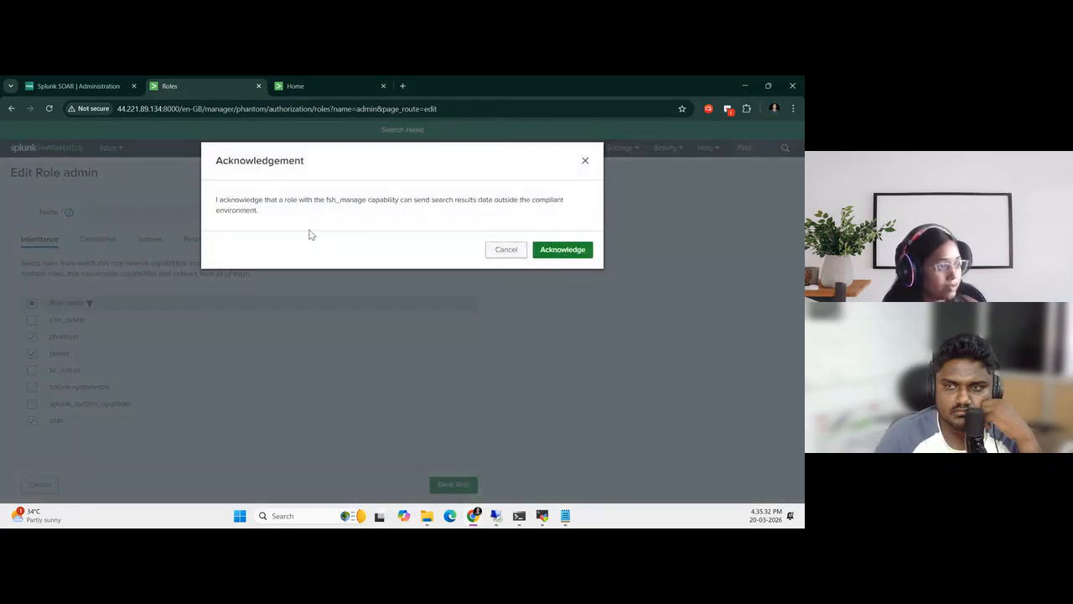
left_click(560, 250)
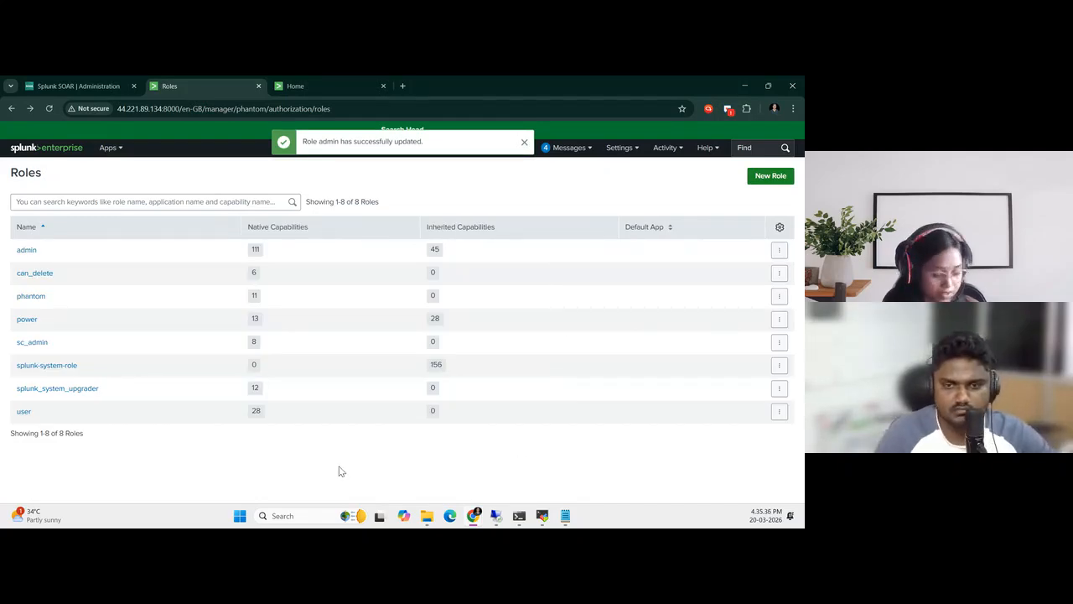
Place Splunk beside the guide again and copy the verify_certs curl command from Step 2, Disable HTTPS Certificate Verification
key("super+Right")
scroll(130, 388, "down", 3)
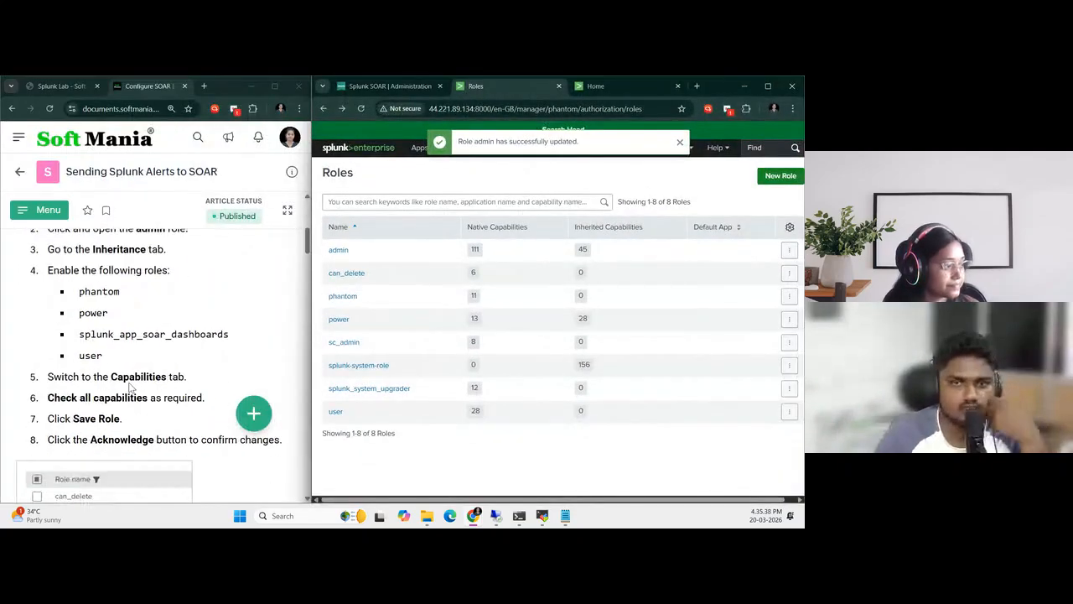
scroll(153, 359, "down", 5)
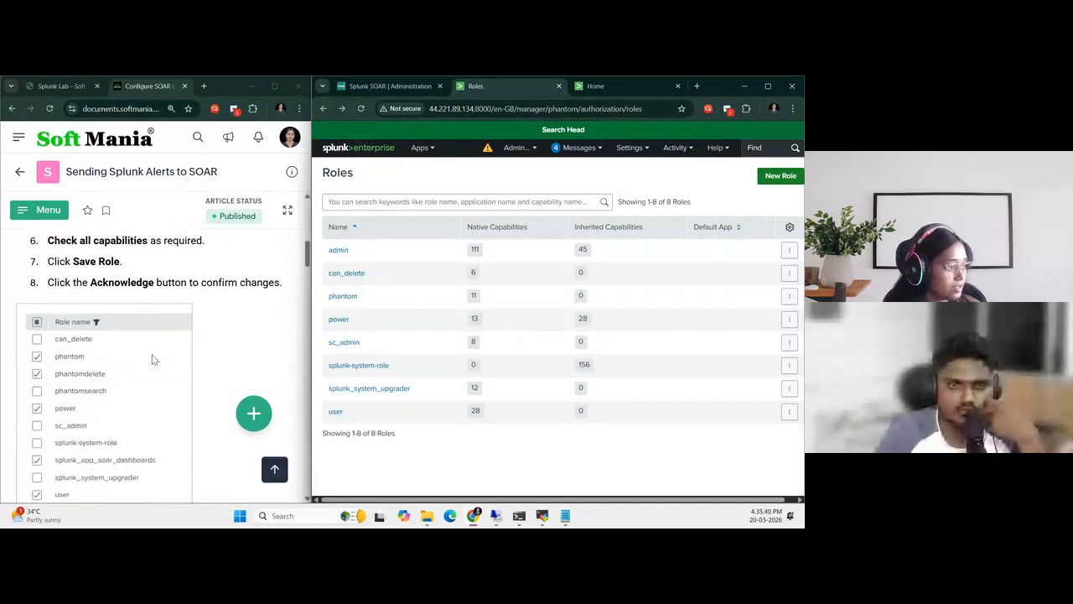
scroll(153, 358, "down", 1)
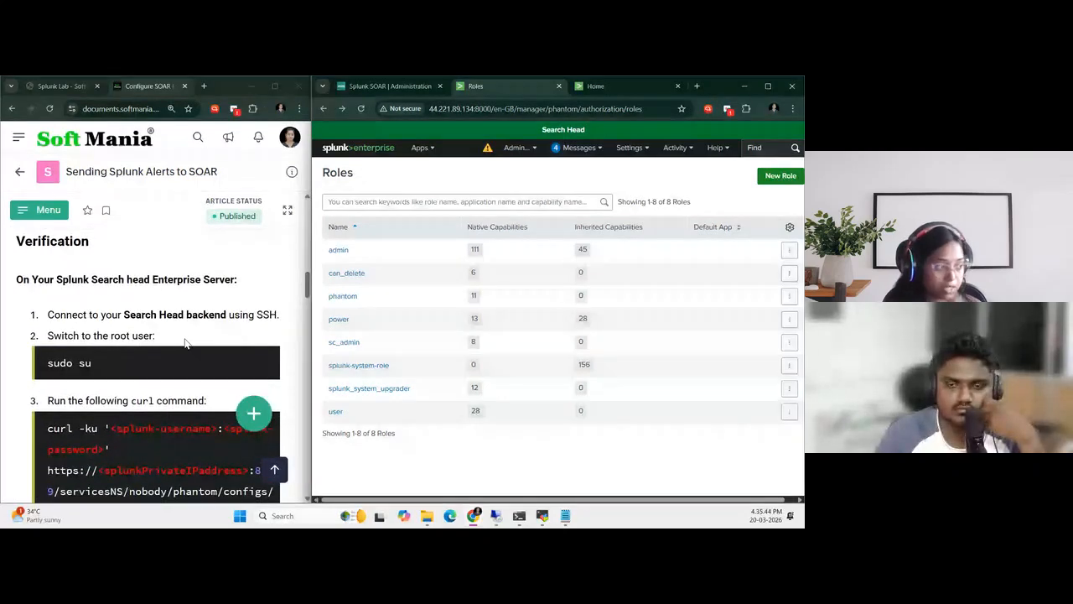
scroll(183, 348, "down", 2)
scroll(180, 351, "up", 2)
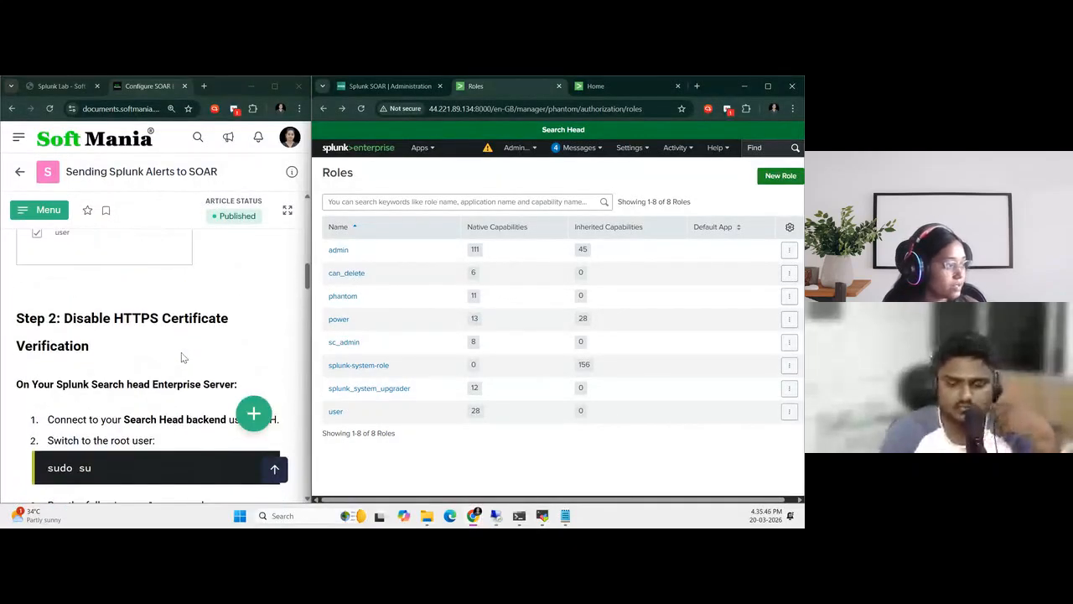
scroll(152, 360, "down", 1)
scroll(151, 356, "down", 3)
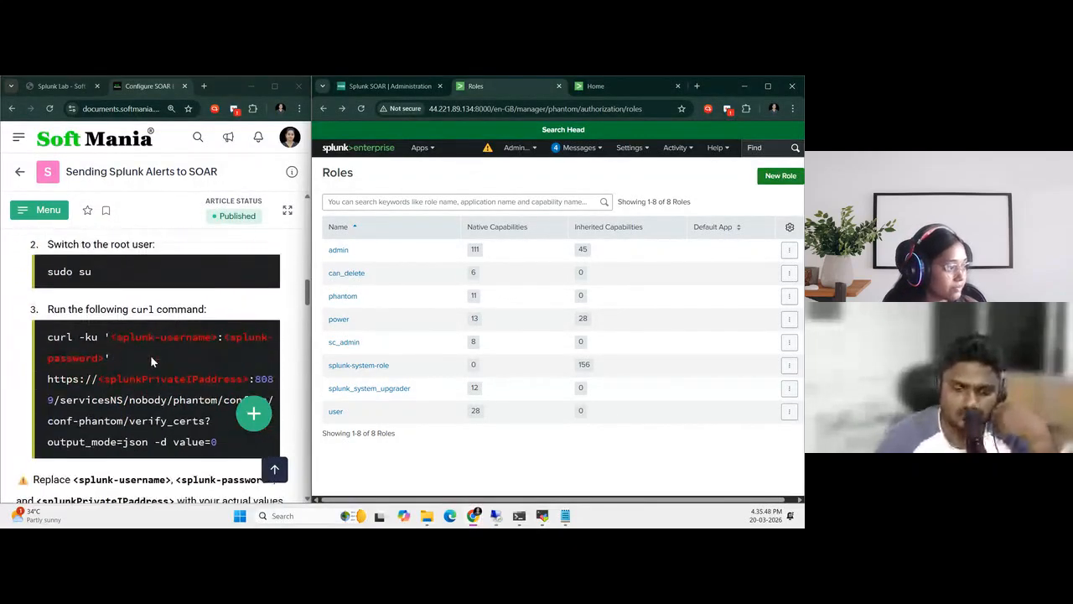
scroll(151, 356, "up", 2)
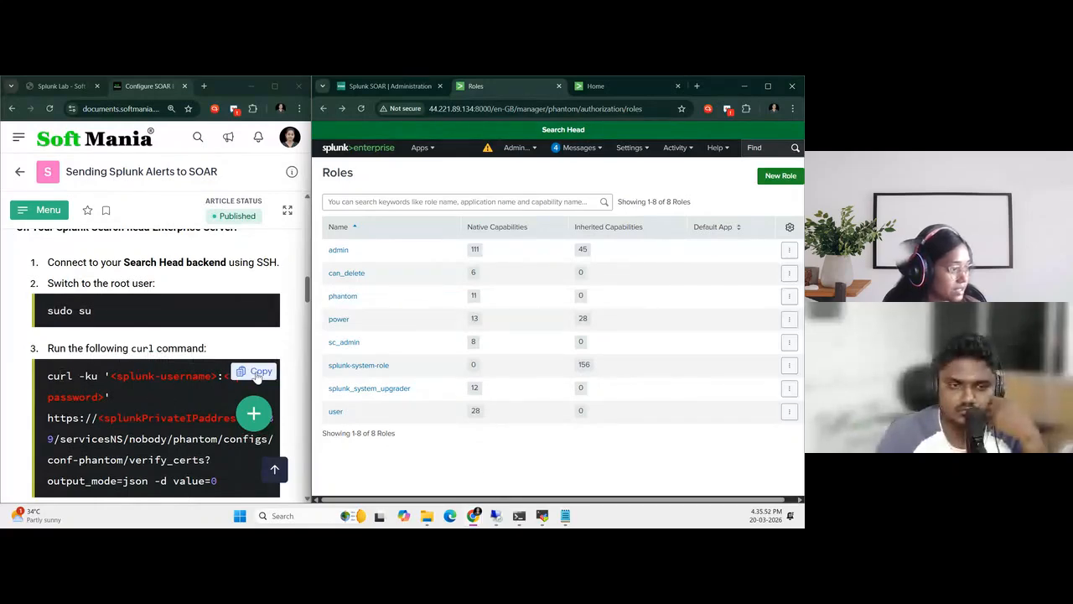
left_click(258, 376)
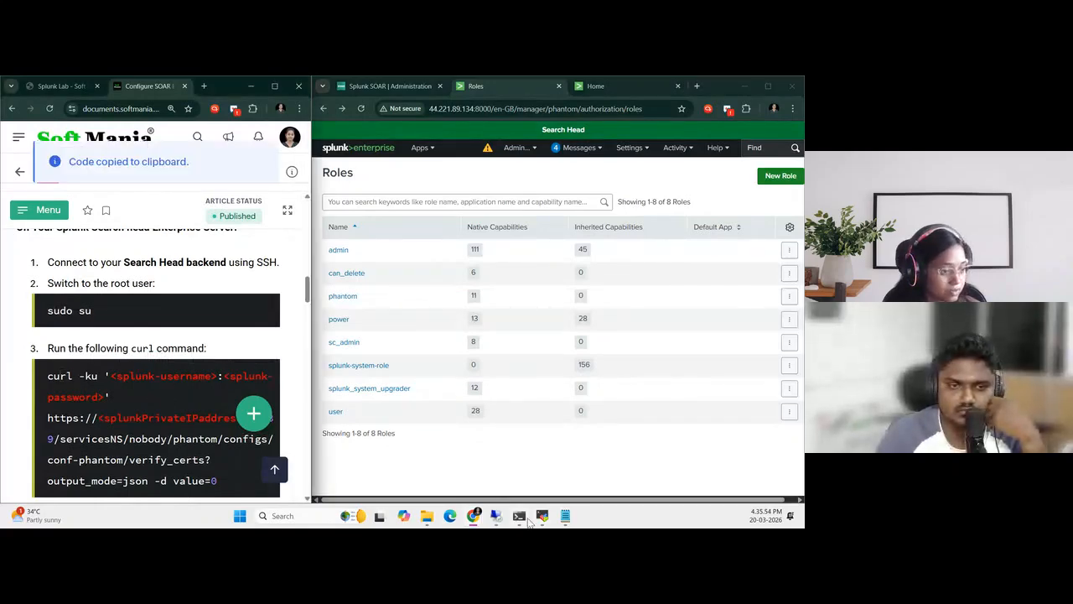
Switch to MobaXterm, maximize its window and start a new local terminal session
left_click(565, 516)
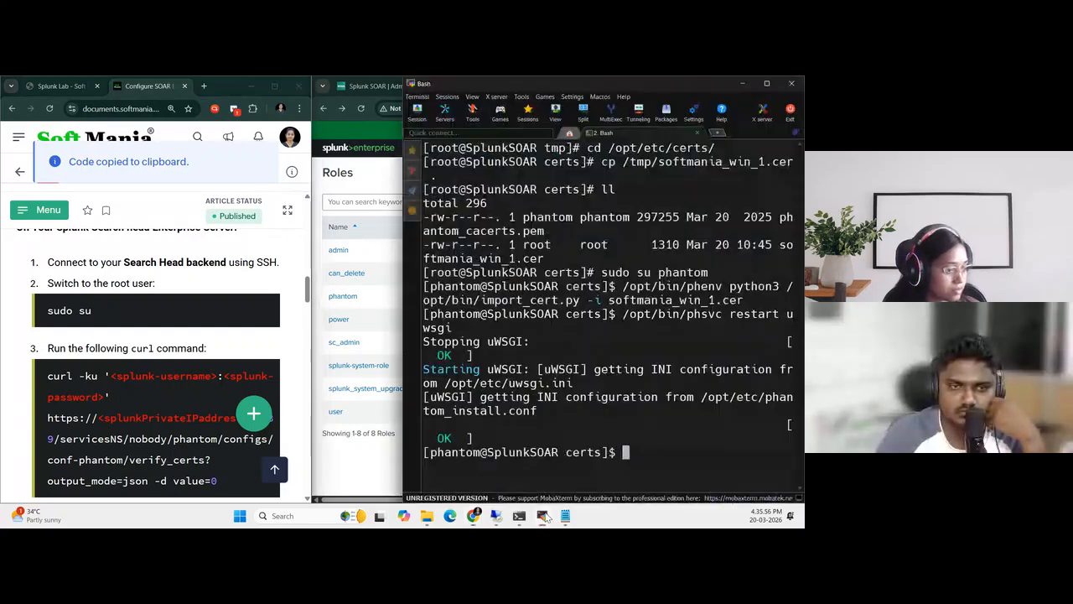
scroll(176, 381, "down", 2)
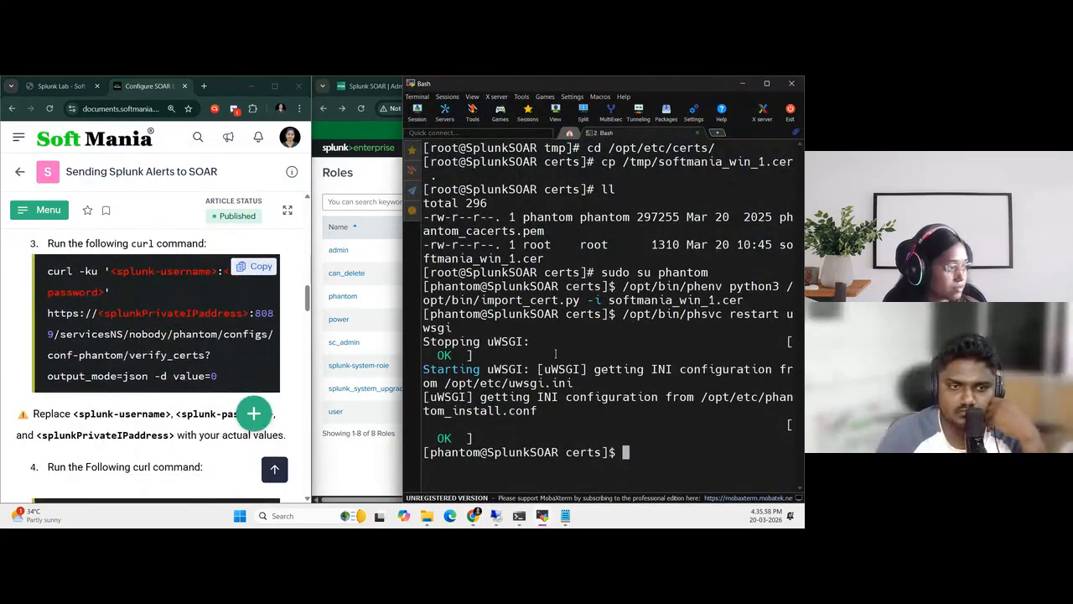
left_click(765, 83)
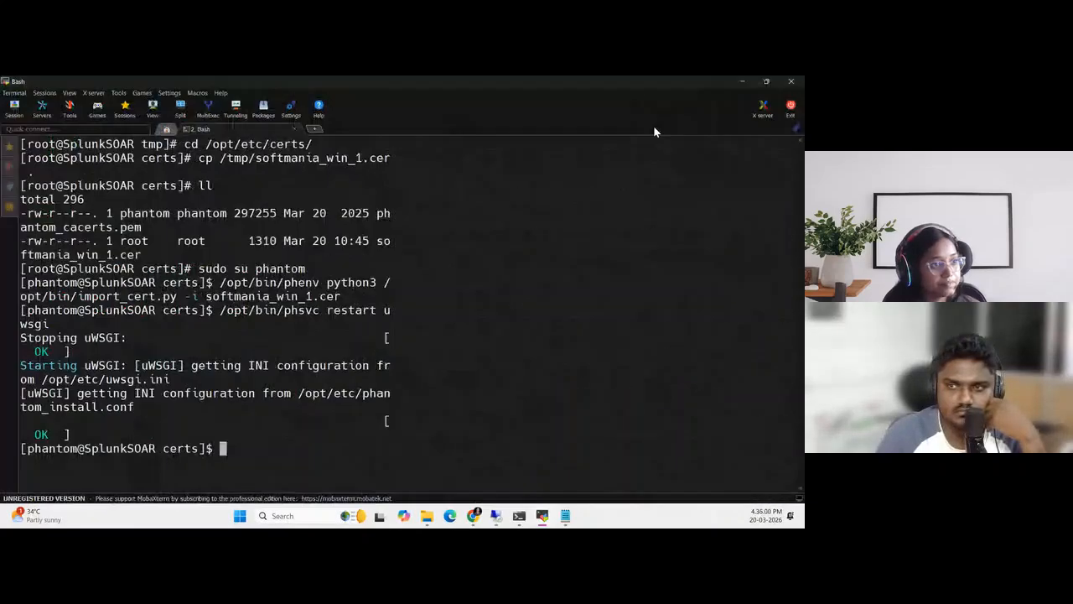
left_click(318, 129)
scroll(466, 367, "up", 3)
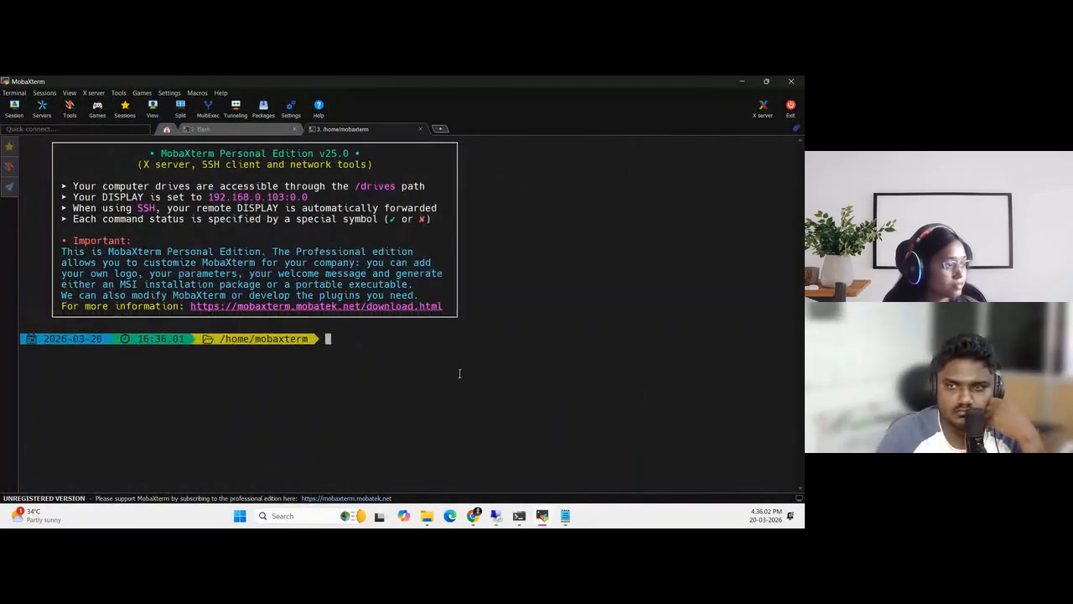
Switch to the Splunk Lab page in Chrome and copy the SSH command of the SearchHead server
mouse_move(474, 515)
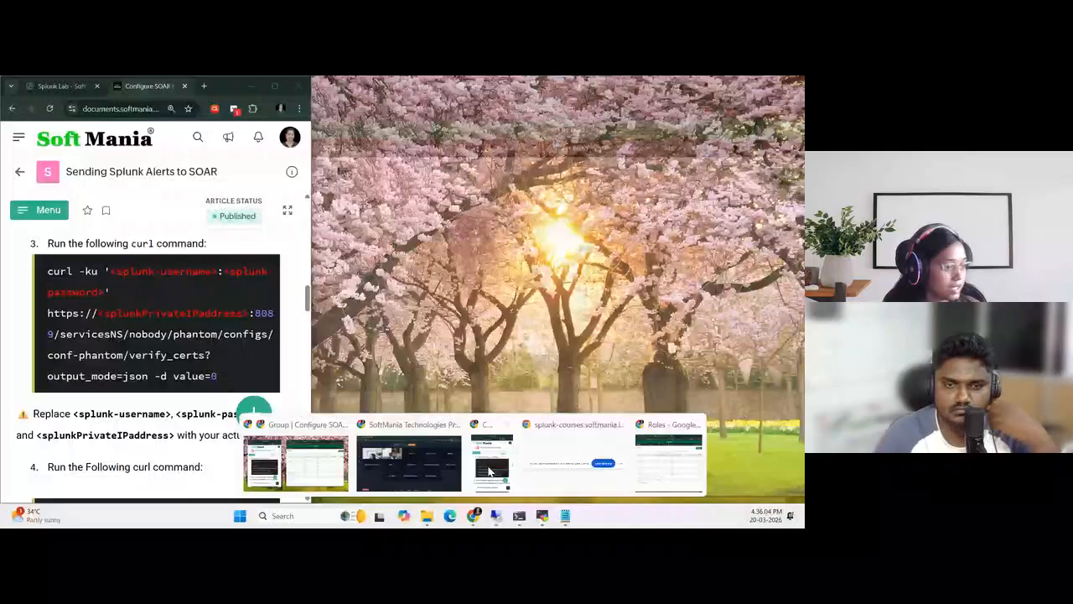
left_click(671, 470)
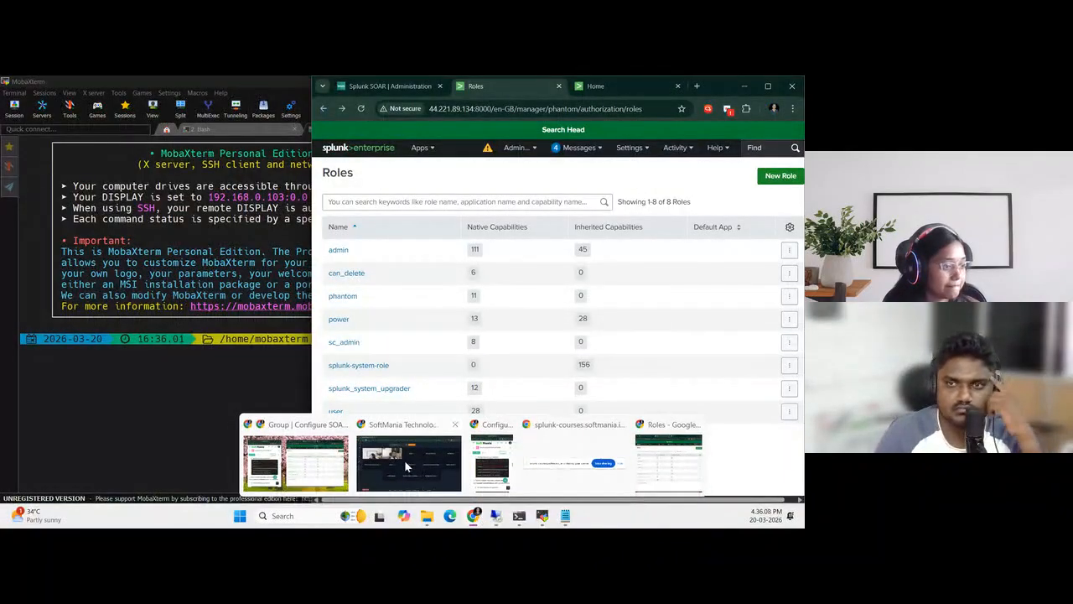
mouse_move(474, 516)
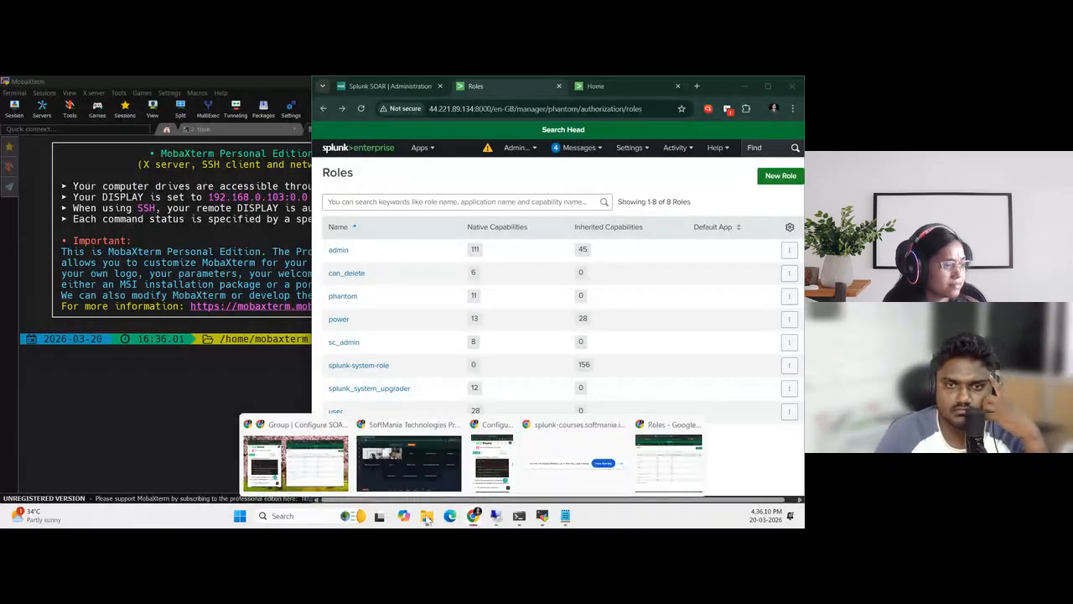
left_click(300, 483)
left_click(55, 85)
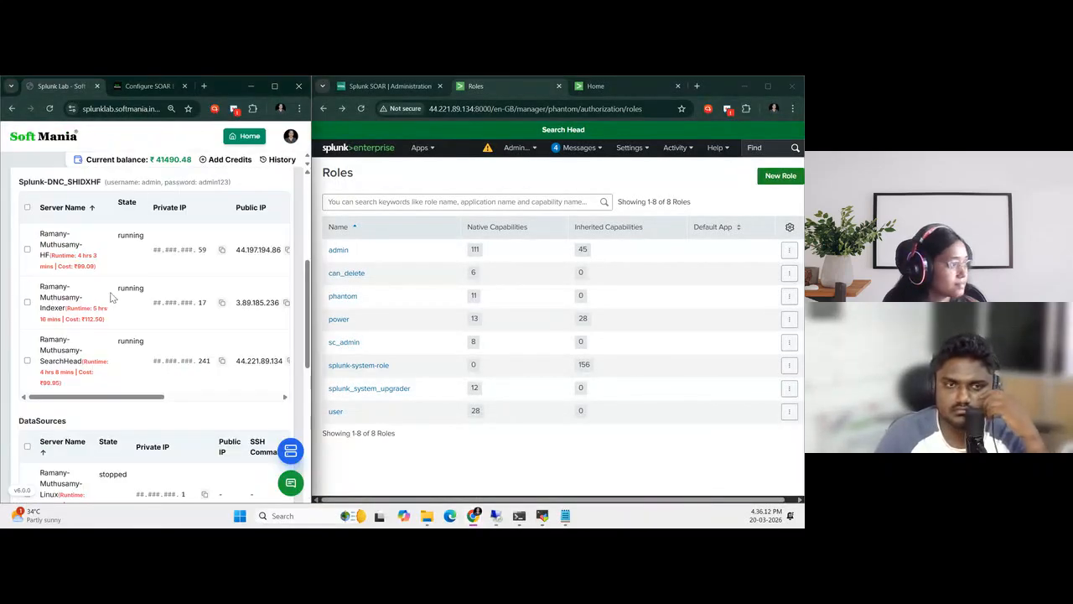
scroll(105, 306, "down", 2)
left_click_drag(99, 345, 173, 354)
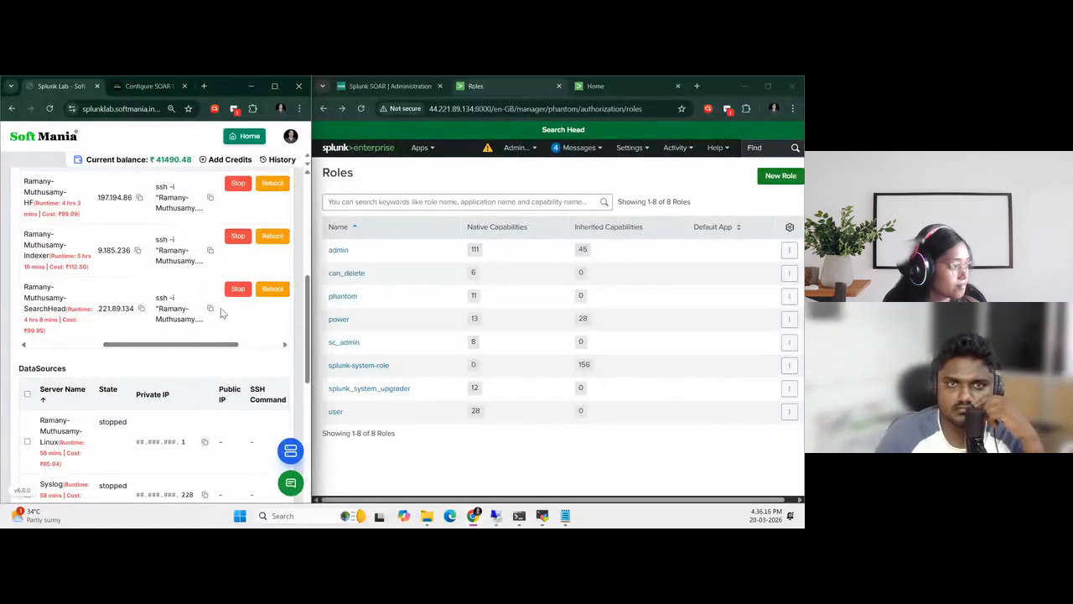
left_click(210, 311)
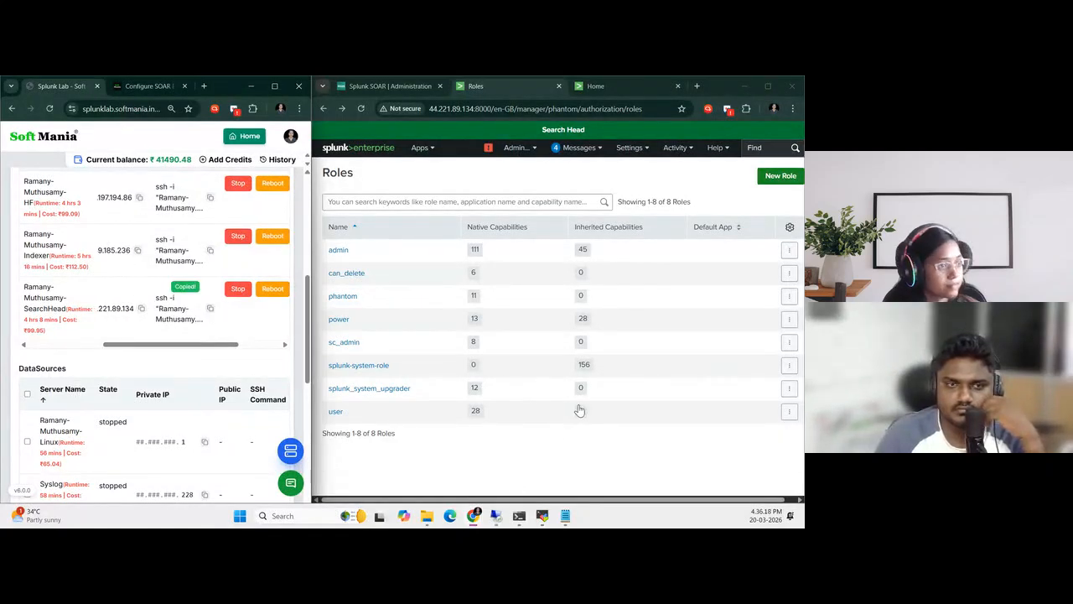
Return to the new MobaXterm terminal and change to the Windows user's Downloads directory
left_click(542, 516)
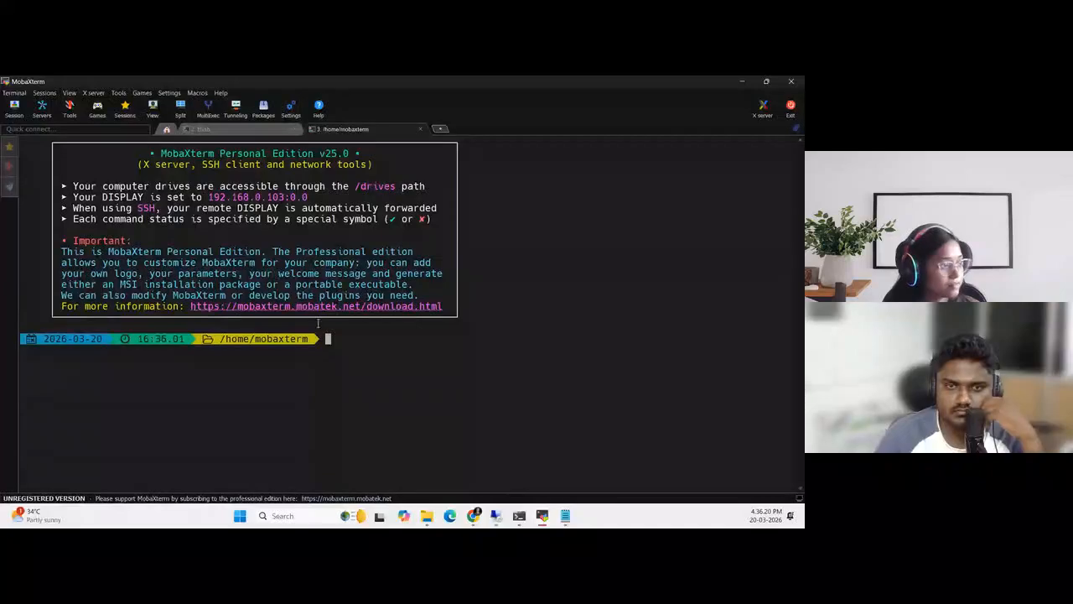
key("Up")
key("Up")
key("Up")
key("Down")
key("Return")
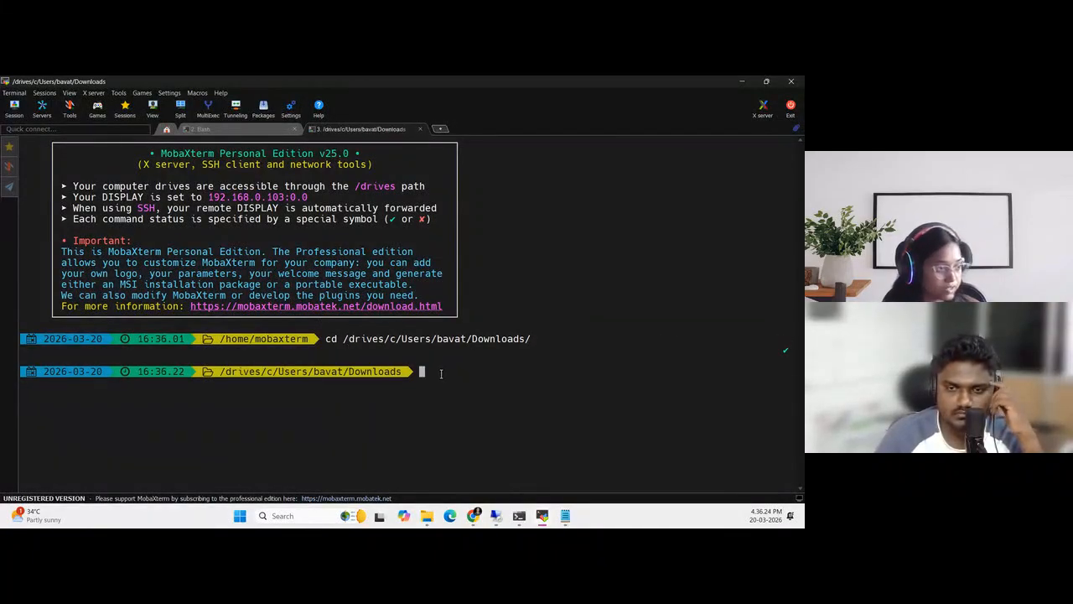
Connect over SSH to the Search Head as ec2-user with the .pem key and accept the host key with yes
key("Up")
key("Up")
key("Return")
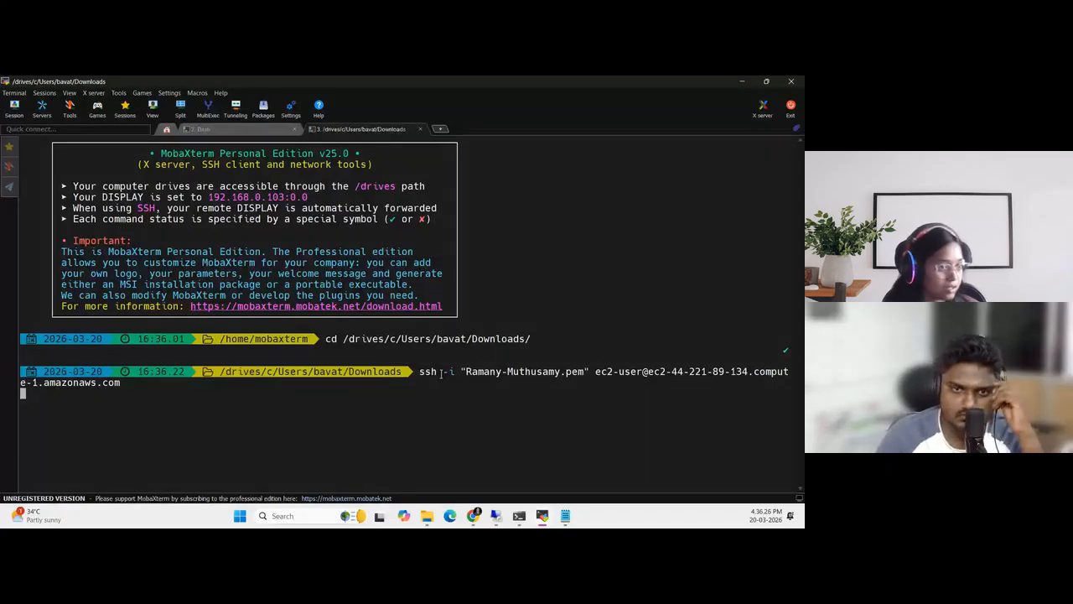
type("yes")
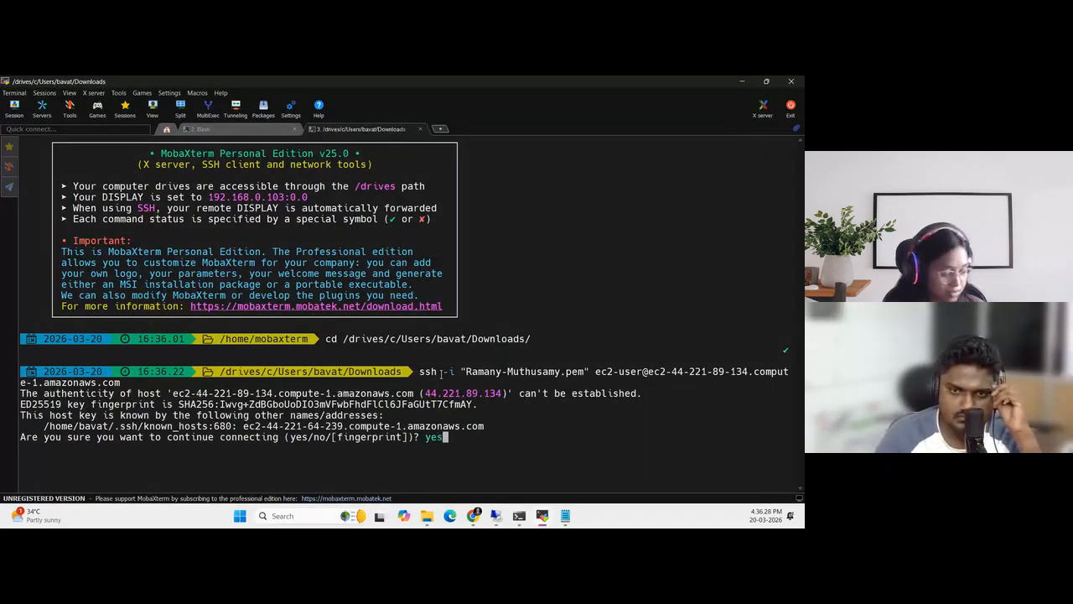
key("Return")
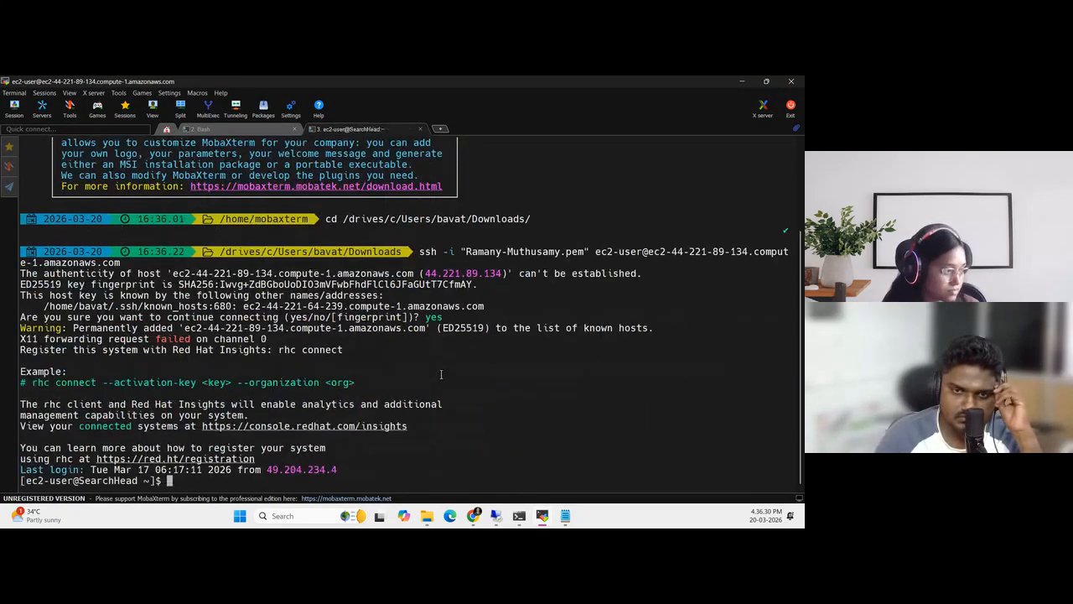
Clear the Search Head terminal, collapse its file browser and place the window beside the browser
type("clear")
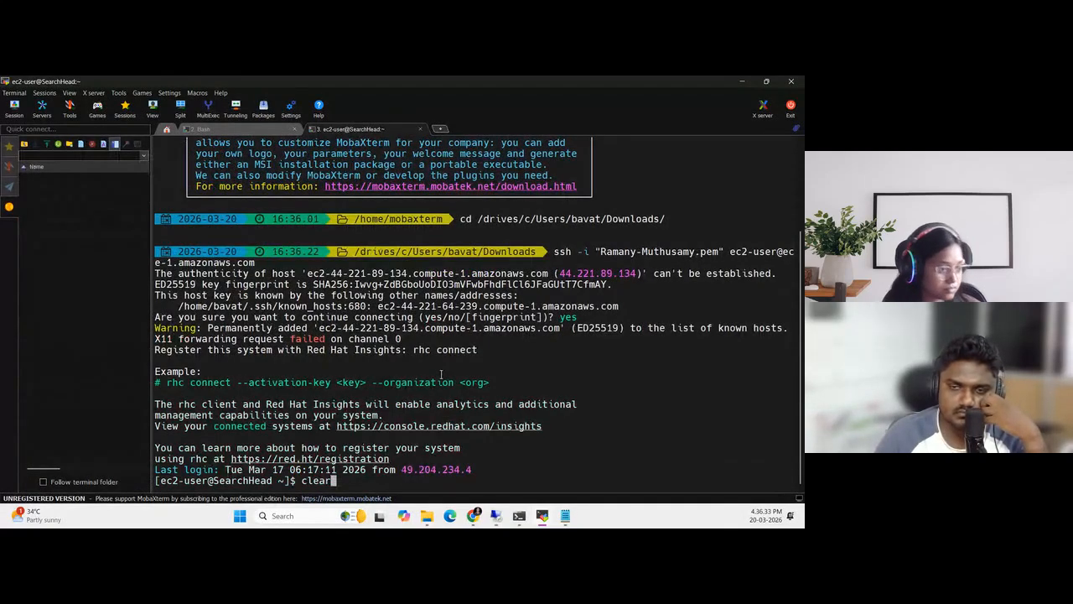
key("Return")
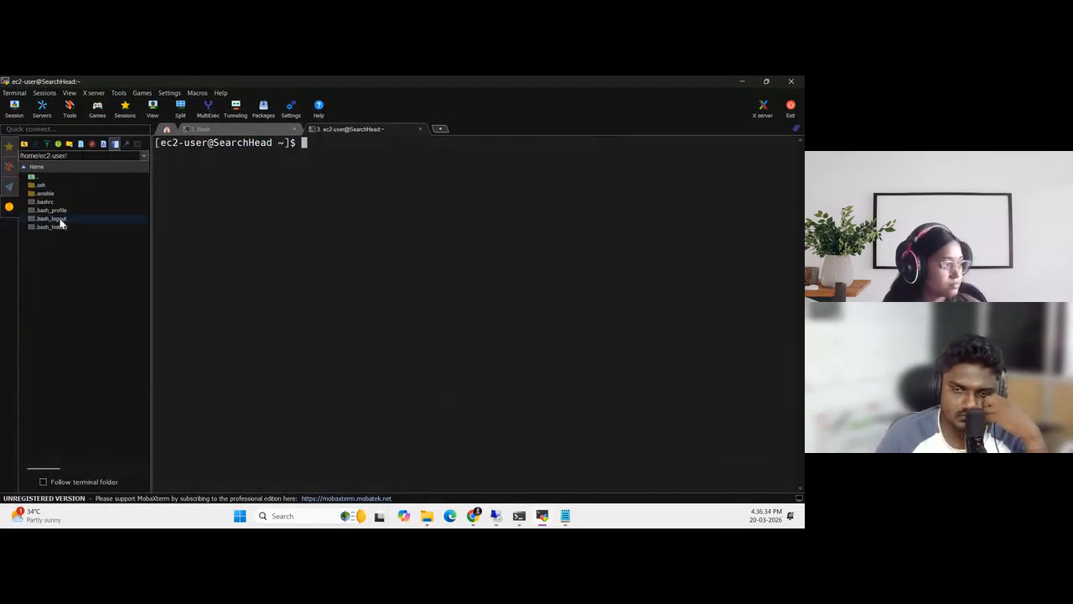
left_click(10, 208)
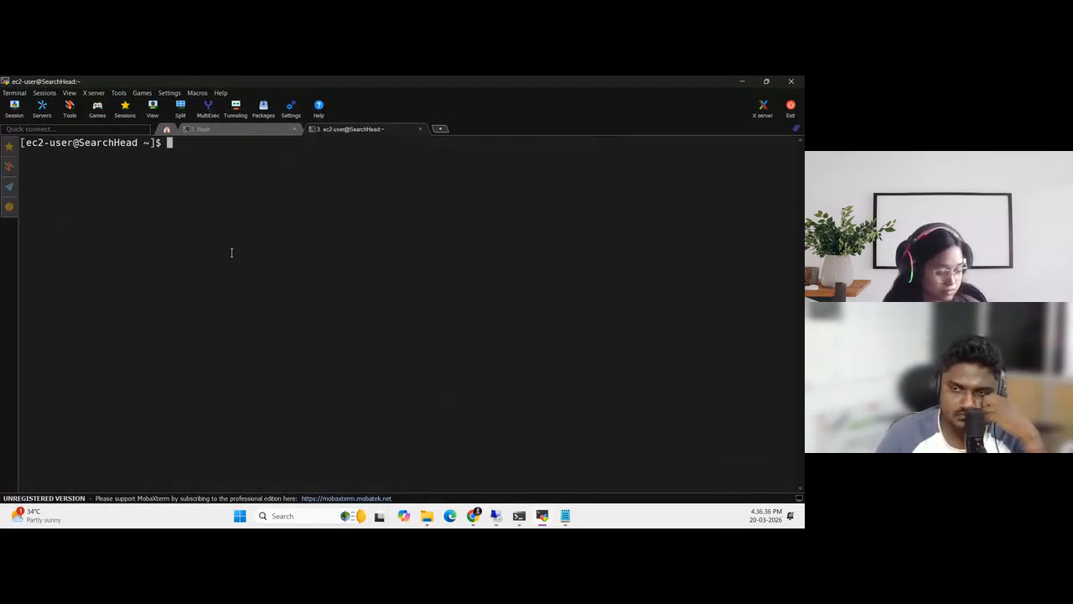
key("super+Right")
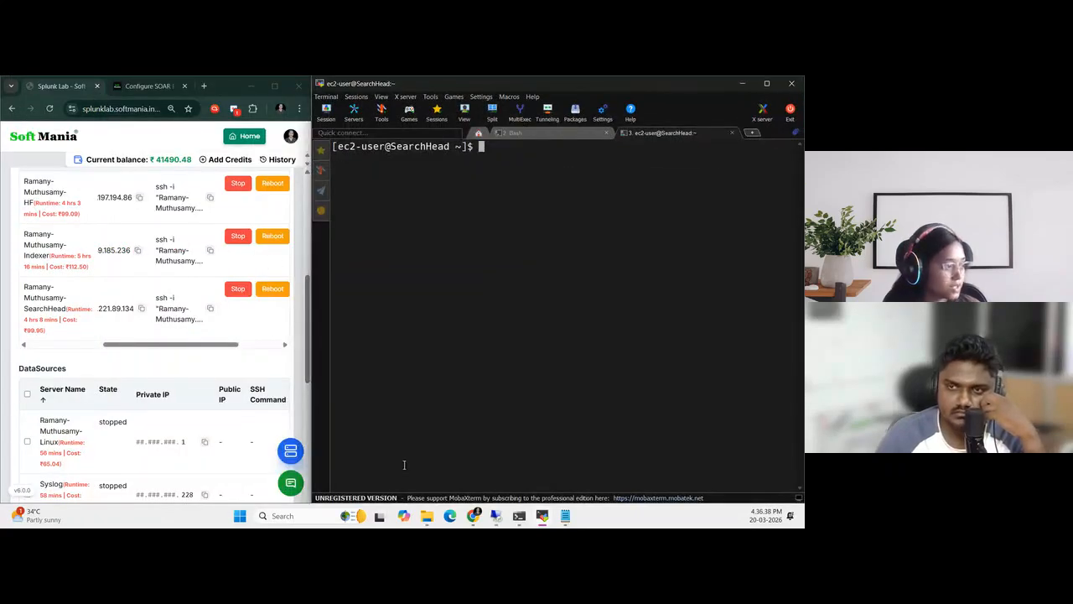
Copy the guide's item 3 curl command for conf-phantom/verify_certs and paste it below the token text in Notepad
left_click(146, 86)
key("alt+Tab")
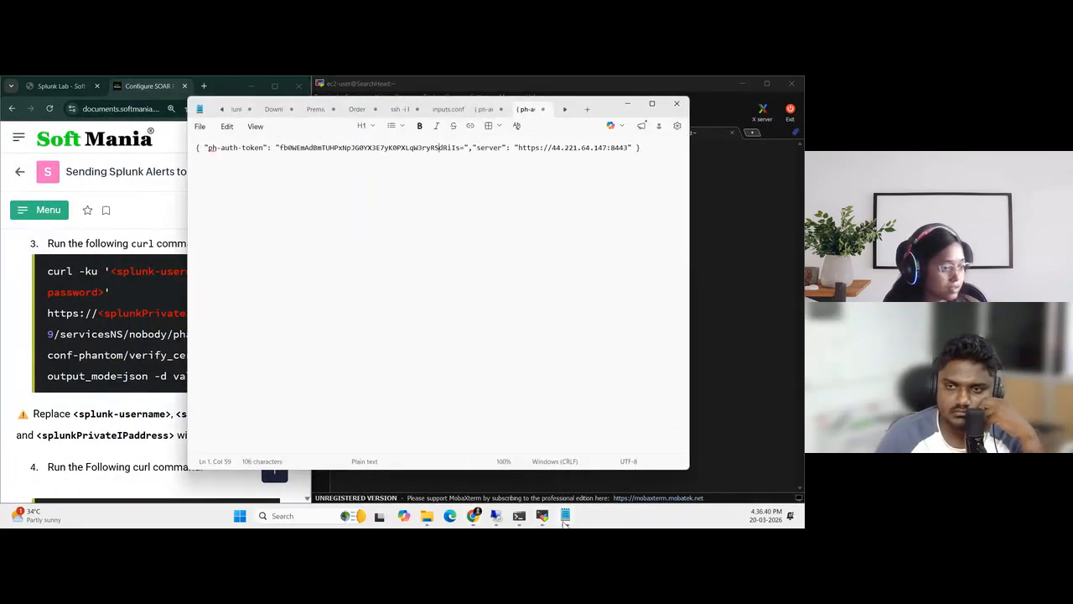
left_click(627, 105)
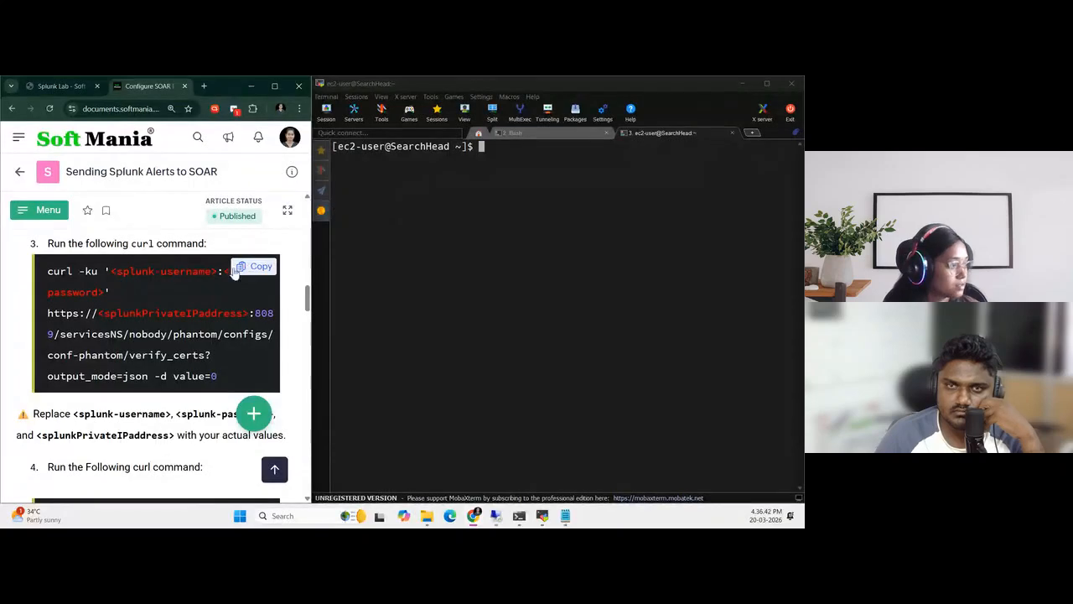
left_click(253, 266)
scroll(154, 409, "down", 3)
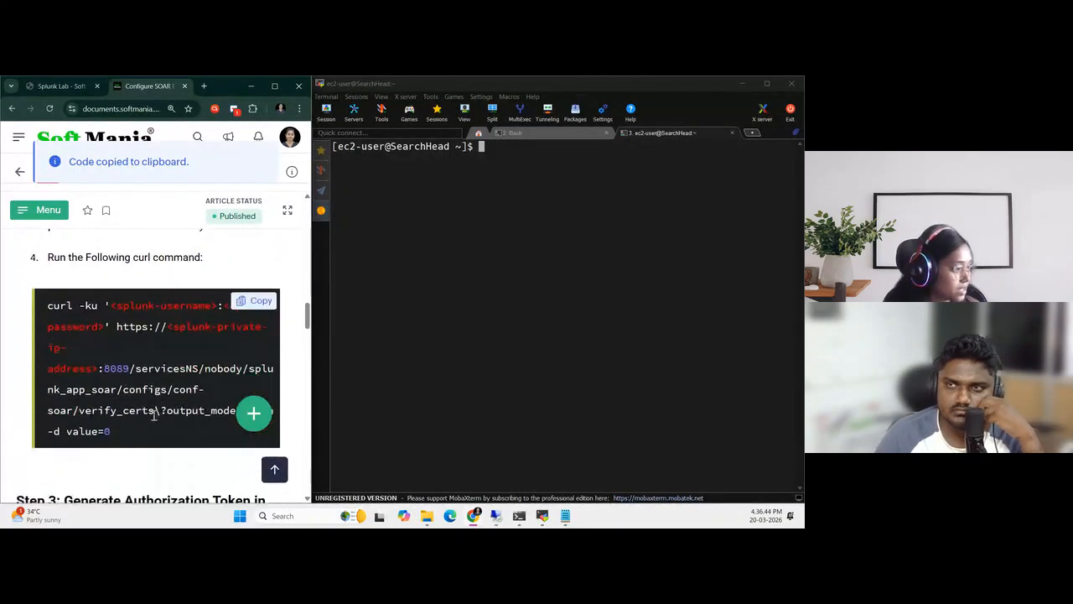
left_click(565, 516)
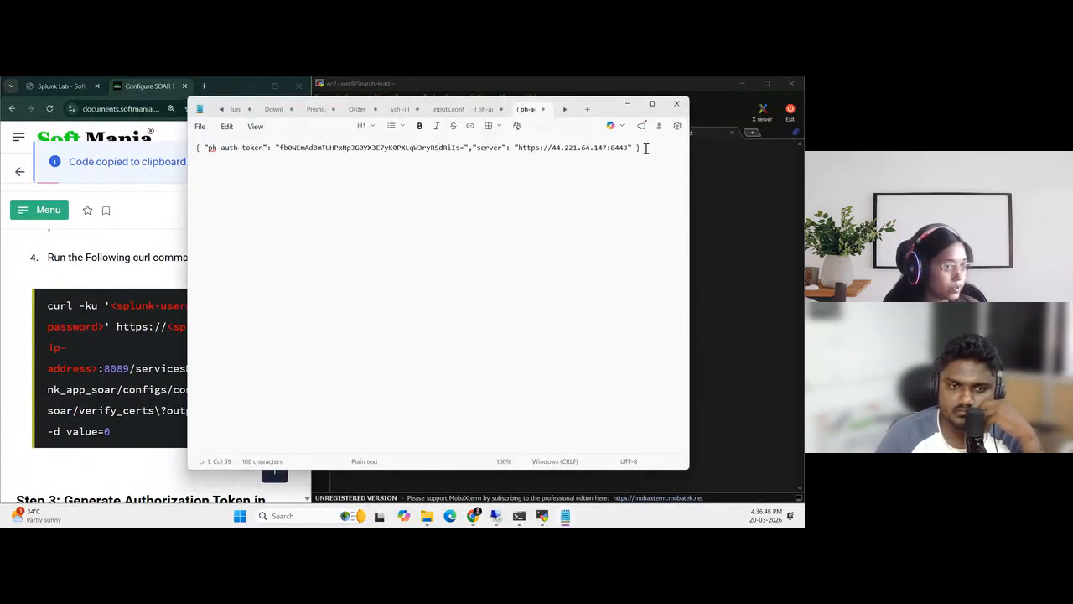
left_click(643, 147)
key("Return")
key("Return")
key("ctrl+v")
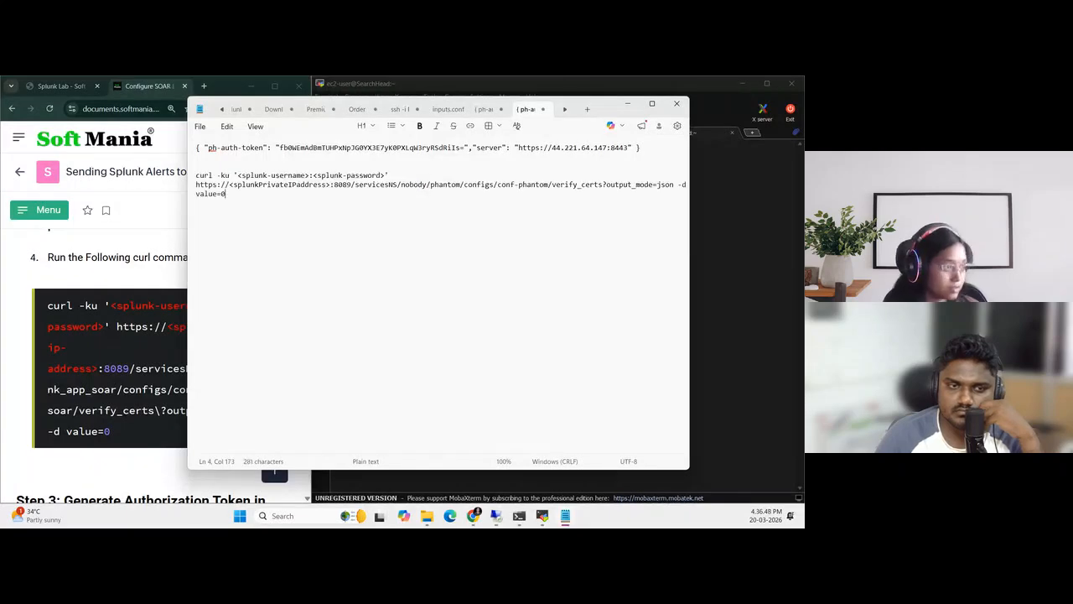
Copy the guide's item 4 curl command for splunk_app_soar and paste it into Notepad a few lines below the first curl command
key("Return")
key("Return")
key("Return")
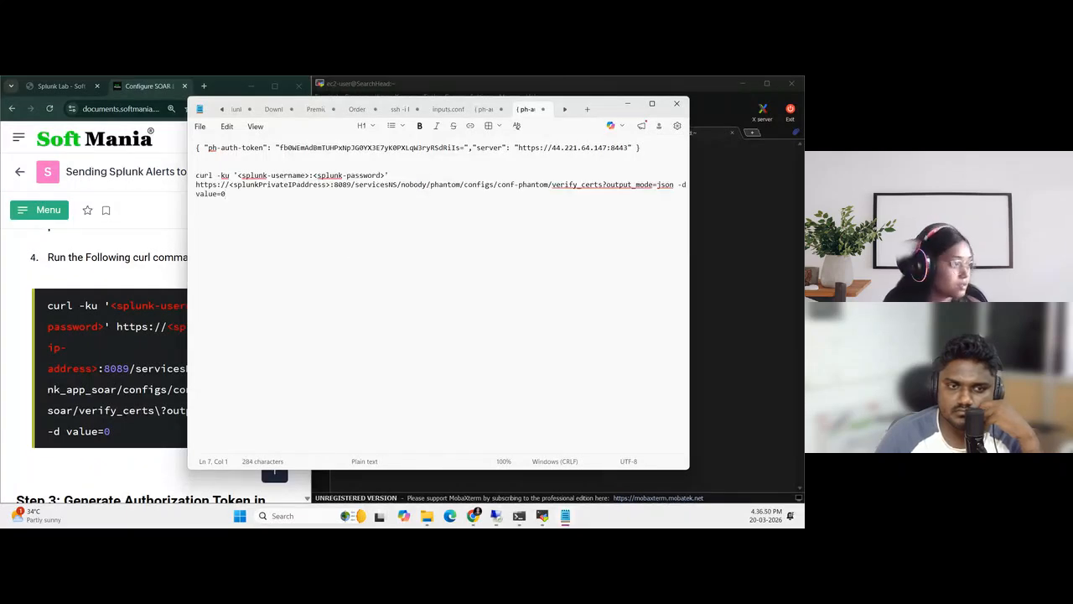
left_click(5, 352)
left_click(252, 298)
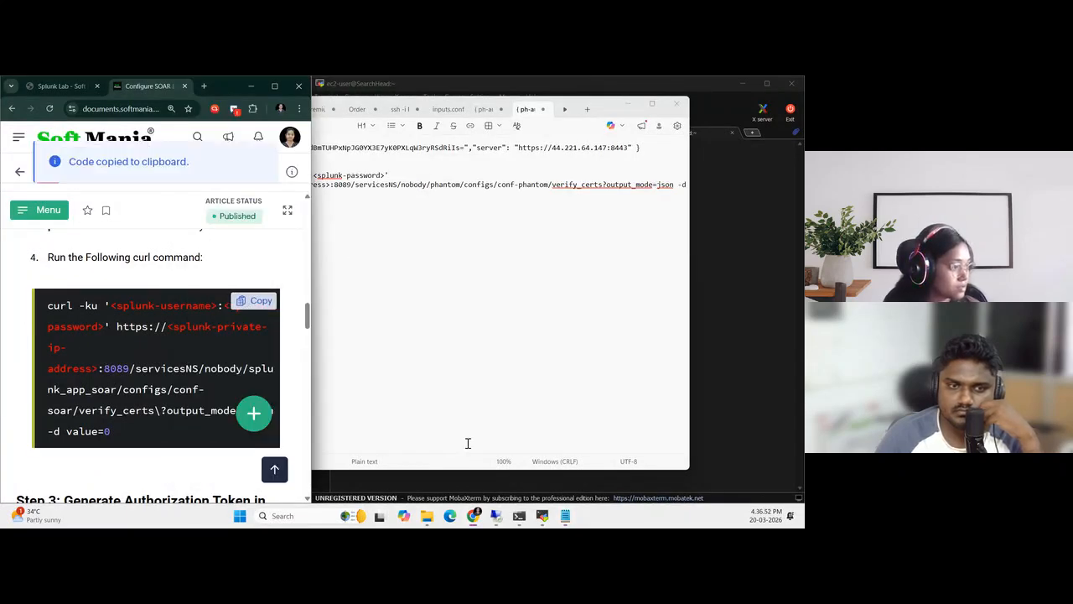
left_click(566, 515)
key("ctrl+v")
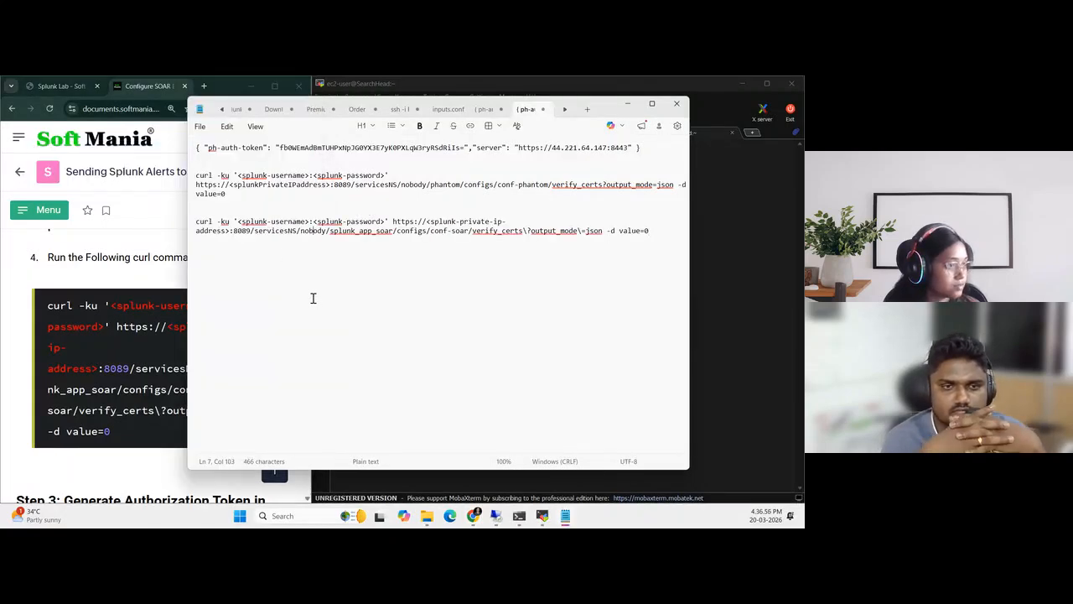
Recheck Step 2 of the guide, then replace the second curl command's private IP placeholder with the SearchHead's private IP, 172.31.79.241
left_click(20, 315)
scroll(125, 352, "up", 3)
scroll(126, 352, "up", 5)
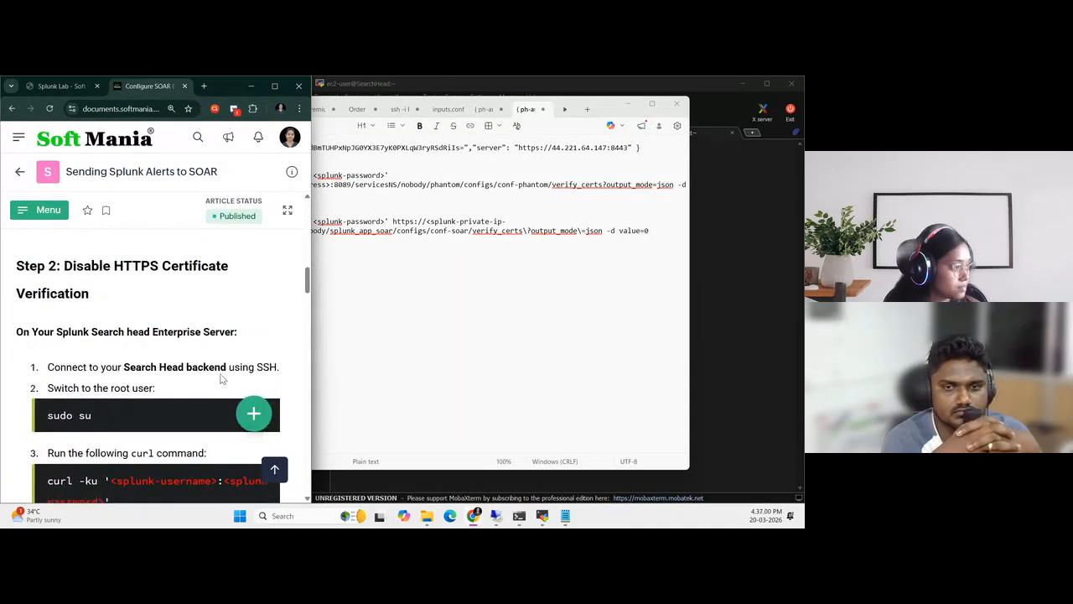
scroll(137, 363, "down", 3)
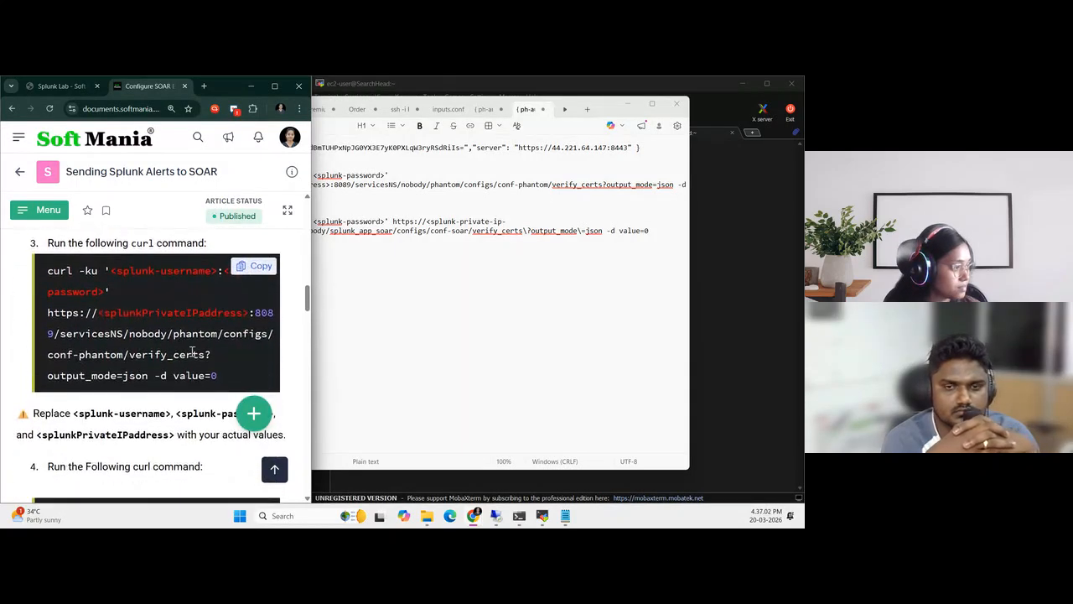
scroll(201, 351, "down", 1)
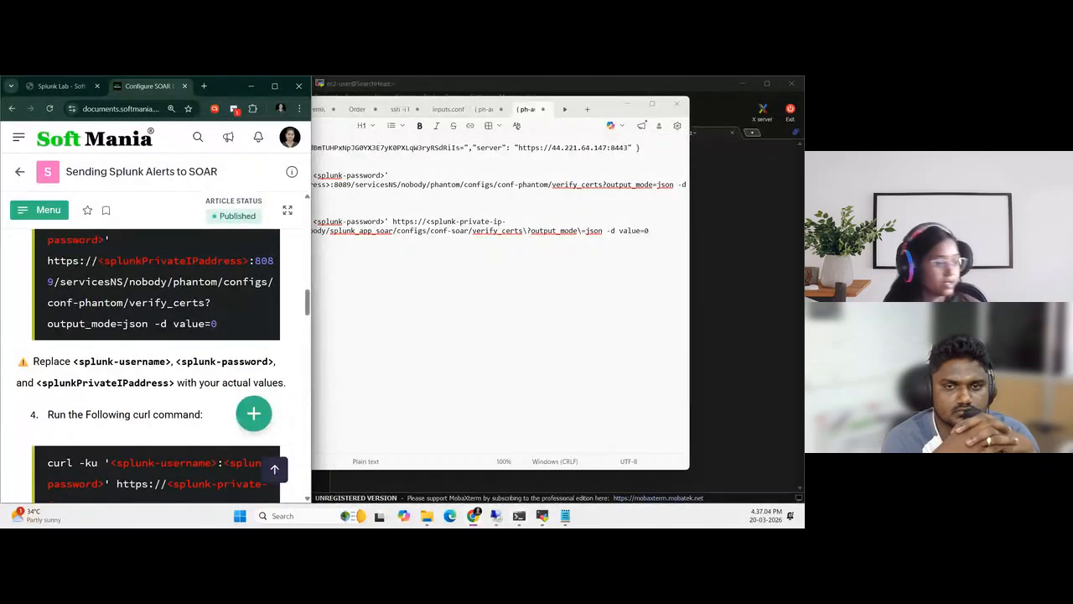
left_click(61, 85)
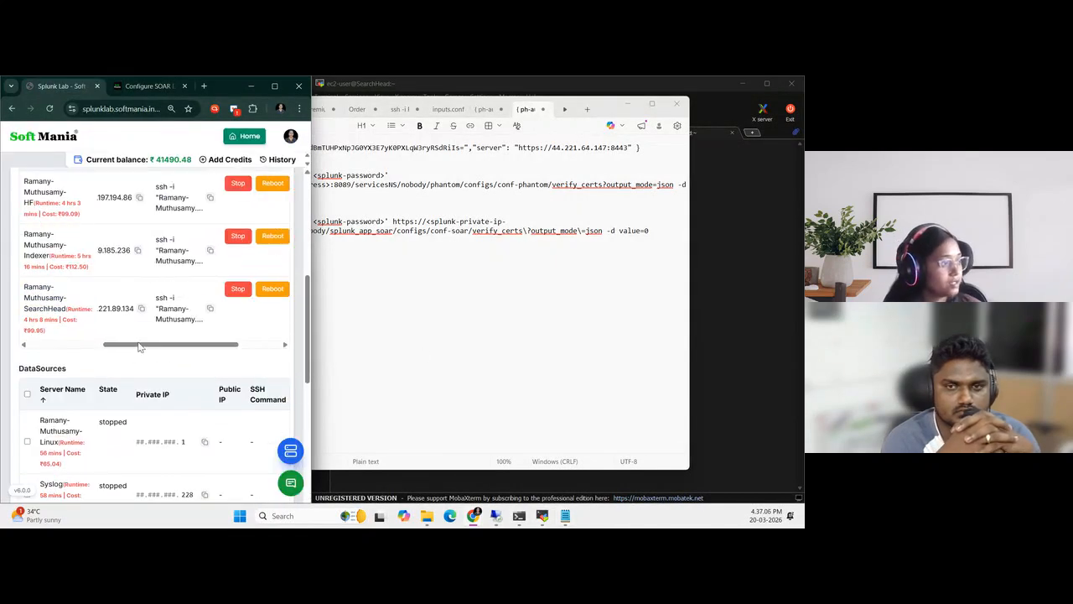
scroll(164, 348, "left", 5)
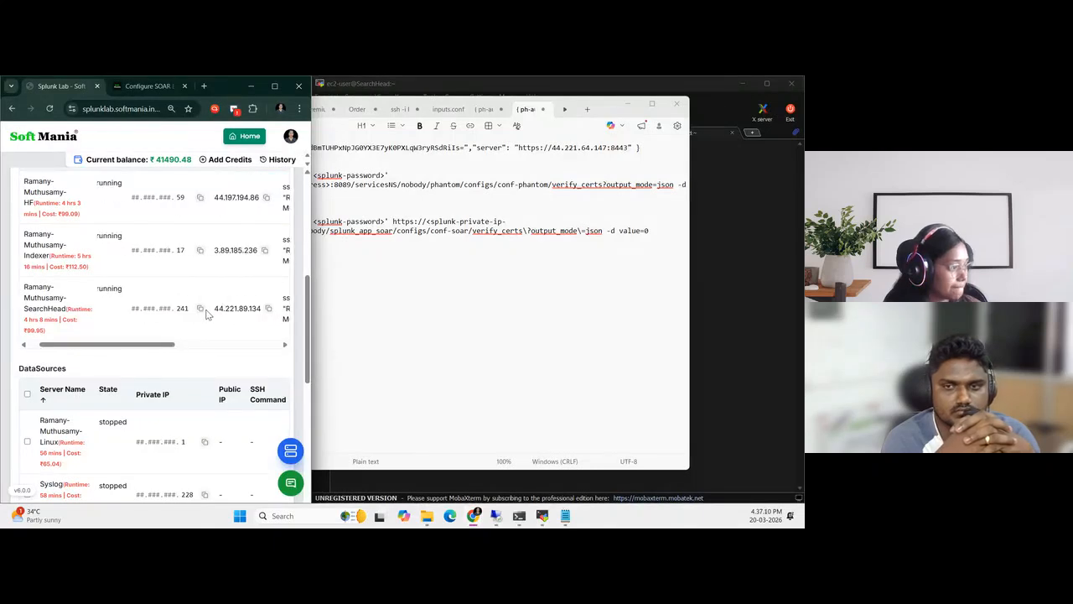
left_click(200, 309)
left_click(565, 516)
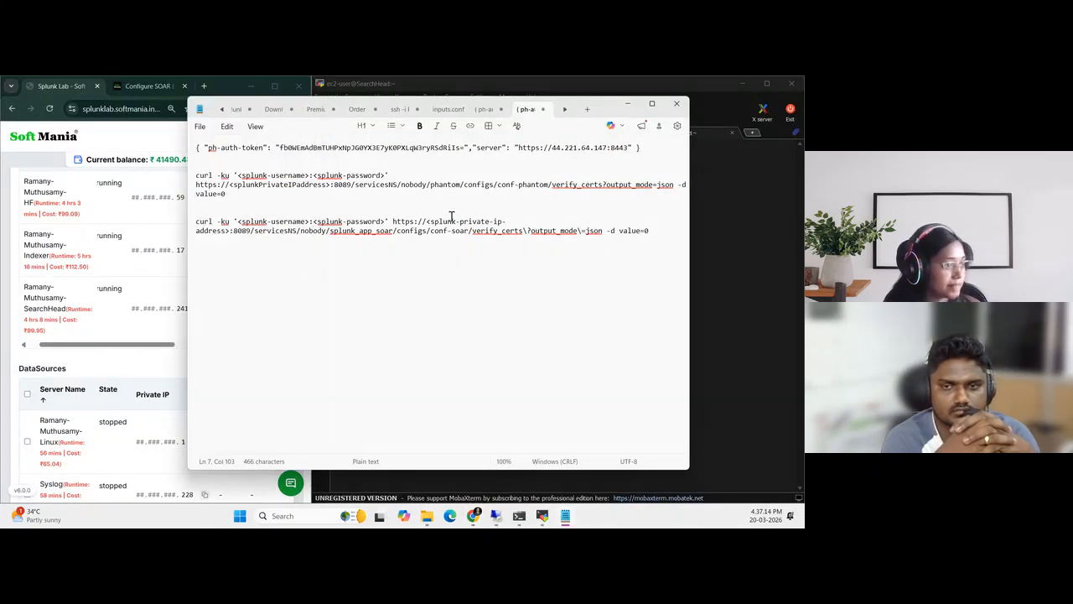
left_click_drag(429, 221, 229, 230)
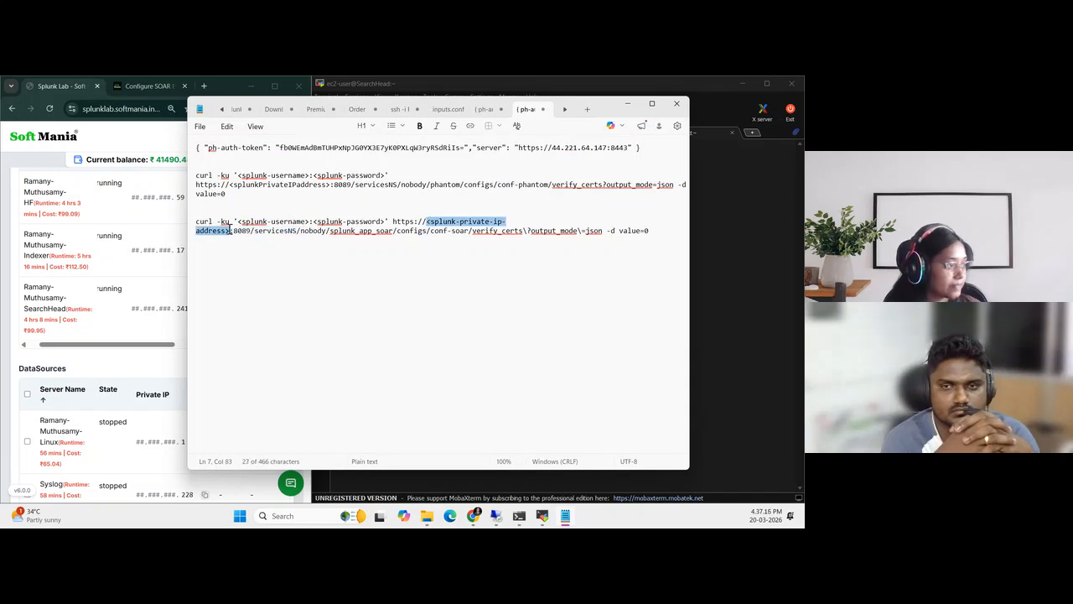
key("ctrl+v")
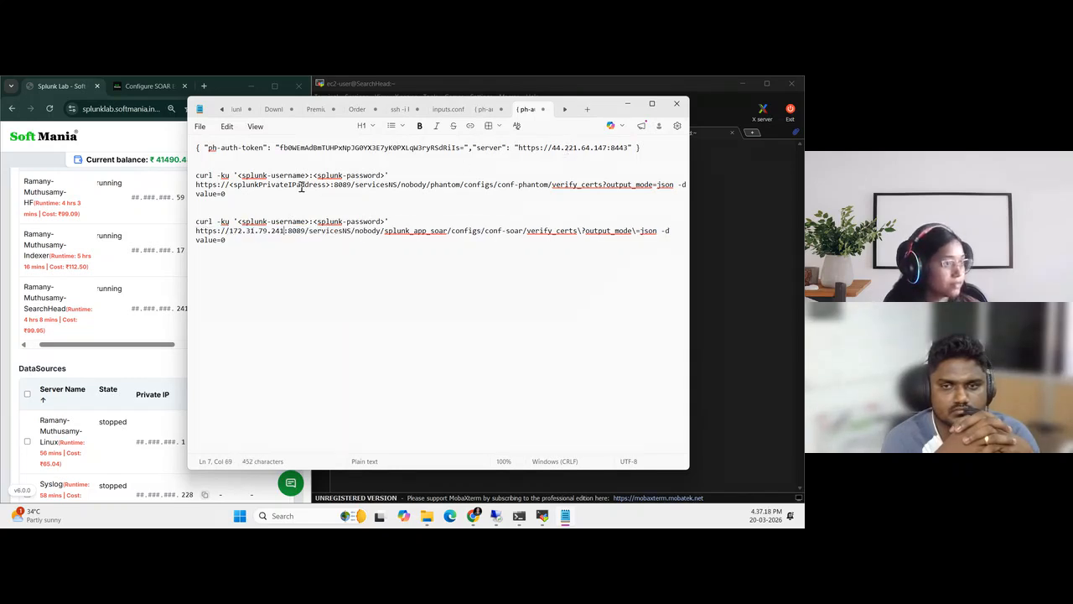
Fill in the conf-phantom curl command in Notepad with private IP 172.31.79.241, the Splunk username admin and the account password
left_click_drag(228, 185, 327, 187)
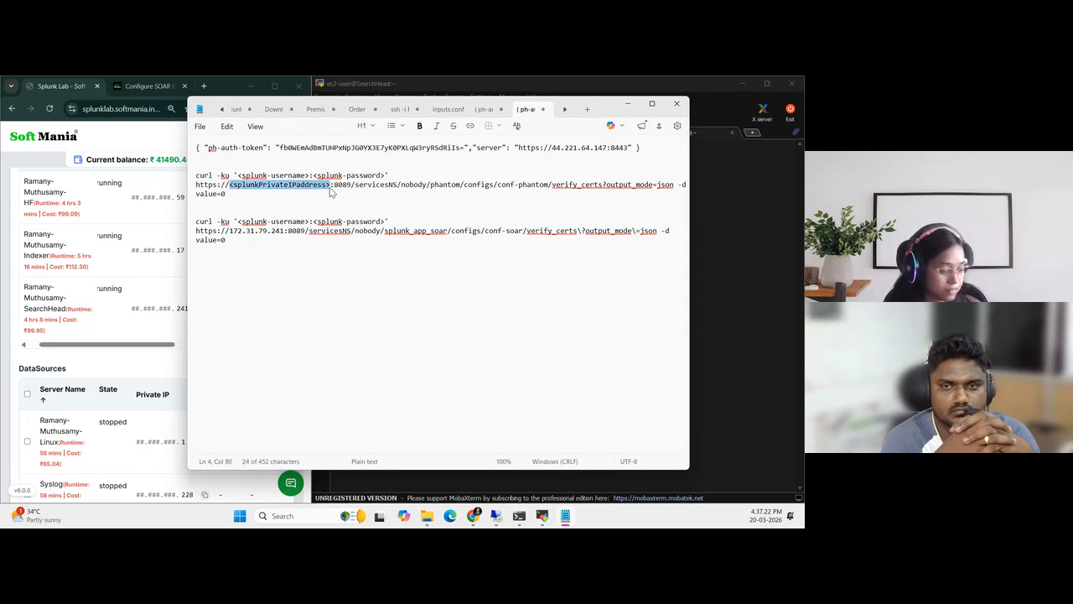
key("ctrl+v")
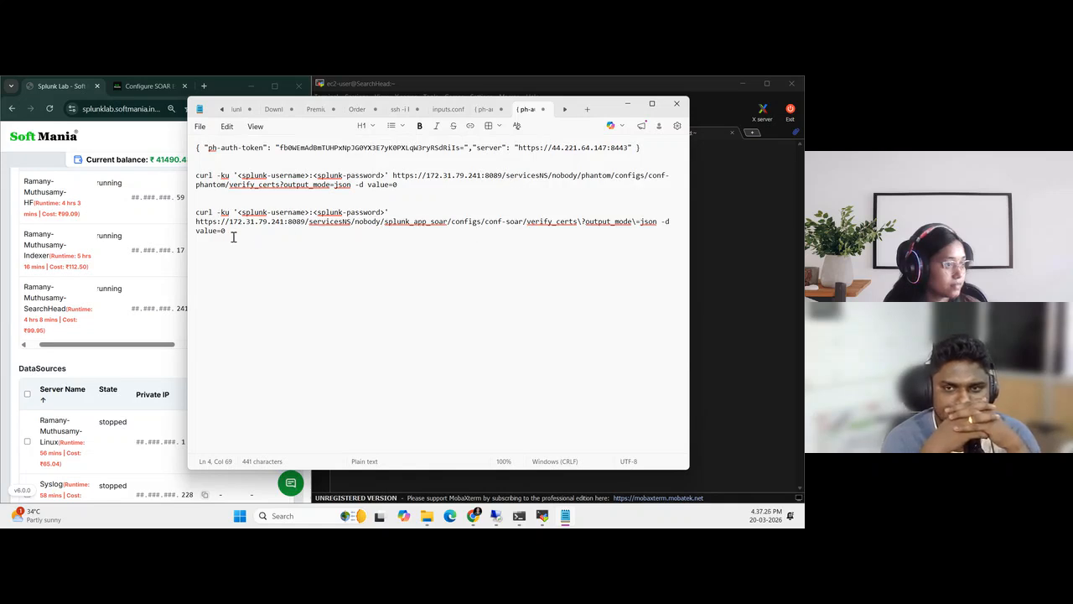
left_click_drag(239, 175, 310, 177)
type("admin")
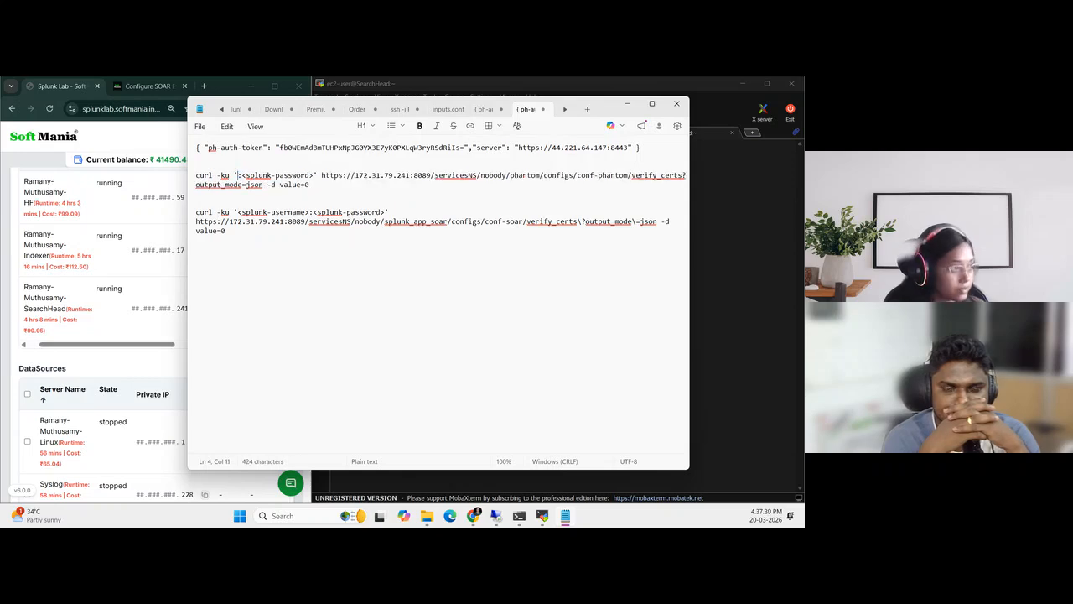
key("BackSpace")
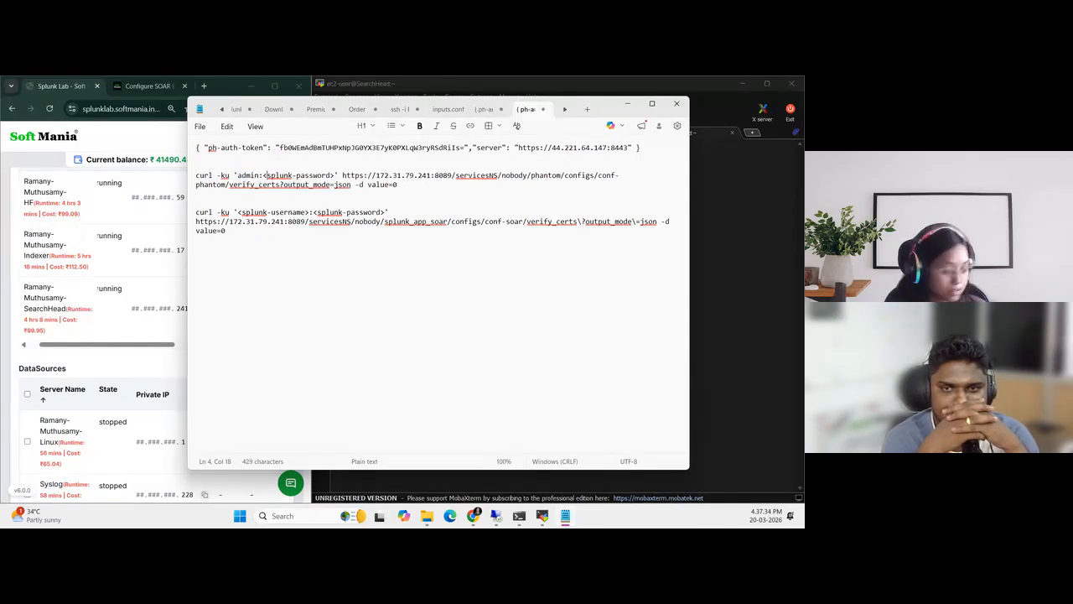
key("Delete")
key("Delete")
key("Delete")
key("Delete")
key("Delete")
key("Delete")
key("Delete")
key("Delete")
key("Delete")
key("Delete")
key("Delete")
key("Delete")
key("Delete")
key("Delete")
key("Delete")
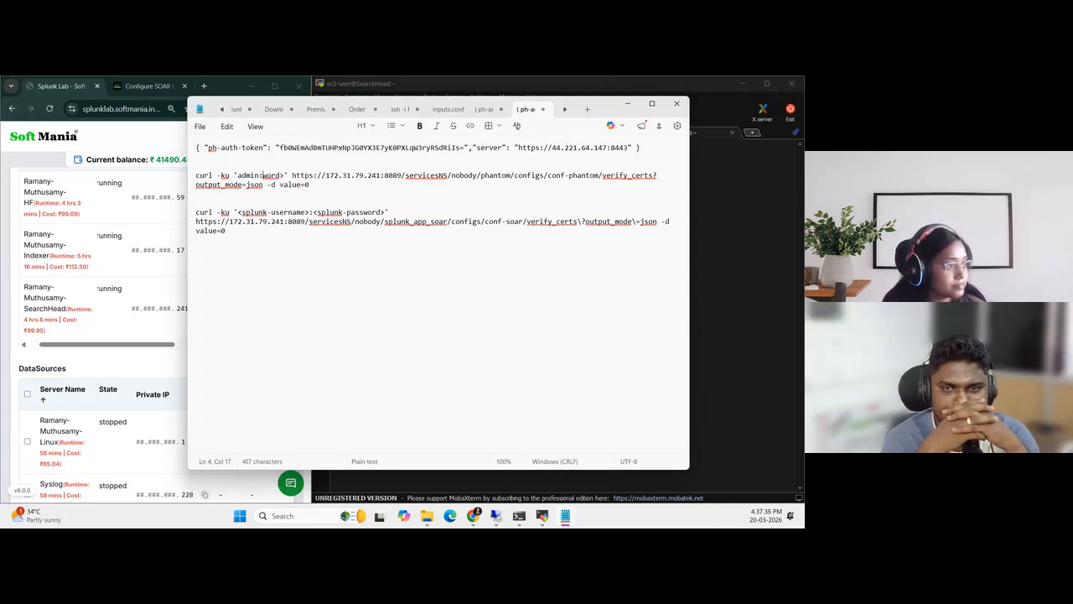
key("Delete")
key("Delete")
type("admin")
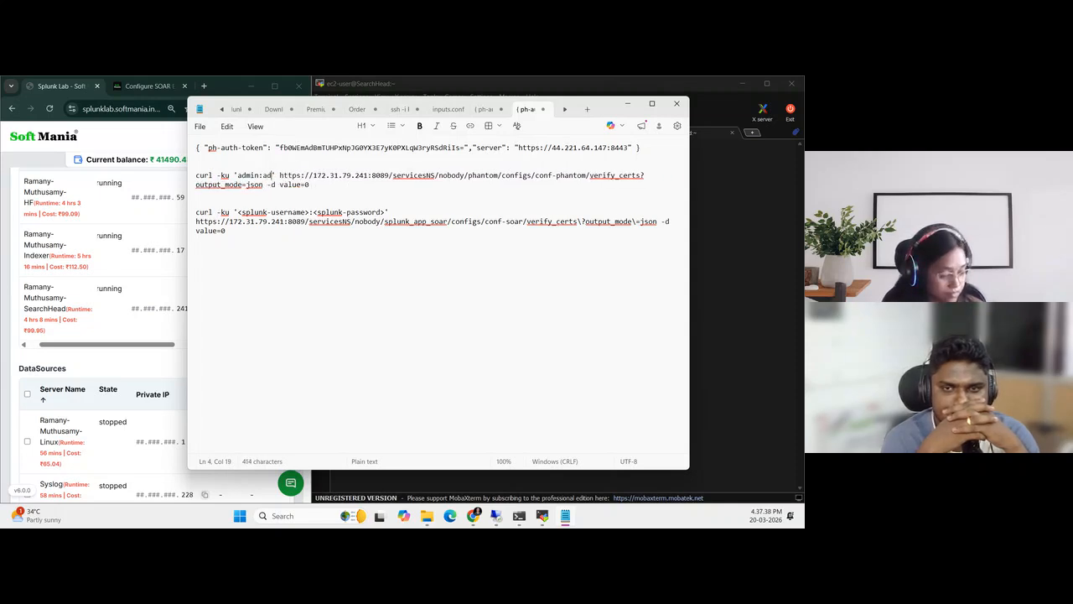
type("123")
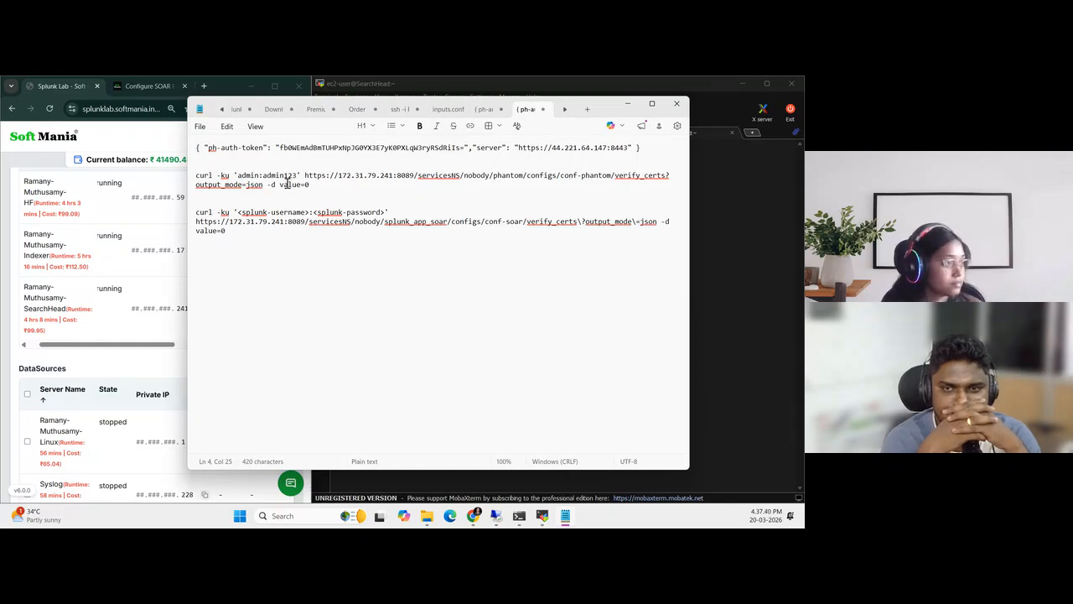
Copy the first command's username and password pair over the username and password placeholders in the splunk_app_soar curl command
left_click_drag(238, 176, 300, 176)
key("super+c")
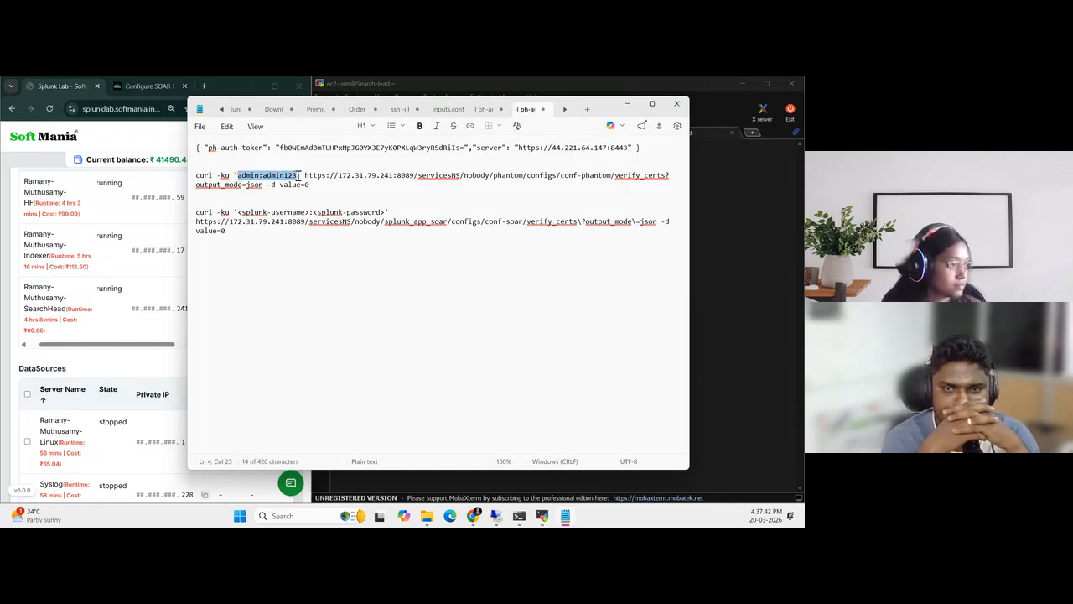
left_click_drag(238, 212, 386, 212)
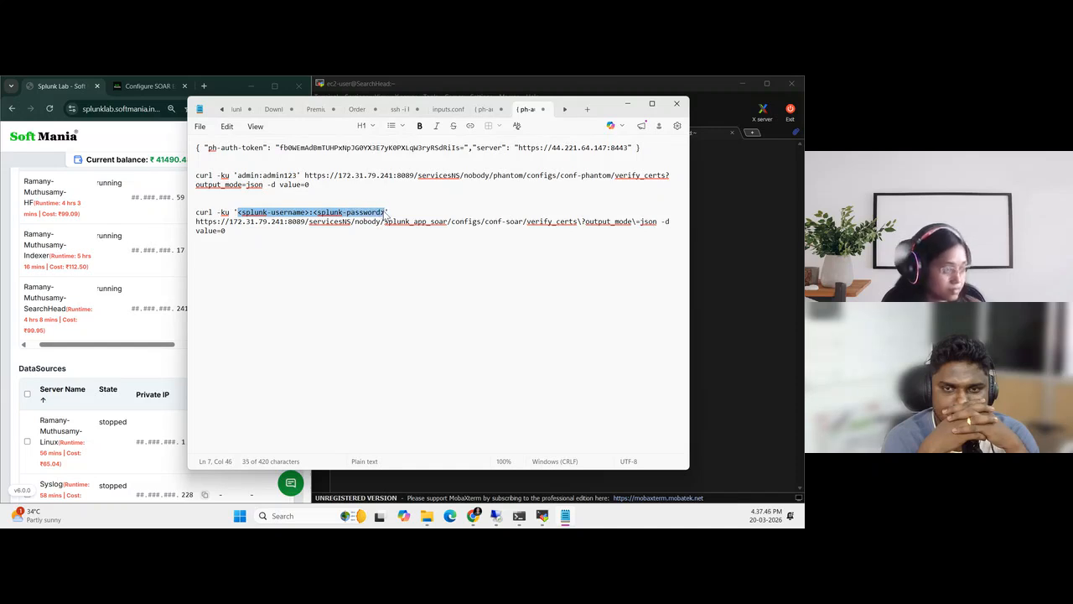
key("super+v")
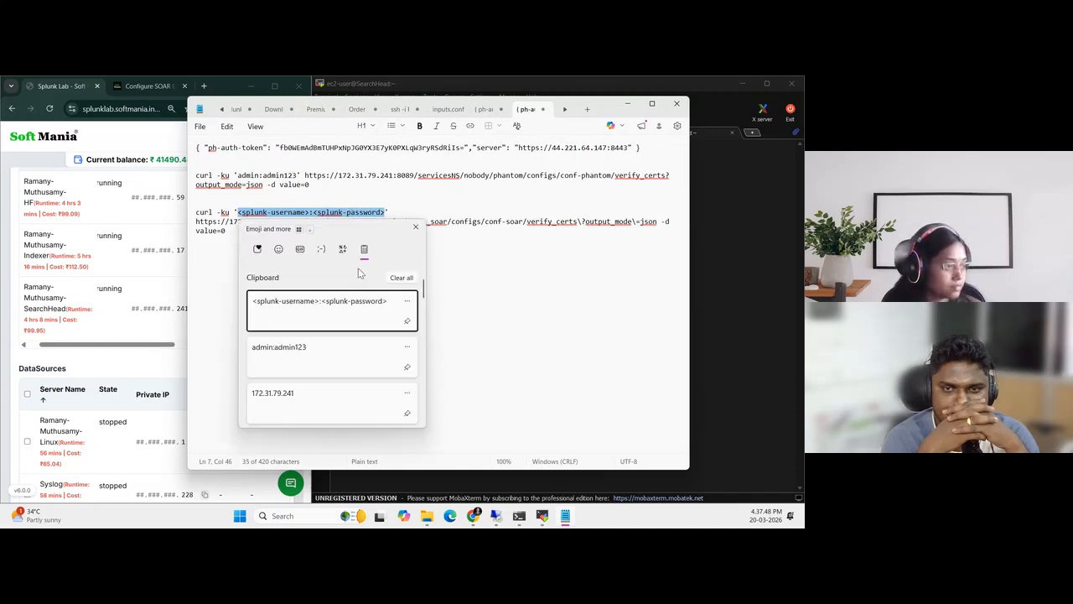
left_click(316, 356)
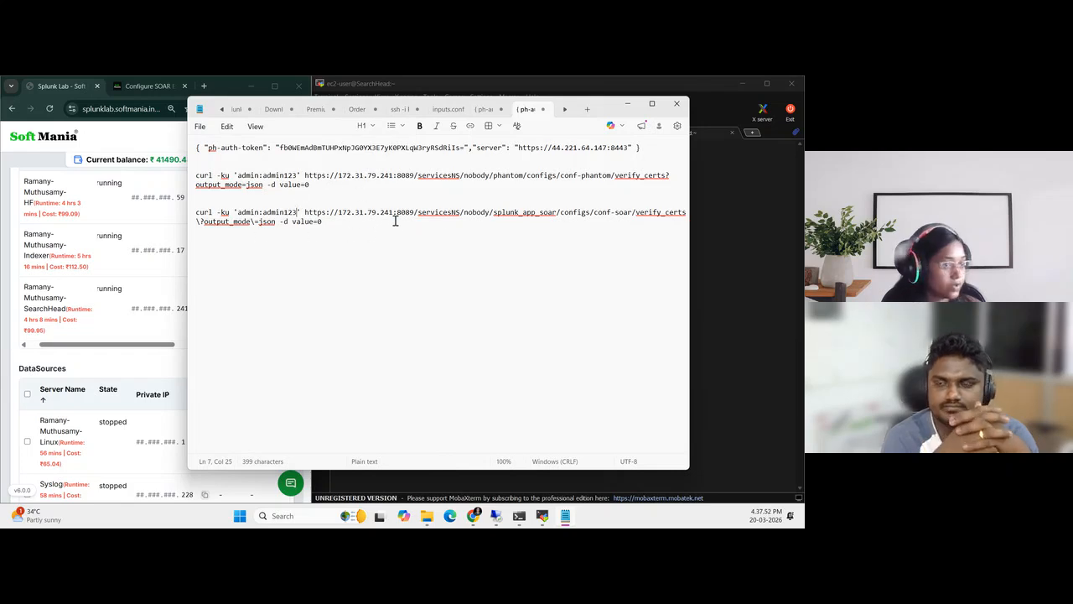
Copy the completed conf-phantom curl command, place Notepad beside the terminal, and run the command on the Search Head as root via sudo su
left_click_drag(327, 192, 184, 176)
key("super+c")
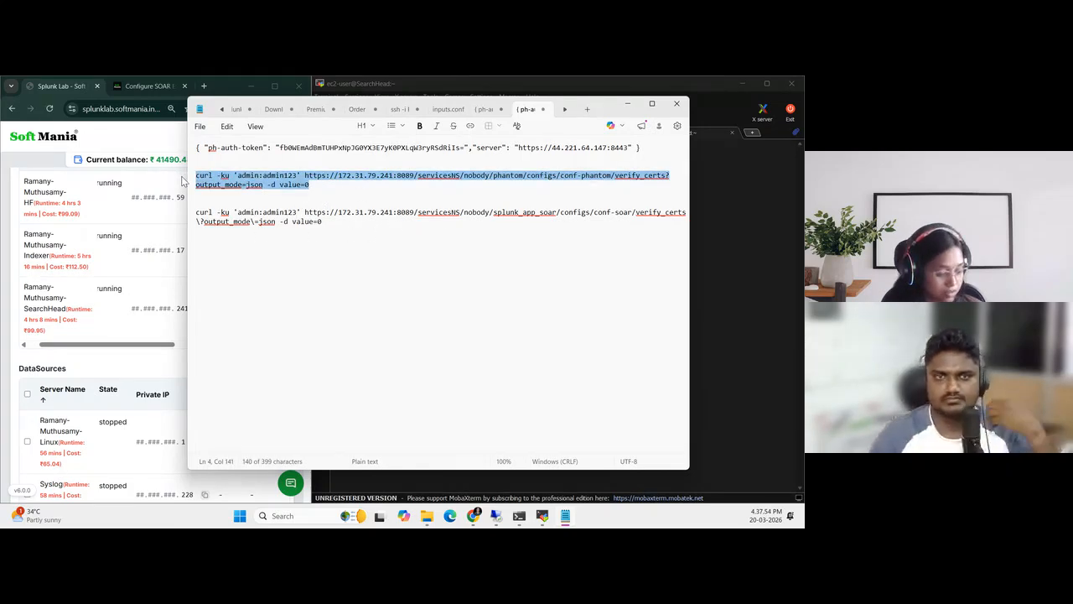
key("super+Left")
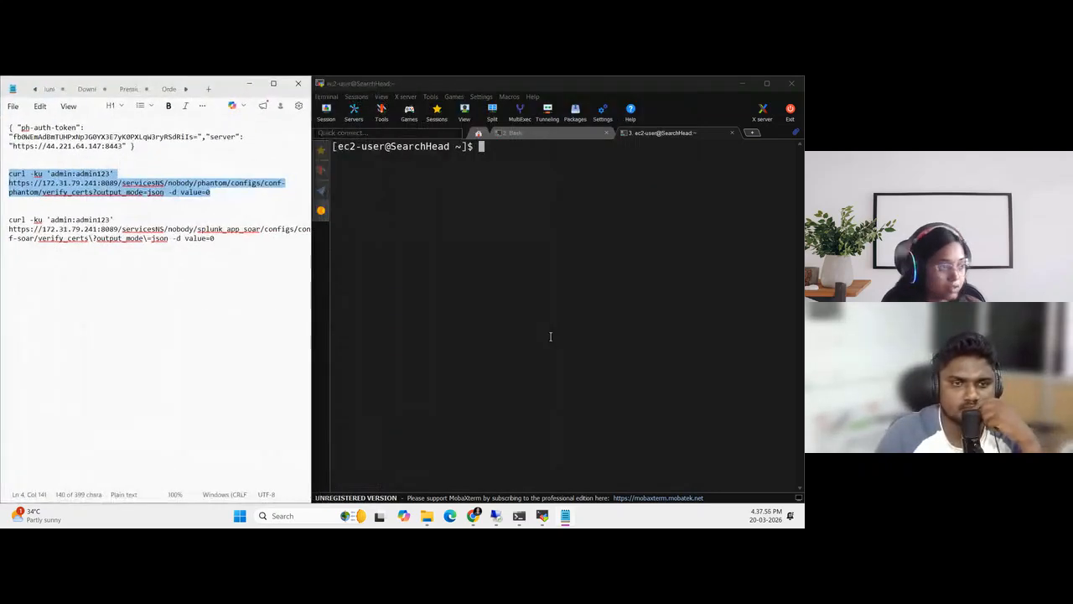
left_click(521, 158)
type("sudo su")
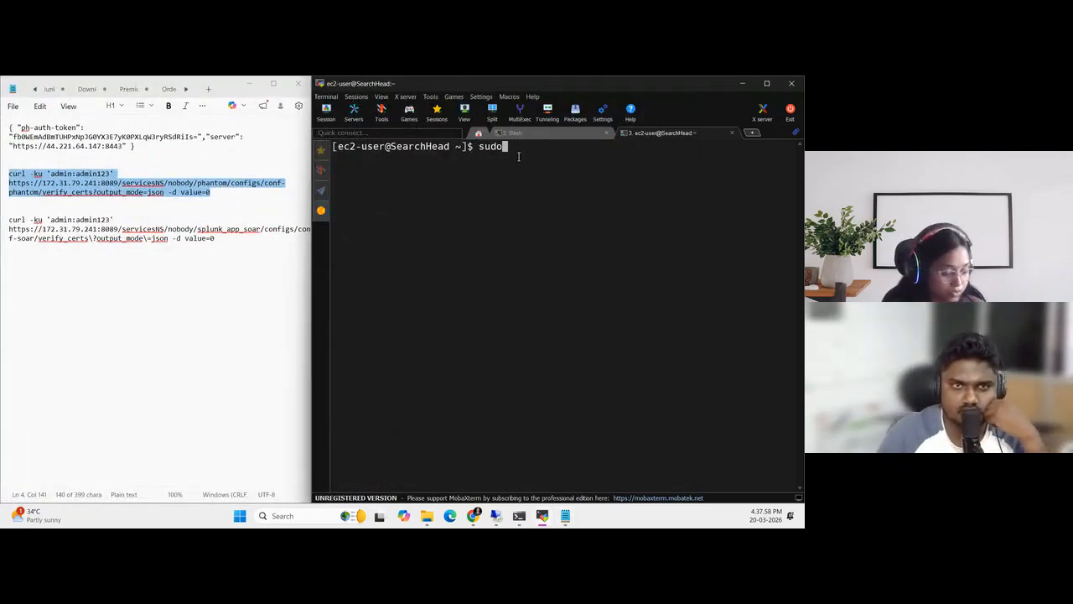
key("Return")
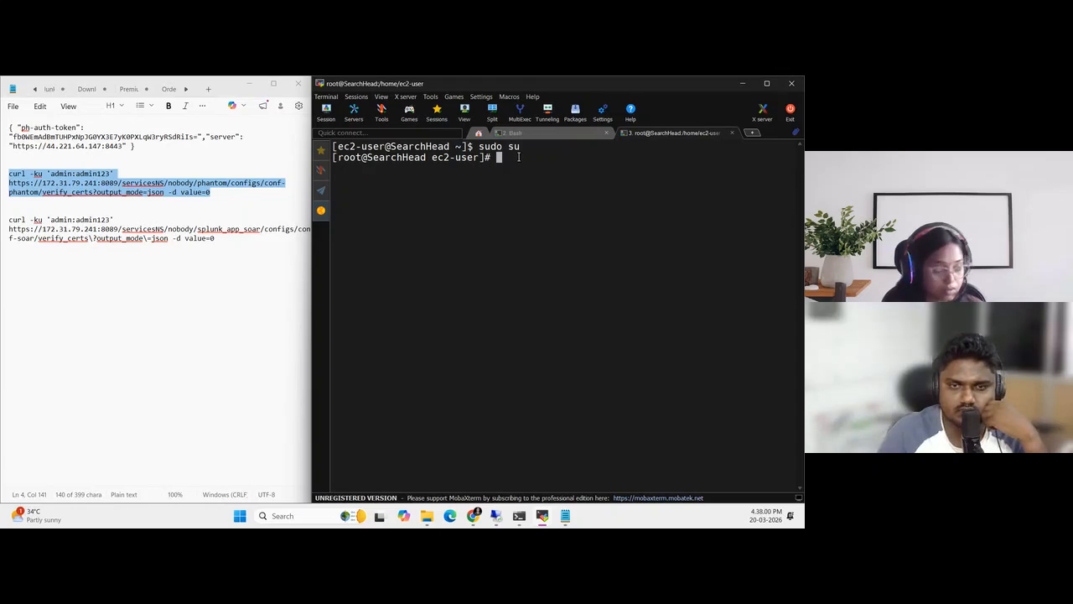
right_click(518, 157)
key("Return")
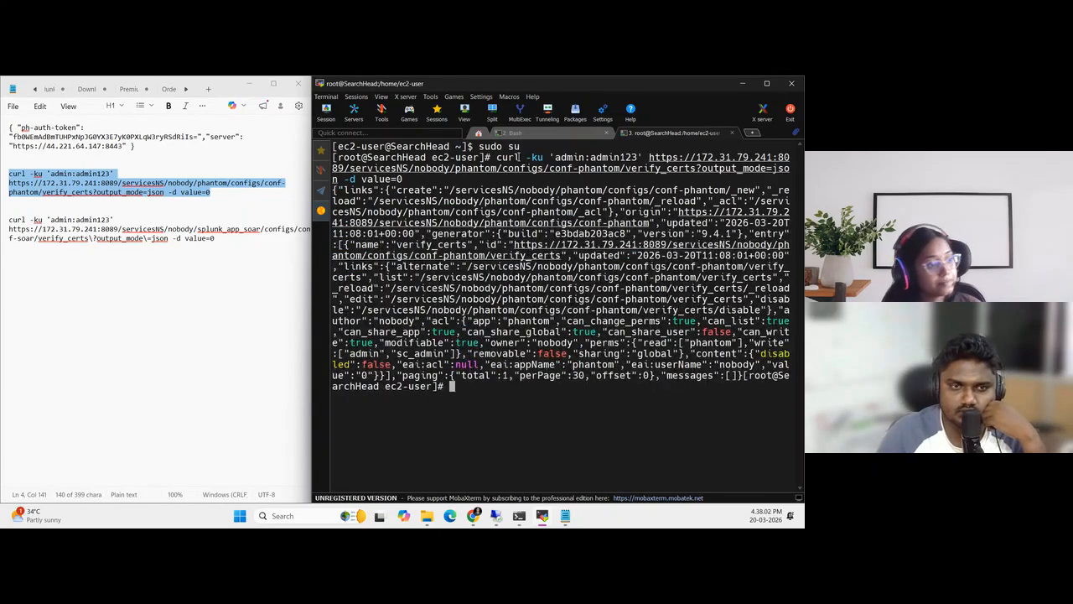
Try to run the splunk_app_soar verify_certs curl command from Notepad in the Search Head's root shell
left_click_drag(11, 220, 229, 244)
key("super+c")
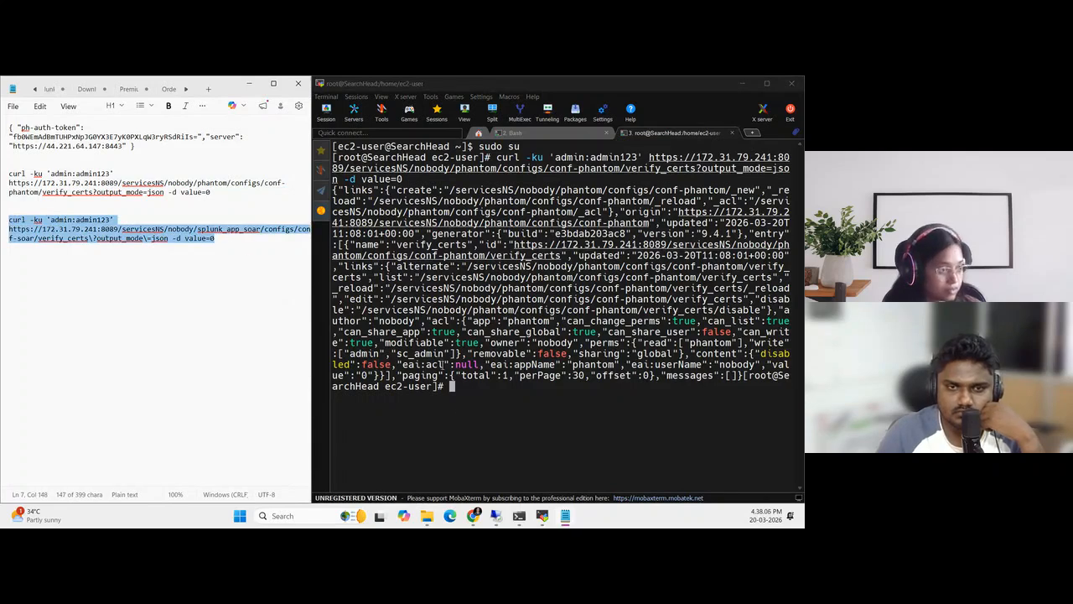
left_click(458, 394)
right_click(458, 394)
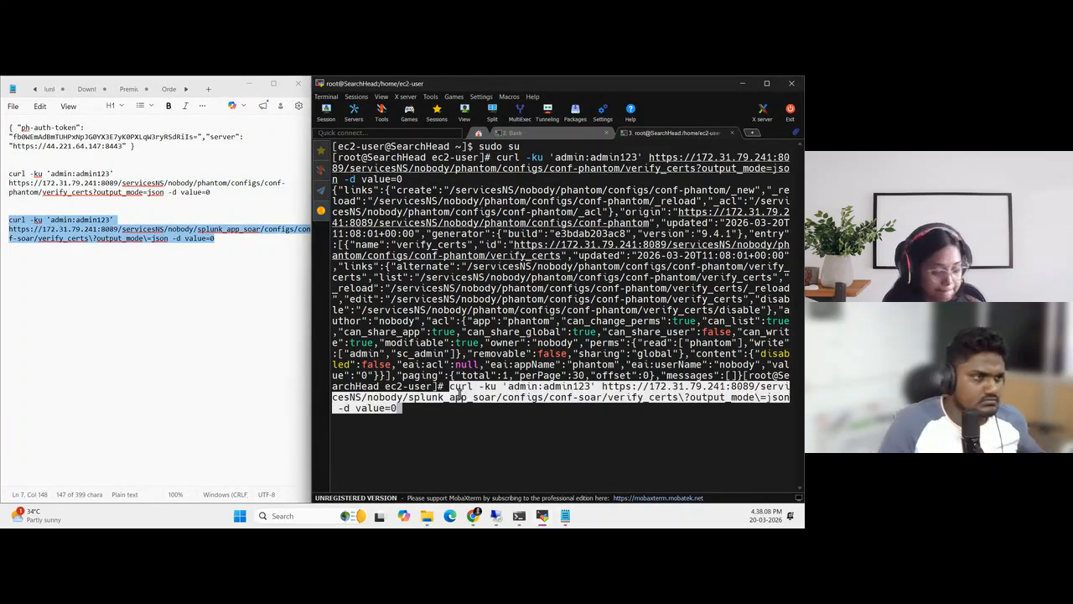
key("Return")
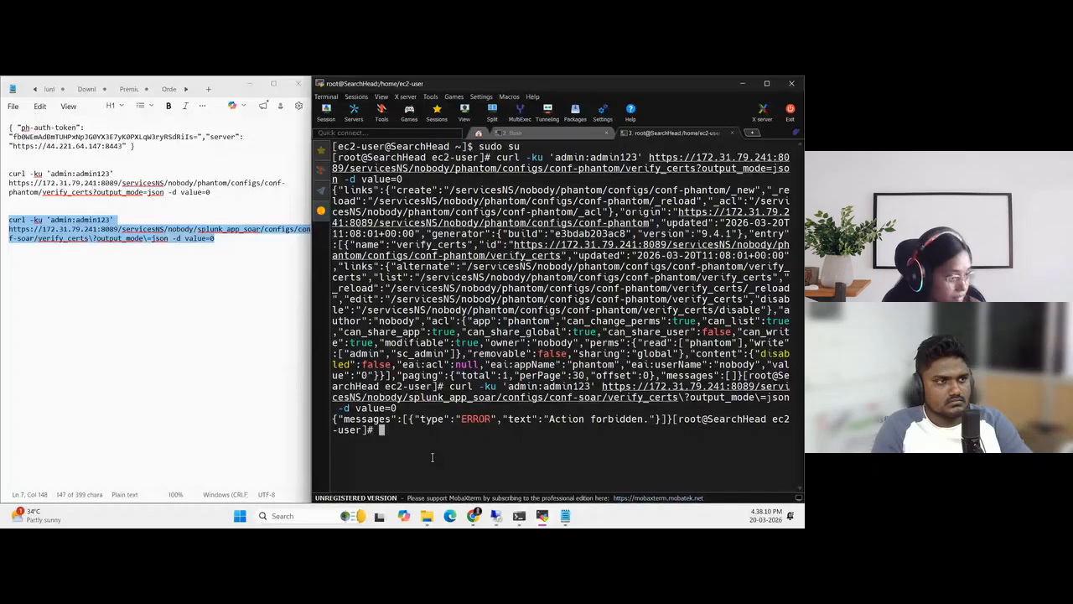
Recopy the whole splunk_app_soar curl command, maximize the terminal window and try running the command again
left_click(173, 259)
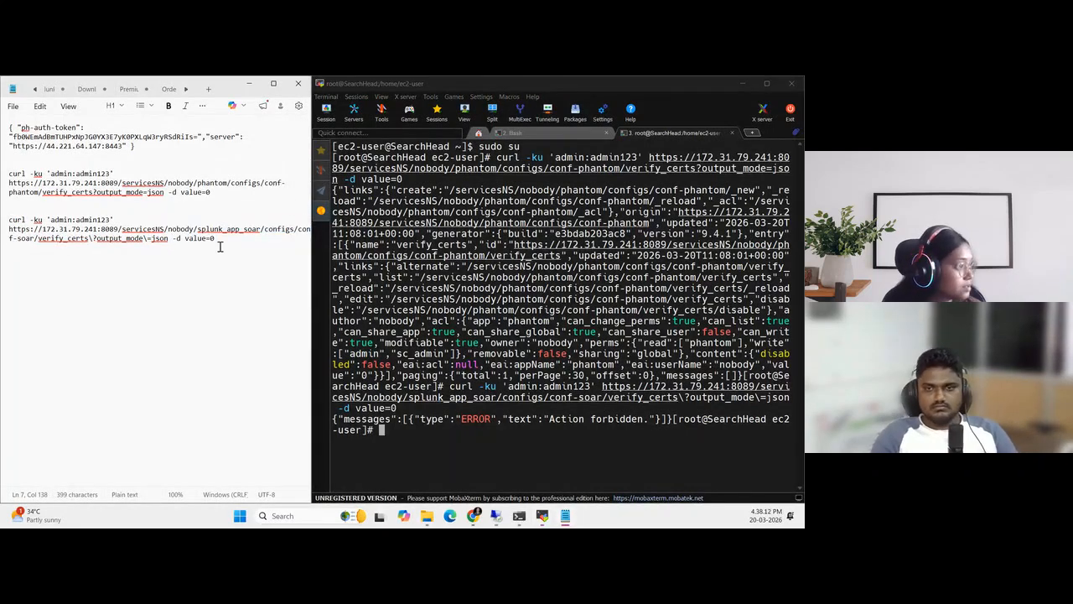
left_click_drag(218, 240, 2, 220)
key("super+c")
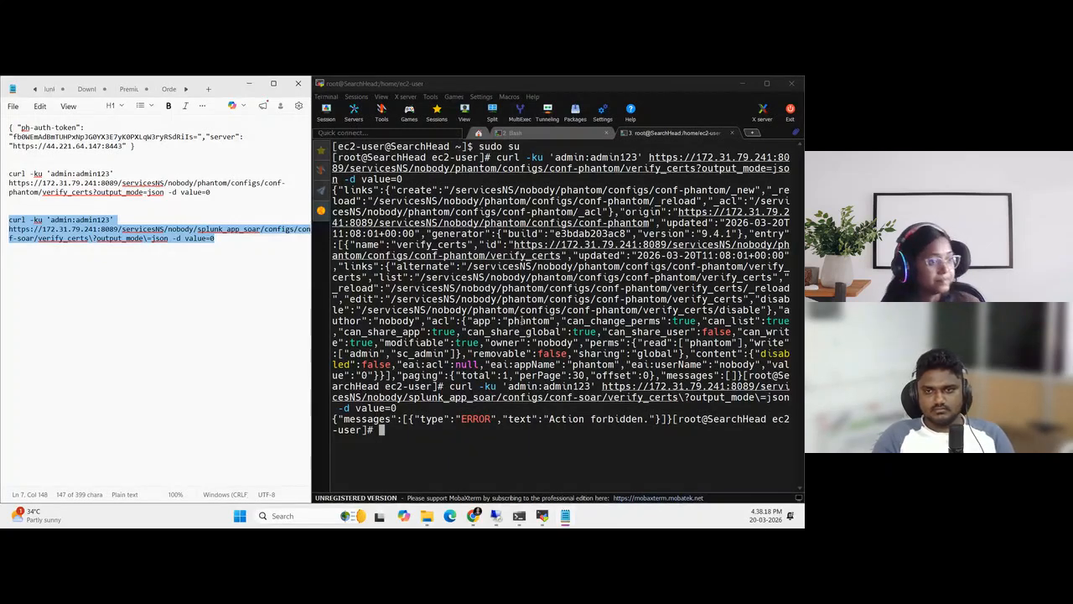
left_click(763, 77)
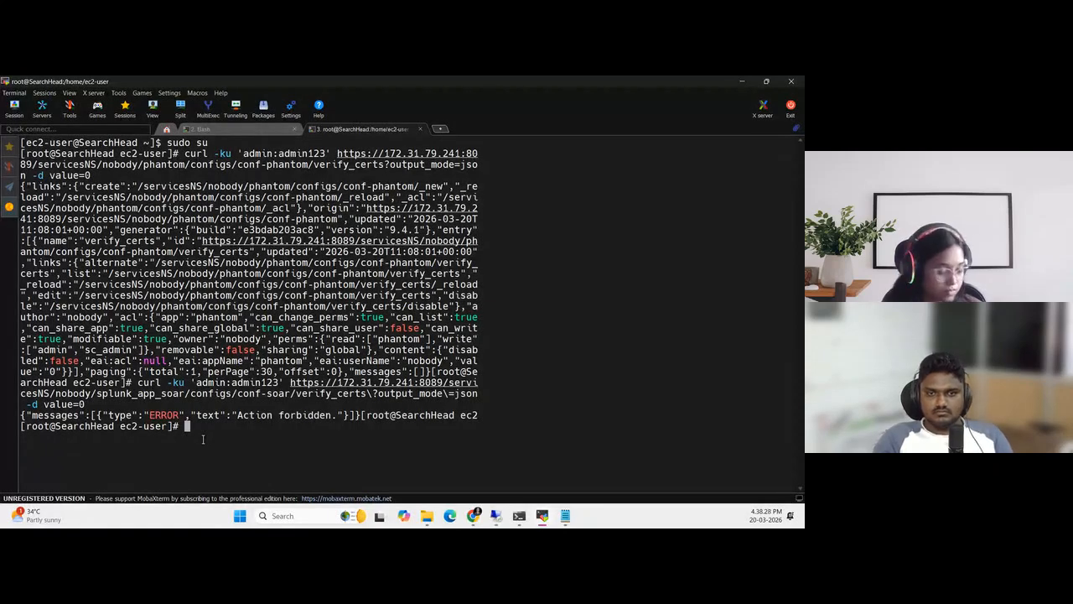
right_click(202, 439)
key("Return")
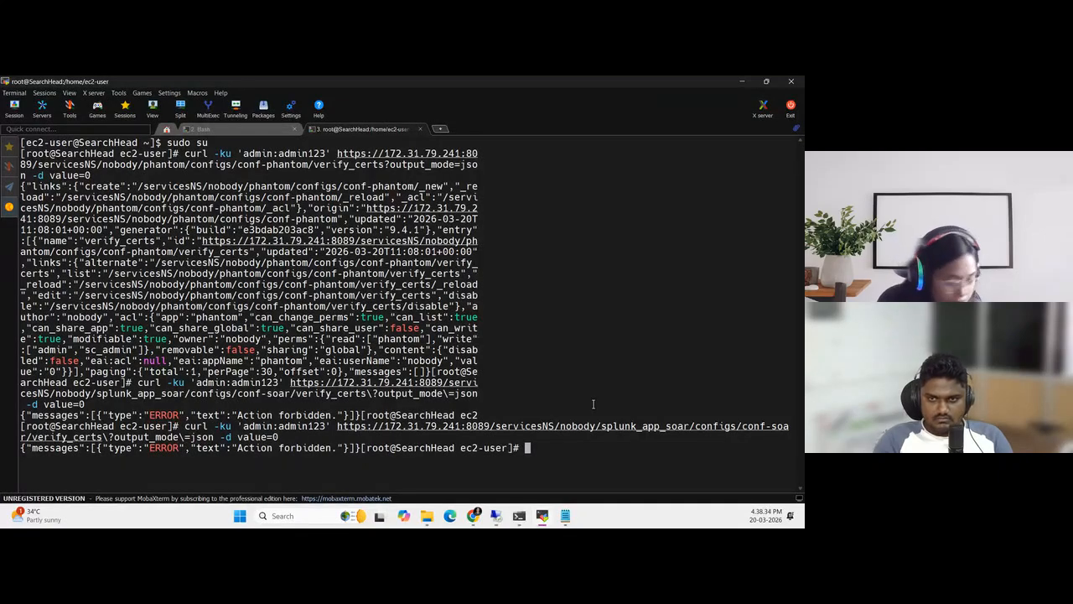
Maximize Notepad, remove the backslash before ?output_mode in the splunk_app_soar curl command, and retry the command in the Search Head terminal
key("super+Down")
left_click(166, 257)
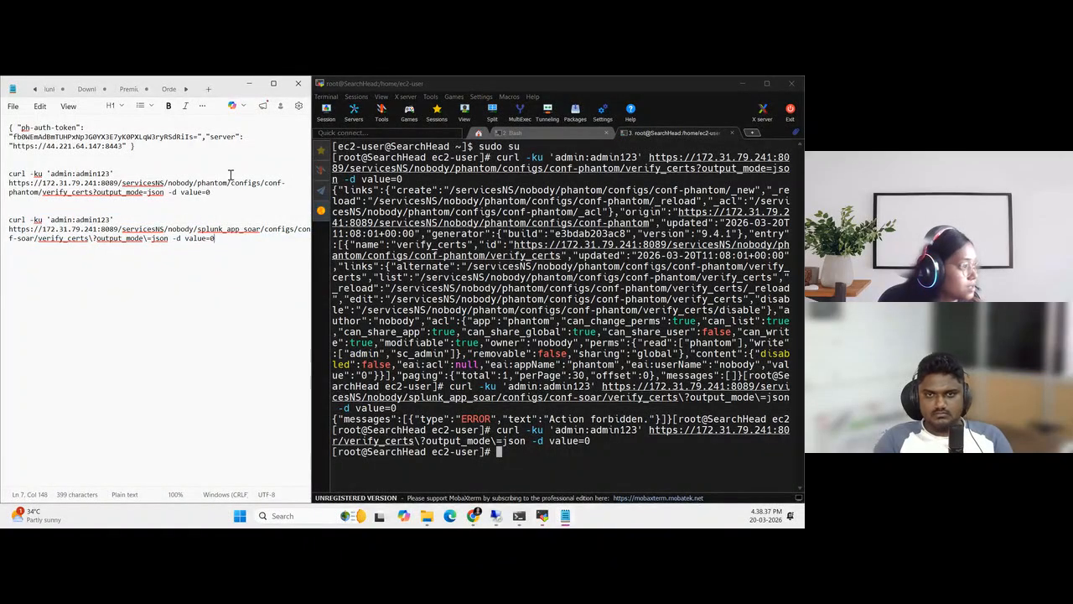
left_click(272, 84)
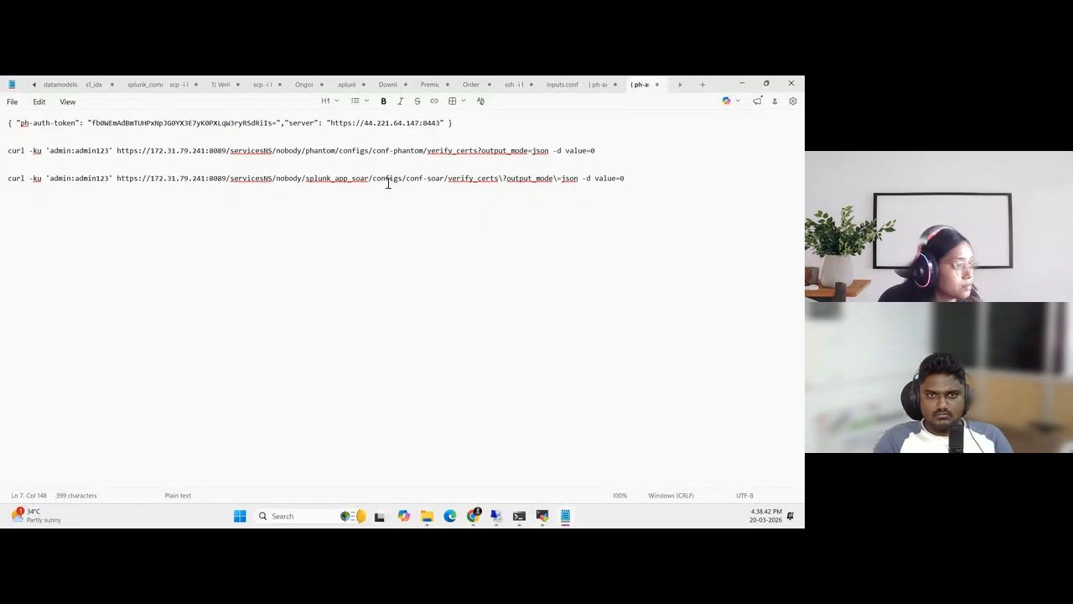
left_click(501, 178)
key("BackSpace")
type("?")
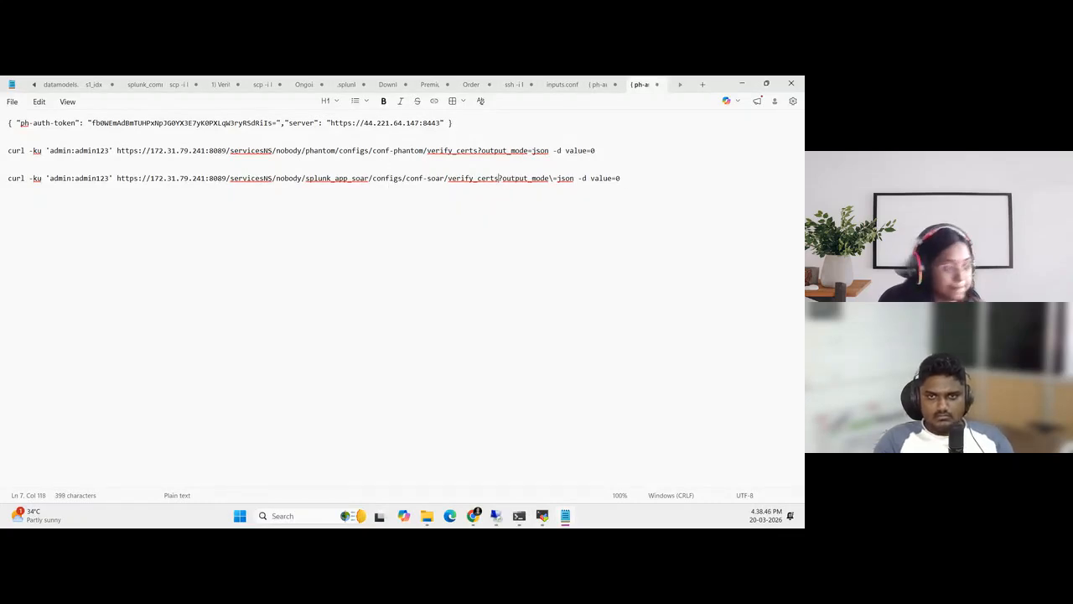
left_click_drag(640, 179, 2, 191)
key("super+c")
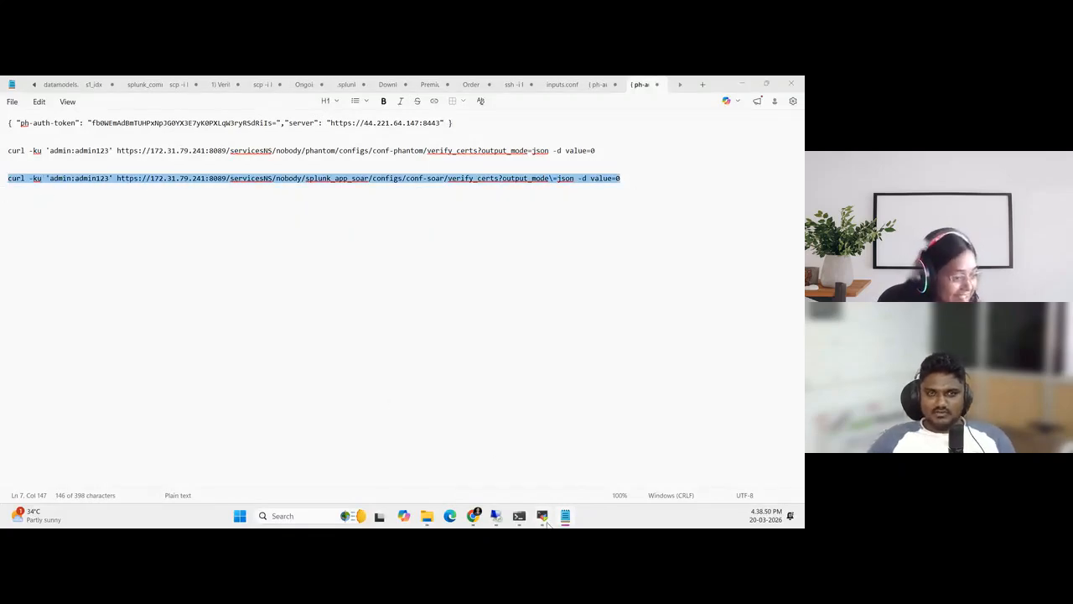
left_click(542, 515)
right_click(518, 457)
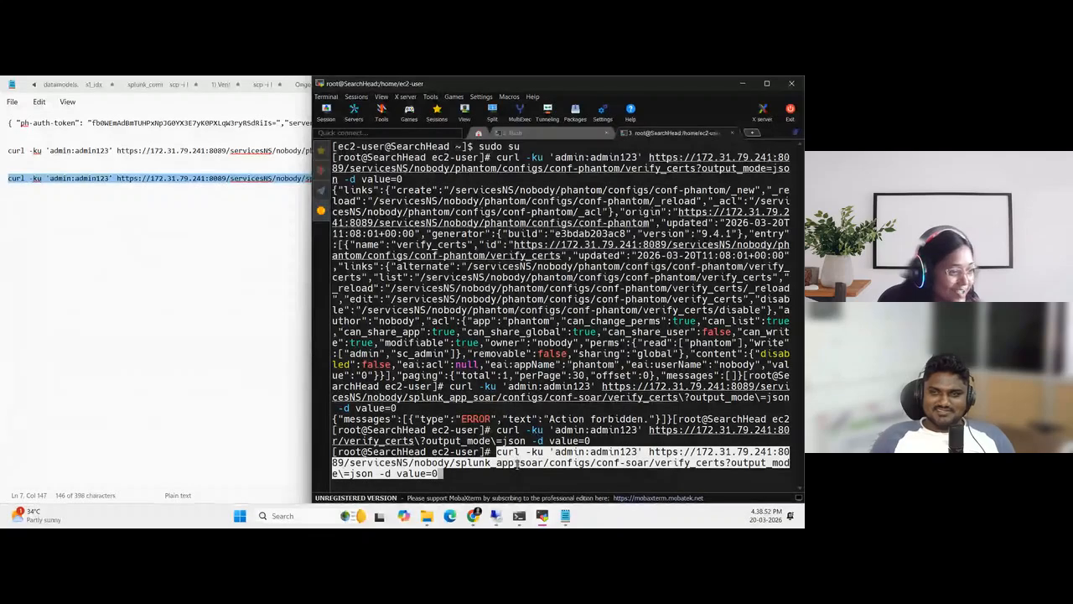
key("Return")
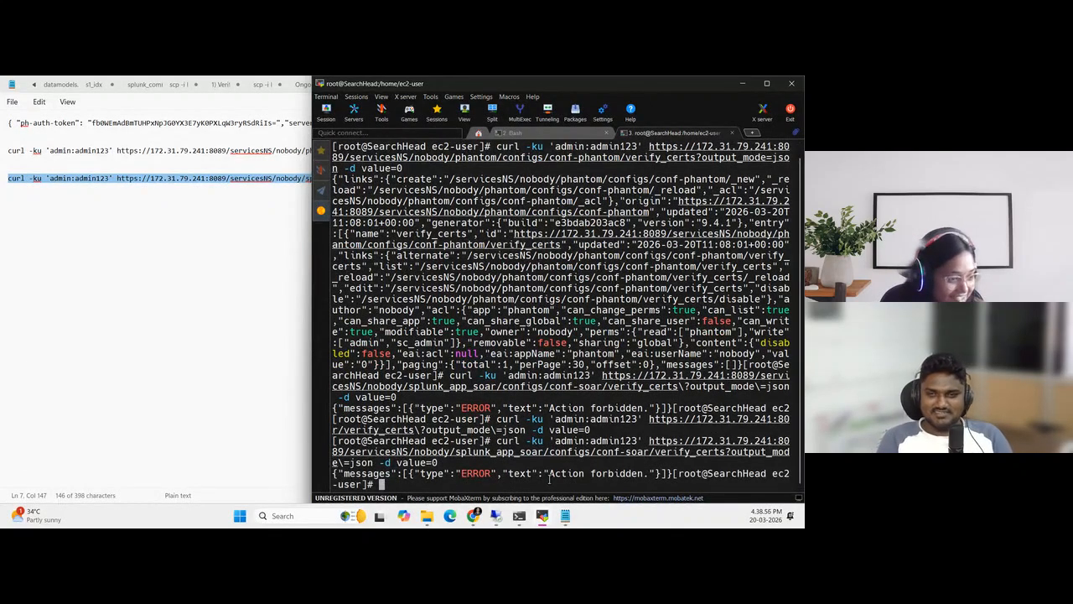
Remove the backslash before =json in the splunk_app_soar curl command, retry it in the Search Head terminal, and return to Notepad
left_click(173, 327)
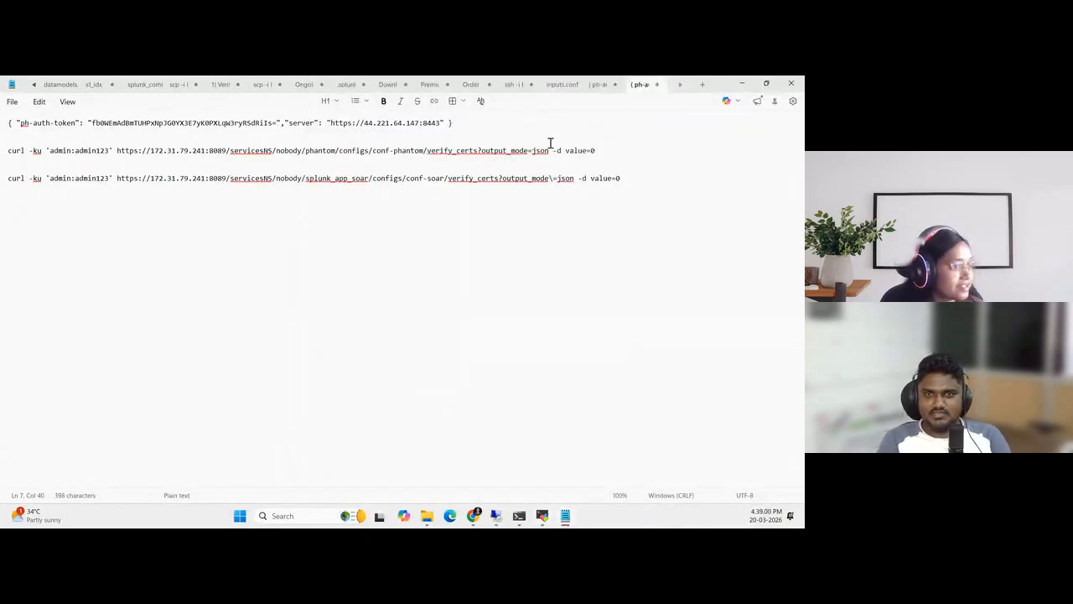
left_click(553, 178)
key("BackSpace")
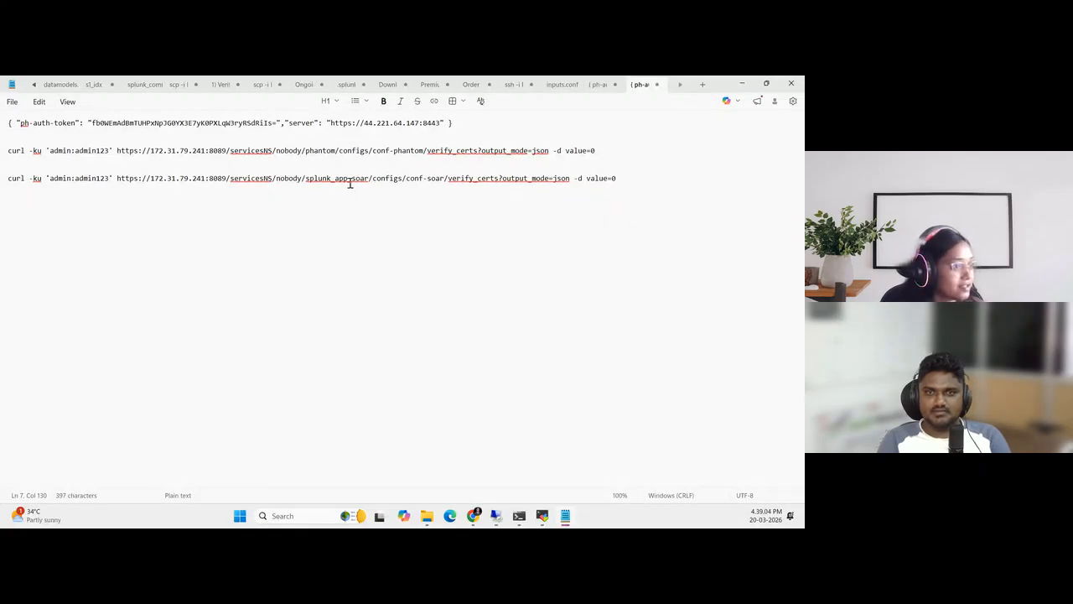
left_click_drag(7, 177, 774, 191)
key("super+c")
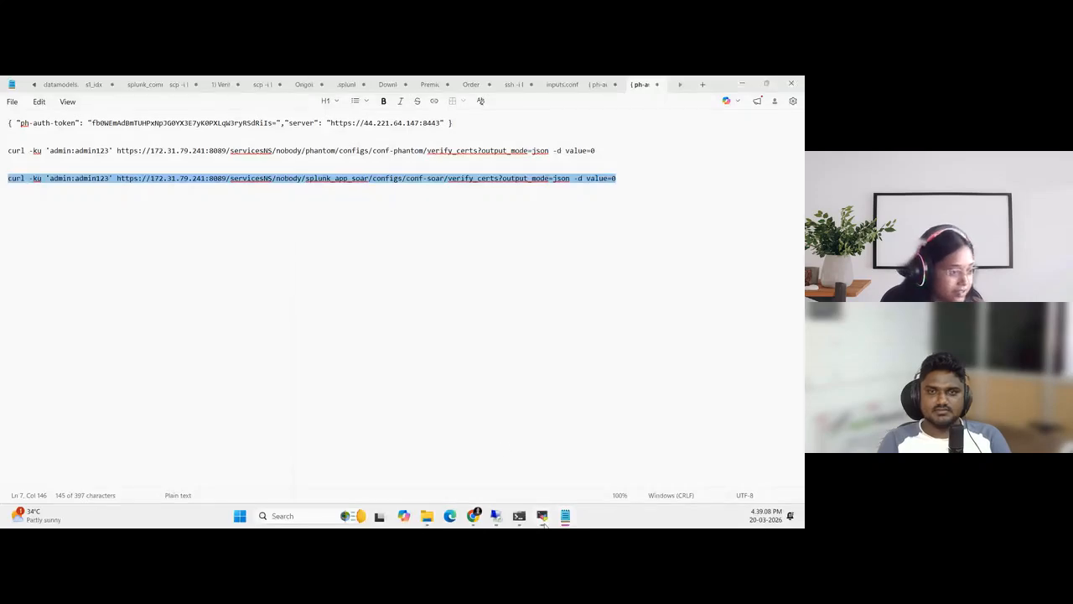
left_click(543, 515)
right_click(449, 489)
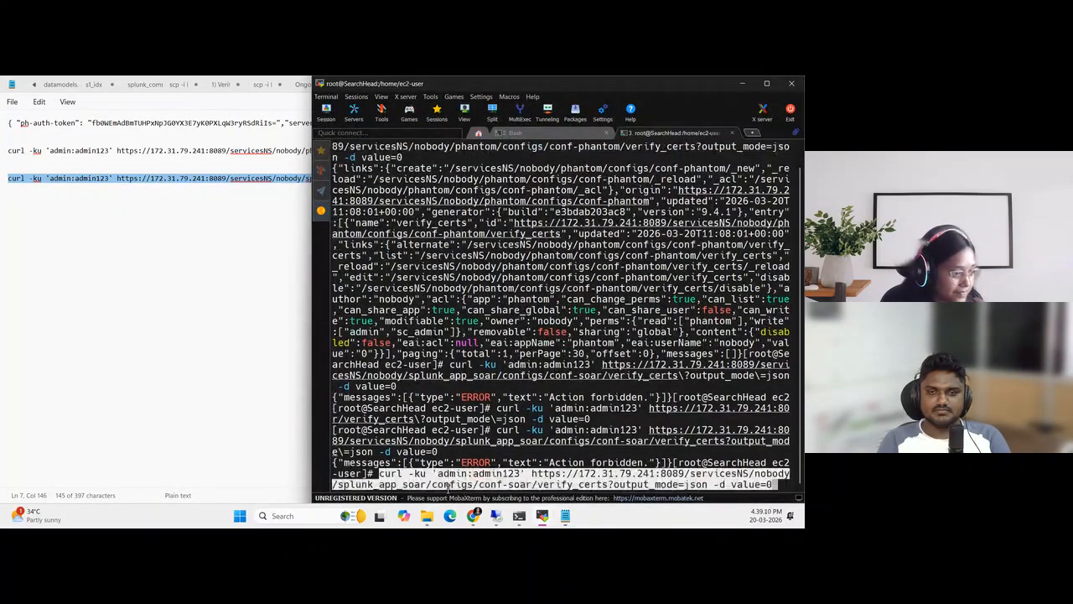
key("Return")
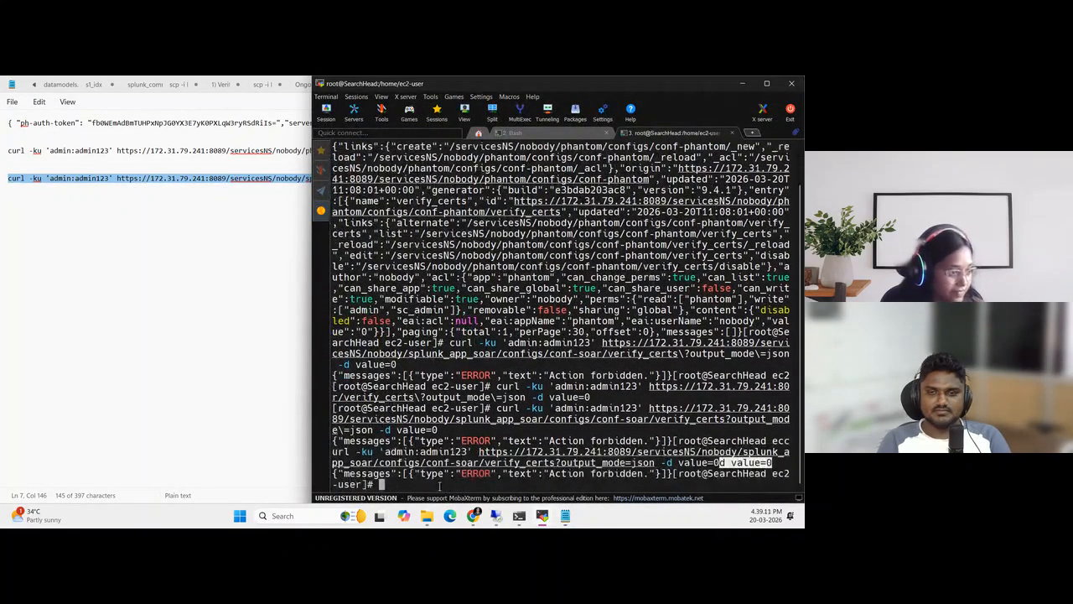
left_click(144, 284)
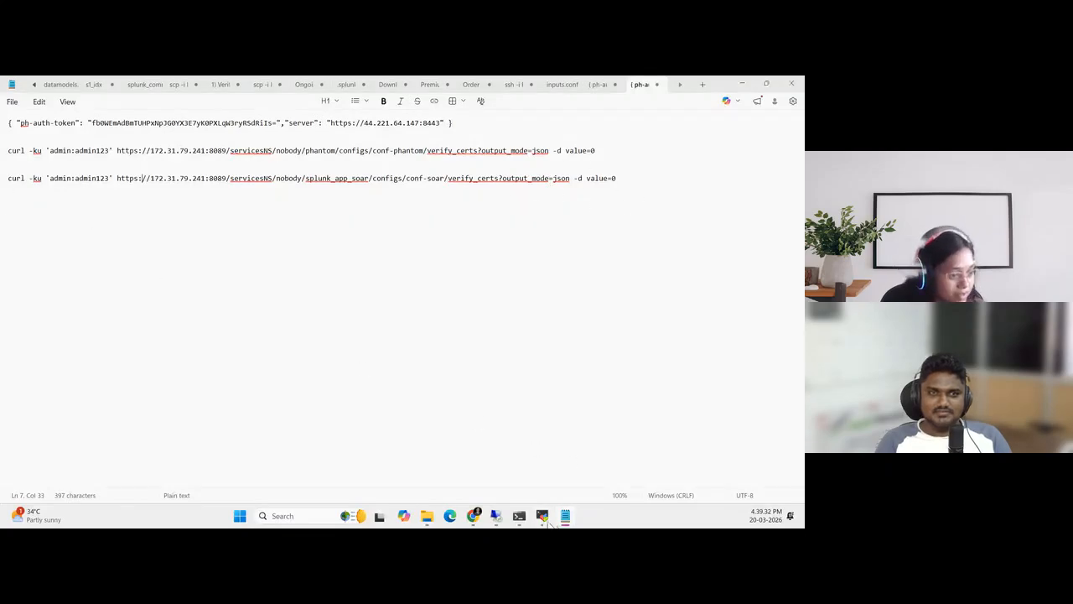
Retry the splunk_app_soar verify_certs curl command with the admin username and password in the Search Head's root shell
left_click(545, 519)
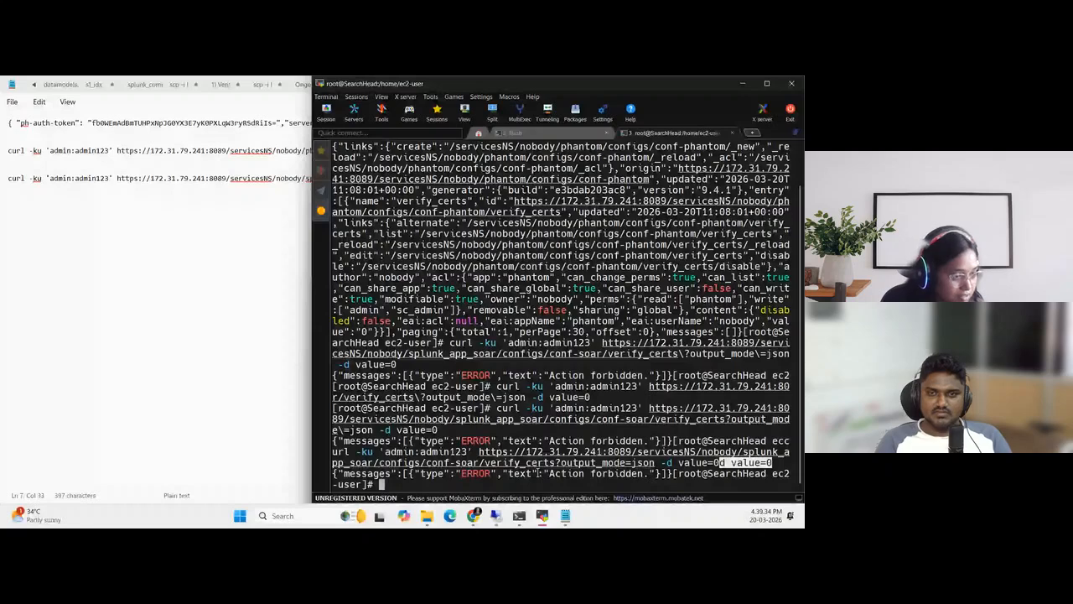
right_click(538, 474)
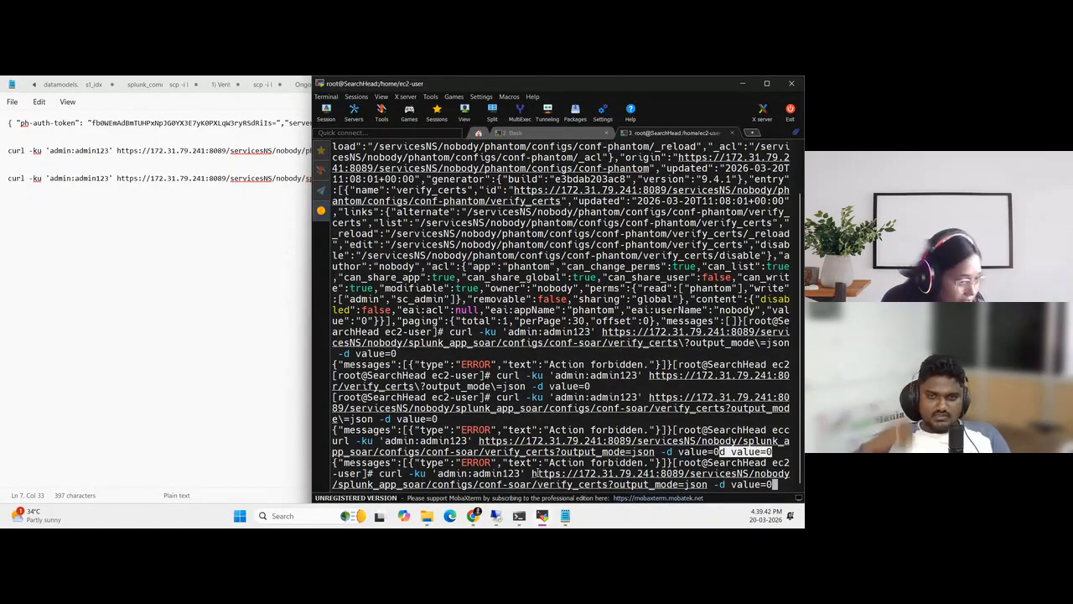
key("Return")
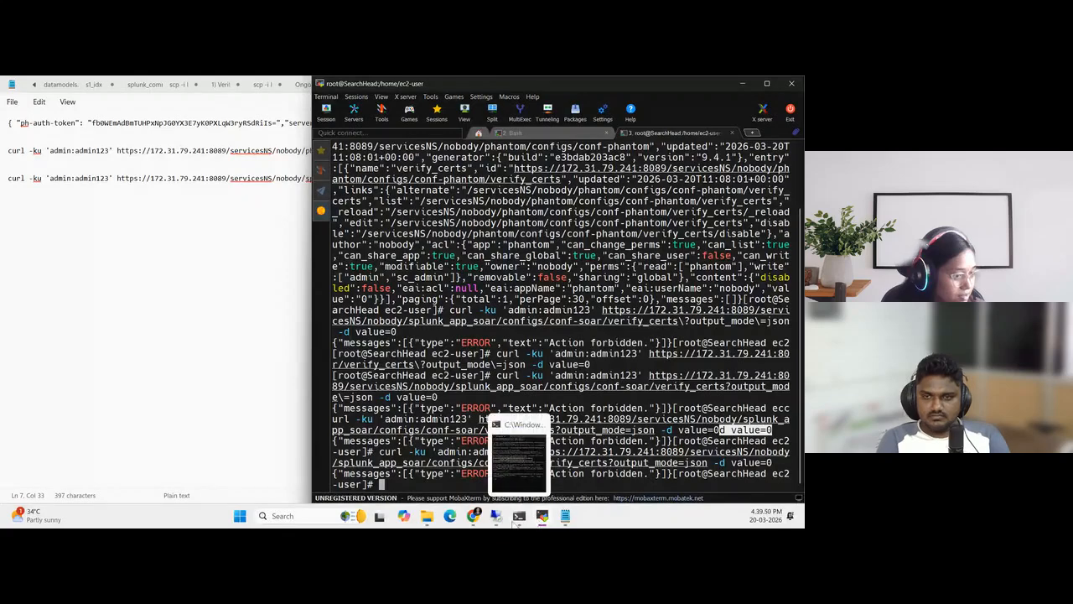
Copy the SearchHead server's private IP from the Splunk Lab page and paste it below the curl commands in Notepad for comparison
left_click(431, 480)
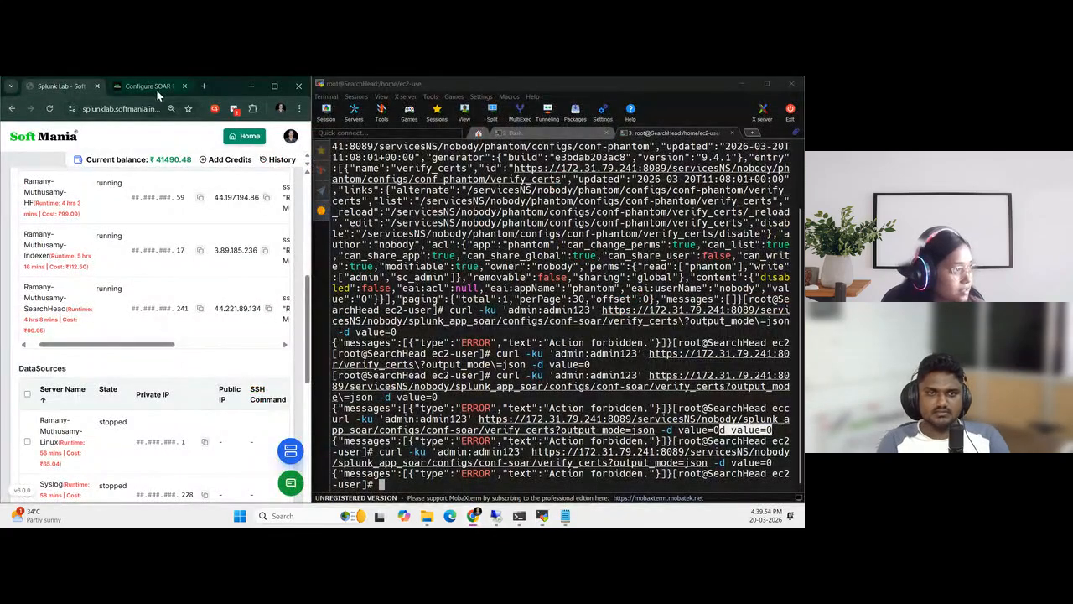
left_click(120, 345)
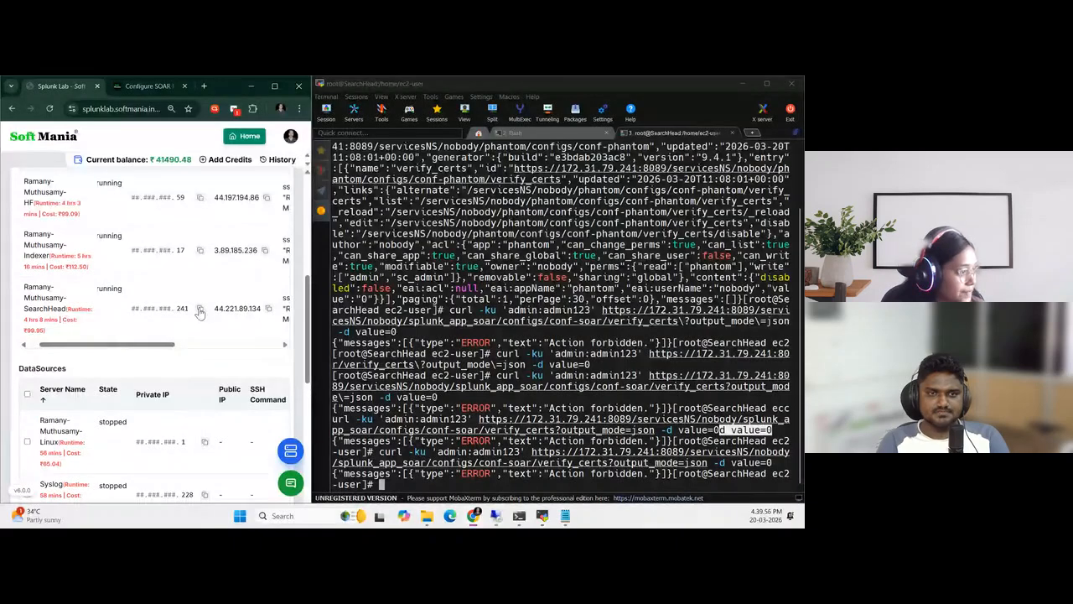
left_click(565, 516)
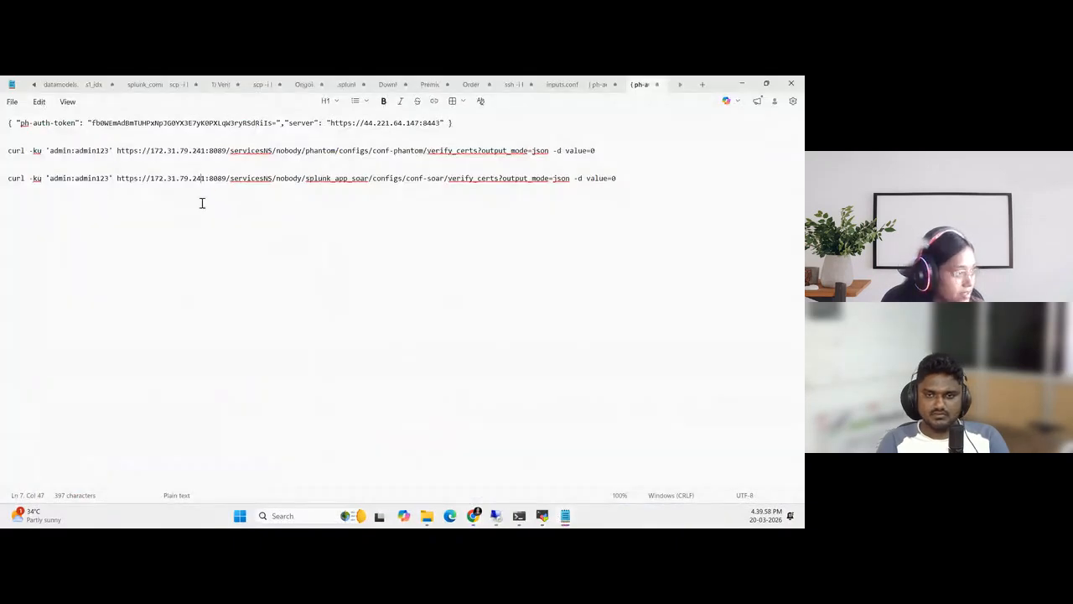
left_click(636, 178)
key("Return")
key("Return")
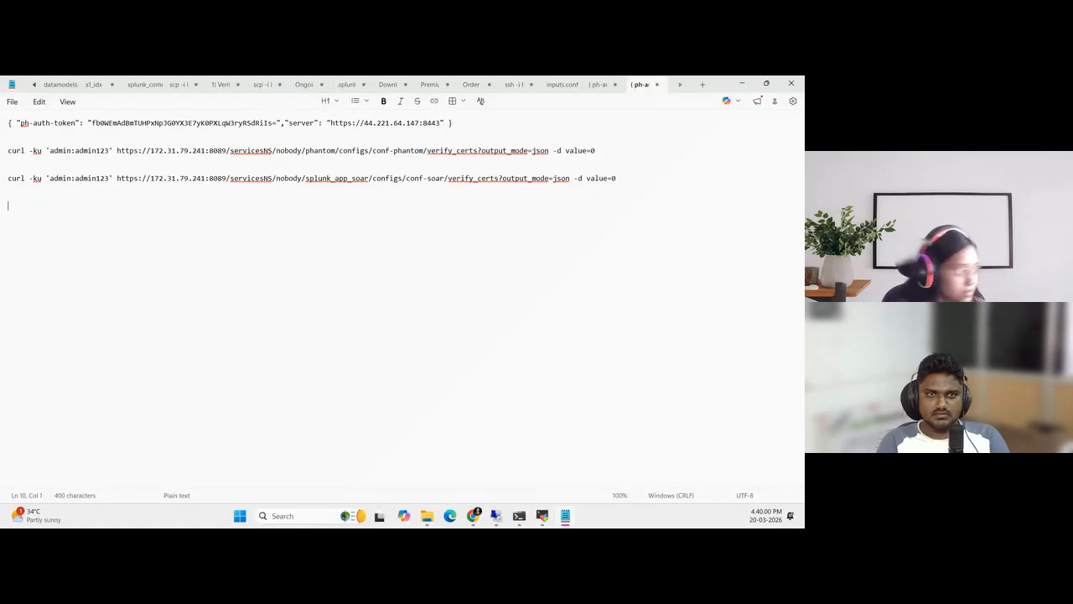
type("172.31.79.241")
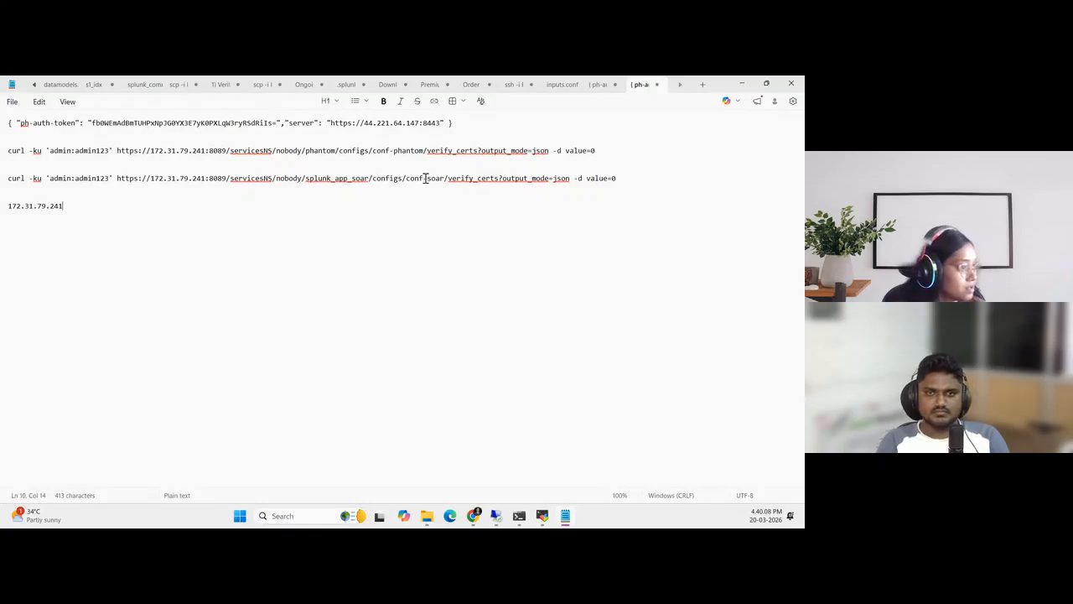
Recopy the full splunk_app_soar curl command from Notepad, including the admin username and password, and try running it again in the Search Head terminal
left_click_drag(623, 179, 323, 179)
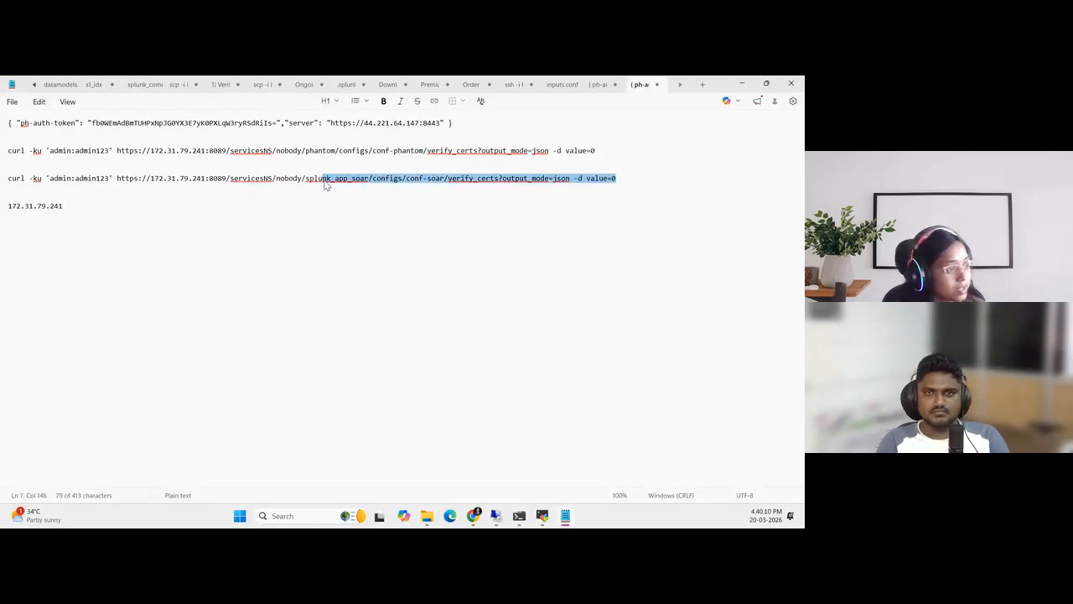
left_click(342, 186)
left_click_drag(398, 179, 442, 180)
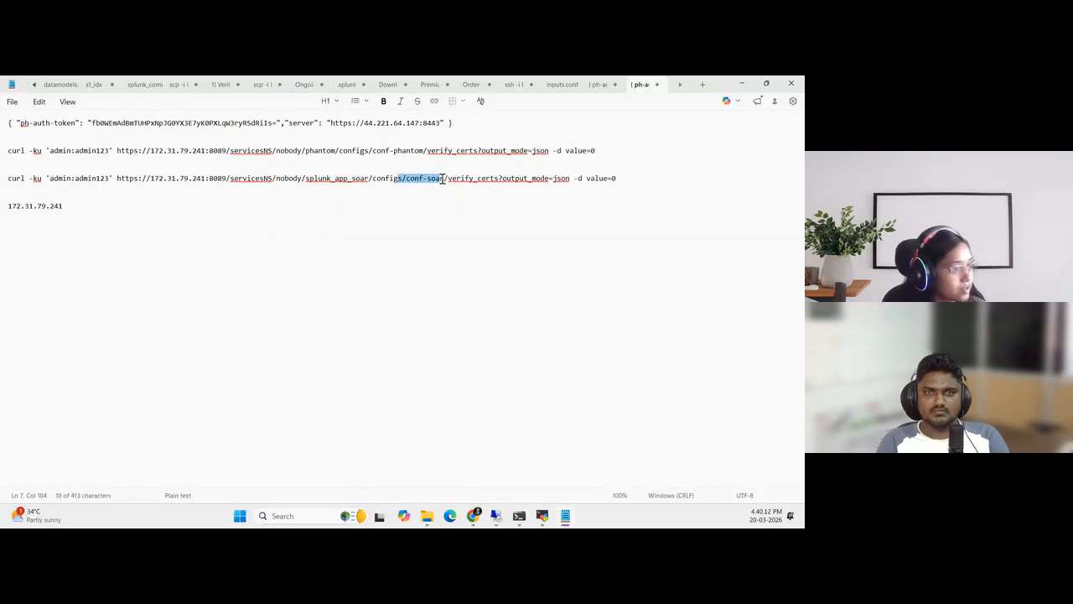
left_click_drag(15, 178, 609, 196)
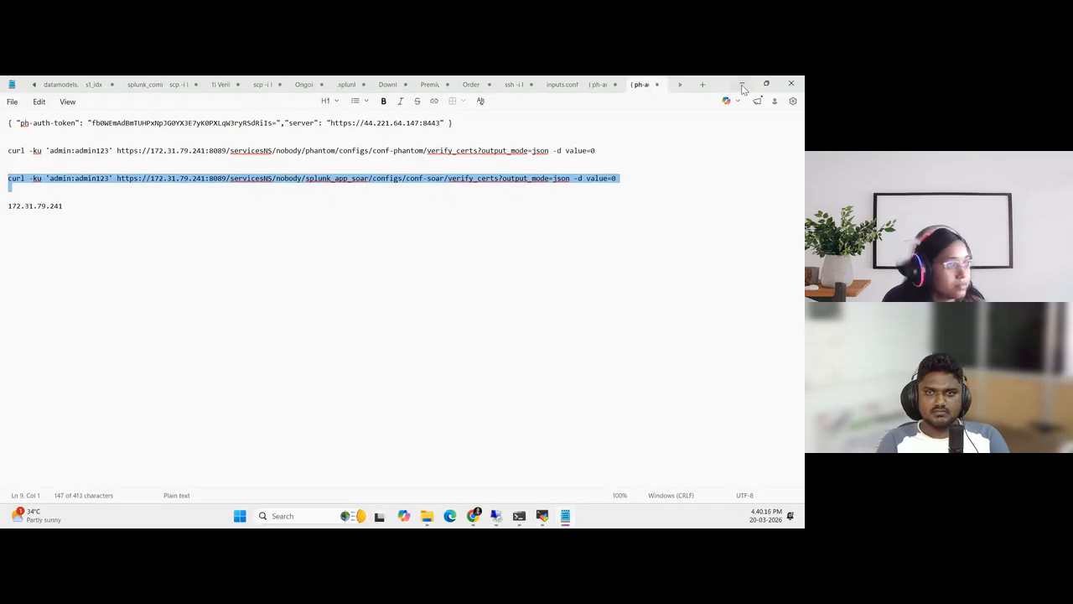
left_click(537, 172)
left_click_drag(616, 177, 3, 178)
key("super+c")
left_click(105, 213)
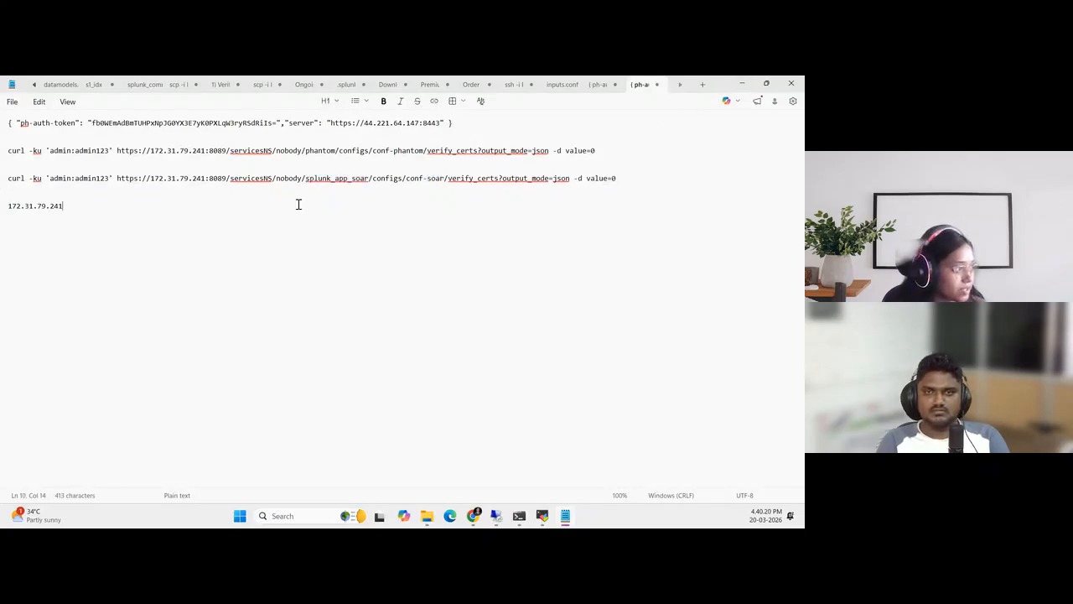
left_click(541, 516)
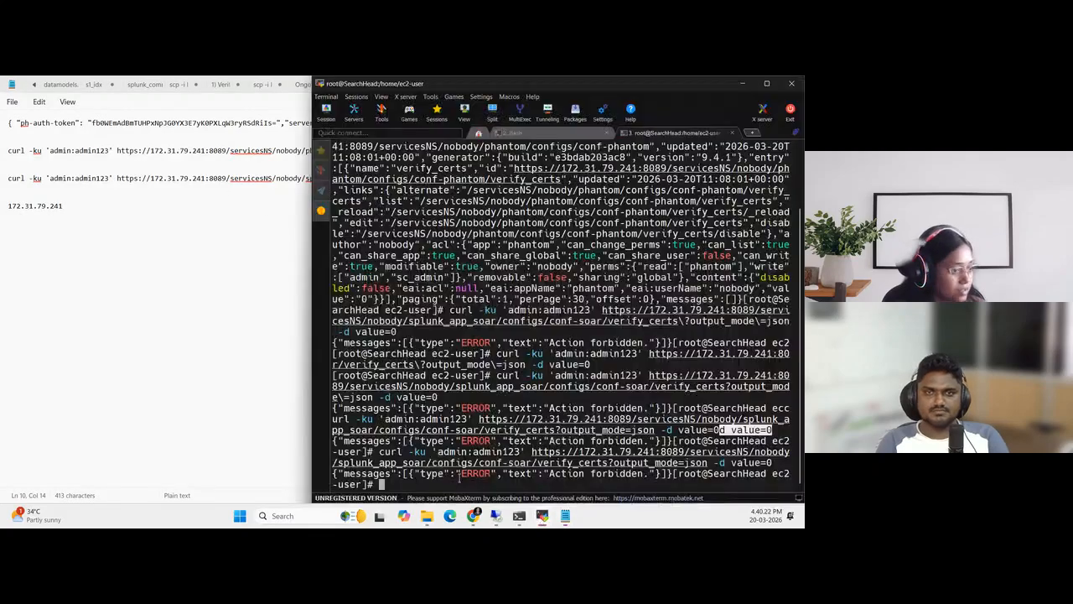
right_click(402, 485)
key("Return")
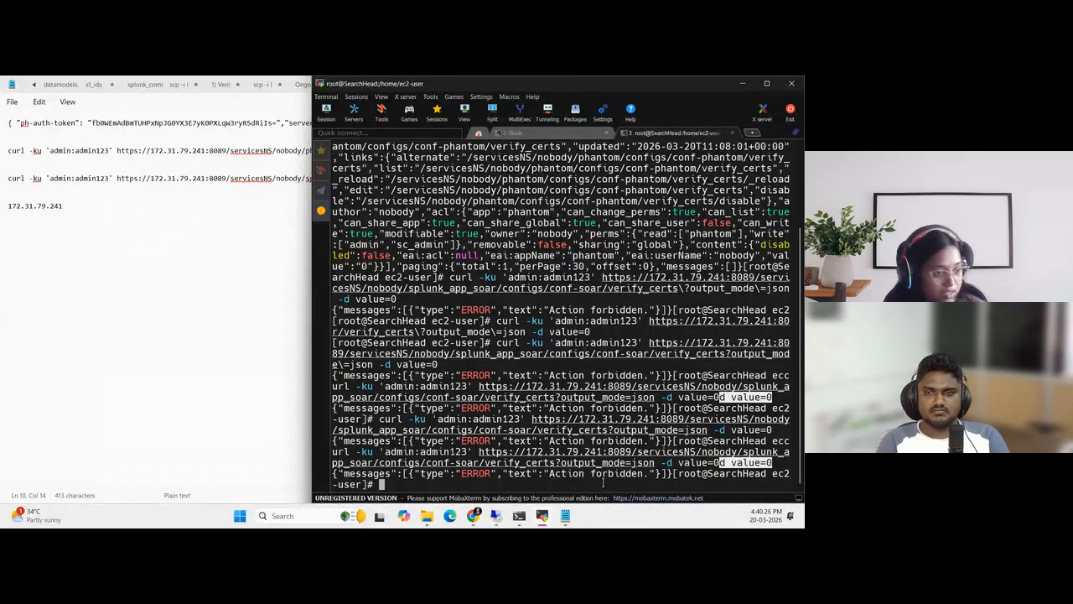
Return to the guide in the browser and re-examine Step 2's two curl commands, especially the splunk_app_soar path in the second one
left_click(243, 394)
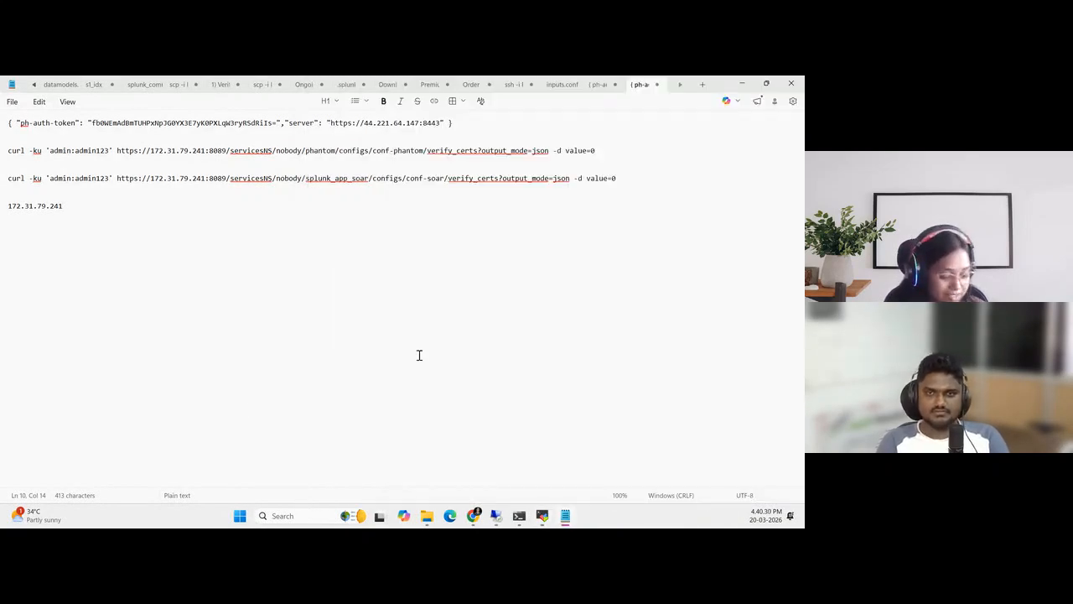
key("super+Down")
left_click(257, 87)
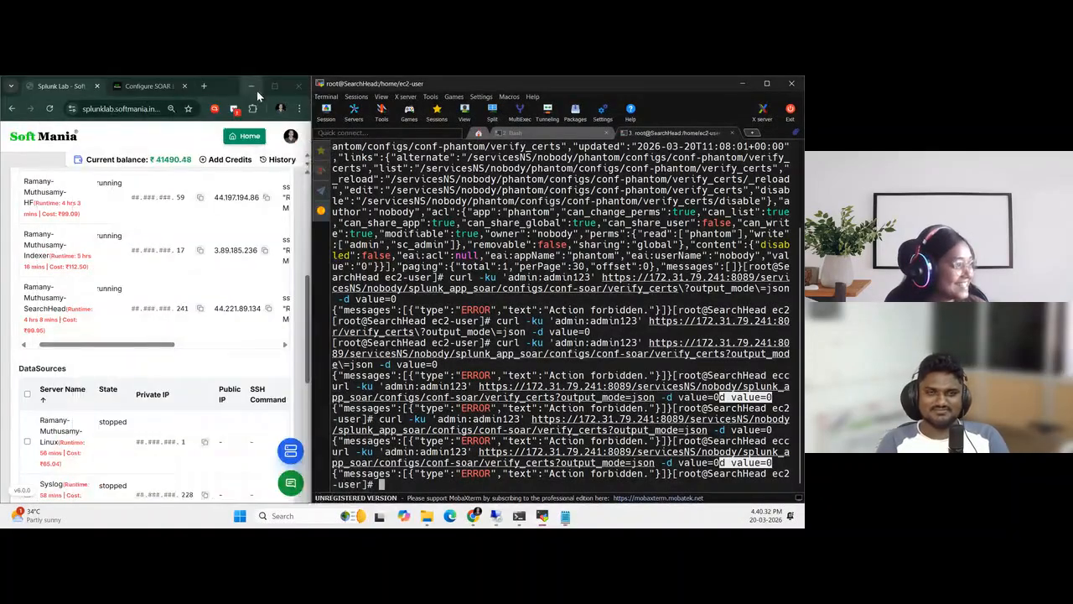
left_click(138, 85)
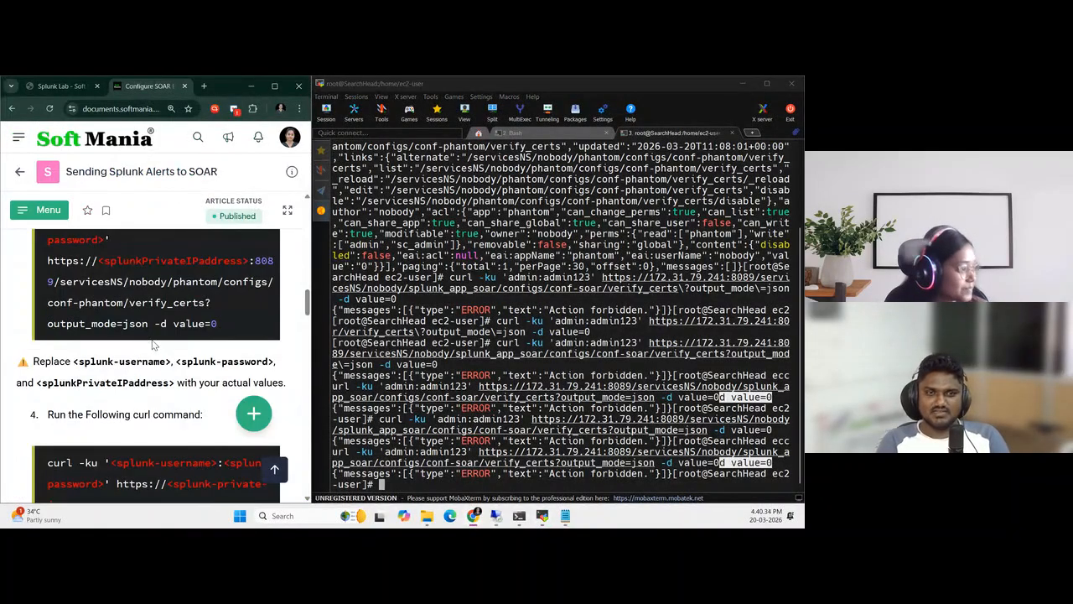
scroll(154, 344, "down", 4)
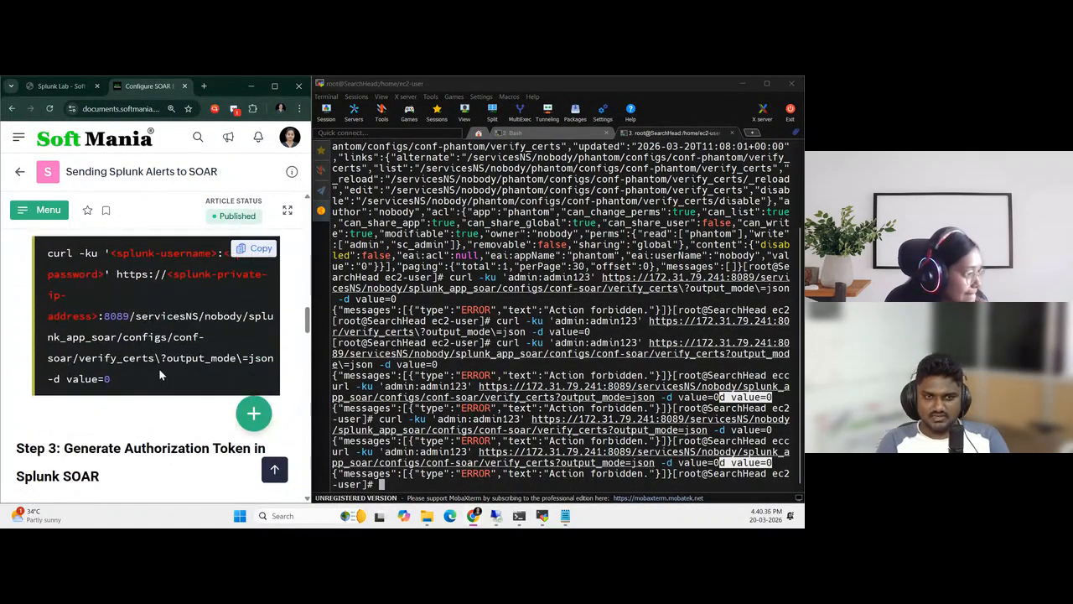
left_click_drag(122, 384, 48, 253)
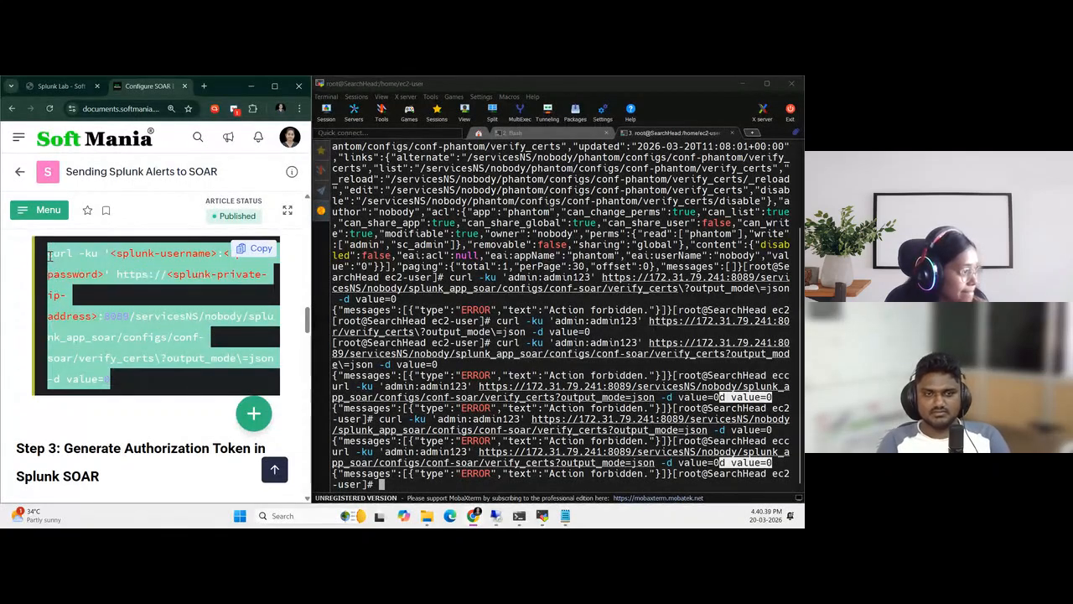
left_click(133, 379)
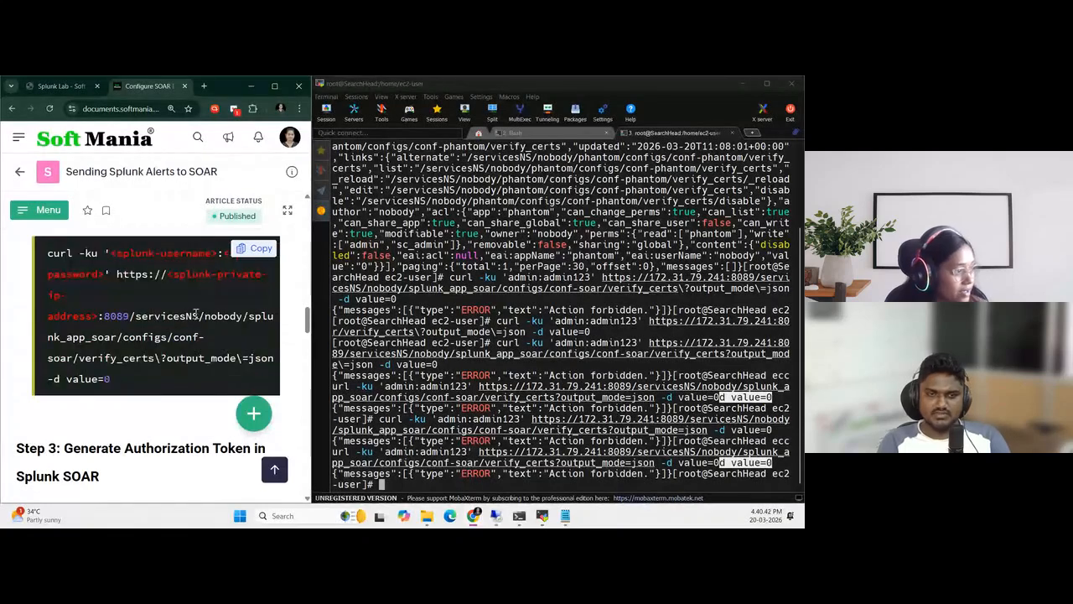
scroll(182, 358, "up", 3)
scroll(182, 358, "up", 5)
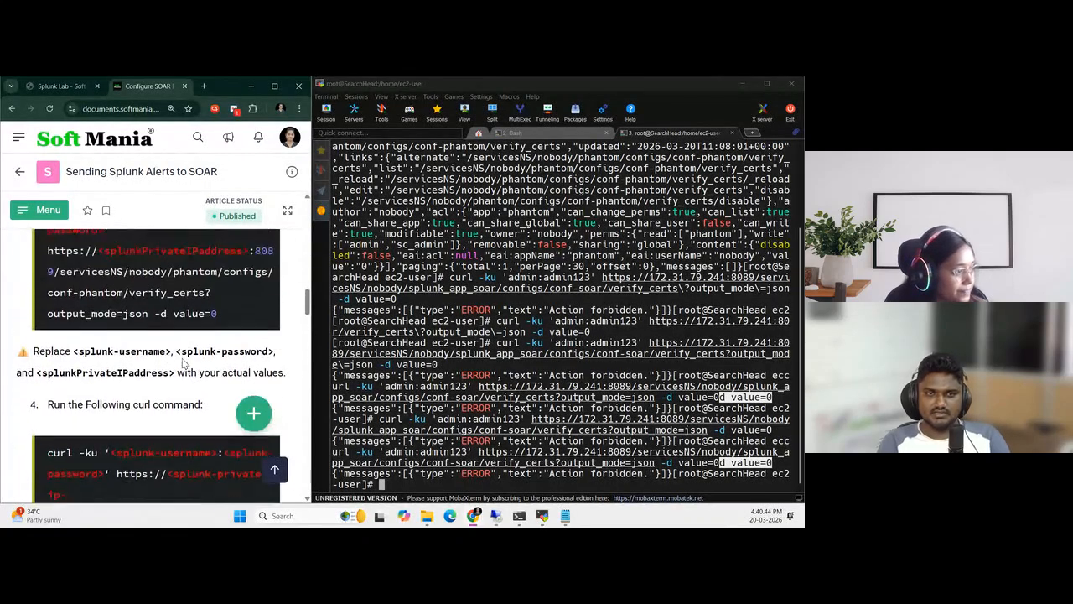
scroll(181, 356, "down", 4)
scroll(181, 357, "down", 5)
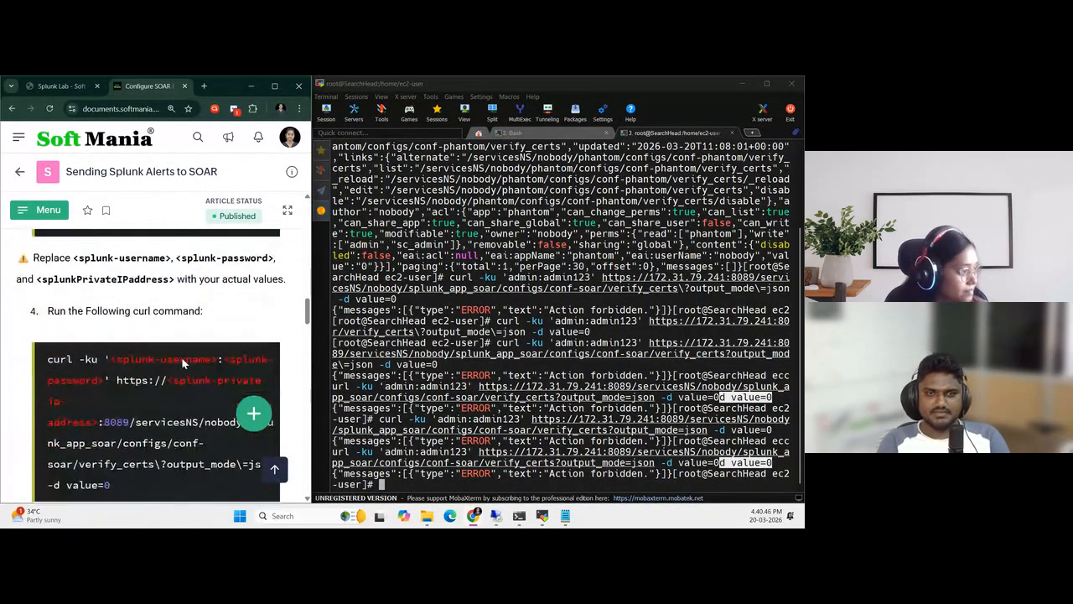
scroll(183, 360, "down", 1)
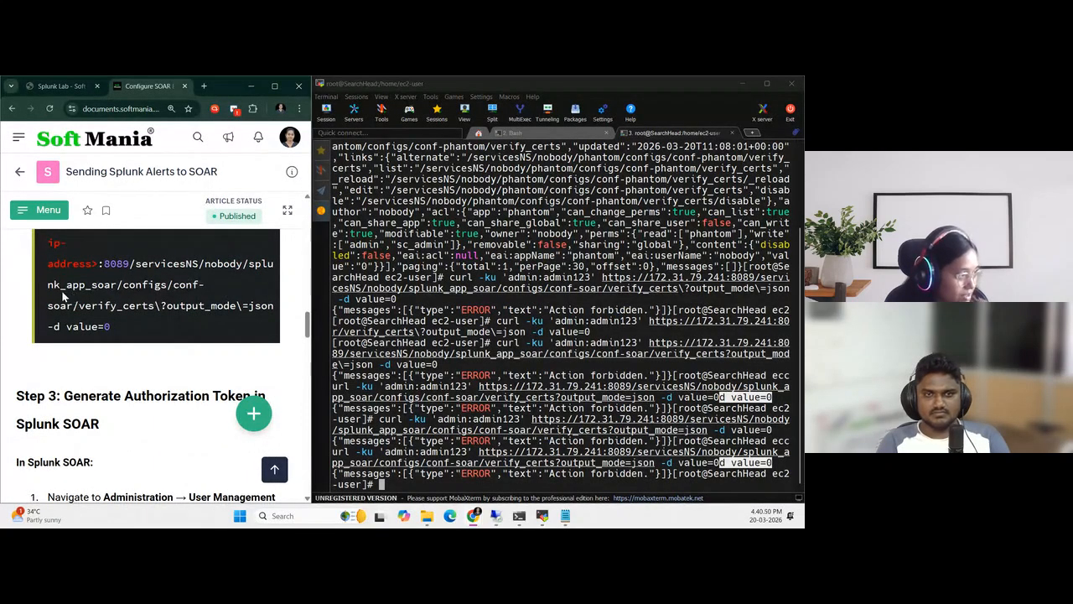
left_click_drag(49, 286, 248, 265)
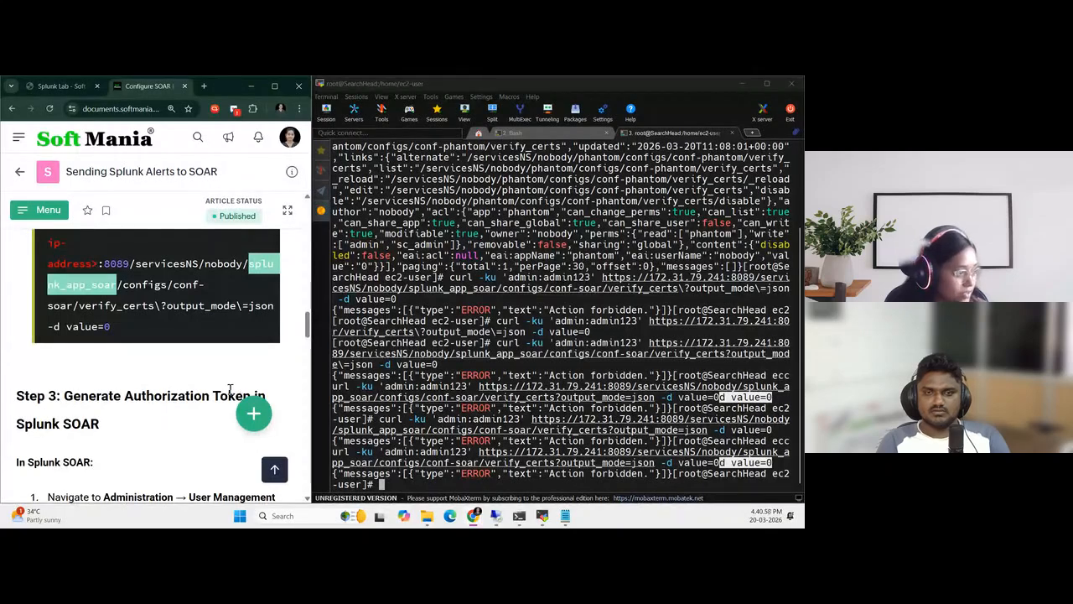
scroll(230, 387, "down", 3)
scroll(176, 386, "up", 8)
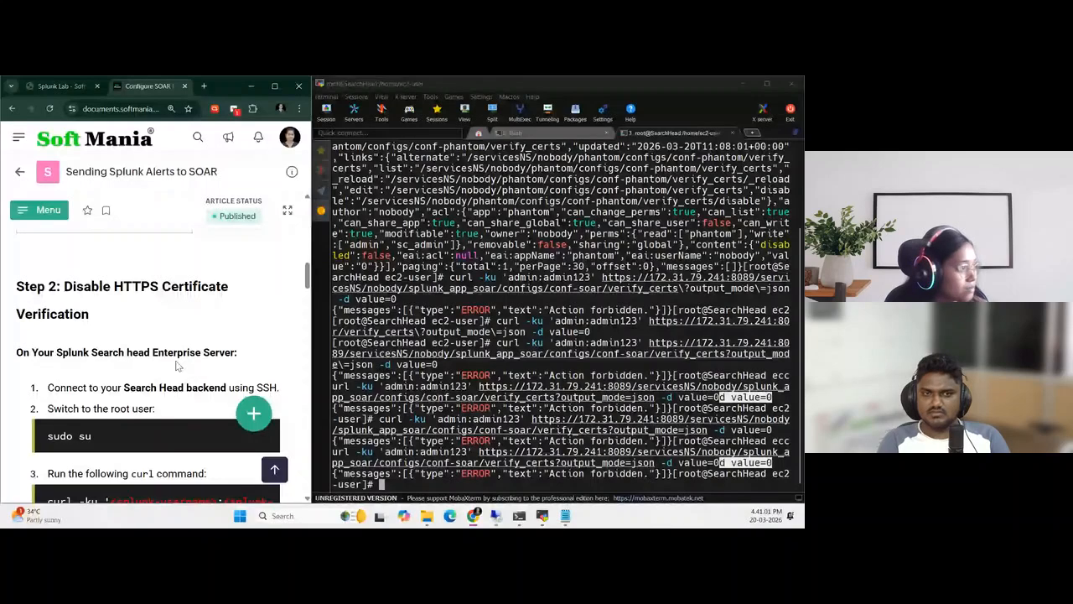
scroll(176, 366, "up", 2)
Maximize the guide, reopen the Sending Splunk Alerts to SOAR manual from the Splunk SOAR space, and review its Configure SOAR Export App article
left_click(274, 86)
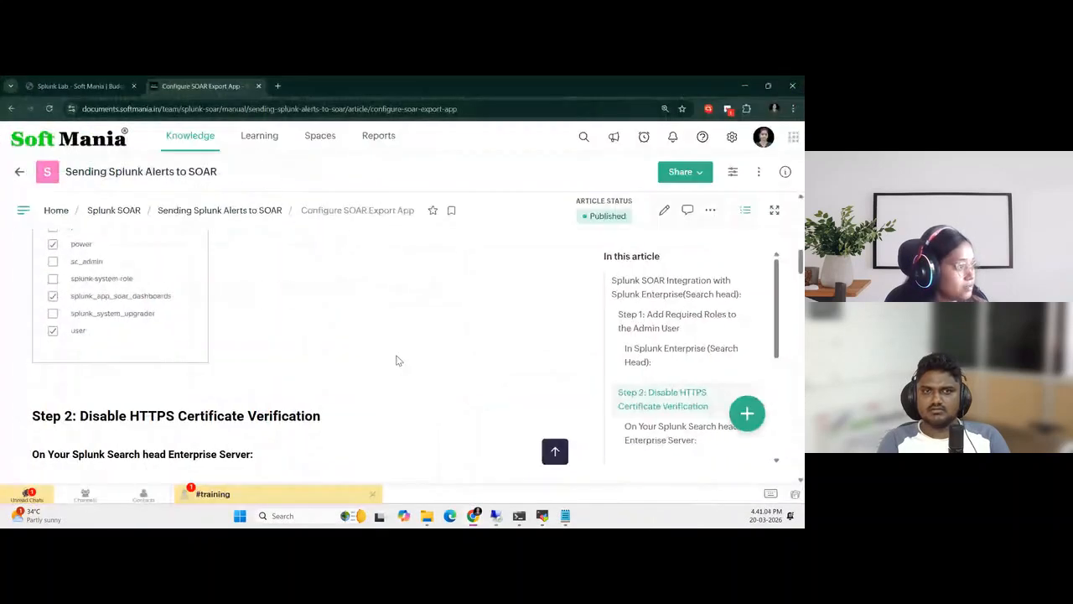
scroll(222, 402, "up", 3)
scroll(221, 401, "up", 5)
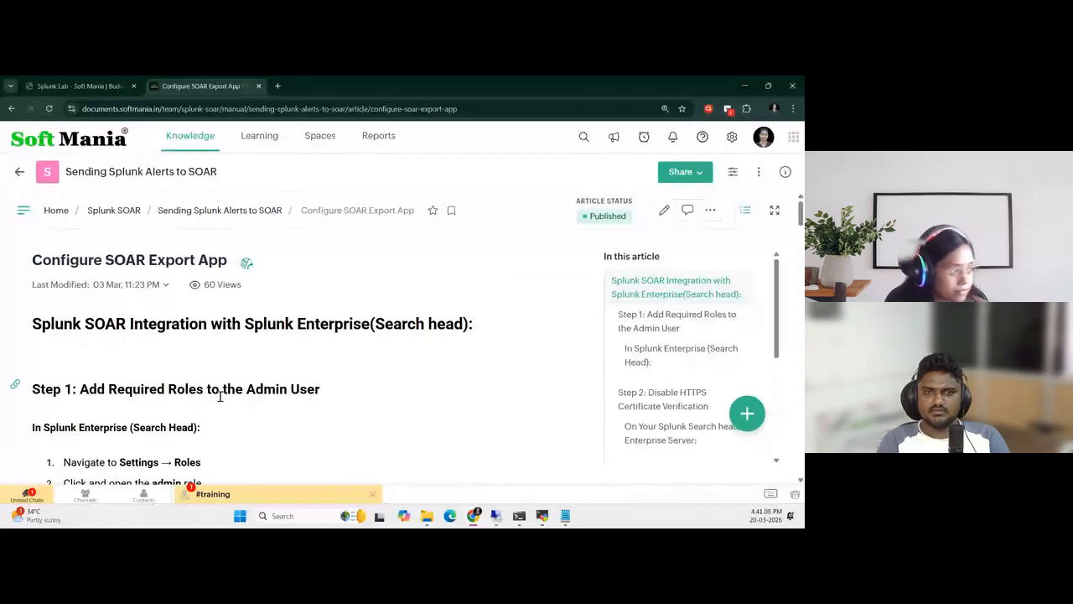
left_click(117, 210)
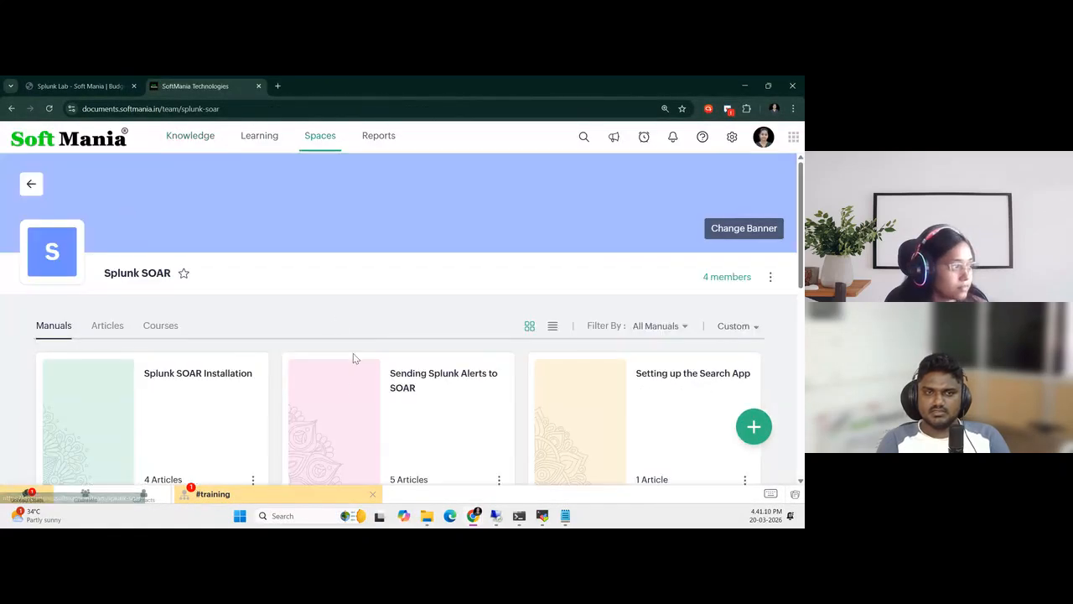
scroll(306, 394, "down", 3)
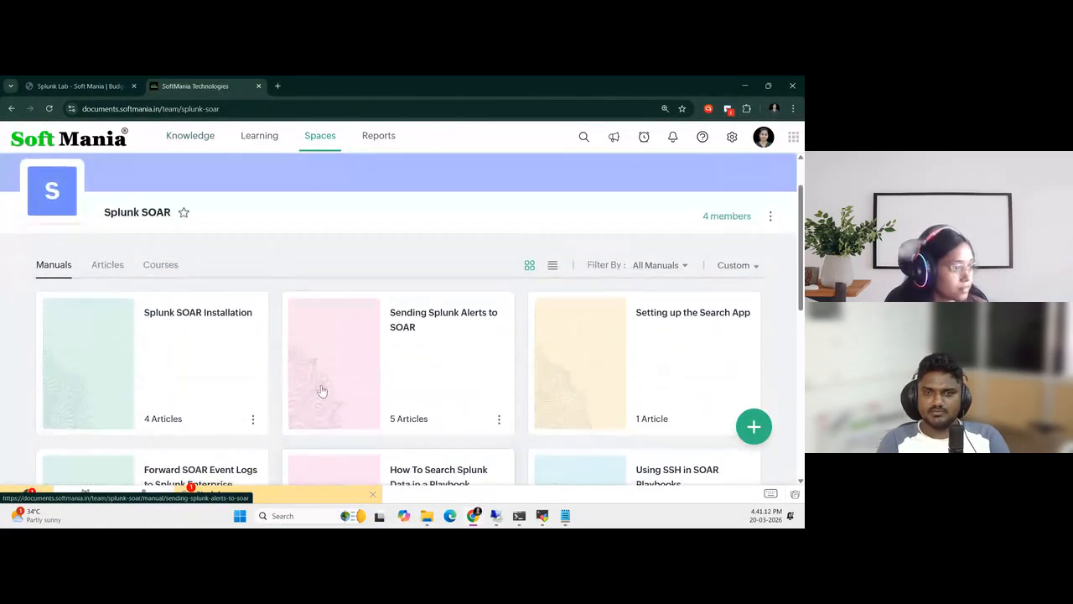
left_click(425, 309)
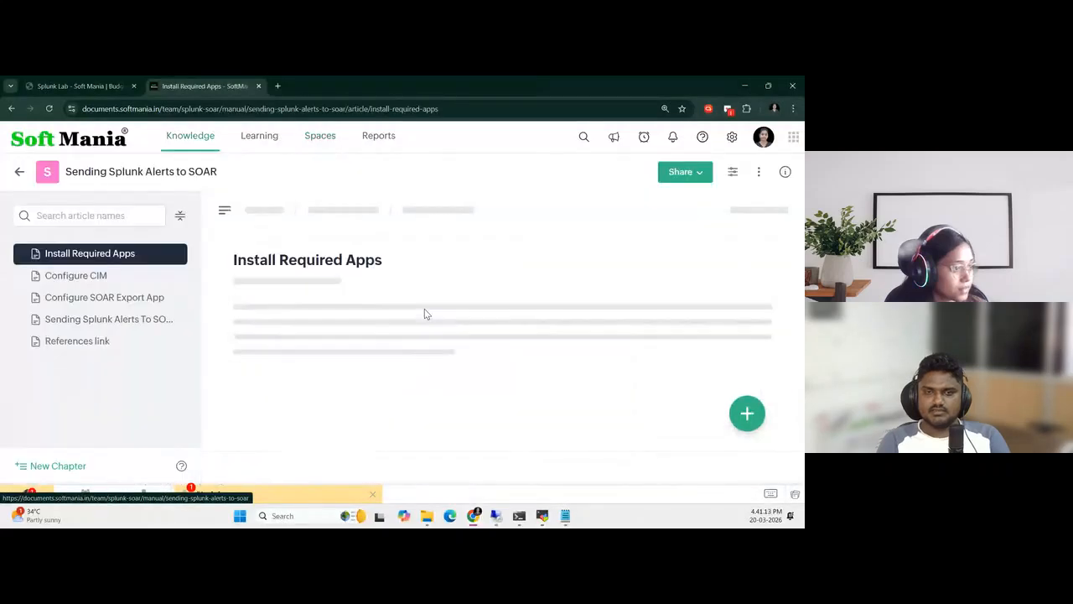
left_click(104, 297)
scroll(396, 390, "down", 3)
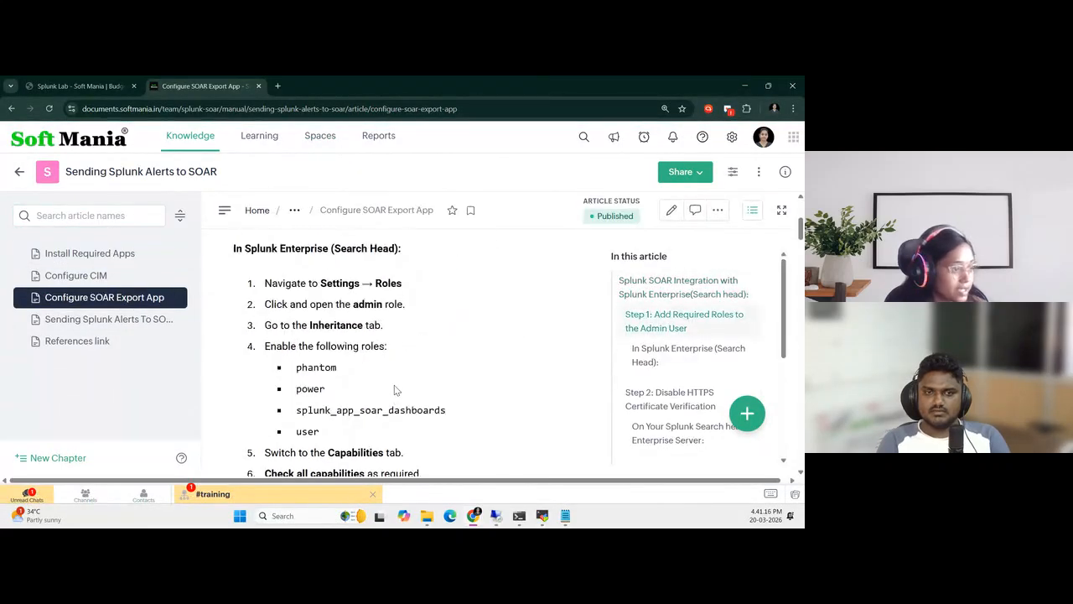
scroll(396, 389, "down", 8)
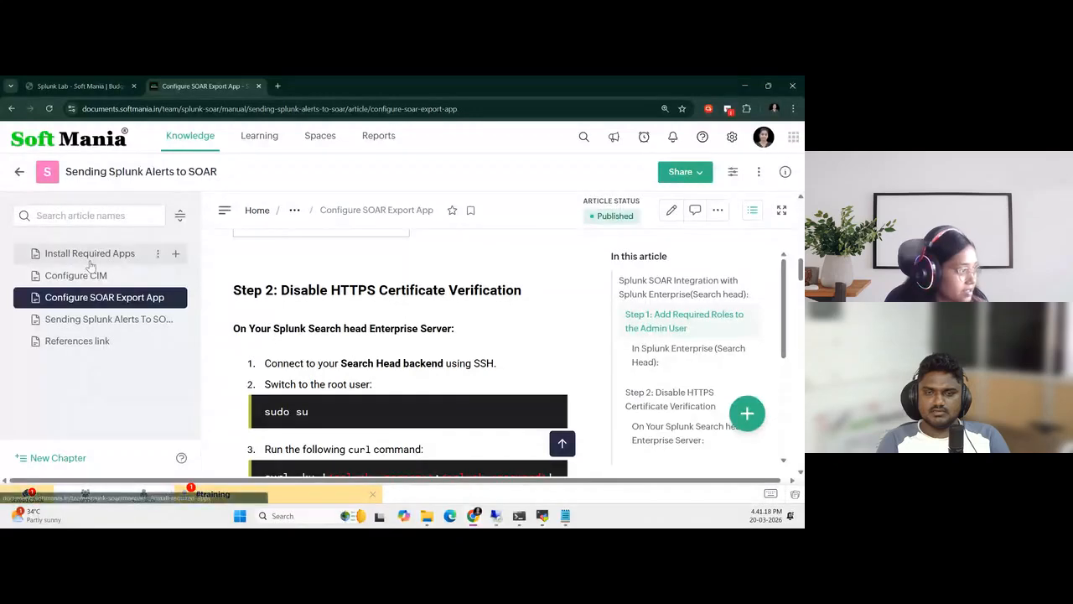
Open the Install Required Apps article and check in section 2.2 which server the Splunk App for SOAR has to be installed on
left_click(90, 260)
scroll(415, 346, "down", 4)
scroll(415, 347, "down", 4)
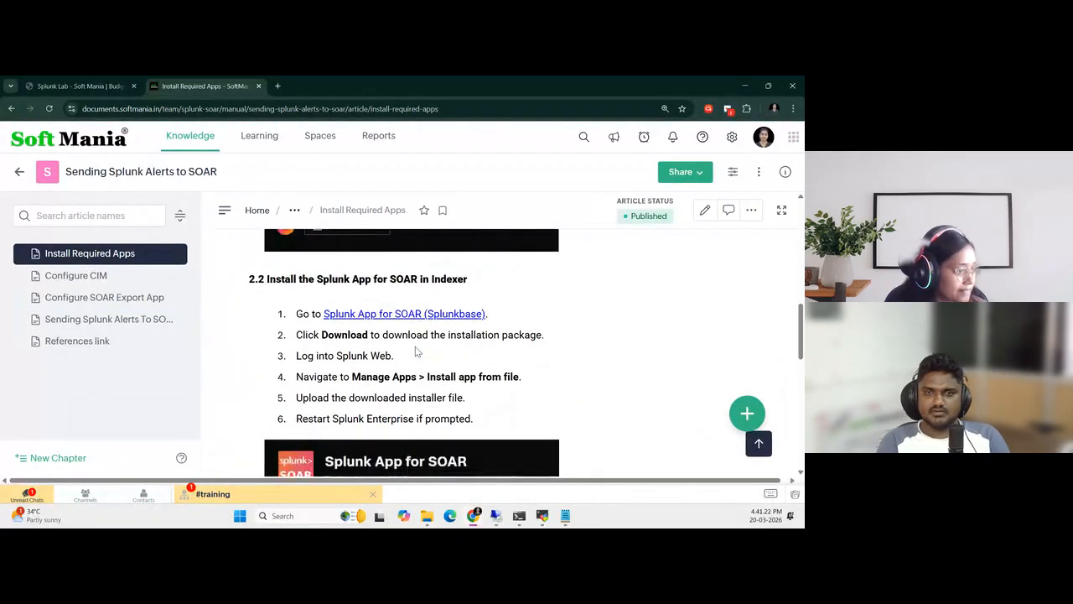
scroll(417, 352, "down", 3)
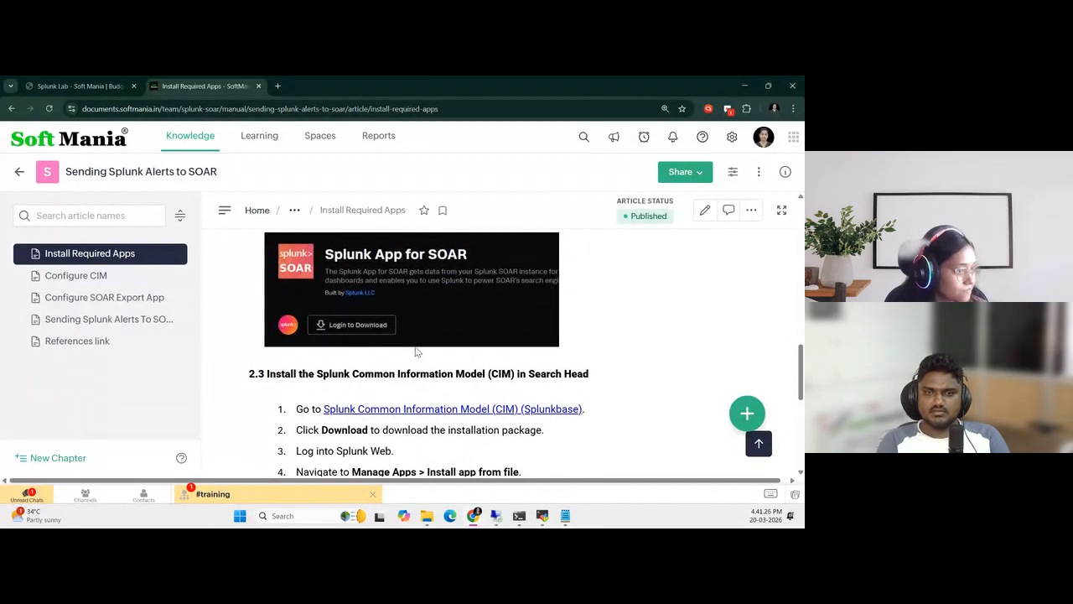
scroll(417, 352, "up", 3)
left_click_drag(316, 279, 518, 271)
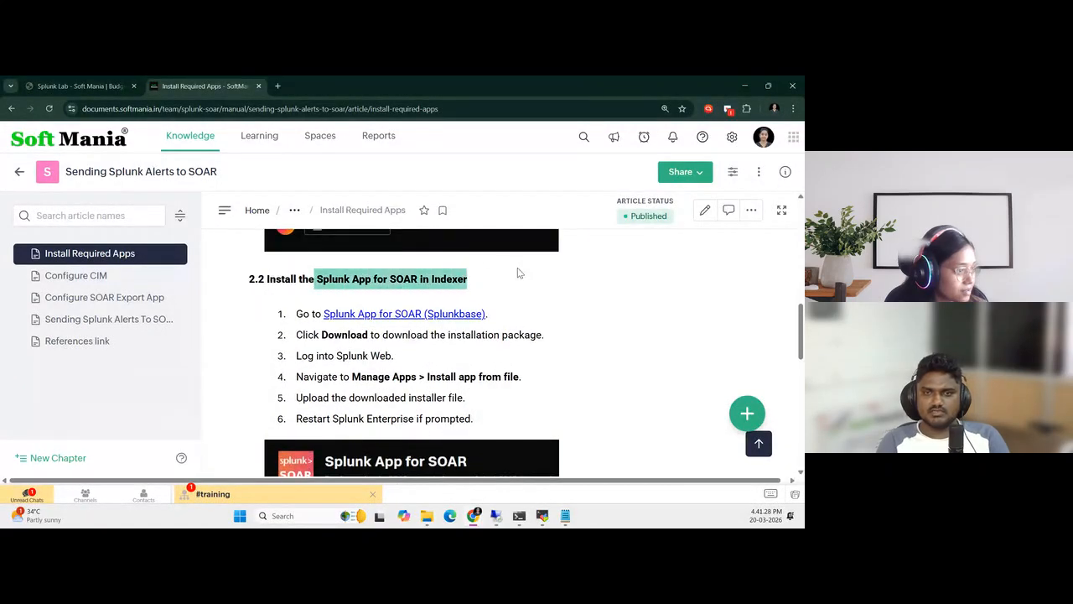
Go back to the beginning of the Install Required Apps article and close the unread #training chat
left_click(511, 296)
scroll(567, 378, "up", 2)
scroll(539, 363, "up", 4)
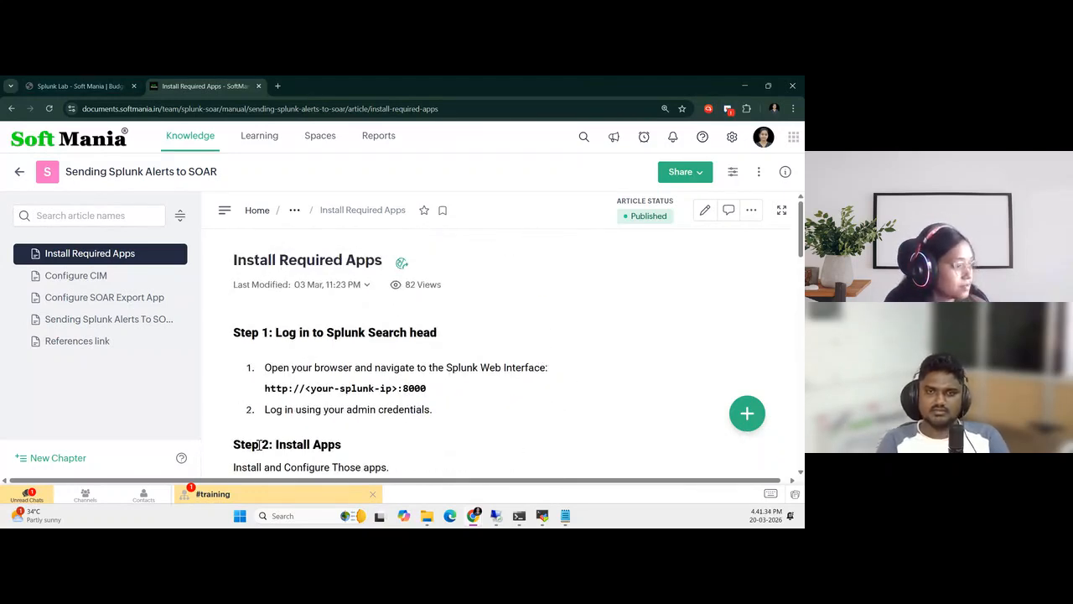
left_click(258, 496)
left_click(335, 200)
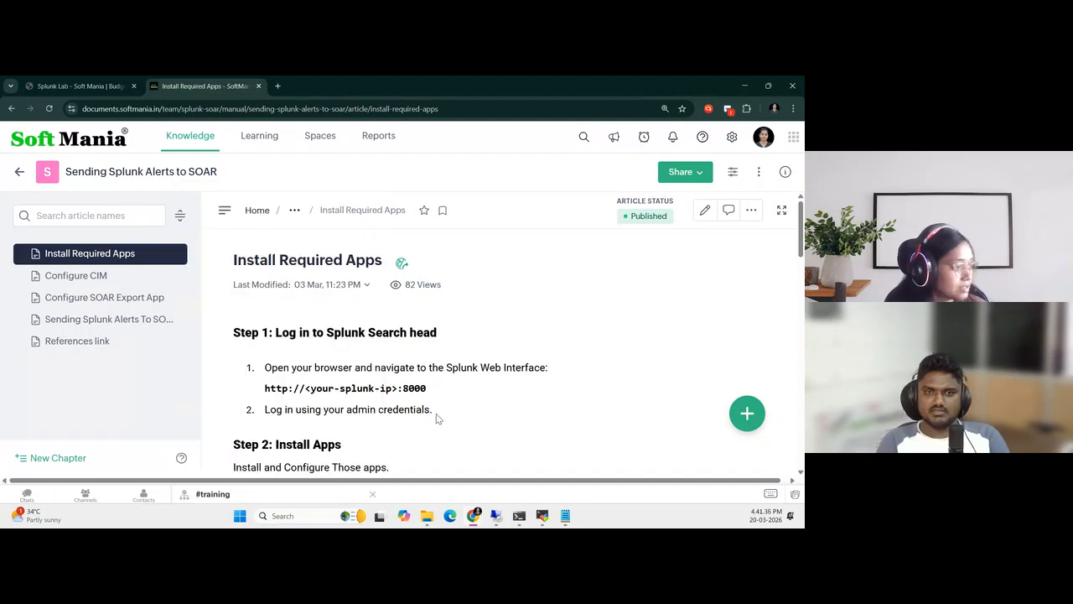
left_click(374, 496)
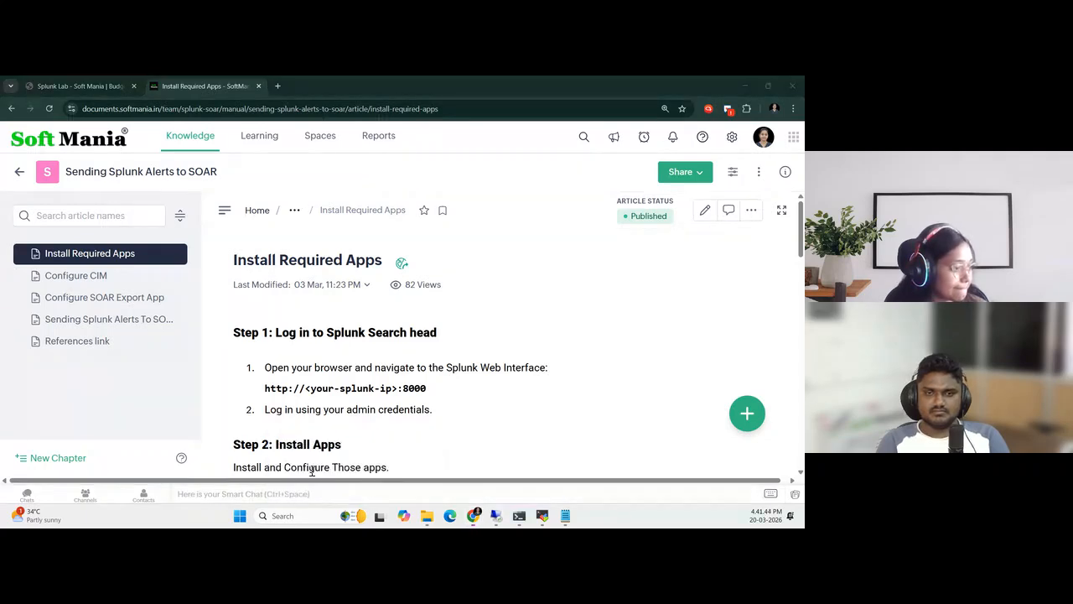
Switch to the browser window with the Search Head's Splunk Web and open the page for browsing more apps
mouse_move(475, 519)
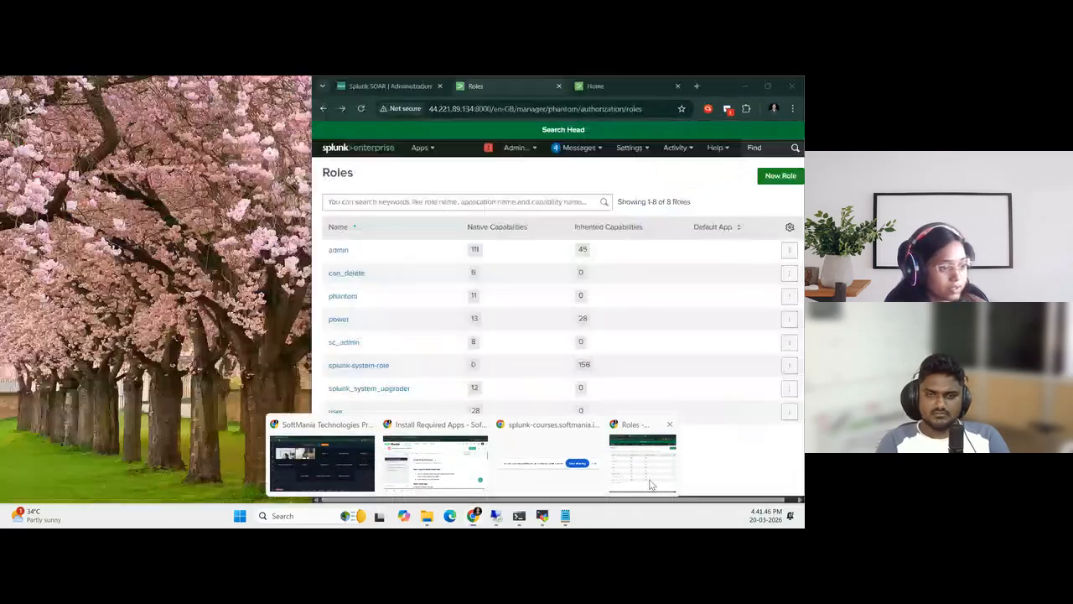
left_click(652, 484)
left_click(767, 86)
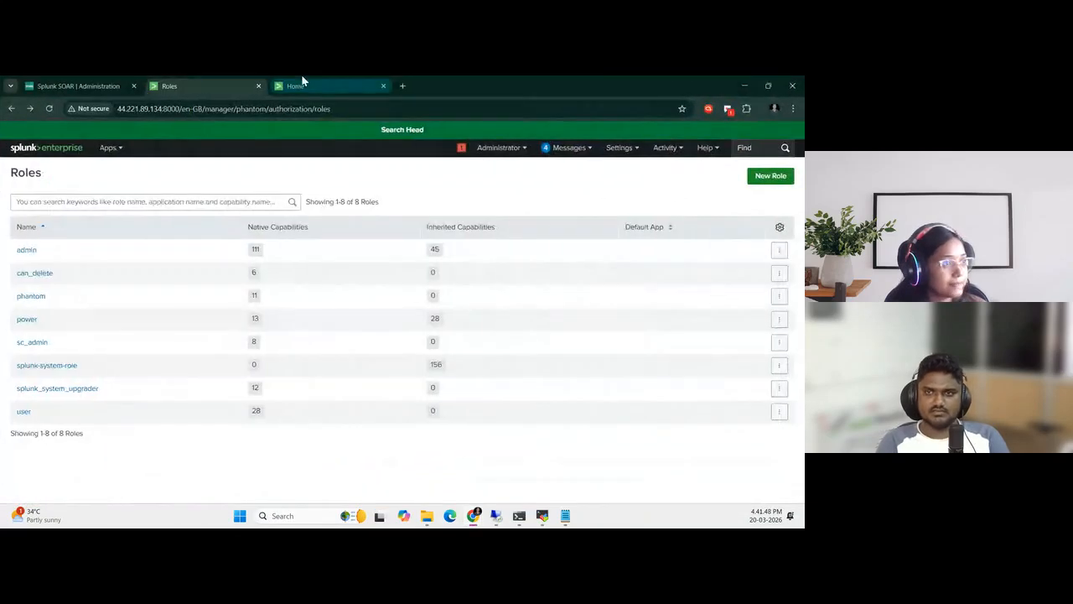
left_click(105, 148)
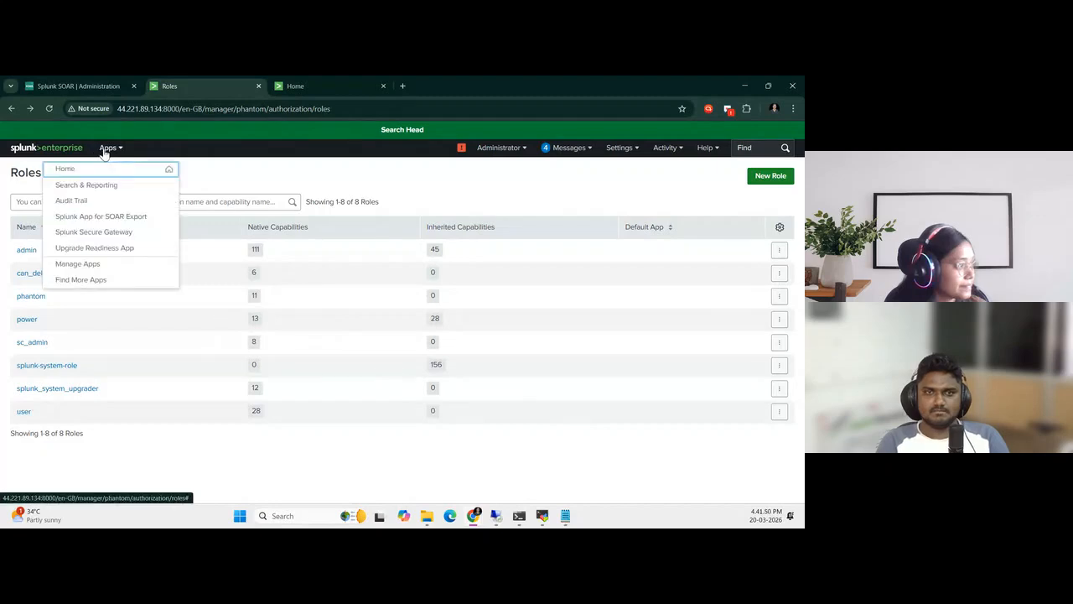
left_click(280, 171)
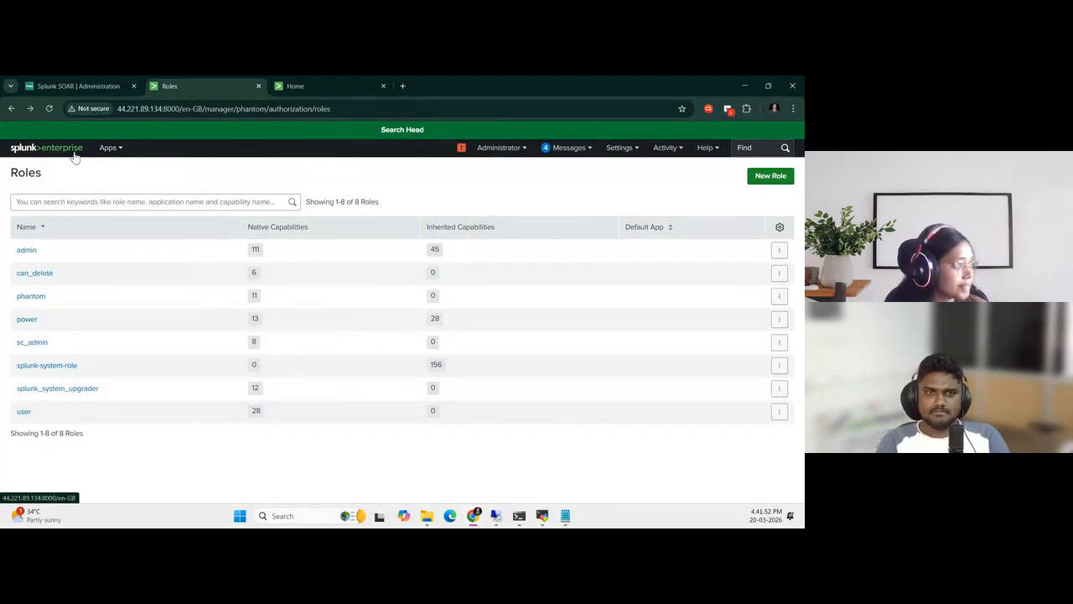
left_click(110, 149)
left_click(94, 279)
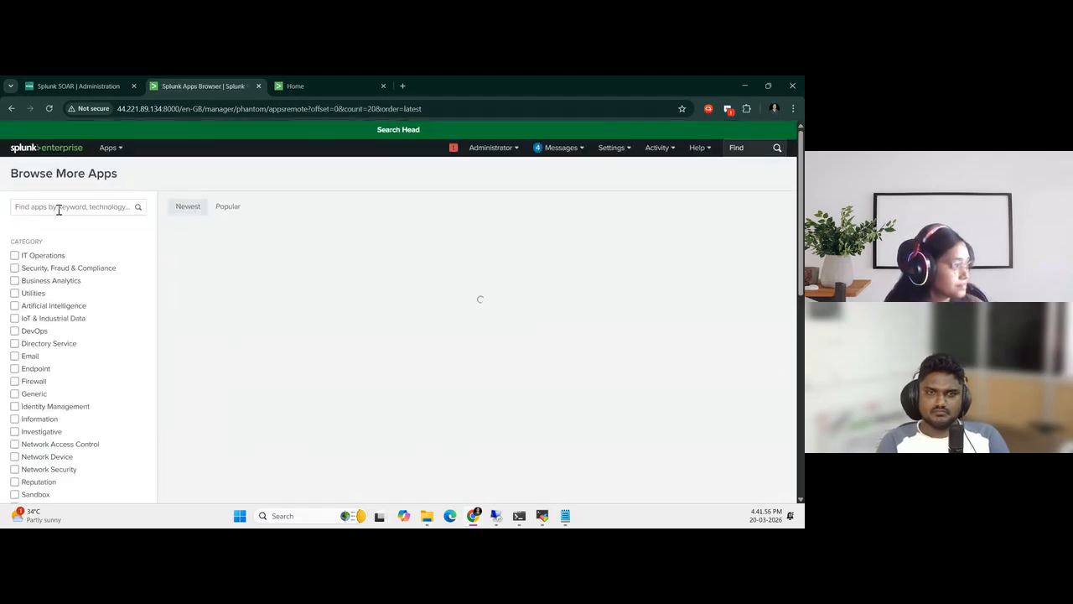
Search the app catalogue for "Splunk app for SOAR" and start installing the Splunk App for SOAR
type("Spl")
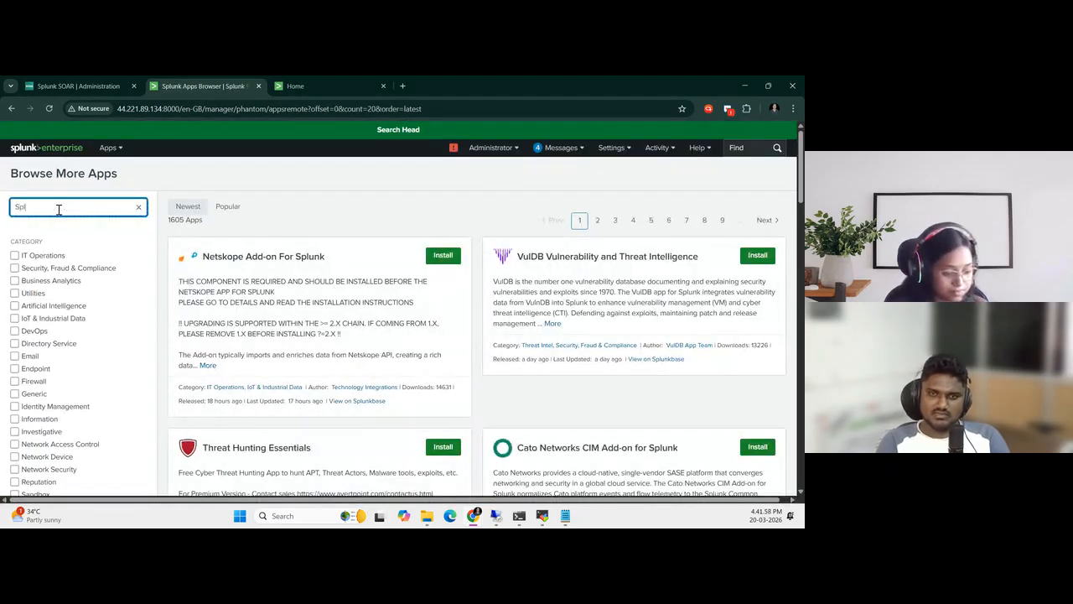
type("unk app for SOAR")
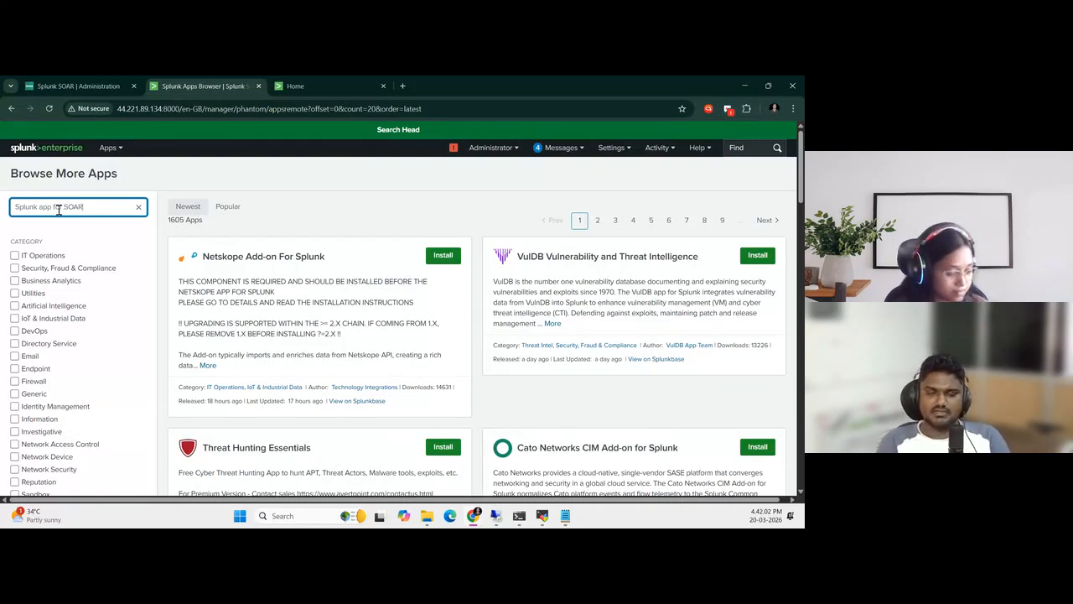
key("Return")
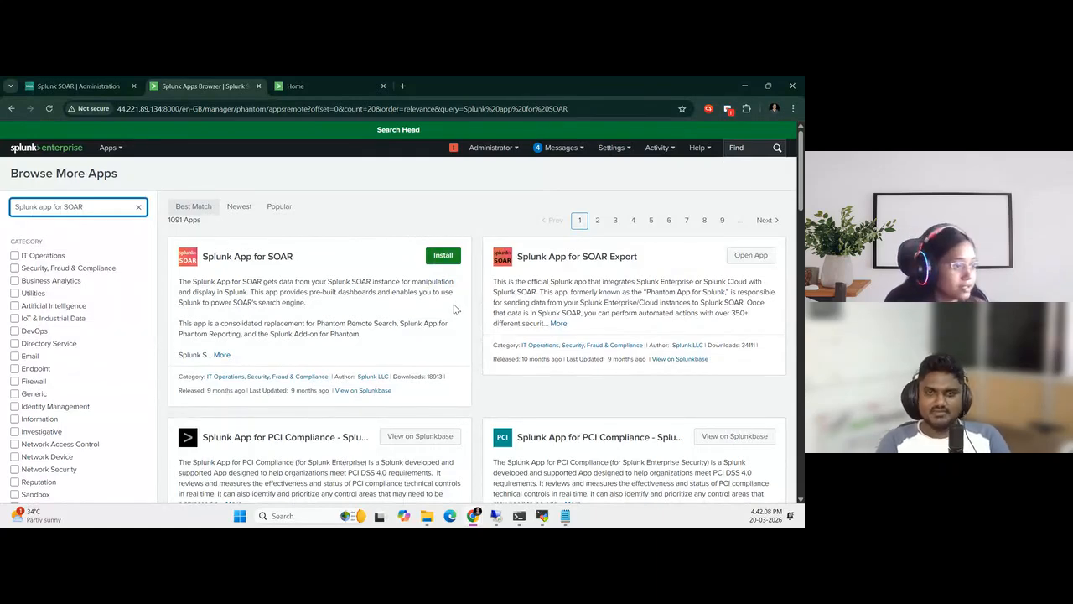
left_click(440, 262)
Try to authorize the installation with the username admin and its password in the Splunk.com login
left_click(339, 208)
type("admin")
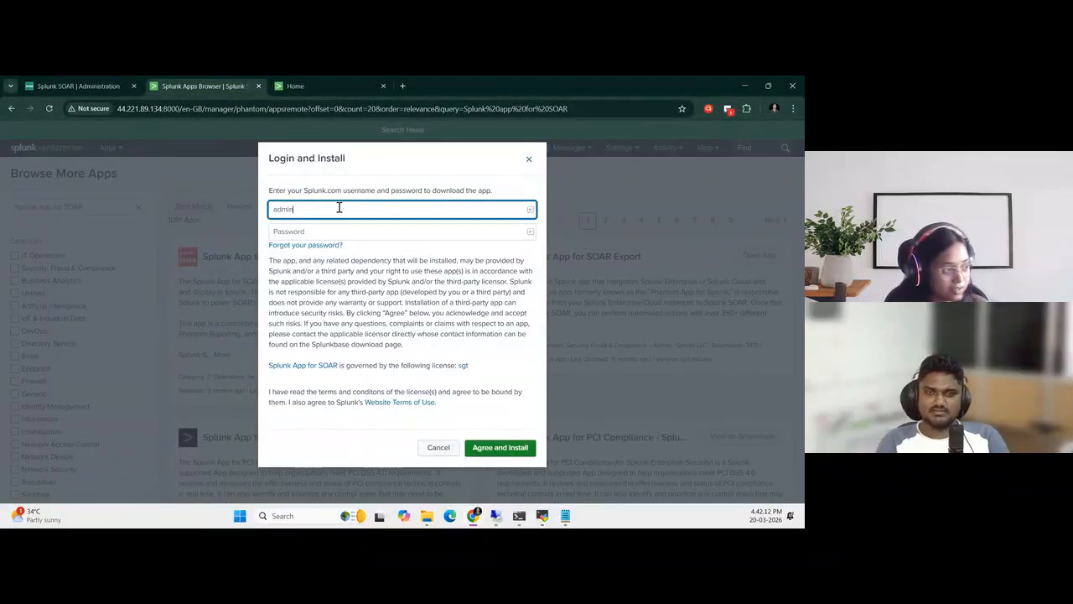
key("Tab")
type("a")
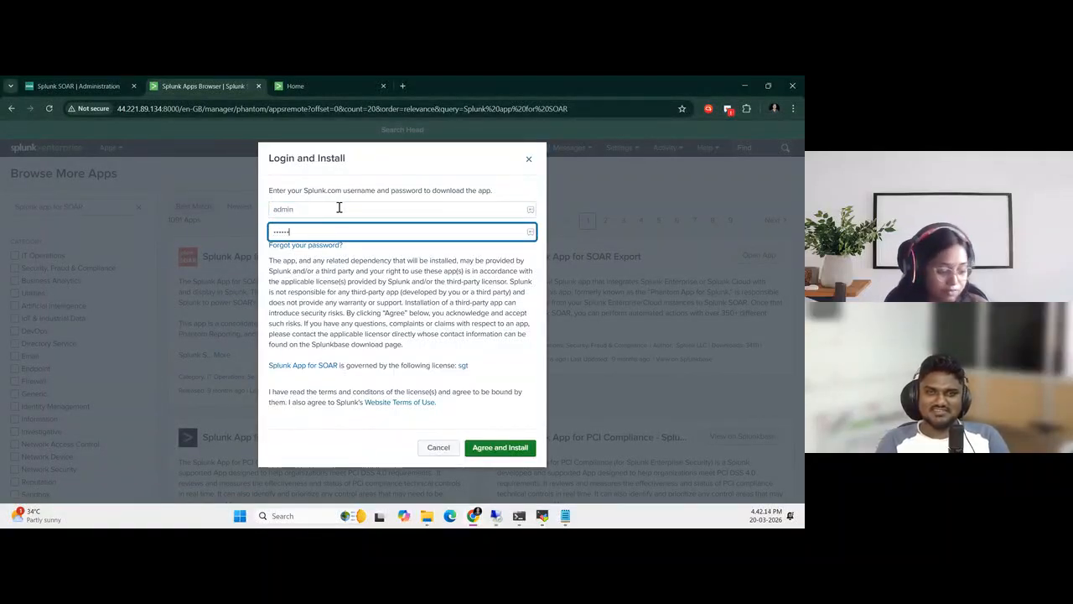
left_click(479, 447)
Replace the login credentials with the Splunk.com account's e-mail address and password
left_click(322, 262)
left_click_drag(323, 243, 204, 241)
key("BackSpace")
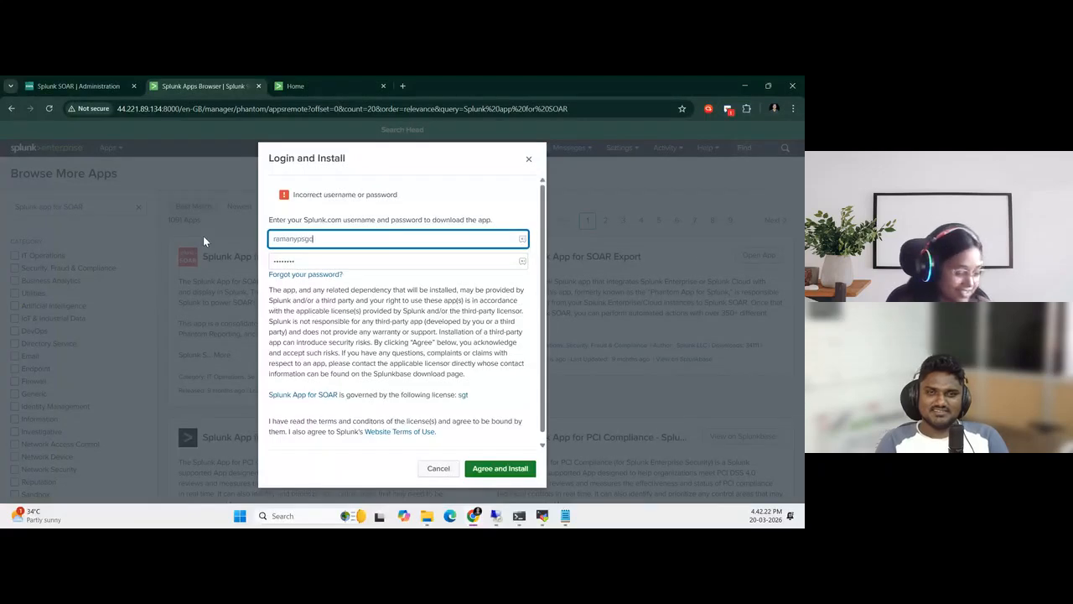
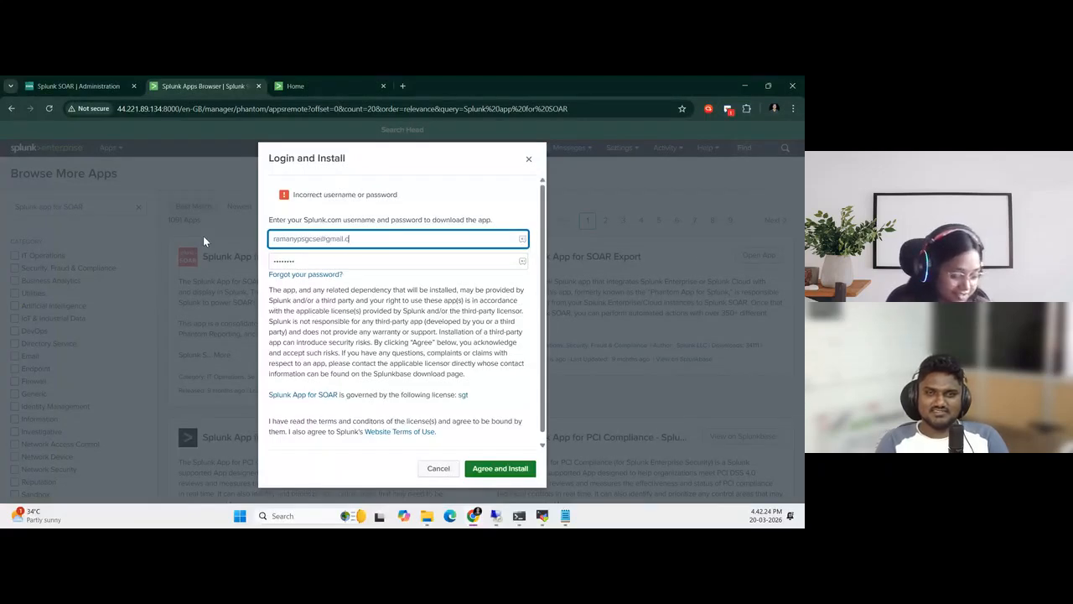
double_click(307, 260)
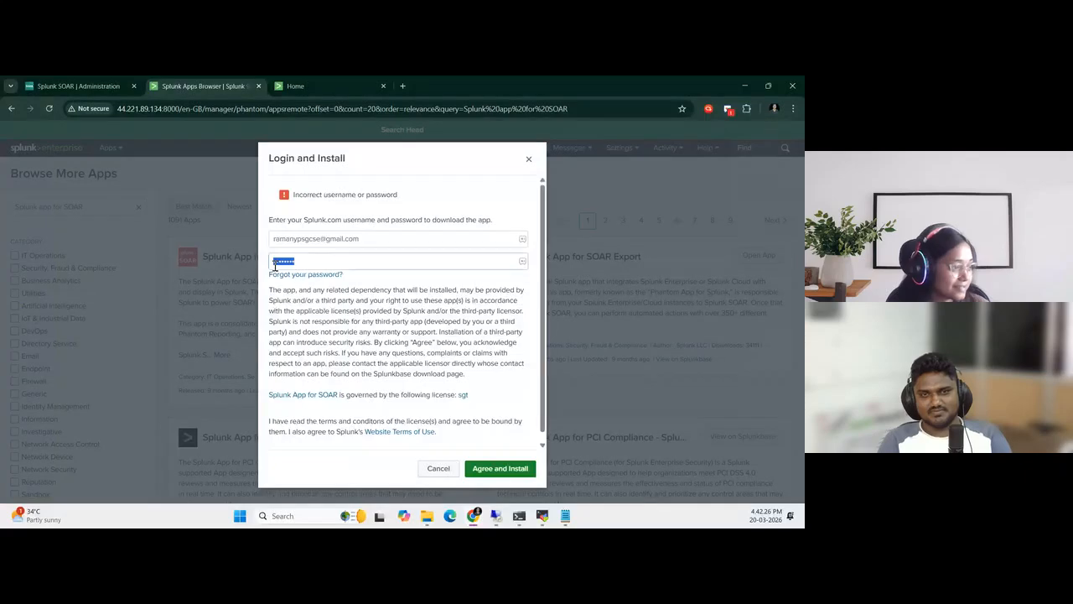
key("BackSpace")
type("•")
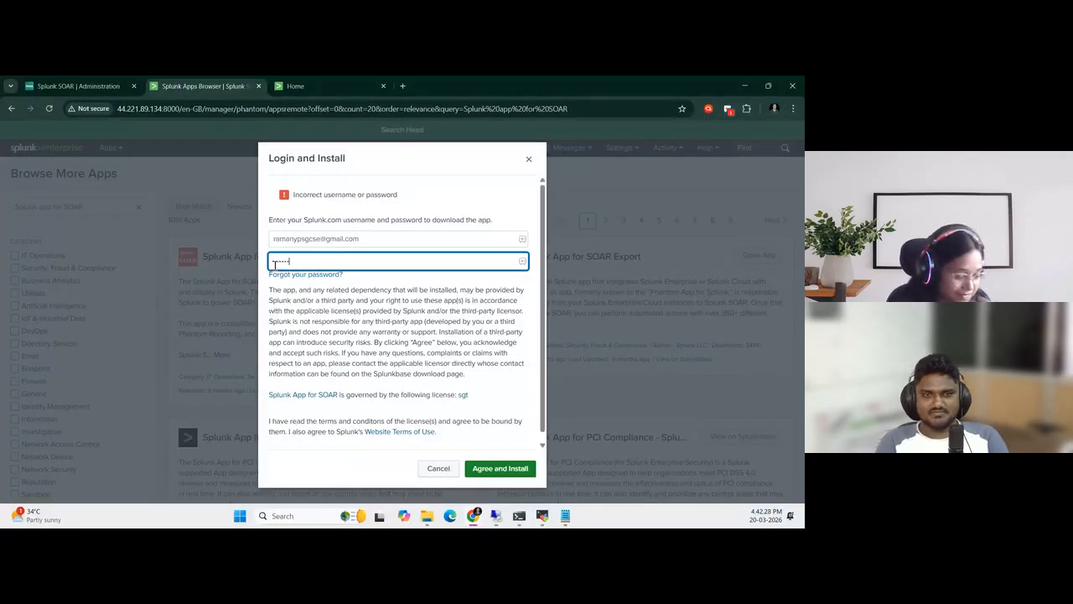
type("••••••••")
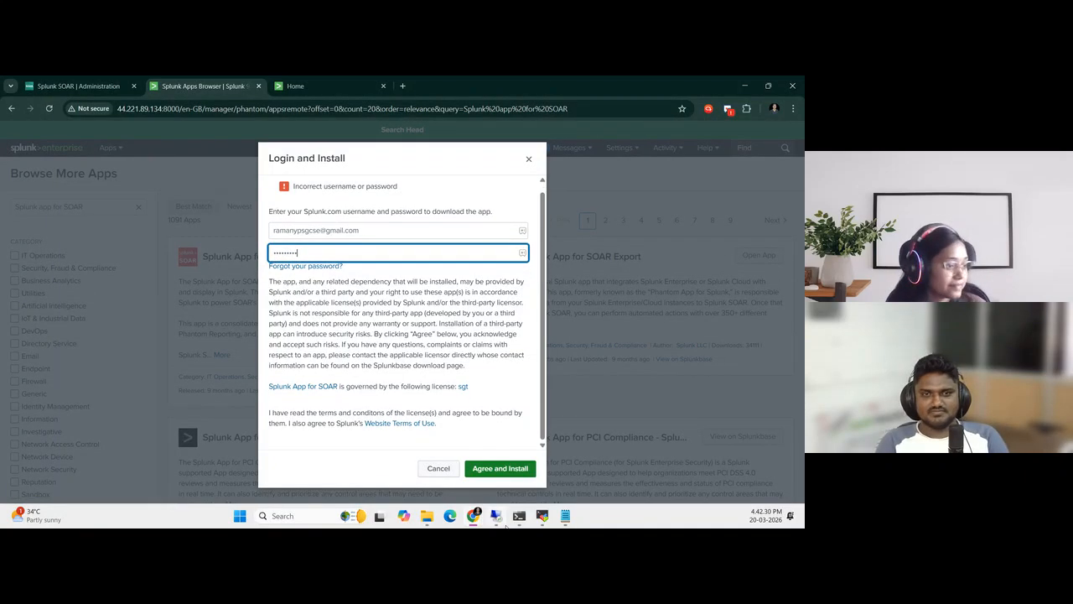
Accept the license terms to install the Splunk App for SOAR and restart Splunk Enterprise immediately
left_click(501, 469)
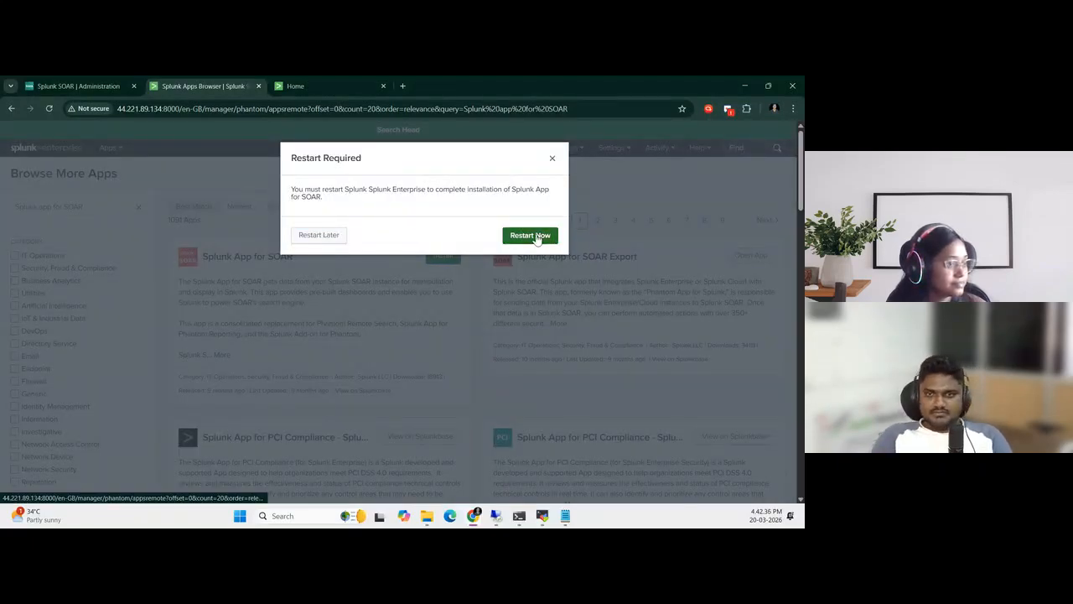
left_click(540, 236)
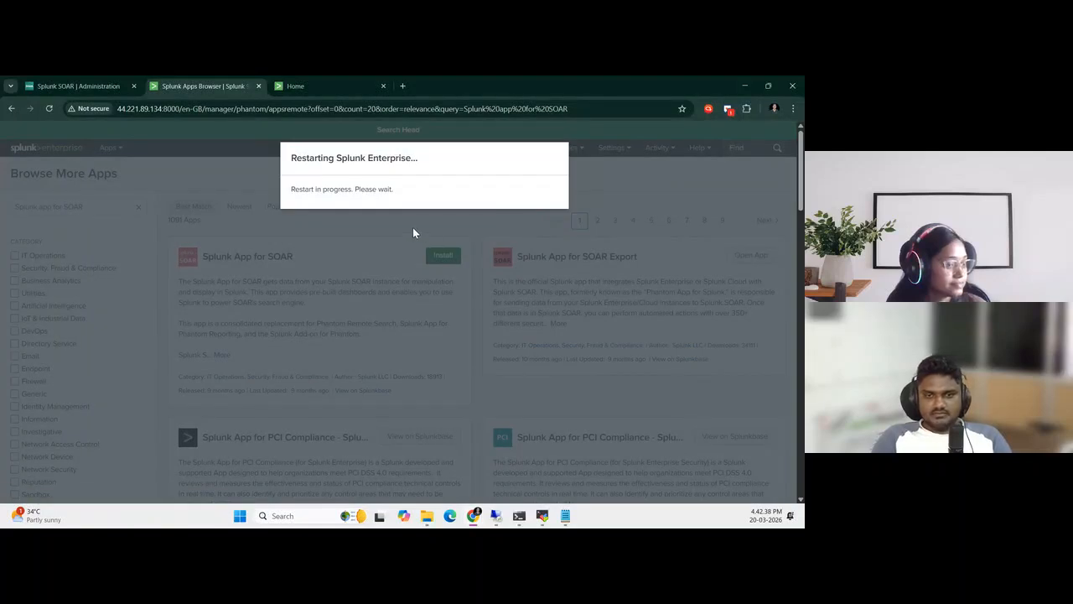
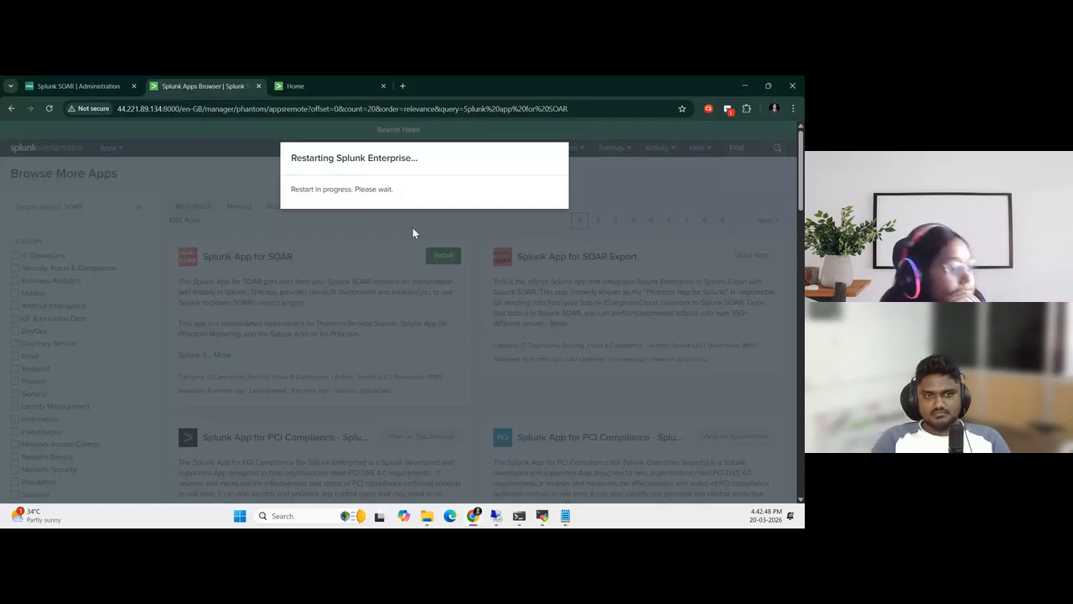
Review the guide's Configure SOAR Export App article, covering the certificate verification commands and the REST API authorization configuration
mouse_move(468, 516)
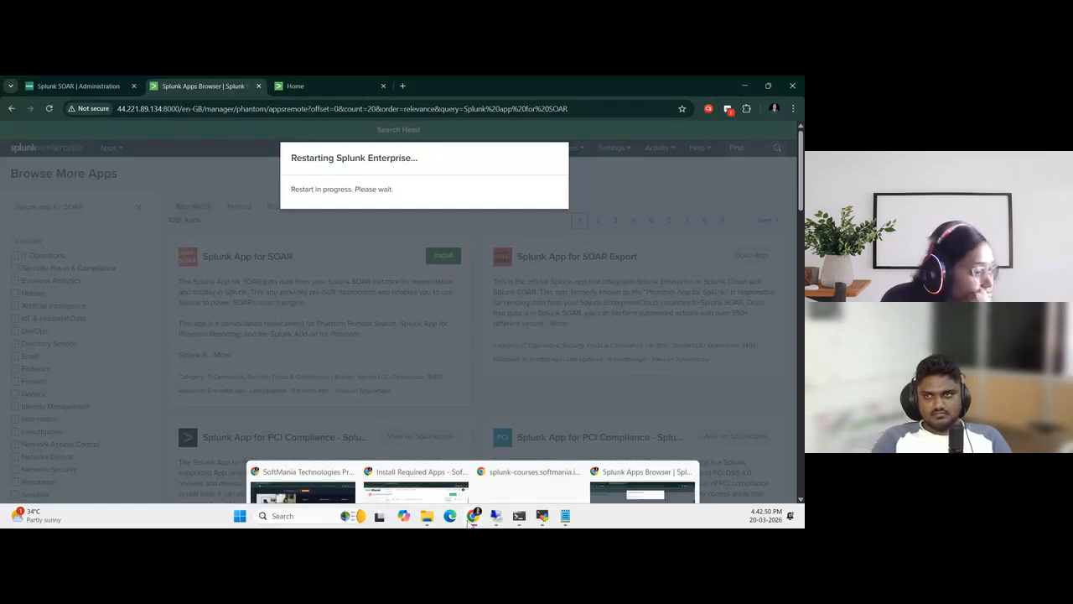
left_click(436, 478)
scroll(383, 457, "down", 6)
left_click(117, 303)
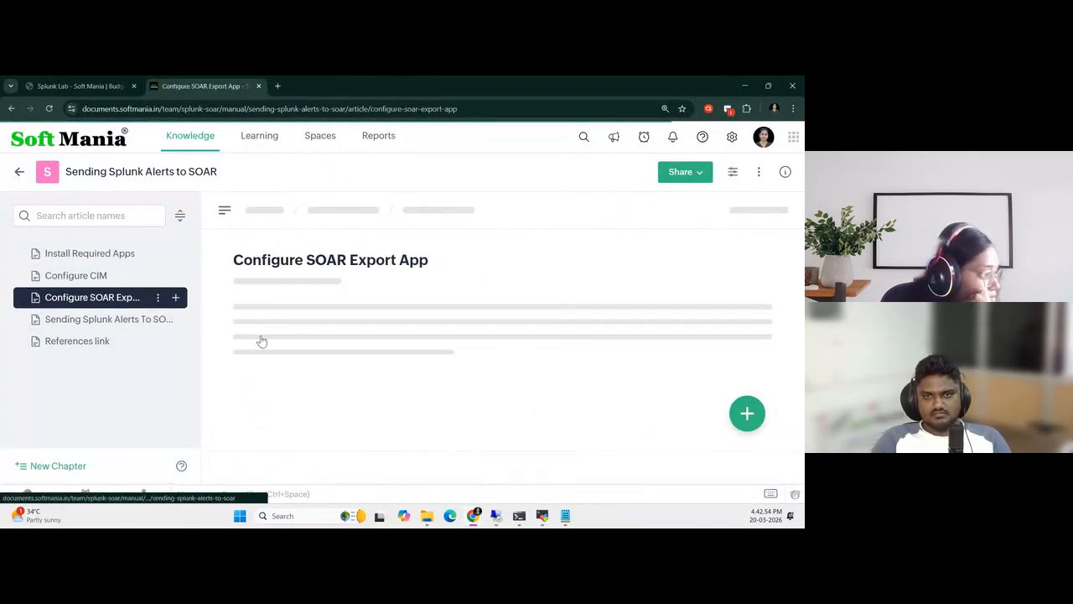
scroll(479, 377, "down", 8)
scroll(479, 377, "down", 10)
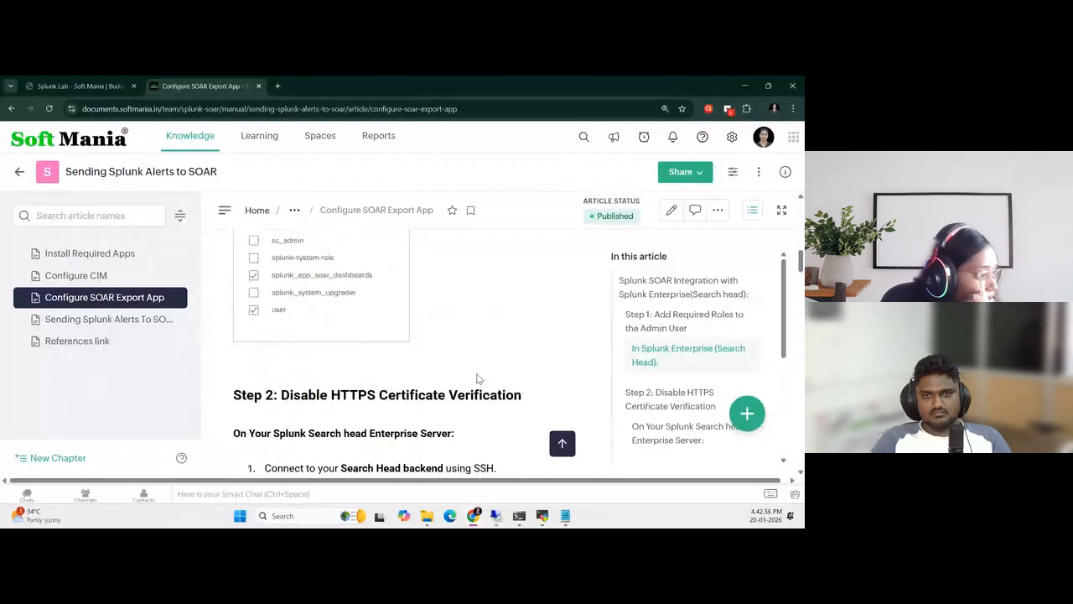
scroll(477, 379, "down", 5)
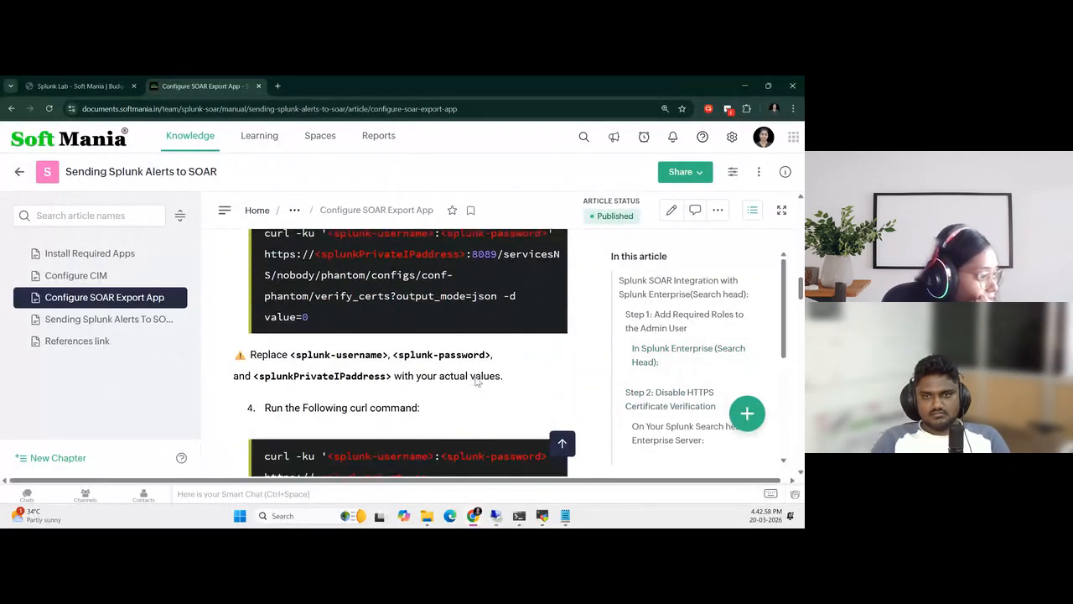
scroll(475, 381, "down", 6)
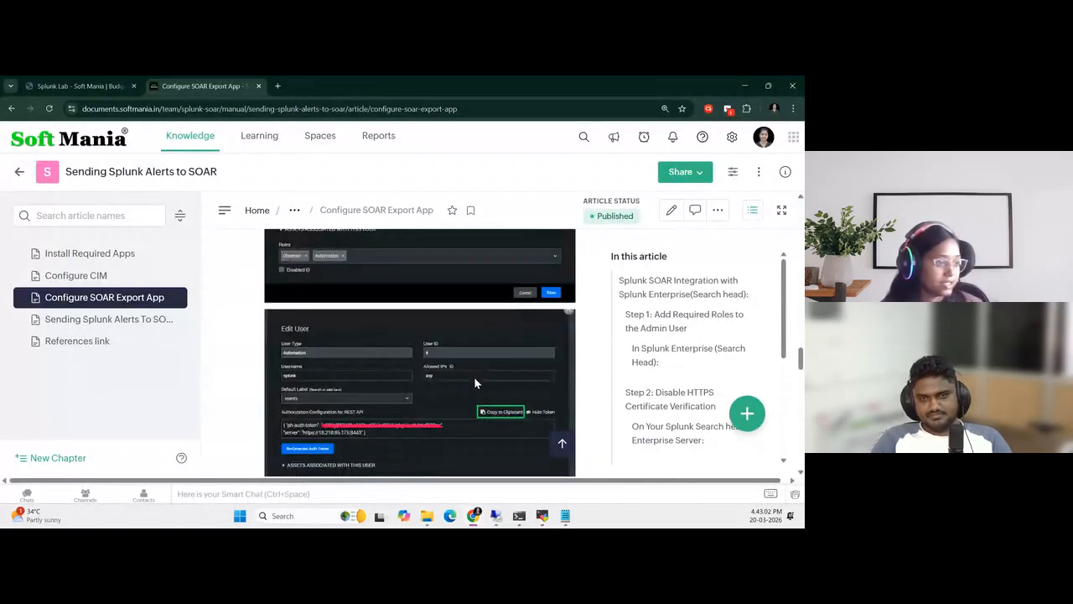
scroll(474, 376, "down", 3)
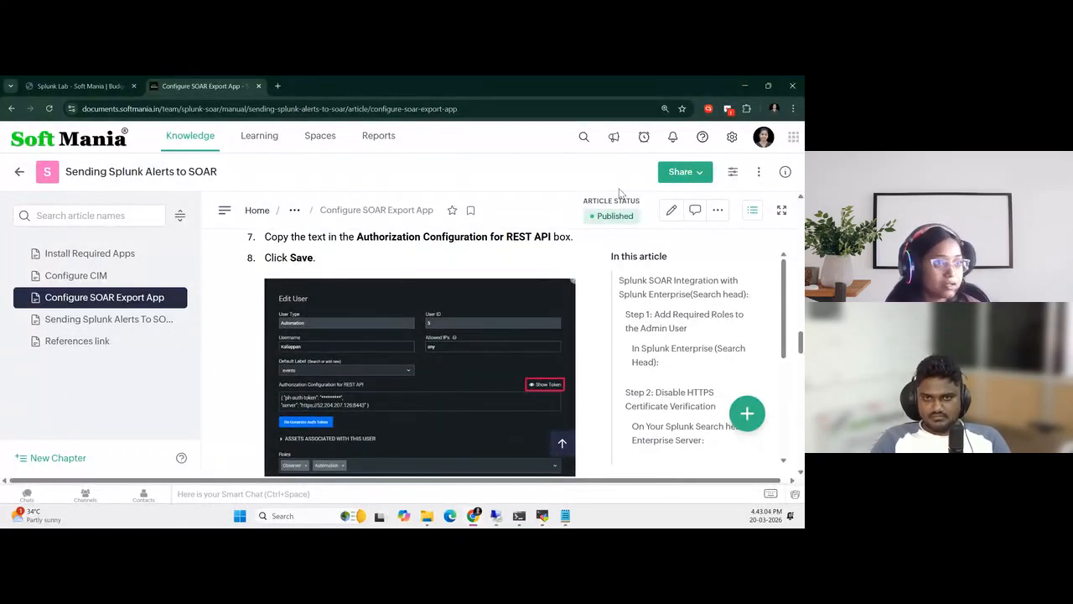
left_click(746, 84)
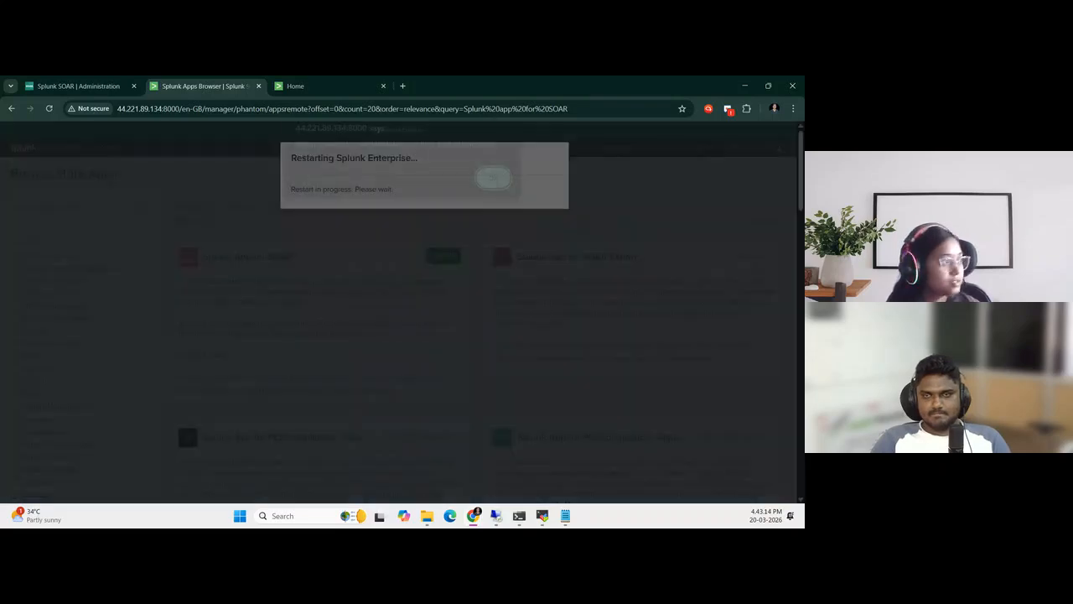
Dismiss the restart dialog, sign back in to Splunk Enterprise as admin with the account password, and open the Splunk App for SOAR Export
left_click(492, 186)
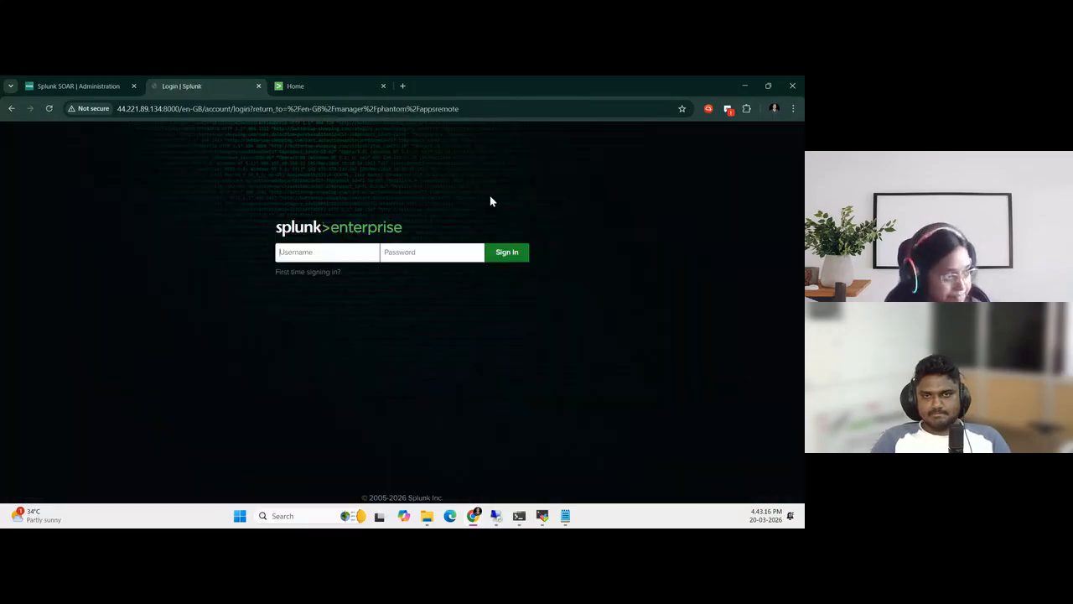
type("ad")
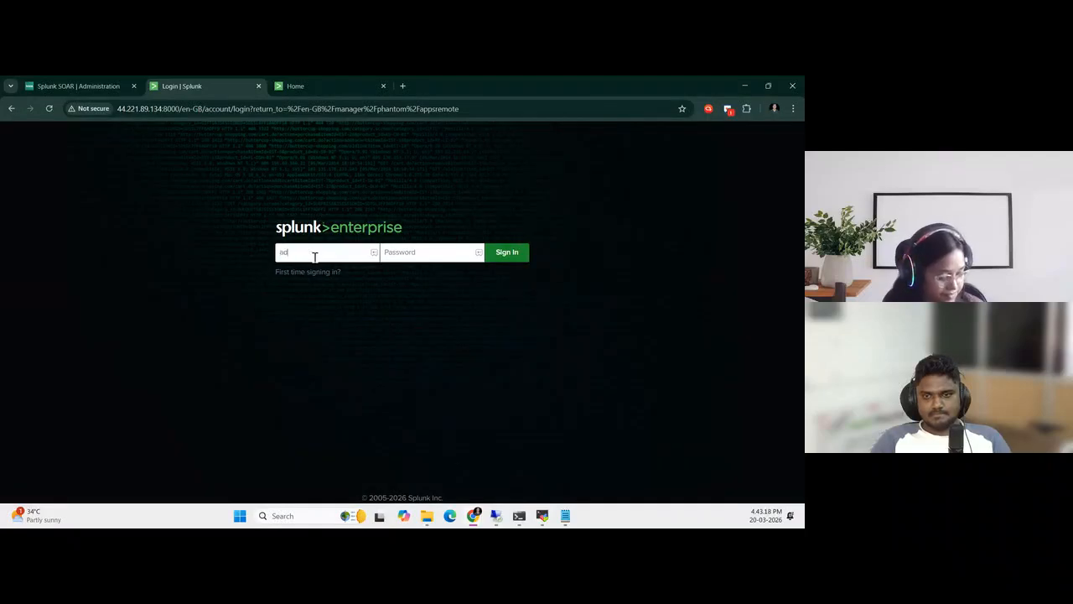
type("••")
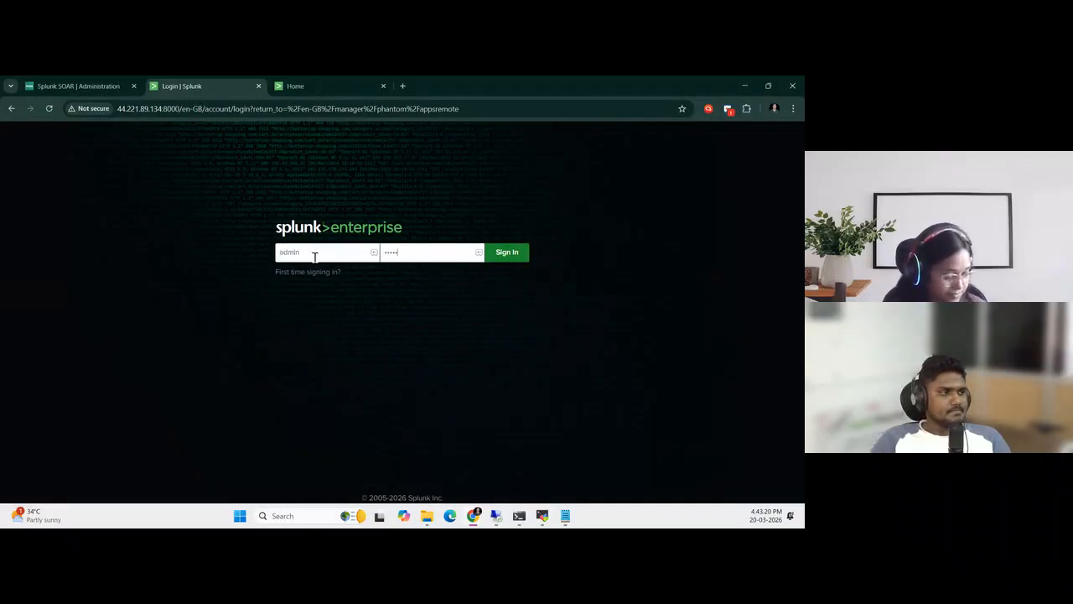
type("••••••")
key("Return")
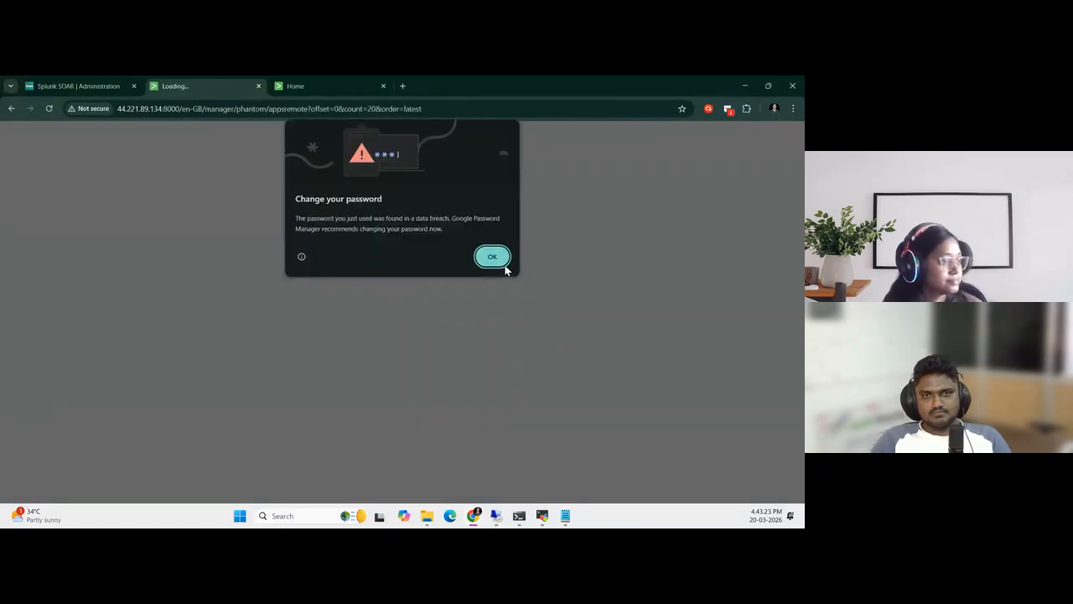
left_click(504, 266)
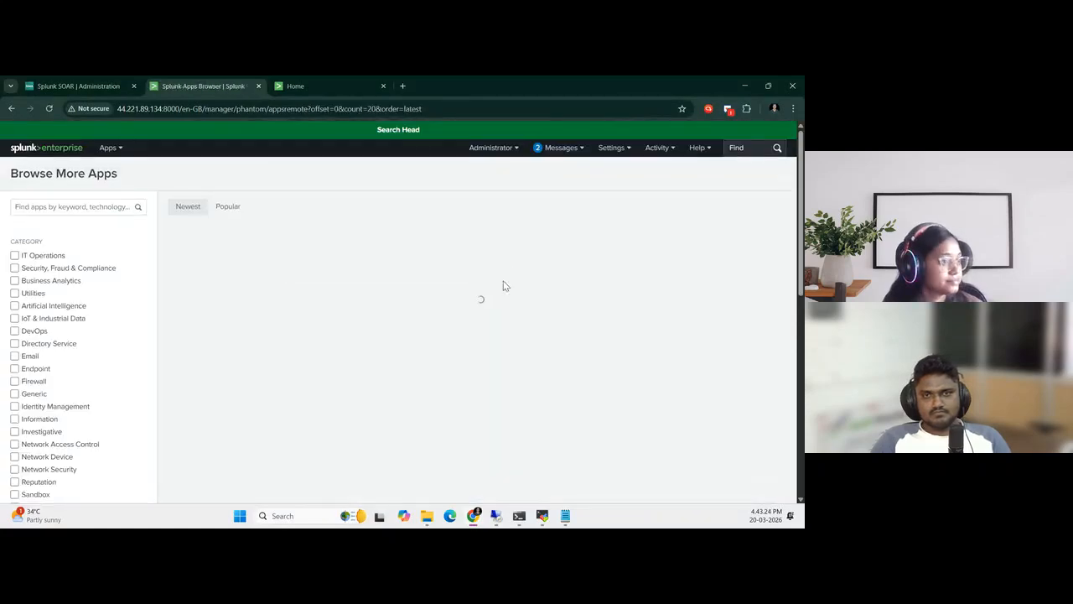
left_click(109, 147)
left_click(143, 239)
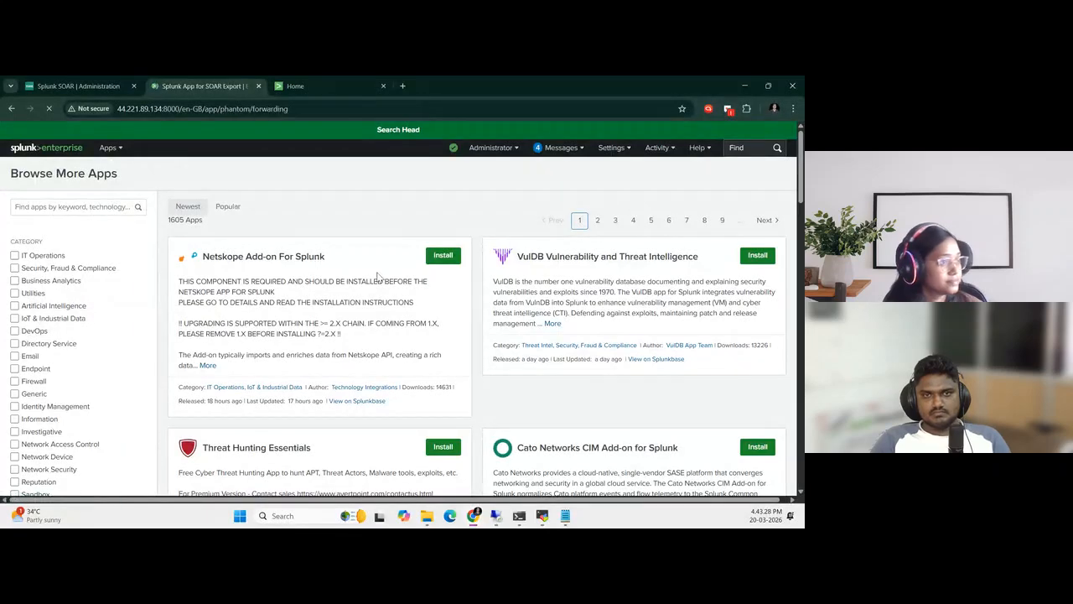
Switch to the Search Head terminal in MobaXterm and clear its screen
left_click(541, 516)
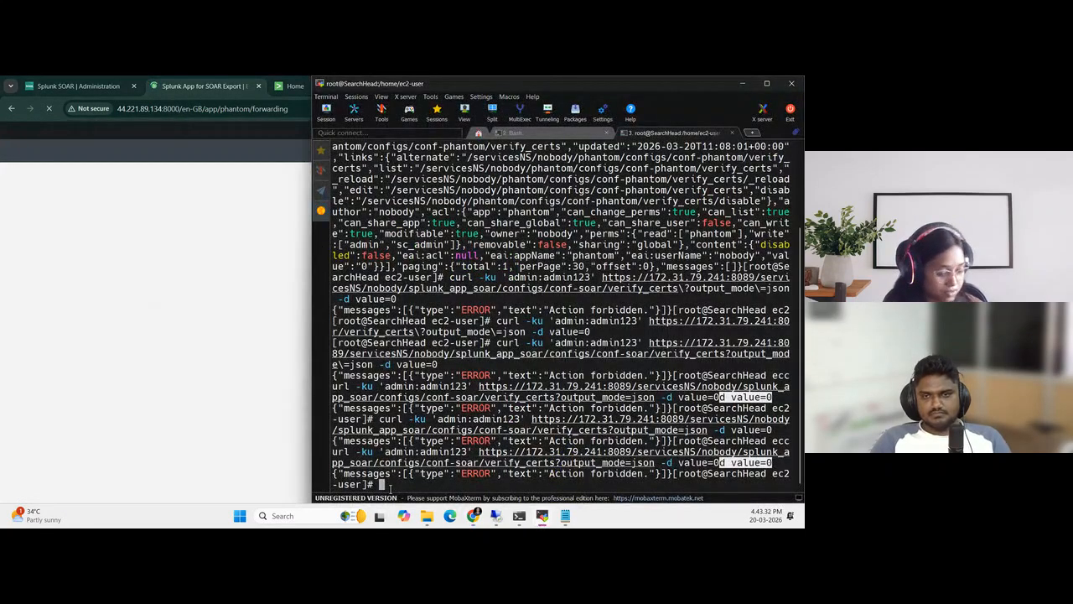
key("Return")
key("Return")
key("Return")
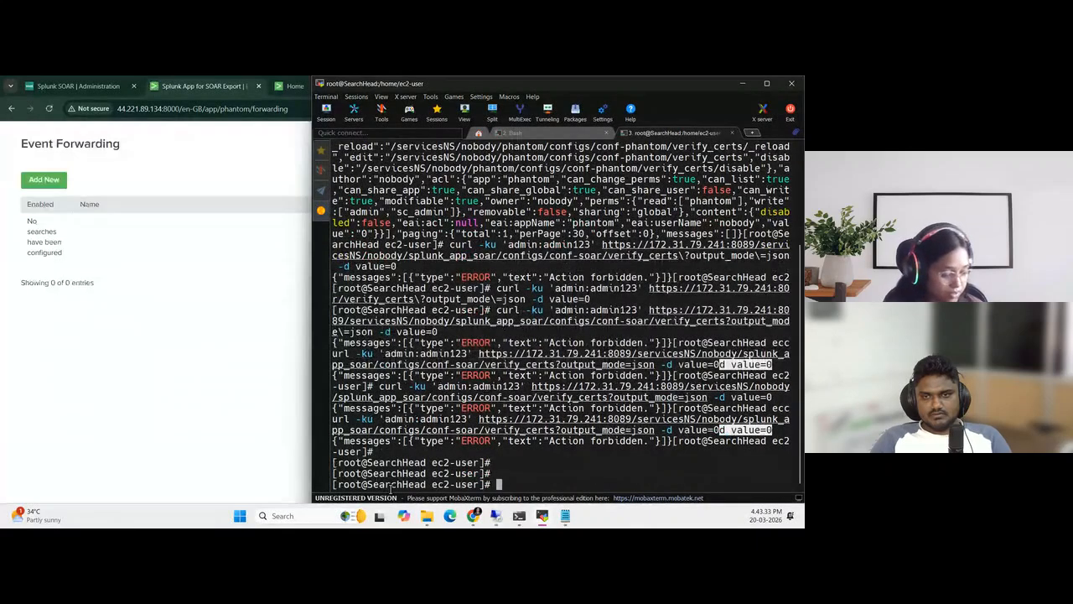
type("clear")
key("Return")
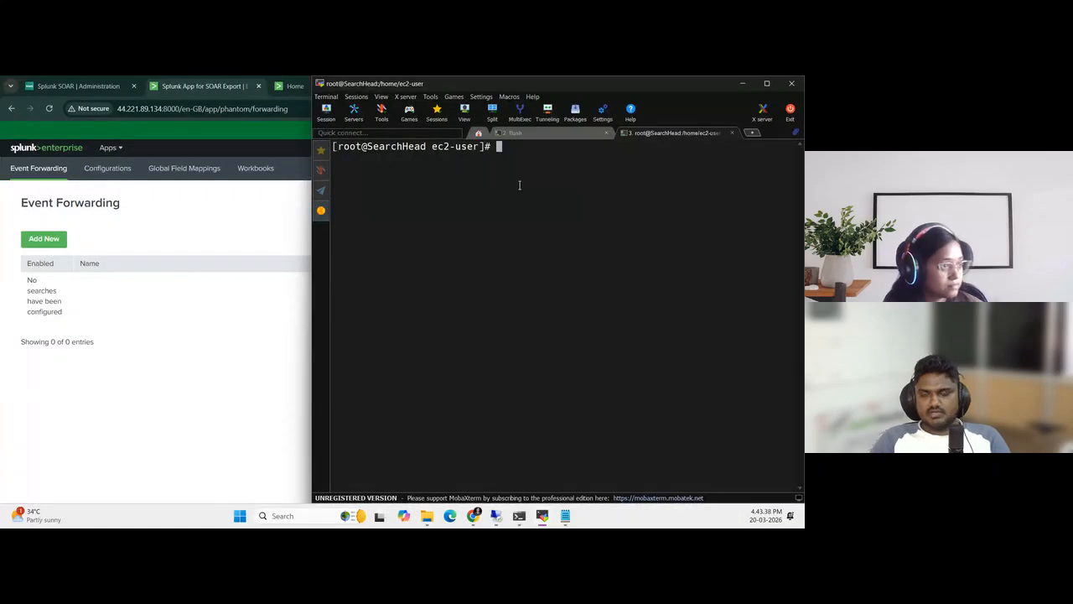
left_click(234, 349)
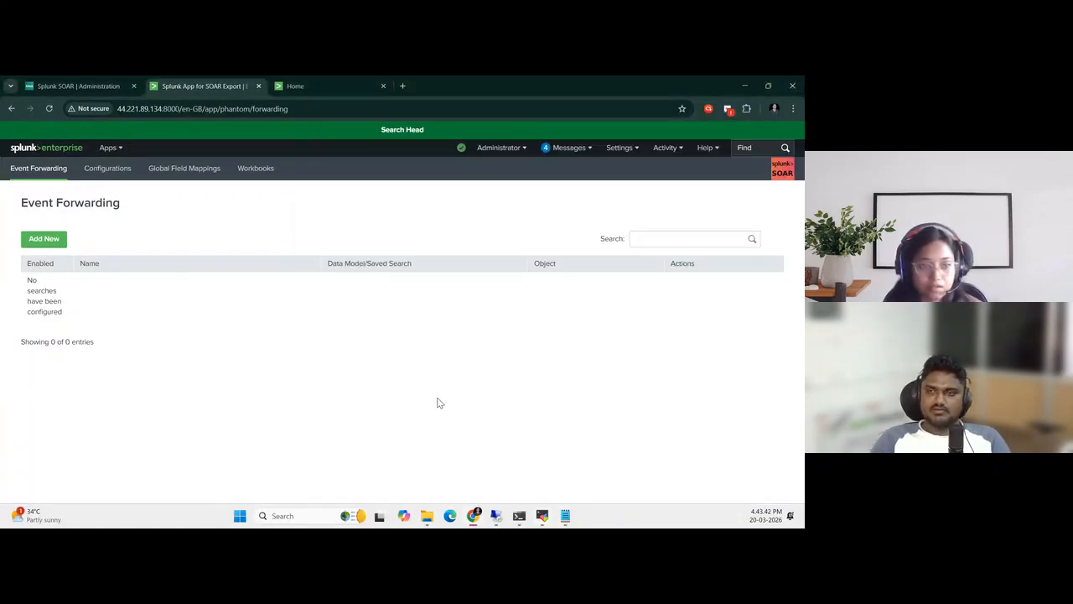
Copy the splunk_app_soar verify_certs curl command with the admin password from Notepad and run it on the Search Head with value=0
left_click(542, 515)
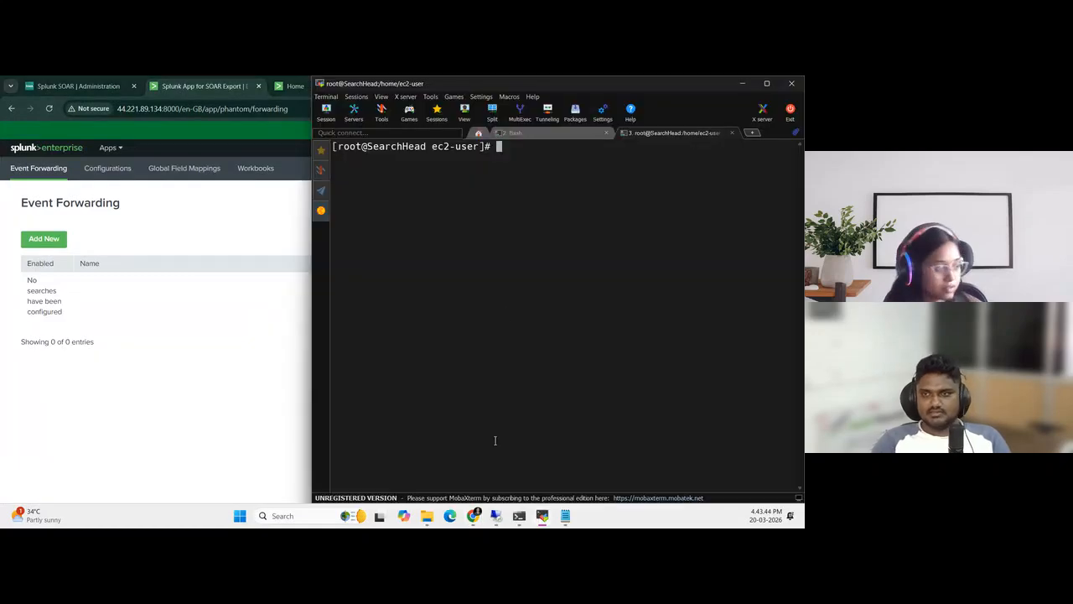
mouse_move(567, 517)
left_click(536, 465)
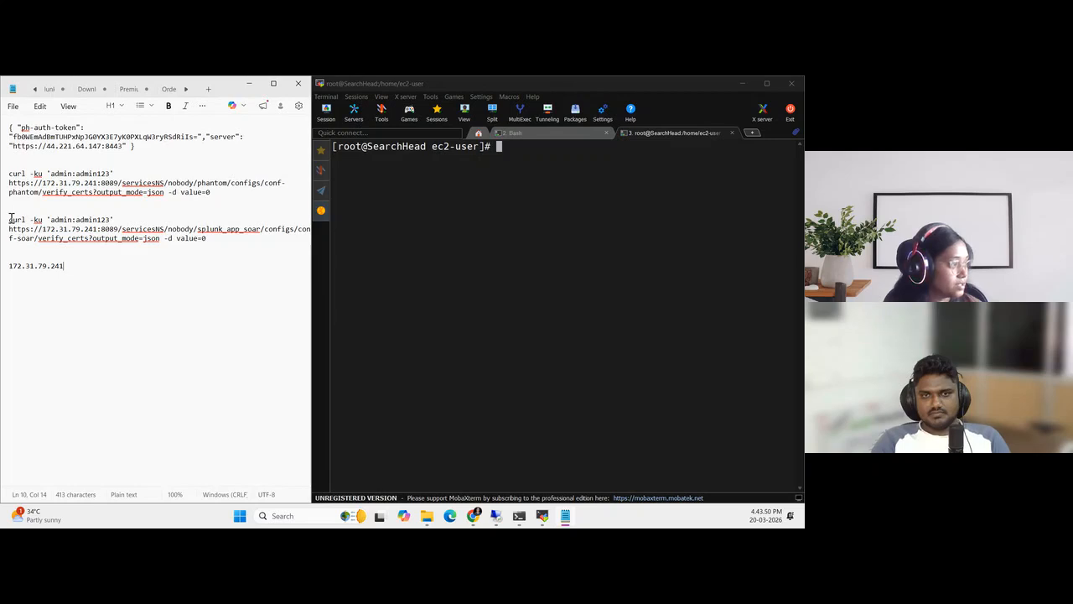
left_click_drag(10, 220, 209, 239)
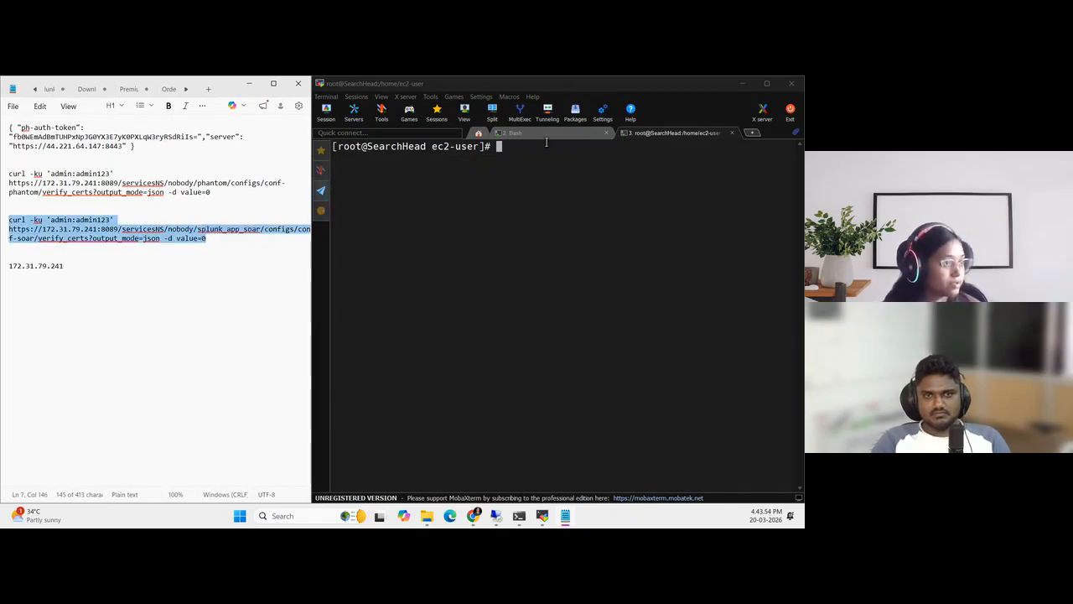
right_click(520, 149)
key("Return")
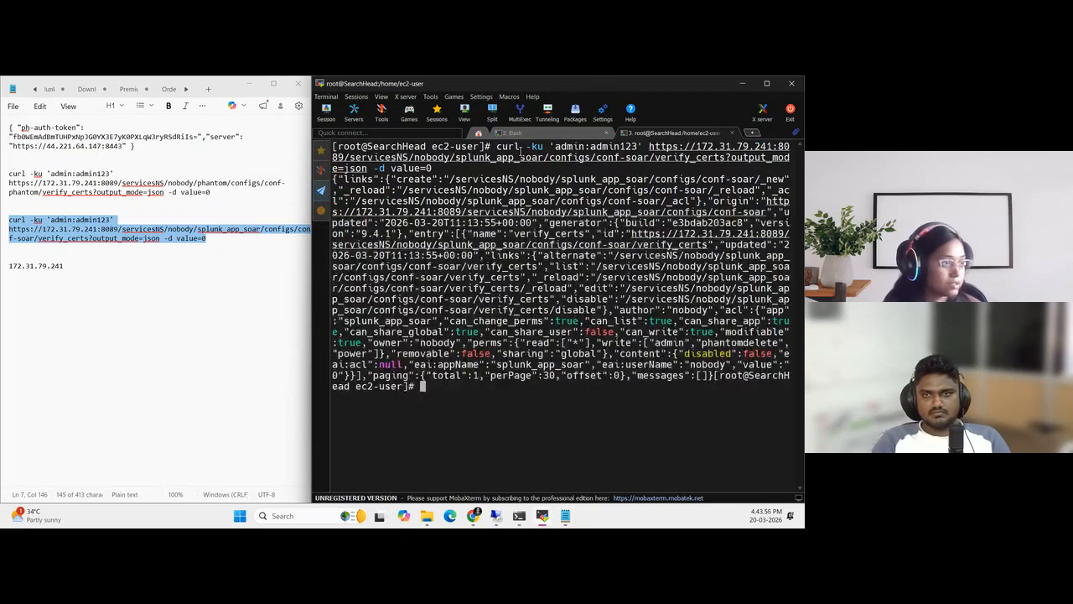
left_click(84, 299)
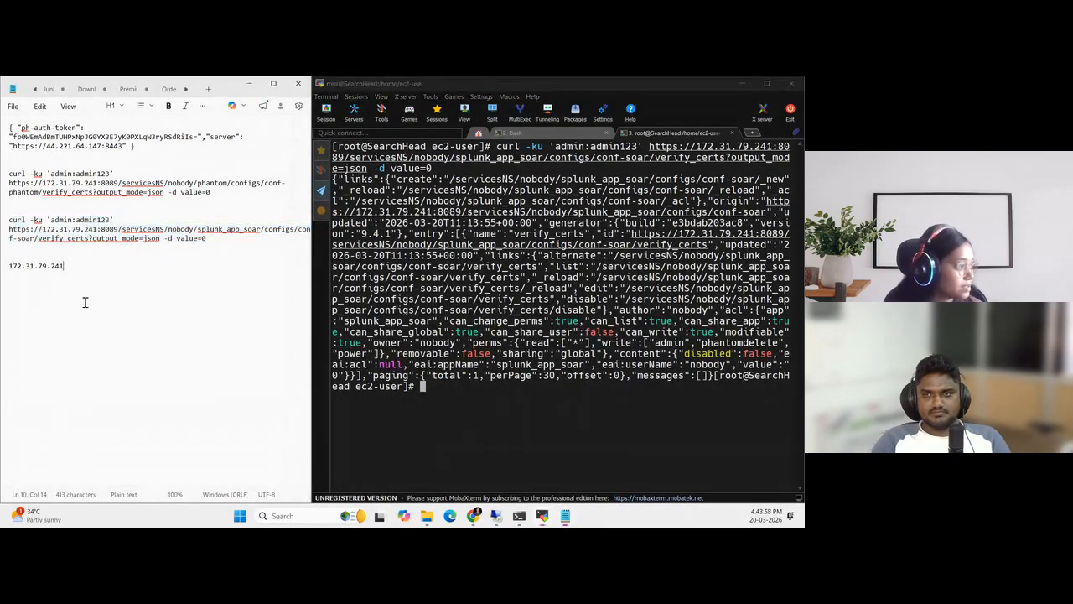
left_click(738, 81)
left_click(740, 83)
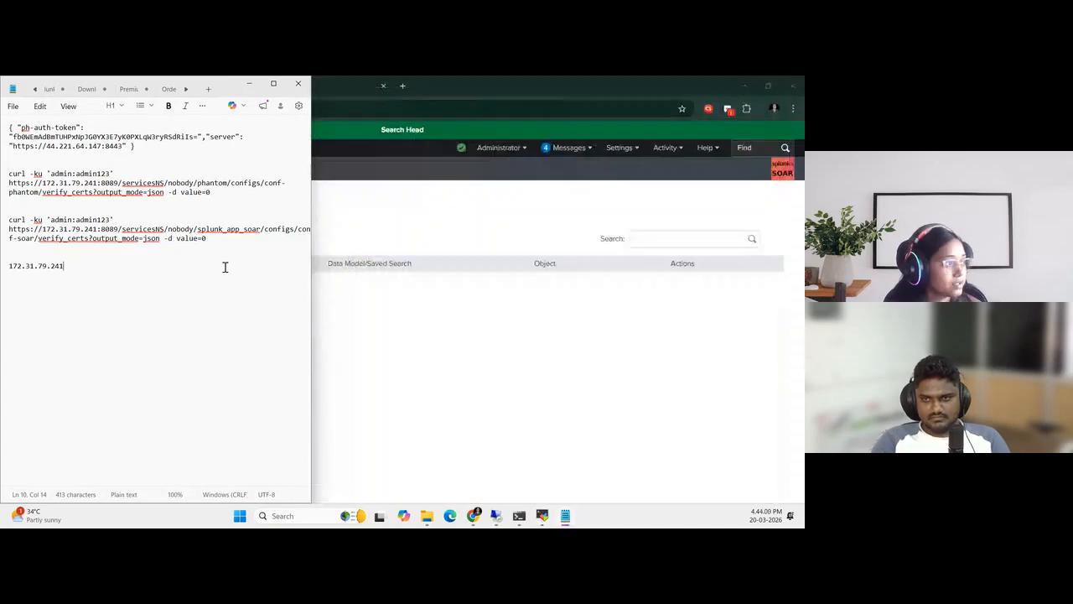
left_click(247, 84)
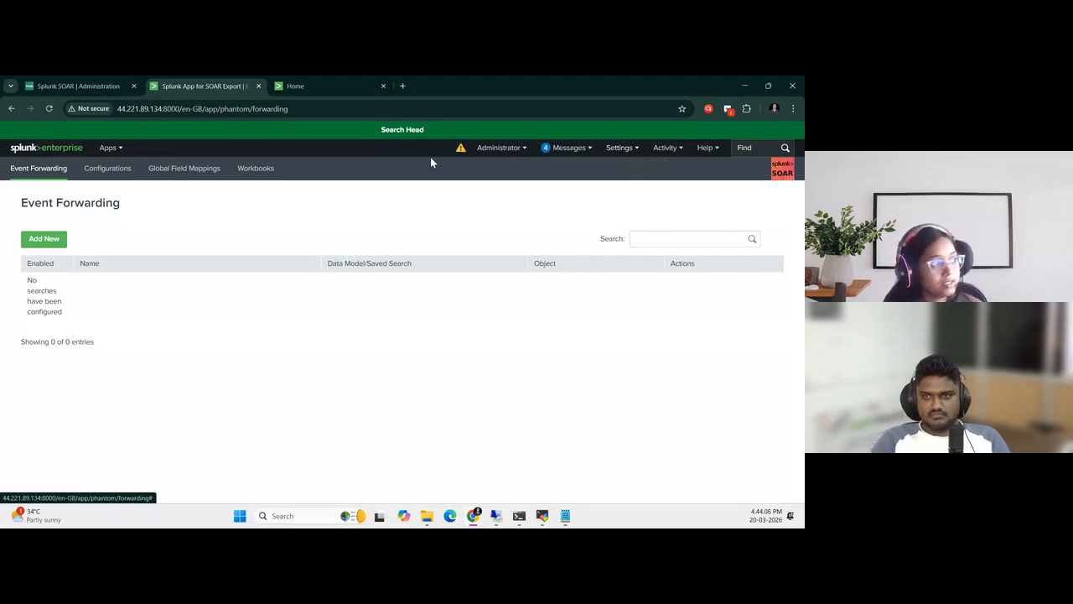
Open the admin role for editing and make it inherit the phantomdelete and splunk_app_soar_dashboards roles
left_click(635, 151)
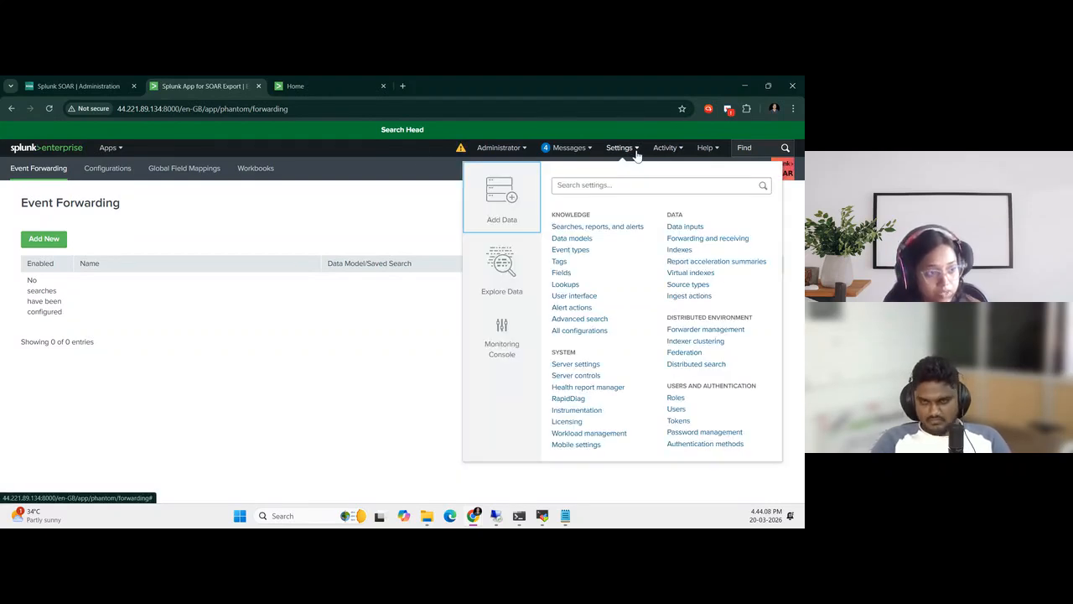
left_click(676, 398)
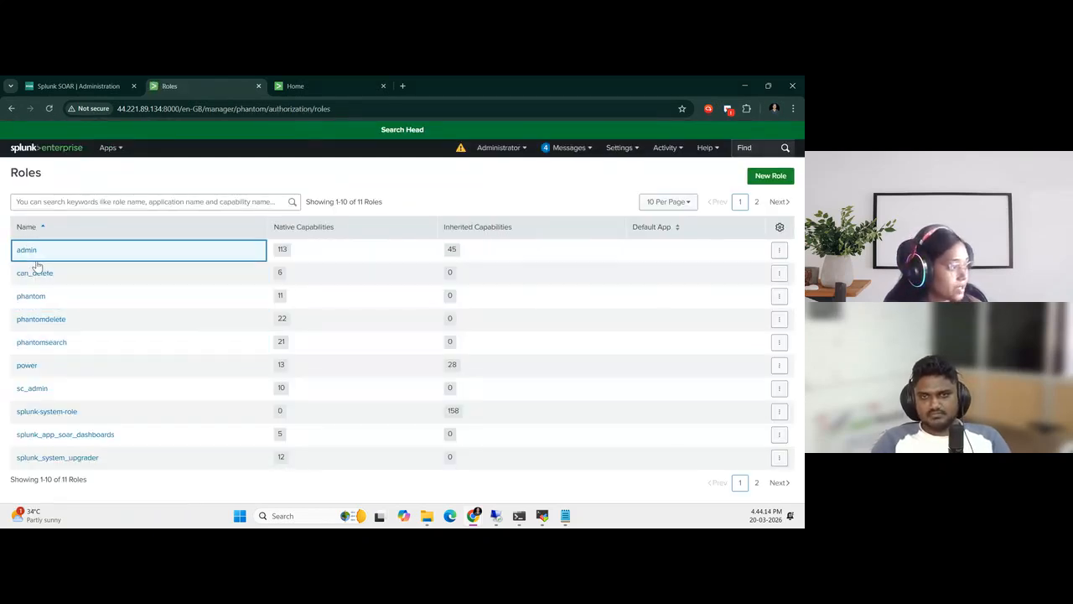
left_click(26, 252)
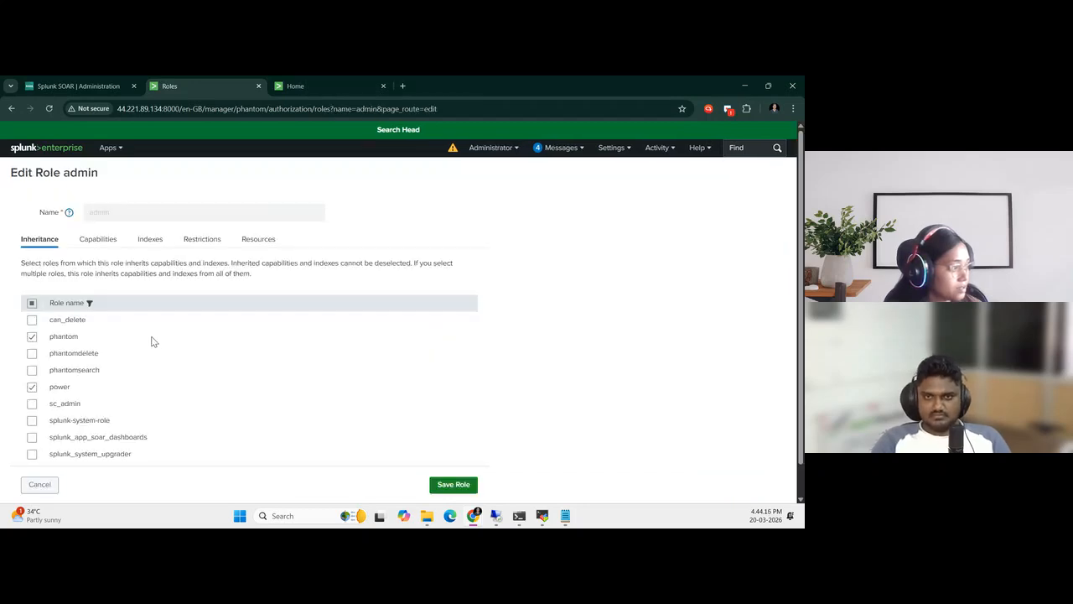
scroll(208, 376, "down", 1)
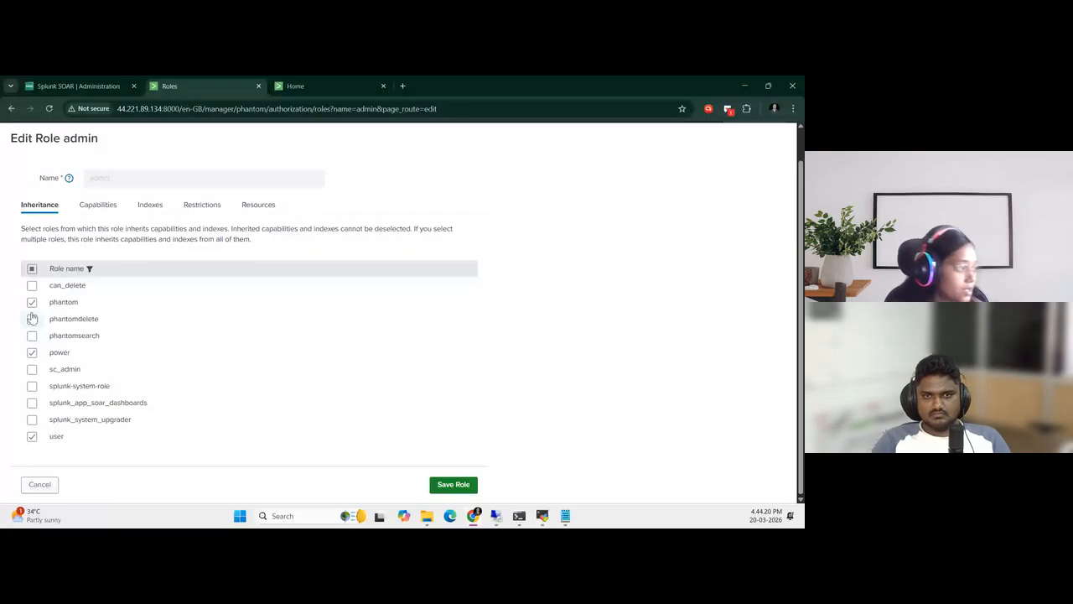
left_click(32, 319)
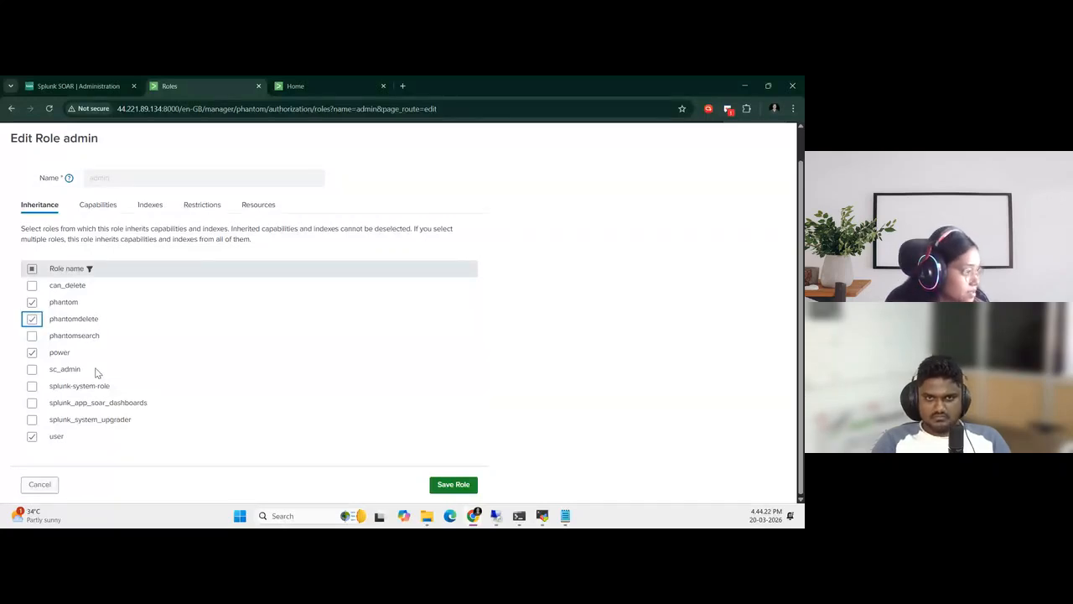
left_click(32, 402)
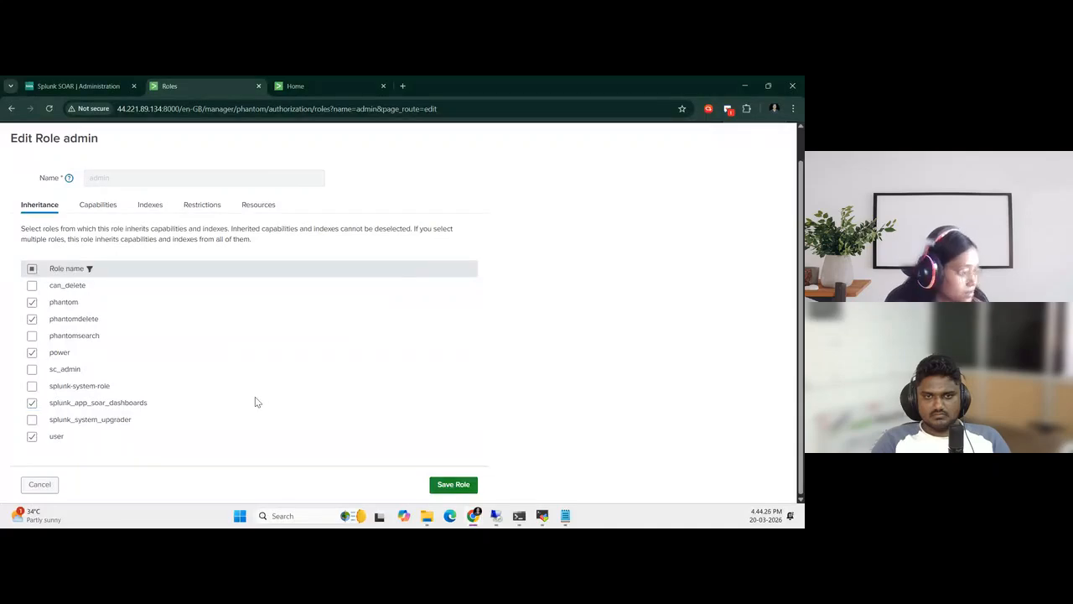
Place the guide beside the role editor and compare its inherited roles list with the admin role's selections
key("super+Right")
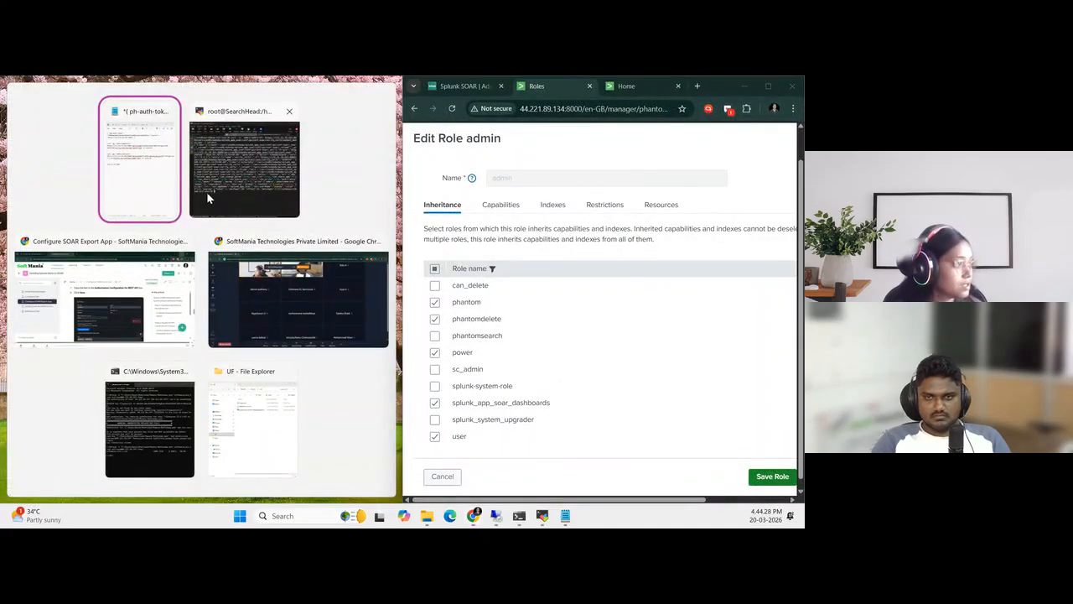
left_click(144, 344)
scroll(138, 348, "down", 3)
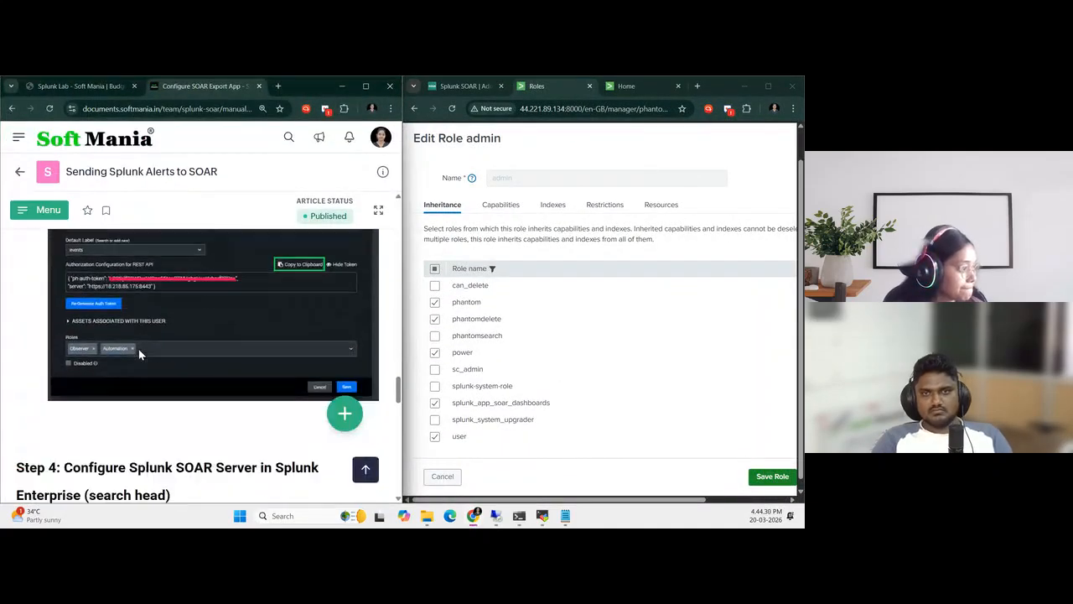
scroll(140, 354, "up", 18)
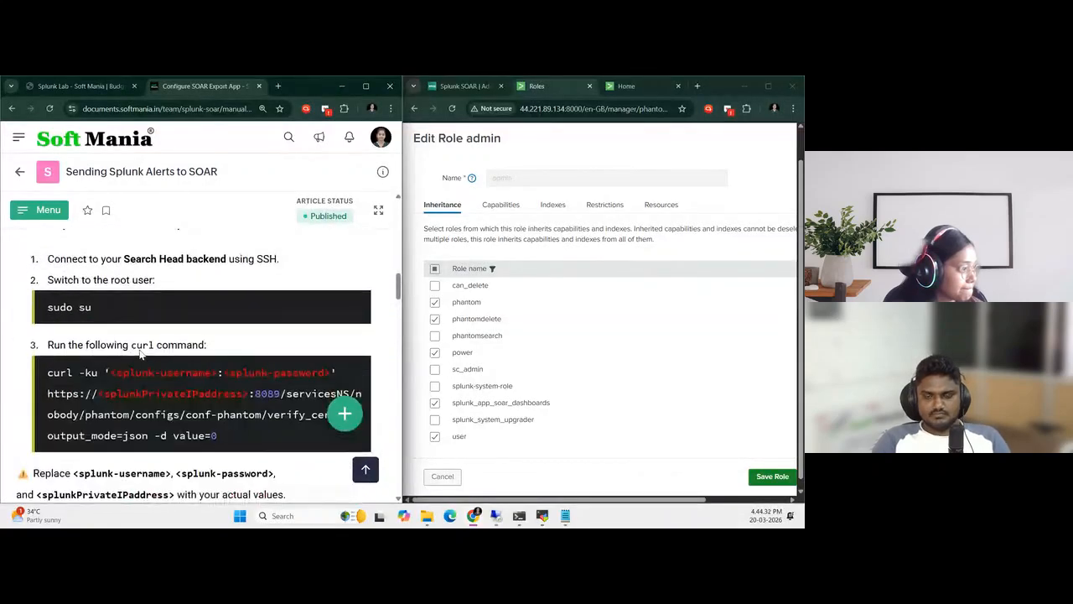
scroll(140, 354, "up", 1)
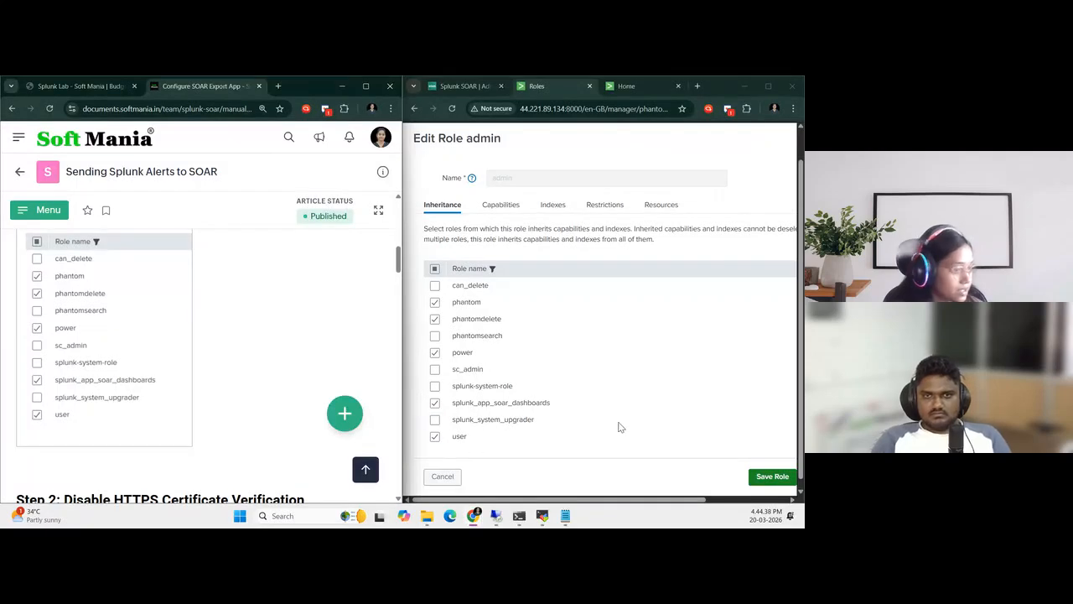
Check the admin role's capabilities and save the role
left_click(500, 204)
scroll(528, 344, "down", 5)
scroll(531, 346, "up", 8)
left_click(772, 476)
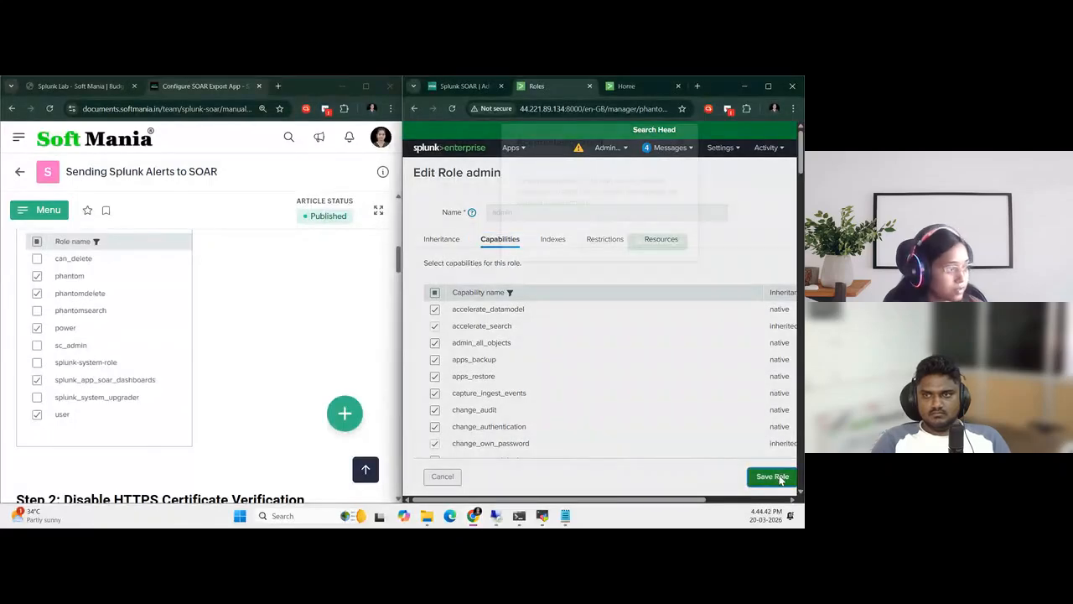
Follow the guide to Step 4 and open the server configurations of the Splunk App for SOAR Export on the Search Head
left_click(660, 265)
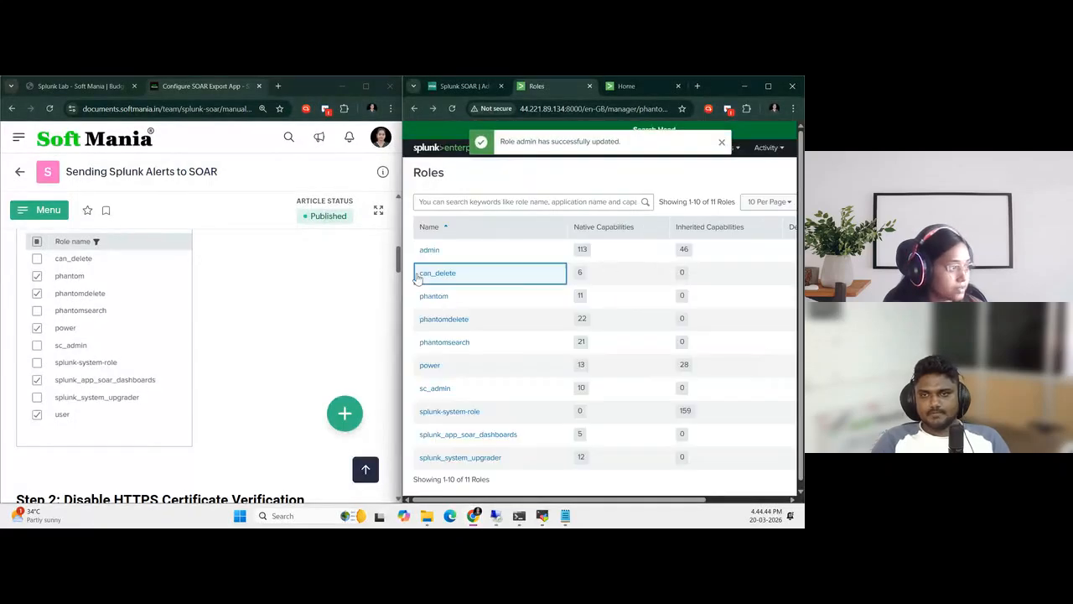
scroll(162, 413, "down", 5)
scroll(162, 413, "down", 5)
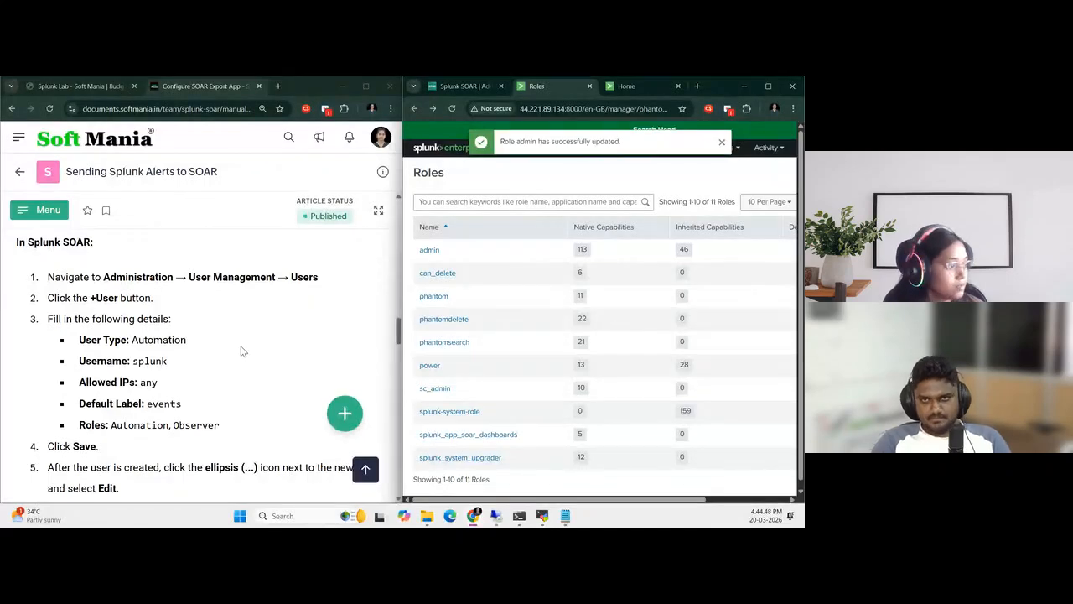
scroll(242, 350, "down", 1)
scroll(241, 351, "down", 2)
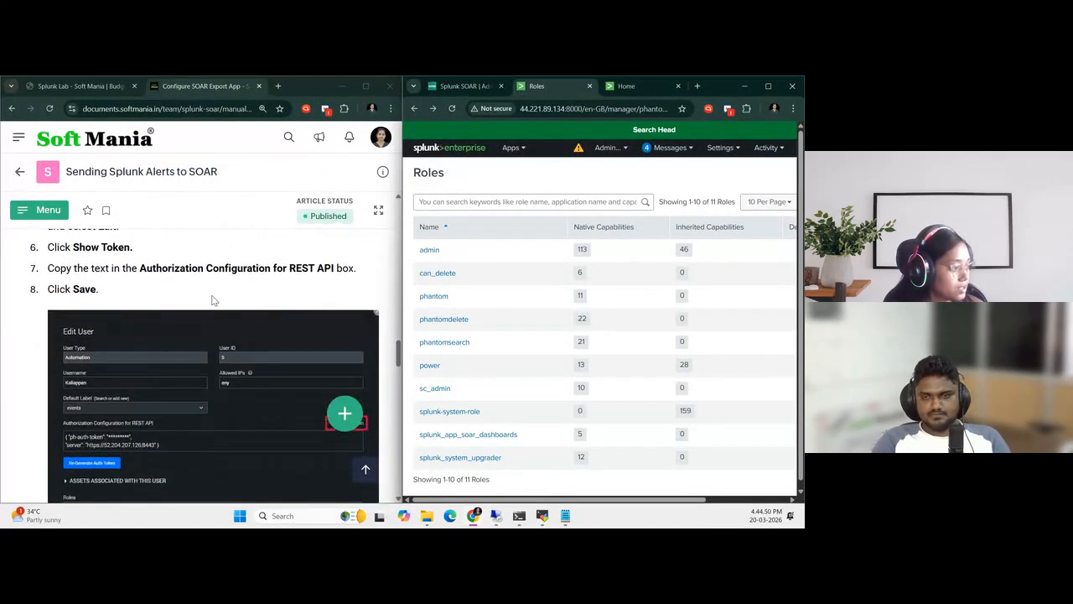
scroll(232, 384, "down", 6)
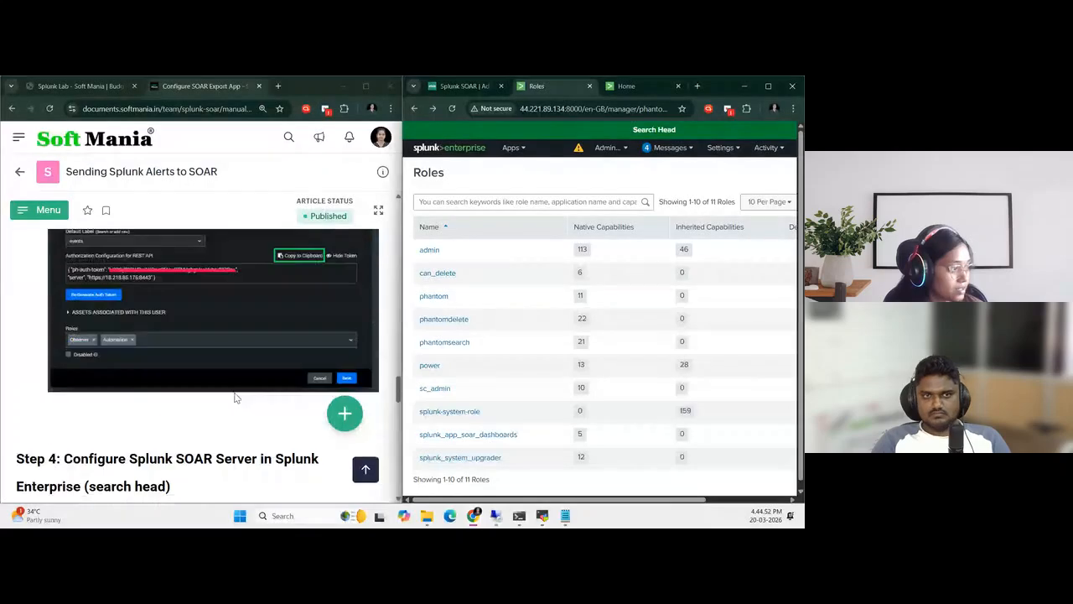
left_click(767, 86)
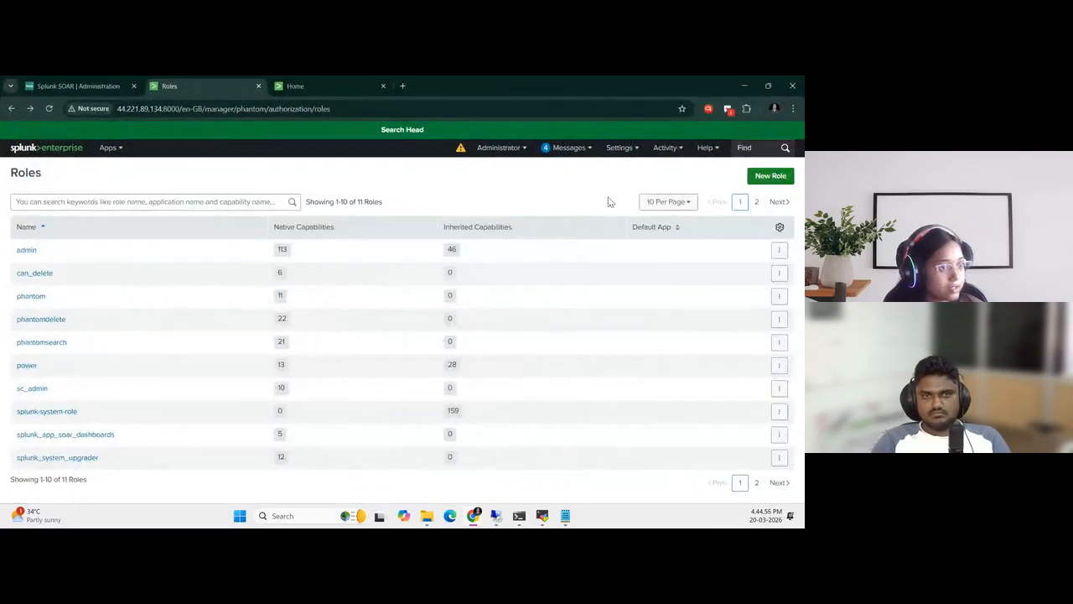
left_click(618, 147)
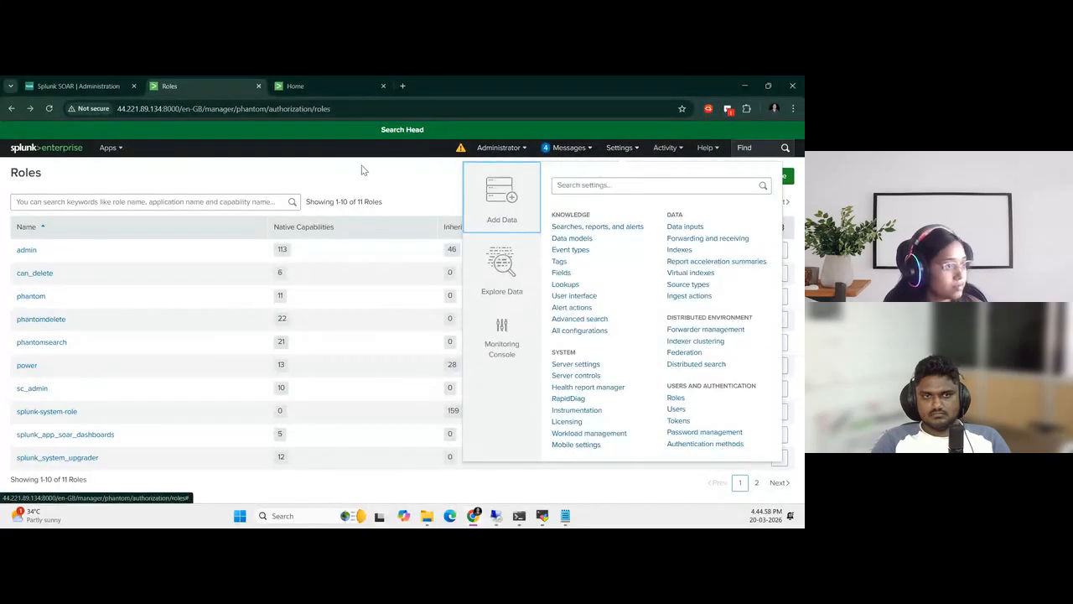
left_click(124, 149)
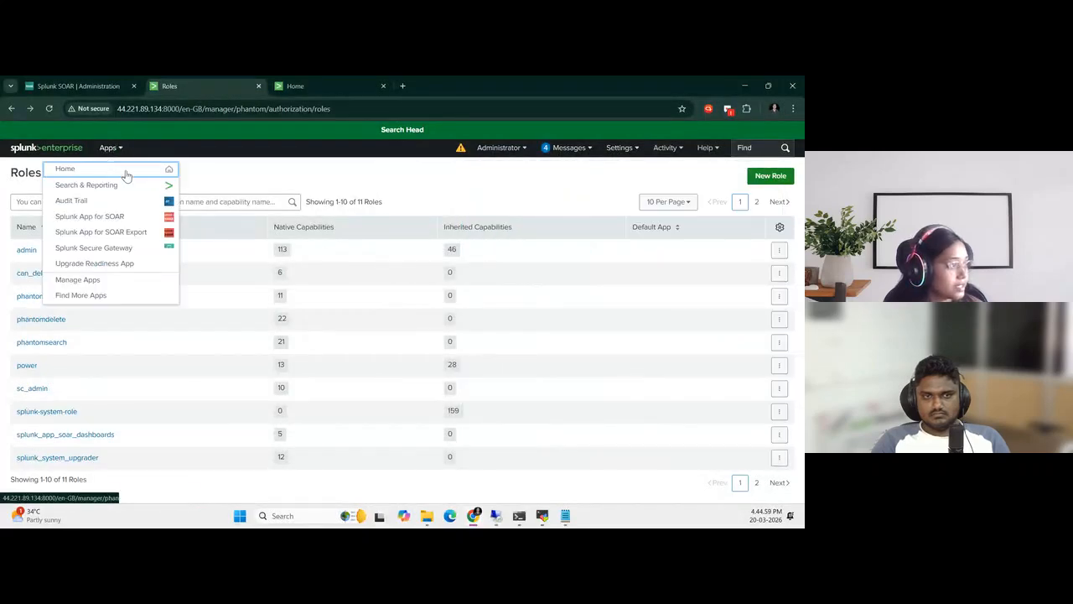
left_click(99, 235)
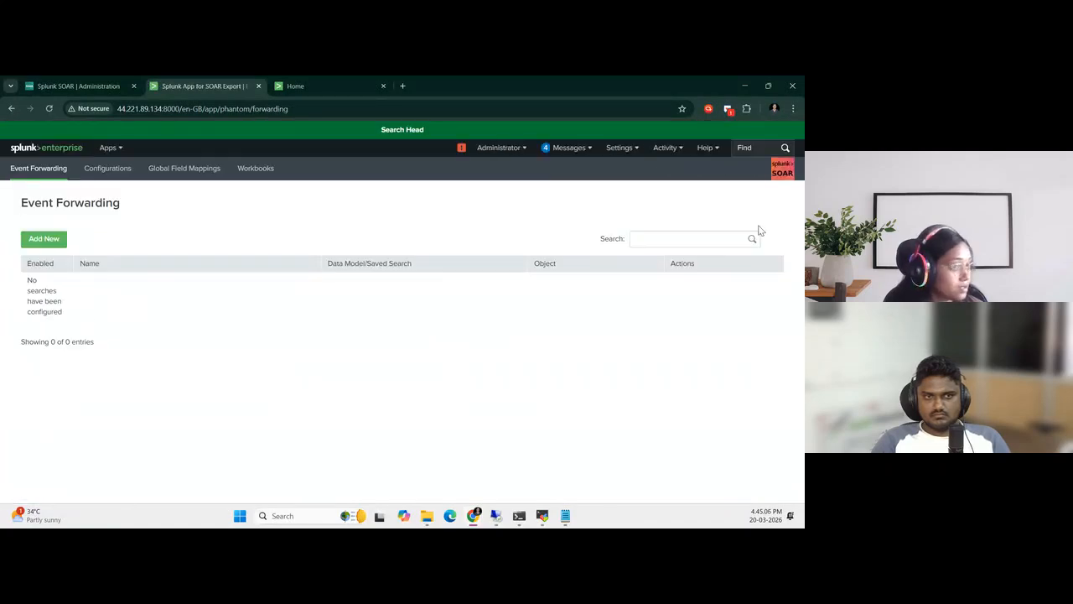
left_click(107, 170)
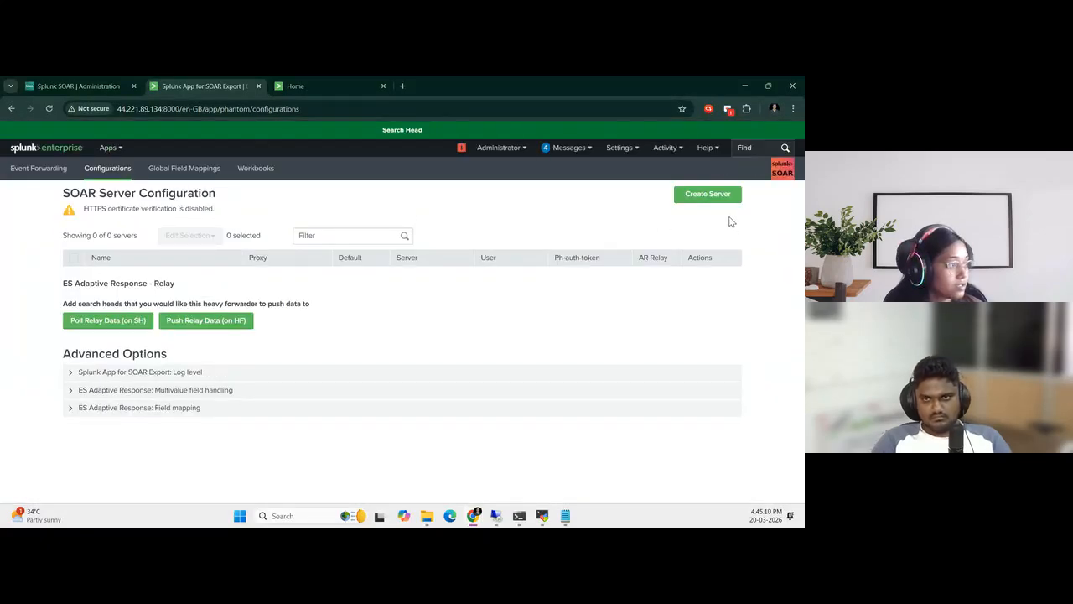
Start a new SOAR server and paste the authorization configuration, including the auth token and server address, copied from Notepad
left_click(704, 201)
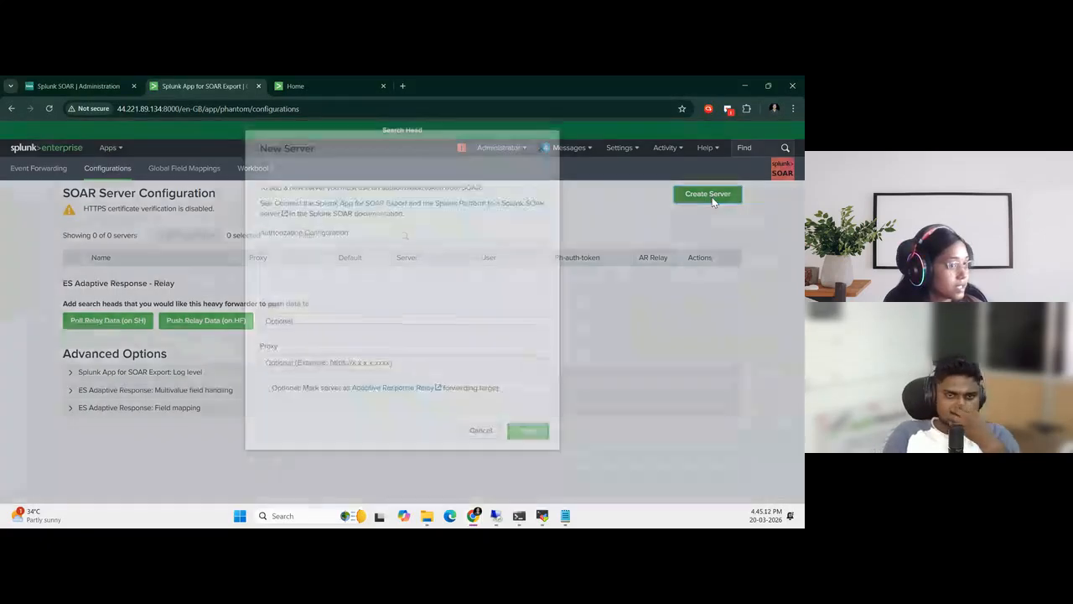
left_click(332, 272)
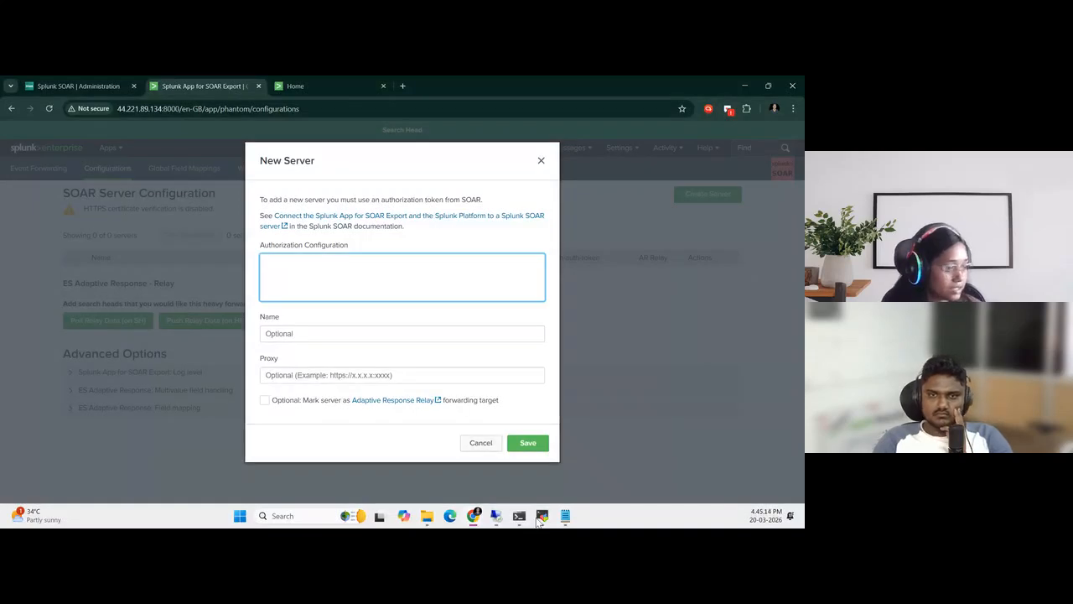
left_click(565, 516)
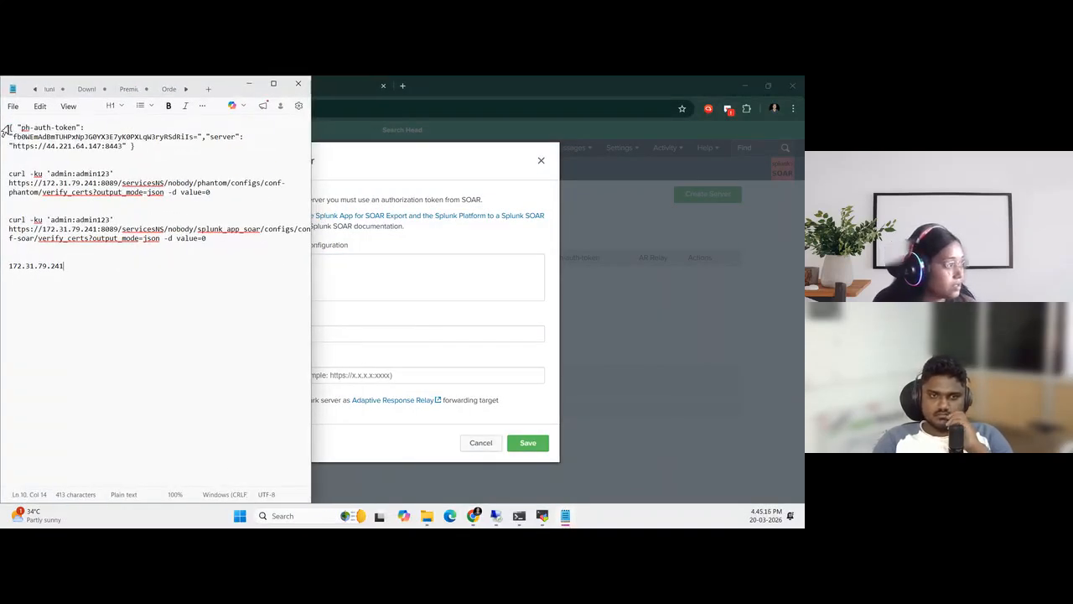
left_click_drag(10, 125, 89, 131)
key("shift+Down")
key("shift+Down")
key("shift+Down")
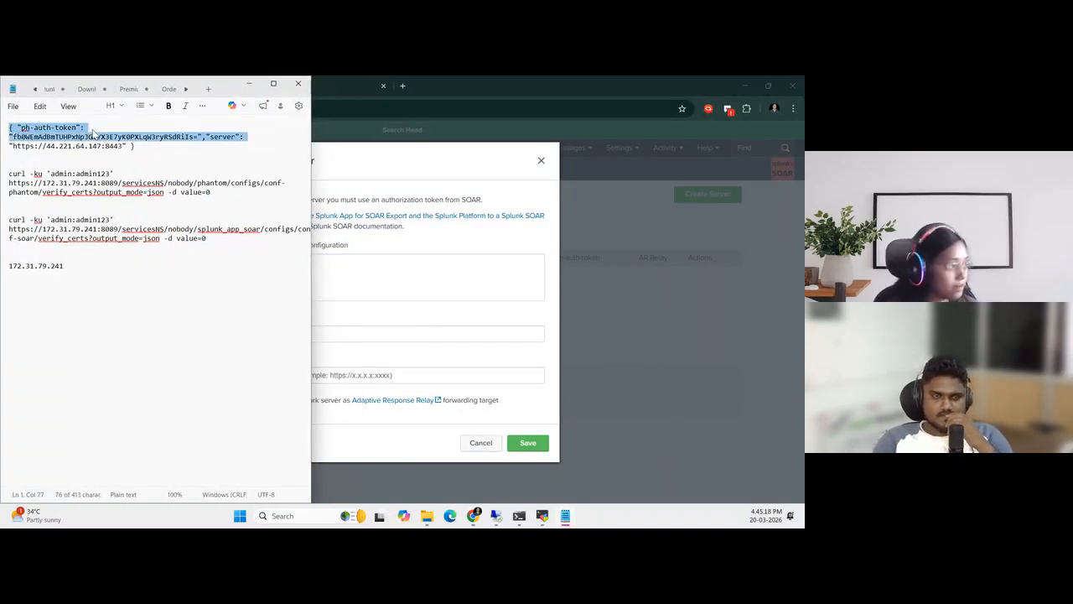
key("shift+Left")
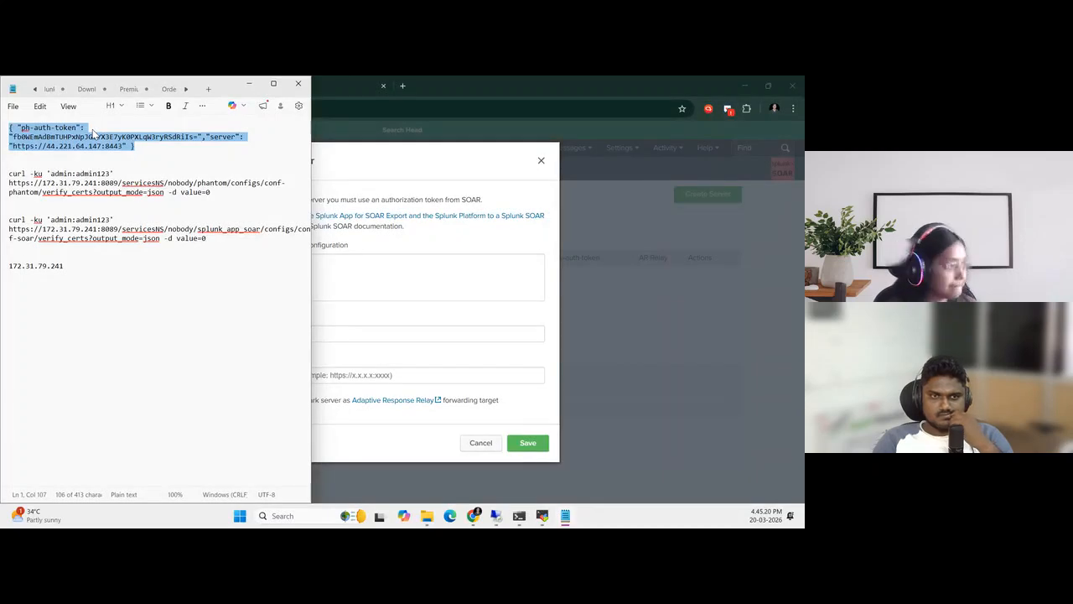
left_click(248, 83)
key("ctrl+v")
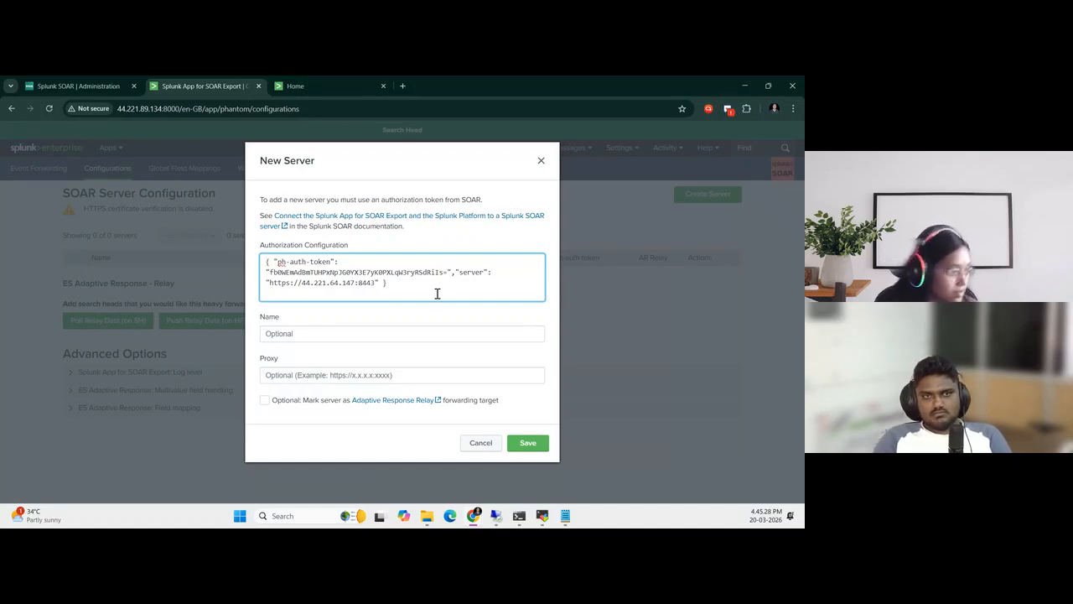
Name the new server SOAR and save its configuration
left_click(336, 334)
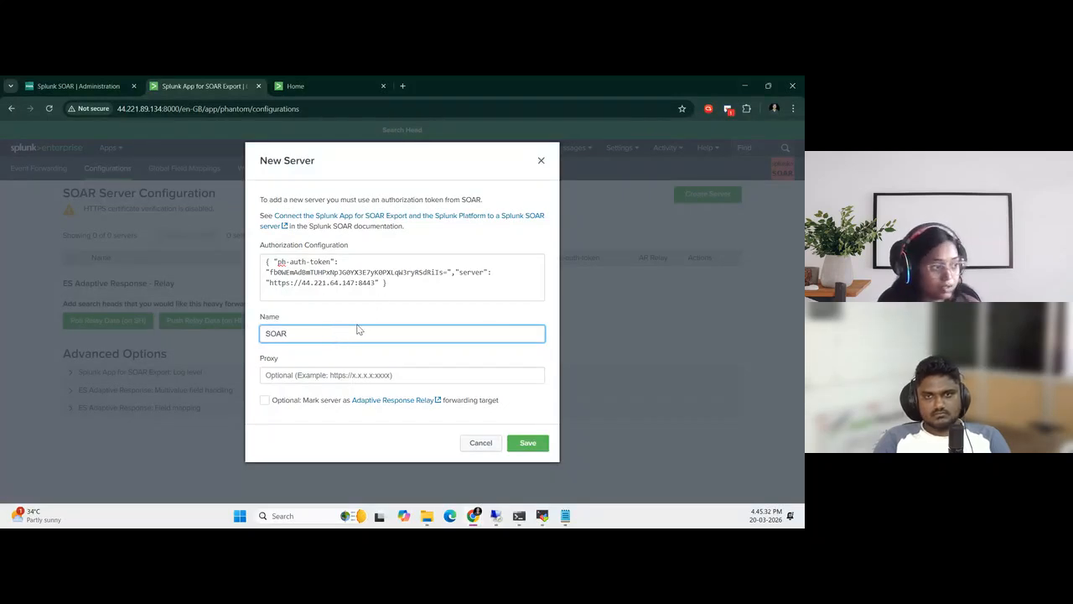
left_click(528, 443)
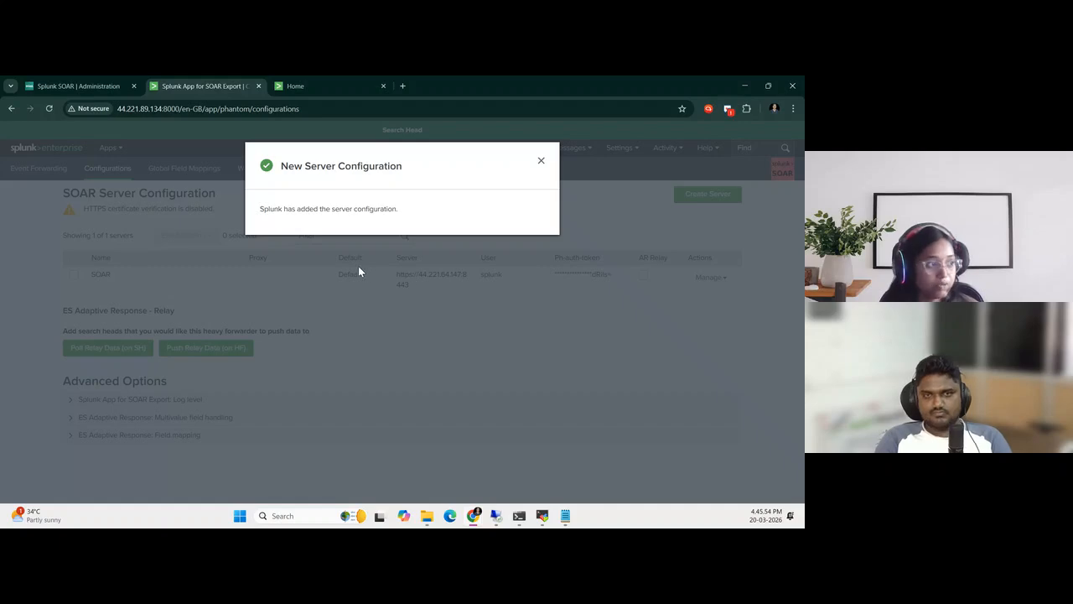
left_click(541, 162)
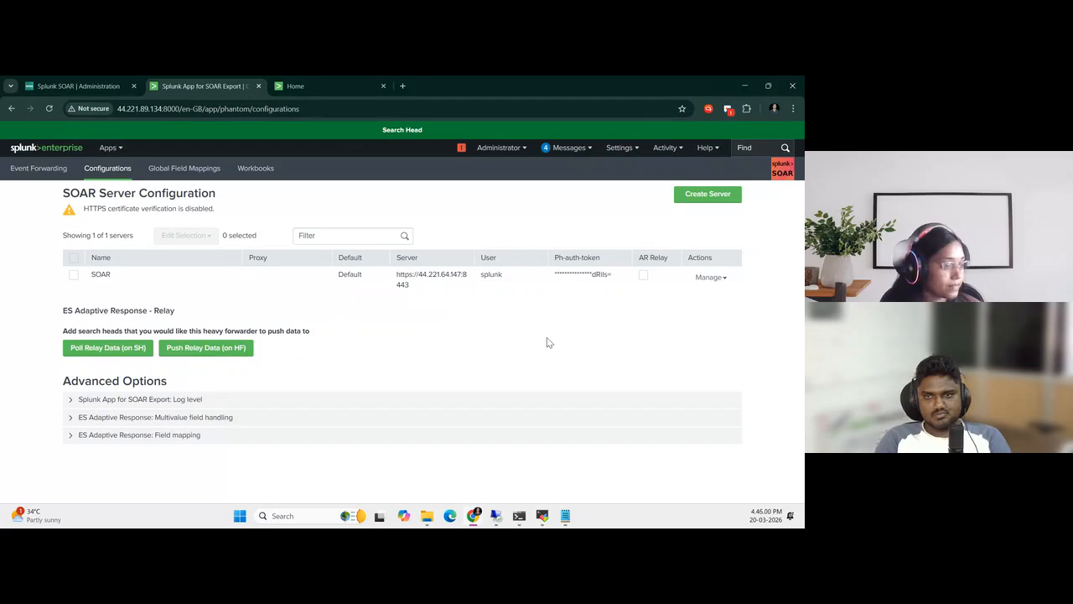
Place the guide beside the server configuration and open the Brute-Force usecase Sending alerts to soar article in the MSSP-setup manual
key("super+Right")
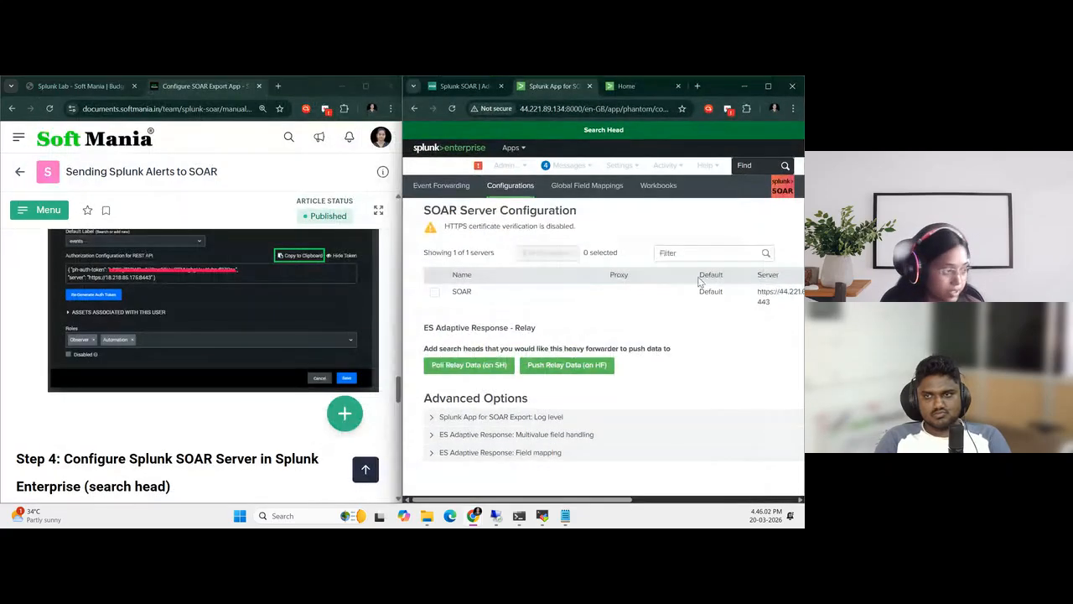
scroll(99, 264, "down", 1)
left_click(46, 210)
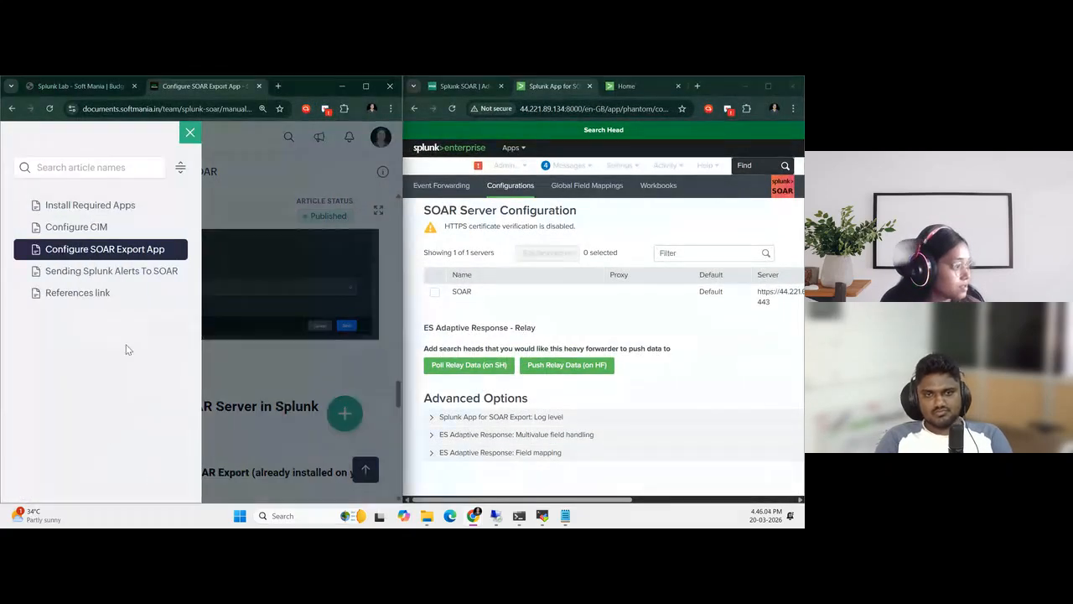
left_click(194, 137)
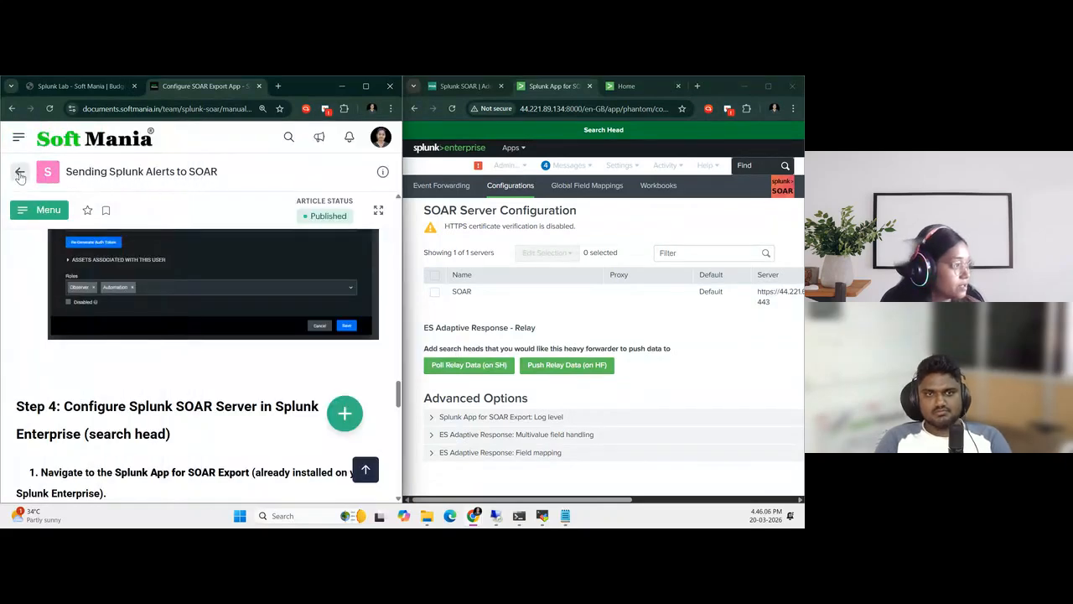
left_click(20, 174)
scroll(191, 431, "down", 5)
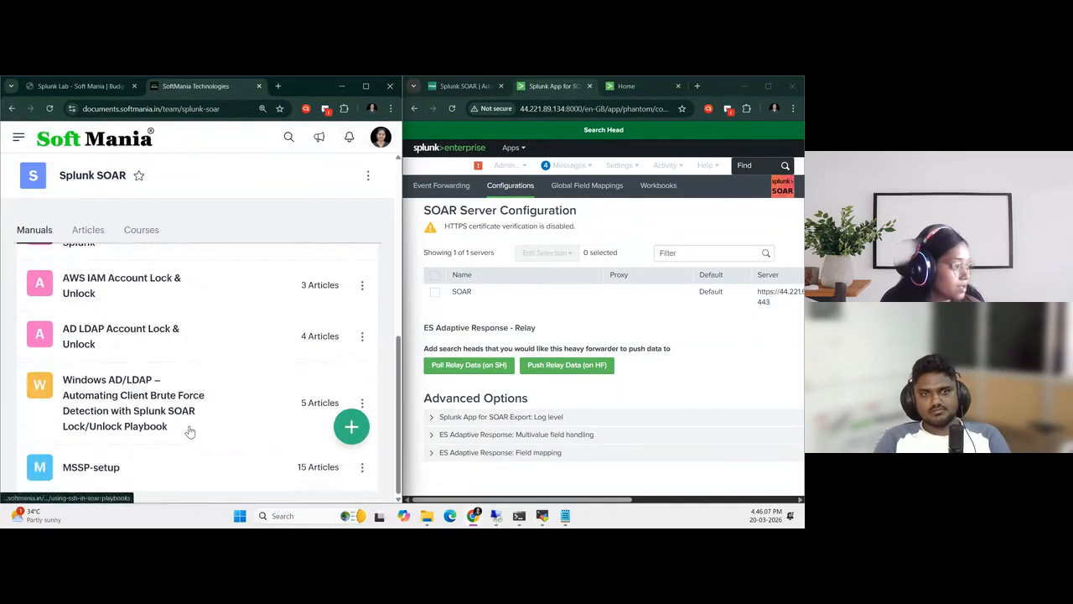
left_click(151, 467)
left_click(34, 210)
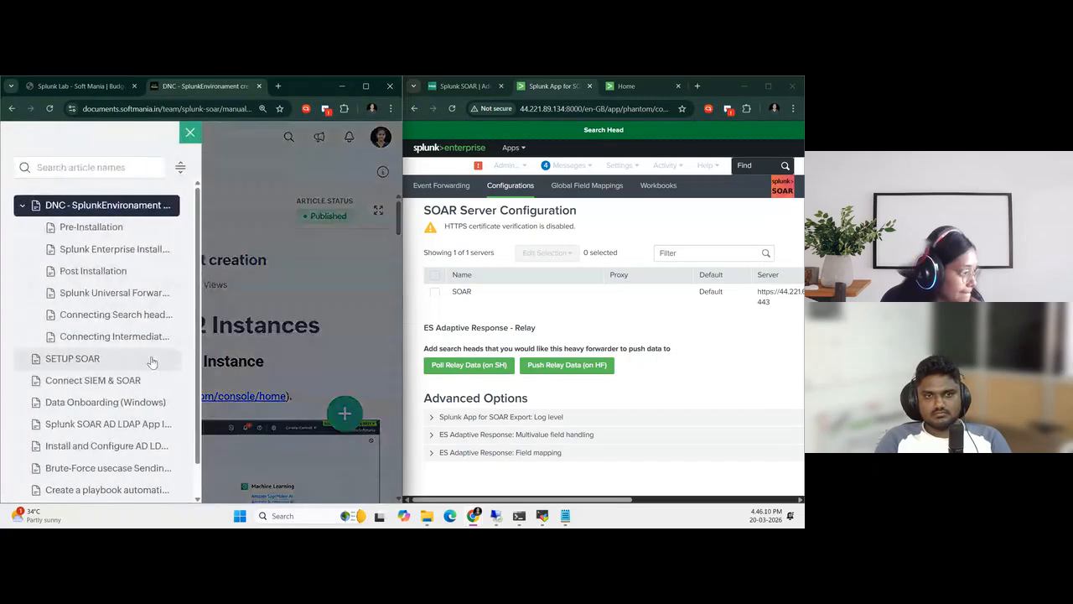
scroll(136, 430, "down", 1)
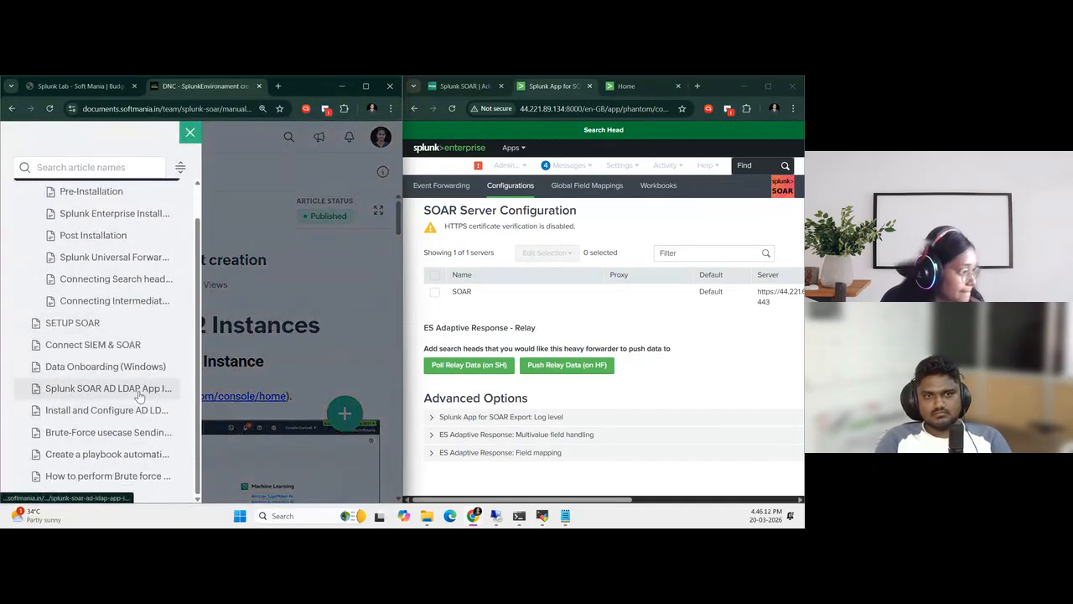
left_click(138, 433)
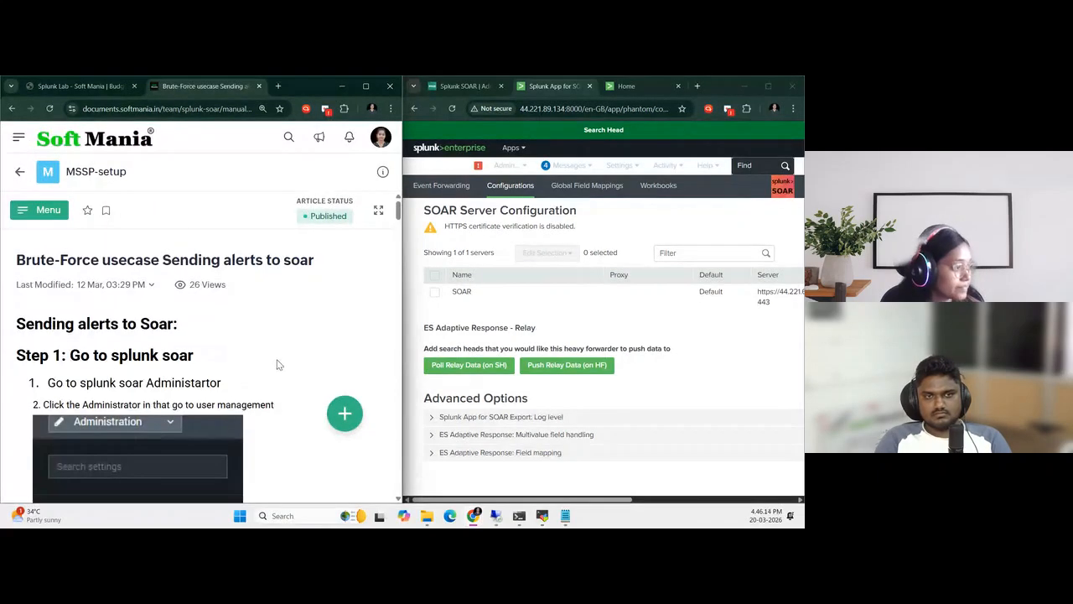
Read the brute-force article's Search Head server setup through to its instructions for verifying the connection
scroll(277, 361, "down", 15)
scroll(278, 367, "down", 10)
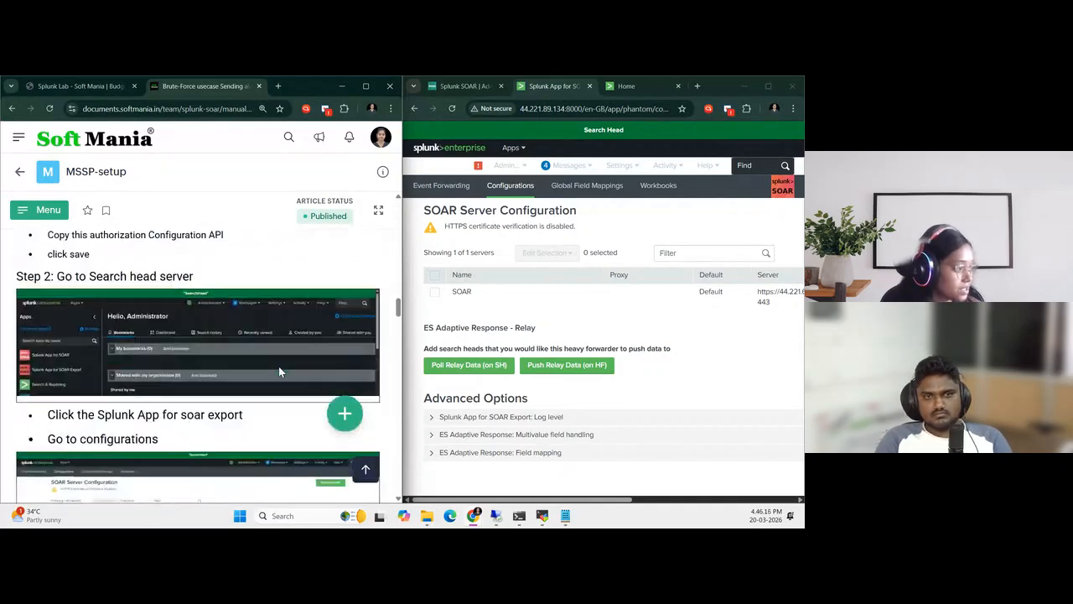
scroll(279, 371, "down", 5)
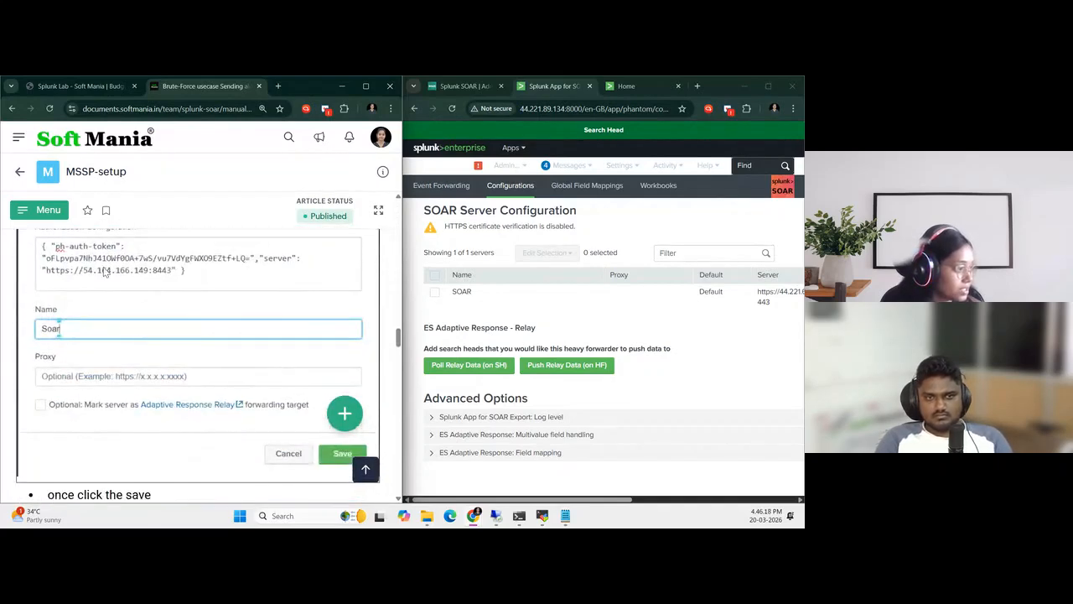
scroll(202, 340, "down", 5)
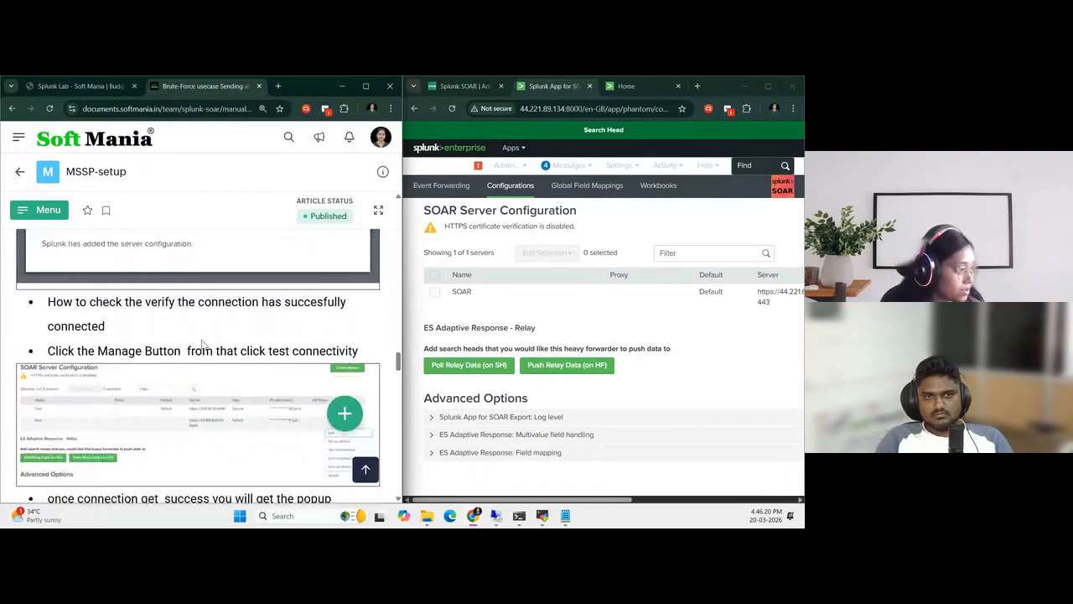
scroll(201, 344, "down", 3)
scroll(202, 343, "up", 7)
scroll(201, 343, "up", 2)
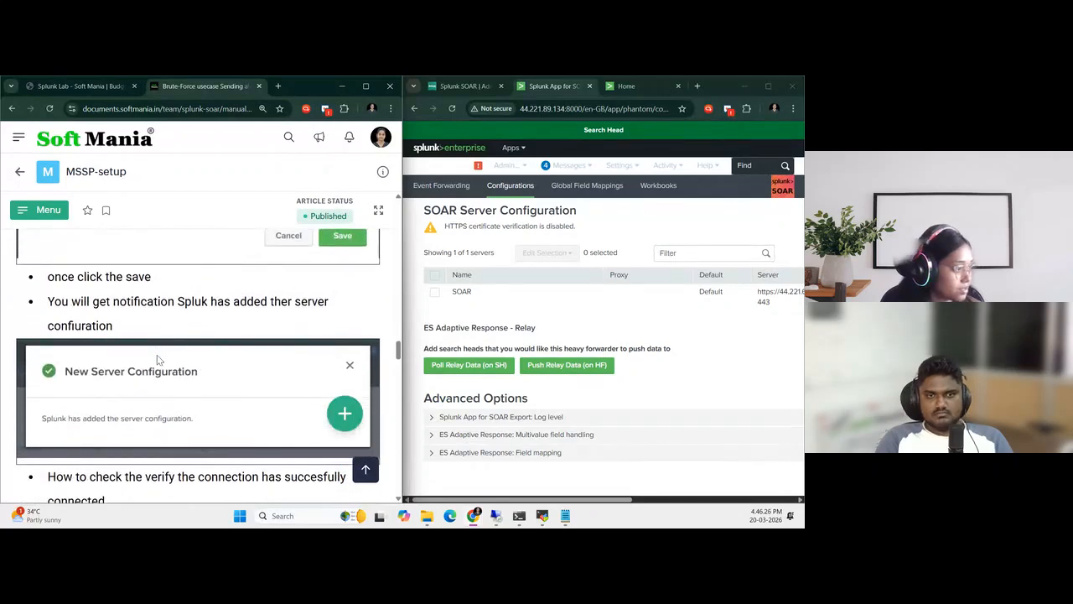
scroll(159, 397, "down", 4)
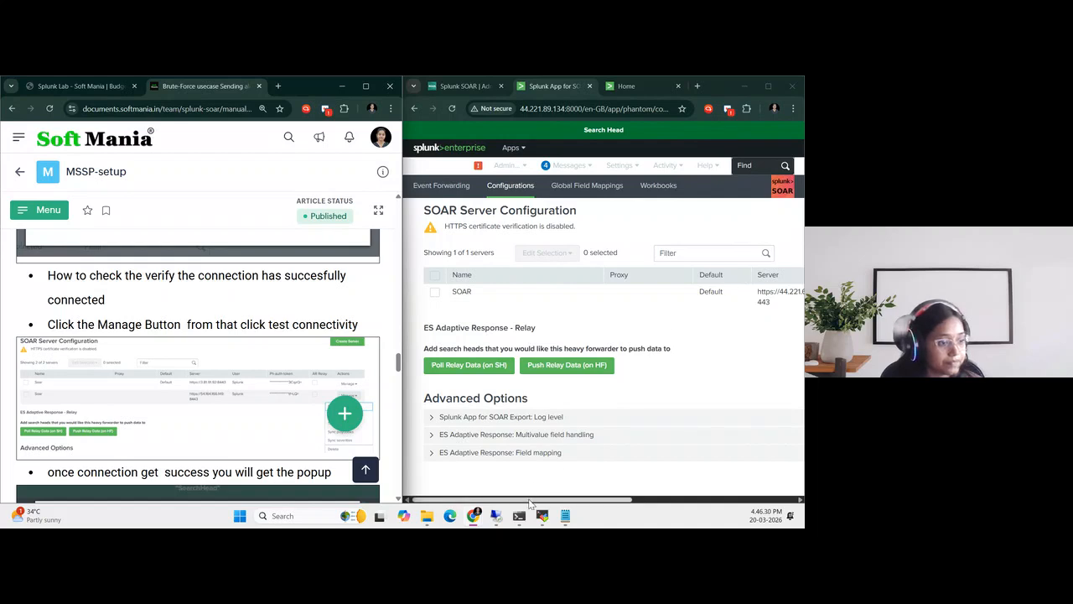
Test the SOAR server's connectivity and go to the guide's Step 3 on creating a new alert
left_click_drag(561, 499, 732, 508)
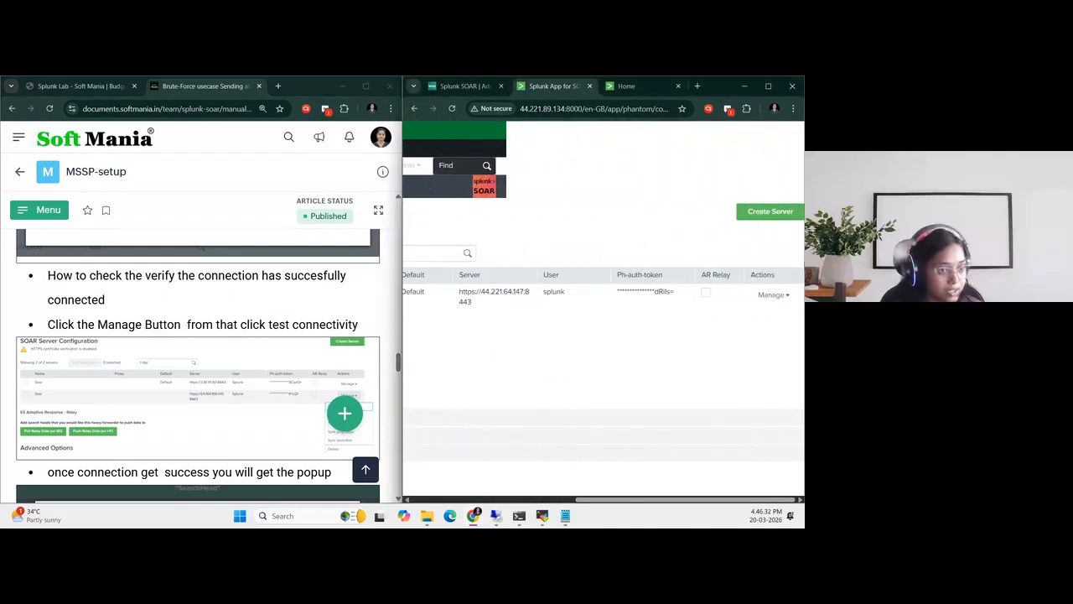
left_click(775, 295)
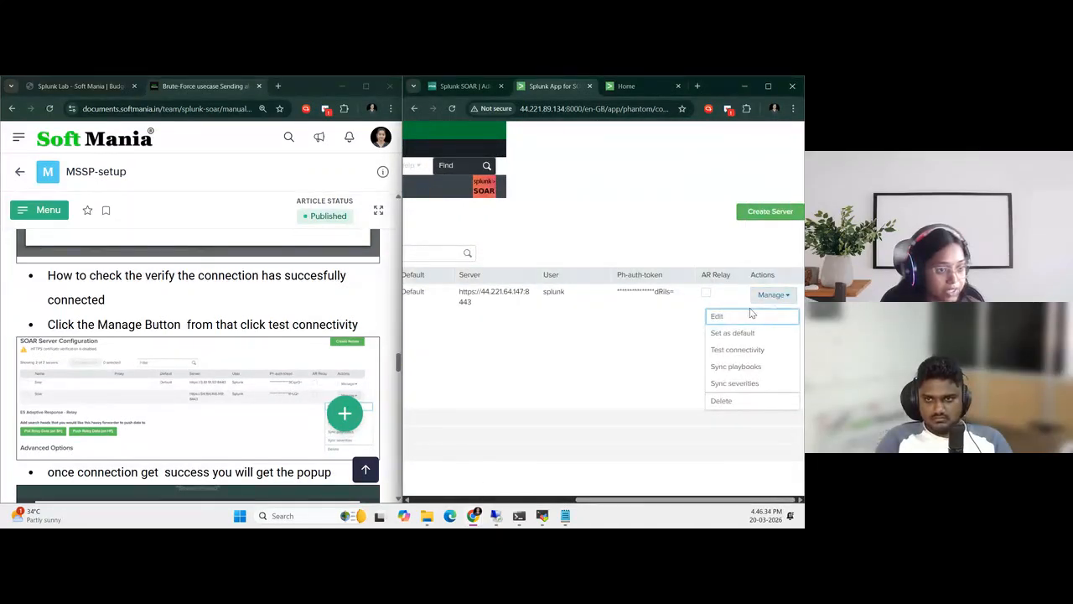
left_click(741, 350)
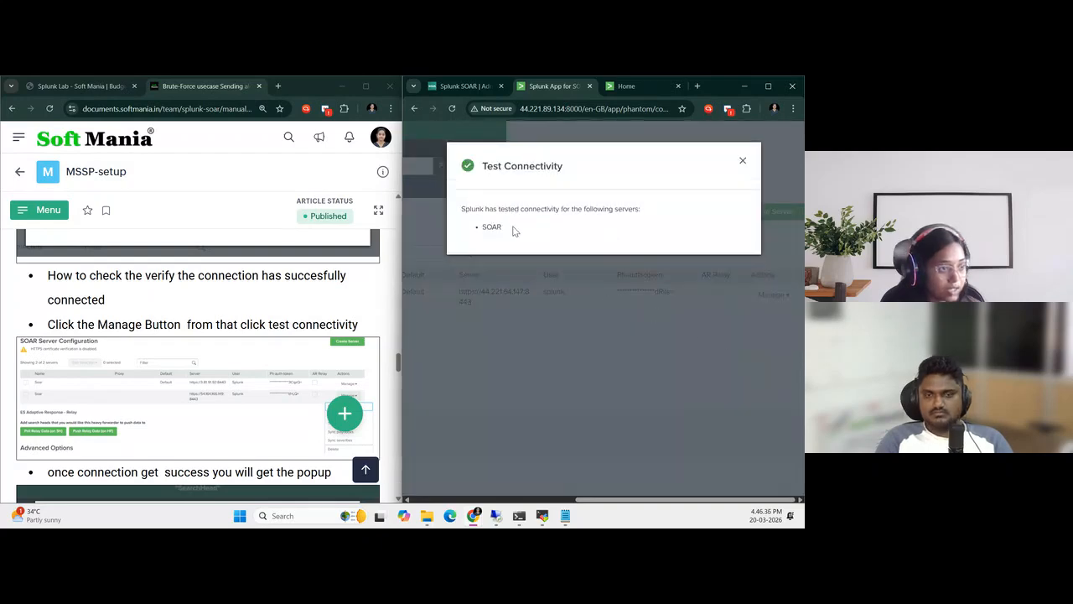
left_click(743, 162)
left_click_drag(621, 500, 519, 515)
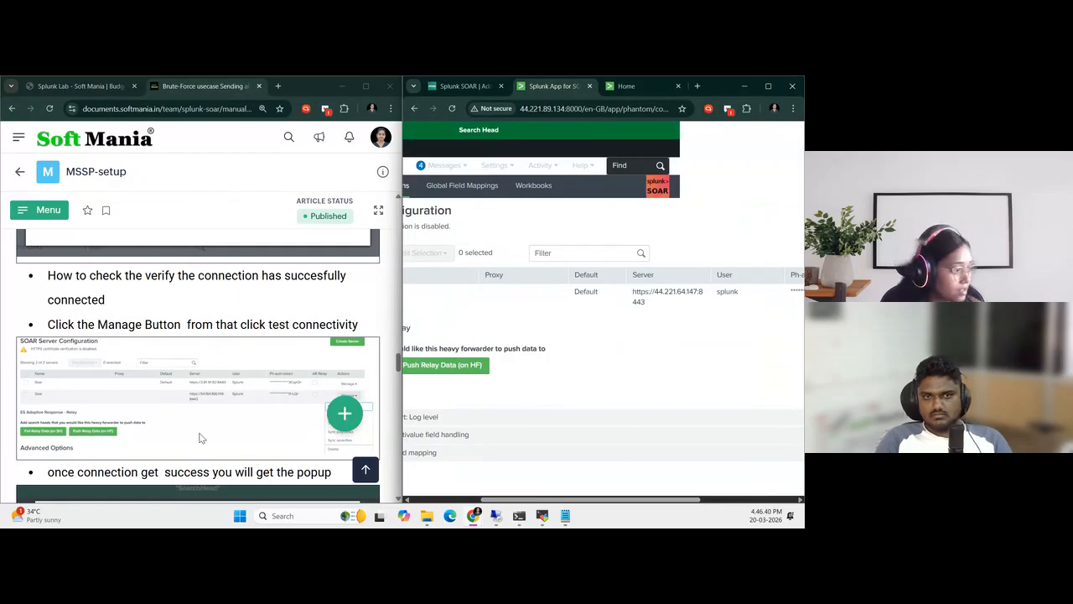
scroll(200, 436, "down", 5)
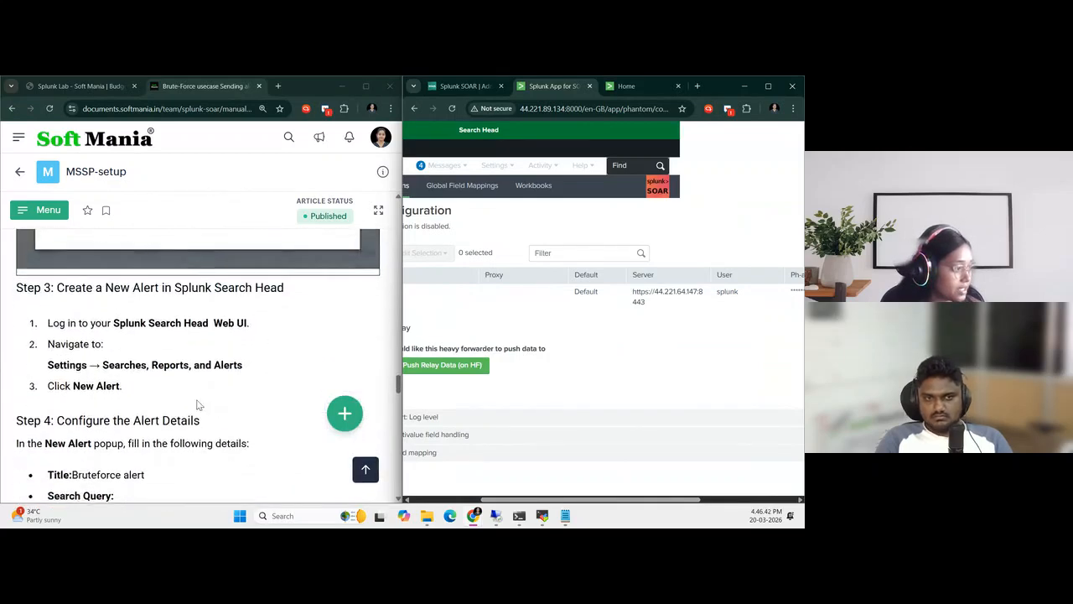
Open Searches, Reports, and Alerts on the search head and filter the list by the Search & Reporting app
scroll(199, 405, "down", 1)
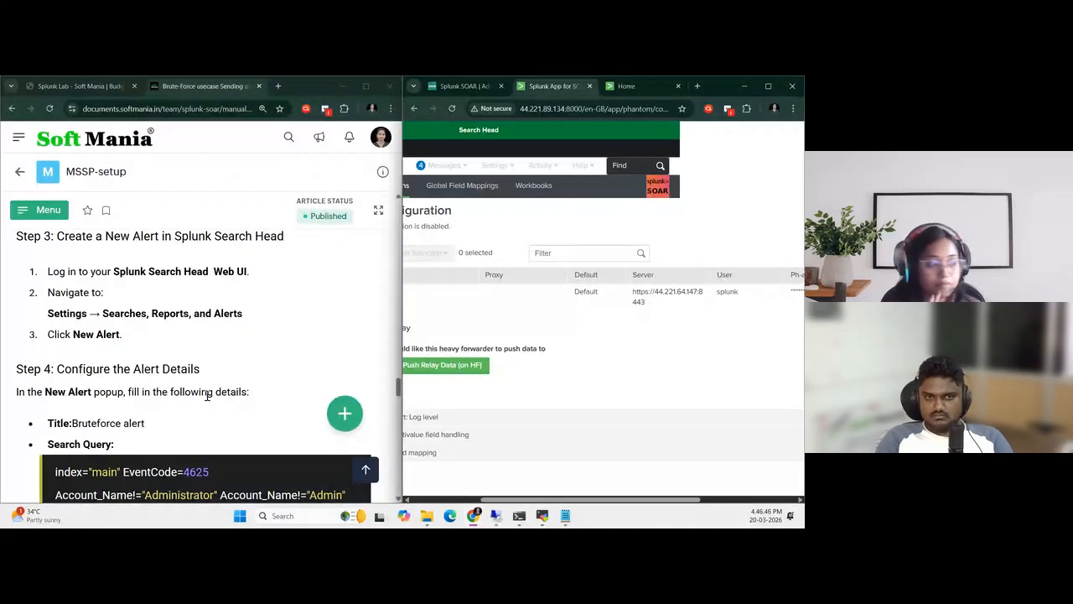
left_click_drag(486, 500, 425, 504)
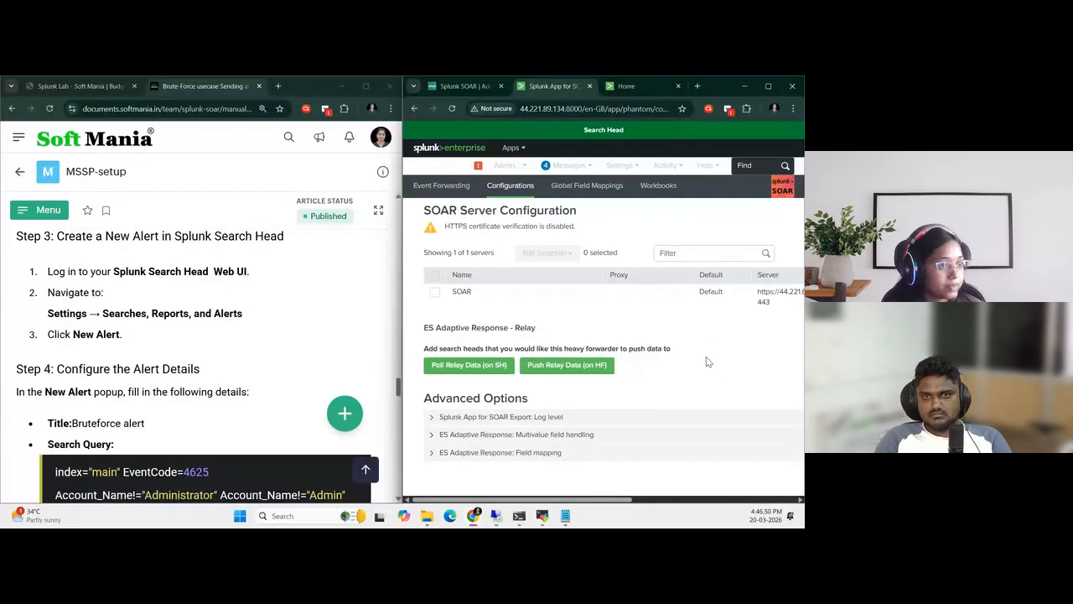
left_click(624, 167)
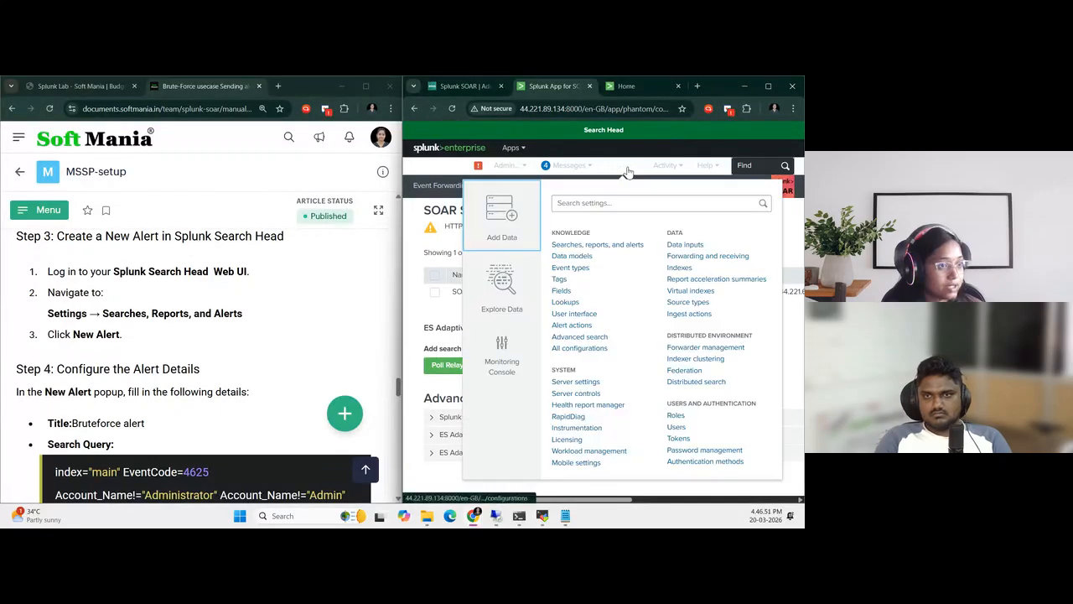
left_click(610, 247)
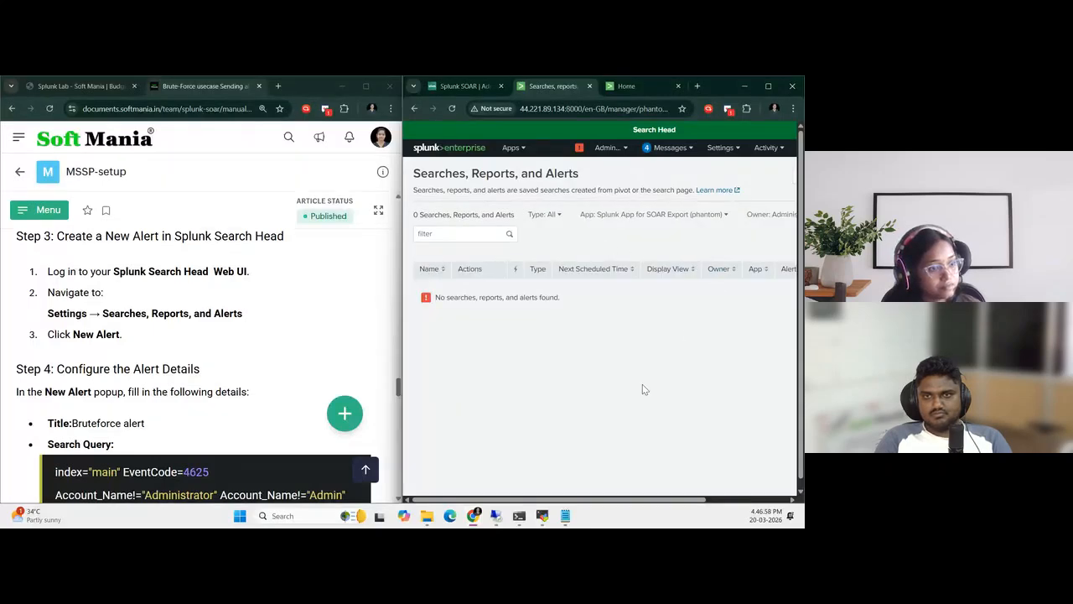
left_click(685, 220)
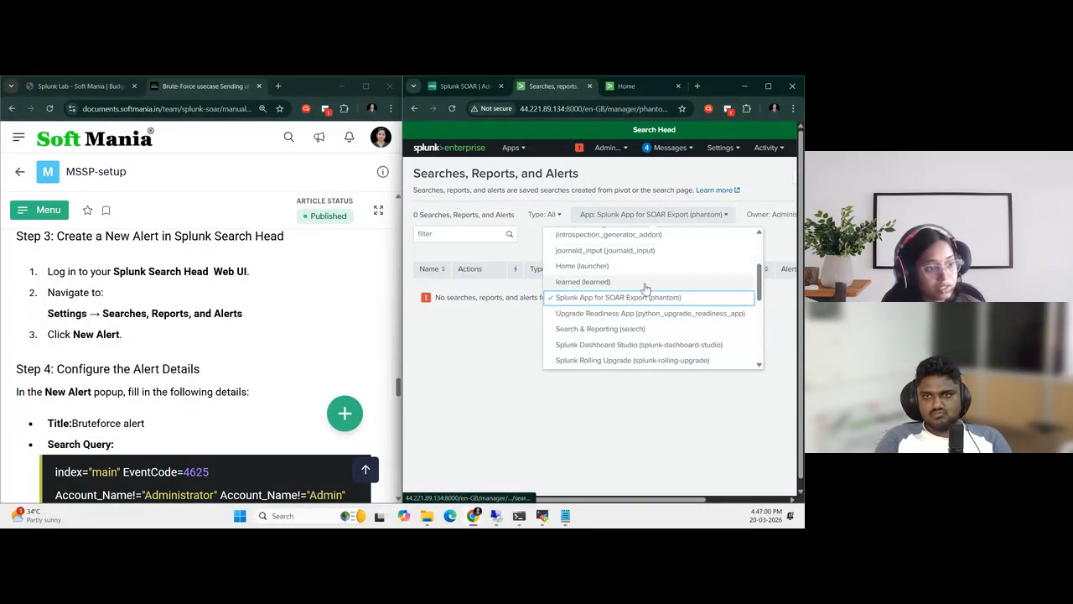
left_click(604, 330)
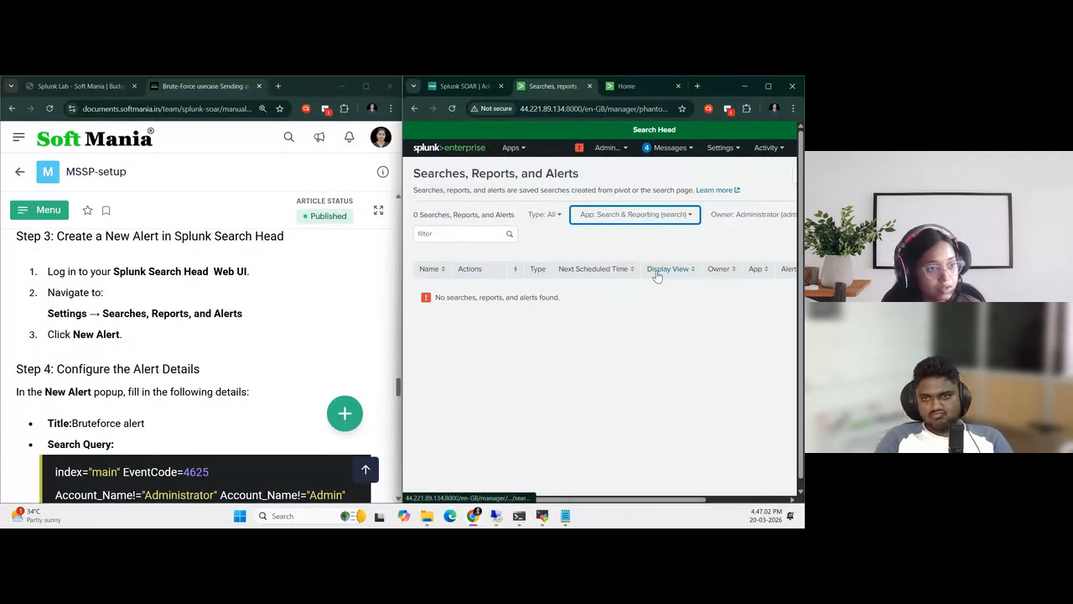
Start a new alert titled BruteForce_Alert
left_click_drag(598, 500, 639, 500)
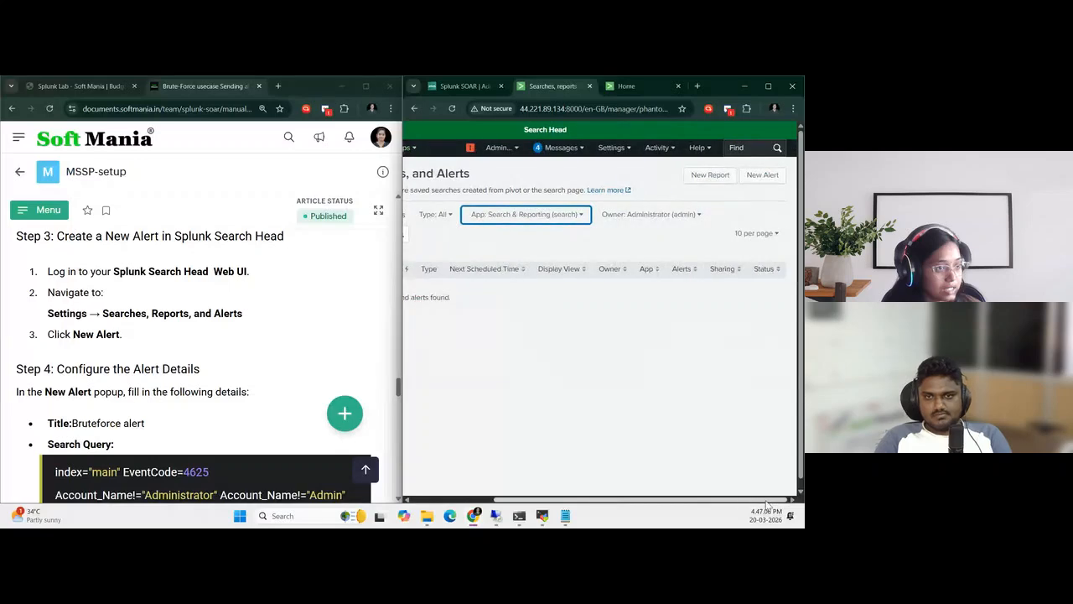
left_click(770, 176)
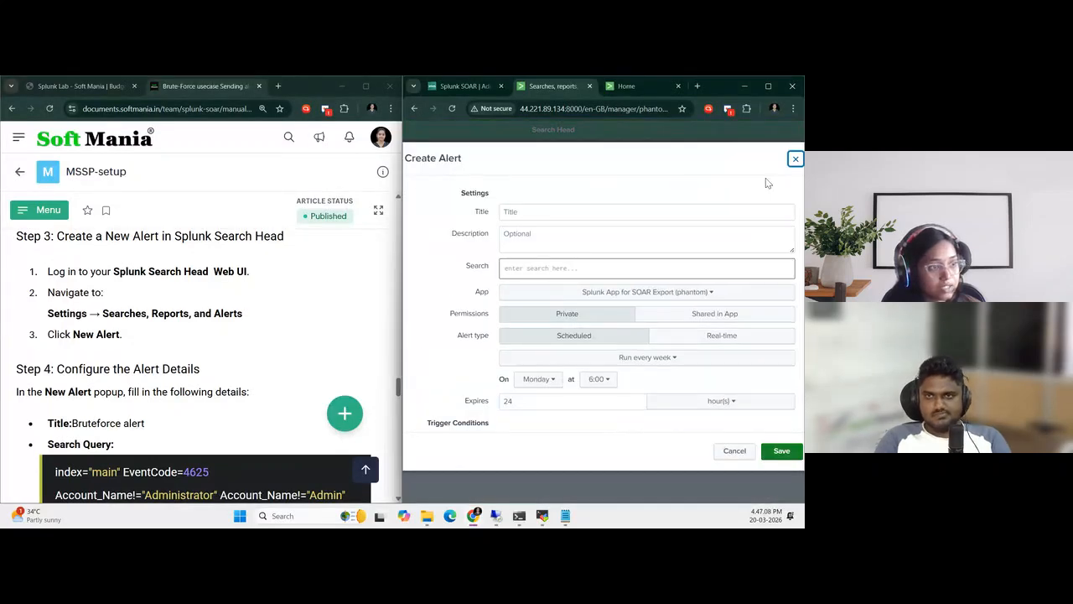
left_click(532, 211)
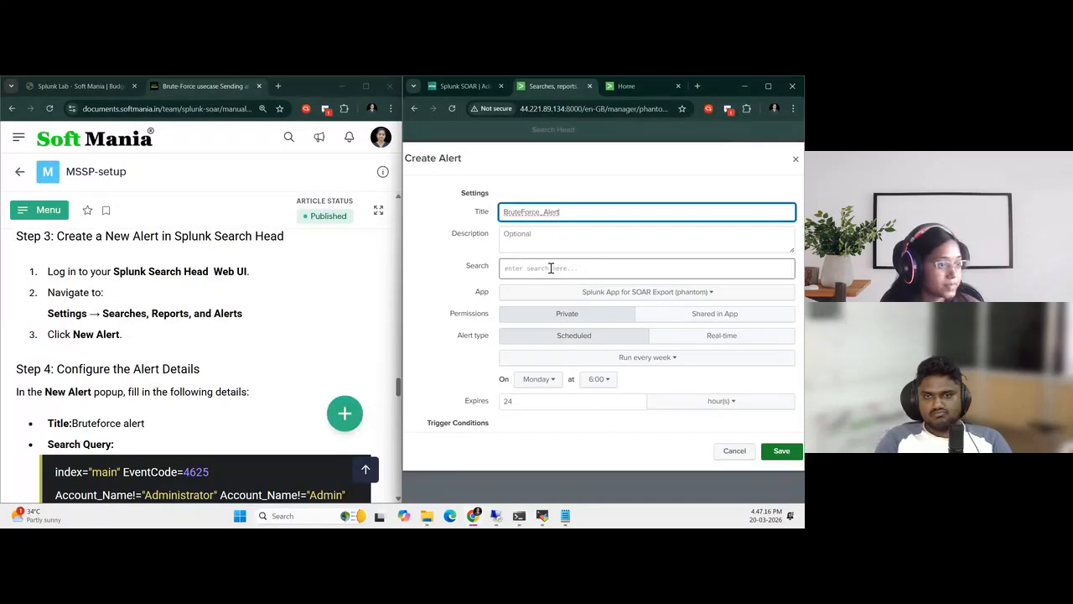
Copy the guide's EventCode=4625 brute-force search query into the alert's search
scroll(198, 335, "down", 3)
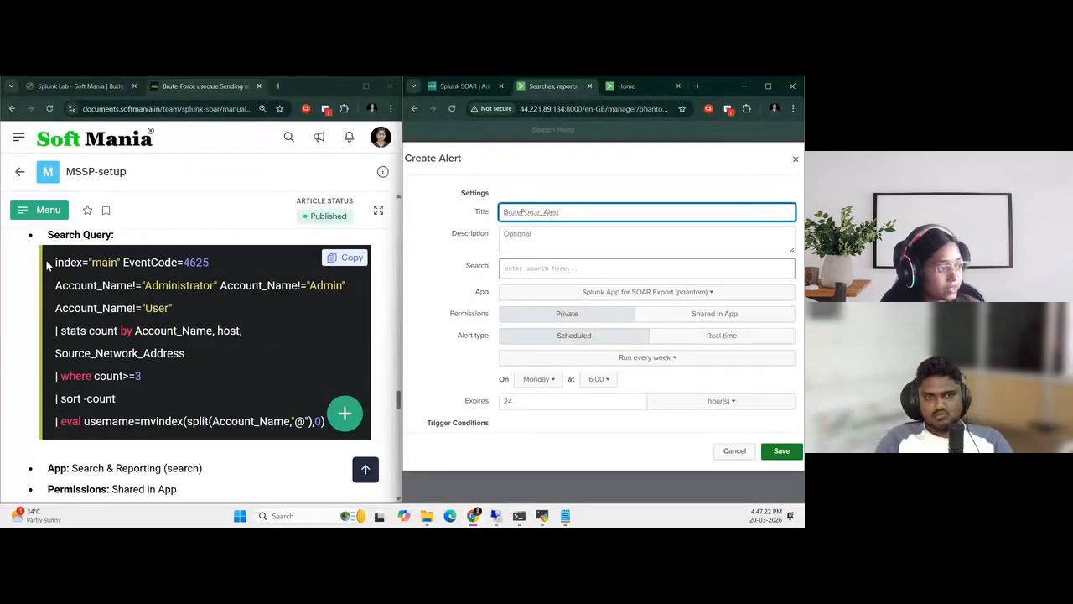
left_click_drag(55, 262, 325, 432)
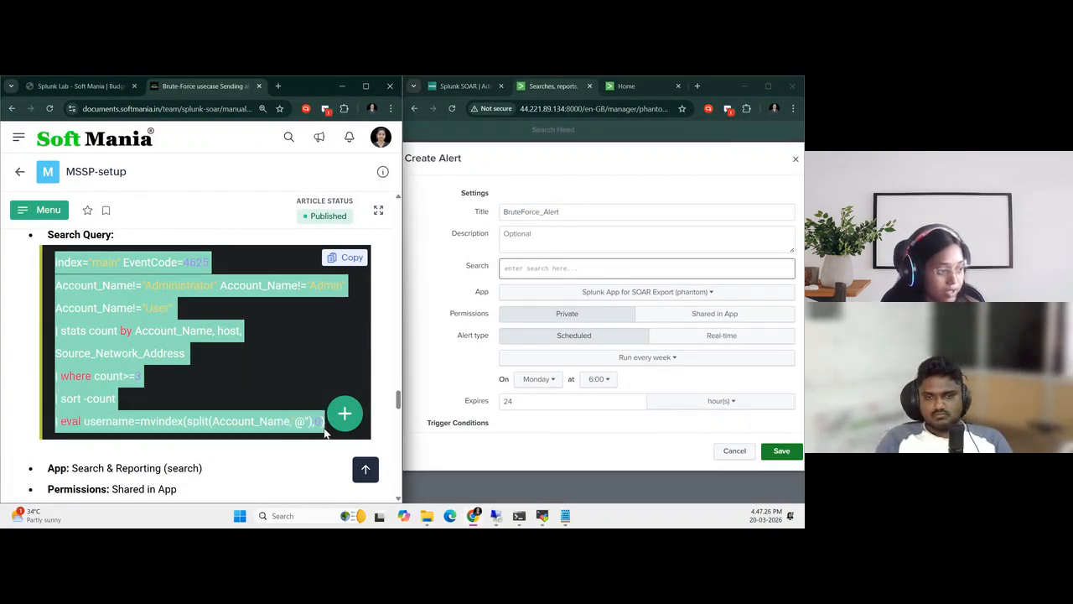
left_click(540, 270)
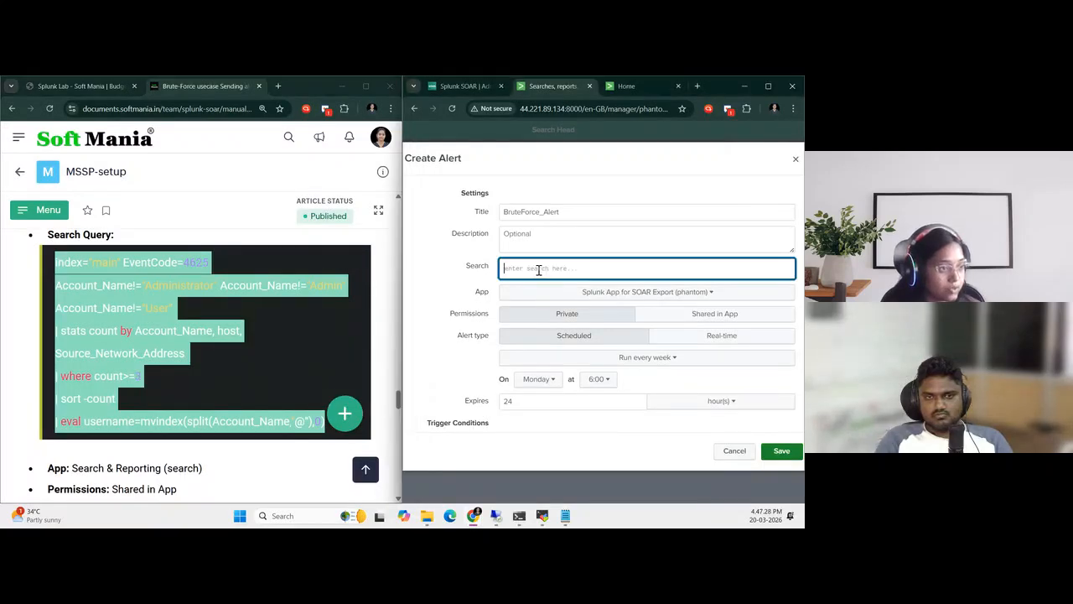
type("index=\"main\" EventCode=4625 Account_Name!=\"Administrator\" Account_Name!=\"Admin\" Account_Name!=\"User\"  | stats count by Account_Name, host, Source_Network_Address  | where count>=3  | sort -count  | eval username=mvindex(split(Account_Name,\"@\"),0)")
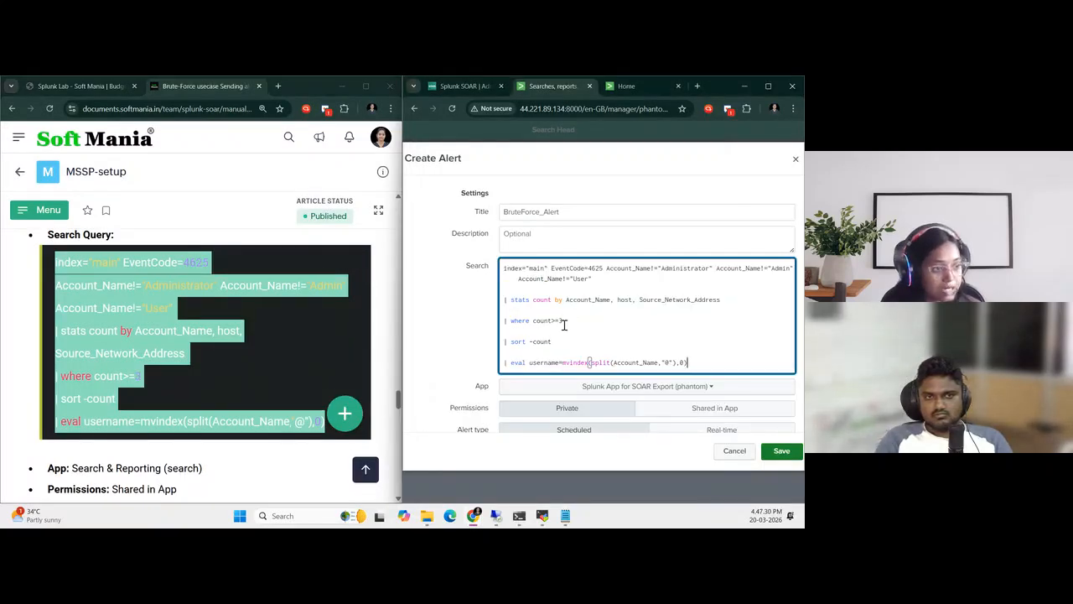
Remove the blank lines between the clauses of the alert's search query
left_click_drag(564, 321, 533, 331)
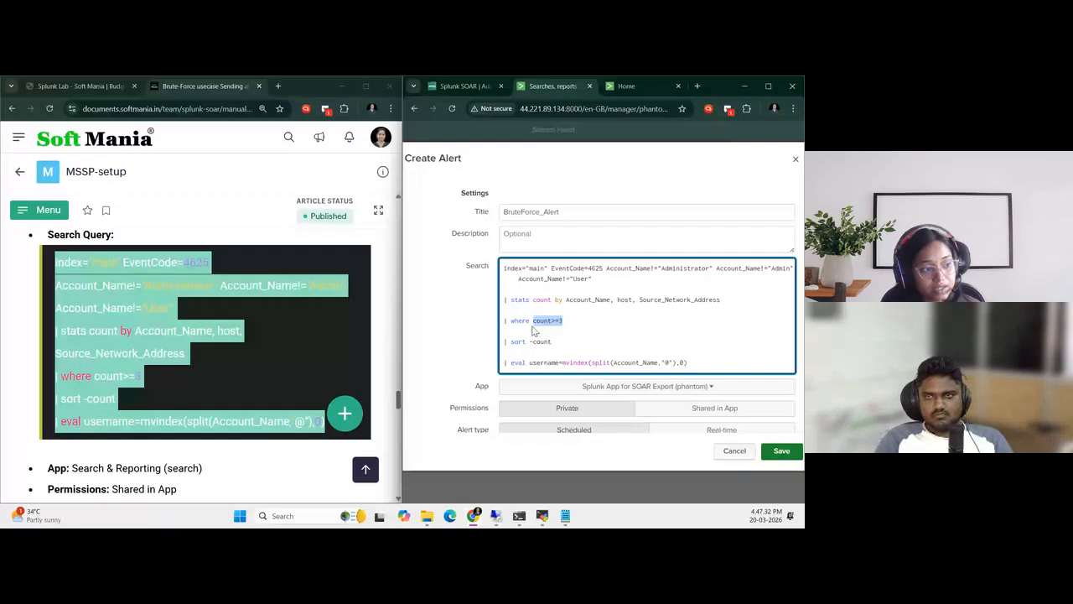
left_click(515, 352)
key("BackSpace")
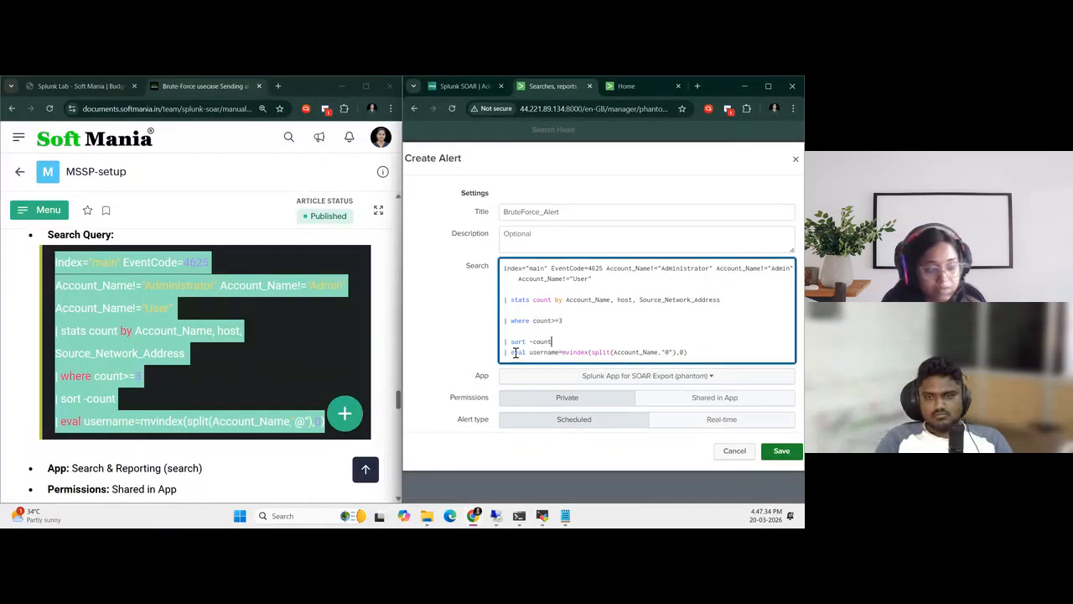
key("BackSpace")
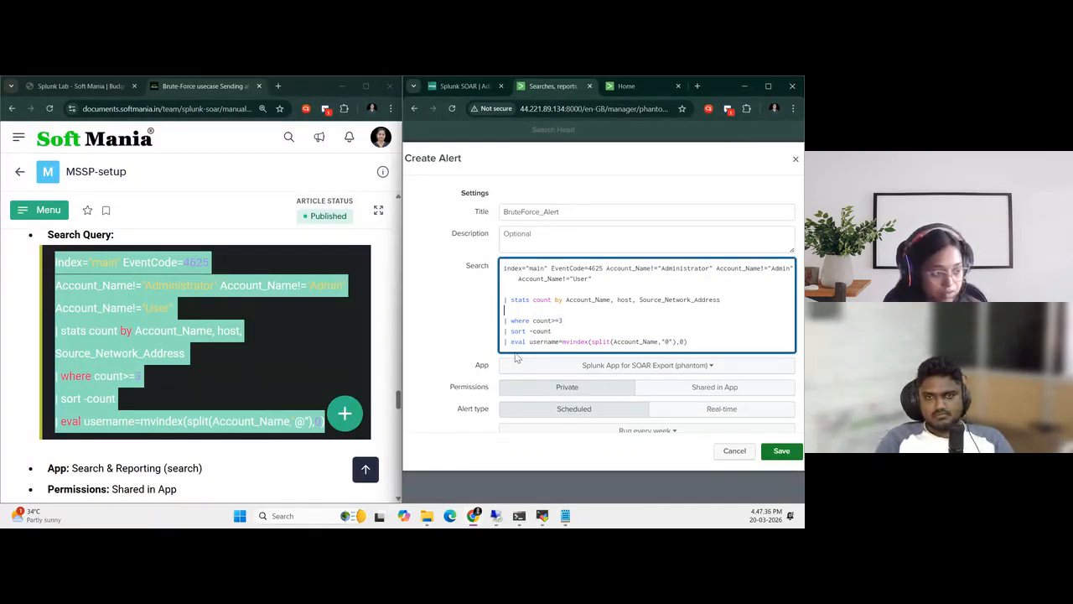
key("BackSpace")
key("Up")
key("BackSpace")
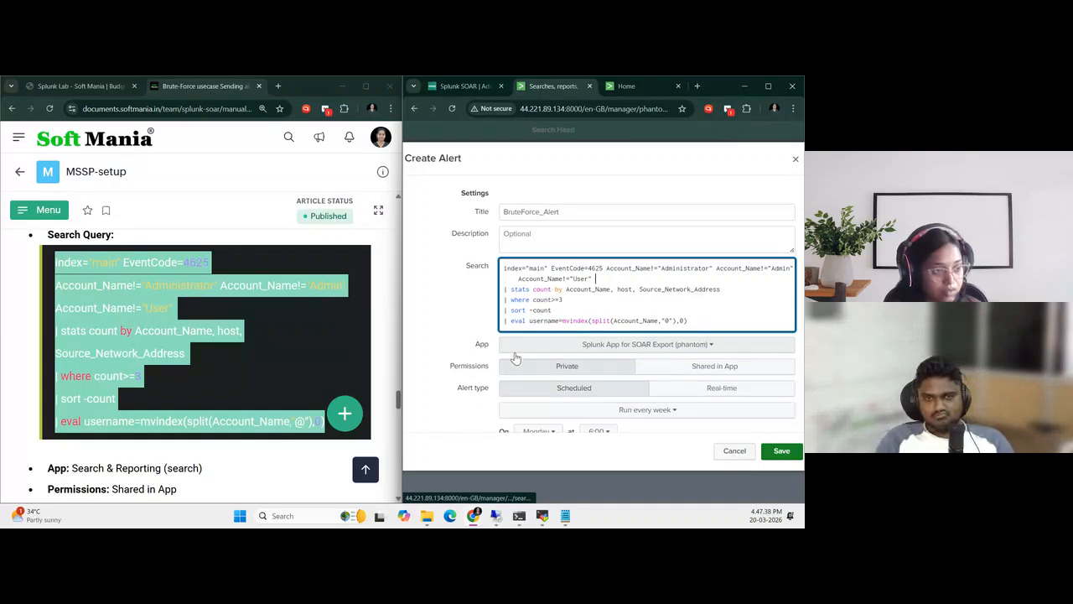
Change the index in the alert's query to win_idx and copy the whole query
left_click(543, 268)
key("BackSpace")
key("BackSpace")
key("BackSpace")
key("BackSpace")
type("win")
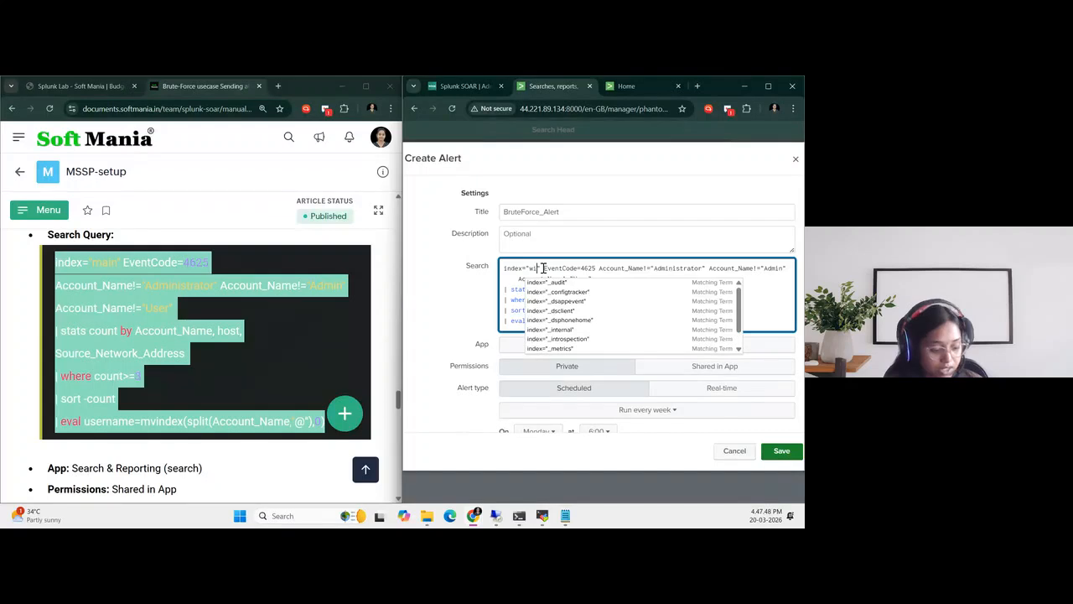
type("_idx")
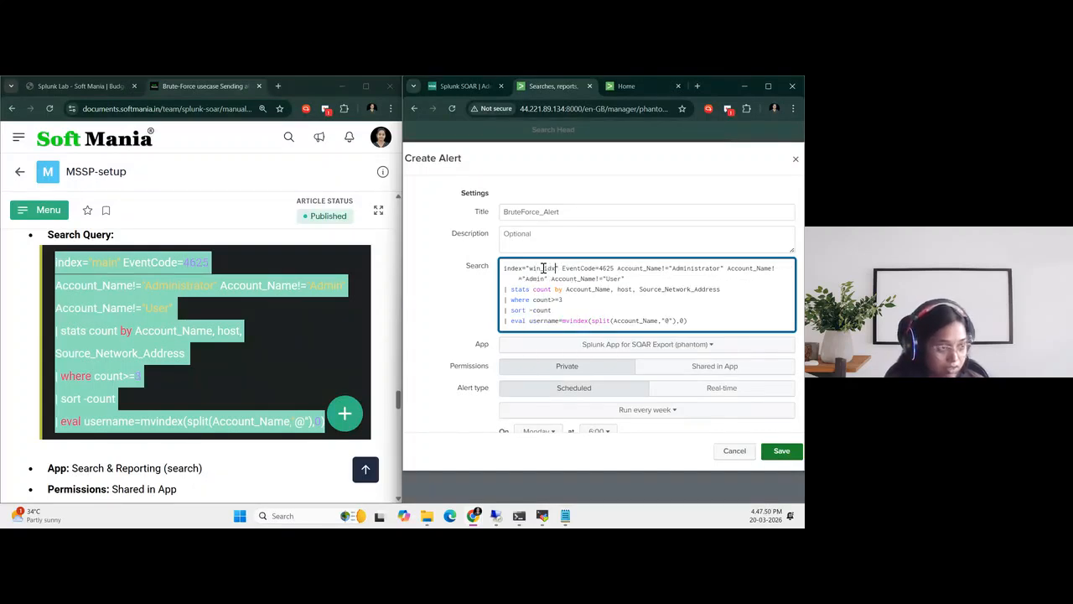
left_click_drag(689, 321, 500, 267)
key("ctrl+c")
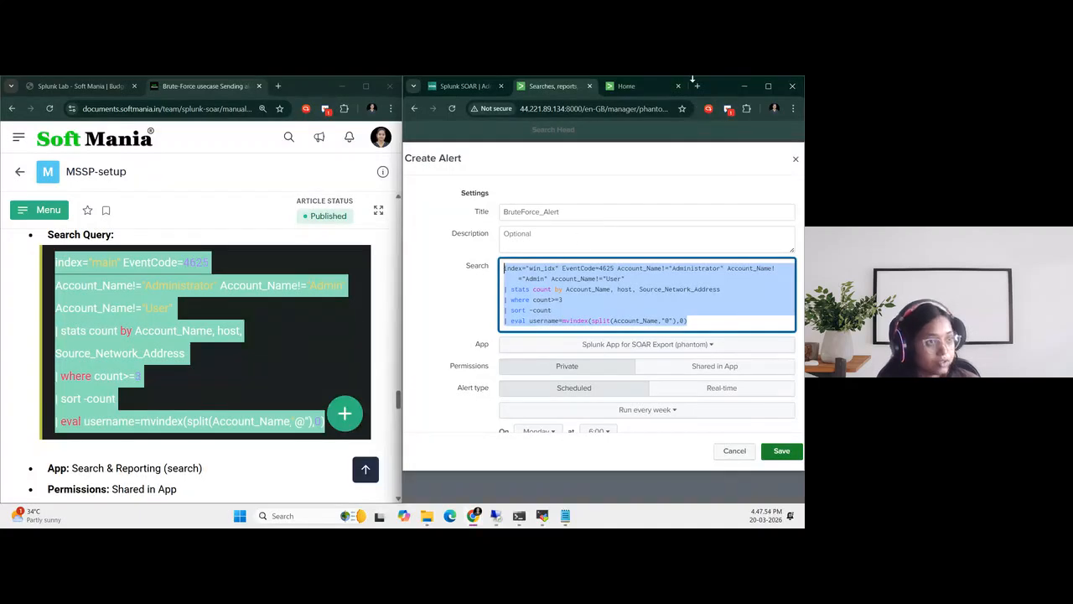
left_click(697, 86)
key("ctrl+v")
key("Return")
left_click(679, 86)
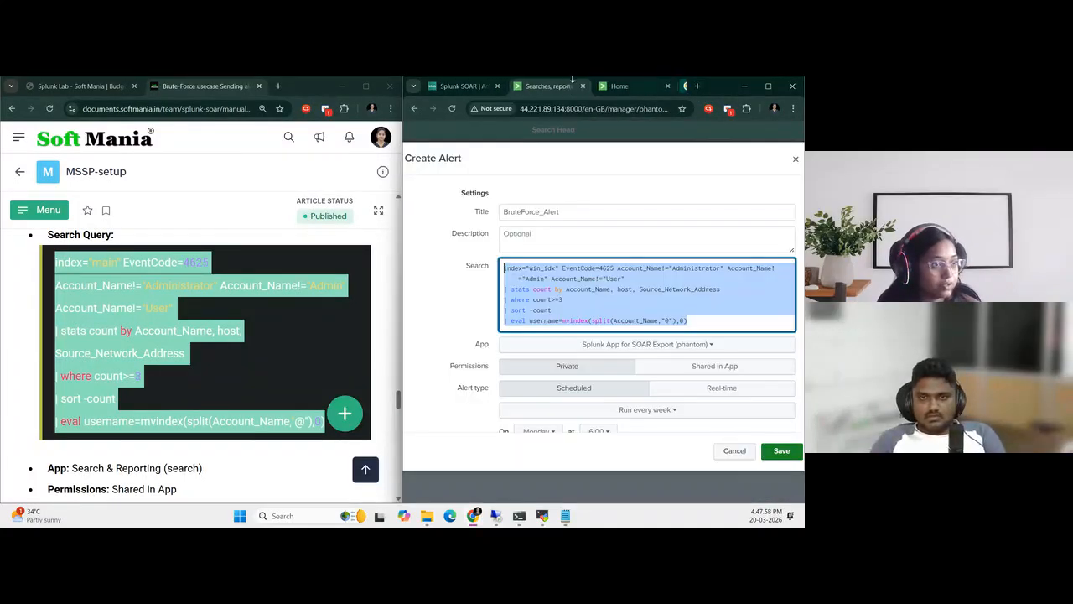
Run the copied query in the indexer's Search & Reporting app over the last 24 hours
left_click(628, 86)
left_click(469, 268)
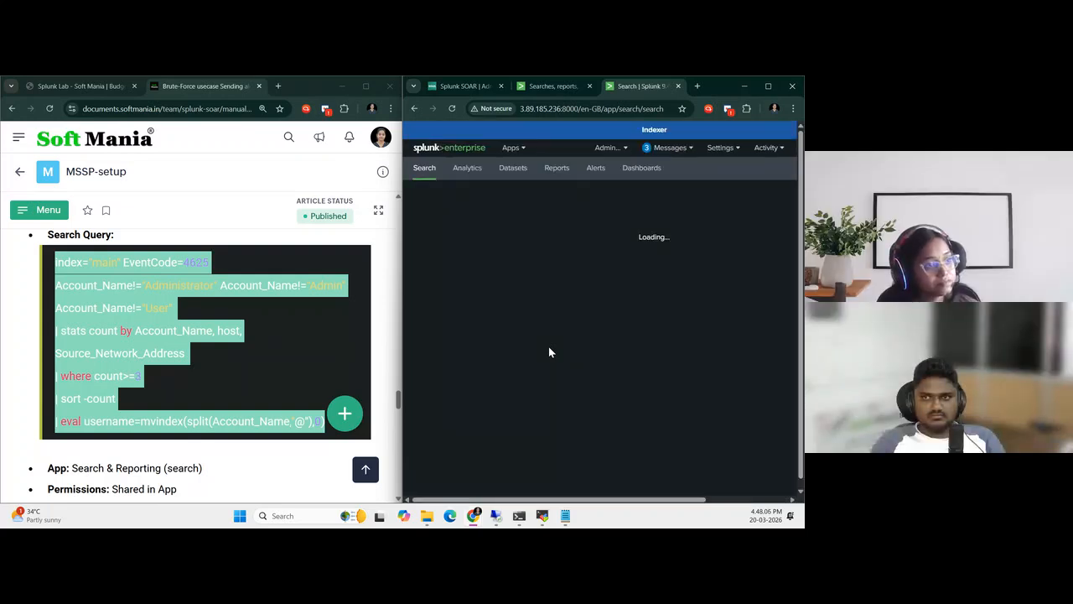
left_click(477, 221)
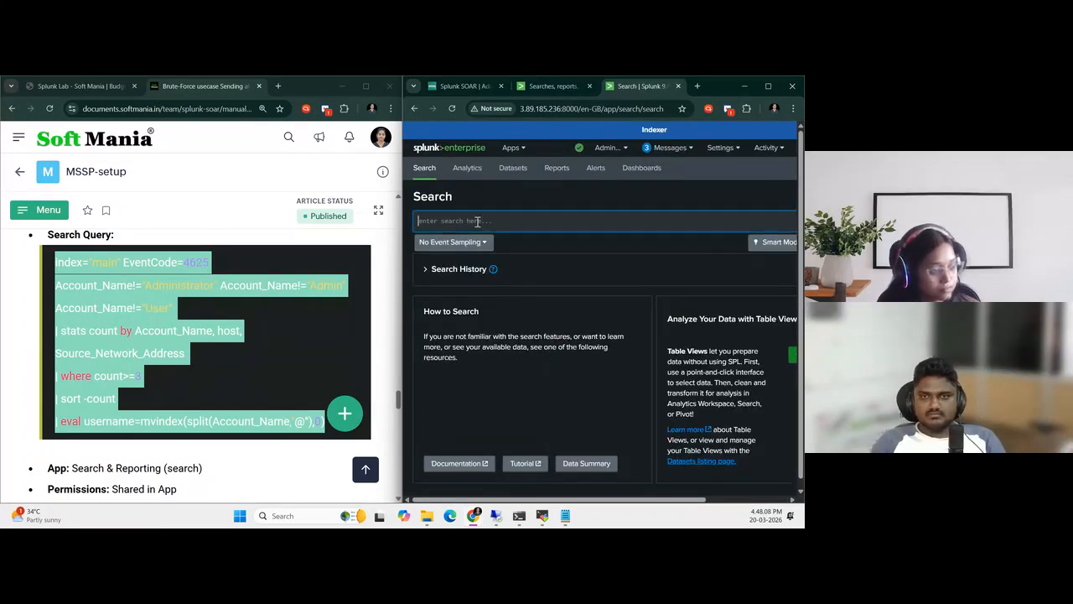
key("ctrl+v")
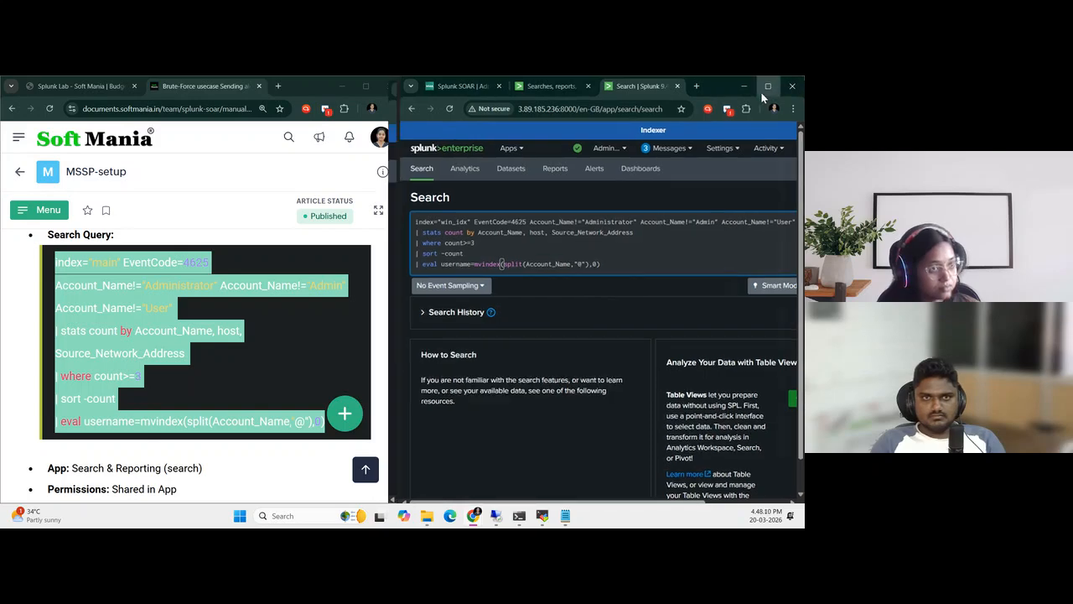
left_click(768, 85)
left_click(776, 222)
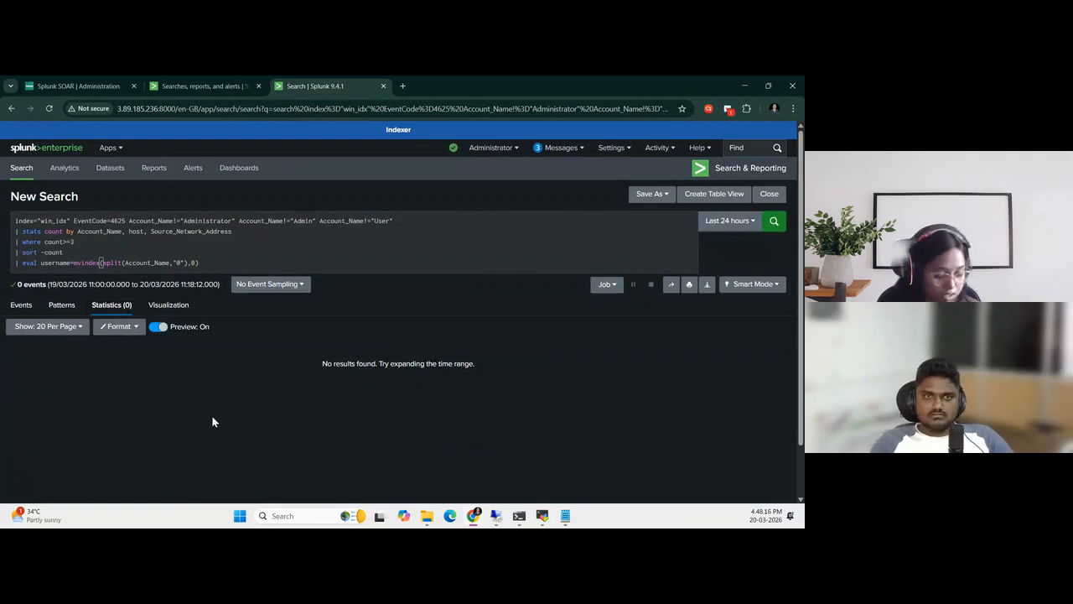
key("super+Right")
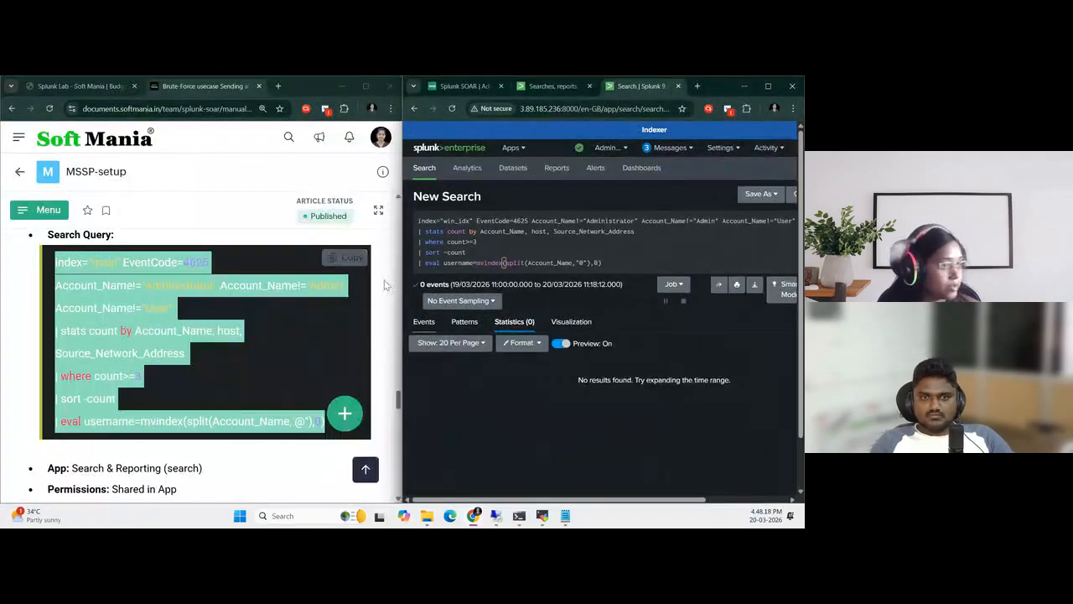
Assign the unsaved brute-force alert to the Search & Reporting app and set its permissions to Shared in App
left_click(536, 86)
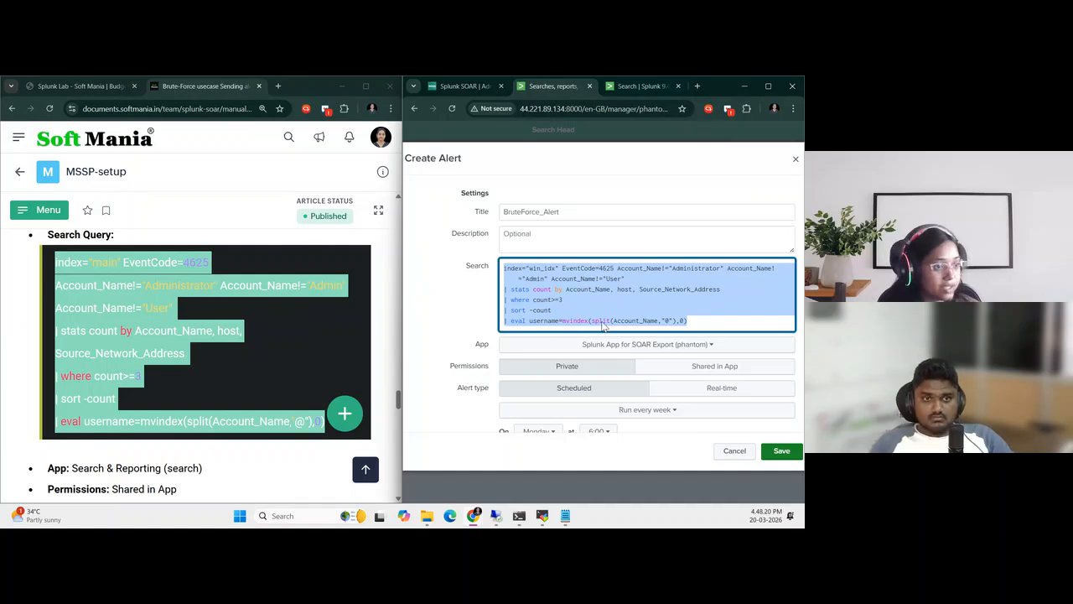
left_click(613, 344)
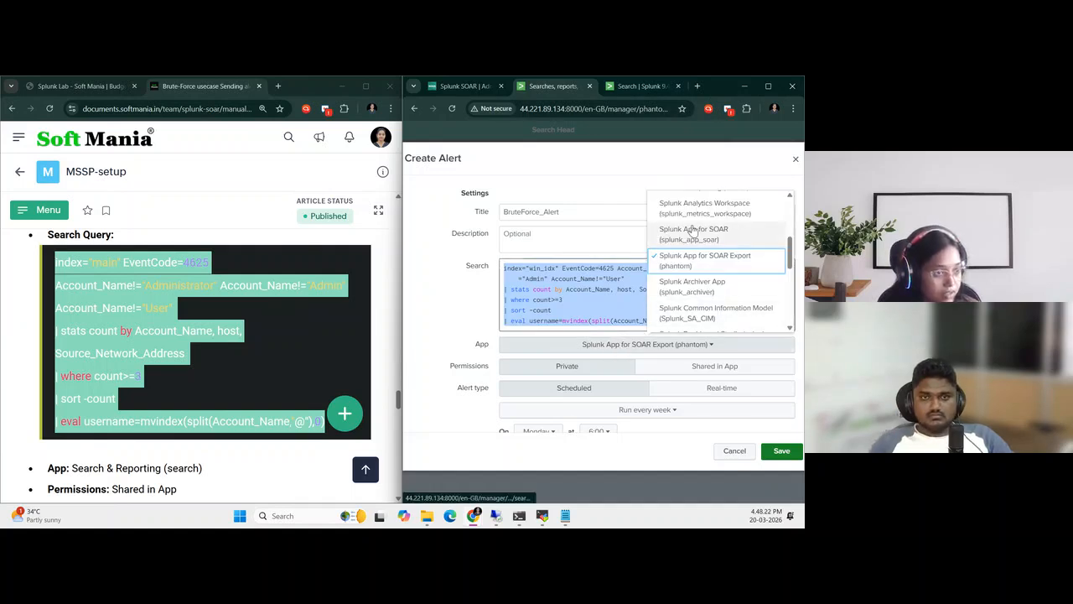
scroll(688, 295, "up", 5)
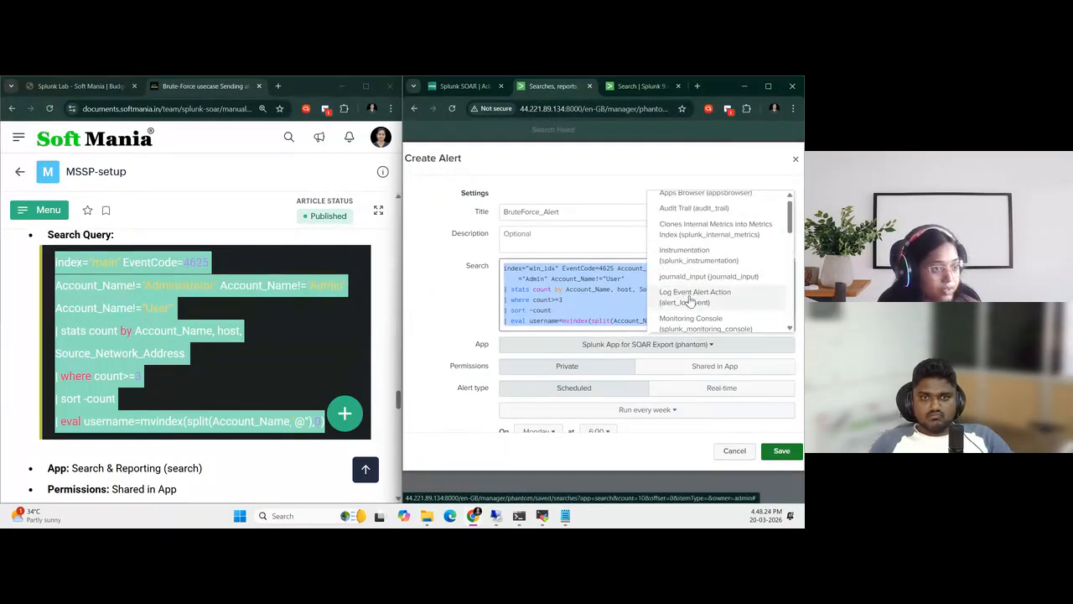
scroll(688, 297, "down", 3)
left_click(687, 299)
scroll(623, 343, "down", 2)
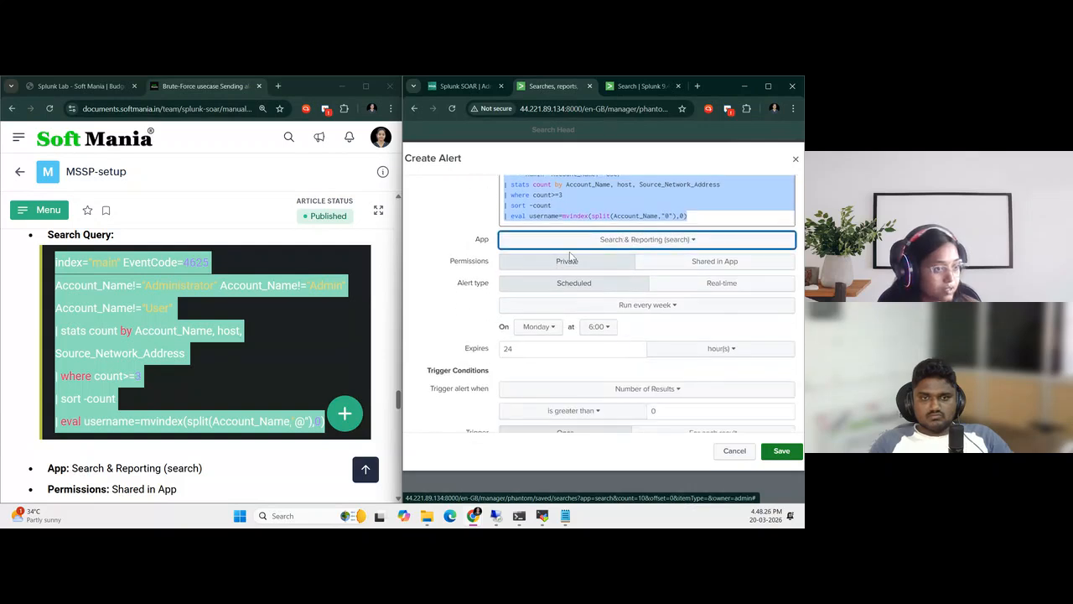
left_click(690, 263)
scroll(648, 298, "down", 1)
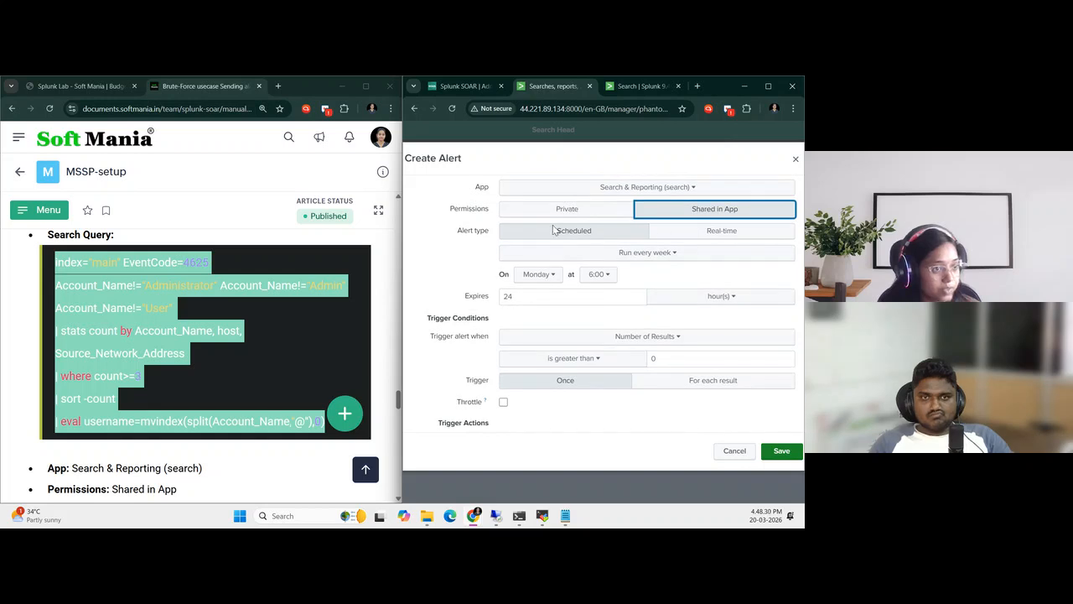
Schedule the alert to run on a cron schedule with the guide's expression */2 * * * *
left_click(643, 252)
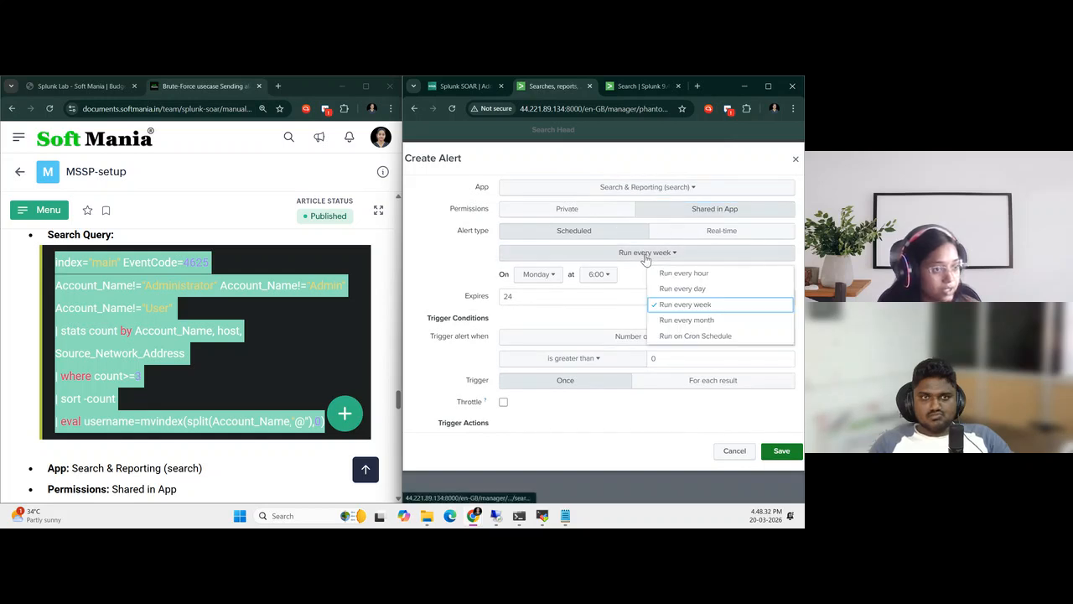
left_click(686, 336)
scroll(126, 288, "down", 4)
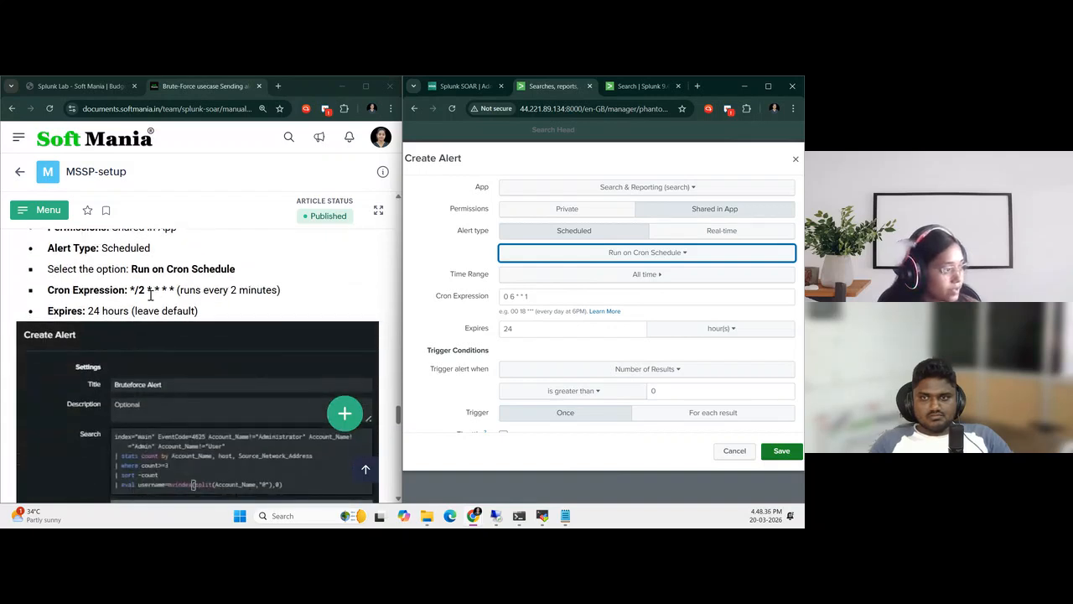
left_click_drag(127, 287, 177, 289)
key("ctrl+c")
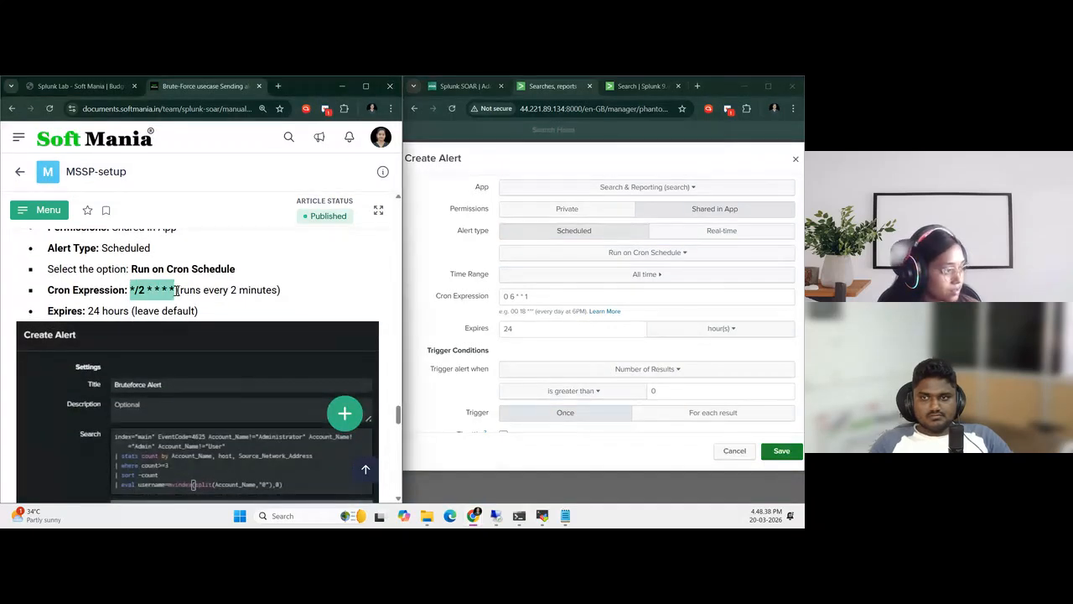
left_click_drag(587, 297, 486, 298)
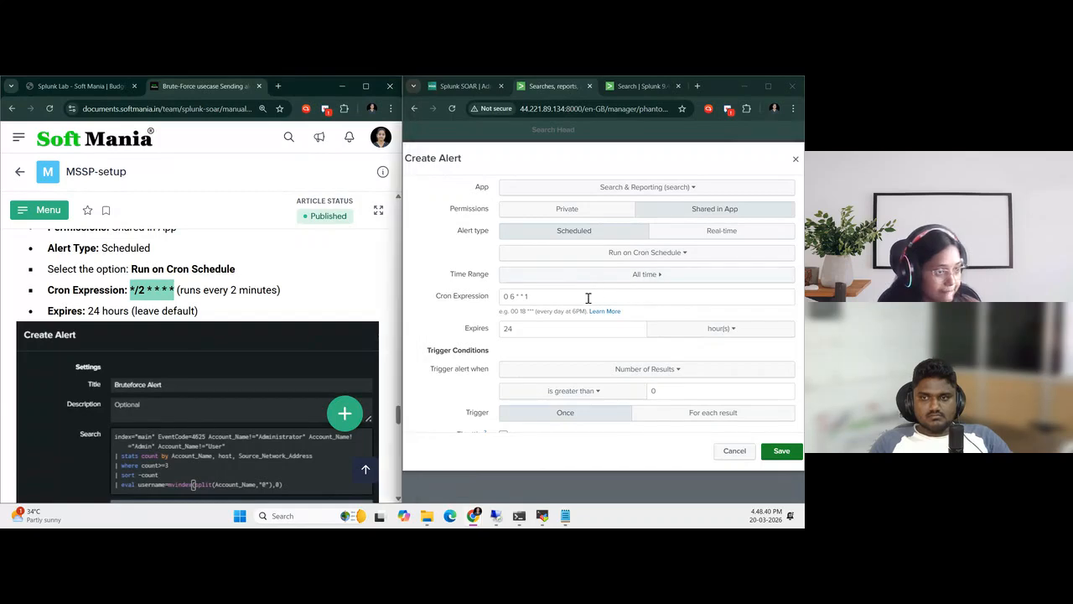
key("ctrl+v")
scroll(610, 306, "down", 1)
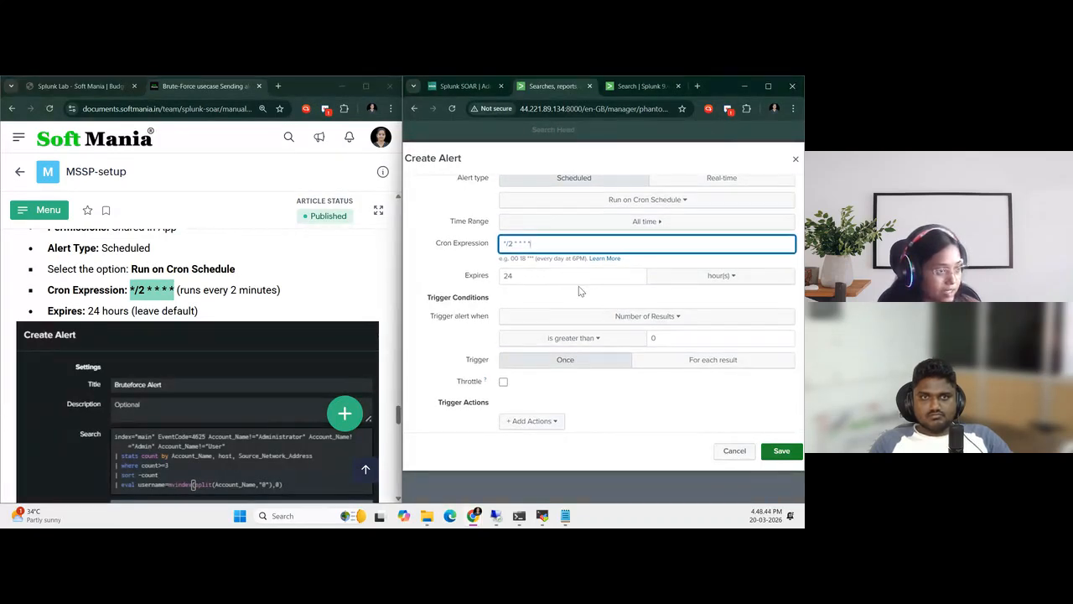
Add the Send to SOAR trigger action to the alert and choose SOAR as its SOAR instance
scroll(571, 285, "down", 1)
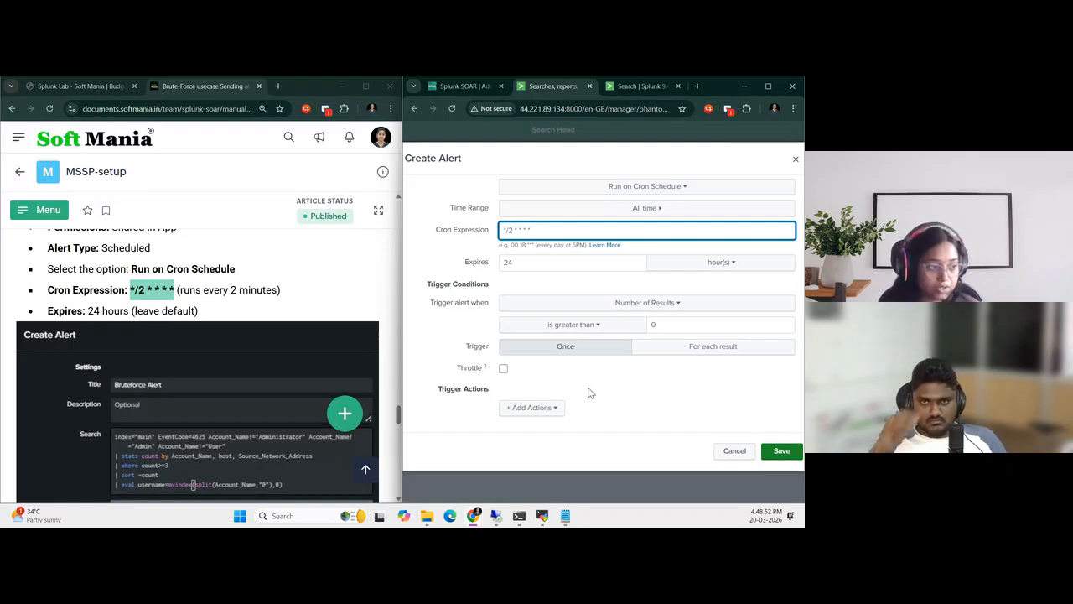
left_click(560, 410)
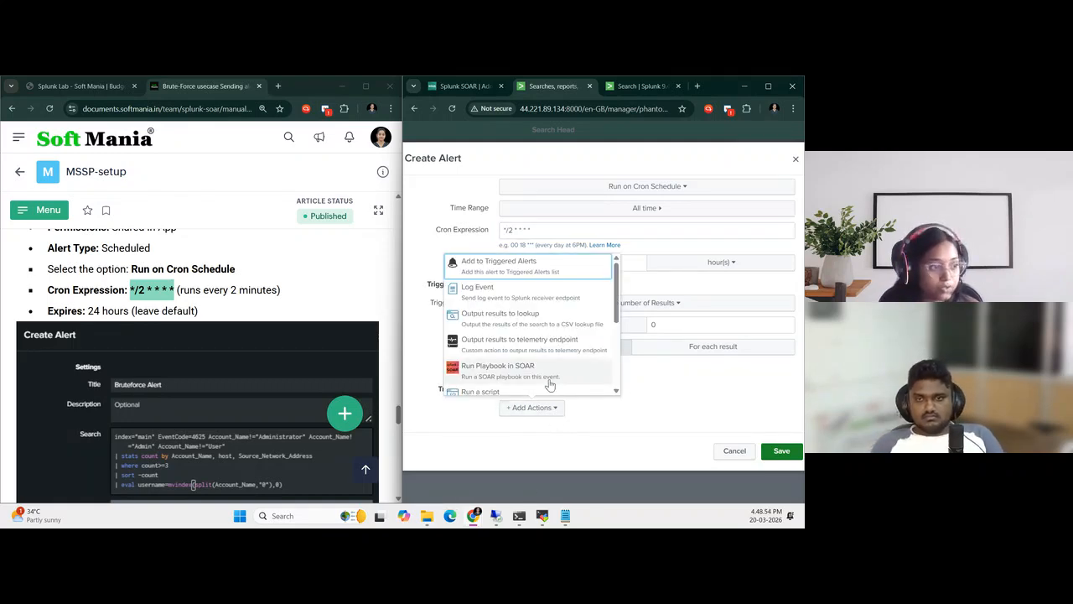
scroll(533, 372, "down", 3)
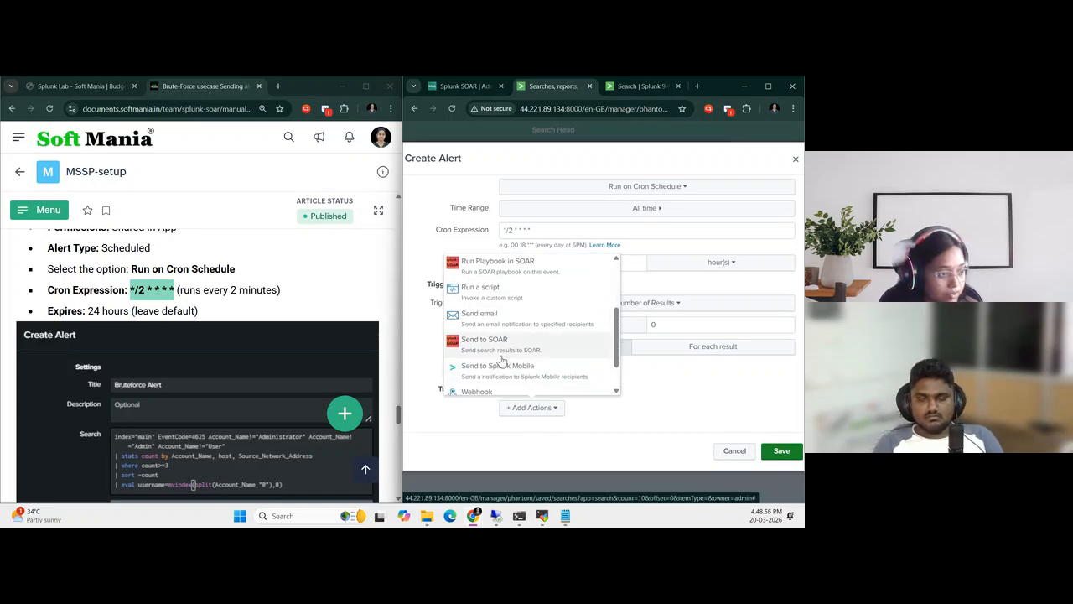
left_click(500, 345)
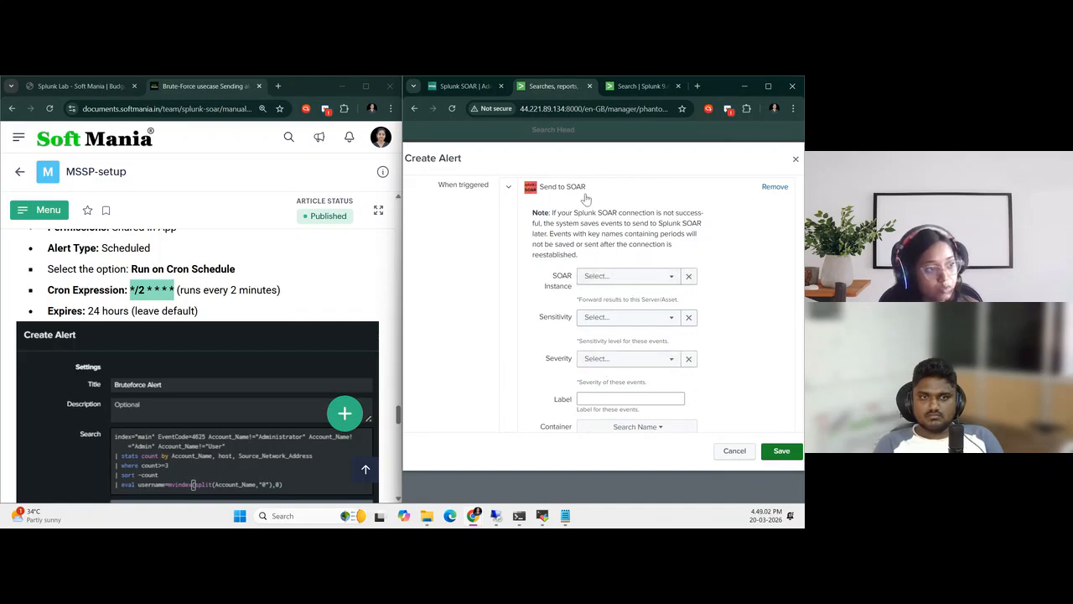
scroll(633, 280, "down", 3)
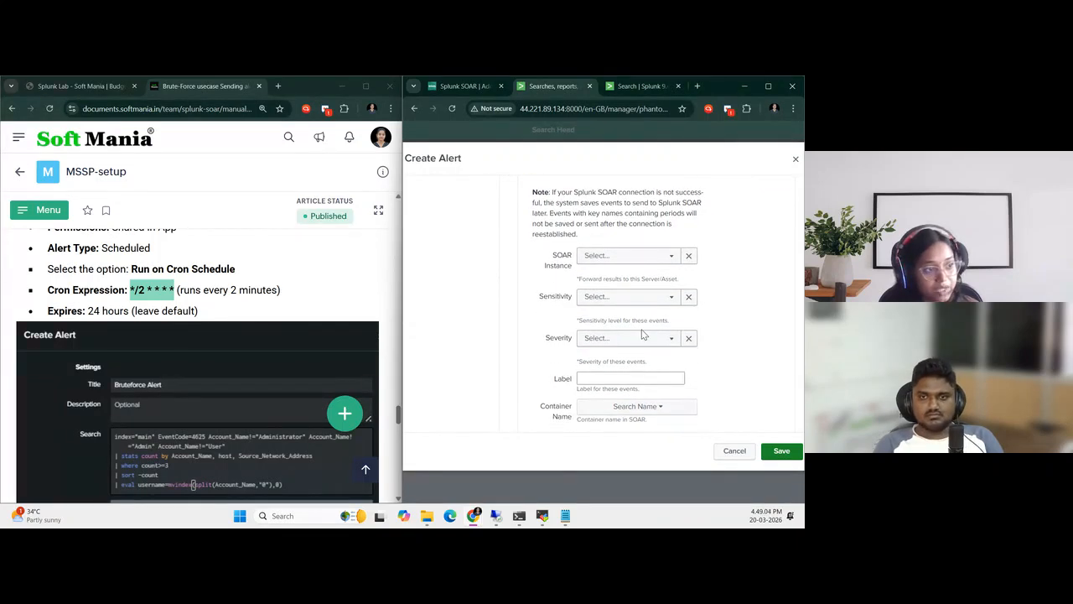
scroll(624, 289, "up", 4)
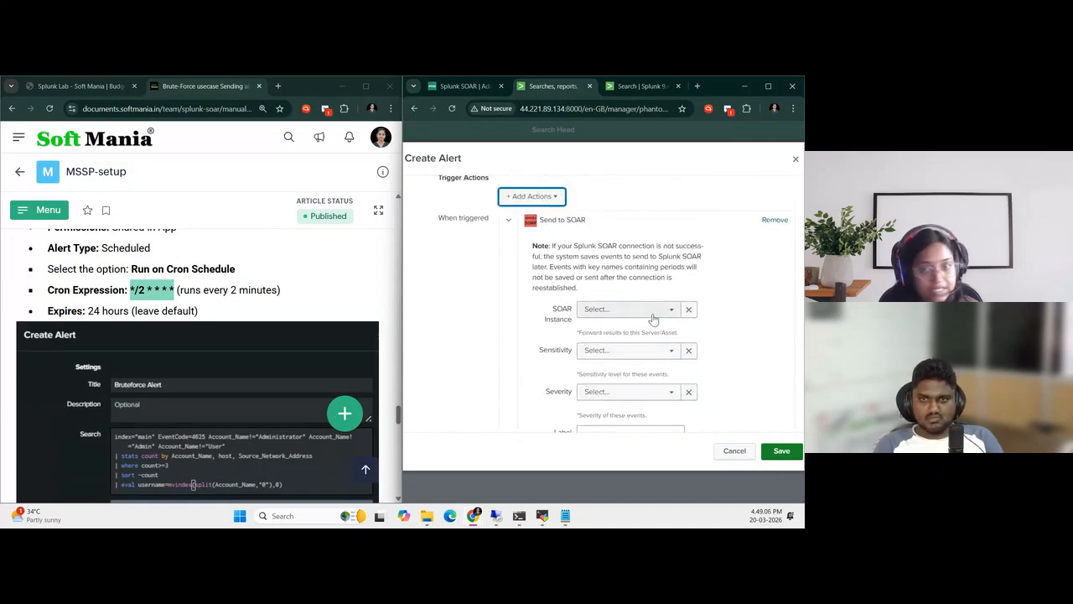
left_click(654, 312)
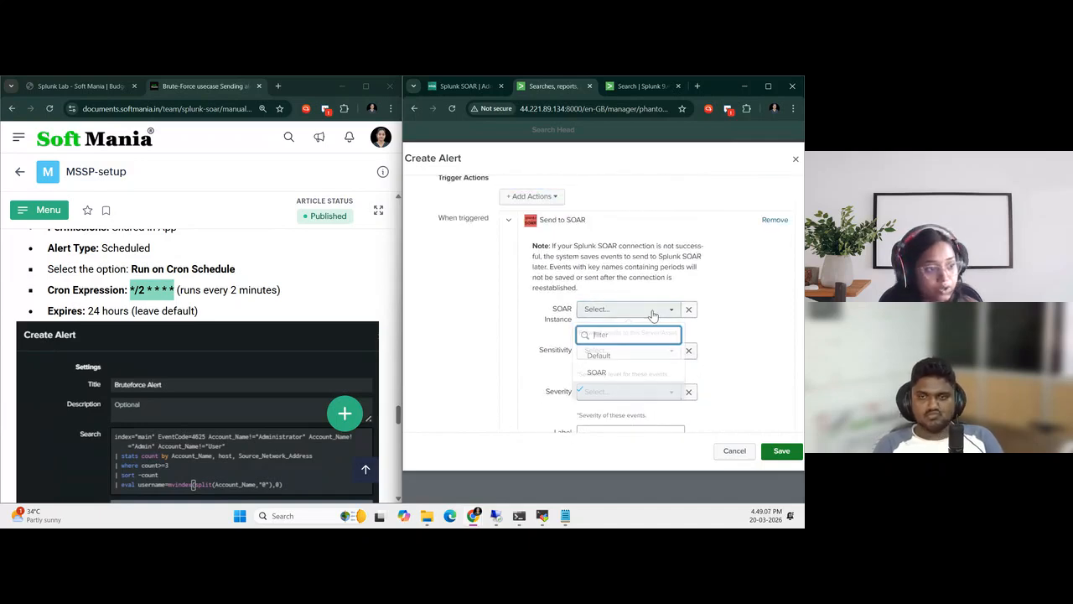
left_click(610, 374)
Set the Send to SOAR action's sensitivity to TLP: Red and its severity to Default: High
scroll(737, 352, "down", 2)
left_click(656, 246)
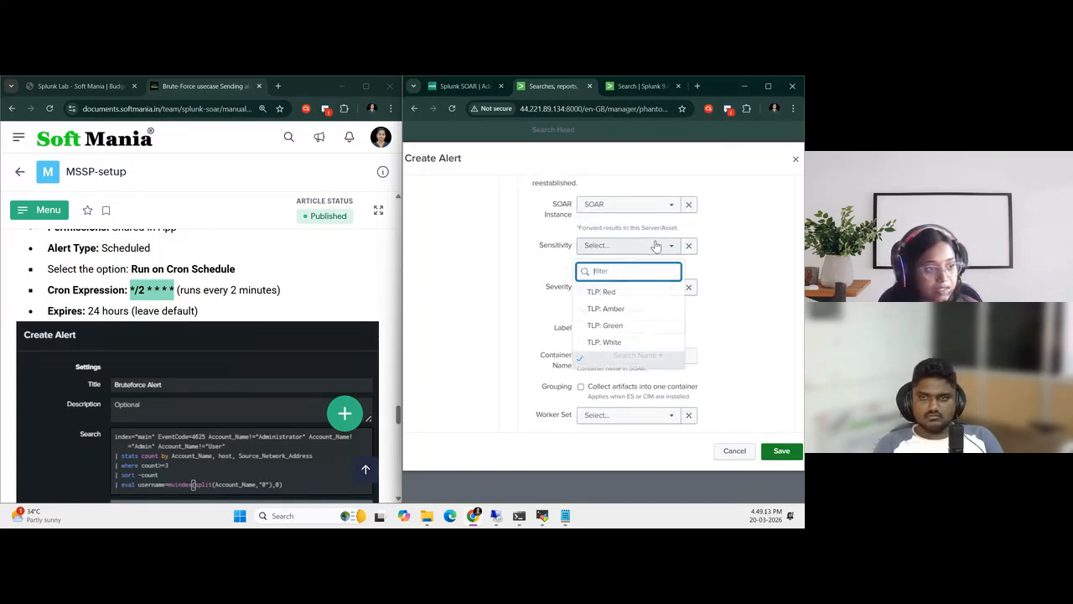
left_click(635, 293)
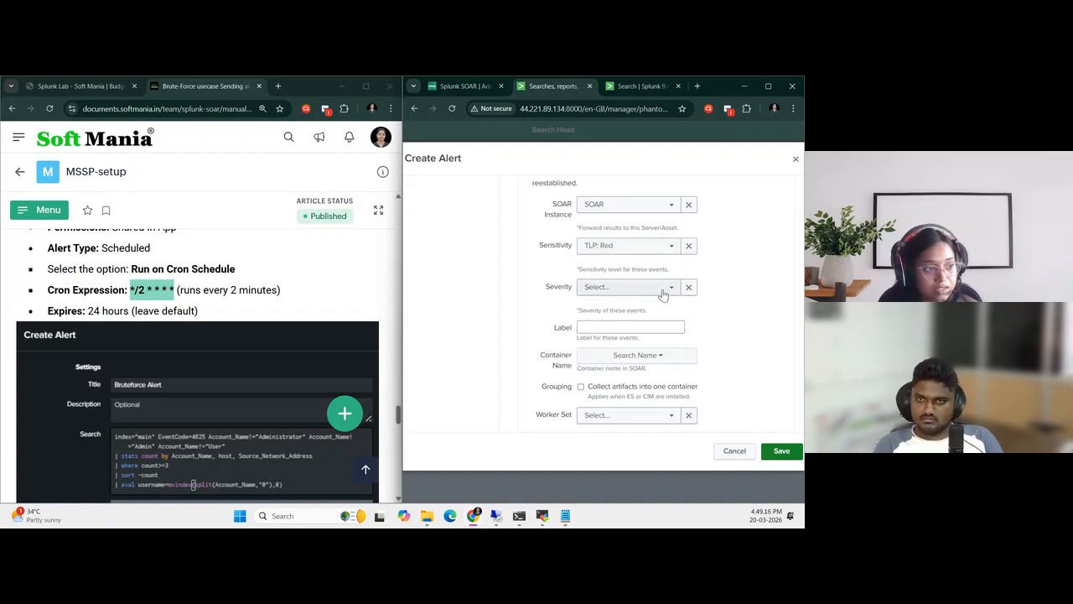
left_click(634, 287)
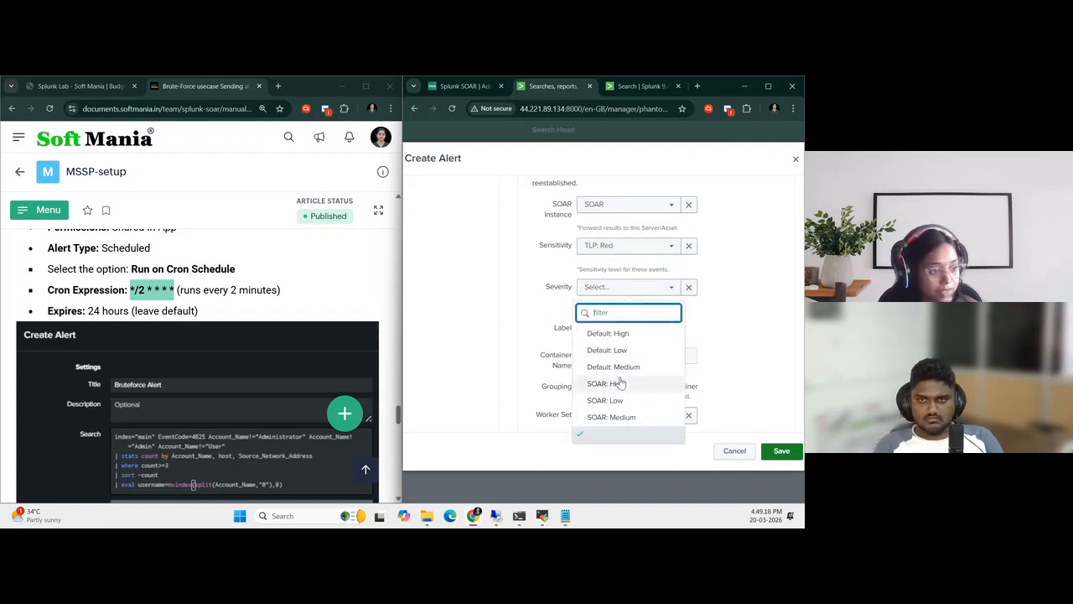
left_click(628, 336)
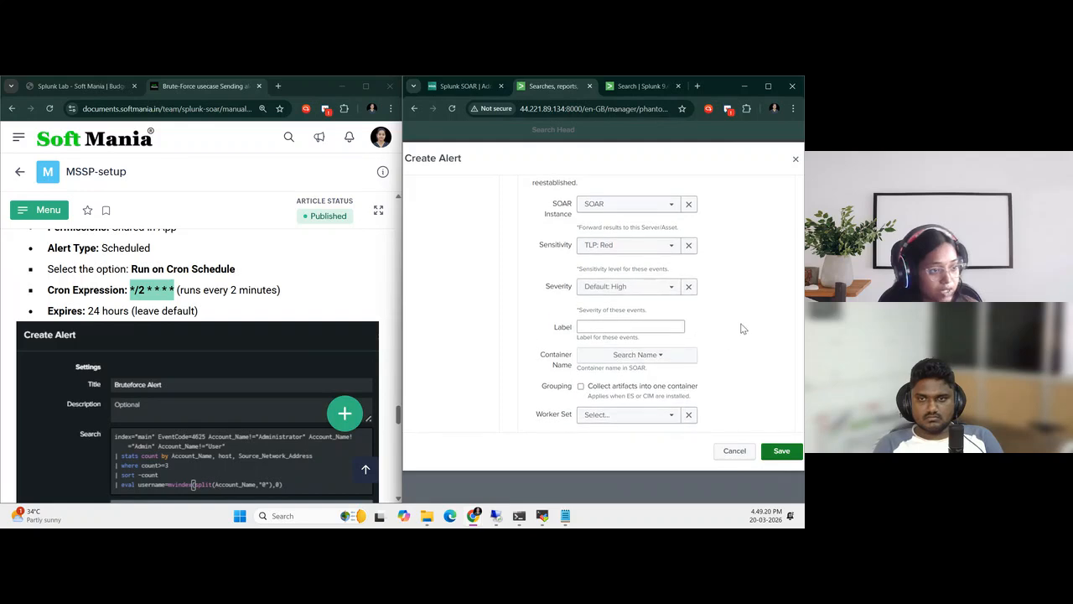
Compare the Send to SOAR settings with the guide's screenshot and save the alert with the label left blank
scroll(741, 326, "down", 1)
left_click(611, 272)
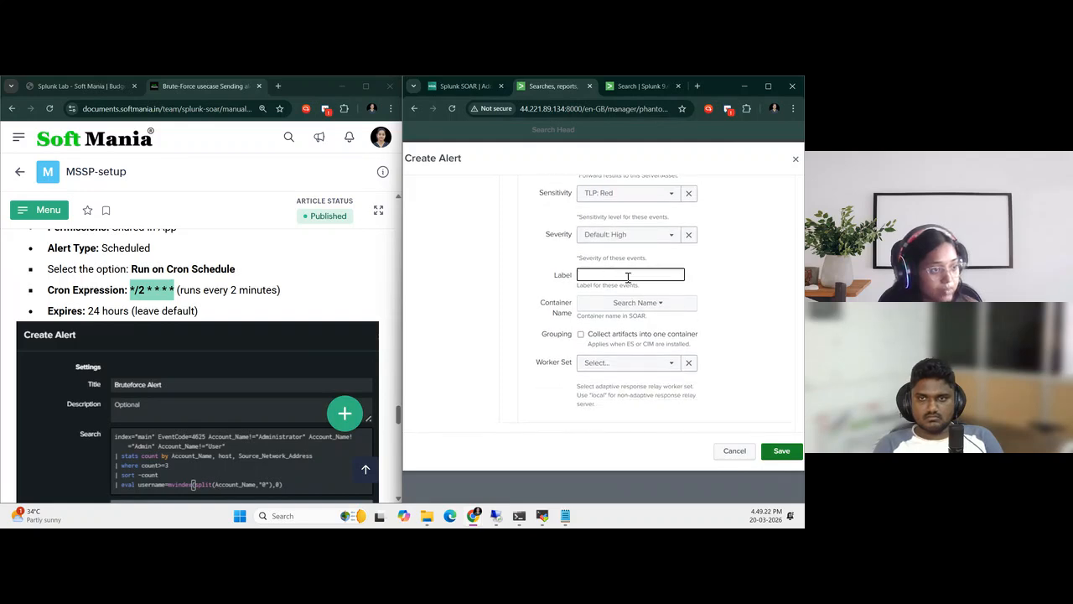
scroll(232, 396, "down", 5)
scroll(235, 404, "down", 4)
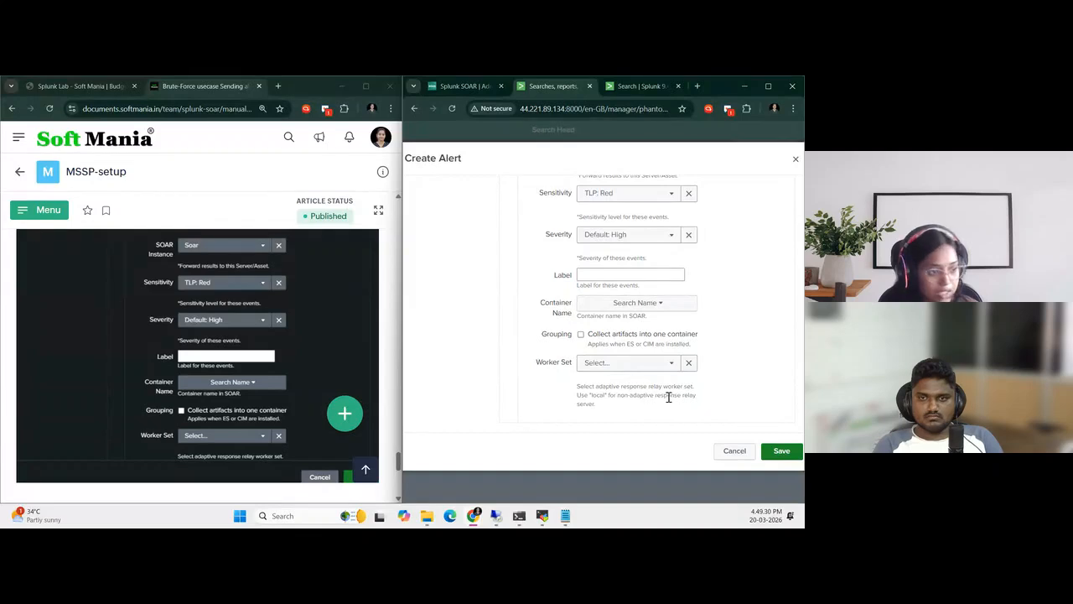
scroll(667, 396, "up", 3)
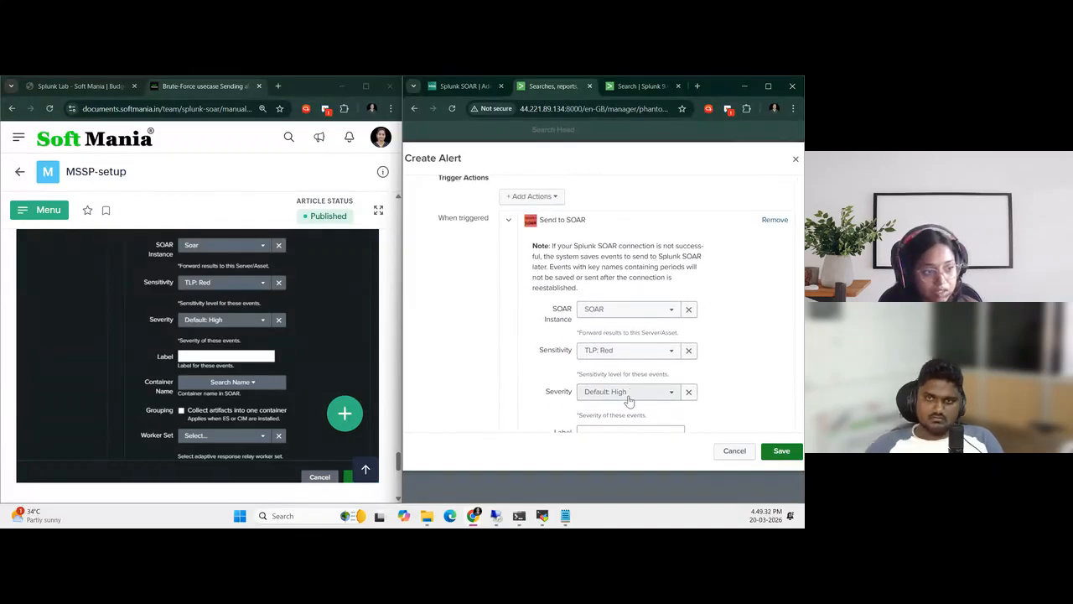
scroll(638, 293, "down", 1)
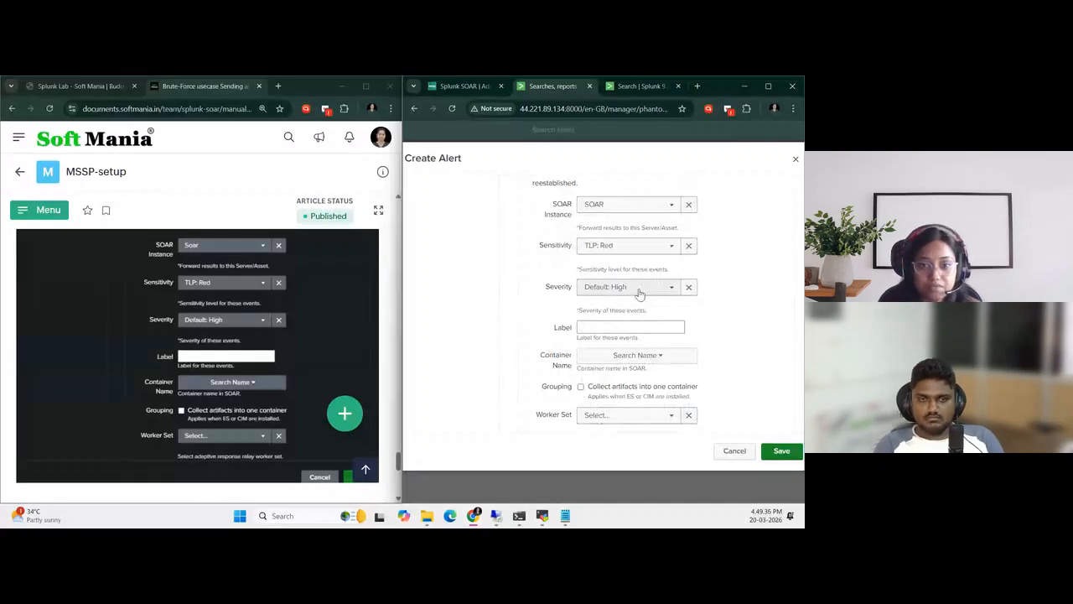
scroll(642, 302, "down", 1)
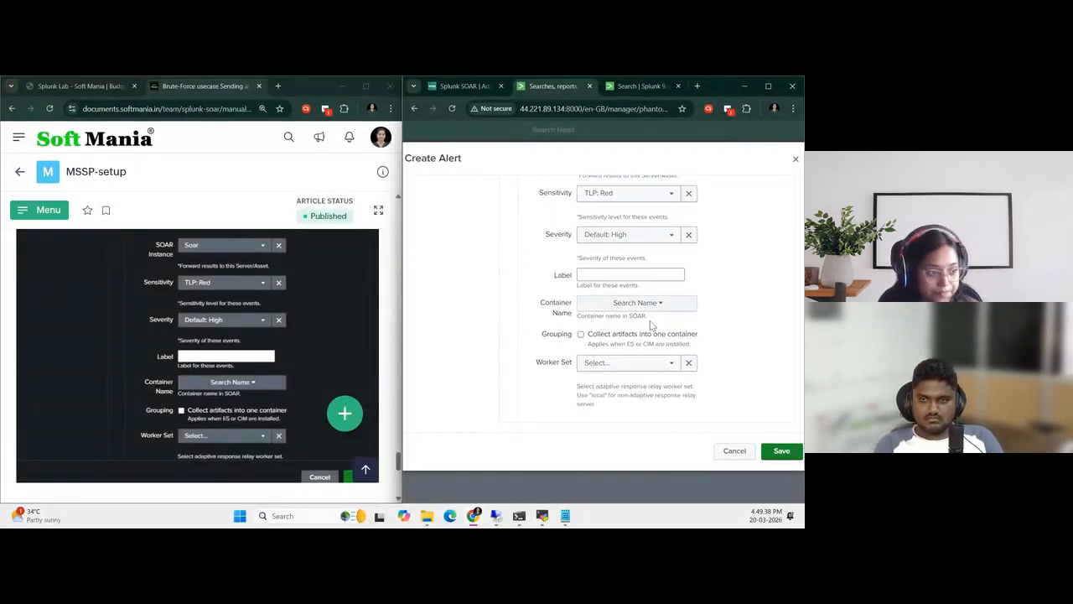
left_click(777, 457)
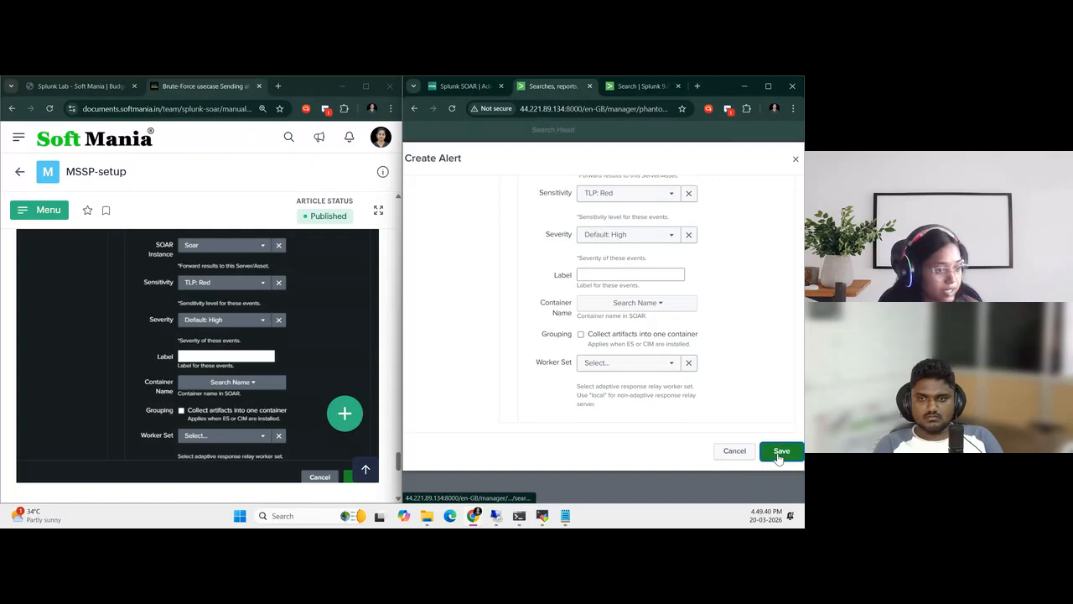
Check the saved BruteForce_Alert's scheduled time, sharing and status in the alert list against the guide
left_click_drag(597, 499, 471, 497)
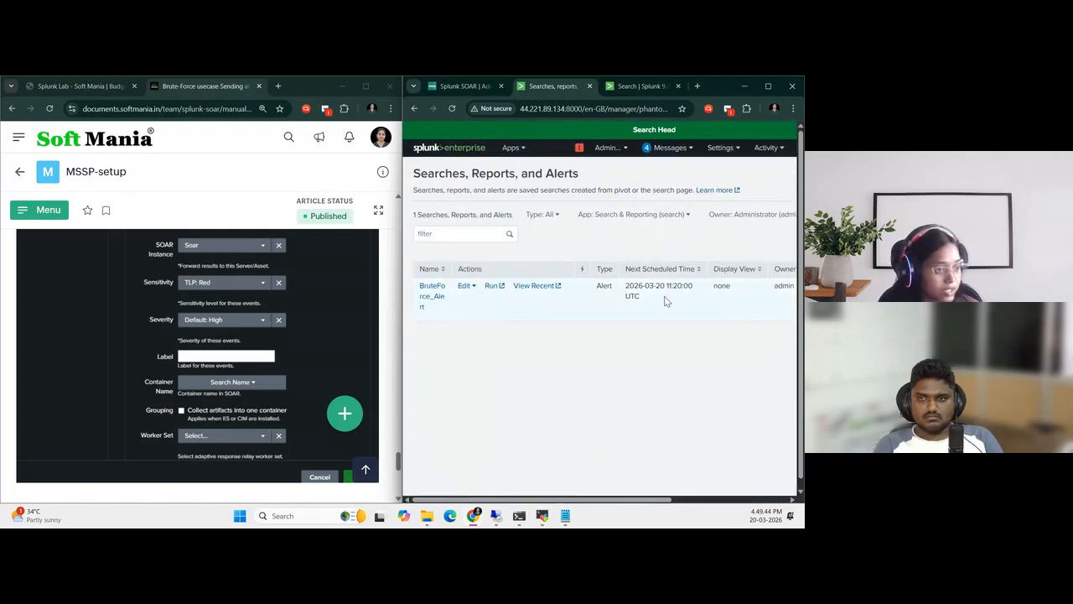
left_click_drag(606, 498, 743, 505)
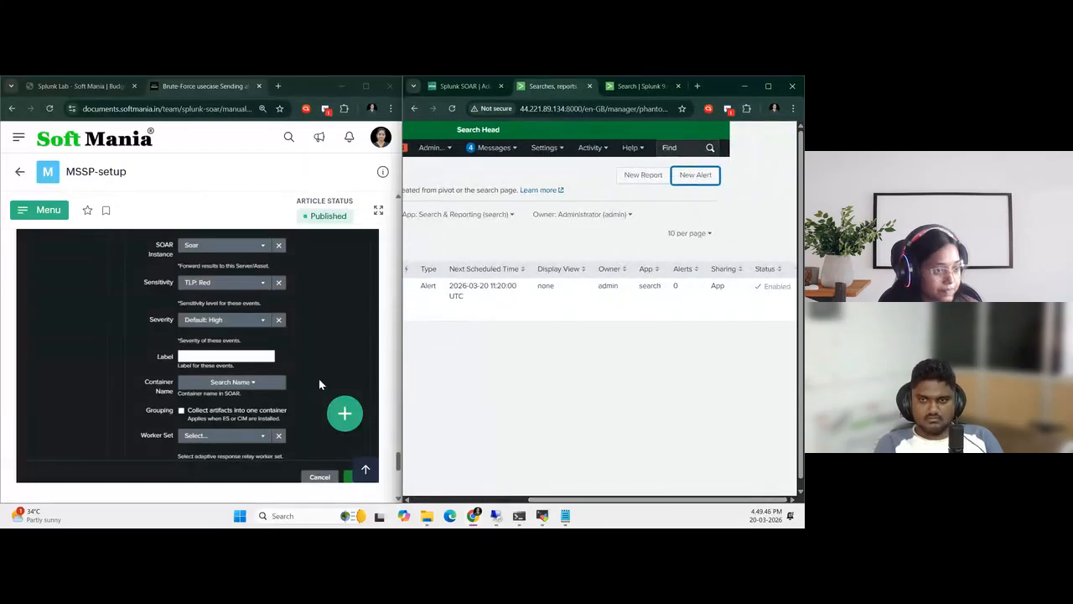
scroll(225, 369, "down", 5)
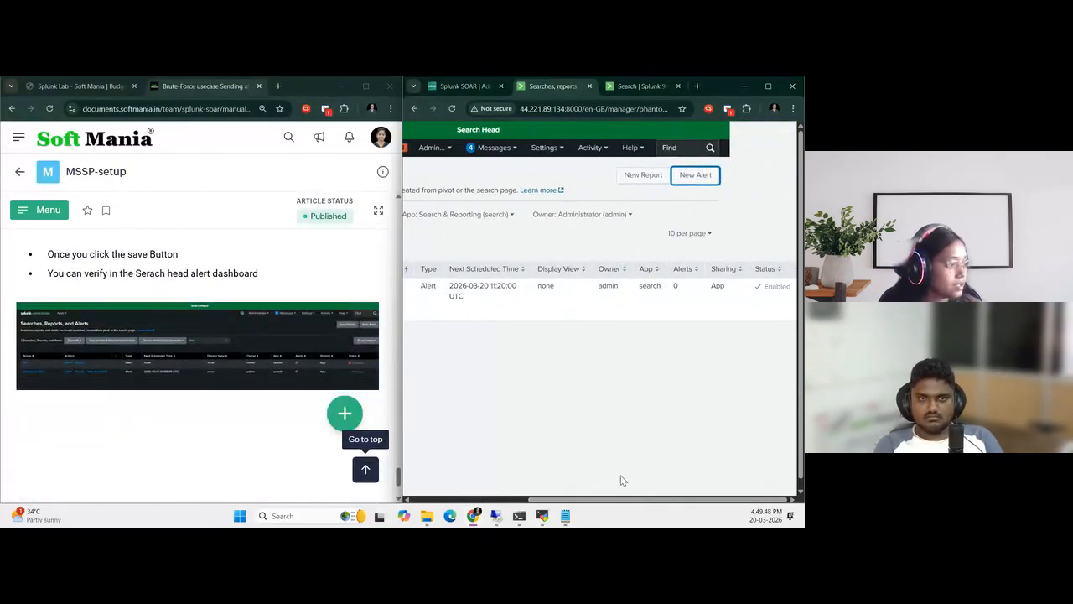
mouse_move(545, 499)
left_mouse_down()
mouse_move(474, 500)
mouse_move(546, 501)
left_mouse_up()
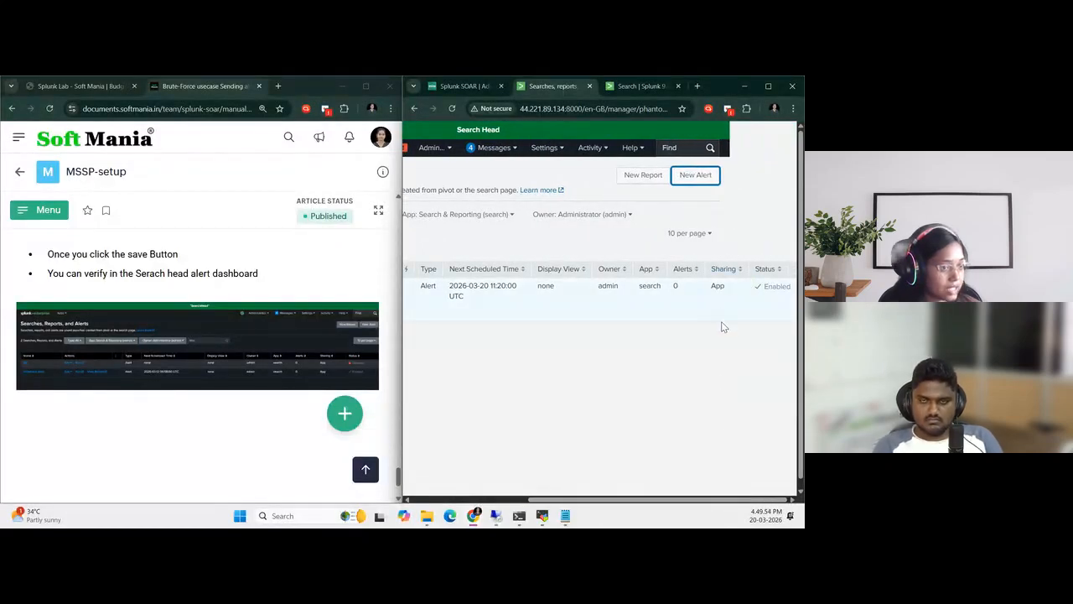
left_click_drag(658, 501, 564, 500)
Open the guide's next article, on creating a playbook automation to disable the user, at its login instructions
scroll(218, 348, "down", 3)
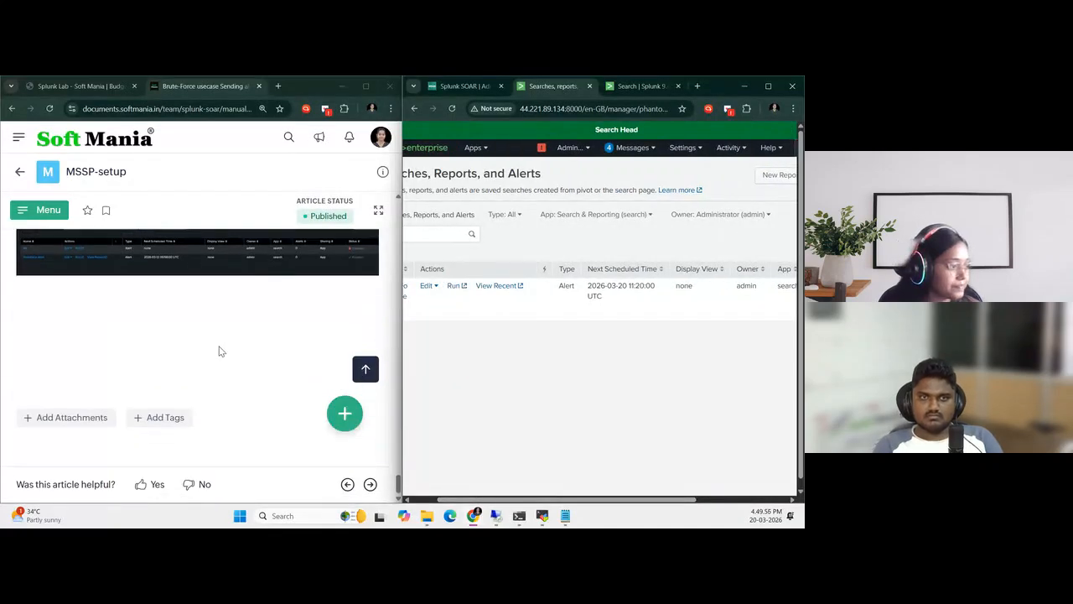
left_click(370, 484)
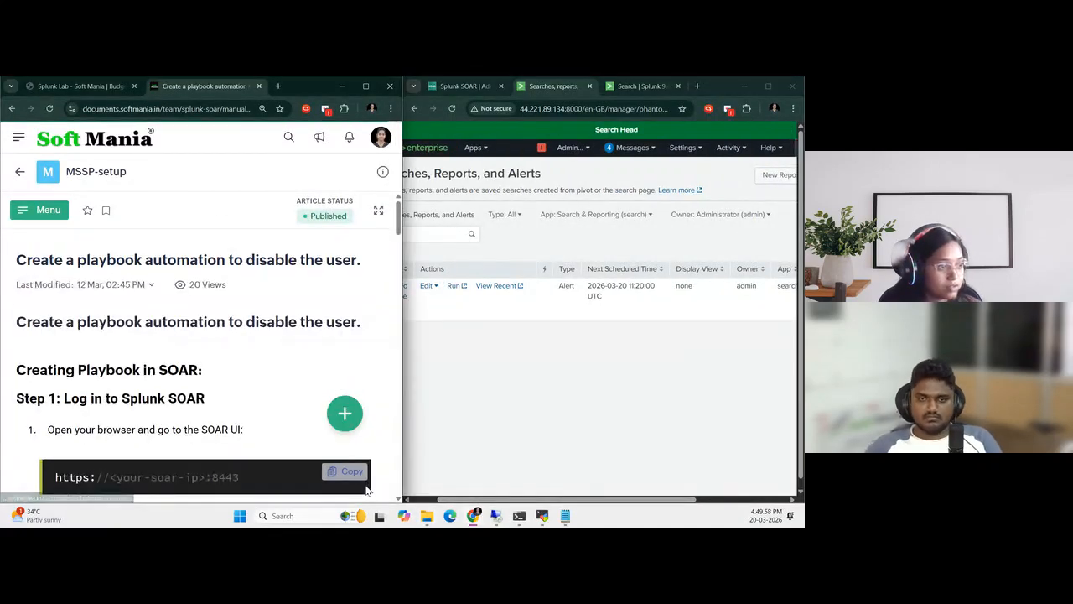
scroll(226, 418, "down", 2)
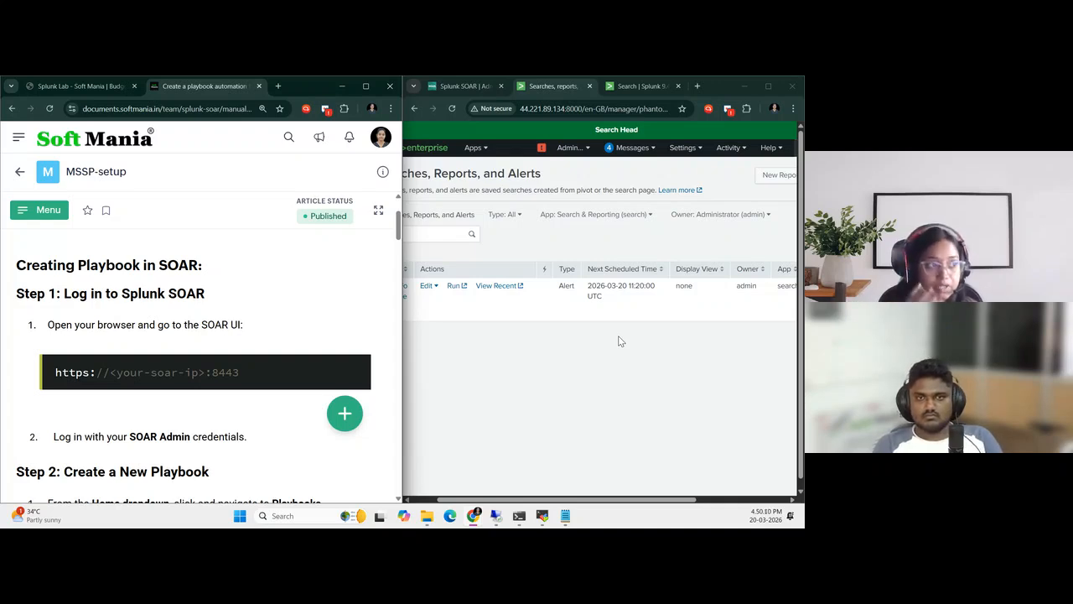
Switch to Splunk SOAR and go from user administration to the Playbooks page
left_click(446, 86)
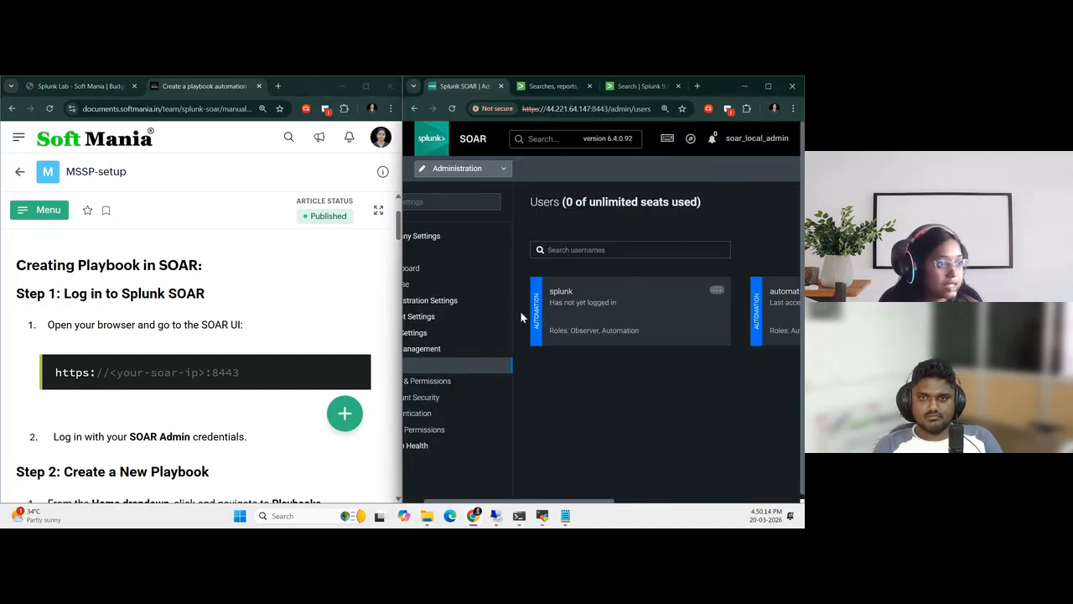
left_click(488, 174)
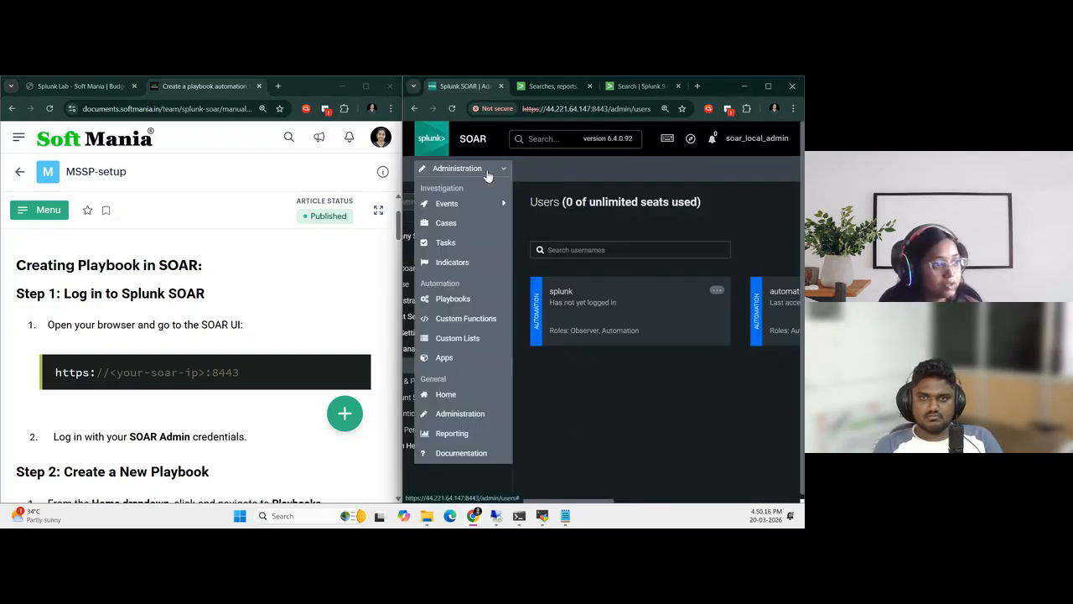
left_click(475, 299)
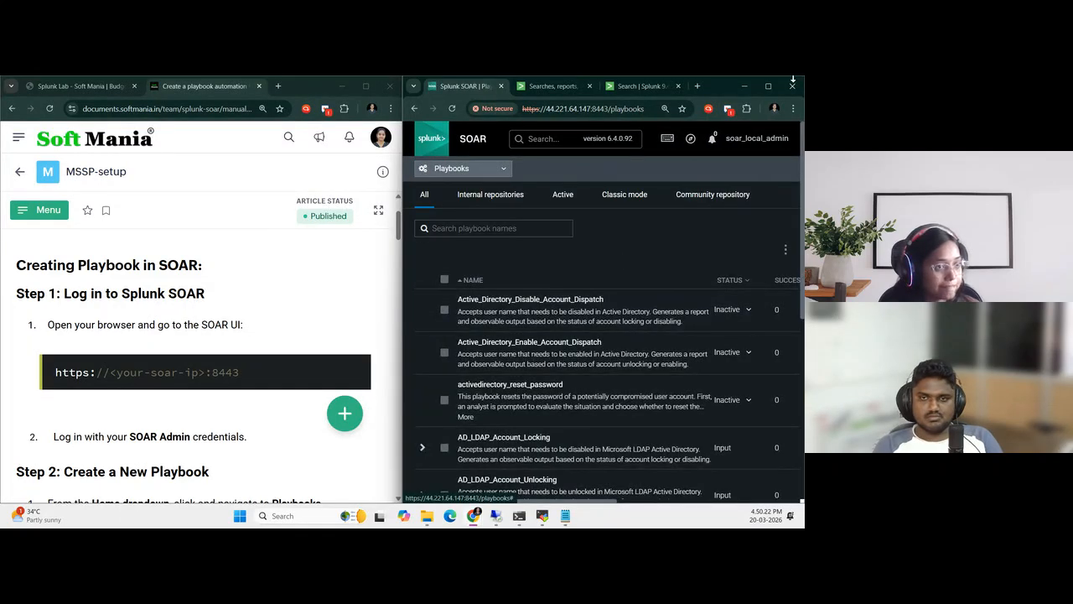
Start a new playbook from the full-width playbook list and place its editor window beside the guide
mouse_move(771, 94)
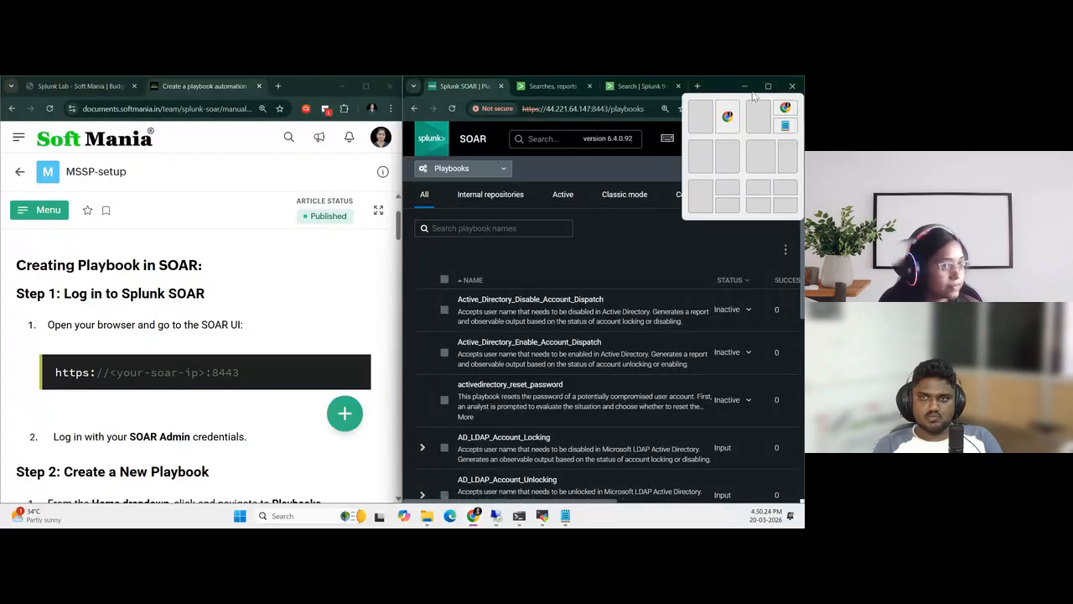
left_click(766, 86)
scroll(588, 323, "down", 2)
scroll(587, 323, "up", 3)
left_click(755, 229)
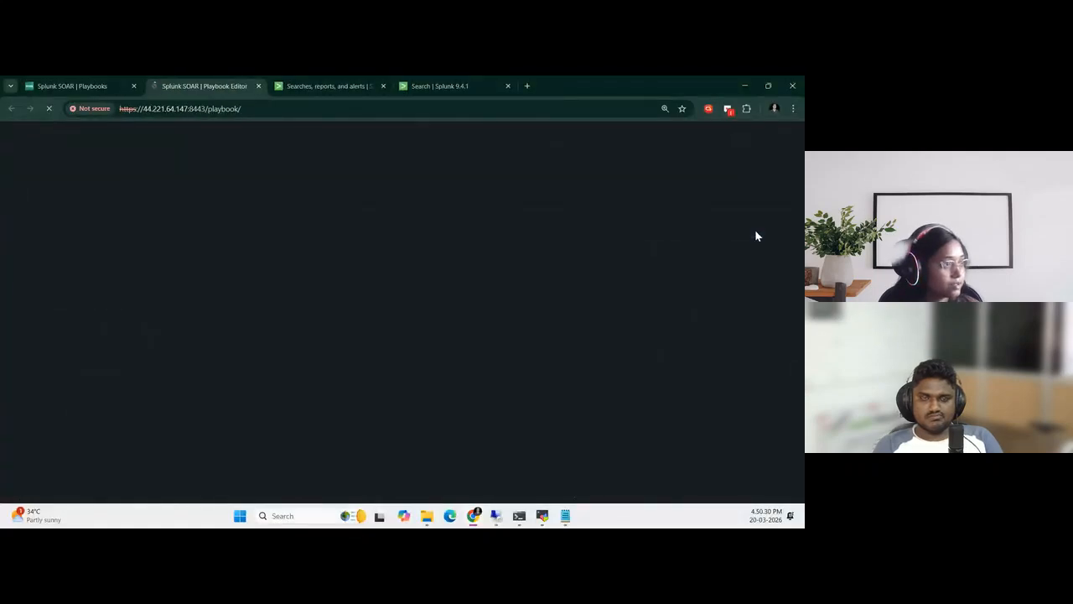
key("super+Right")
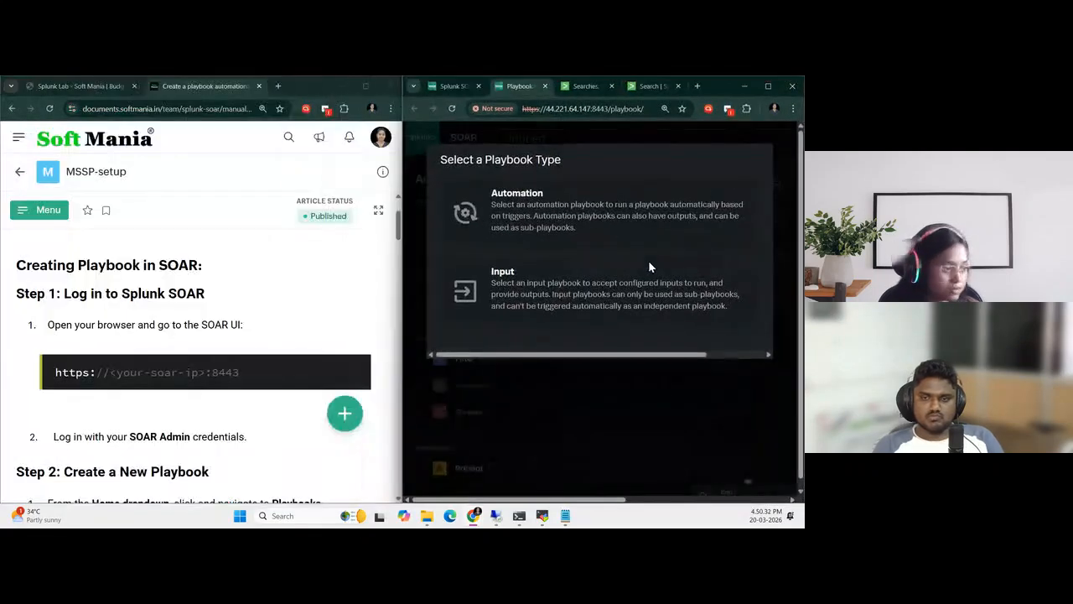
Close the unsaved playbook editor without choosing a playbook type and return to the Playbooks list
scroll(280, 337, "down", 1)
left_click_drag(404, 317, 341, 317)
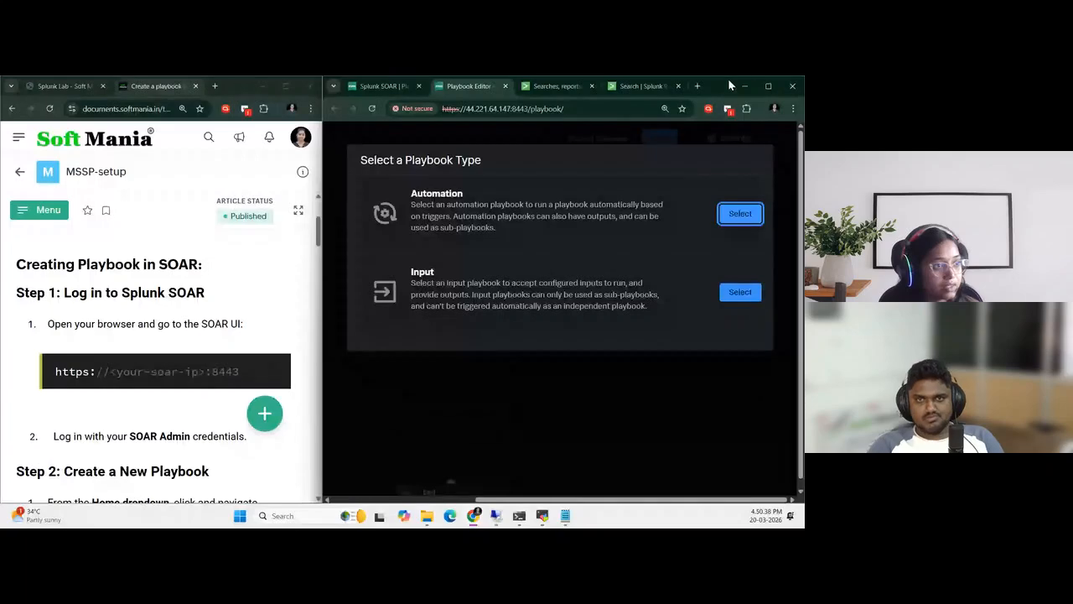
left_click(763, 86)
left_click(615, 364)
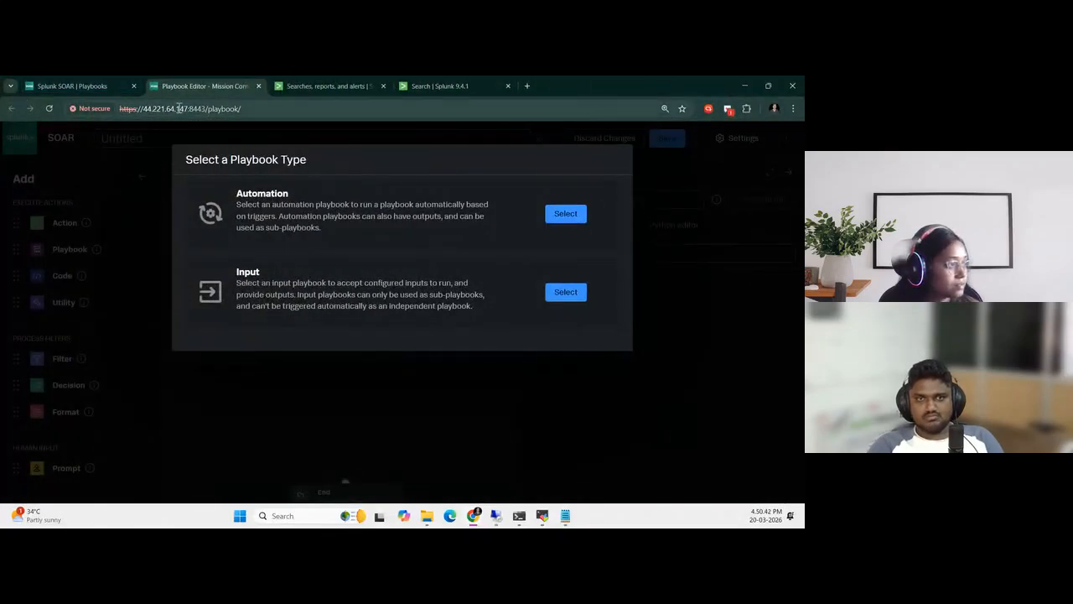
left_click(259, 86)
left_click(438, 176)
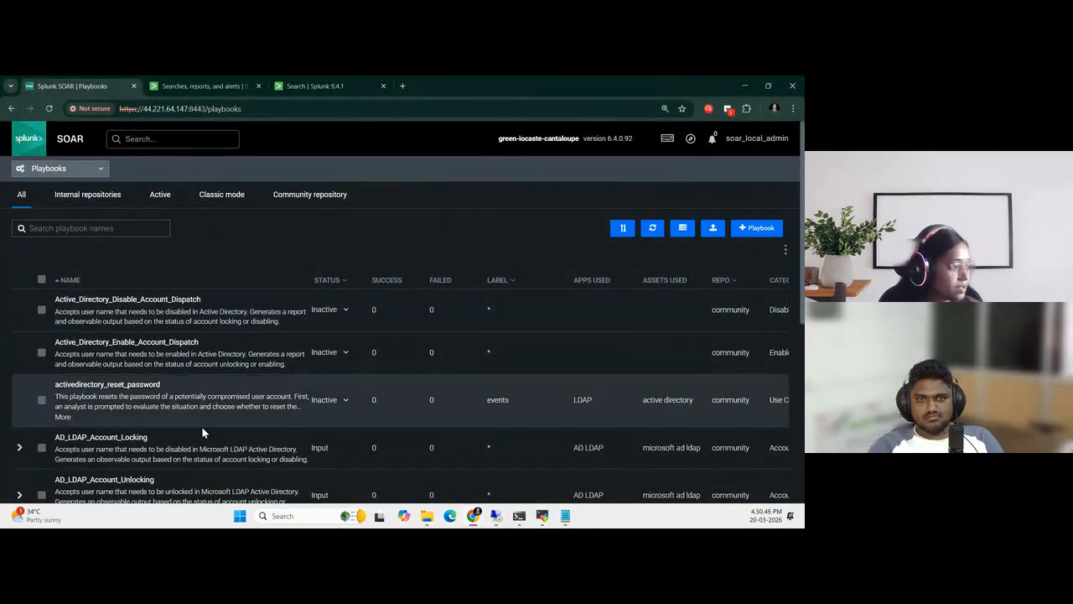
Read the guide's playbook creation details beside the playbook list and copy the playbook name AD_CLIENT-USER_Account_Locking
scroll(146, 431, "down", 2)
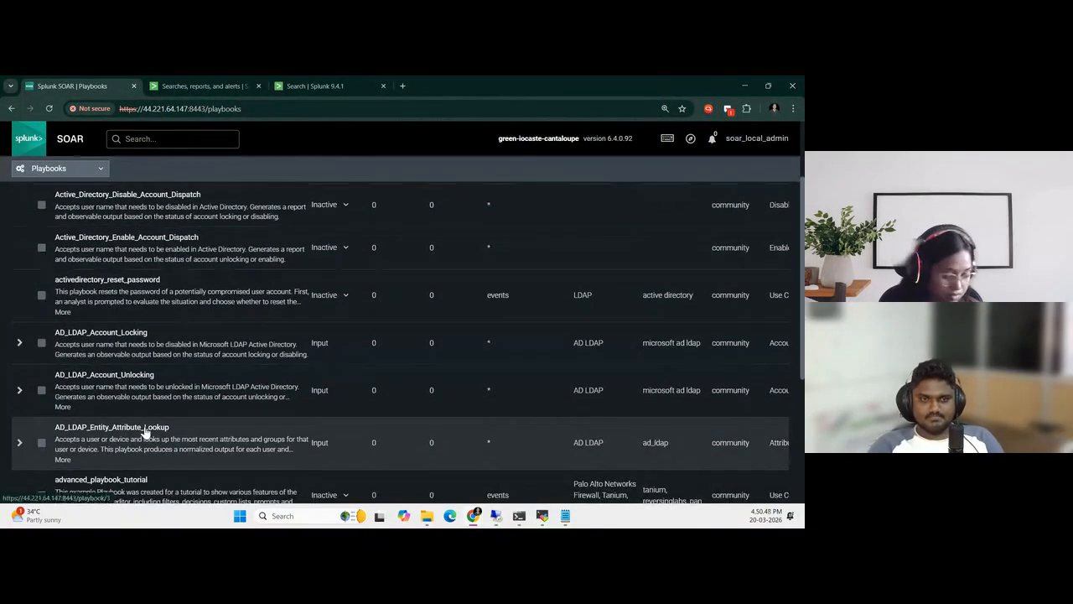
key("super+Right")
scroll(60, 427, "down", 2)
scroll(60, 428, "down", 2)
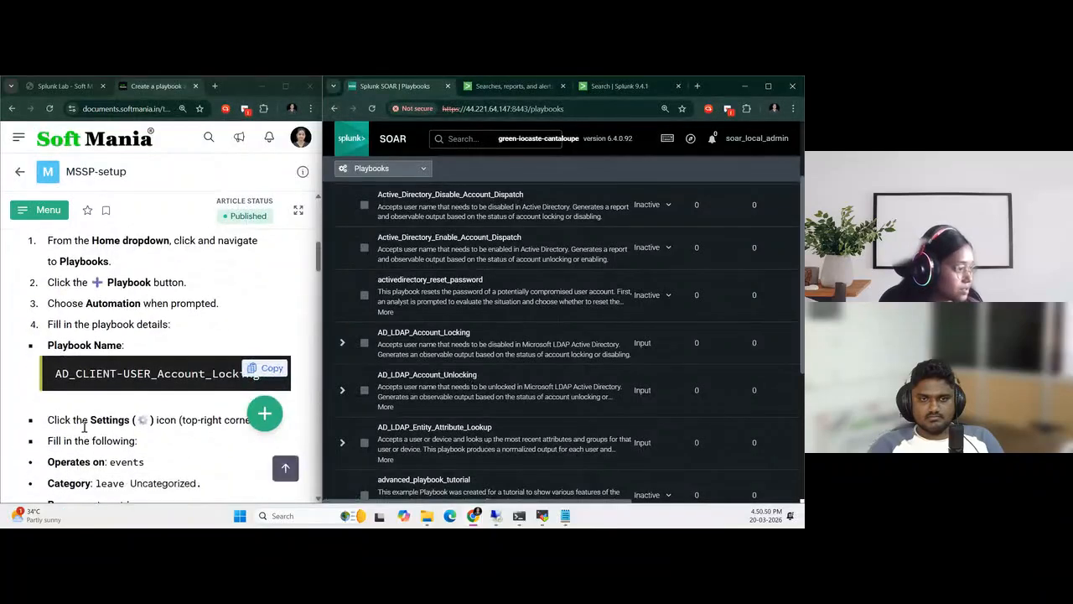
scroll(84, 411, "down", 1)
scroll(87, 408, "up", 1)
left_click_drag(55, 374, 263, 388)
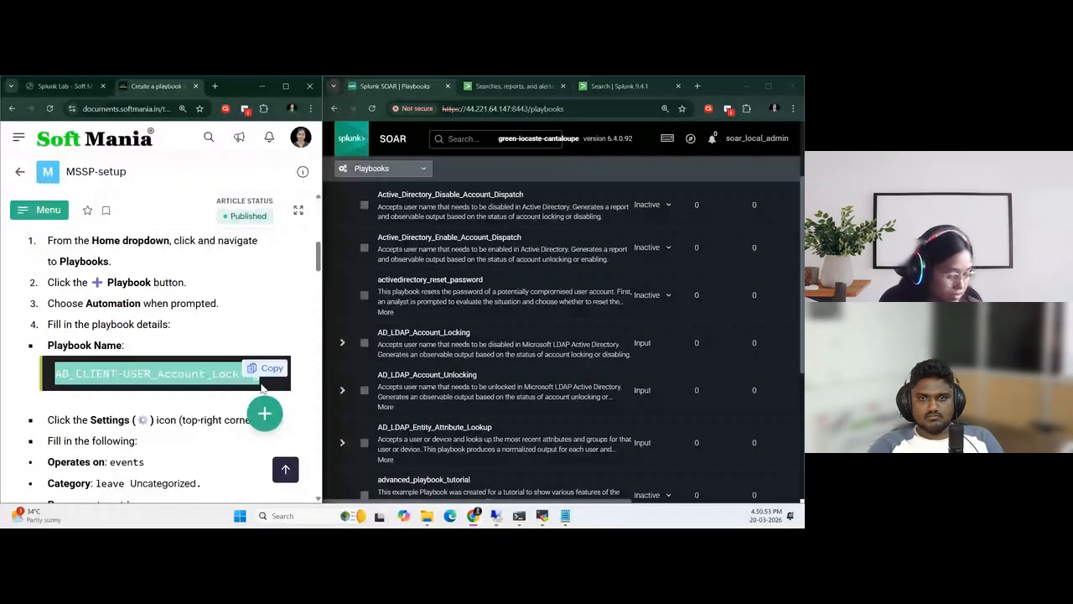
scroll(262, 387, "down", 1)
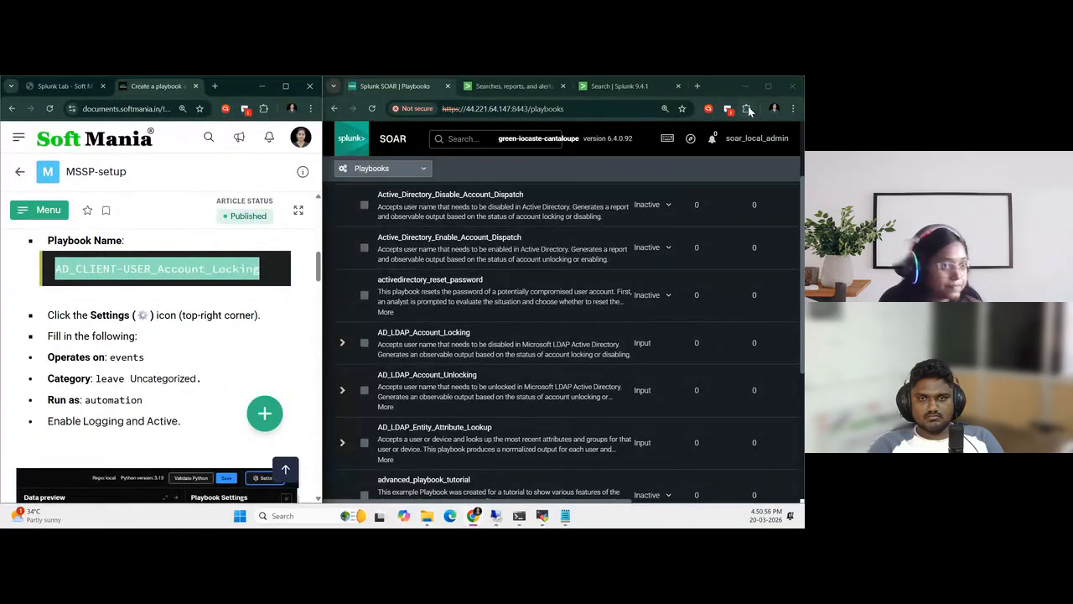
Create an Automation playbook from the full-width playbook list and name it AD_CLIENT-USER_Account_Locking
left_click(763, 86)
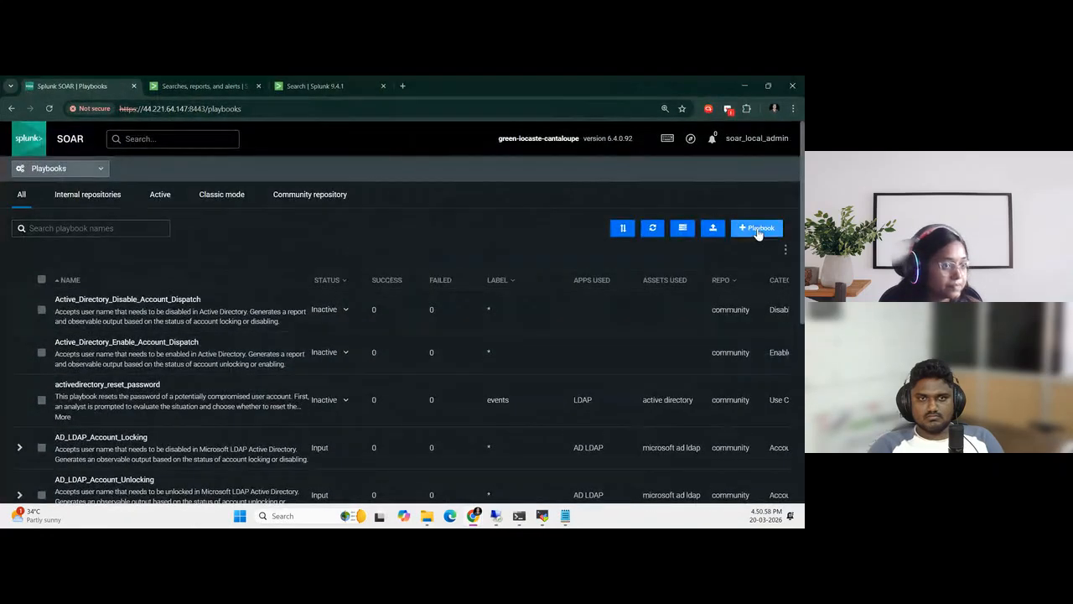
left_click(758, 230)
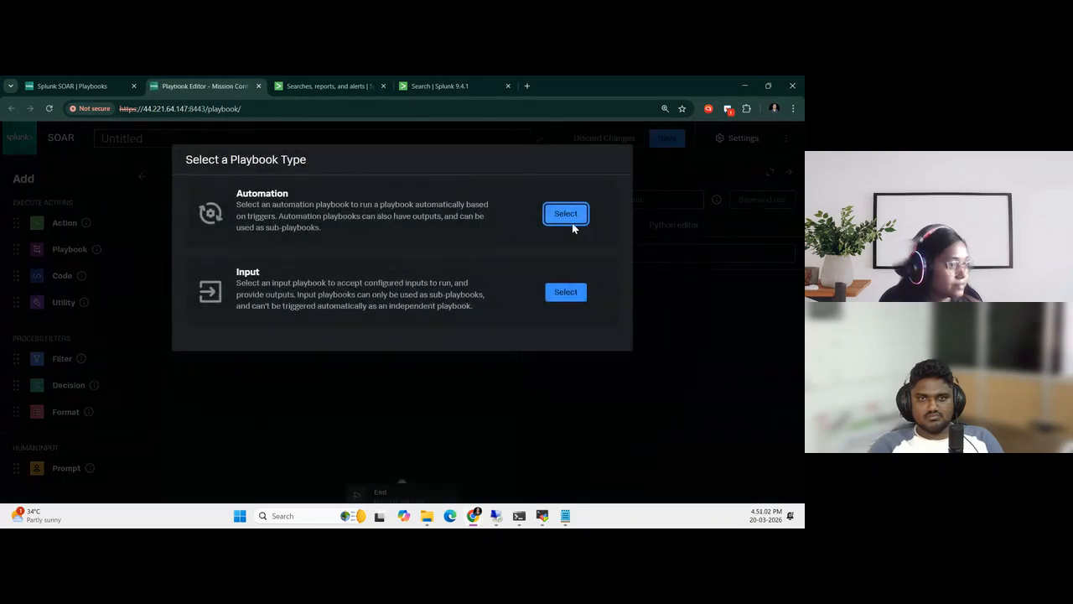
left_click(567, 215)
left_click(194, 139)
key("Down")
key("Return")
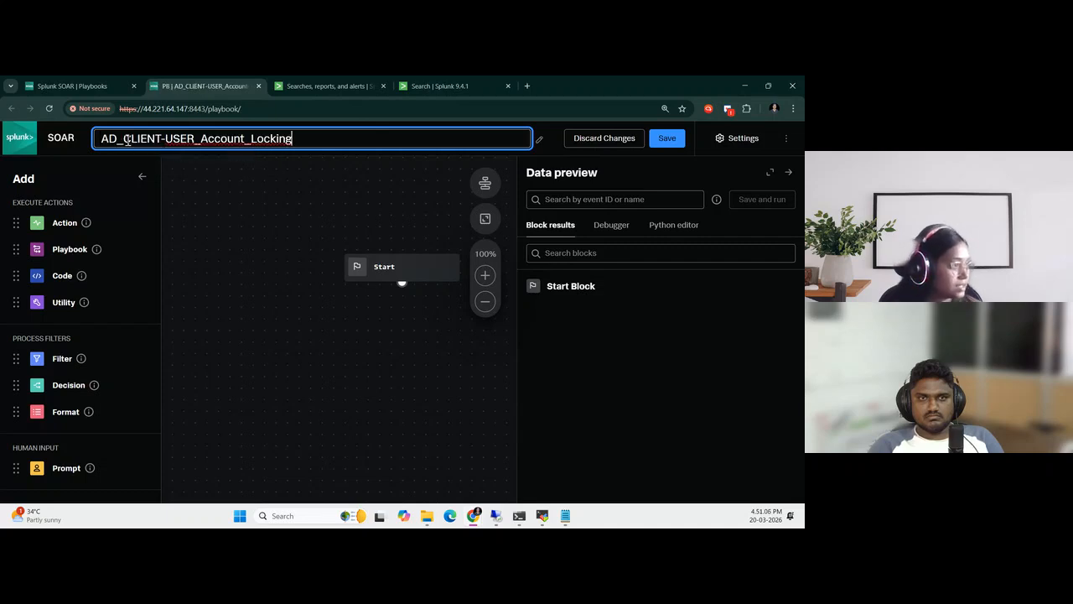
Set the playbook to operate on events and keep automation as its run-as user
left_click(670, 420)
left_click(667, 142)
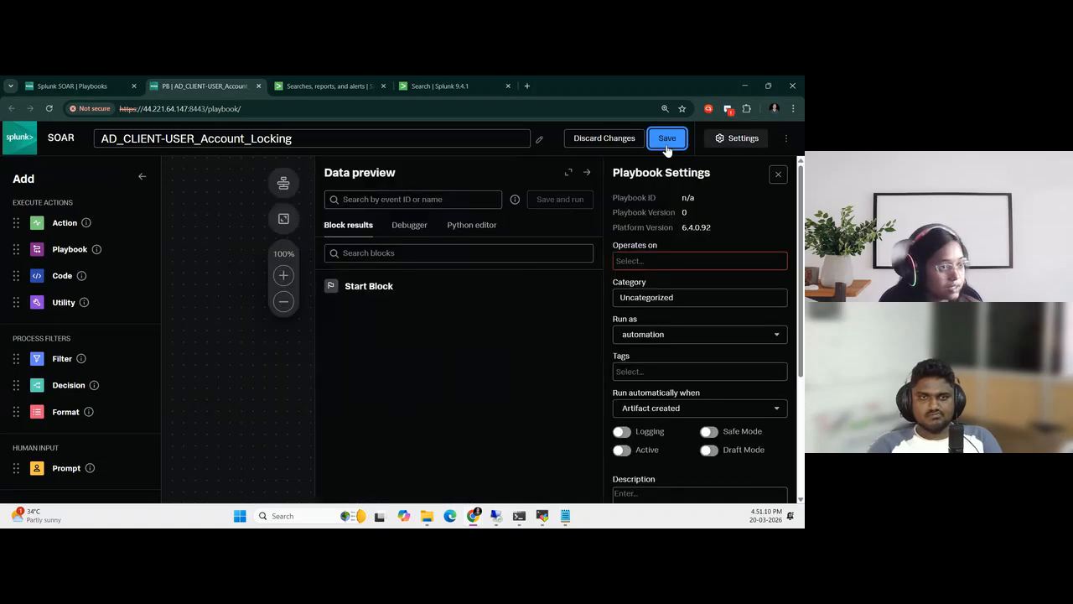
left_click(648, 261)
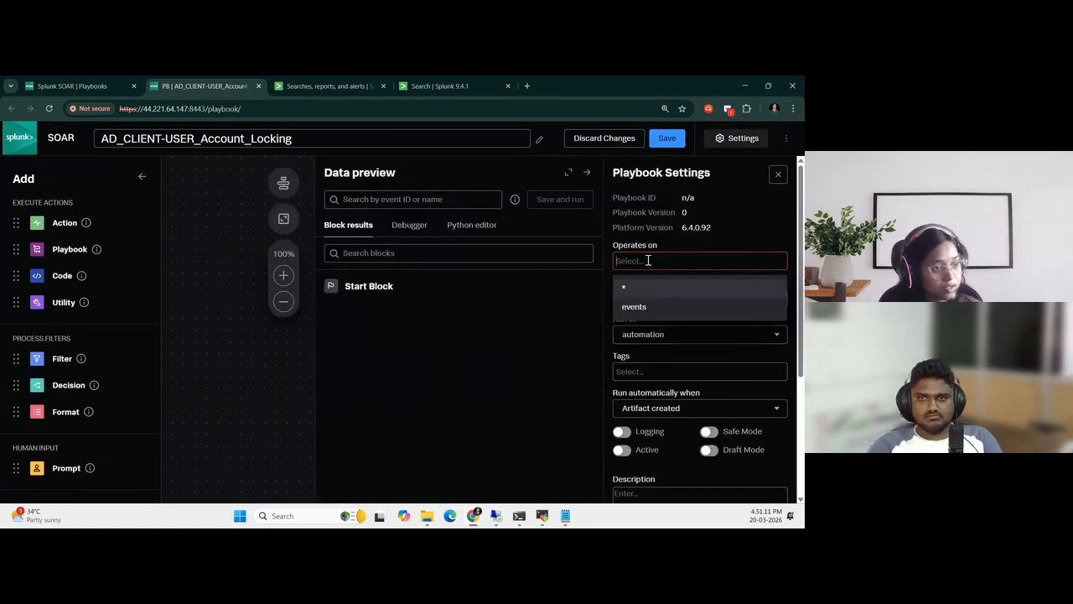
left_click(655, 309)
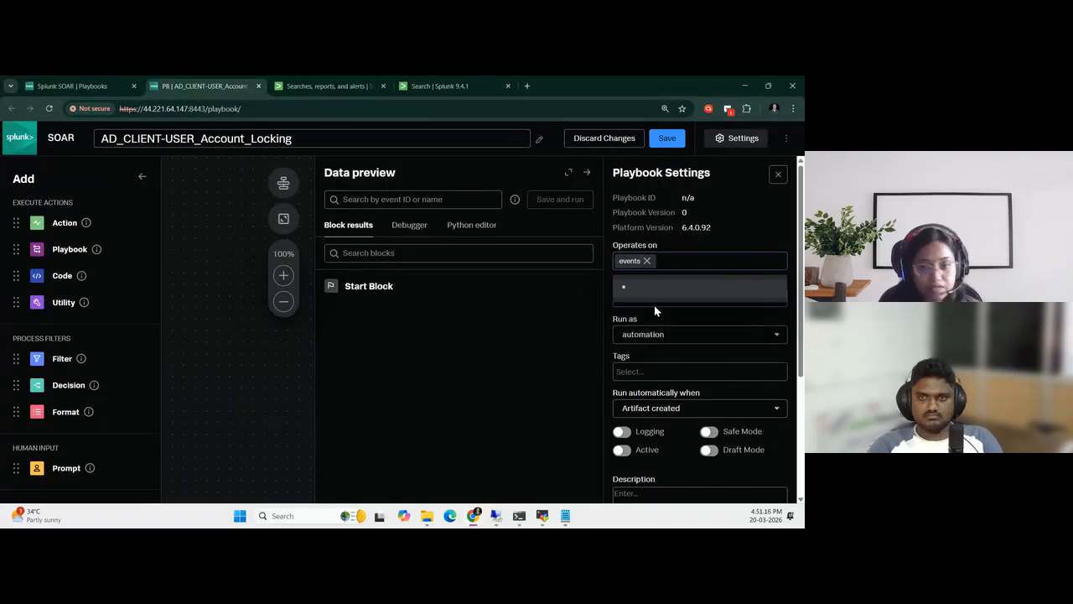
left_click(559, 363)
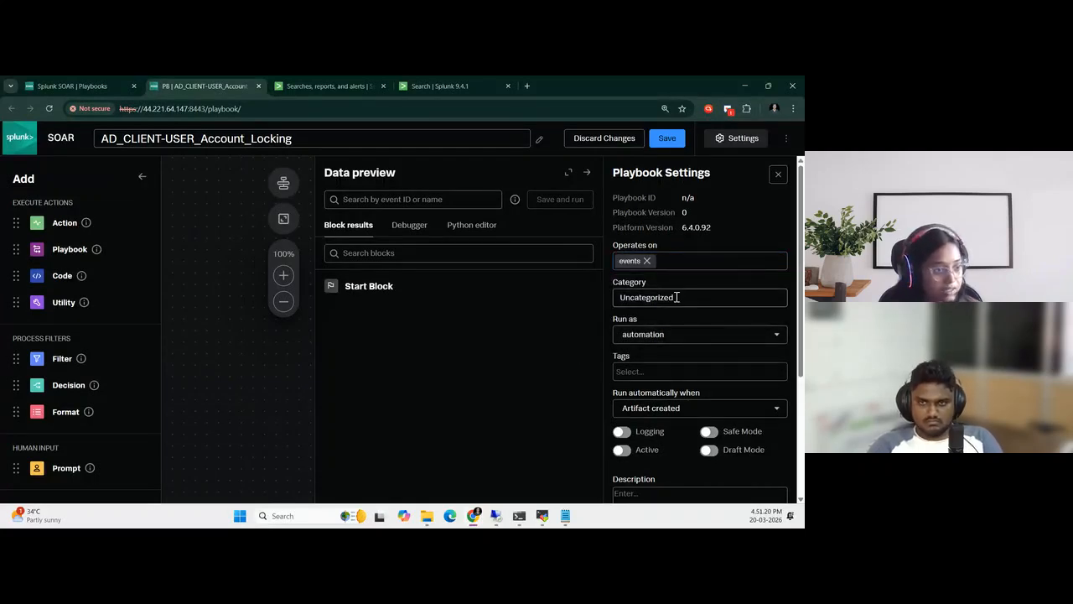
left_click(669, 337)
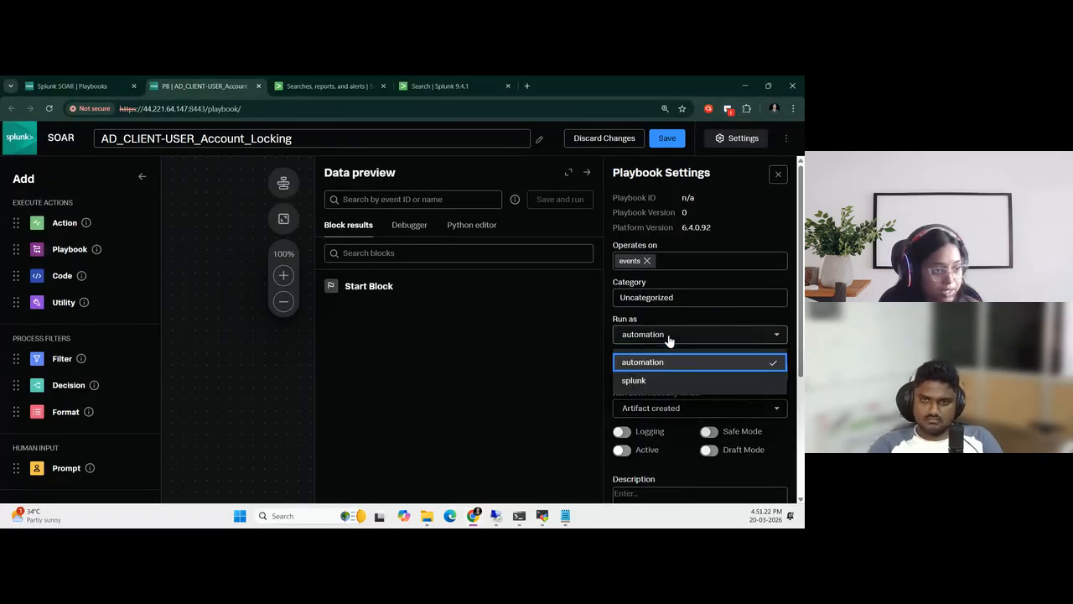
left_click(670, 337)
scroll(662, 356, "down", 1)
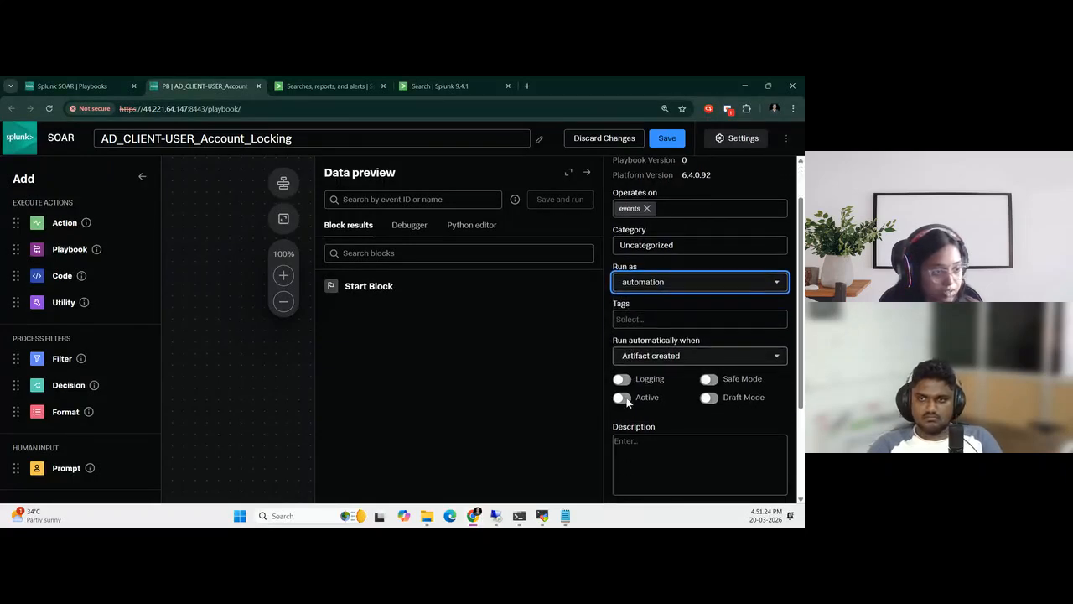
left_click(528, 383)
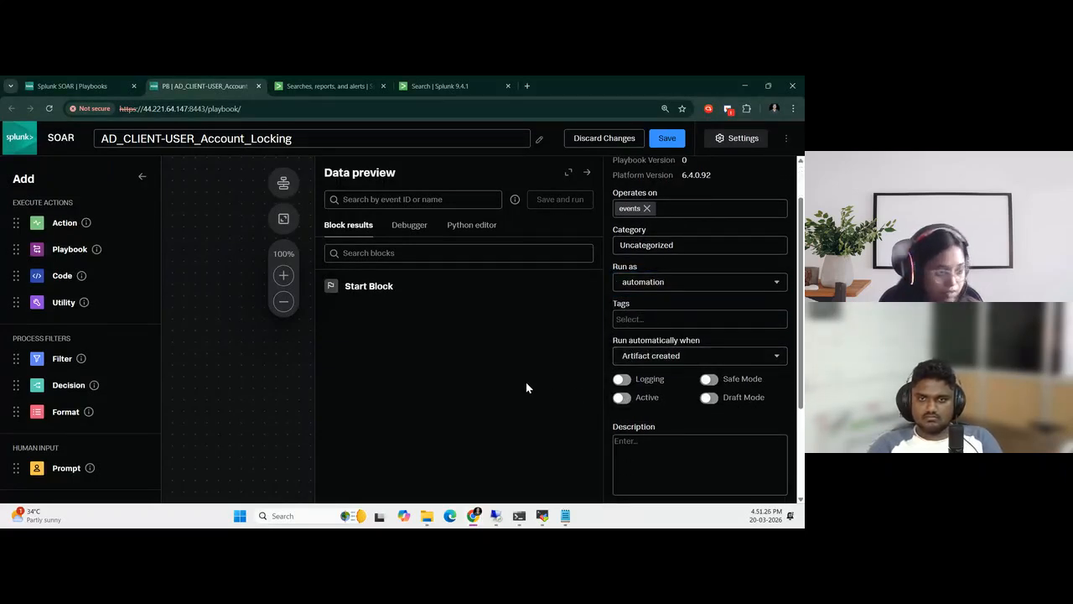
Check the guide's remaining settings beside the editor and enable Logging and Active for the playbook
key("super+Right")
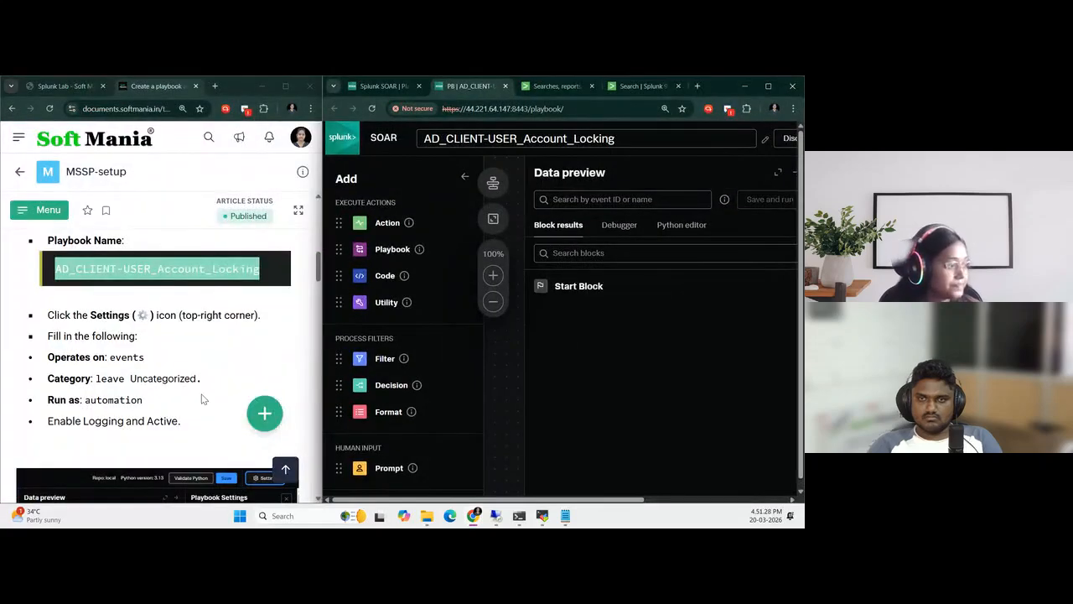
scroll(204, 399, "down", 2)
scroll(201, 399, "up", 2)
scroll(201, 399, "down", 2)
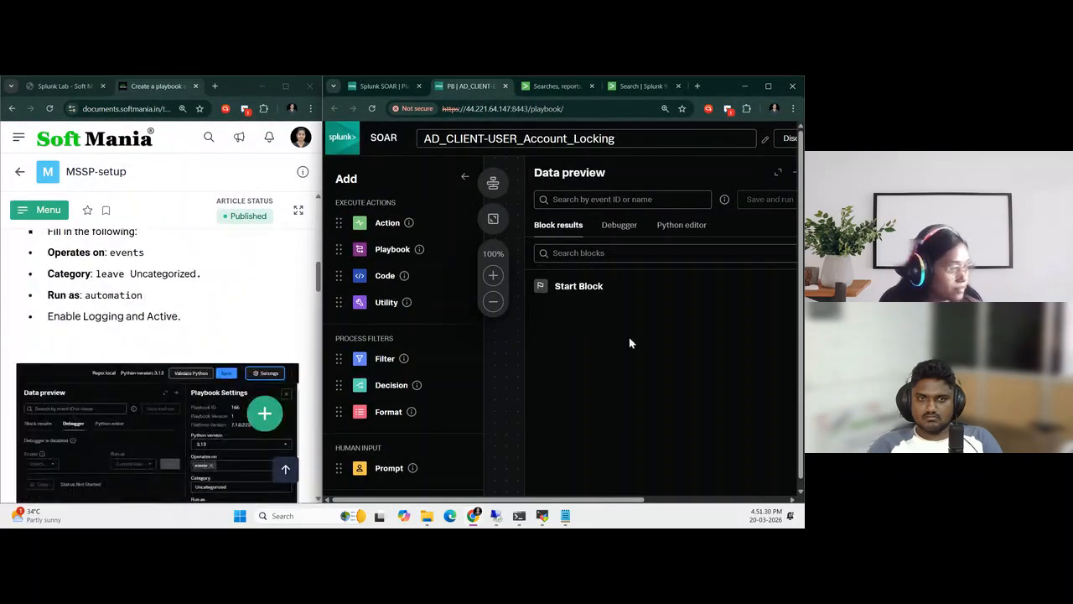
left_click_drag(522, 500, 664, 500)
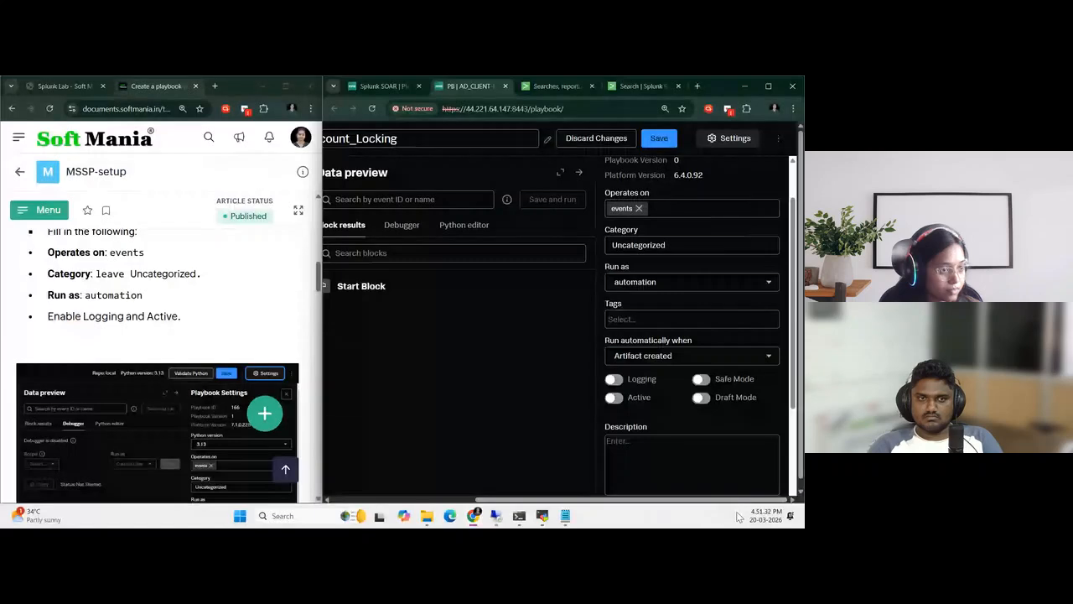
scroll(687, 346, "down", 1)
left_click(614, 329)
left_click(615, 347)
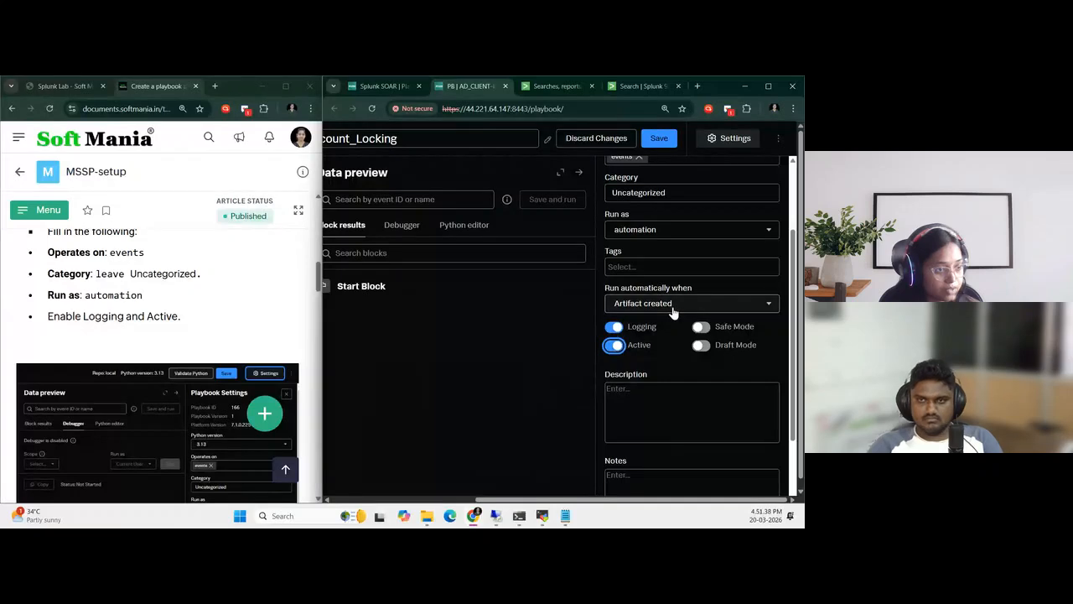
Compare the playbook settings with the guide's screenshot and save to the local repo with the comment "Initial Config"
scroll(176, 448, "down", 2)
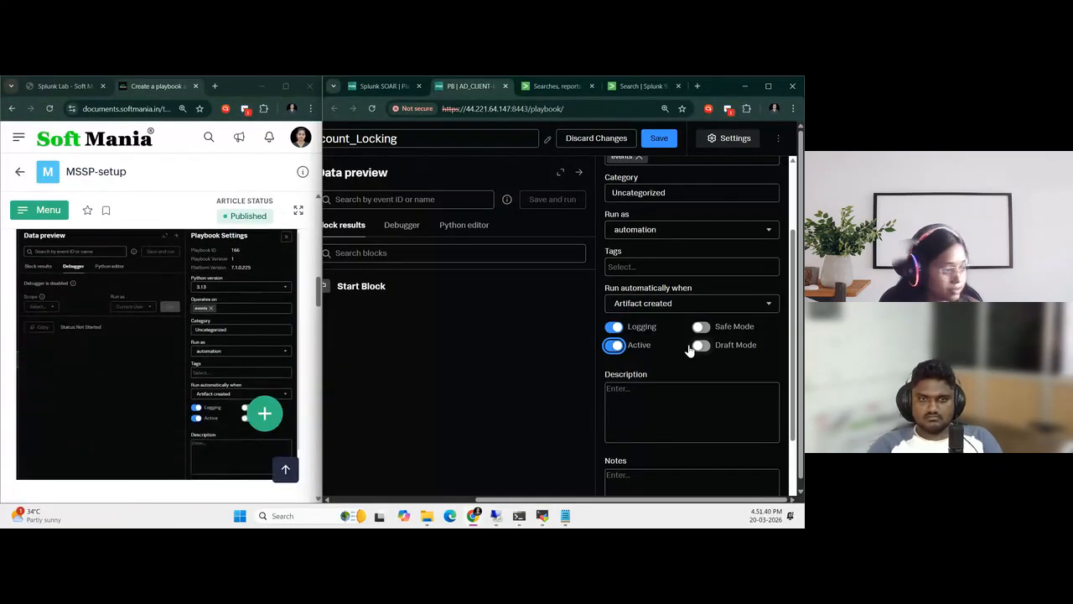
scroll(642, 356, "down", 1)
scroll(668, 438, "up", 3)
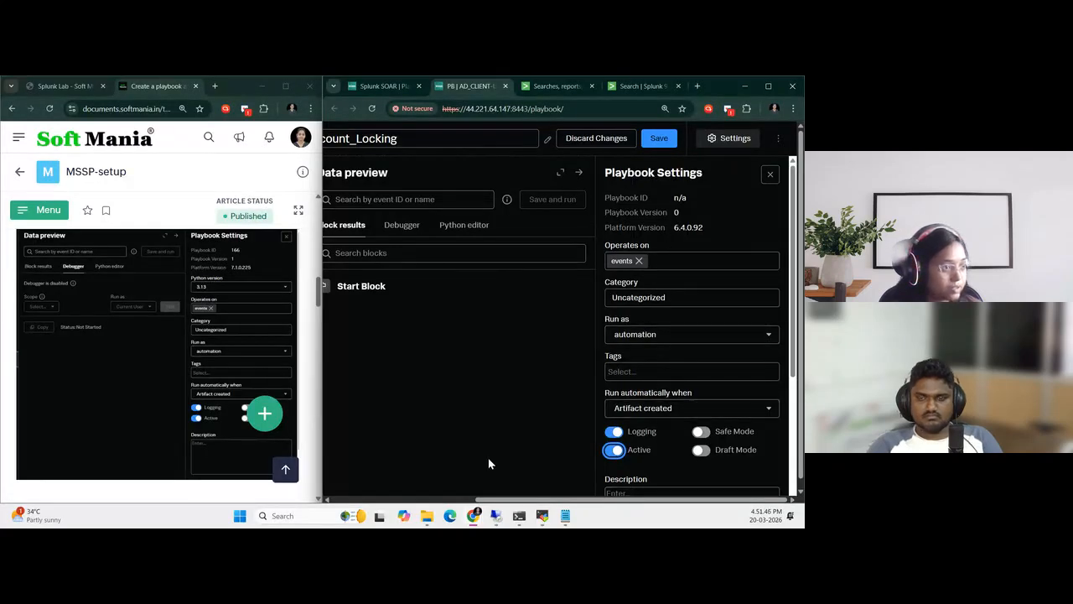
mouse_move(609, 500)
left_mouse_down()
mouse_move(468, 500)
mouse_move(610, 500)
left_mouse_up()
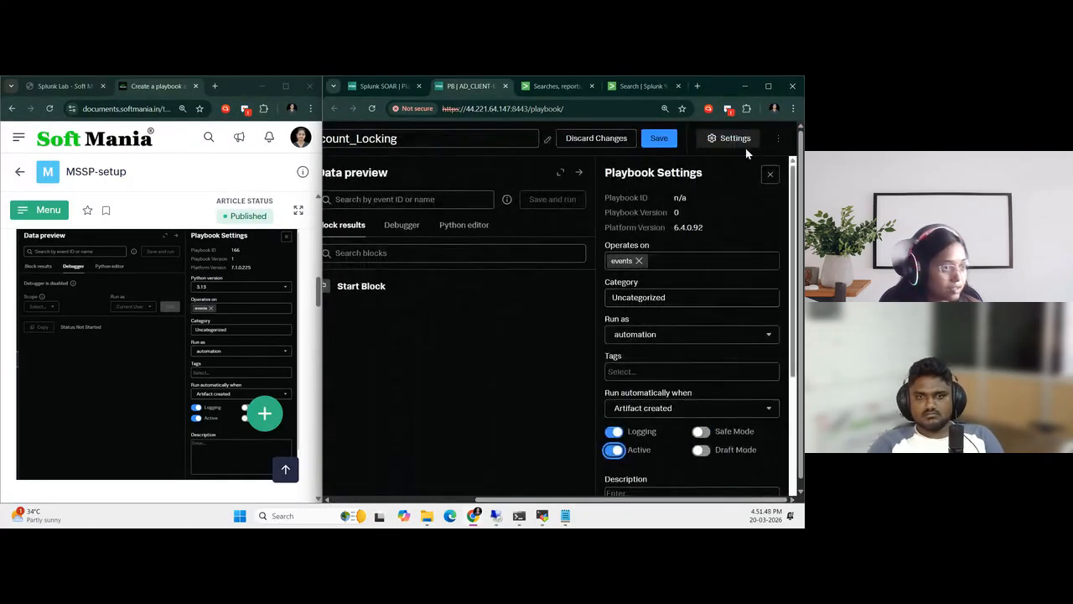
left_click(661, 138)
left_click(461, 252)
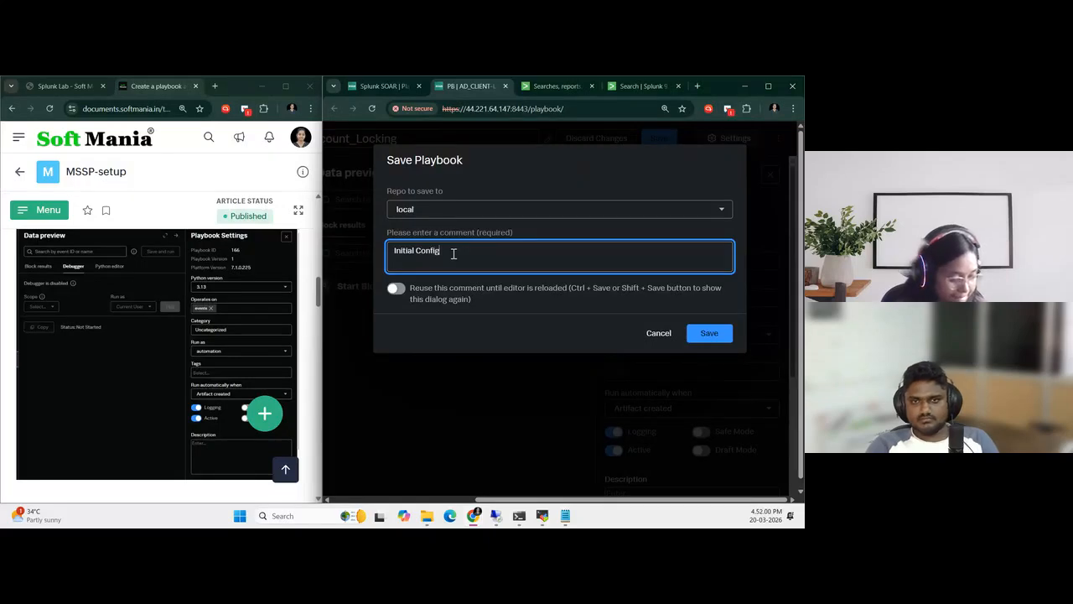
left_click(708, 334)
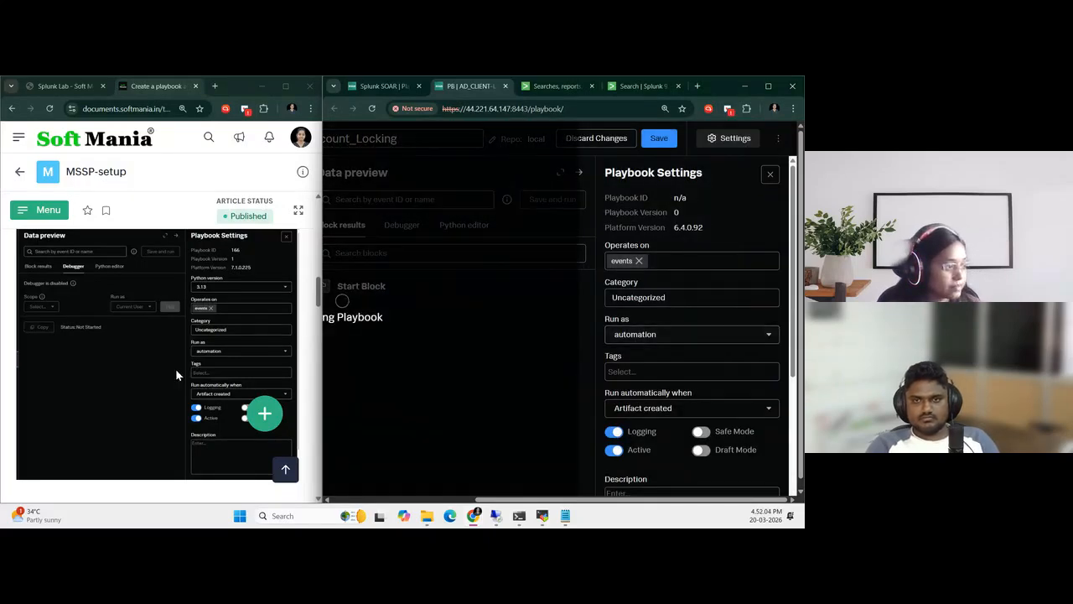
Review the guide's Action block instructions and the saved playbook's settings side by side
scroll(175, 368, "down", 5)
left_click_drag(534, 501, 384, 503)
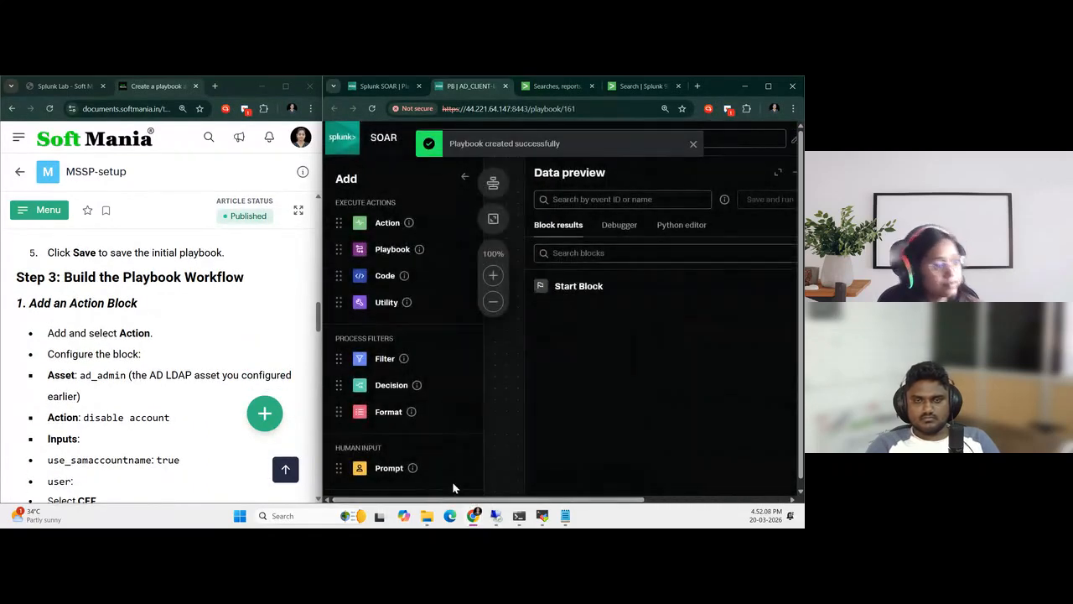
left_click_drag(522, 500, 664, 500)
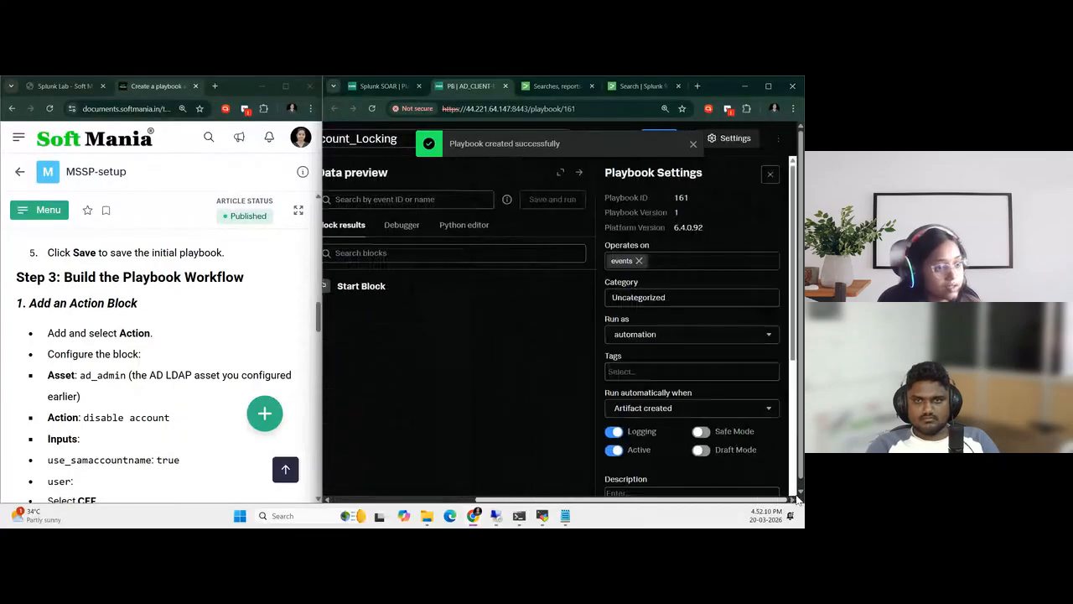
scroll(717, 456, "down", 3)
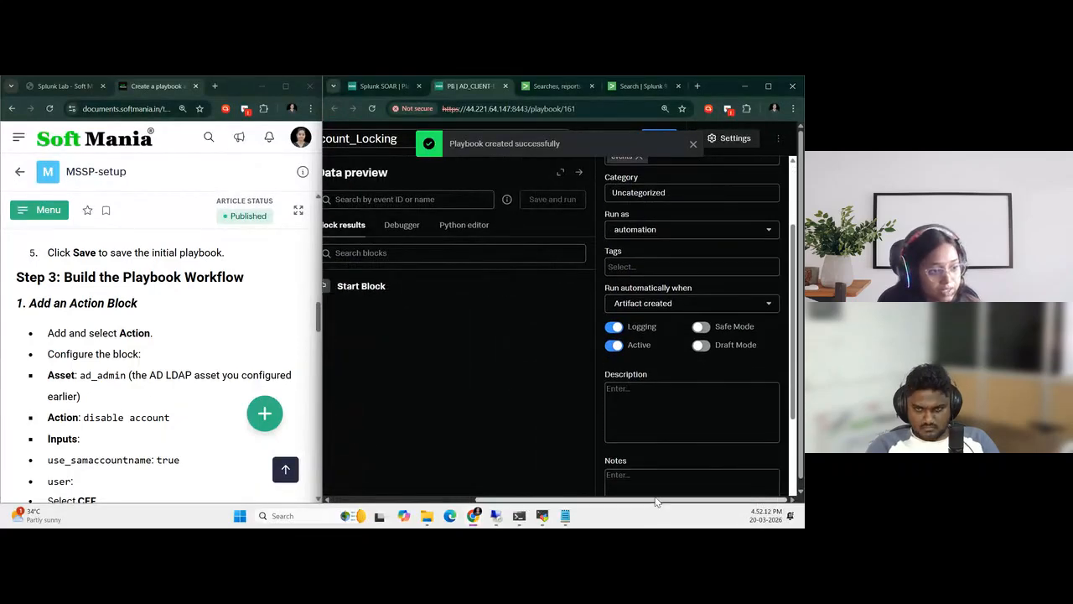
left_click_drag(651, 500, 449, 383)
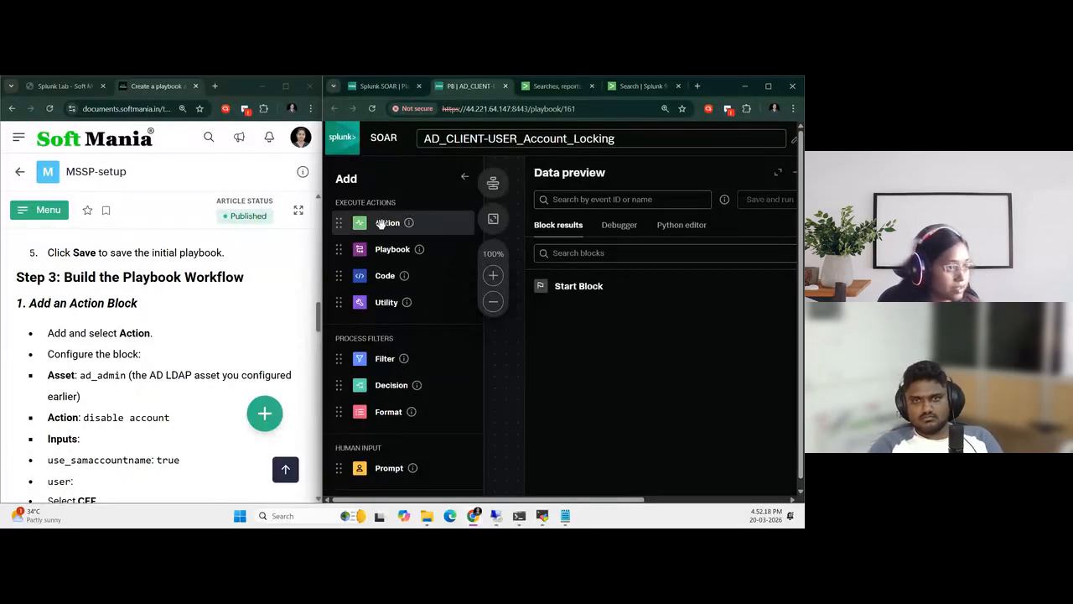
Expand the playbook editor to full width and close Playbook Settings to expose the workflow canvas
left_click_drag(382, 223, 668, 344)
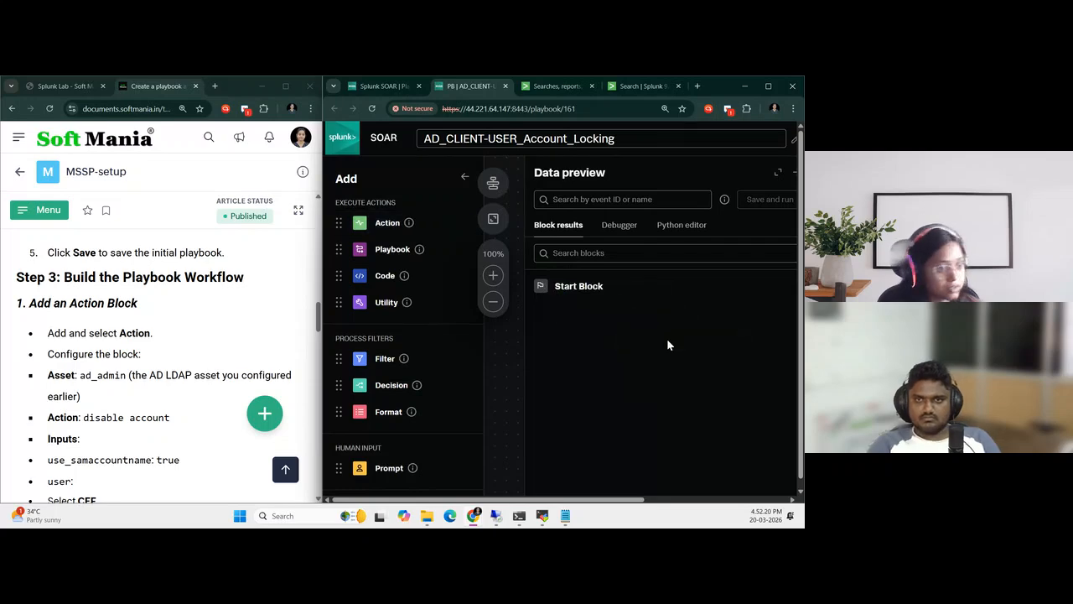
left_click(767, 85)
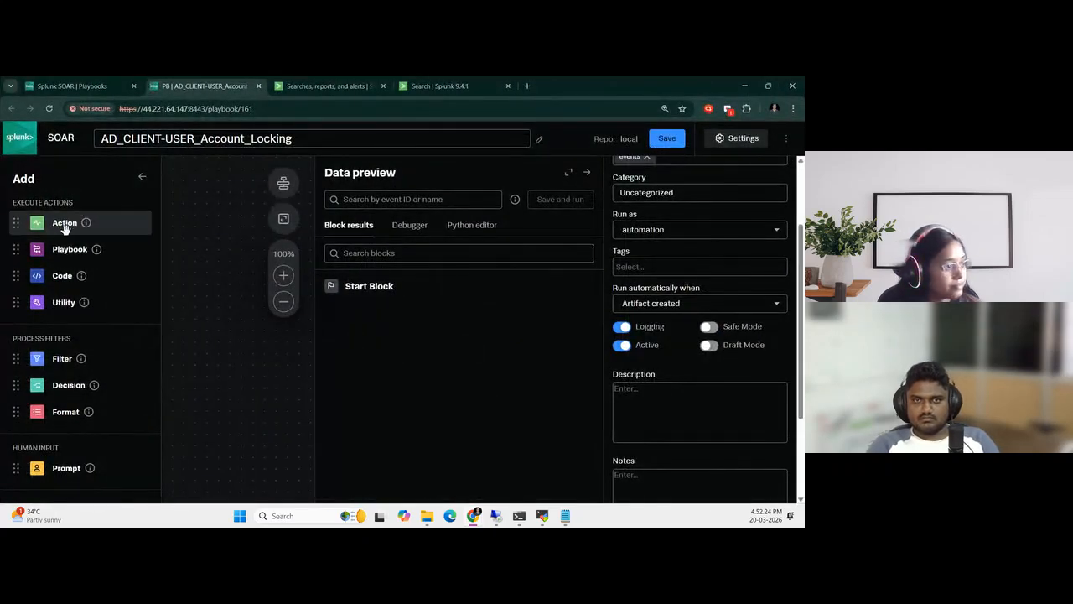
scroll(728, 323, "up", 3)
left_click(778, 175)
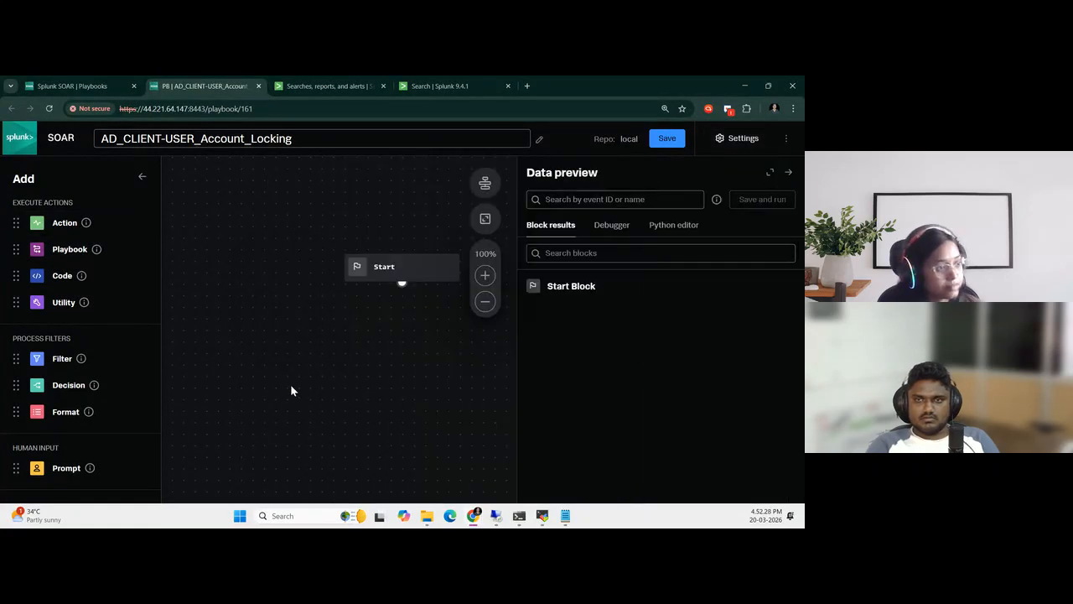
Add an Action block to the canvas using AD LDAP's disable account action and enable use_samaccountname
left_click_drag(62, 220, 347, 254)
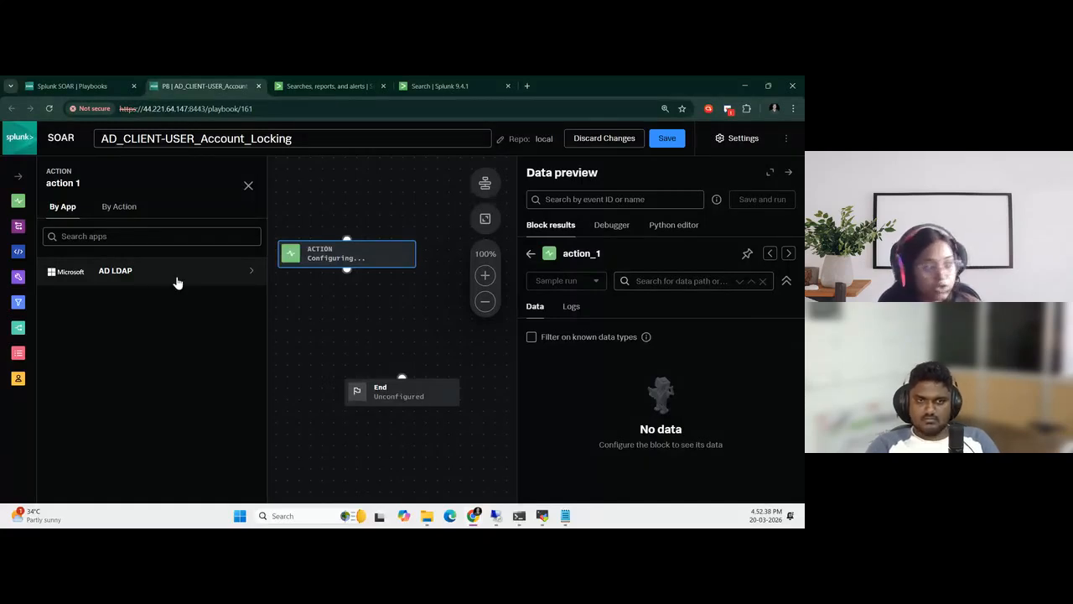
left_click(250, 277)
mouse_move(130, 329)
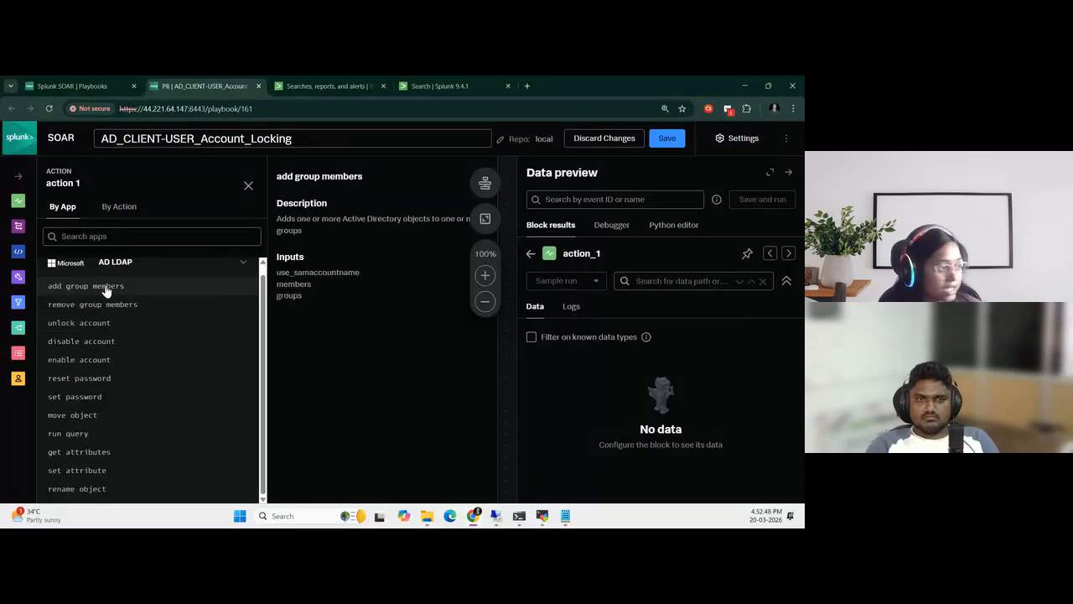
left_click(121, 341)
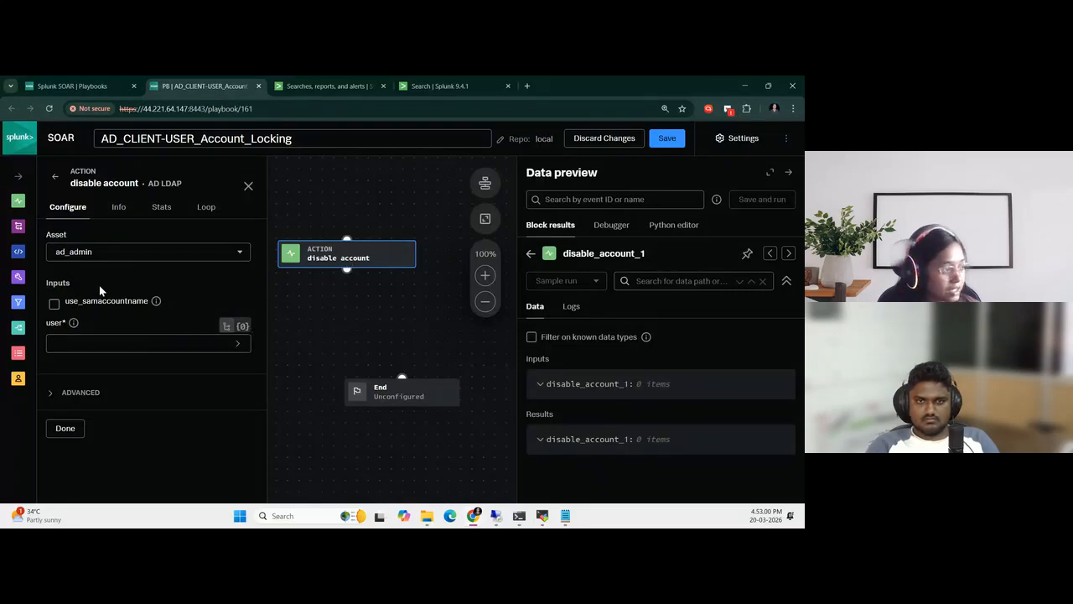
left_click(54, 304)
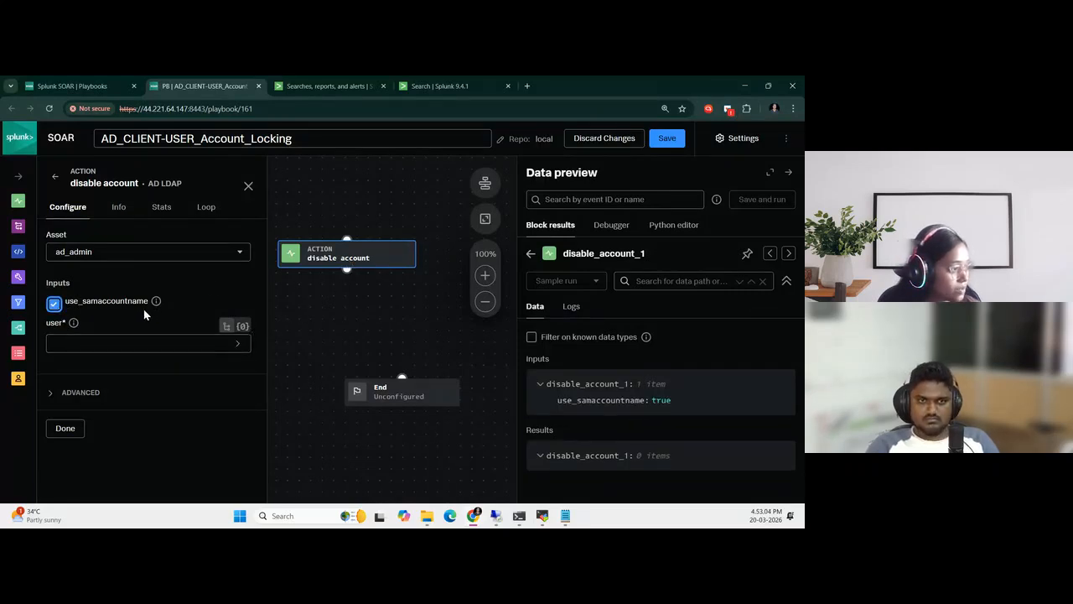
Create a custom key named username under the artifact's cef data and set the user input to artifact:*.cef.username
left_click(239, 345)
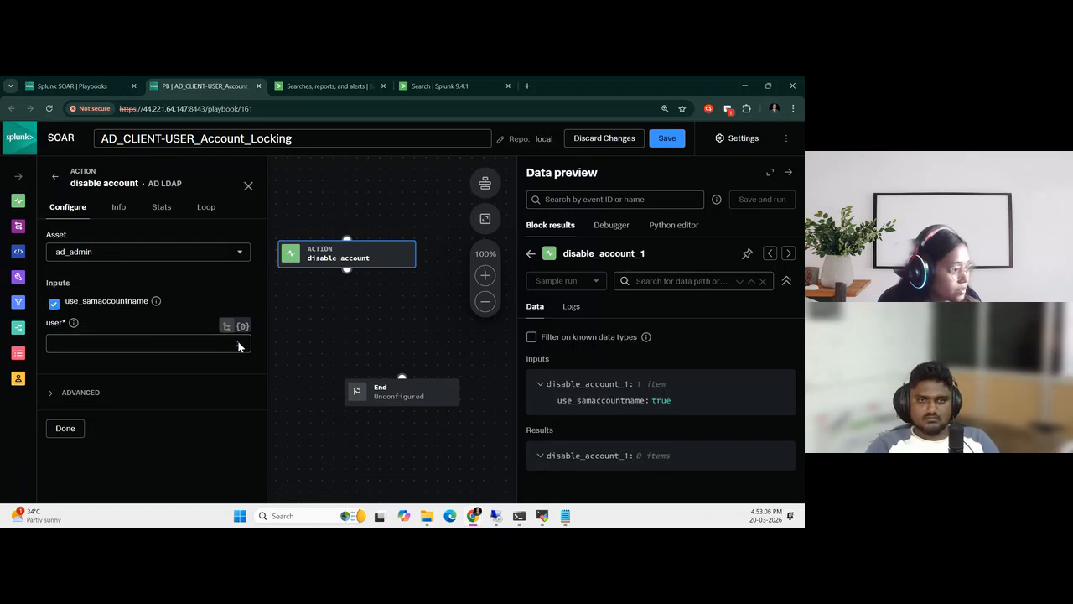
left_click(85, 346)
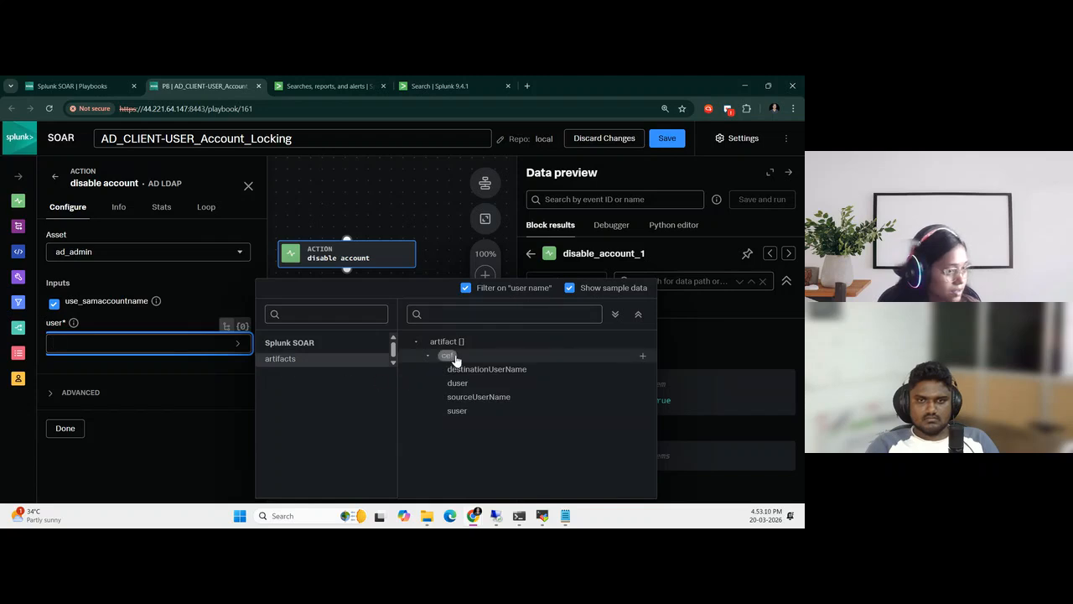
left_click(451, 356)
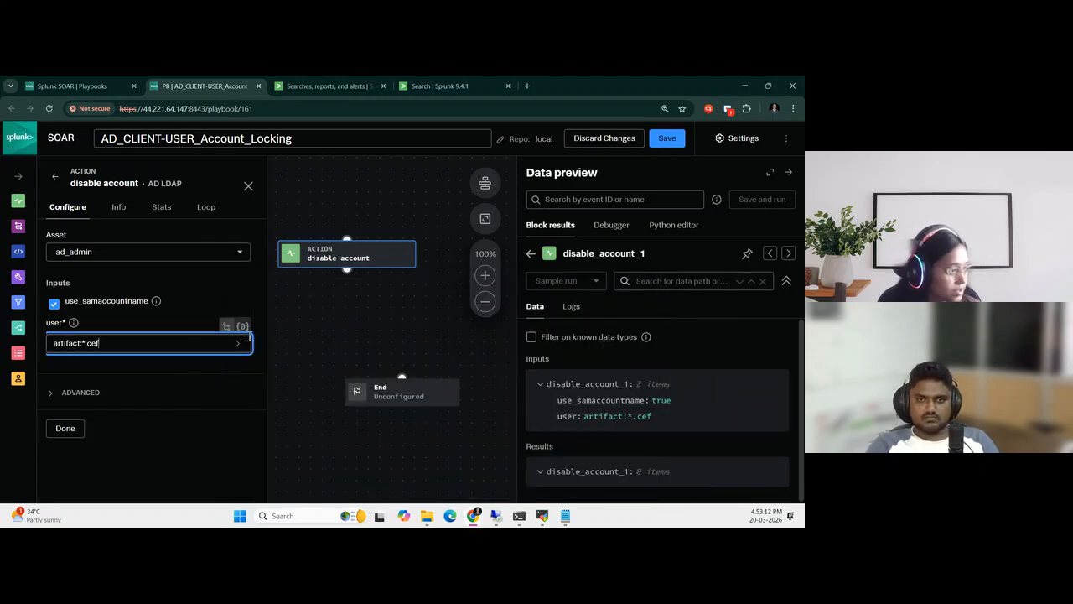
left_click(207, 344)
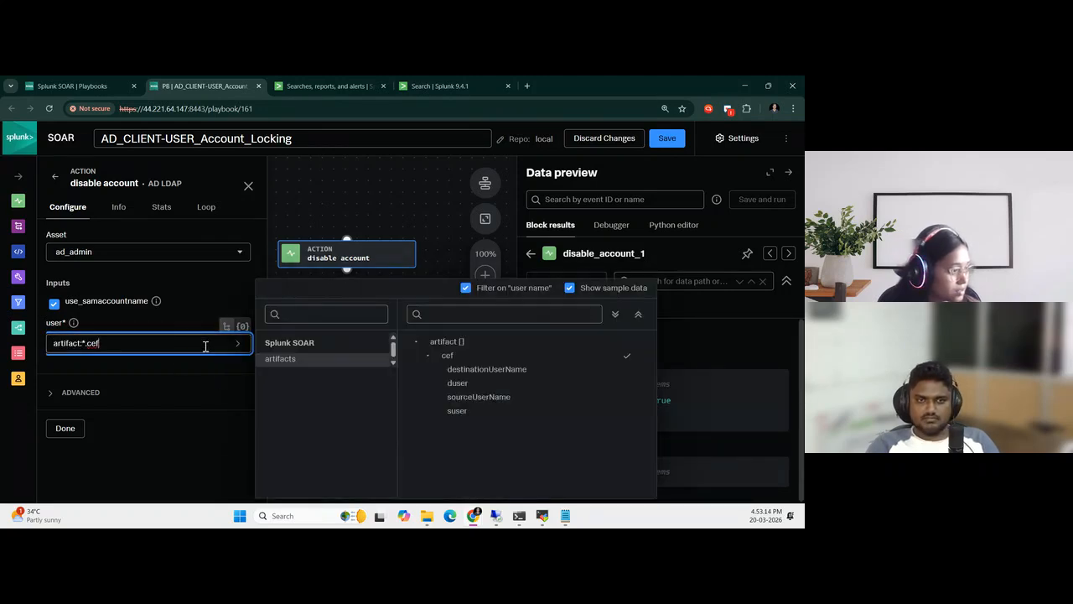
left_click(641, 357)
type("username")
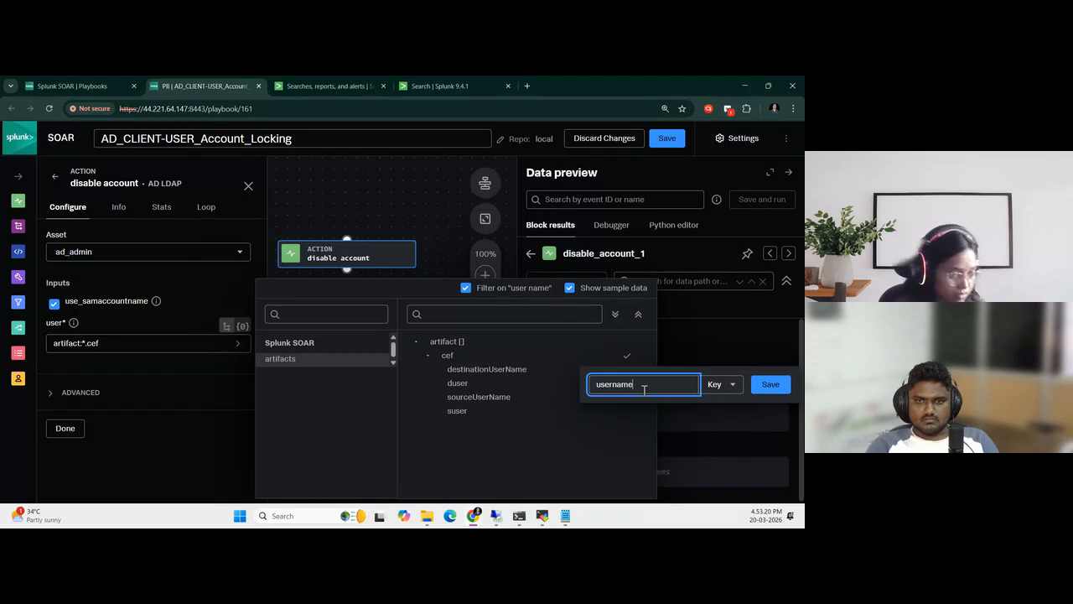
left_click(773, 385)
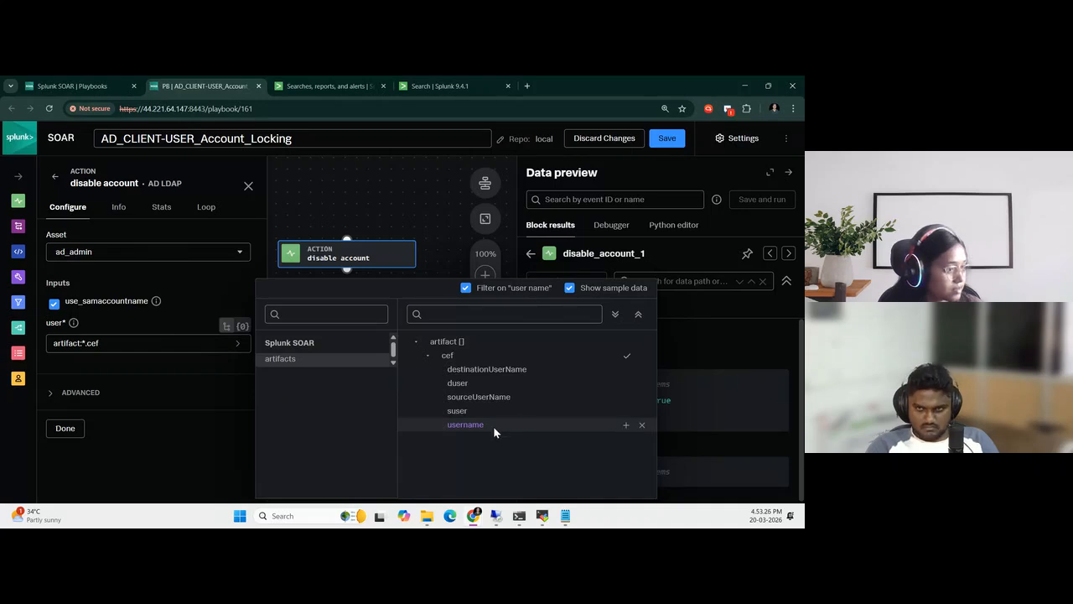
left_click(467, 425)
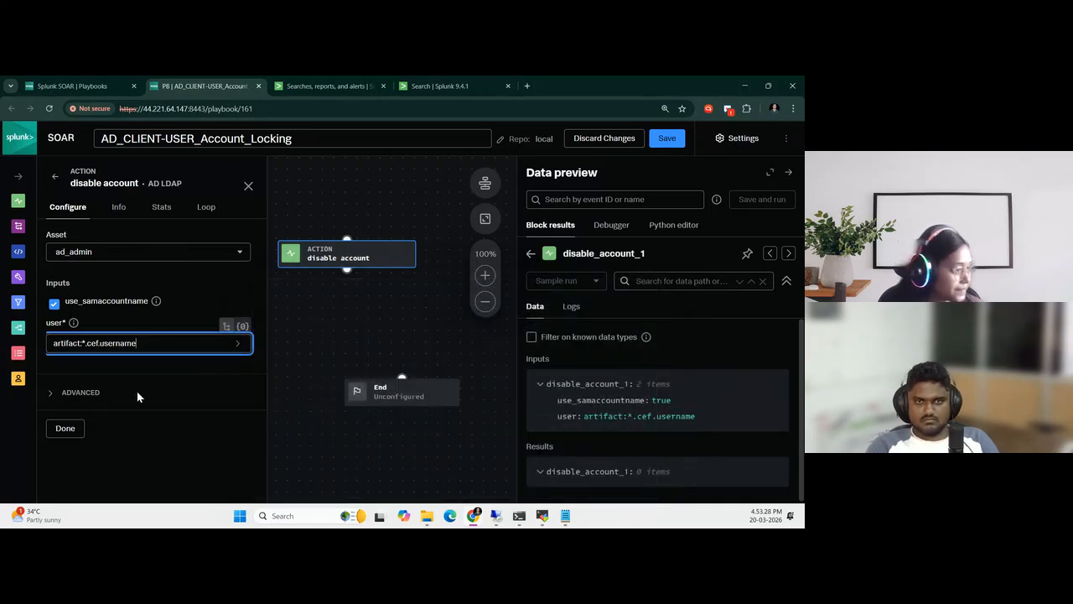
Set the disable account block's advanced Scope to All Artifacts
left_click(50, 393)
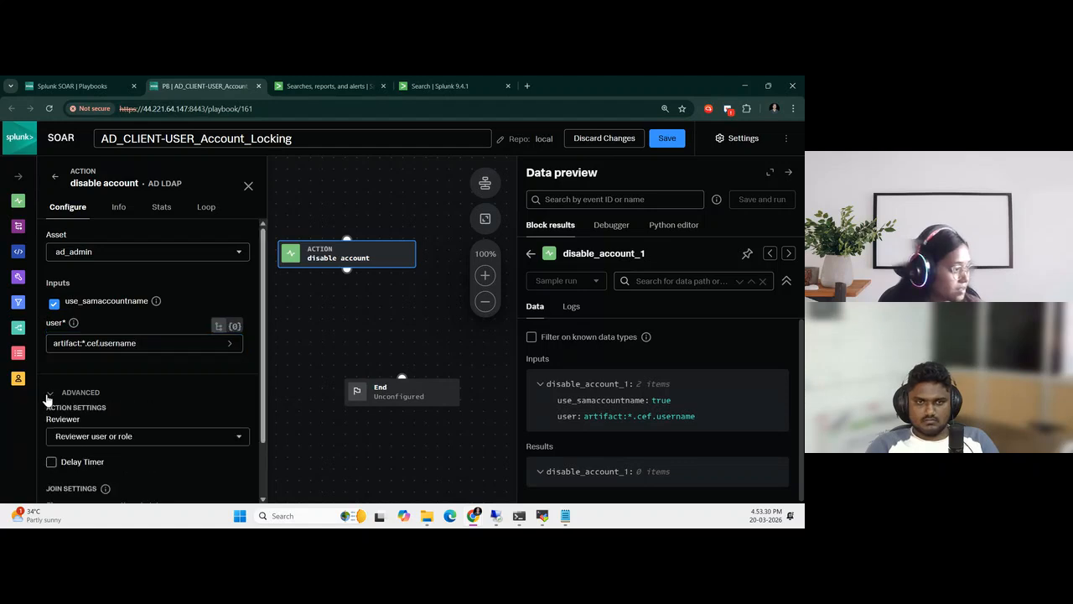
scroll(138, 384, "down", 2)
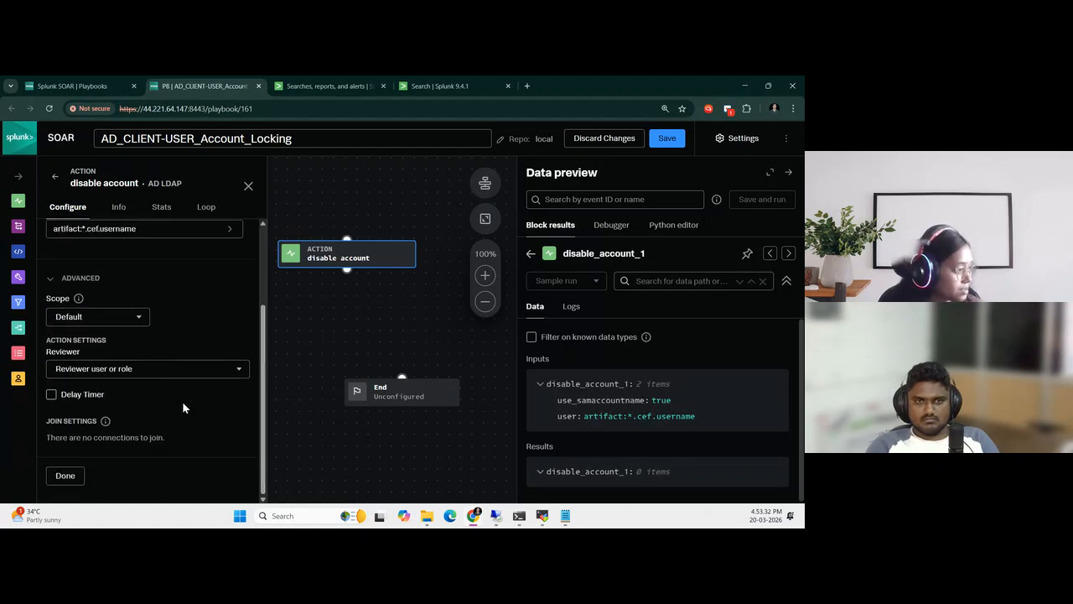
left_click(118, 322)
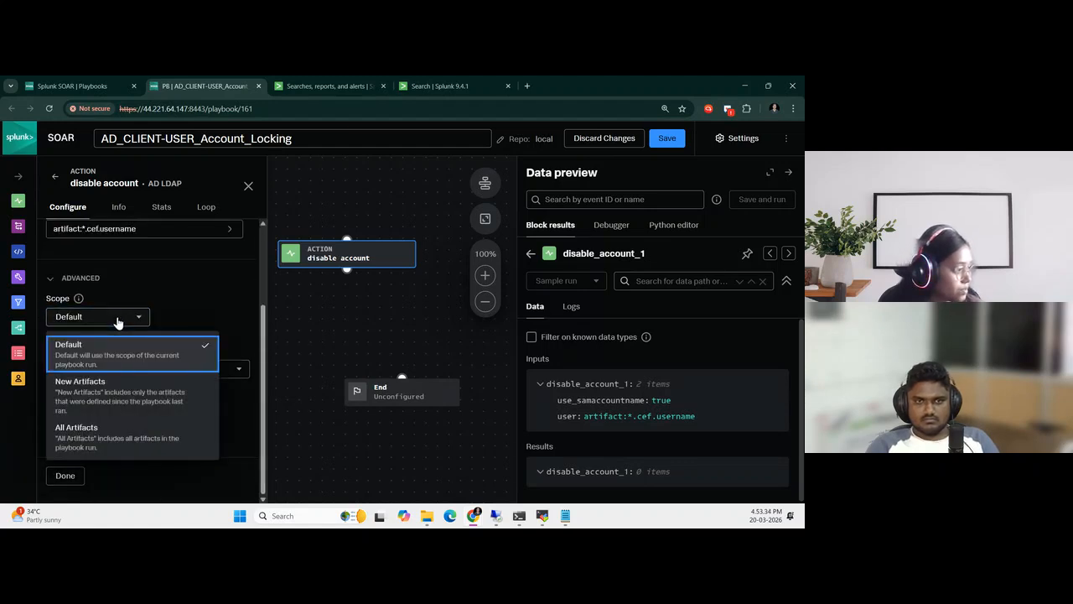
left_click(103, 433)
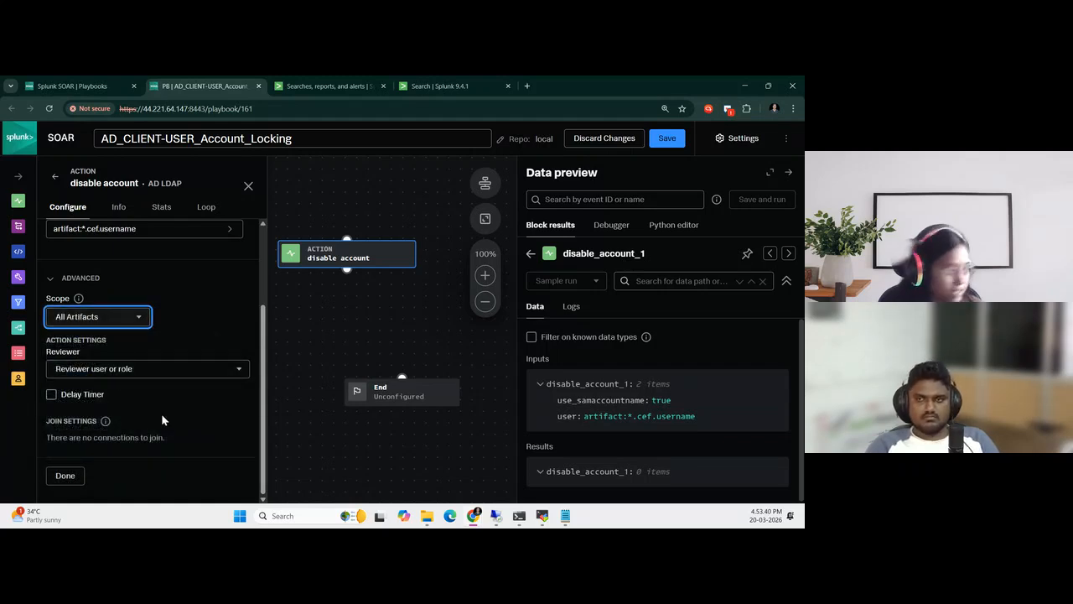
Compare the guide's Action block instructions and screenshots with the configured asset, inputs and scope, and examine its final workflow layout
key("super+Right")
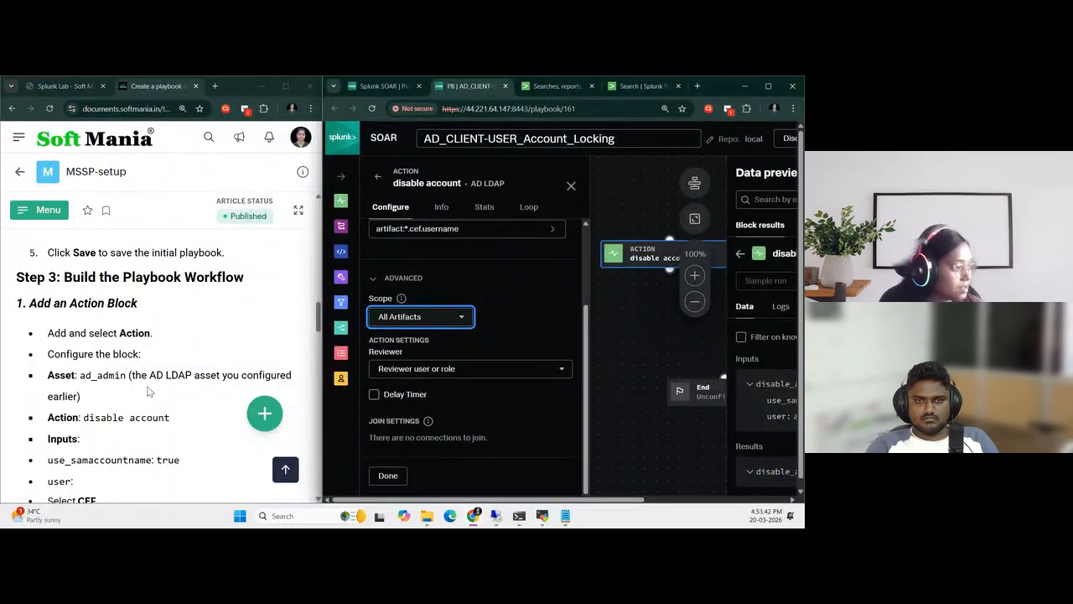
scroll(147, 391, "down", 2)
scroll(444, 344, "up", 3)
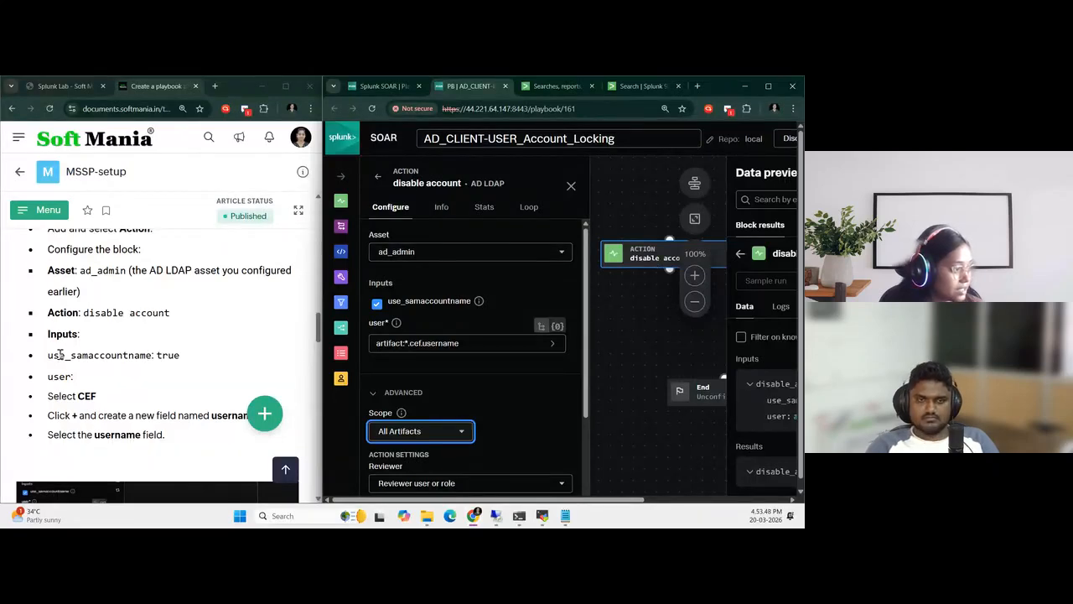
left_click_drag(50, 356, 244, 358)
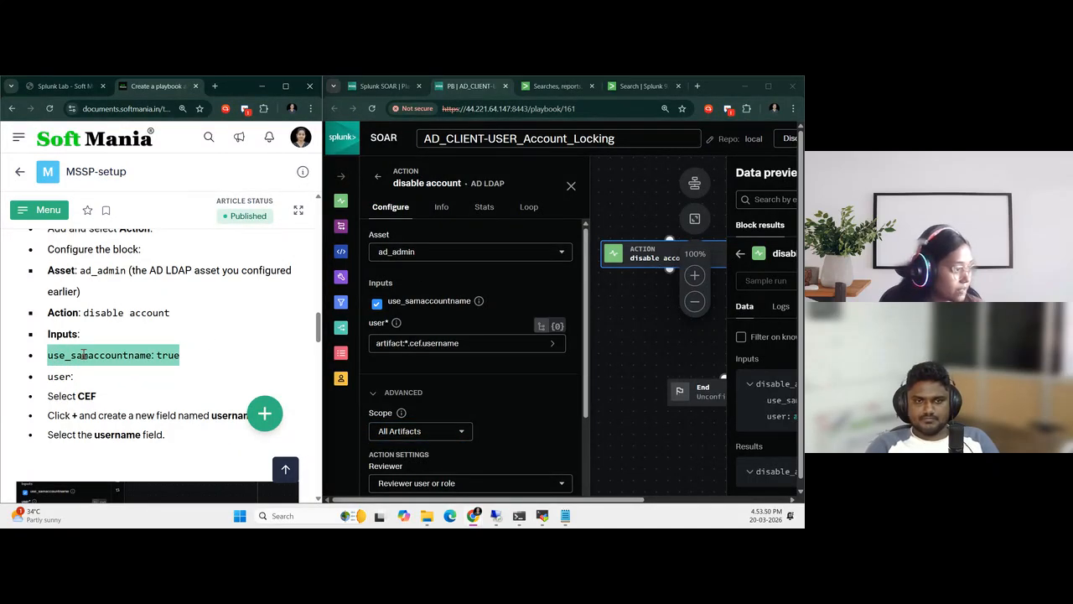
scroll(84, 353, "down", 1)
left_click_drag(77, 292, 102, 296)
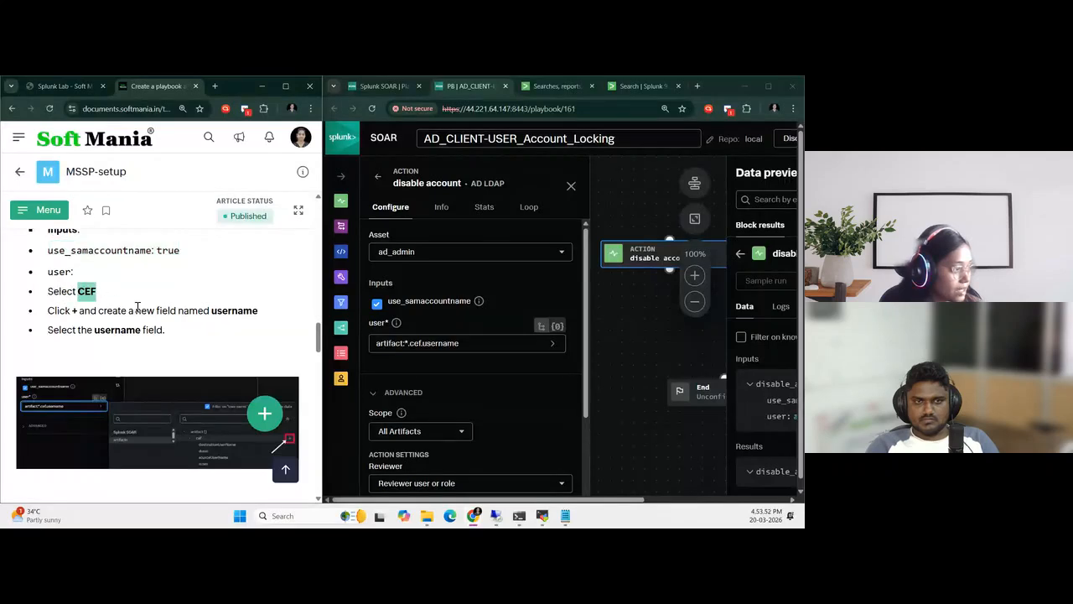
left_click_drag(212, 311, 265, 314)
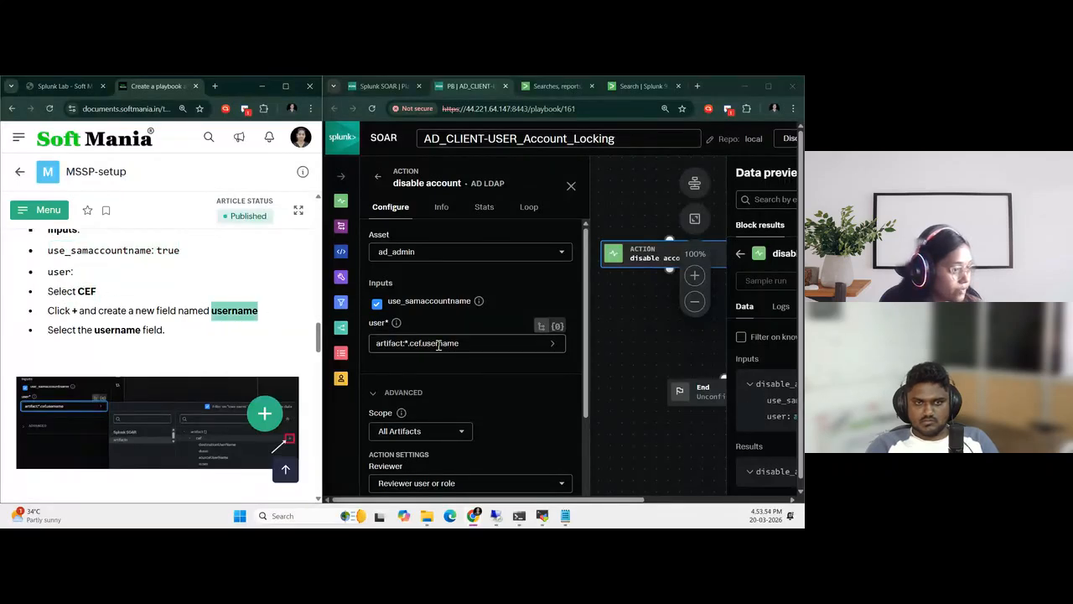
scroll(140, 352, "down", 1)
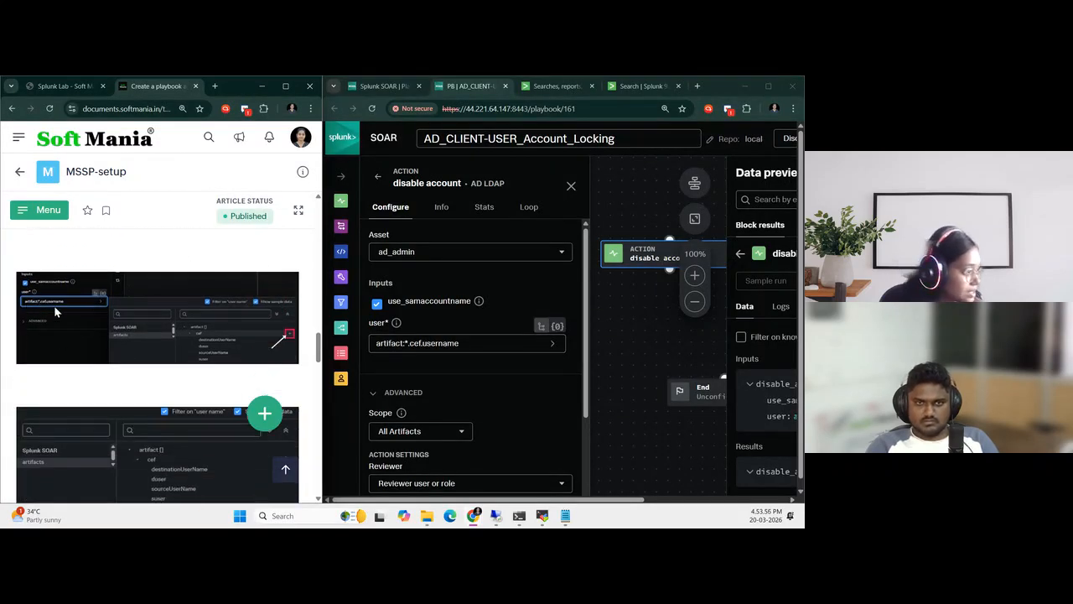
scroll(201, 381, "down", 1)
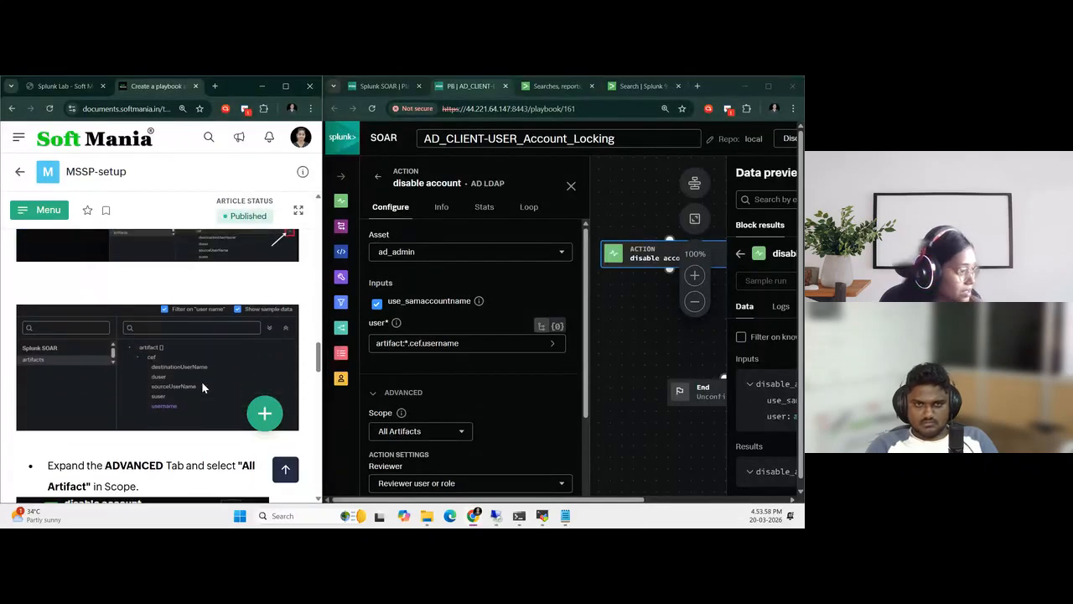
scroll(202, 380, "up", 2)
scroll(202, 381, "down", 3)
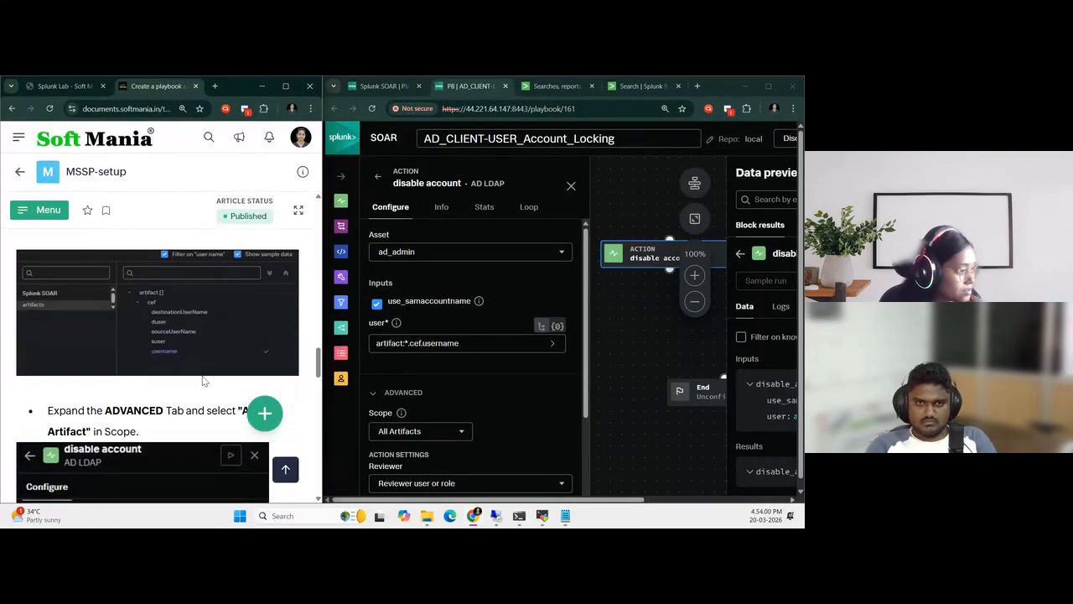
scroll(424, 373, "down", 3)
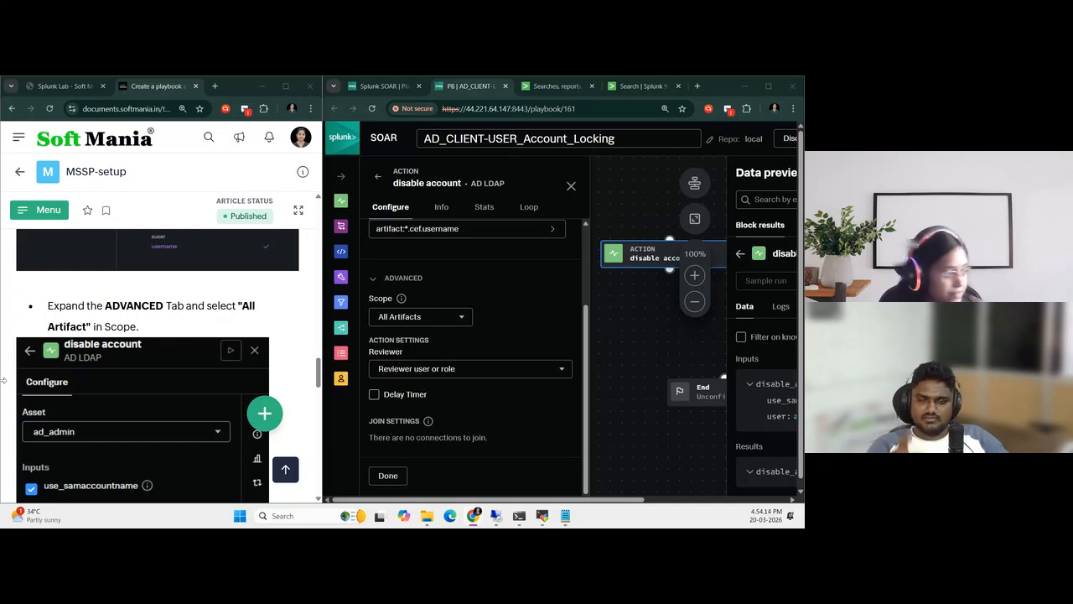
scroll(98, 411, "down", 3)
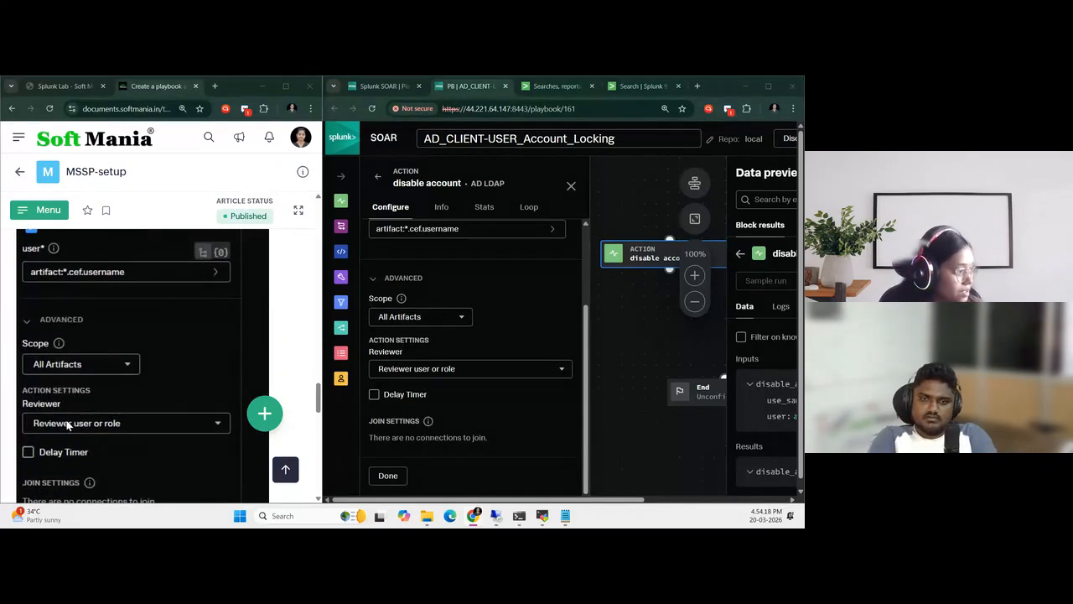
scroll(500, 373, "down", 1)
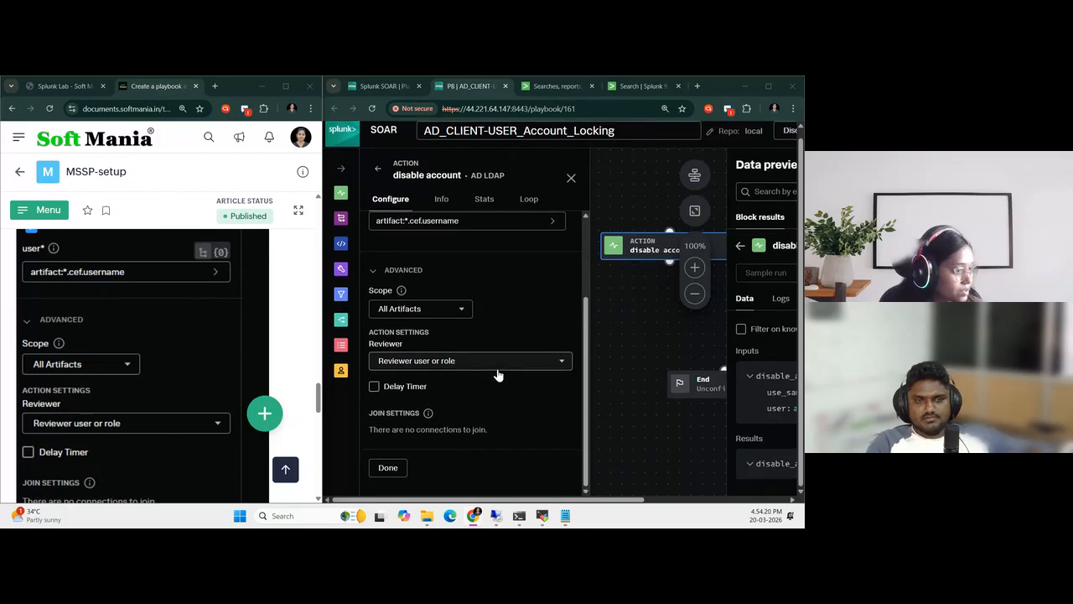
scroll(117, 421, "down", 5)
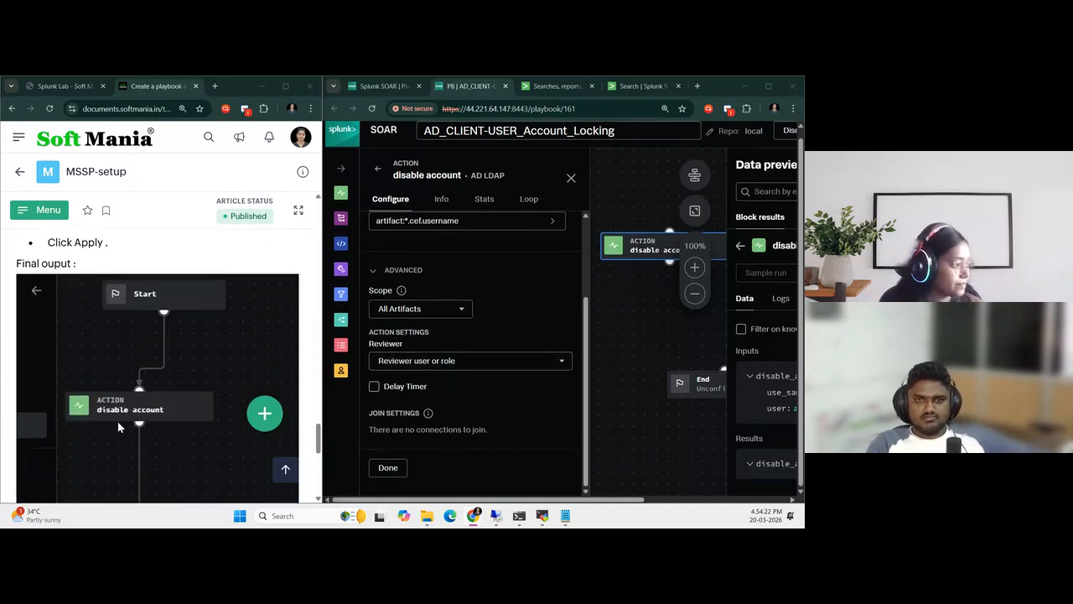
Restore the playbook editor to full width, recheck the disable account settings and finish configuring the block
left_click(768, 86)
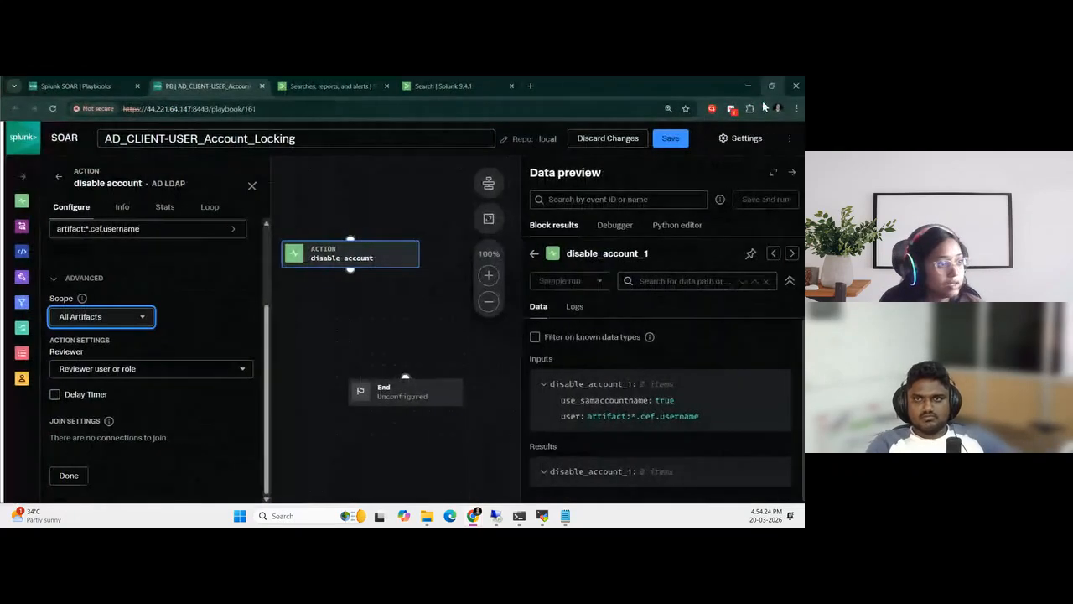
scroll(167, 403, "up", 2)
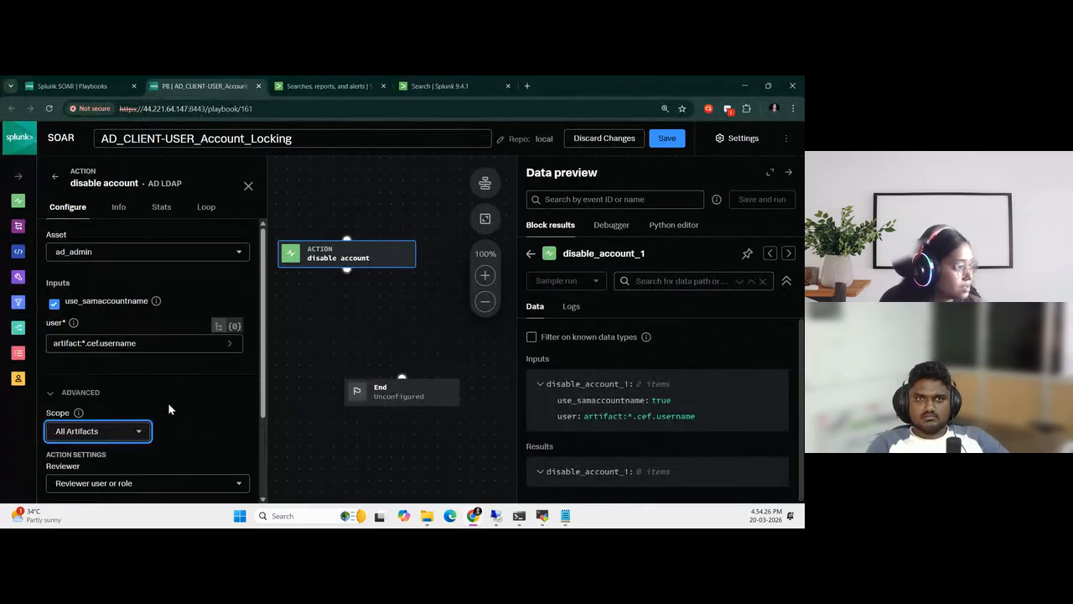
scroll(117, 359, "down", 2)
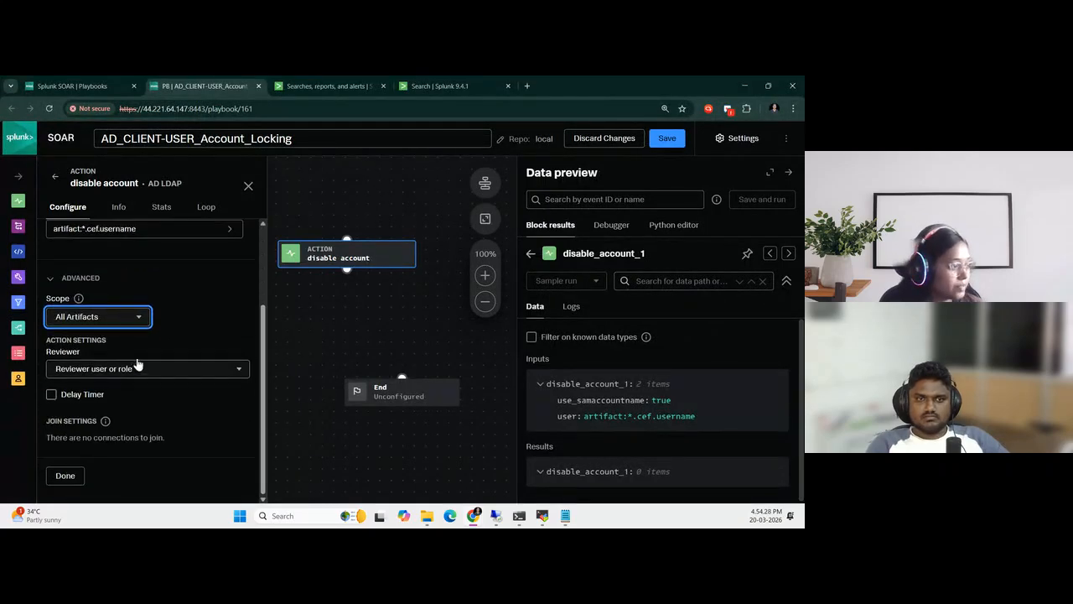
left_click(62, 475)
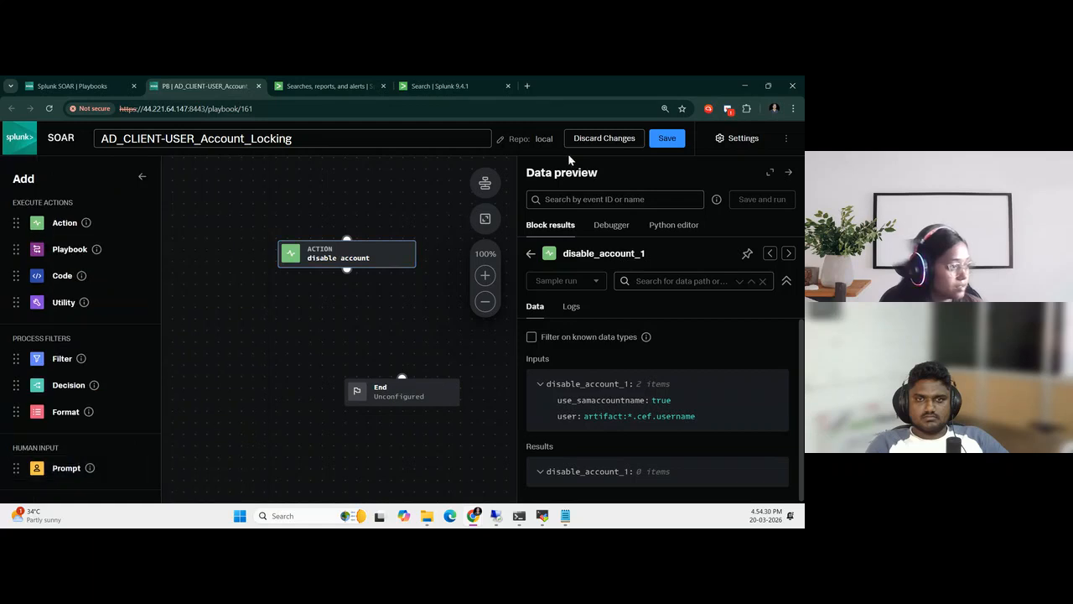
Align the disable account block beneath Start, and connect Start to disable account and disable account to End
scroll(367, 450, "up", 3)
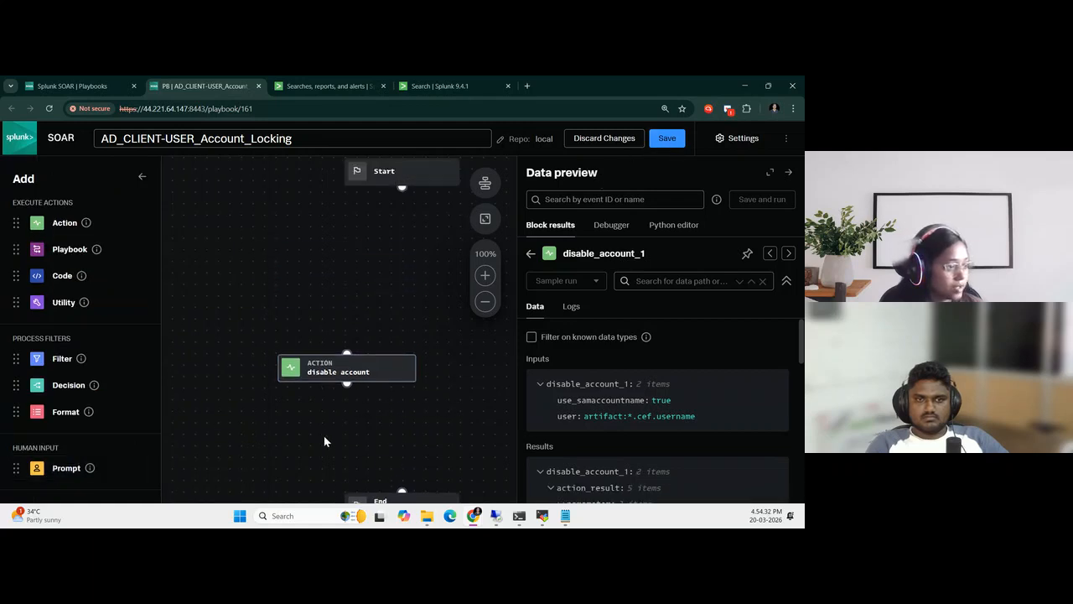
left_click_drag(374, 417, 424, 415)
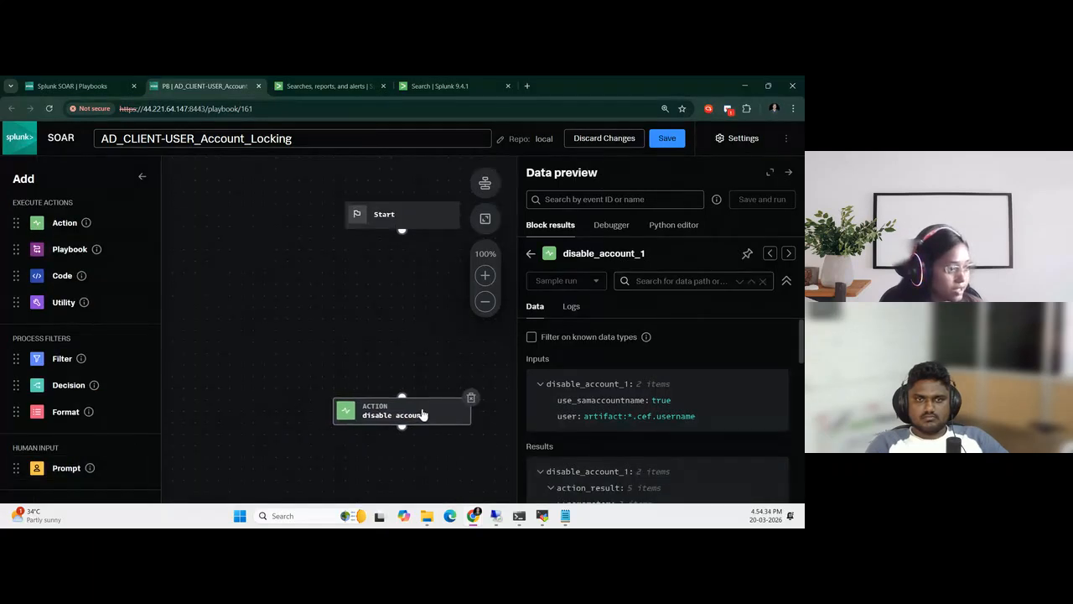
left_click_drag(402, 231, 400, 392)
scroll(432, 329, "down", 3)
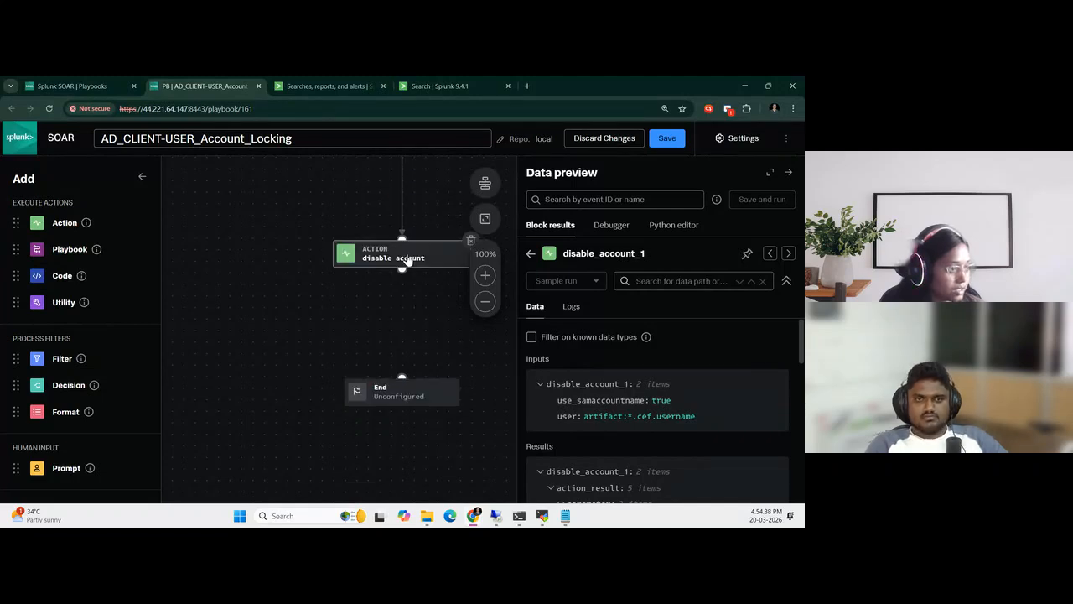
left_click_drag(402, 270, 402, 377)
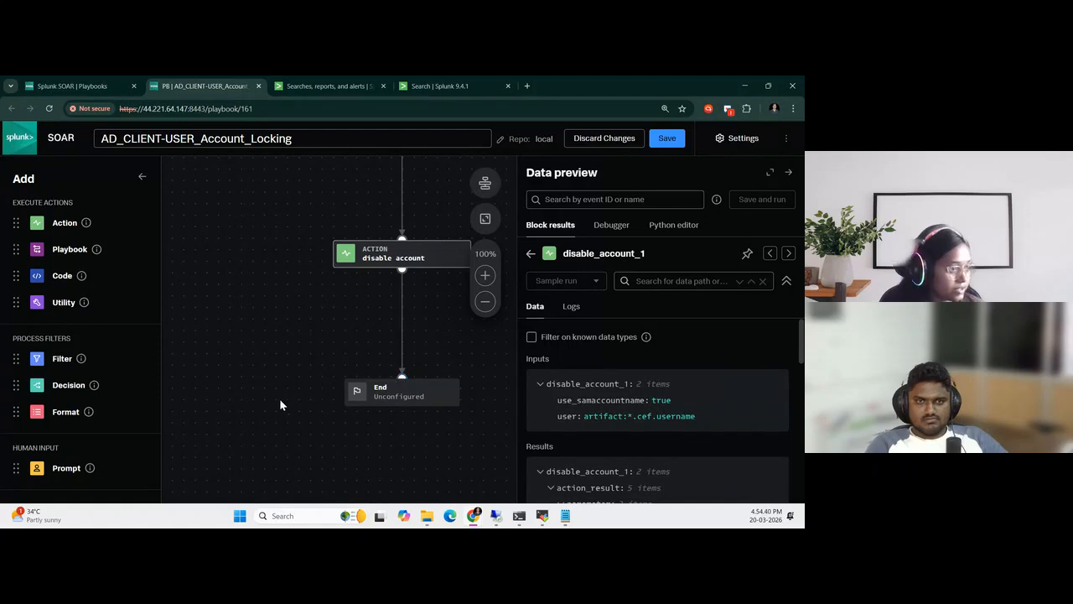
Save the playbook to the local repo with the comment "Final Config to disable the User account in AD server"
scroll(281, 402, "up", 3)
left_click(664, 146)
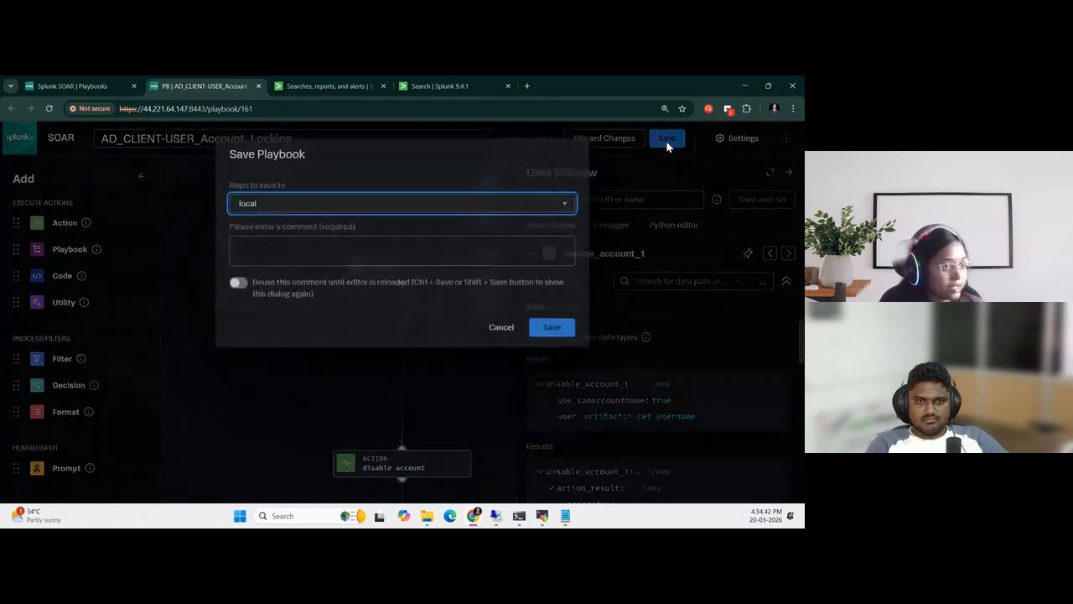
left_click(248, 254)
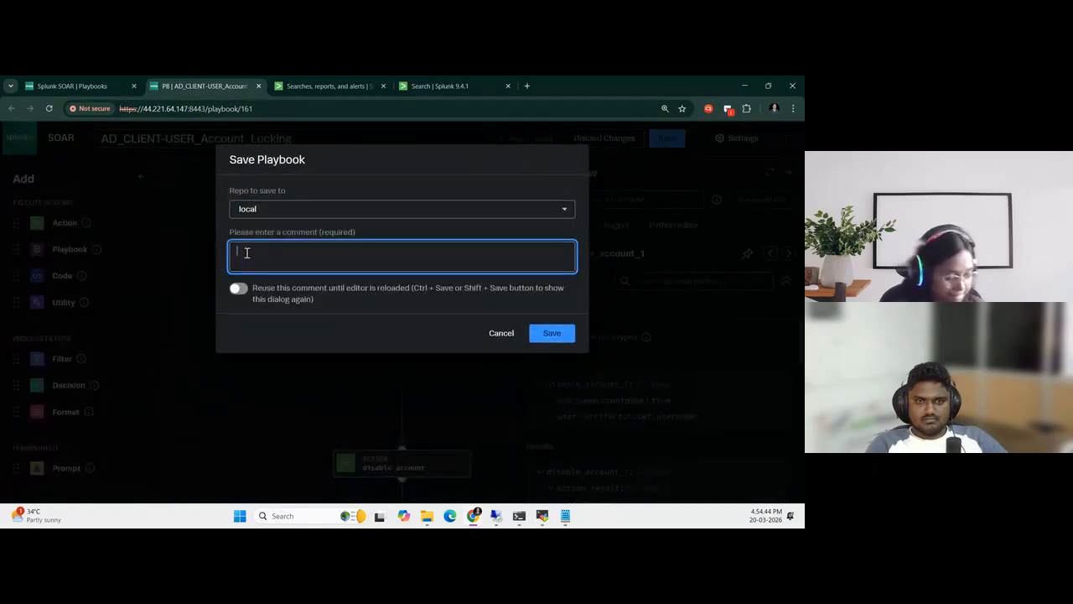
type("Final Config to disa")
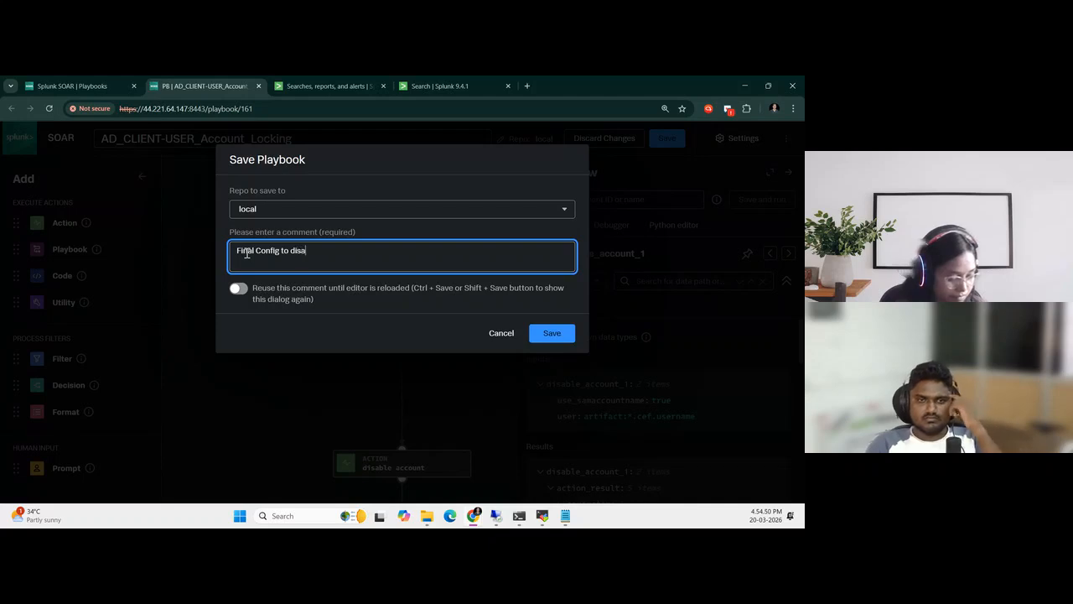
type("ble the A")
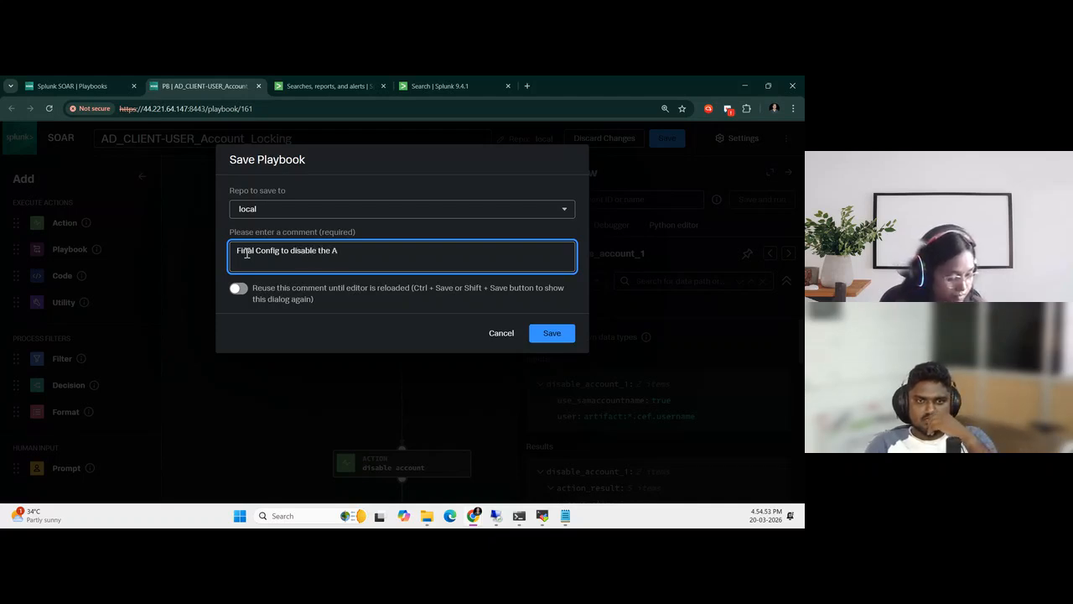
key("BackSpace")
type("User")
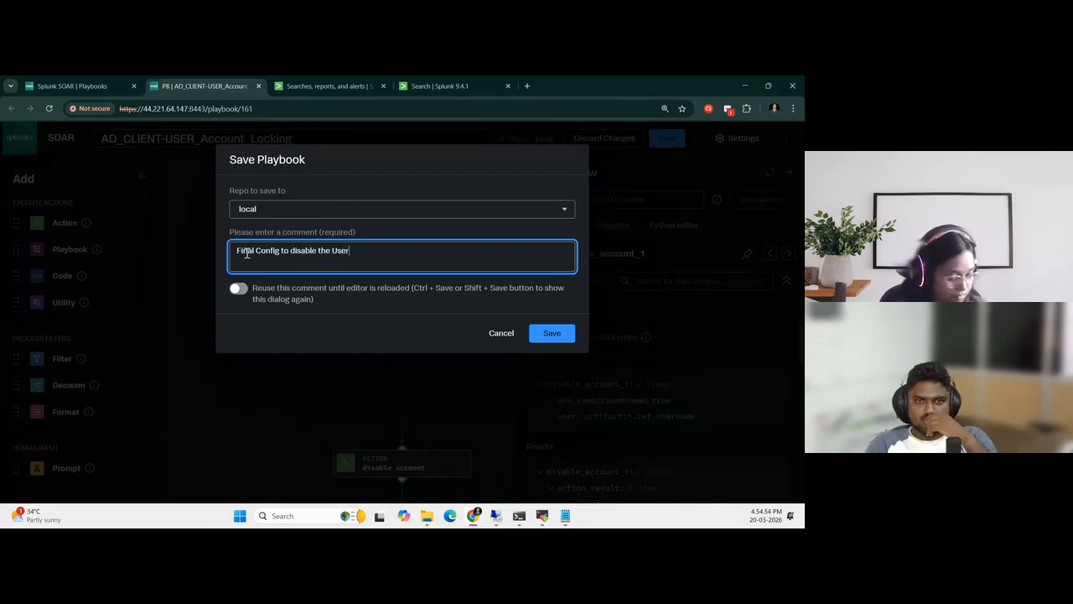
type(" account i")
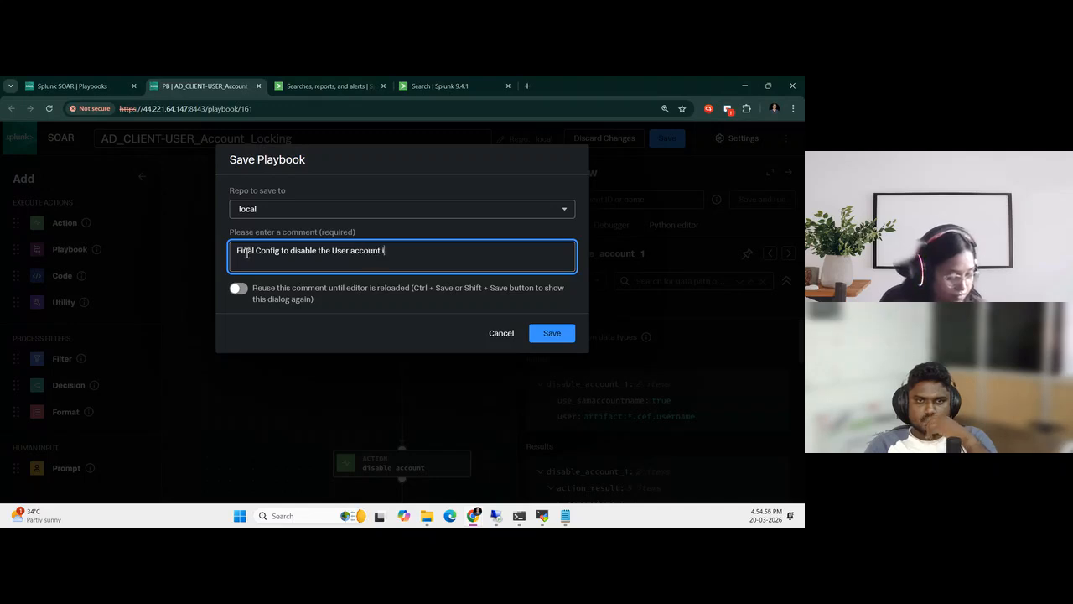
type("n AD server")
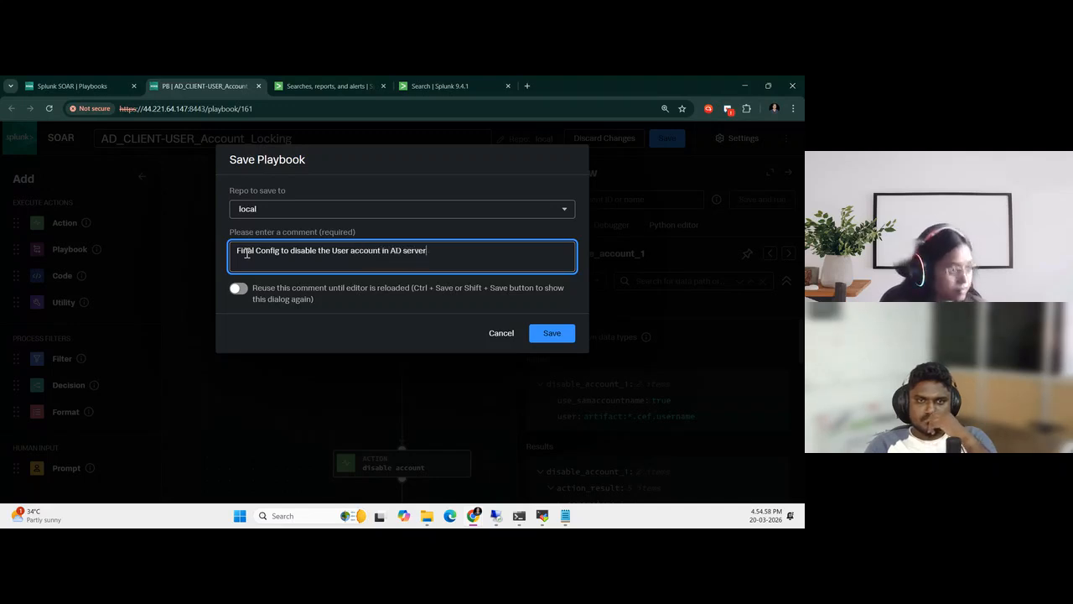
left_click(566, 334)
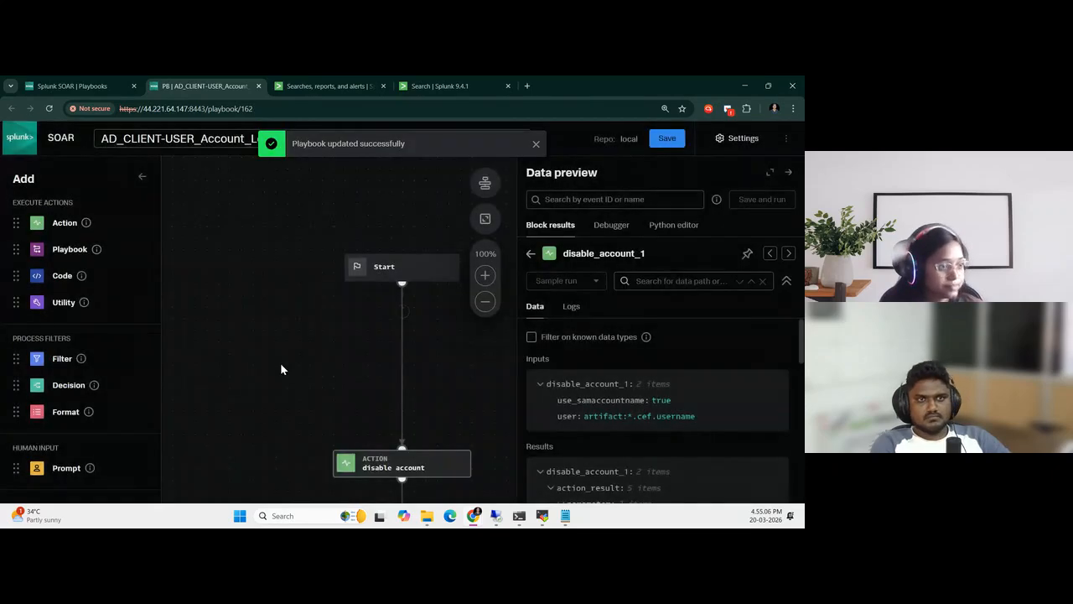
Review the saved workflow, place the editor beside the guide, and check the guide's closing instructions on connecting the nodes and saving
scroll(281, 369, "down", 5)
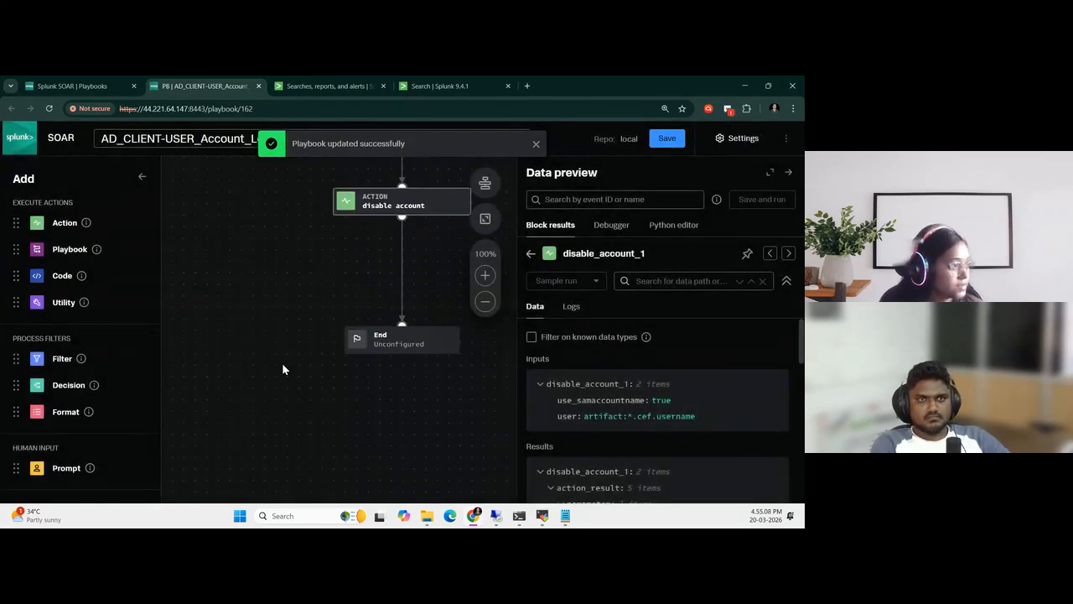
scroll(289, 399, "up", 3)
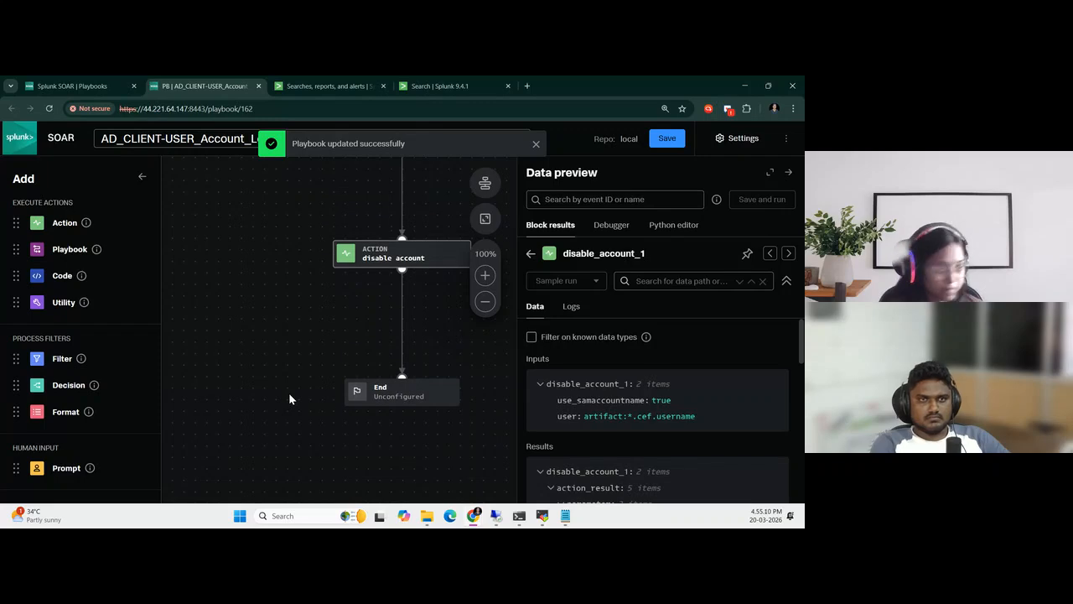
key("super+Right")
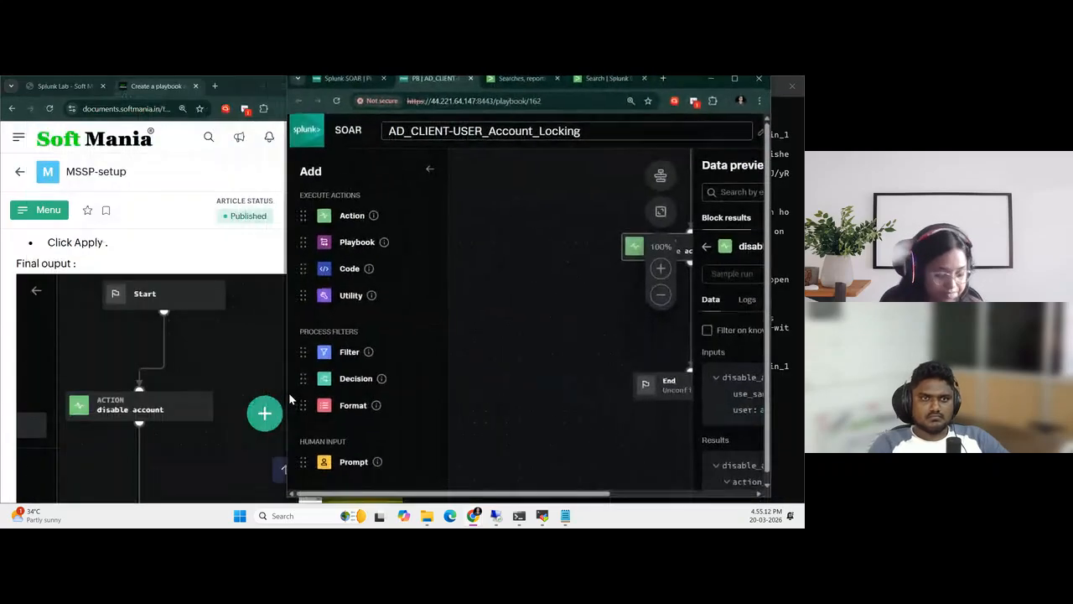
scroll(198, 368, "down", 4)
scroll(198, 367, "down", 3)
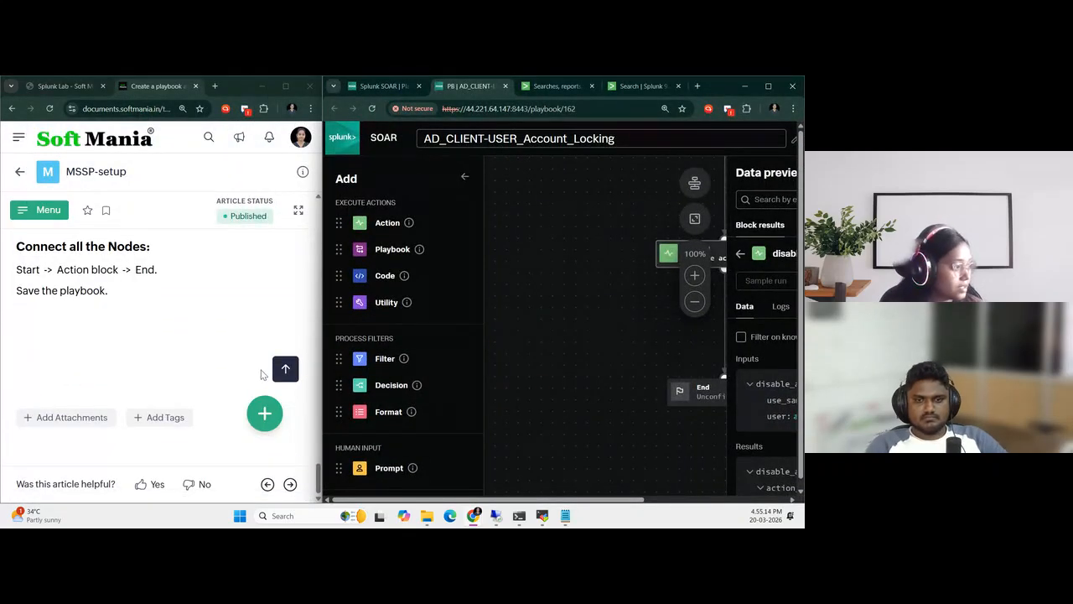
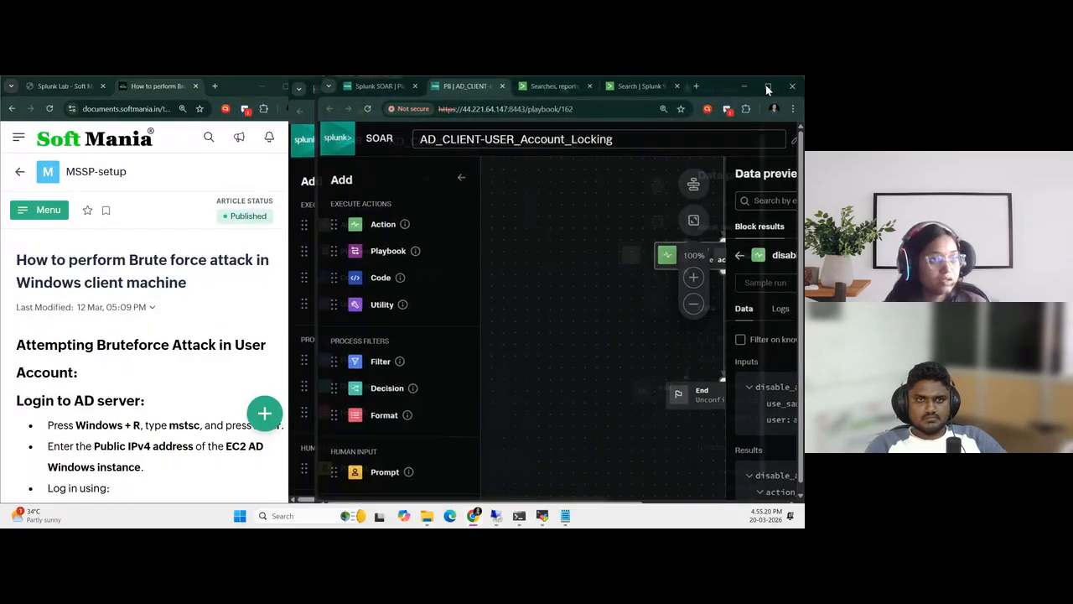
Maximize the playbook window and check the Users container in the Active Directory server's remote session, then return to the playbook
left_click(767, 85)
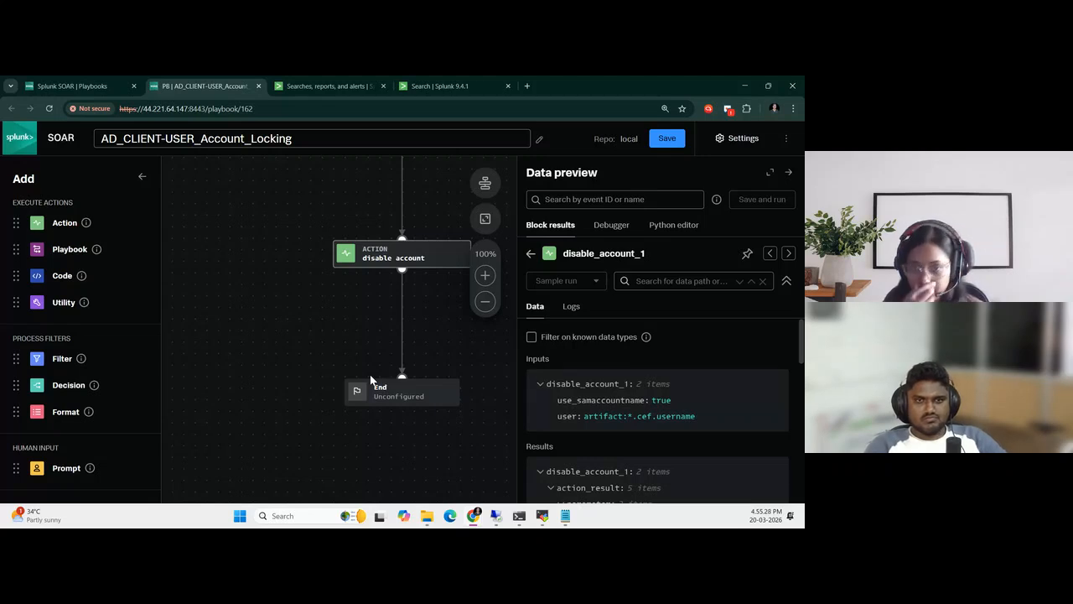
left_click(498, 516)
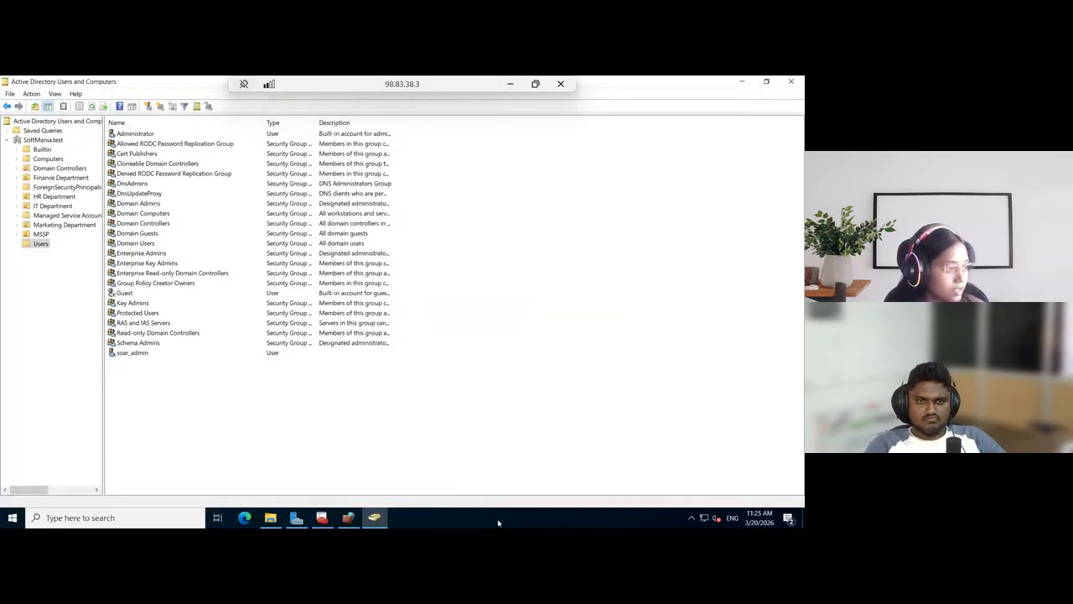
left_click(509, 83)
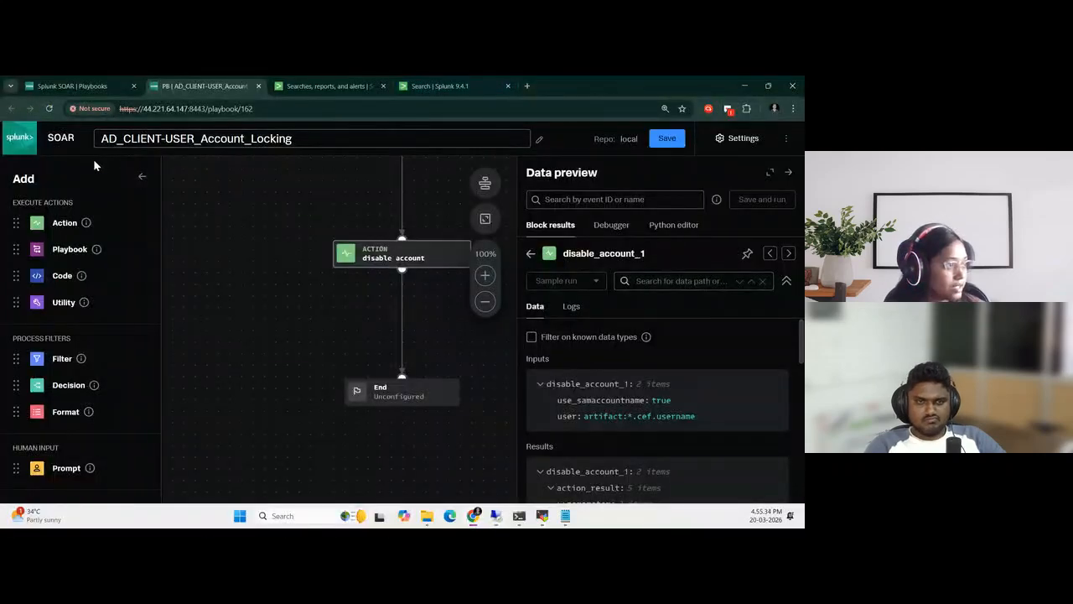
Switch to the Splunk Lab server page and maximize its browser window
mouse_move(463, 521)
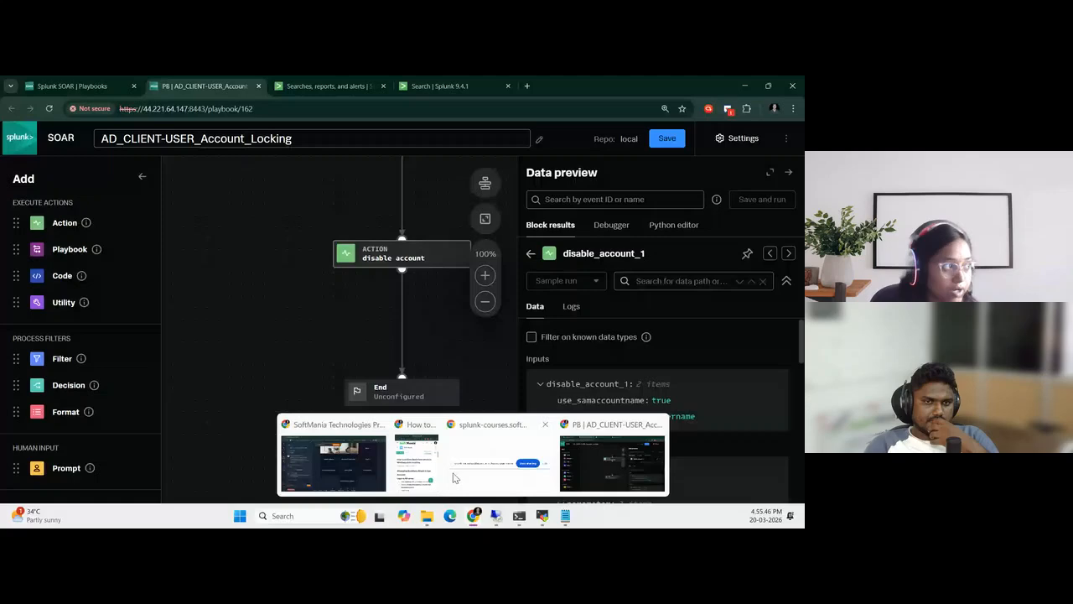
left_click(410, 478)
left_click(81, 87)
scroll(155, 304, "down", 4)
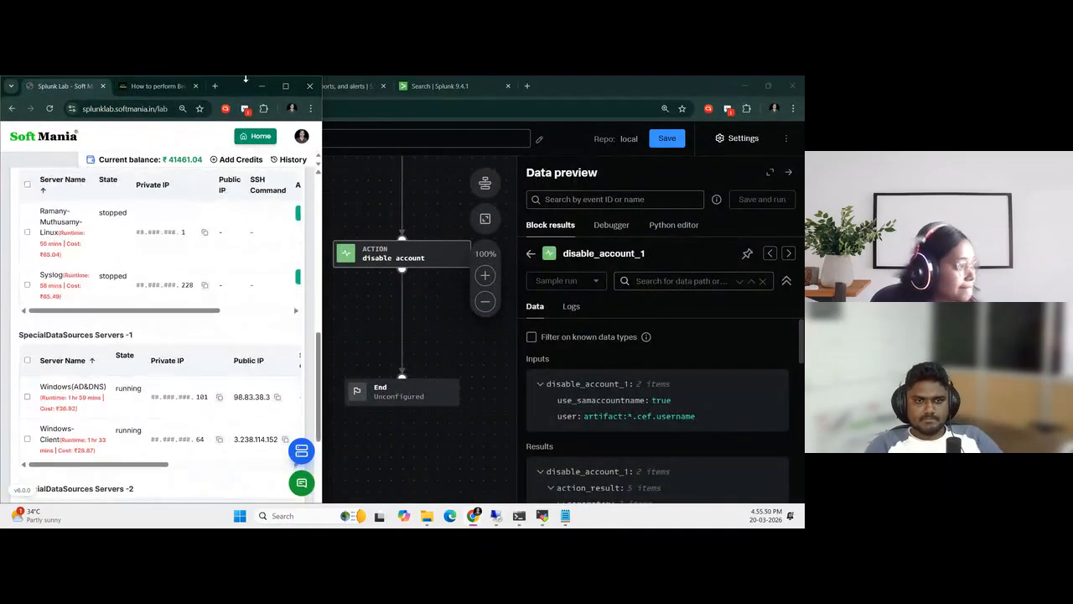
left_click(283, 85)
Copy the Windows-Client server's public IP address and open its Windows credentials
scroll(219, 329, "down", 3)
scroll(219, 329, "up", 3)
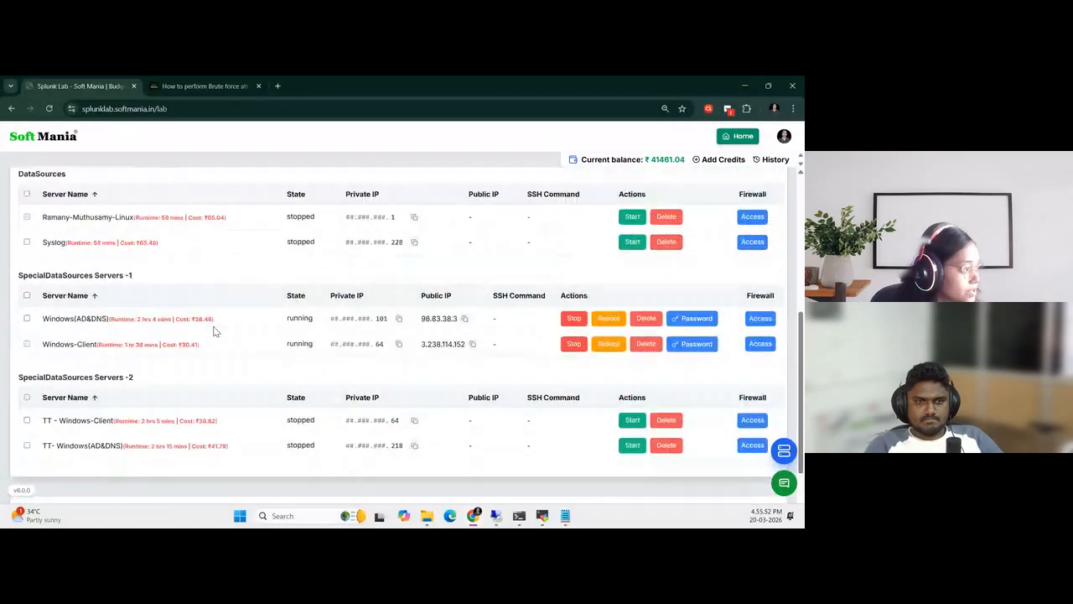
scroll(377, 400, "up", 1)
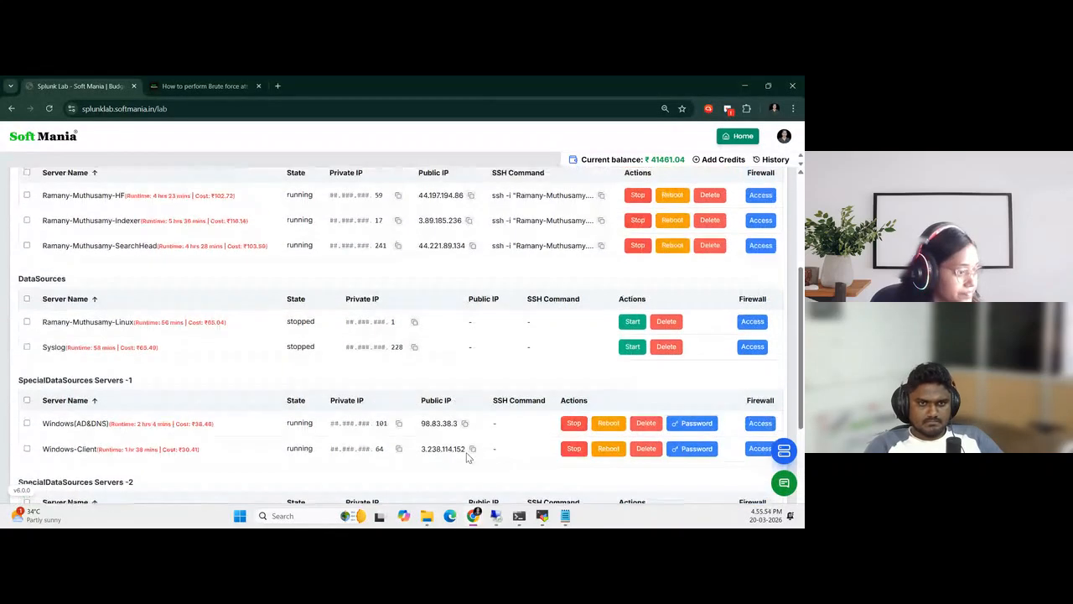
left_click(473, 448)
left_click(707, 452)
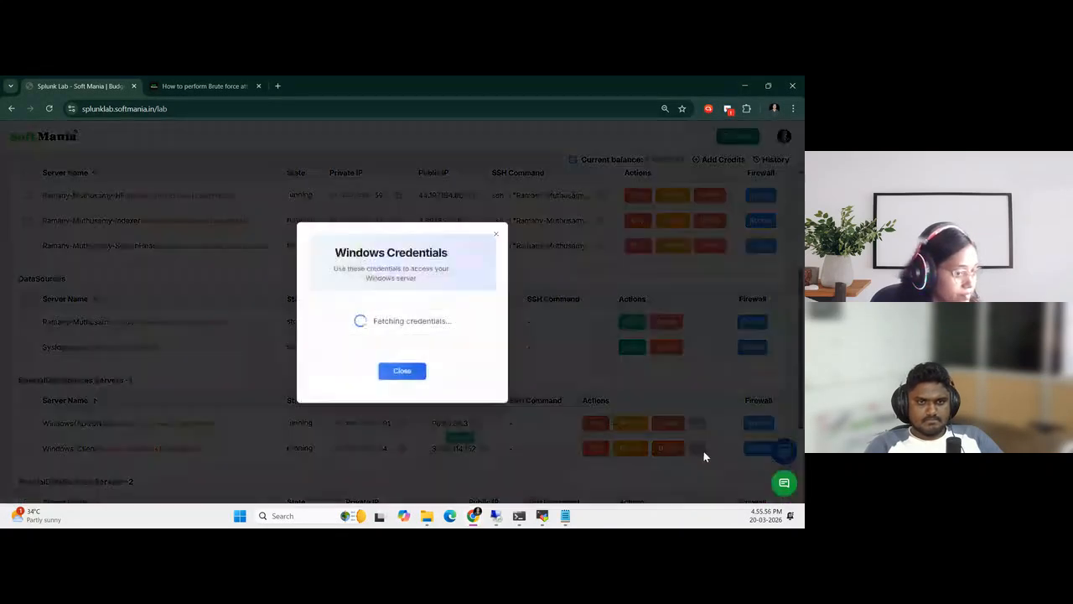
Search Windows for "rdp", open Remote Desktop Connection and place its window beside the Windows credentials
left_click(295, 516)
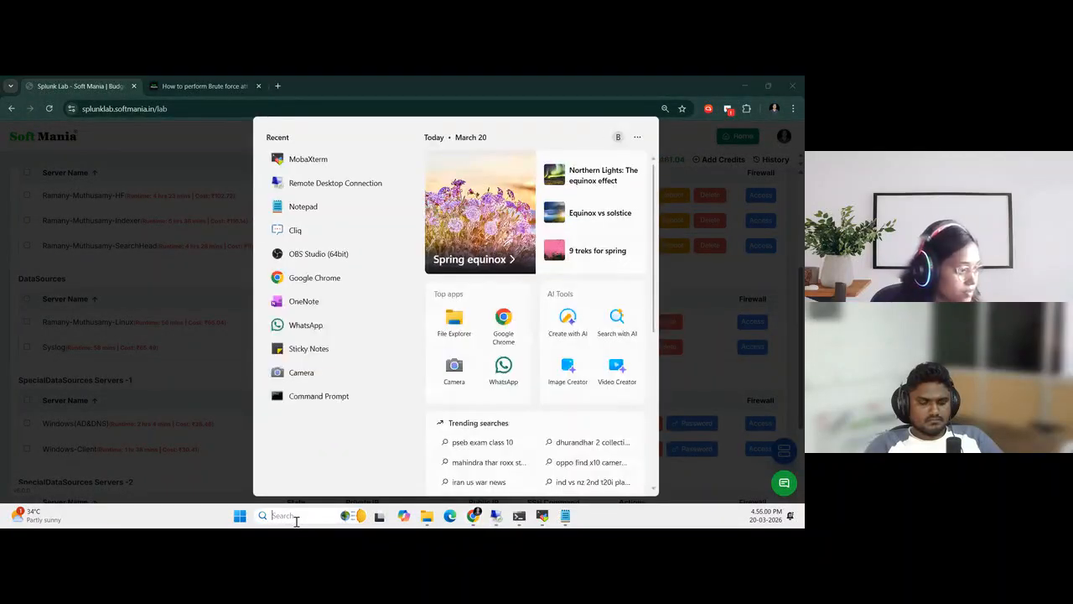
type("rdp")
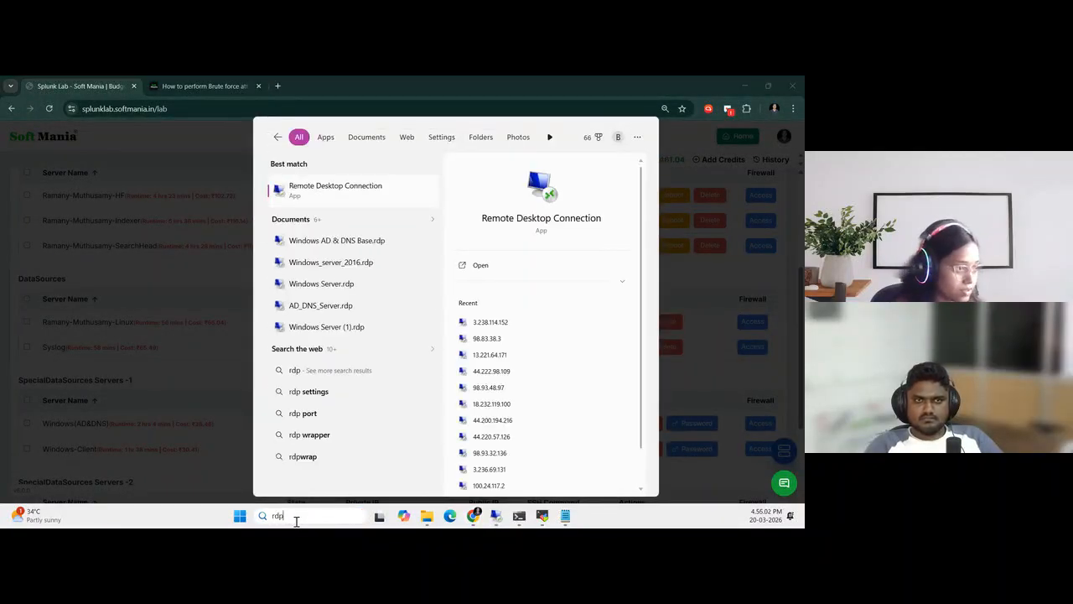
key("Escape")
left_click_drag(802, 207, 531, 192)
Set the remote desktop user name to Administrator, connect to 3.238.114.152 and accept the security warning
left_click(486, 298)
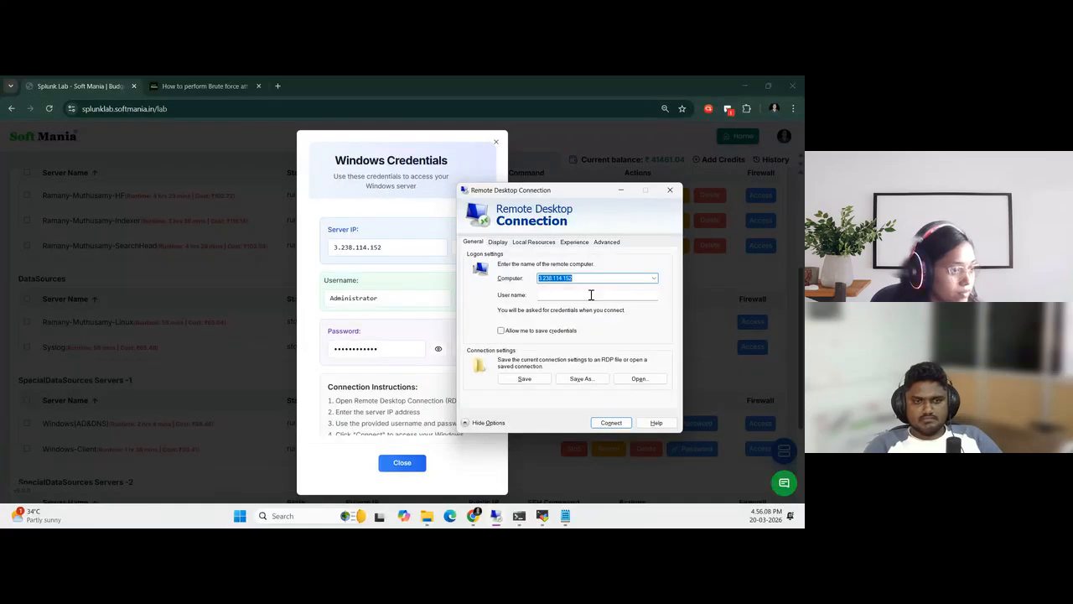
left_click_drag(584, 298, 528, 304)
key("BackSpace")
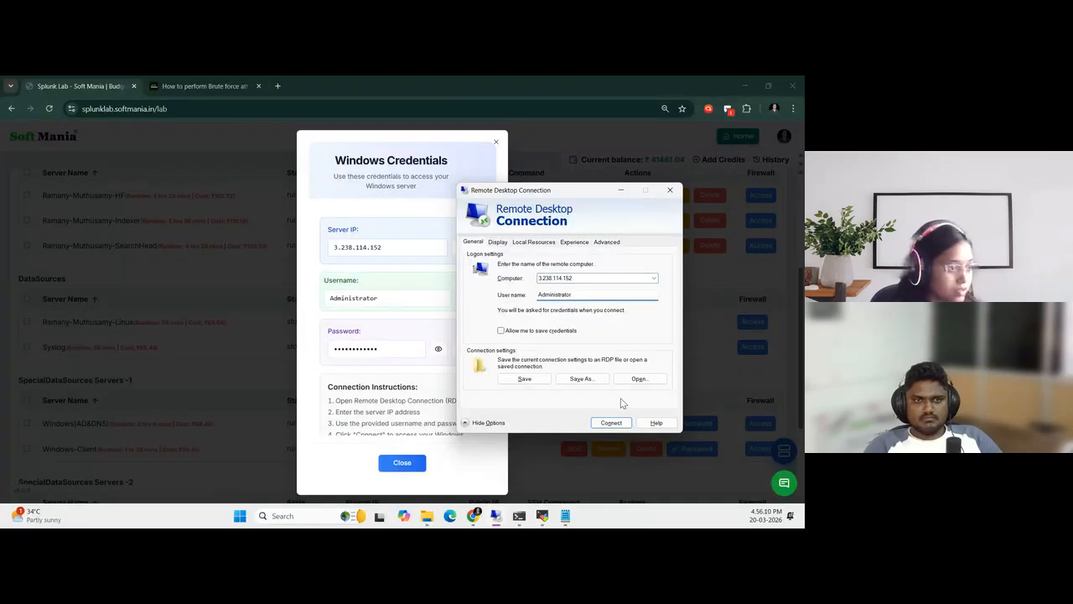
left_click(612, 425)
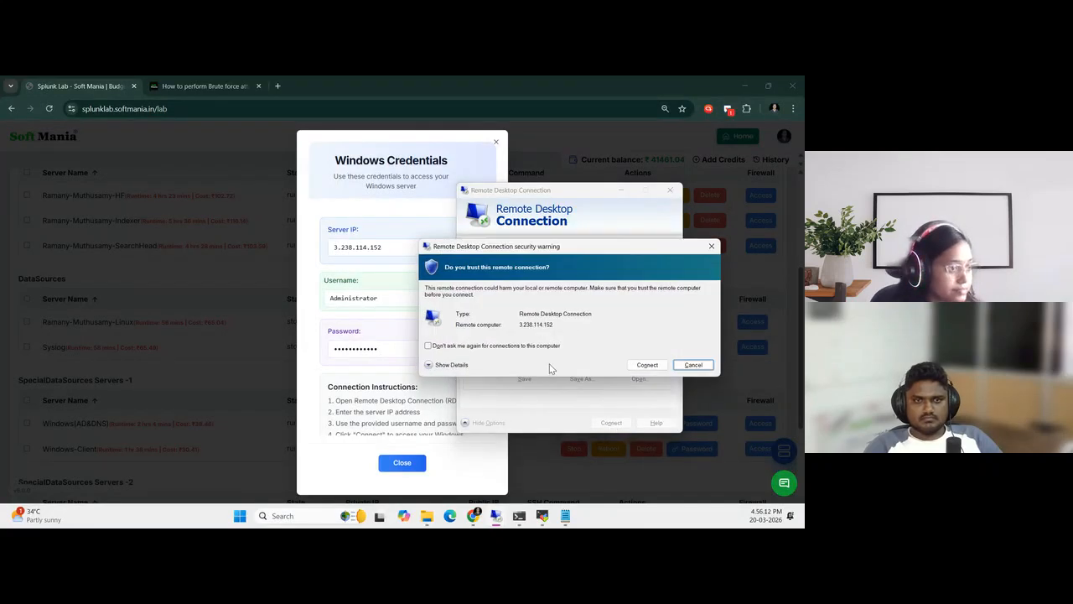
left_click(644, 363)
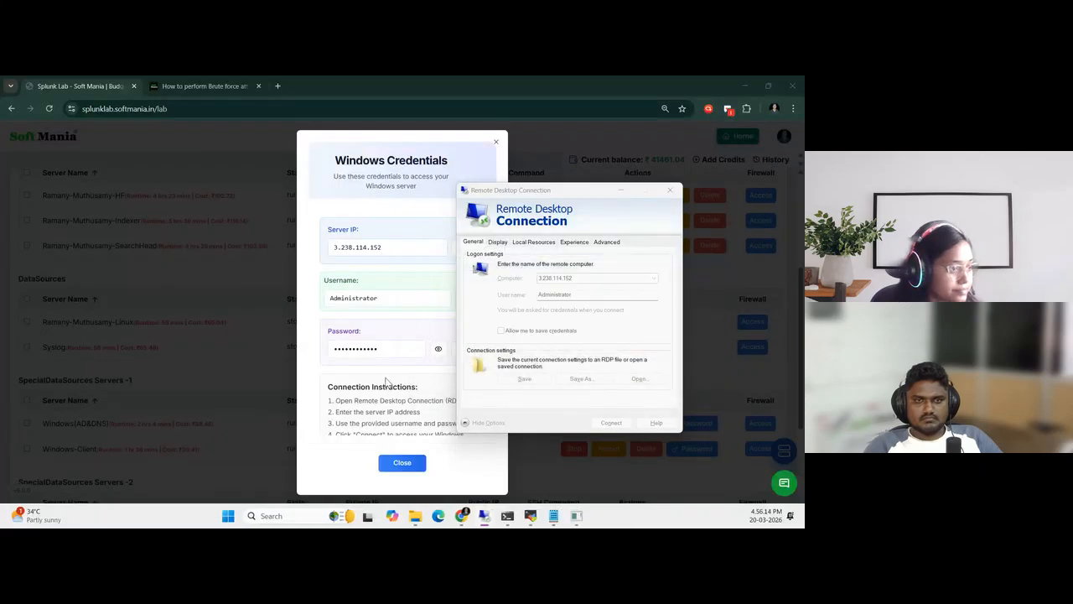
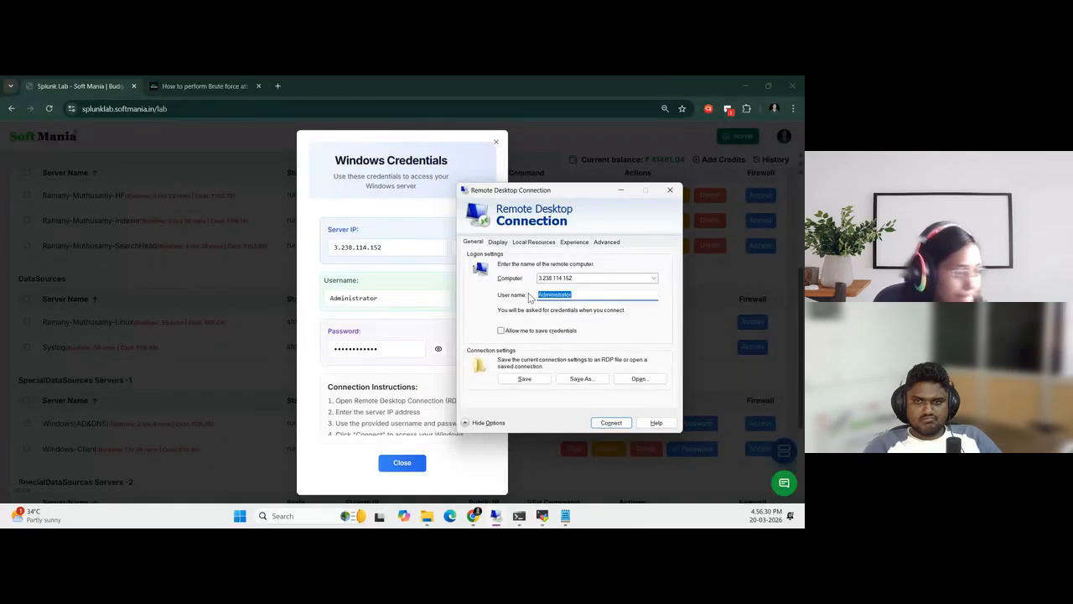
Replace the remote desktop user name with the softmania.test domain user's account, connect to 3.238.114.152 and accept the security warning
key("BackSpace")
type("Murugan@softmania.test")
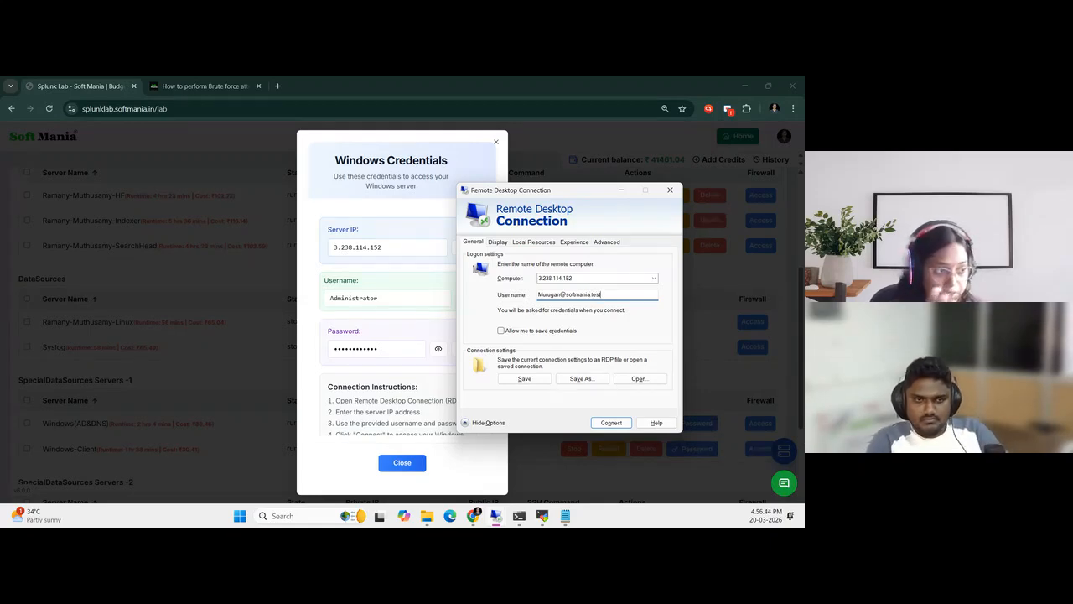
left_click(603, 425)
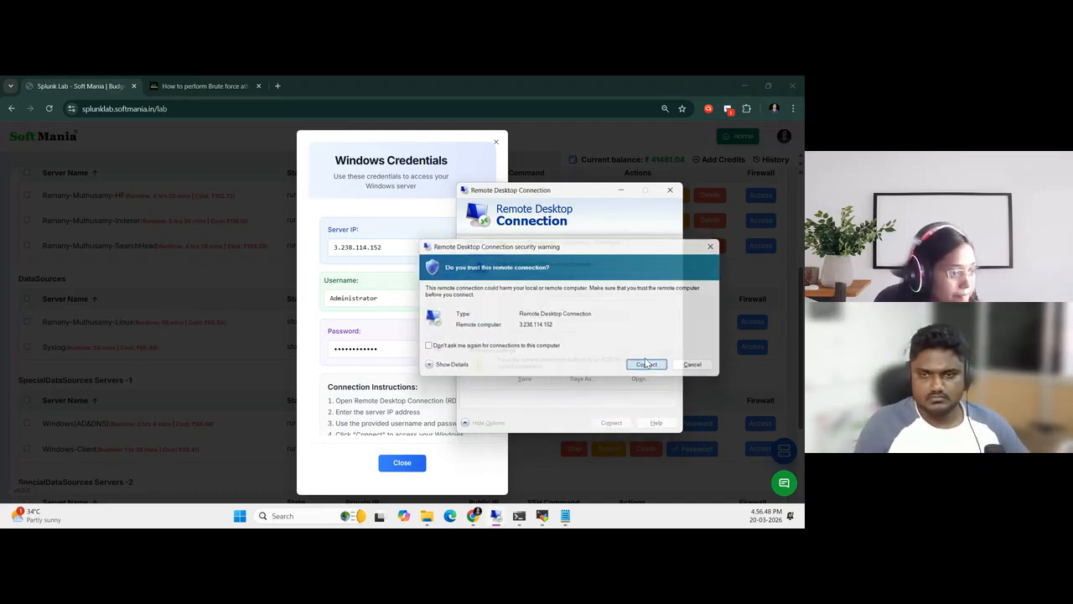
left_click(648, 365)
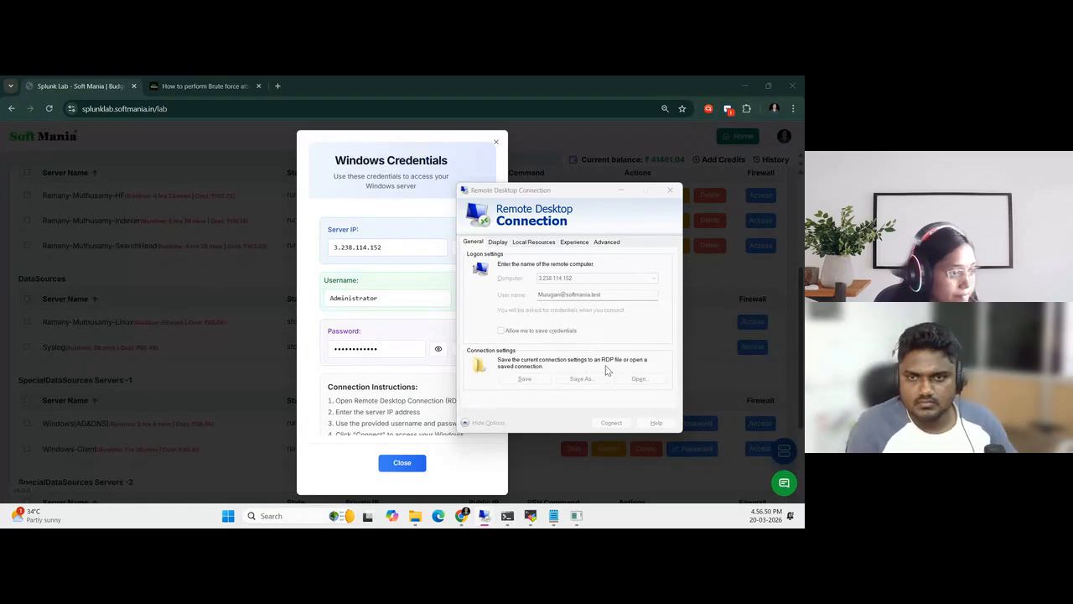
Enter the domain user's account password and accept the remote computer's certificate warning to open the session
type("•••")
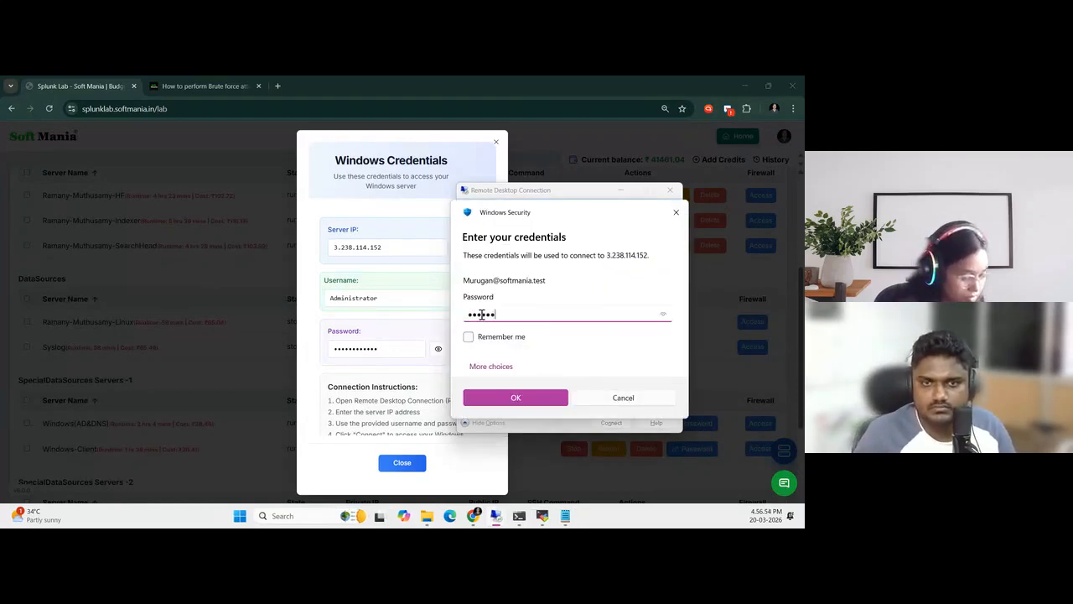
type("••••••")
key("Return")
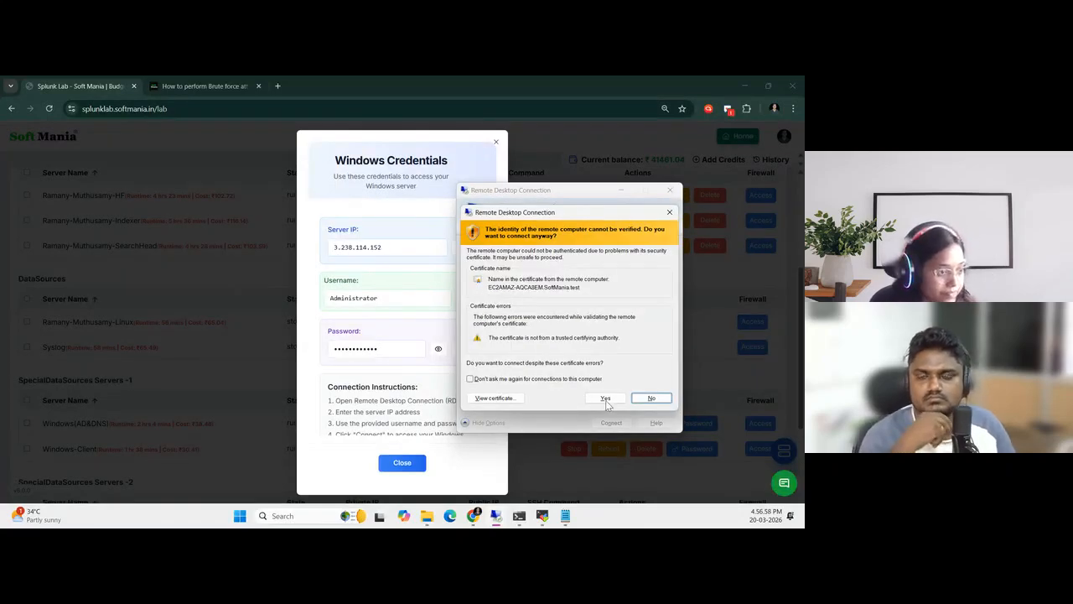
left_click(605, 398)
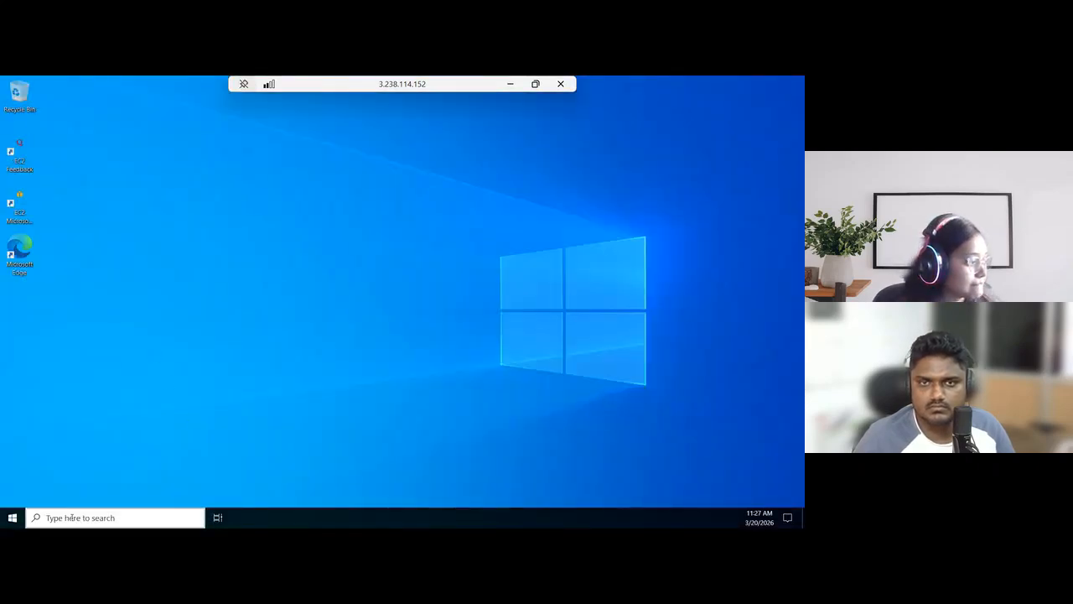
Check which account is signed in on the remote Windows machine, then sign that user out
left_click(13, 520)
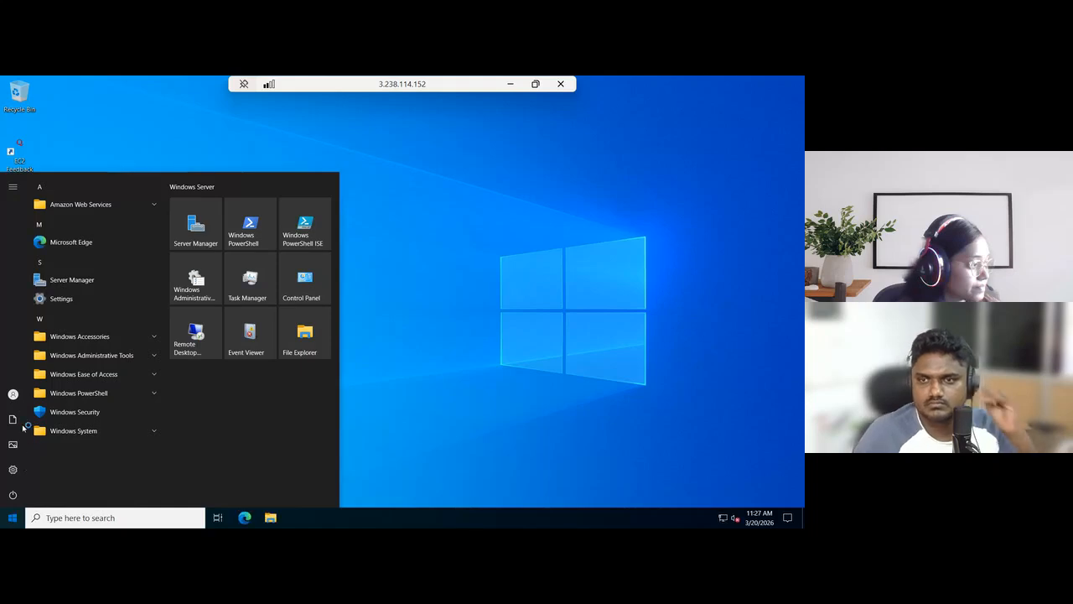
key("super")
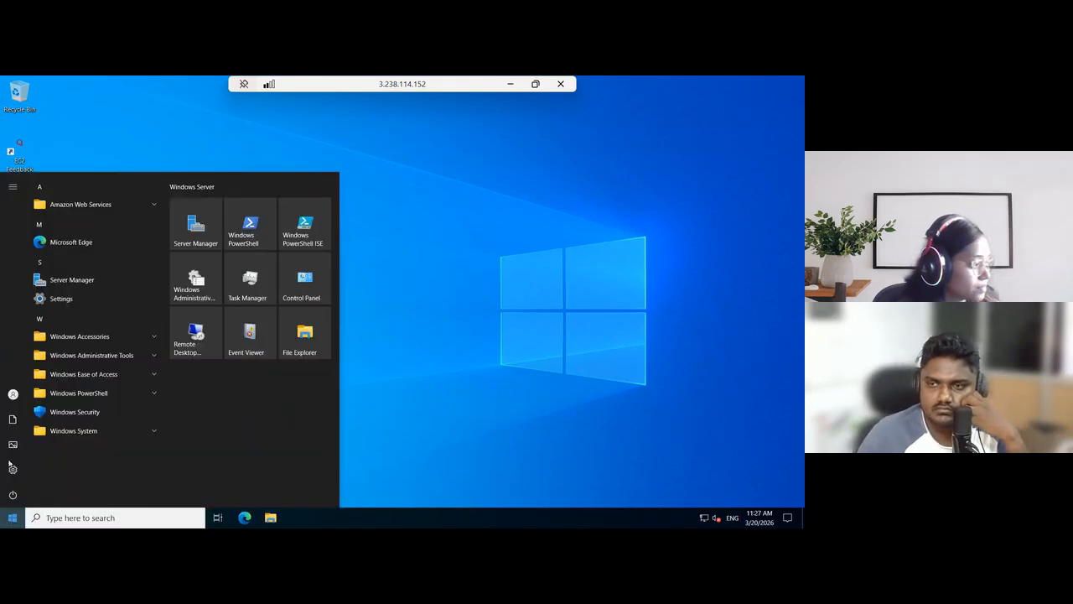
mouse_move(12, 396)
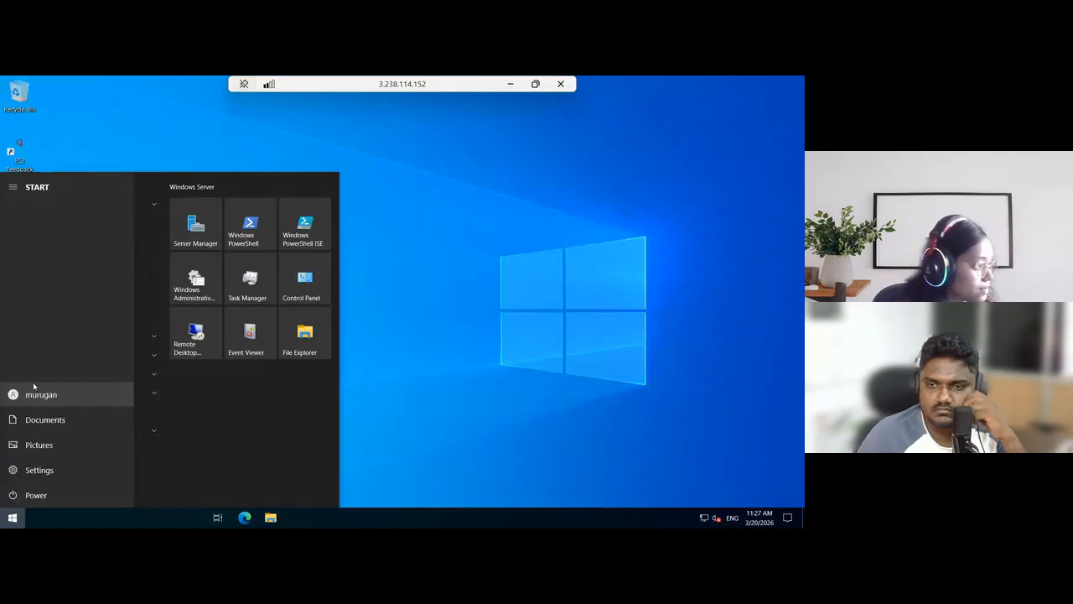
left_click(33, 388)
left_click(35, 368)
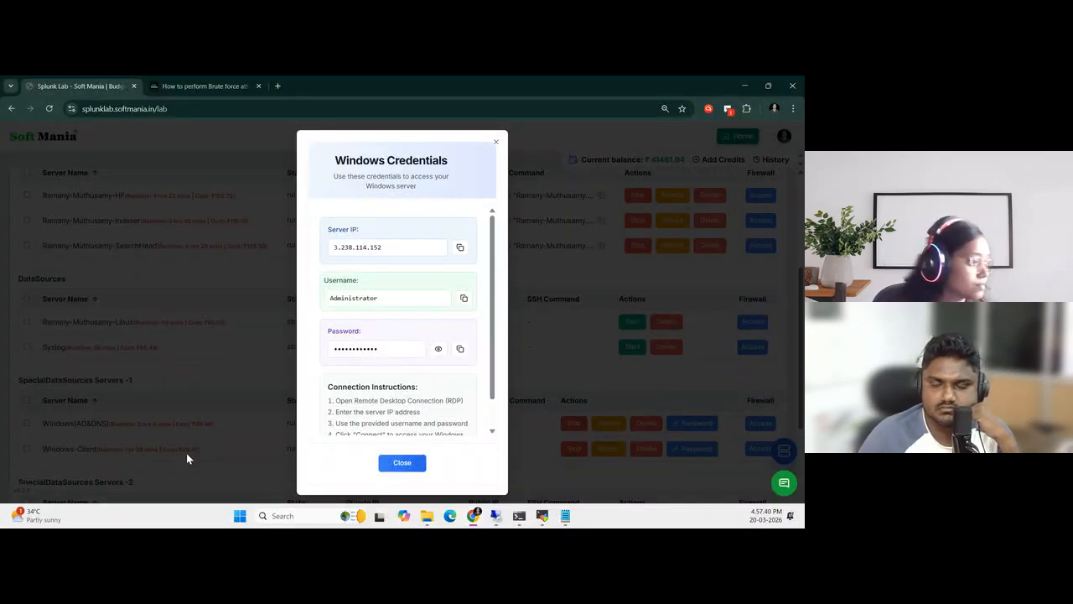
Search Windows for "rdp", reopen Remote Desktop Connection, connect to 3.238.114.152 as the same domain user and accept the security warning
left_click(328, 515)
type("rdp")
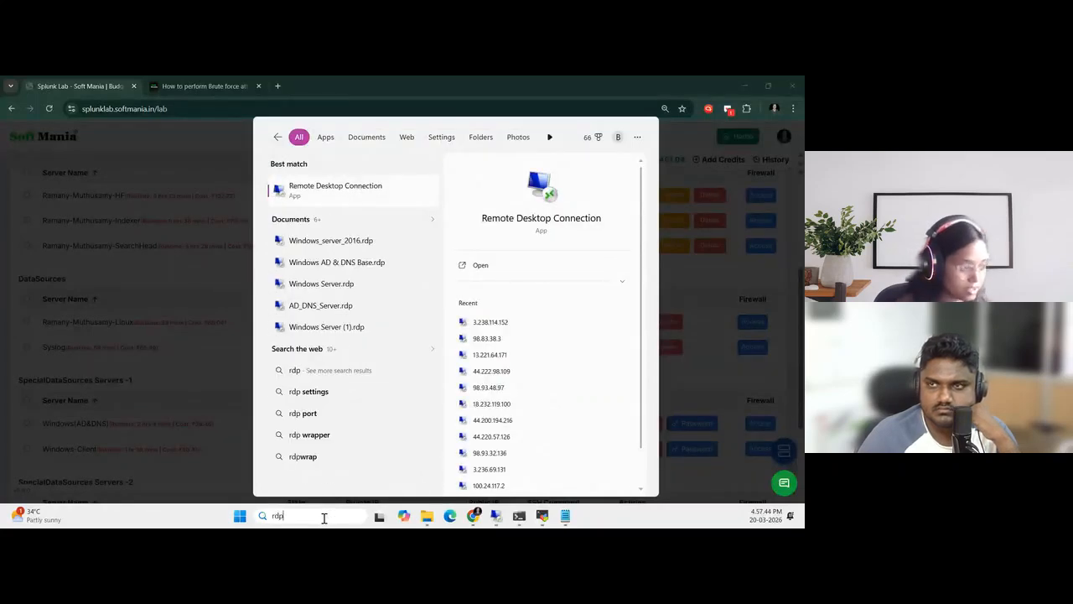
key("Escape")
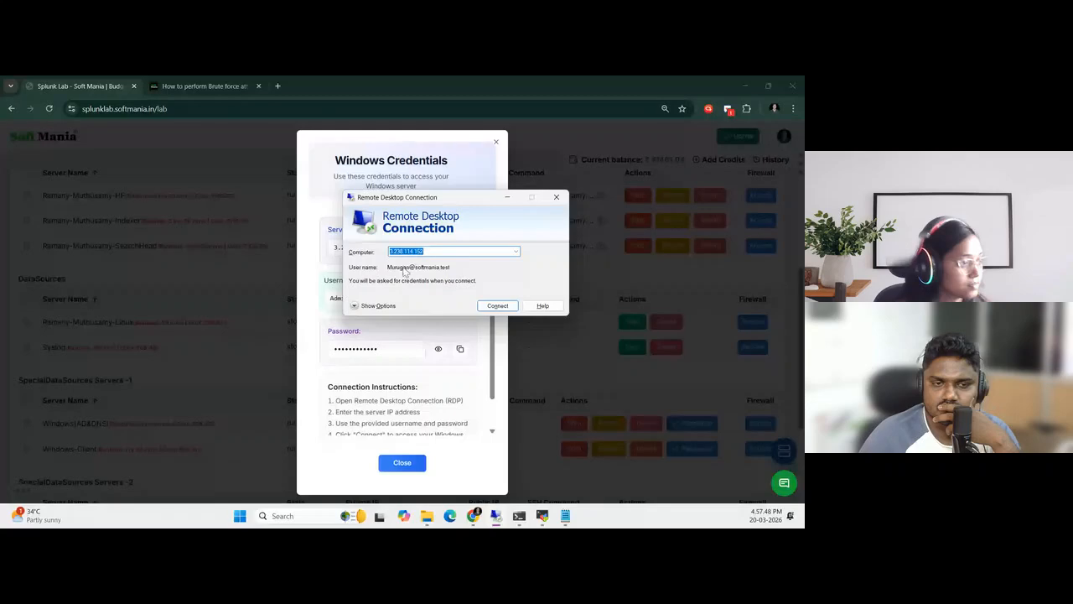
key("alt+o")
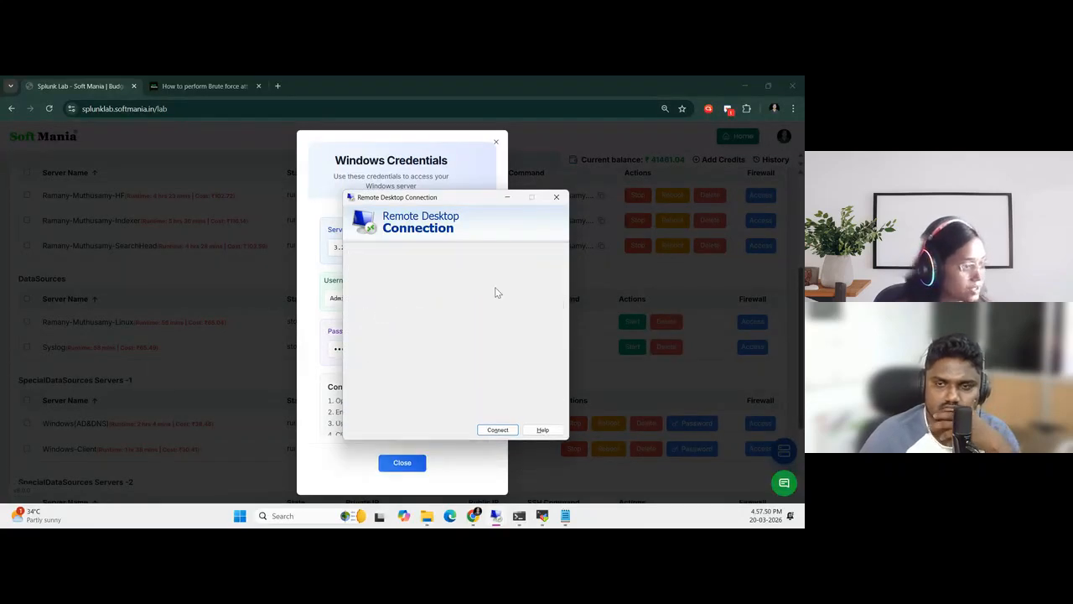
left_click(497, 429)
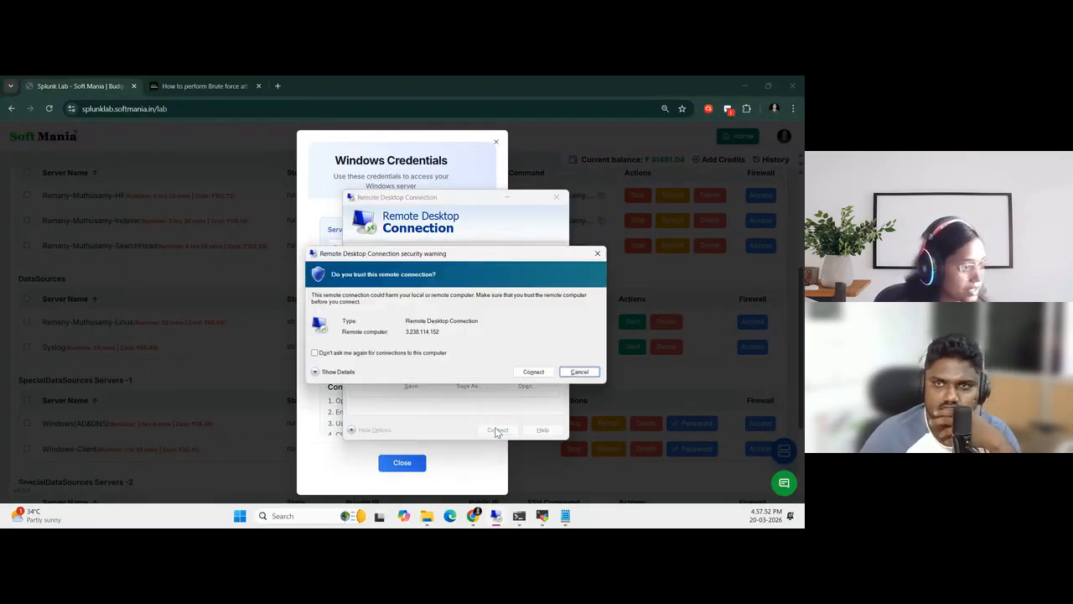
left_click(547, 372)
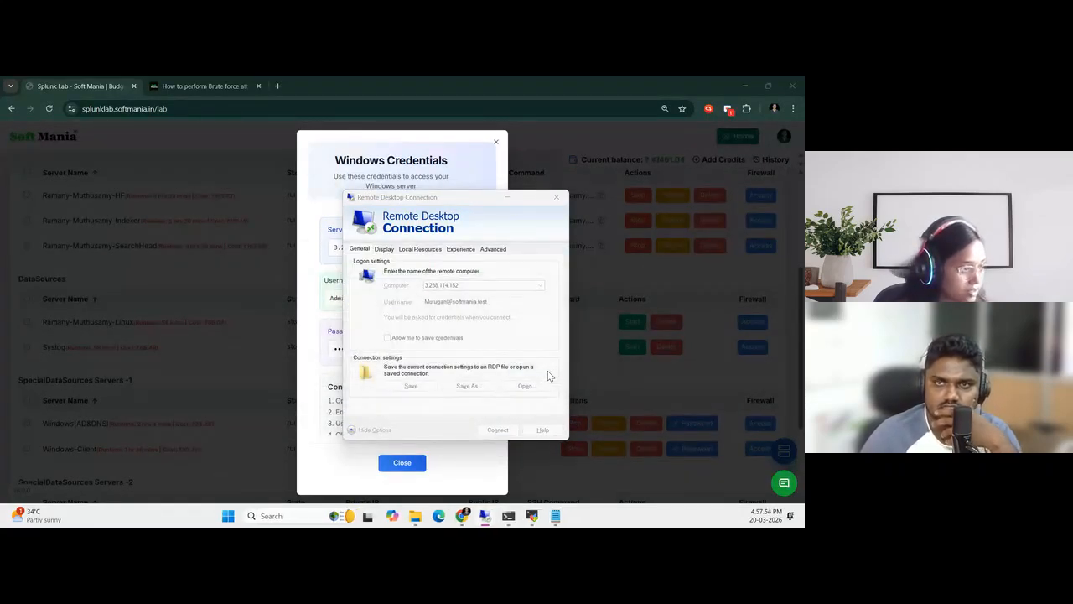
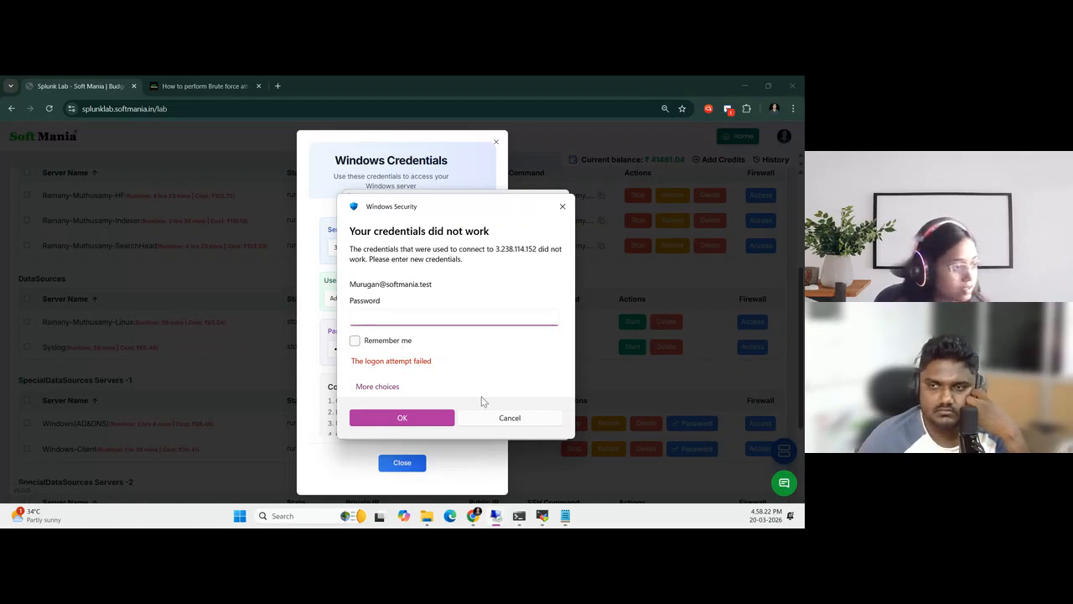
Cancel the Windows Security credentials prompt and start the remote desktop connection to 3.238.114.152 again as the same domain user
left_click(509, 419)
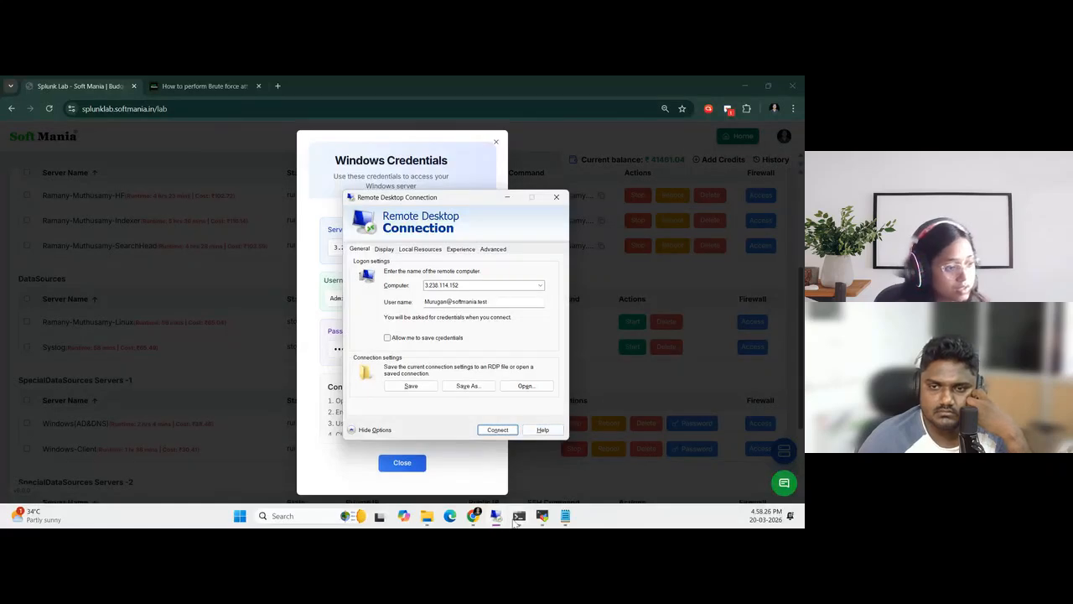
left_click(498, 430)
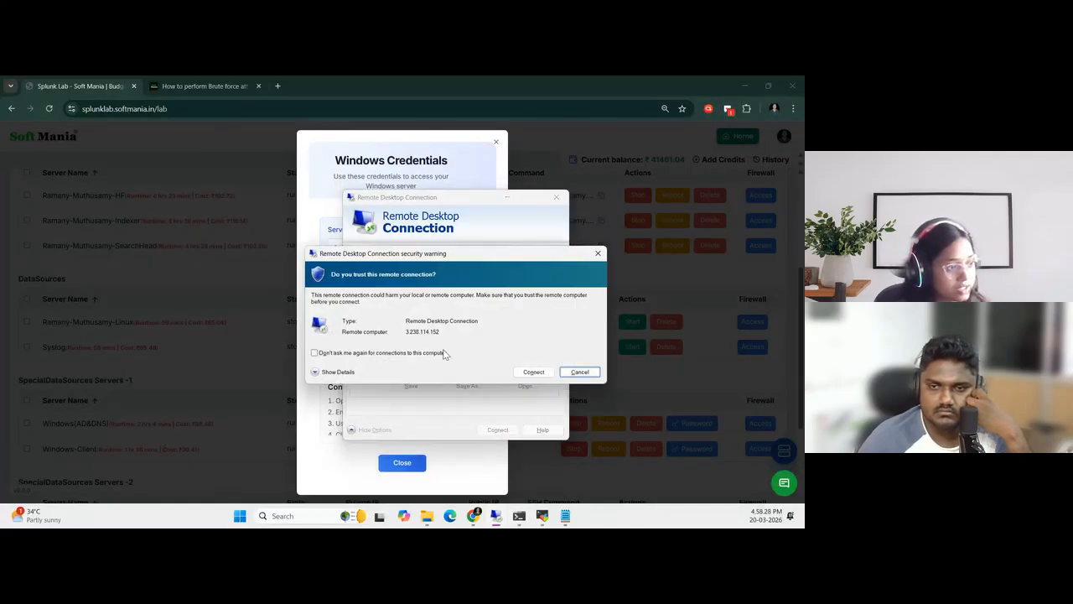
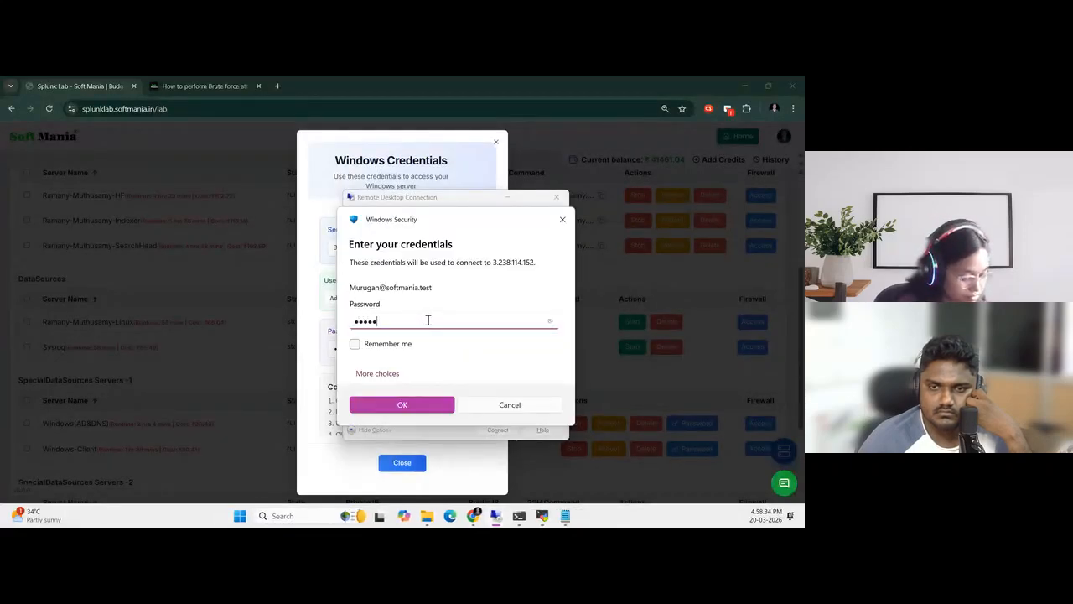
Submit the domain user's password for the remote desktop connection, decline the untrusted certificate, and close Remote Desktop Connection
type("••")
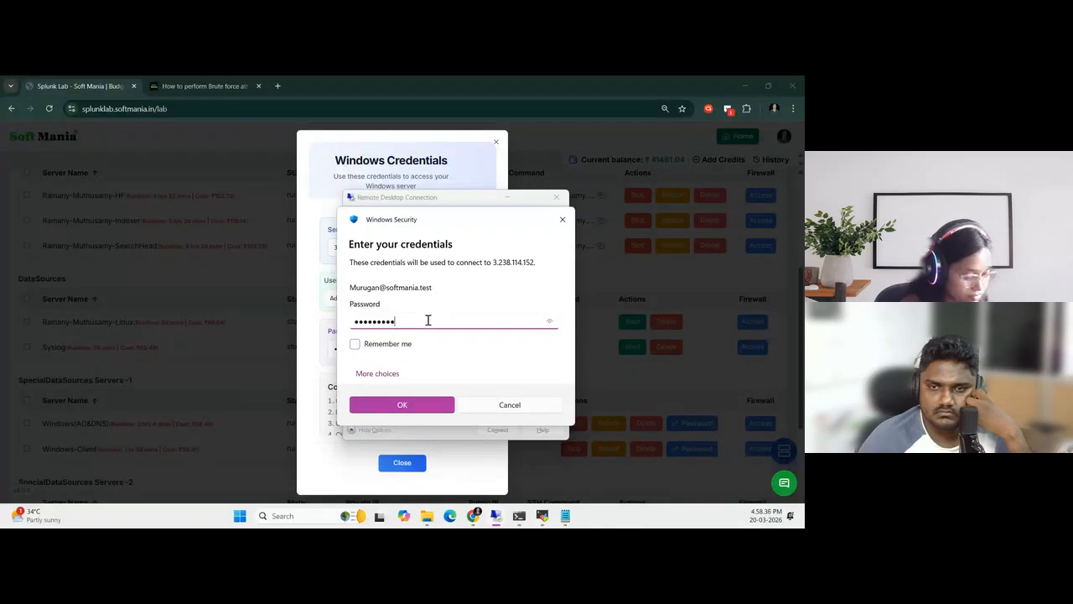
key("Return")
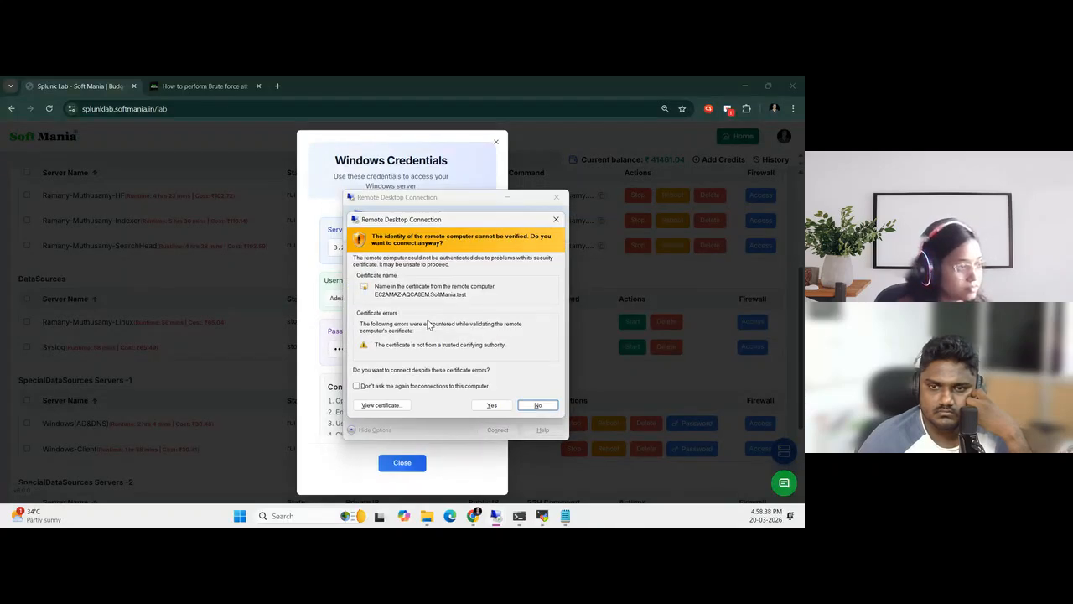
left_click(537, 405)
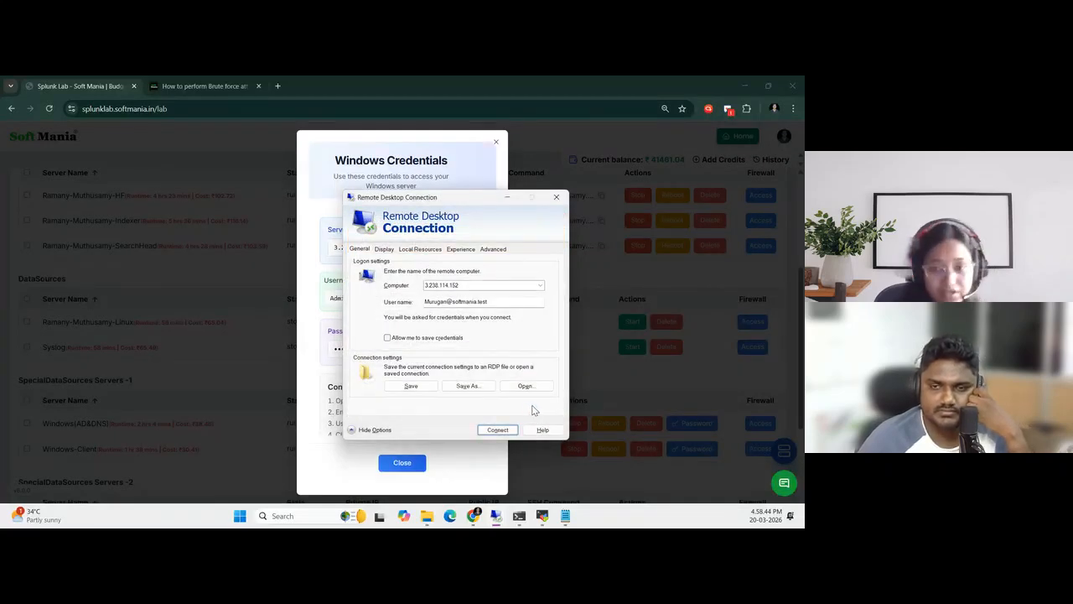
left_click(556, 197)
Search Windows for "rdp" and reopen Remote Desktop Connection
mouse_move(484, 522)
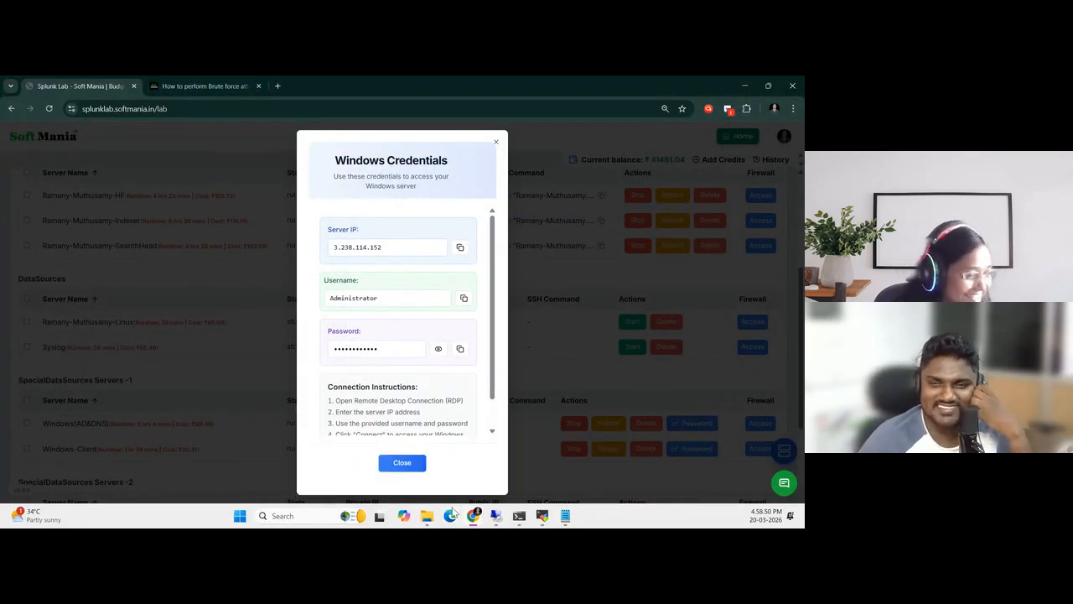
mouse_move(496, 521)
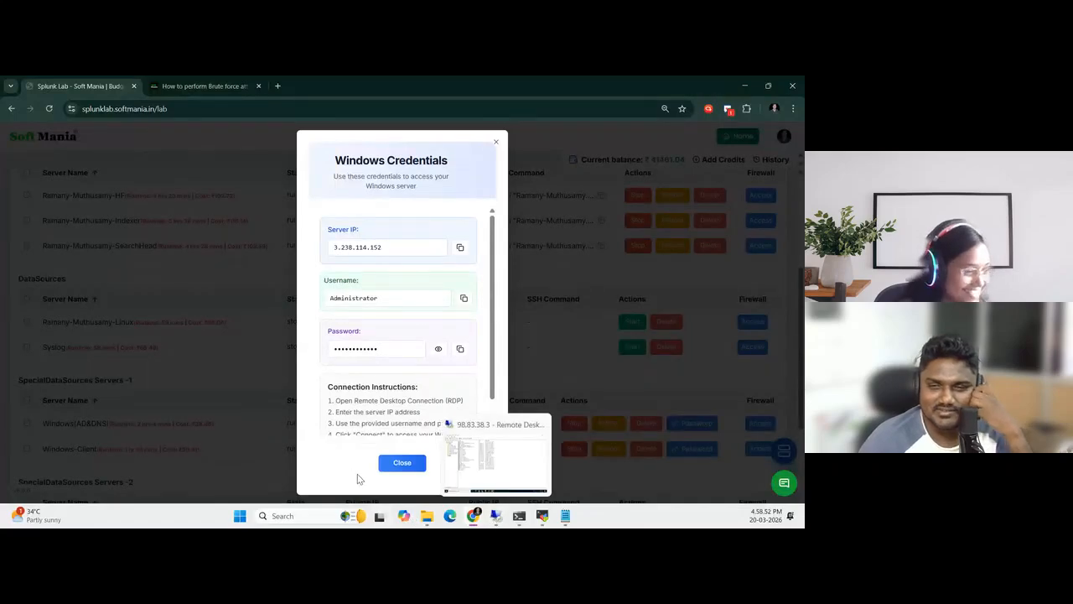
left_click(297, 516)
type("rdp")
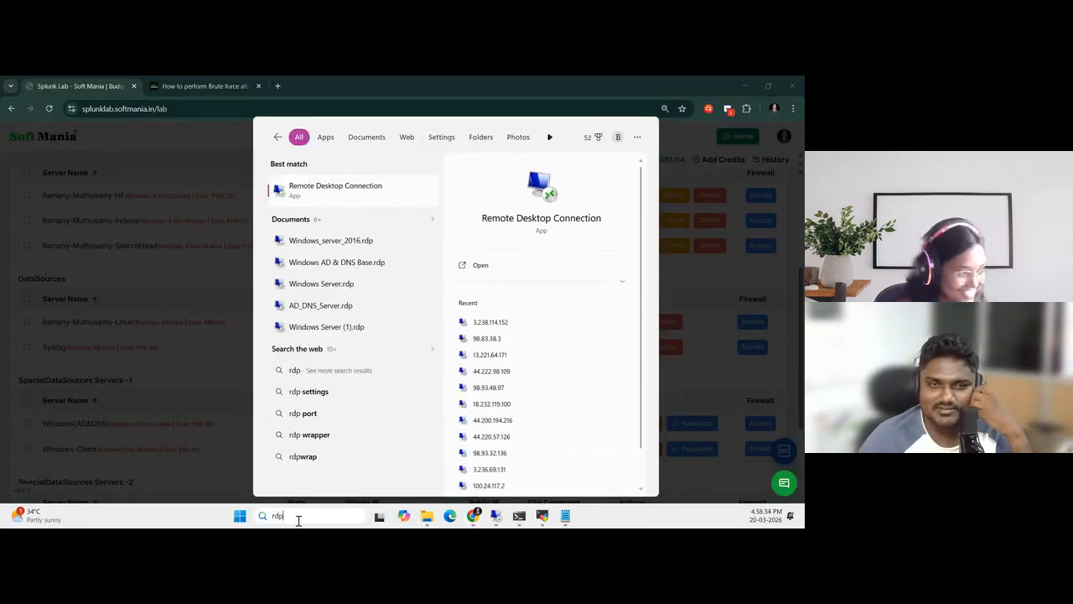
key("Return")
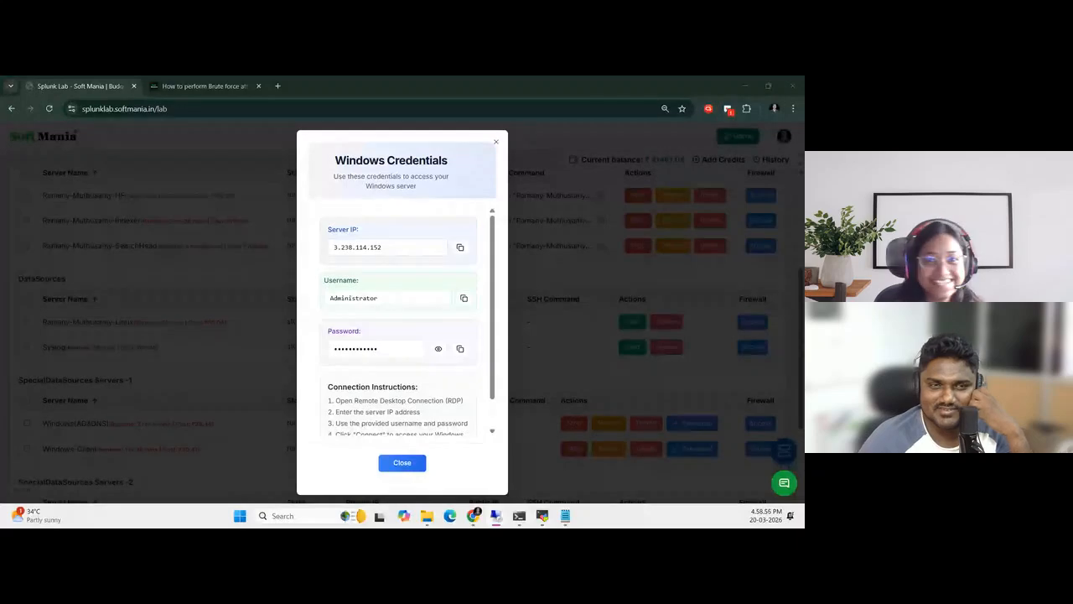
Start the remote desktop connection to 3.238.114.152 and submit a password for the domain user
left_click(472, 290)
left_click(509, 294)
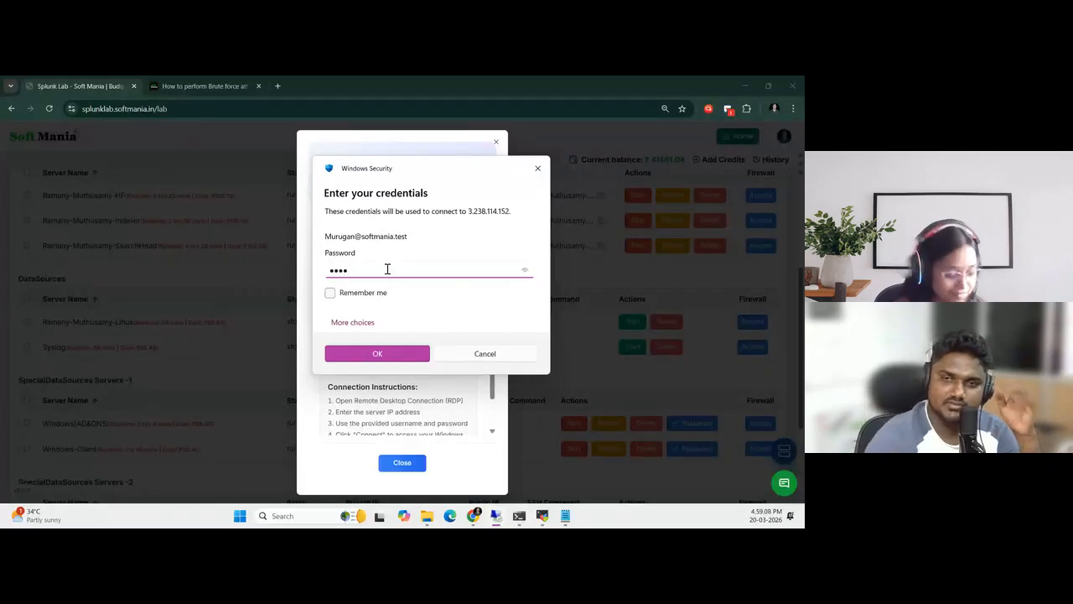
key("Return")
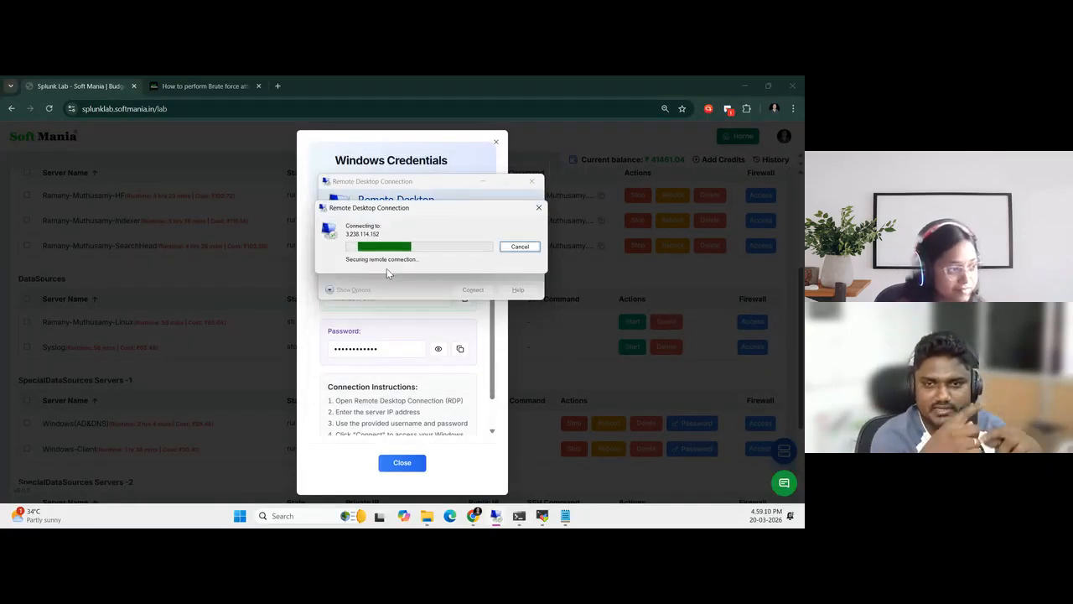
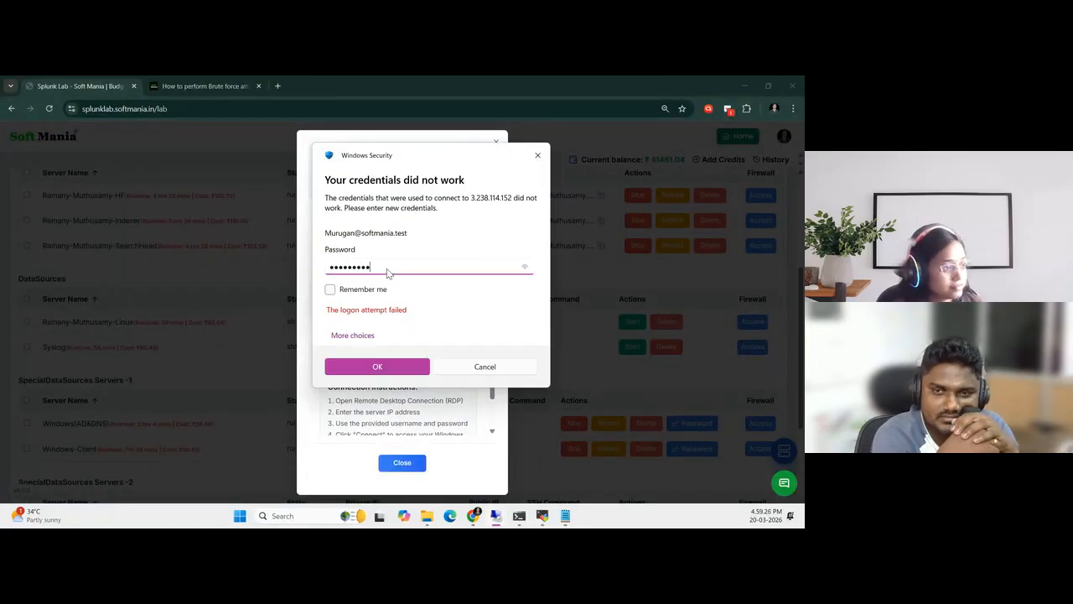
Submit the domain user's password again to retry the remote desktop logon to 3.238.114.152
key("Return")
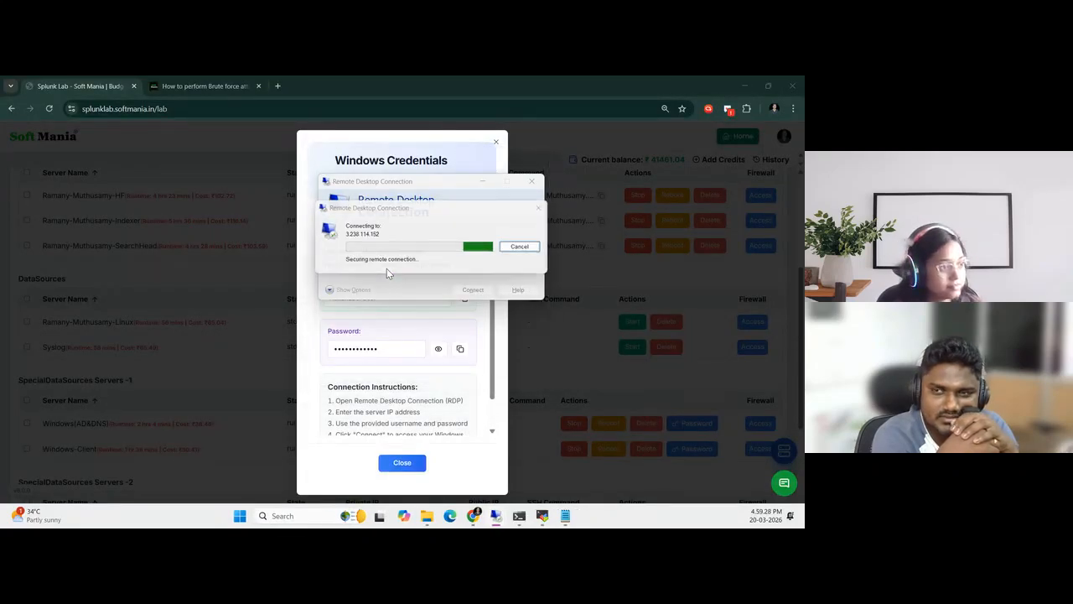
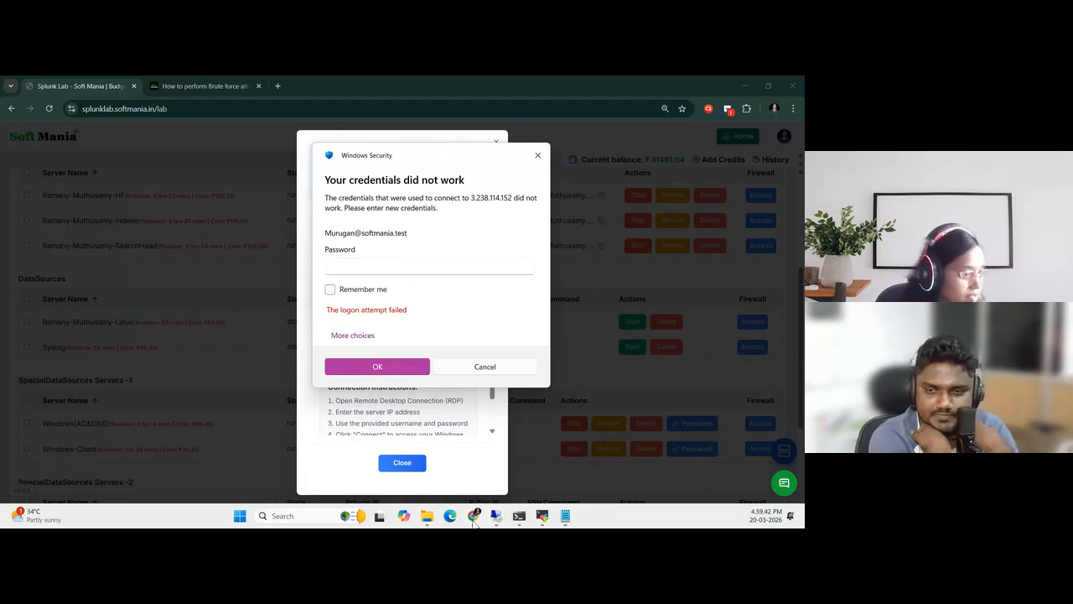
Switch to the Splunk browser window and view the recent jobs of BruteForce_Alert on the search head
mouse_move(476, 514)
left_click(639, 463)
left_click(356, 87)
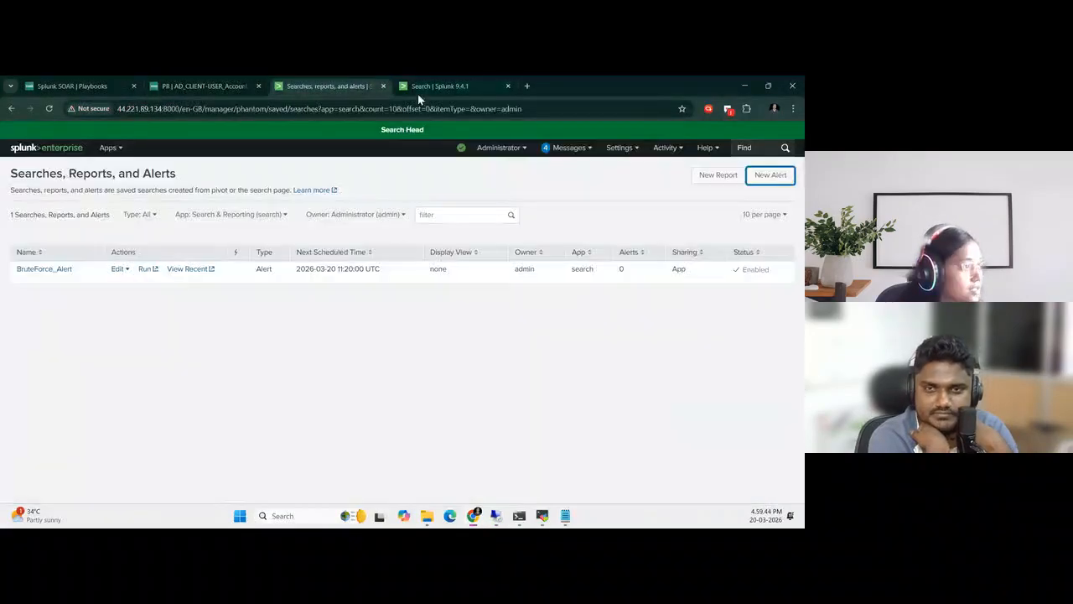
left_click(449, 87)
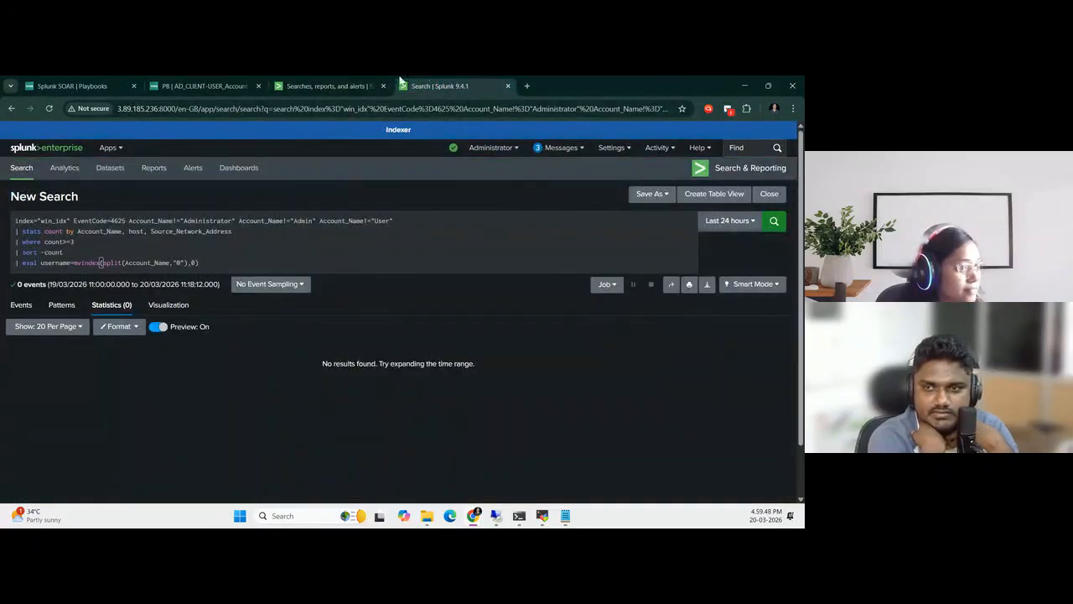
left_click(369, 86)
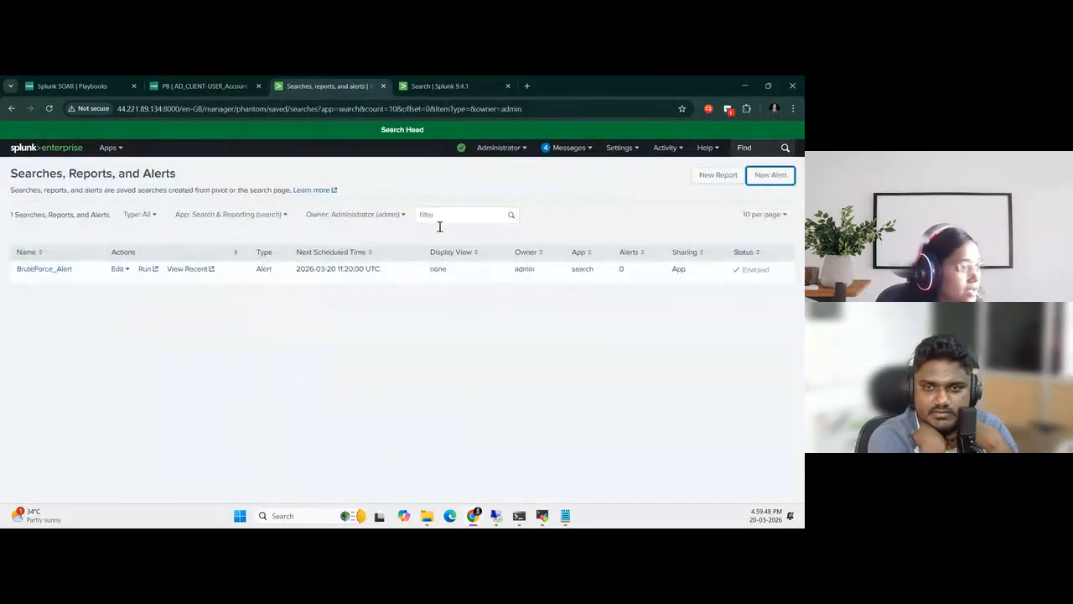
left_click(210, 269)
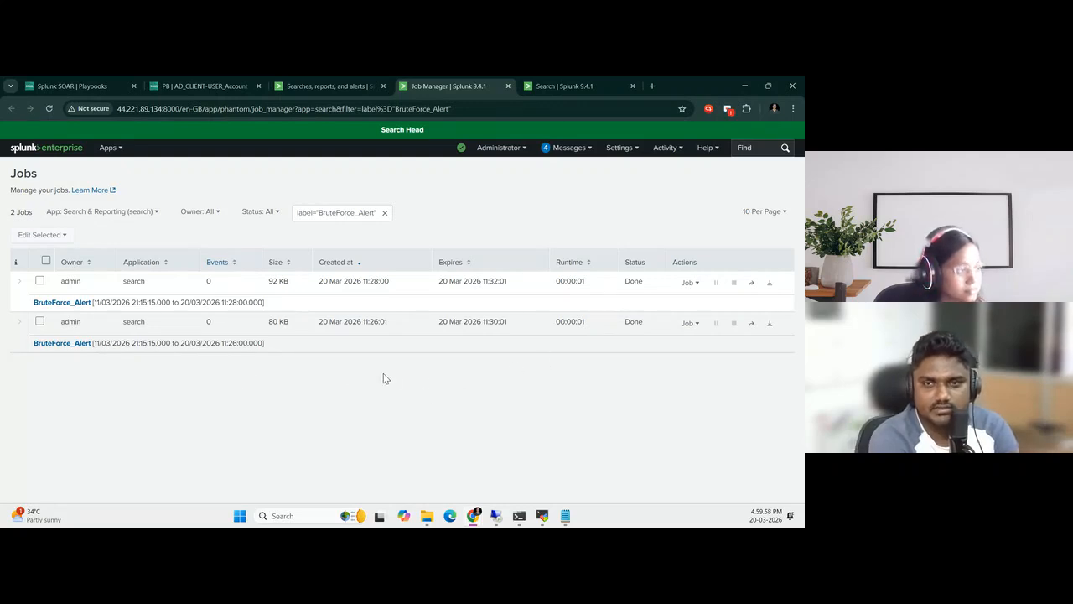
Rerun the EventCode=4625 failed-logon search over the last 24 hours on the indexer
left_click(583, 82)
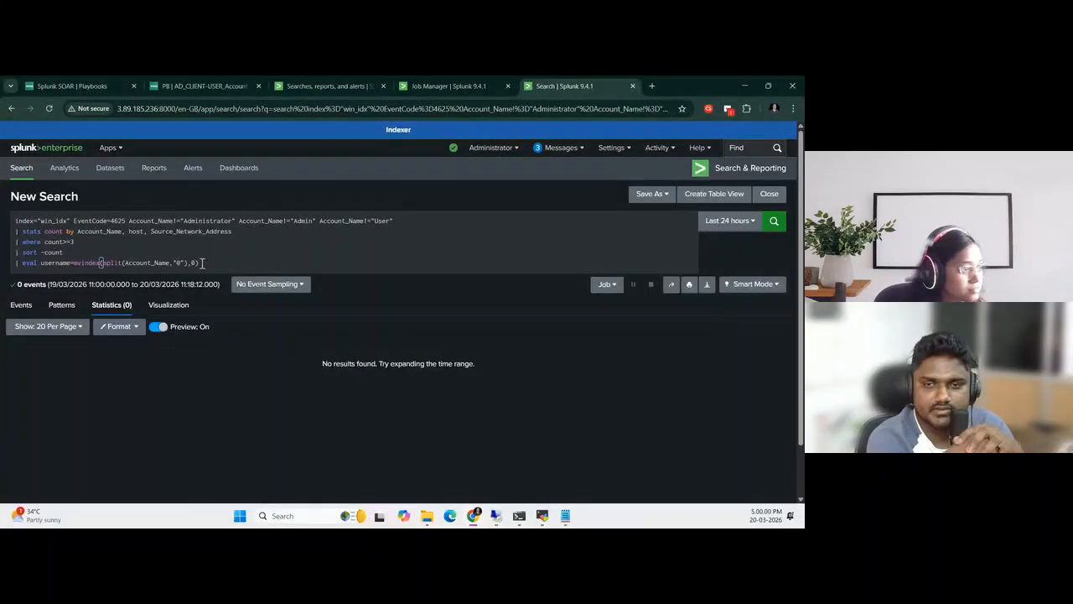
left_click(752, 222)
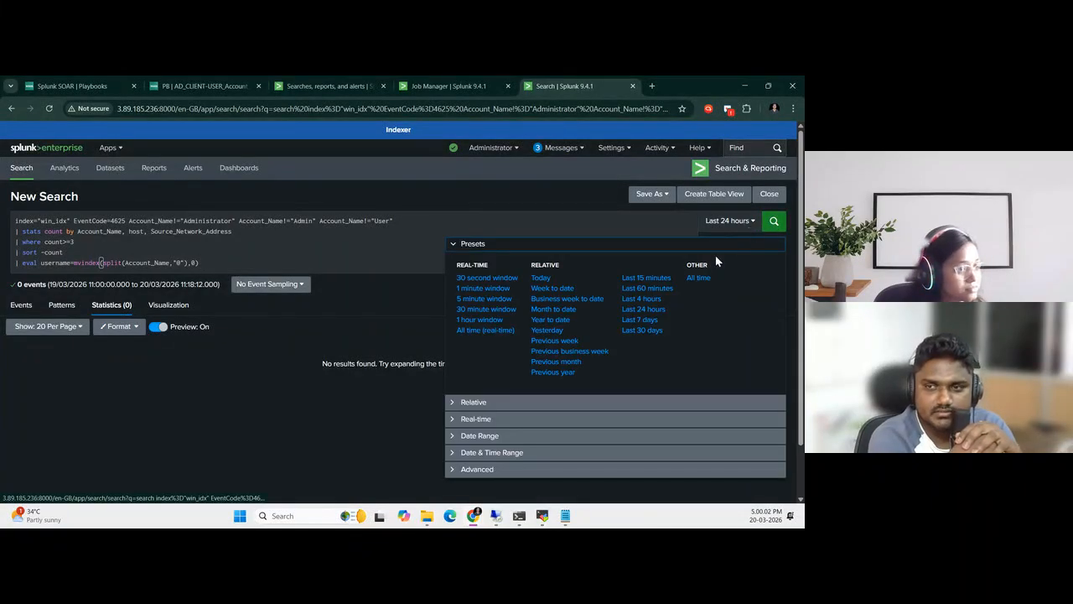
left_click(774, 220)
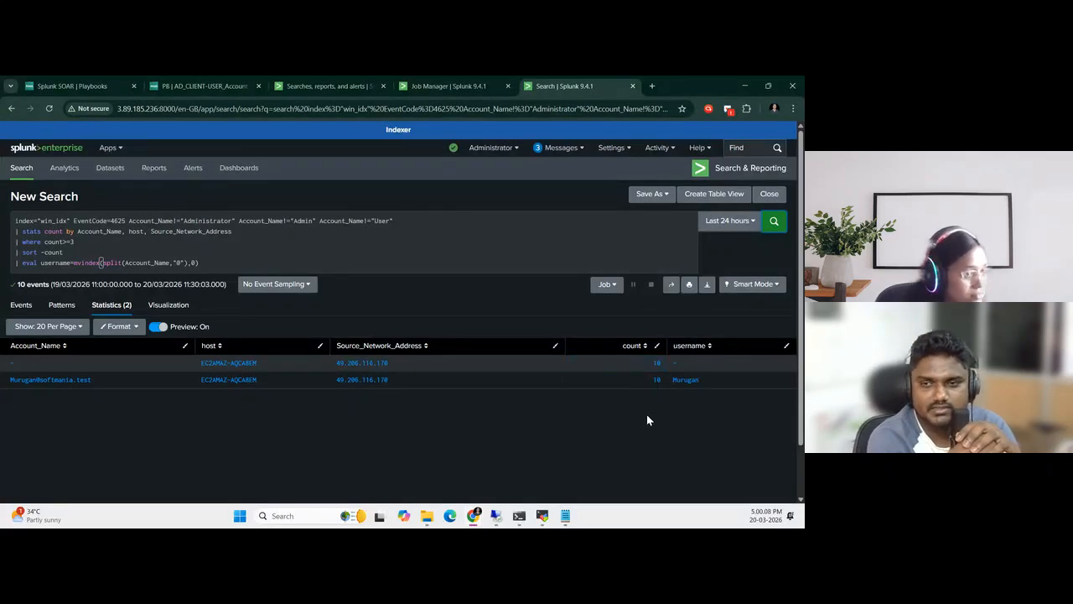
Compare the BruteForce_Alert job times with the indexer search results and check the alert's next scheduled time
left_click(448, 86)
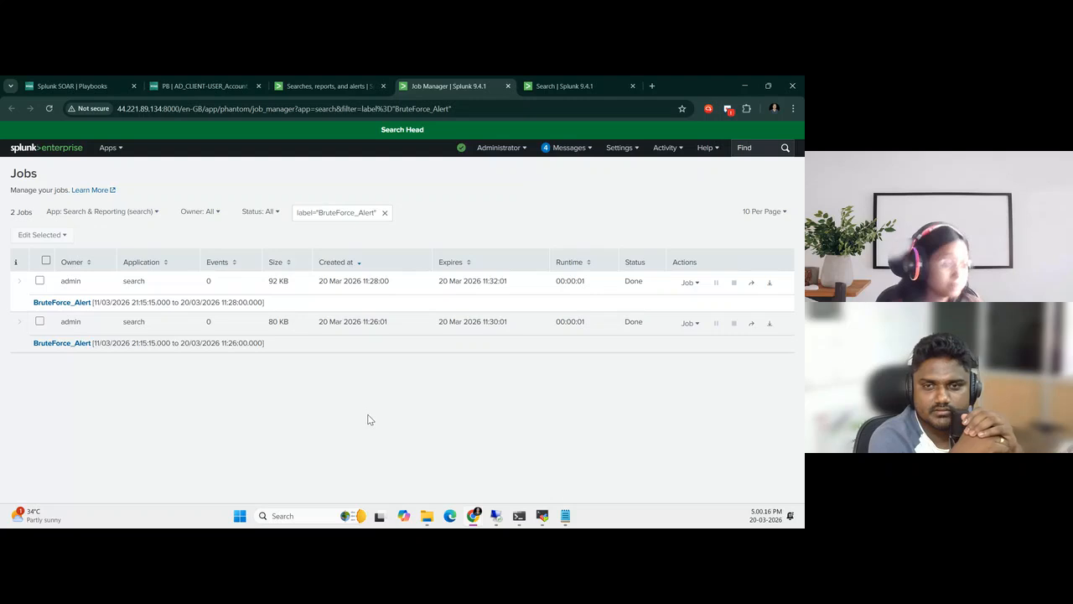
left_click(567, 87)
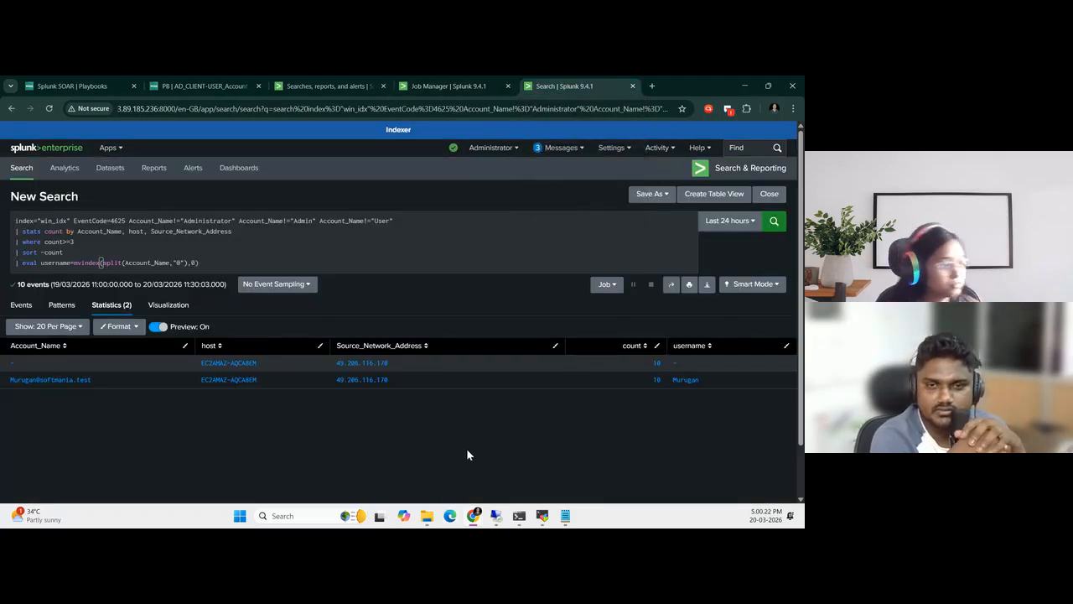
left_click(448, 85)
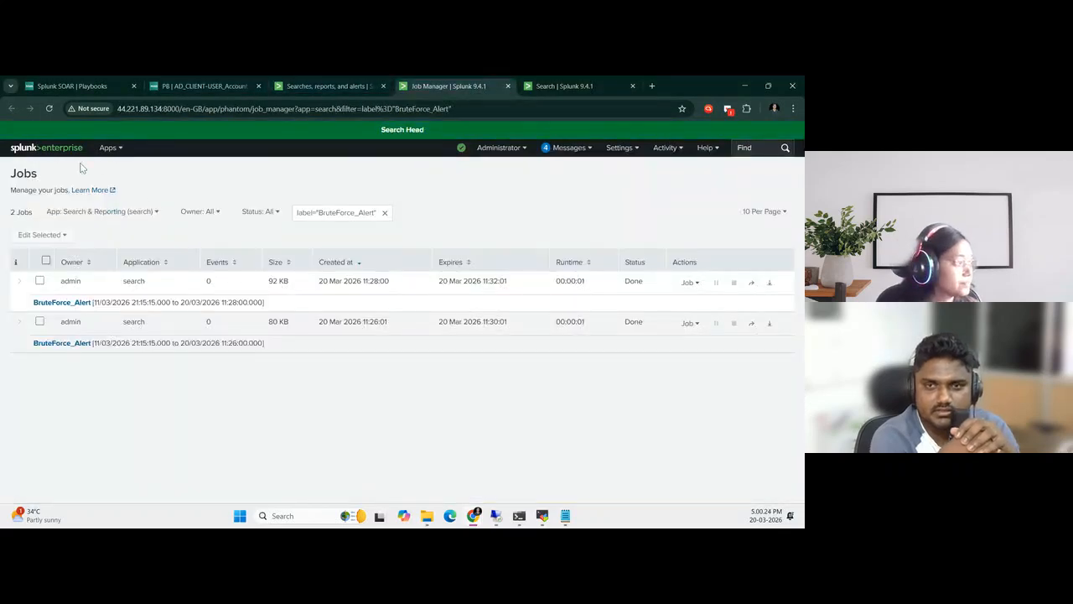
left_click(354, 88)
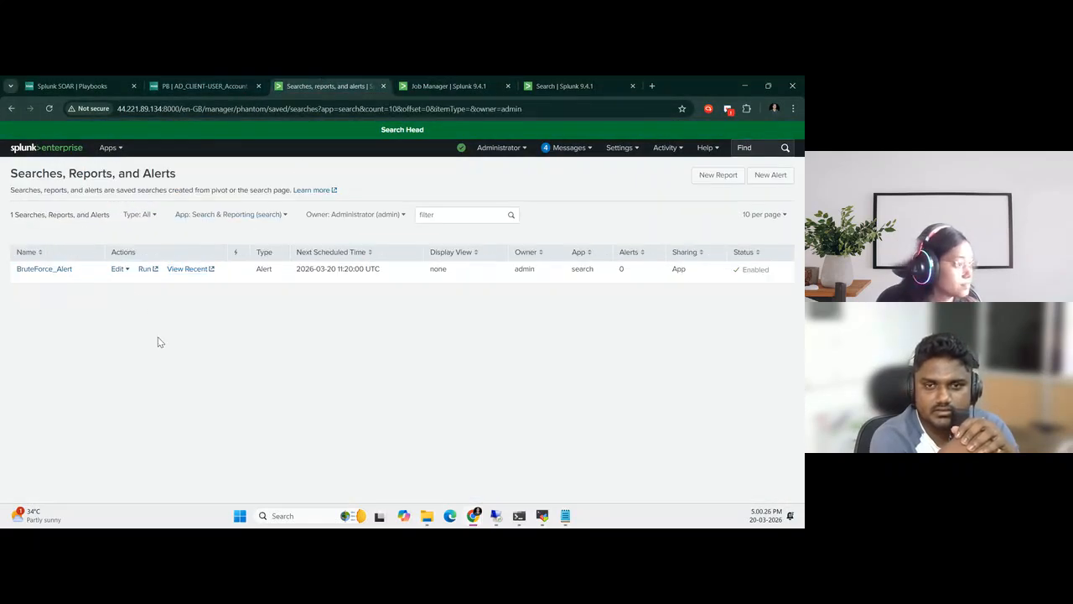
left_click_drag(297, 270, 359, 270)
left_click(369, 341)
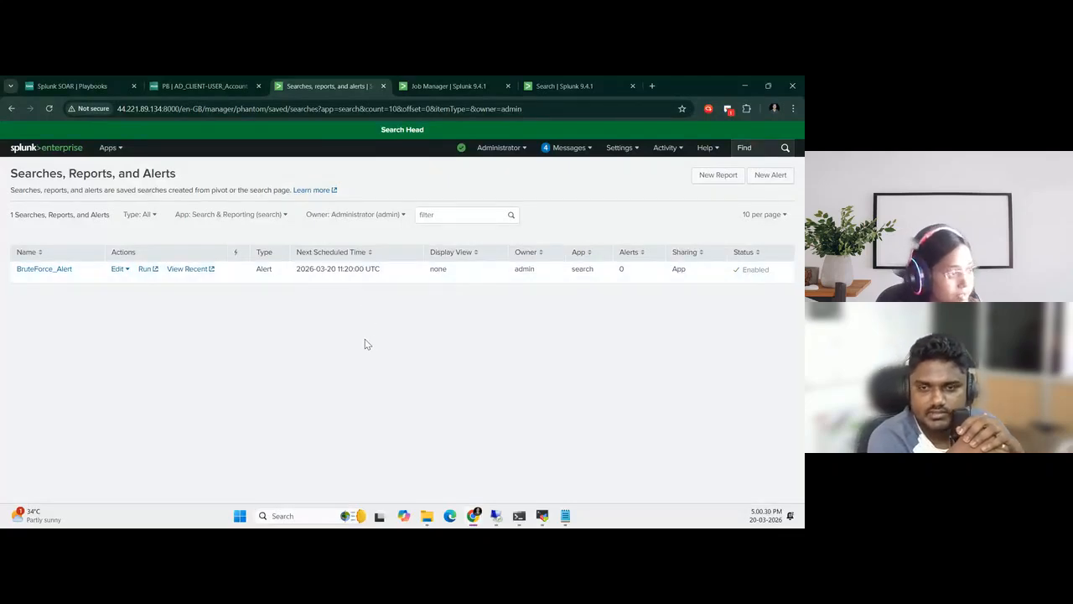
Check the time zone setting in the administrator's preferences on the search head and close them without changes
left_click(518, 149)
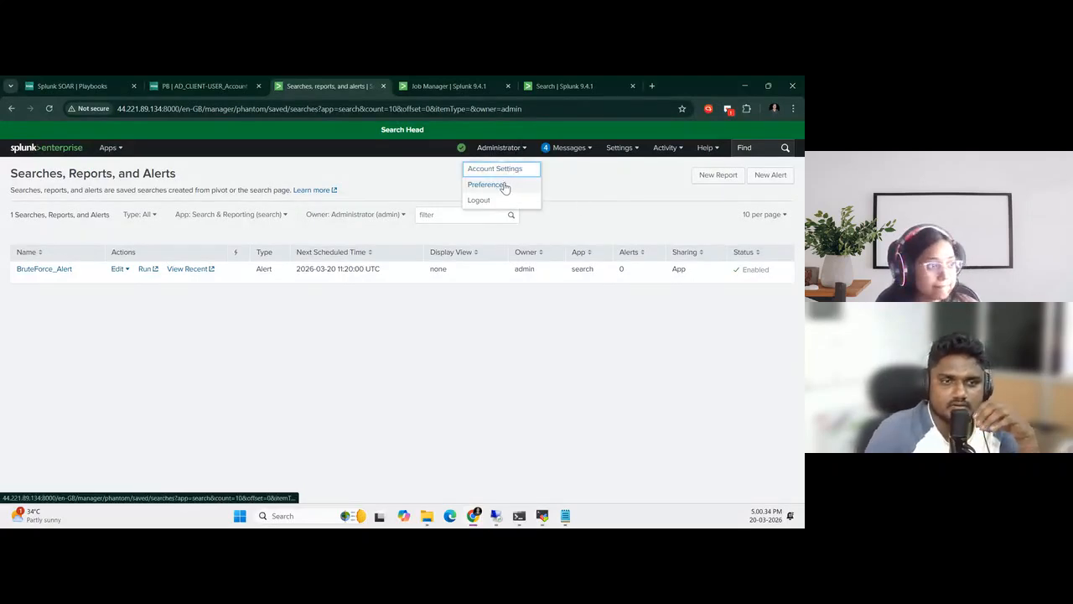
left_click(506, 185)
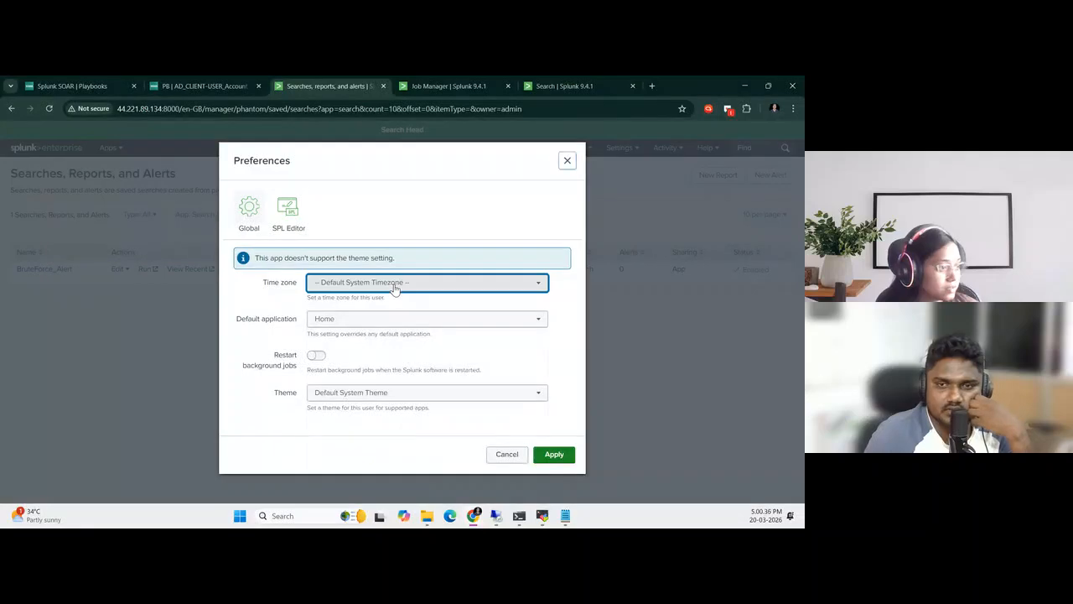
left_click(402, 281)
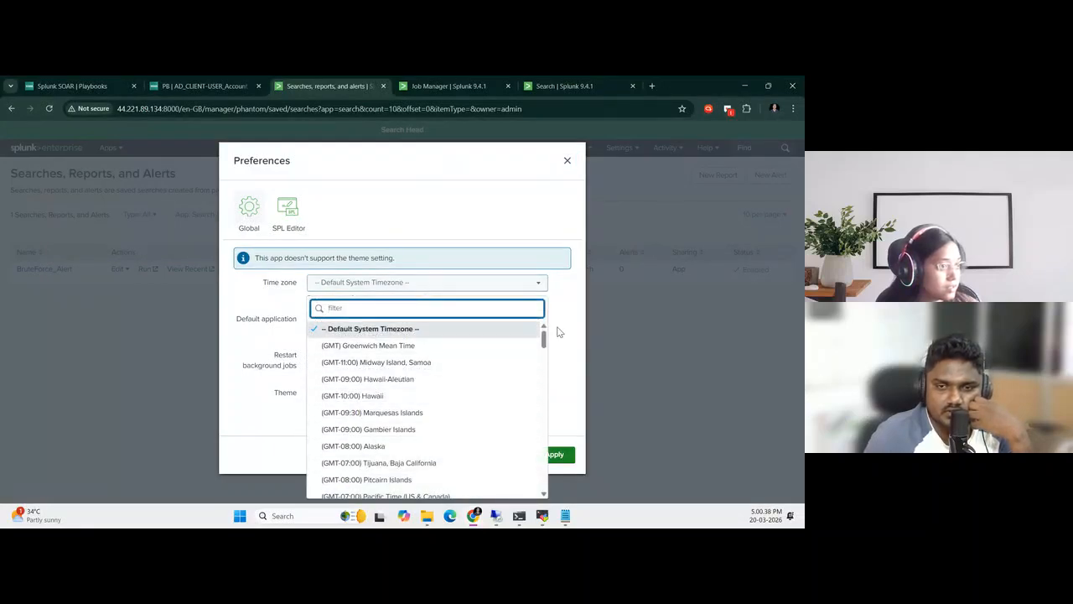
left_click(603, 413)
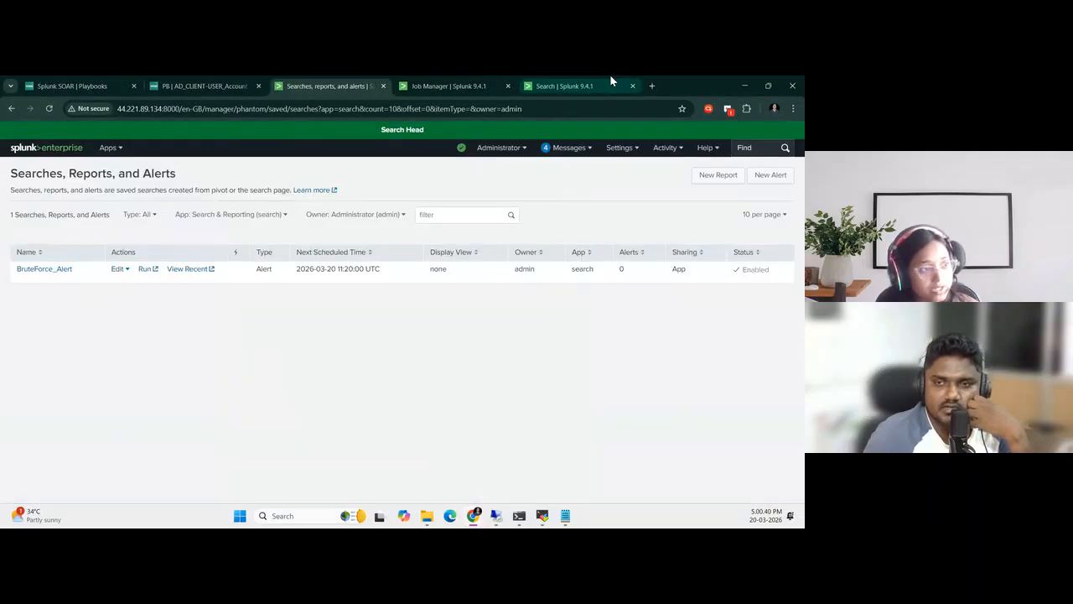
left_click(568, 86)
right_click(570, 89)
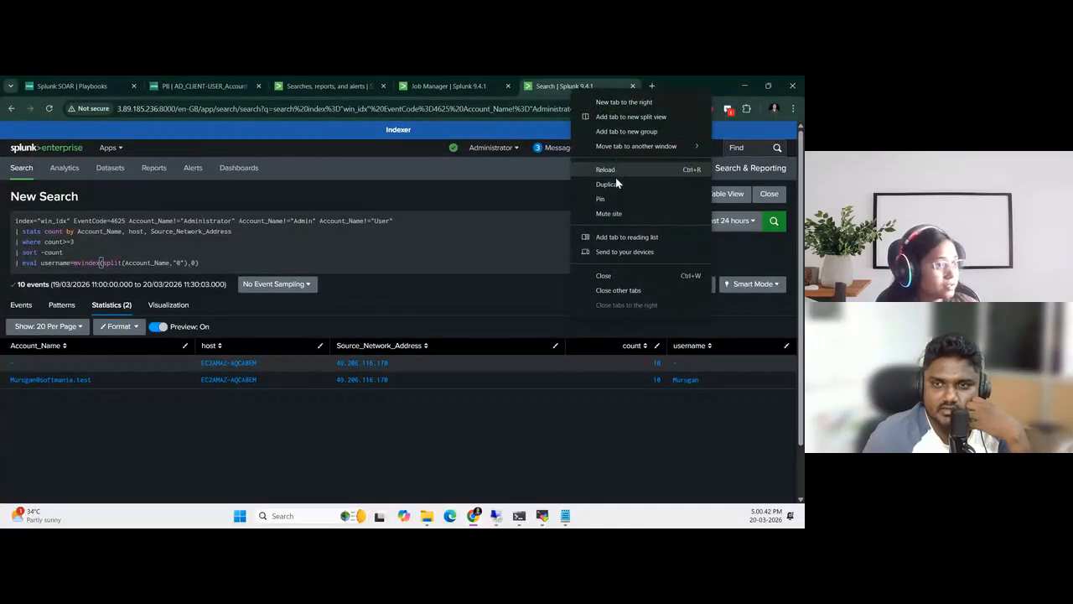
left_click(695, 84)
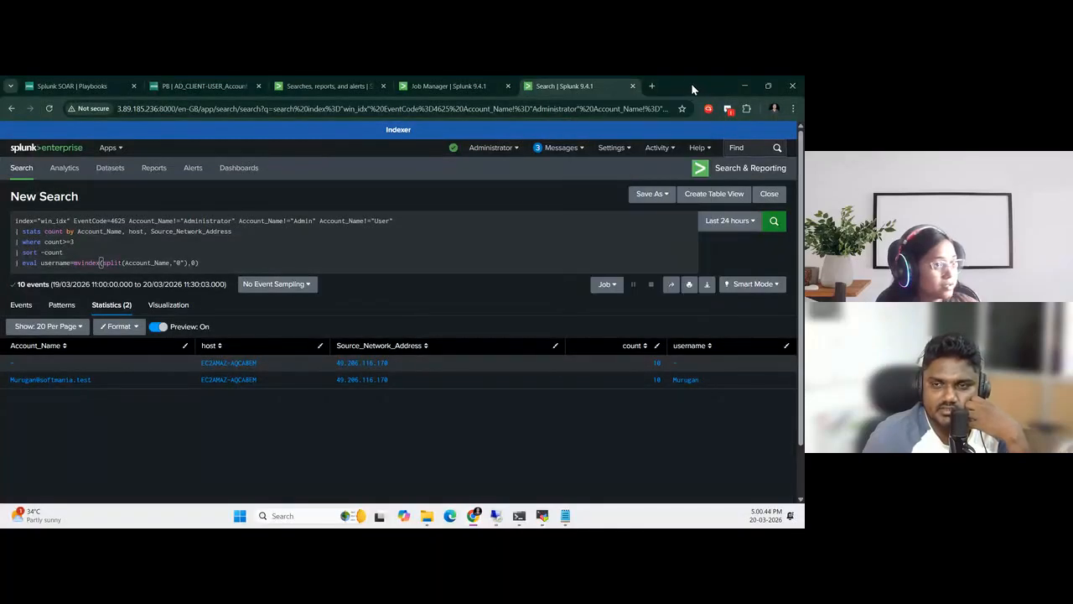
Look up the current UTC time with a "utc time now" web search in a new tab
left_click(652, 86)
left_click(467, 107)
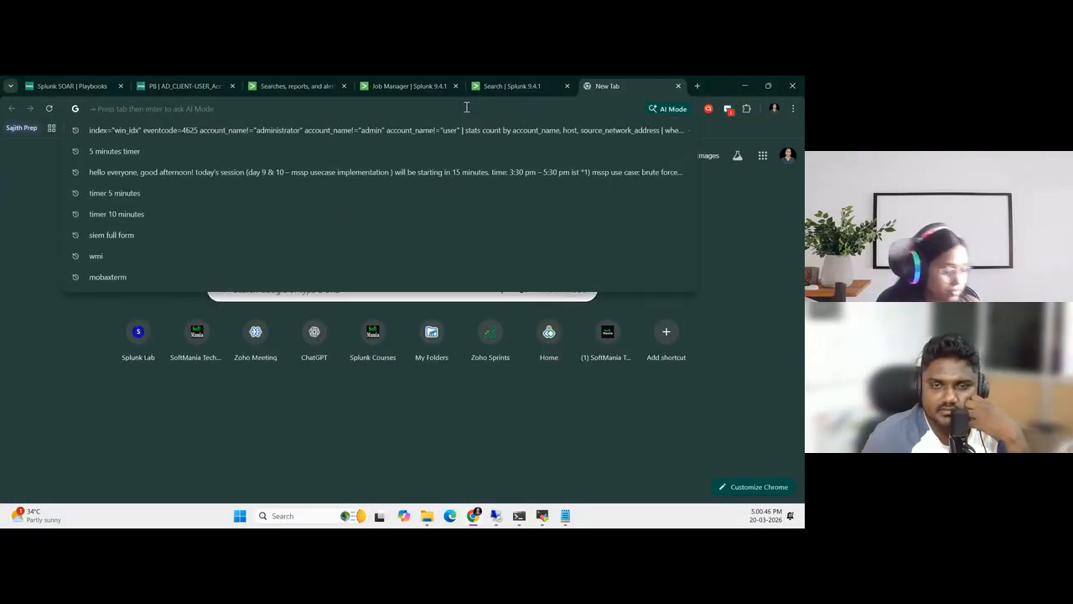
type("utc")
key("Down")
key("Return")
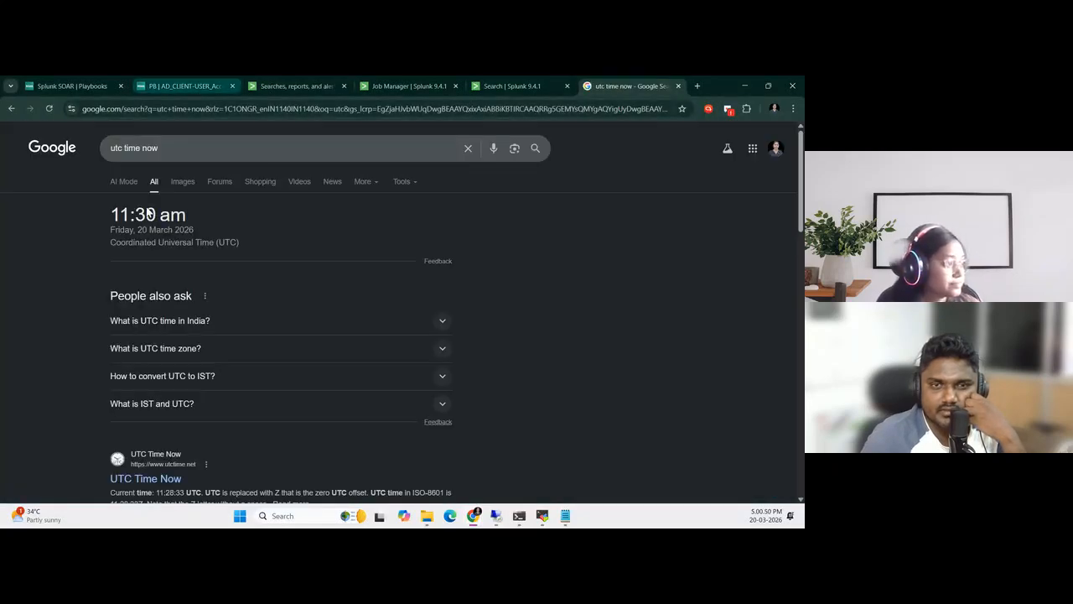
left_click_drag(110, 213, 246, 215)
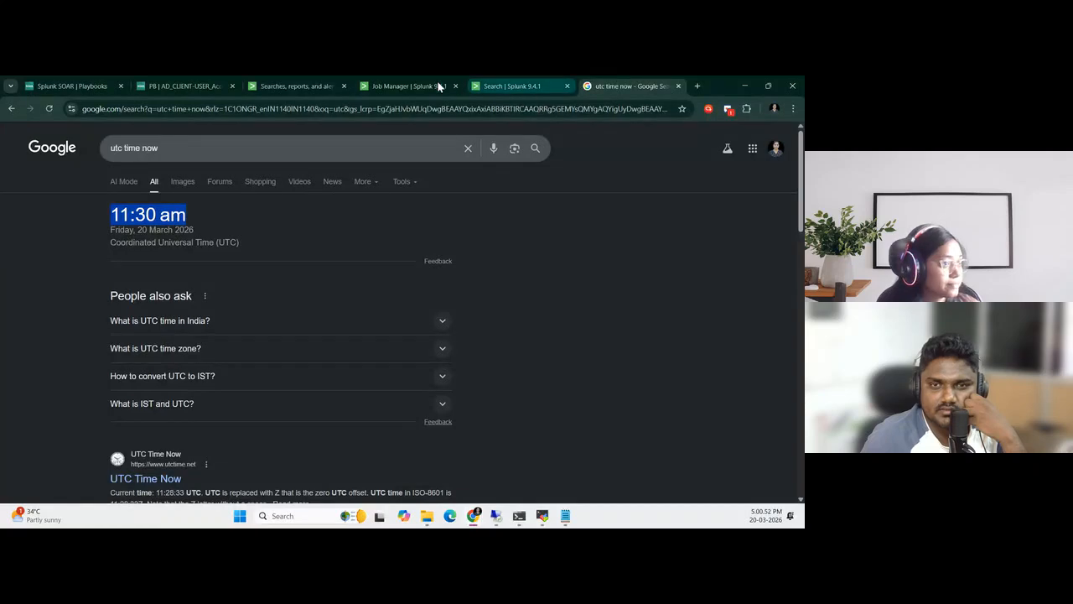
Reload the BruteForce_Alert job list to check for its latest scheduled run
left_click(417, 85)
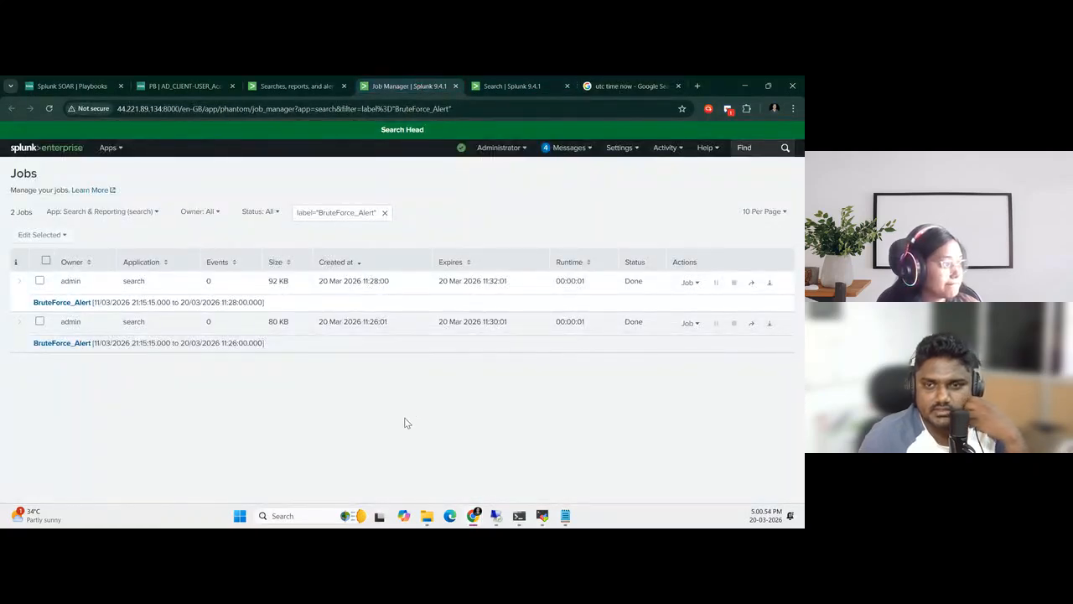
left_click(48, 110)
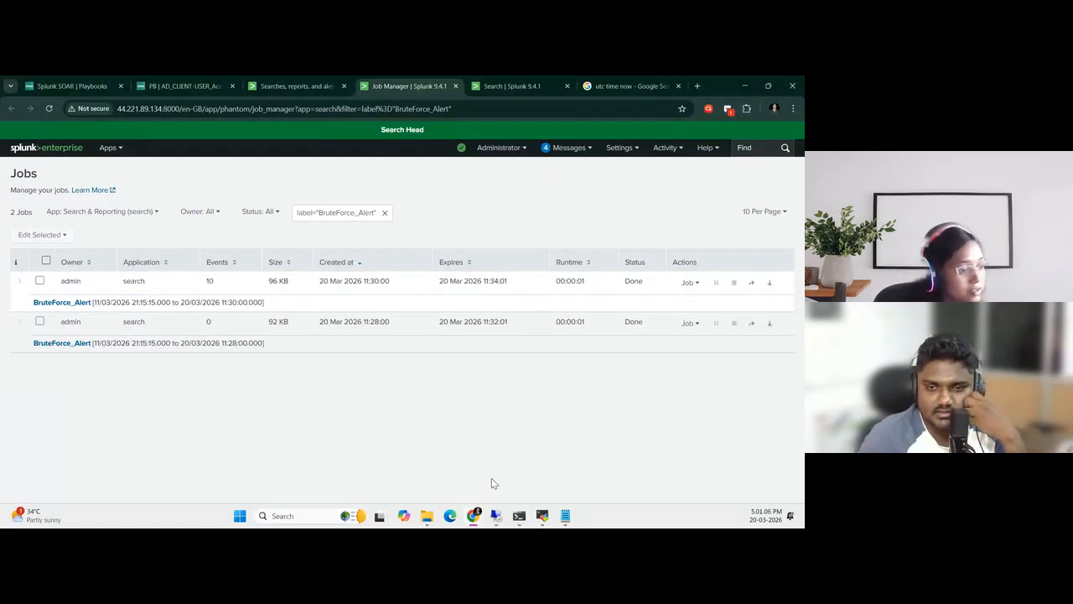
Return to the remote desktop credential prompt for 3.238.114.152 and submit the domain user's account password again
left_click(496, 518)
left_click(544, 480)
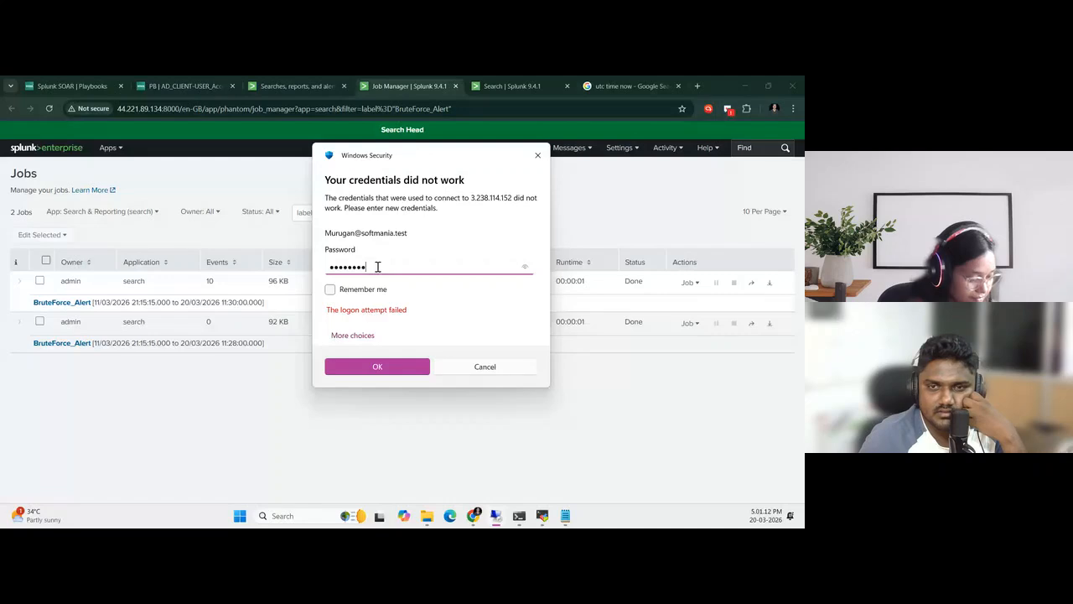
key("Return")
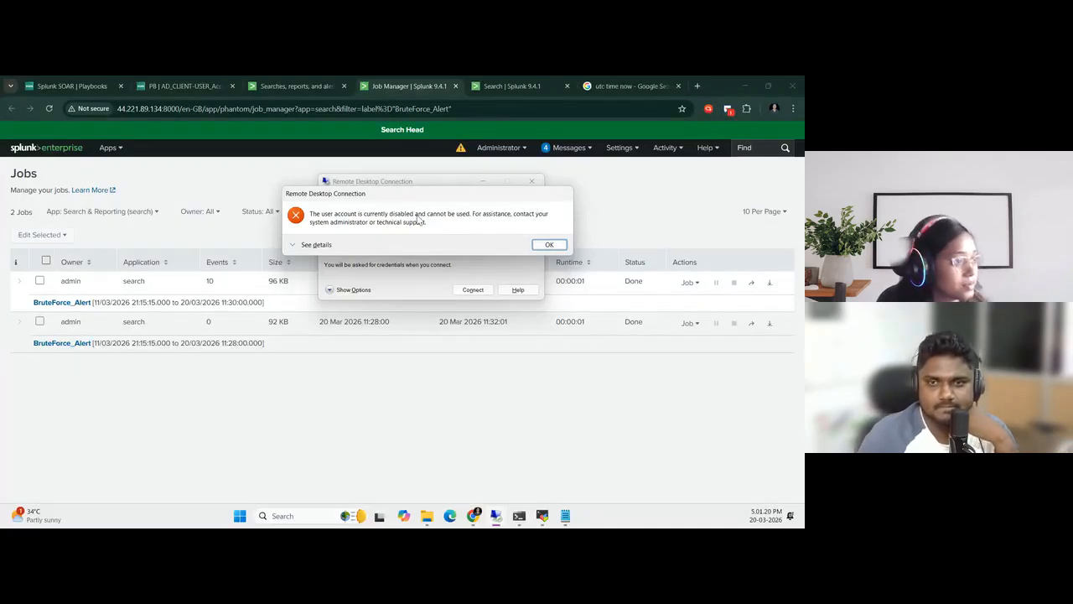
Switch to the 98.83.38.3 domain controller session and inspect the attacked user's account state in the MSSP organizational unit
mouse_move(494, 520)
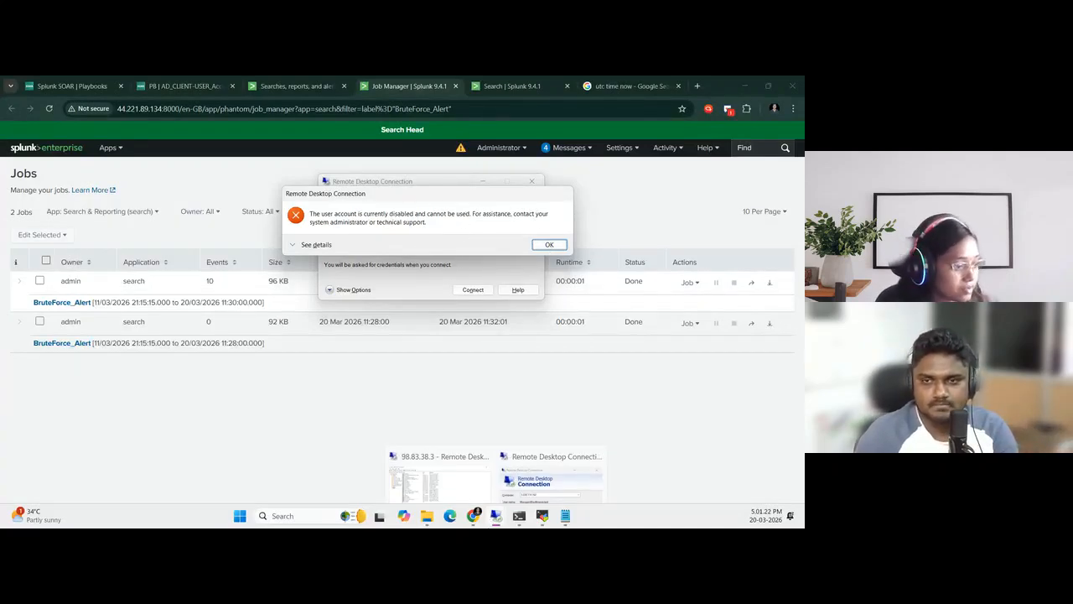
left_click(462, 481)
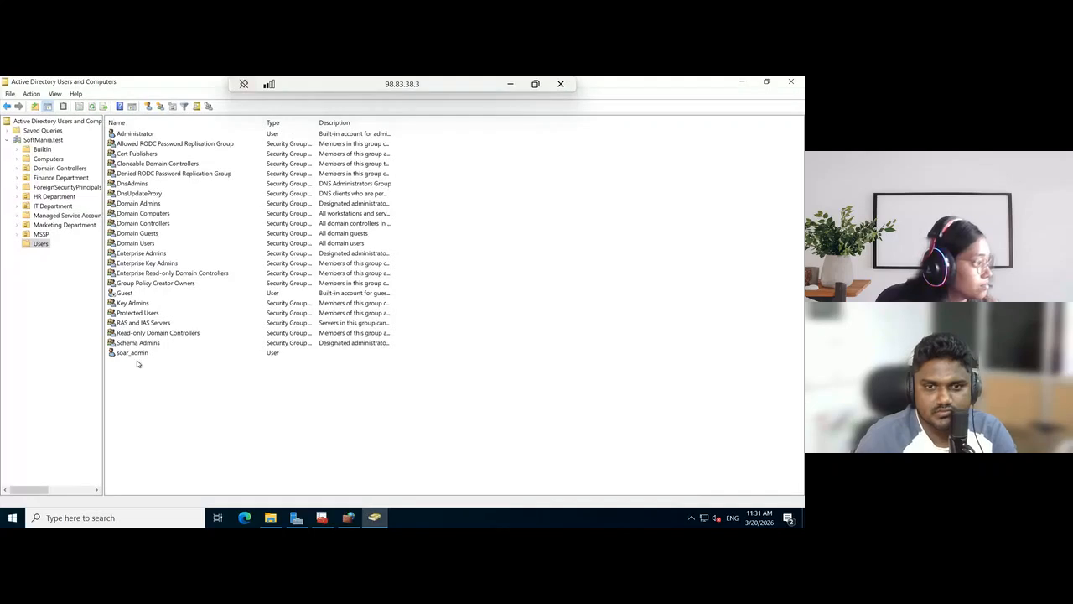
left_click(41, 234)
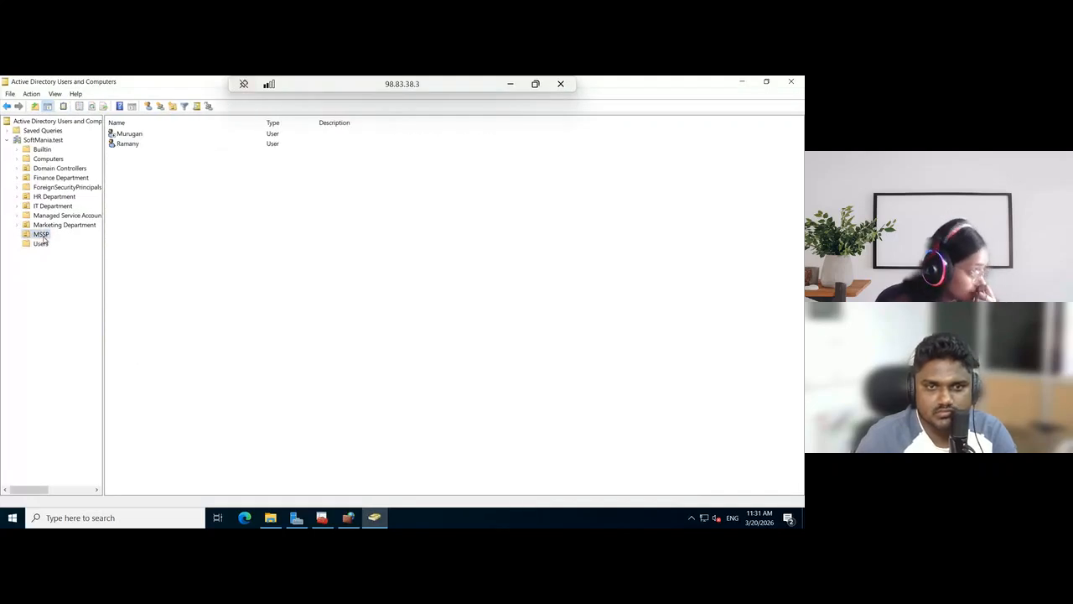
left_click(138, 136)
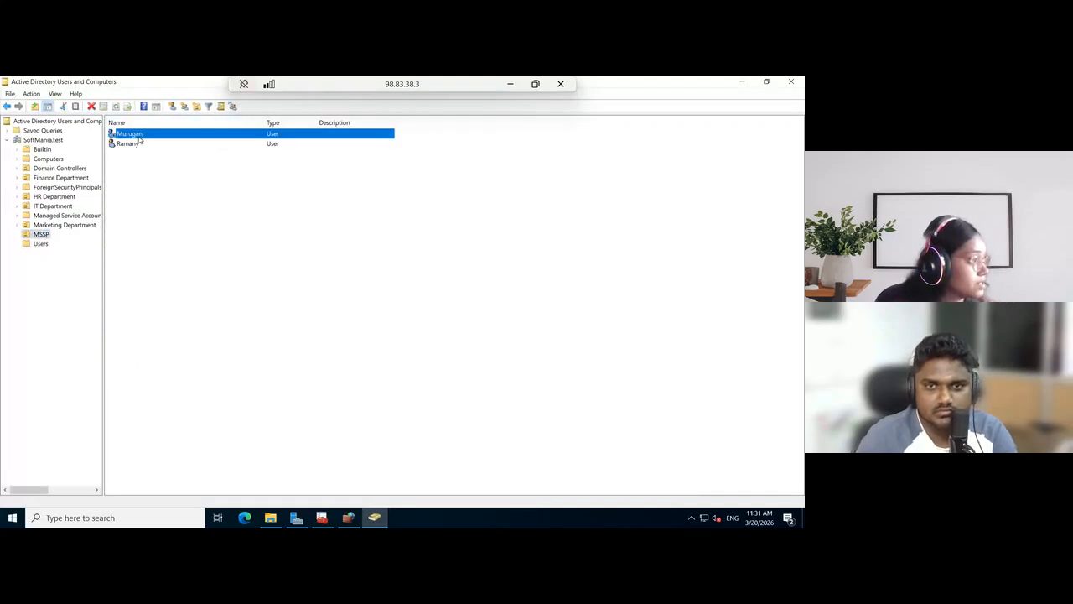
right_click(140, 139)
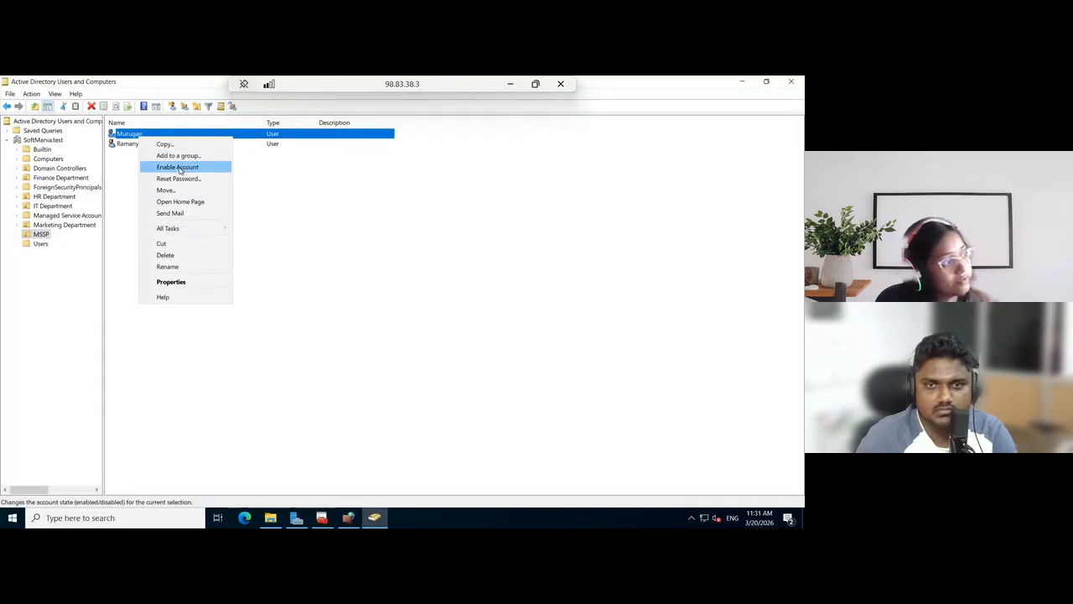
left_click(285, 182)
Compare the second MSSP user's account options with the attacked user's, and minimize the domain controller session
left_click(121, 145)
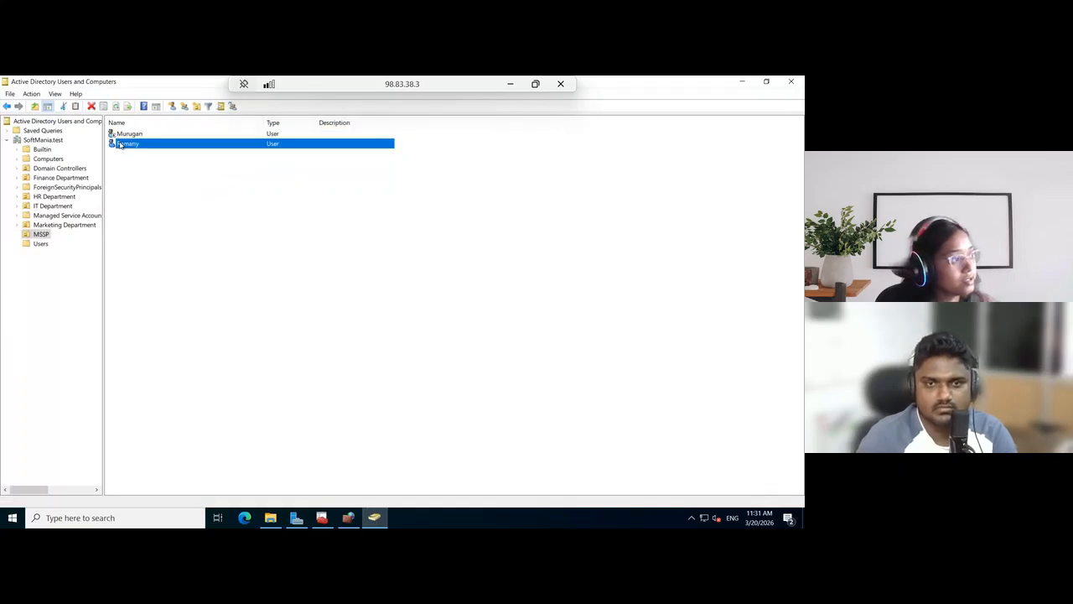
right_click(120, 145)
left_click(283, 218)
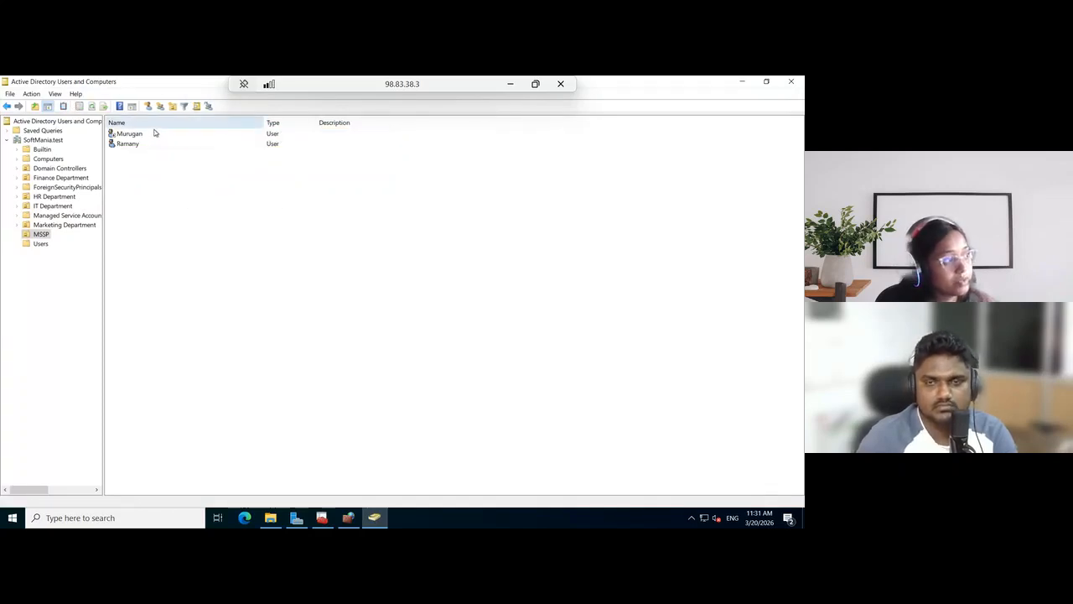
left_click(154, 134)
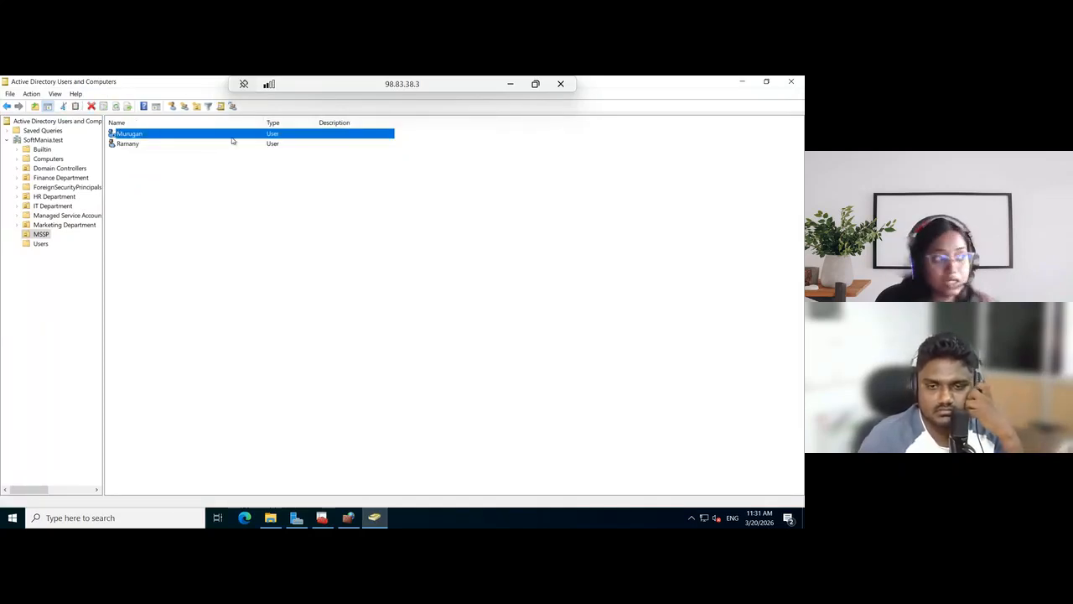
left_click(679, 181)
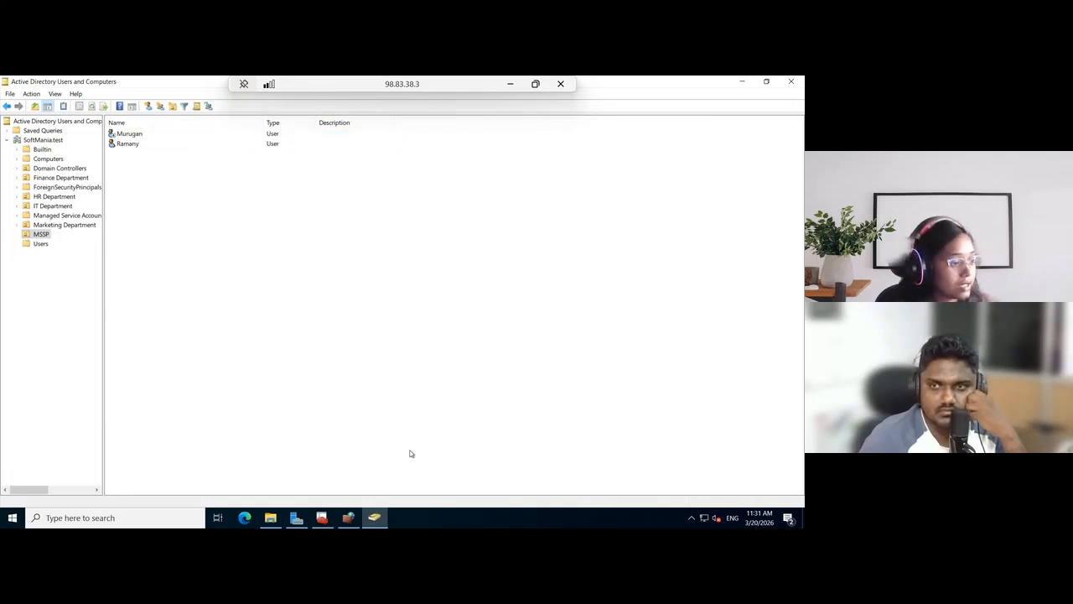
left_click(509, 86)
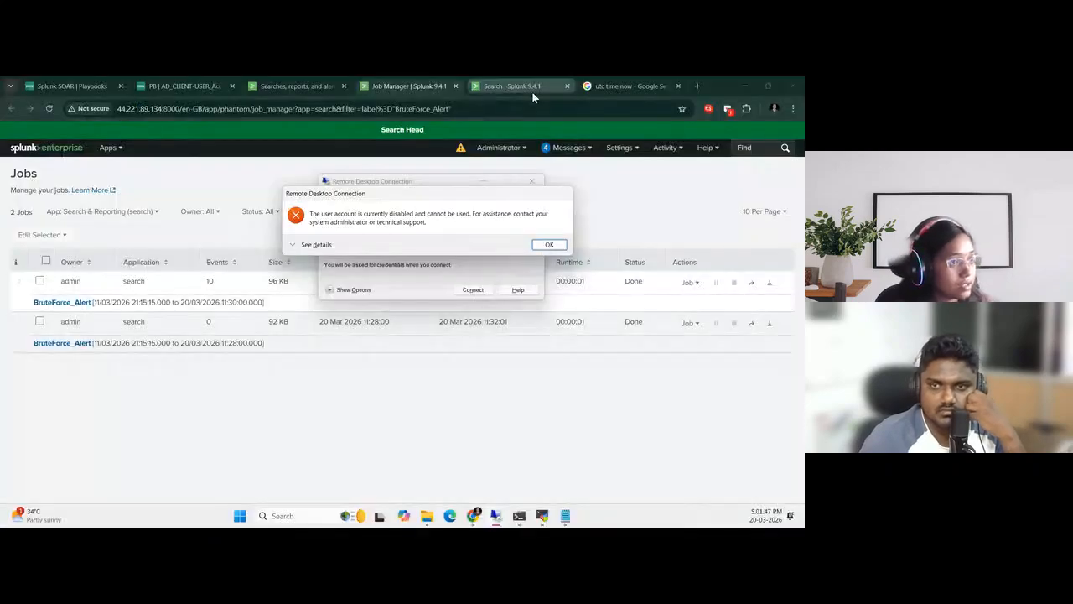
Dismiss the remote desktop error, switch to Splunk SOAR in the browser, and open its Events list
left_click(548, 244)
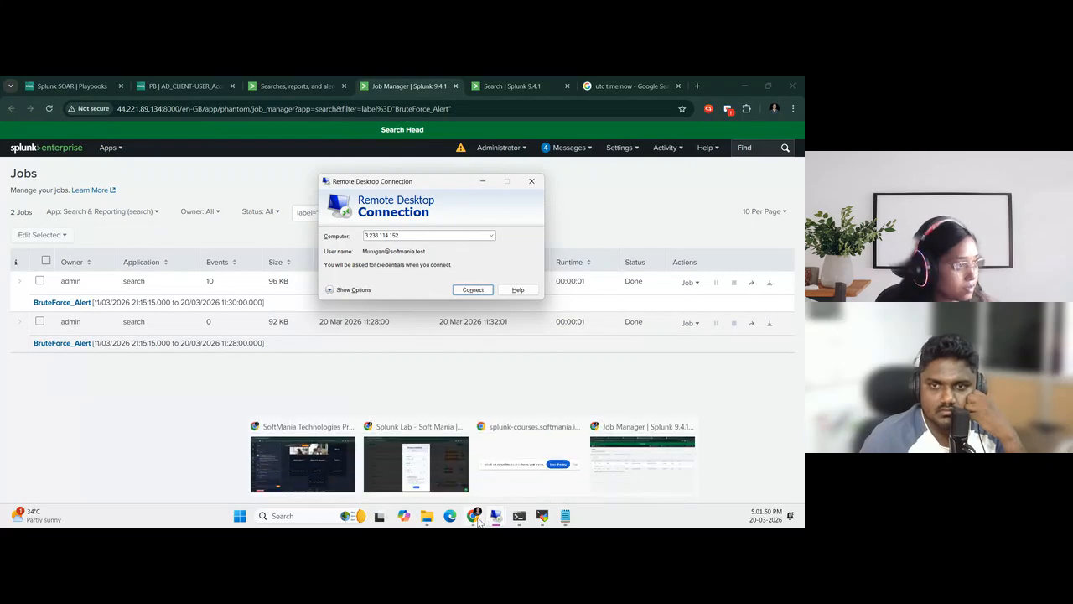
left_click(73, 83)
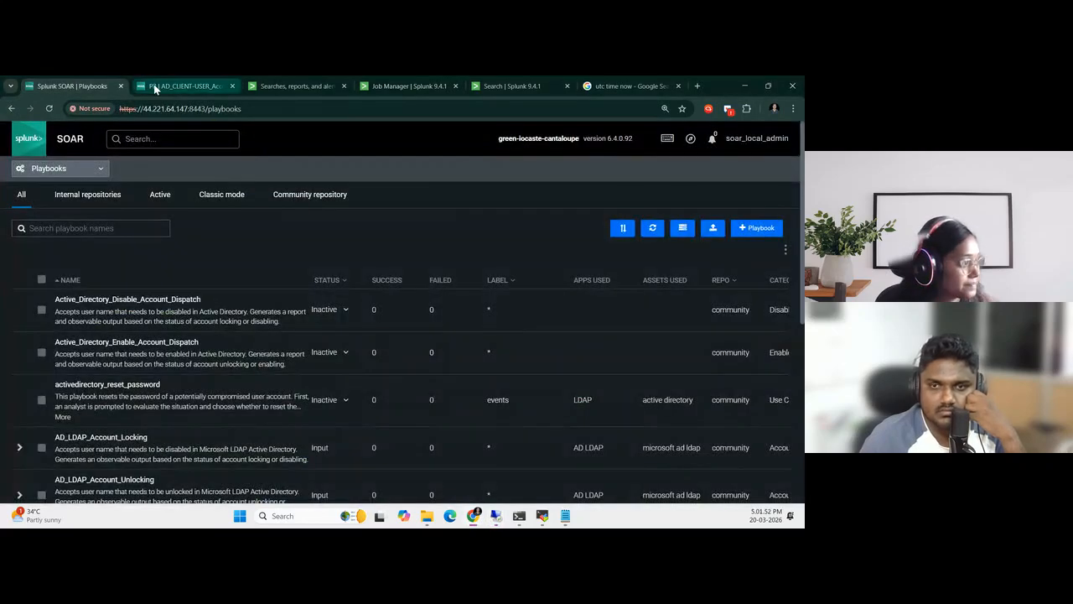
left_click(153, 84)
left_click(80, 85)
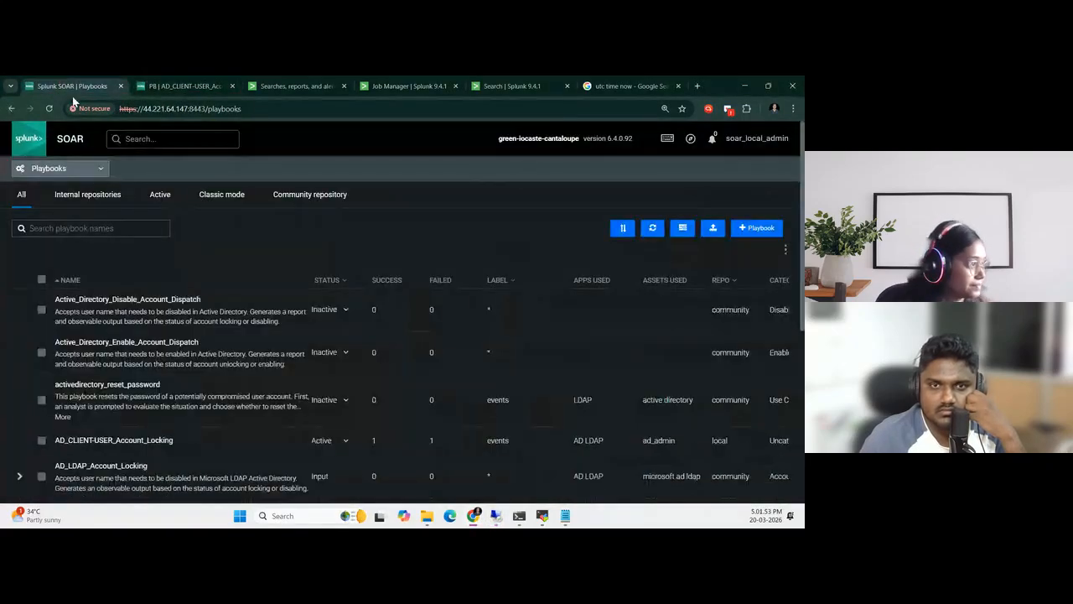
left_click(57, 169)
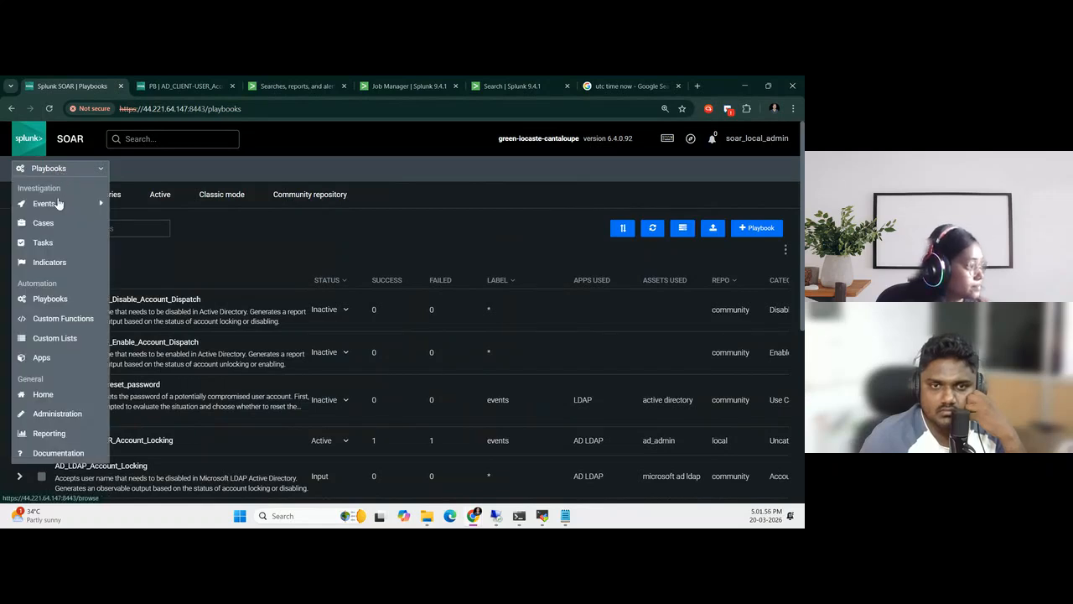
left_click(60, 207)
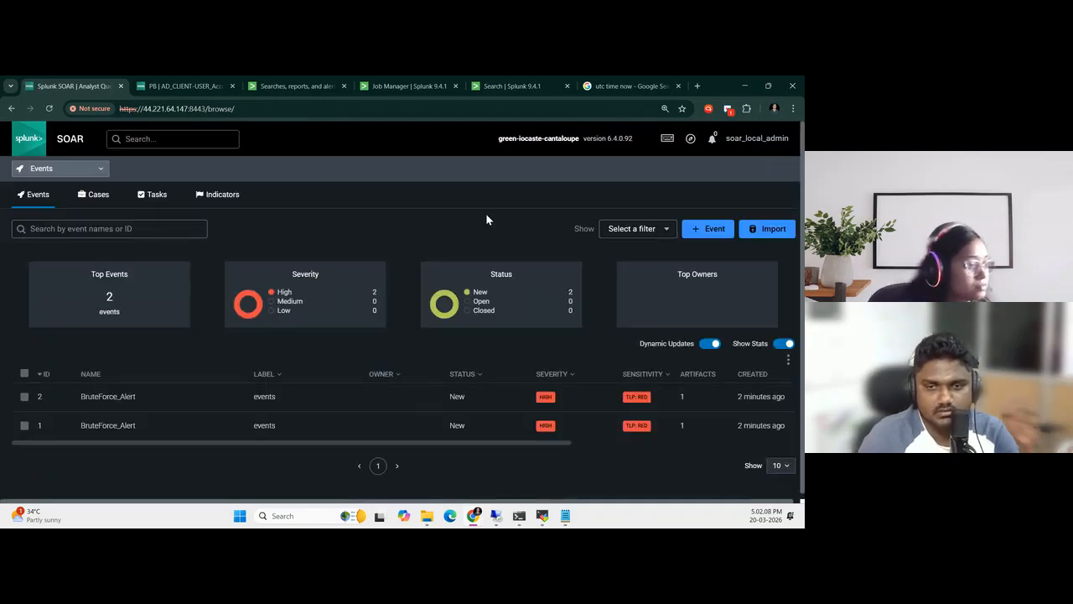
Review the listed events, open the BruteForce_Alert event with ID 4, and examine the playbook and action entries on its timeline
left_click_drag(274, 450, 187, 486)
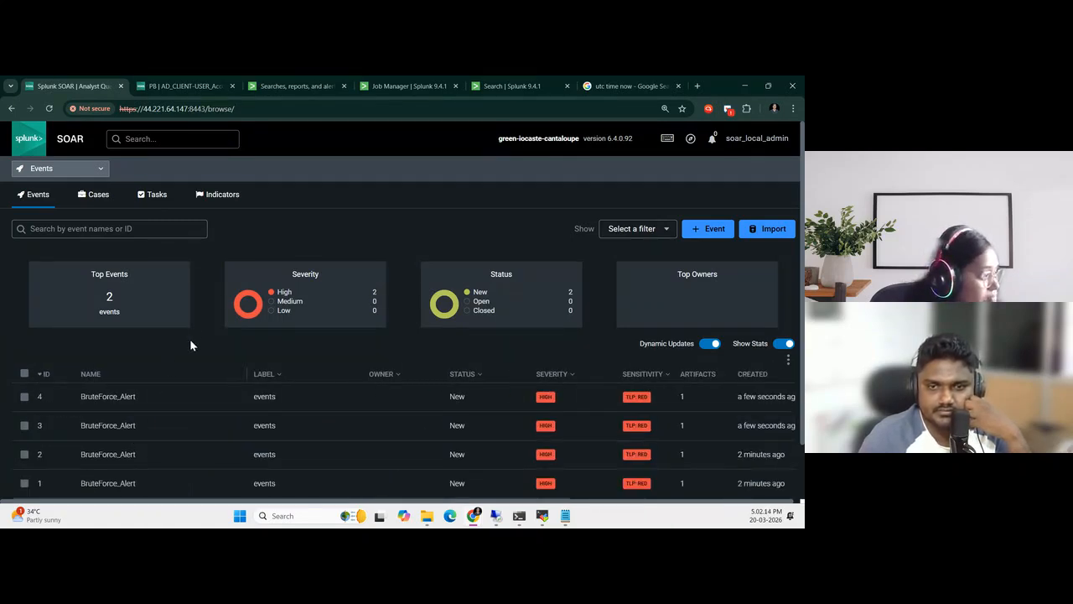
scroll(251, 429, "down", 1)
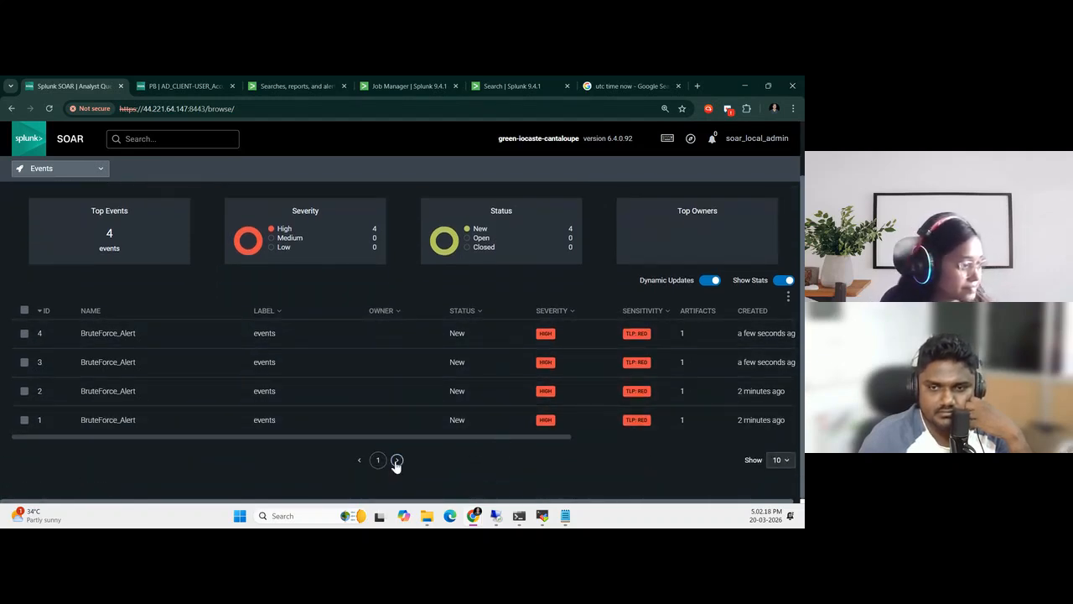
left_click_drag(440, 438, 441, 462)
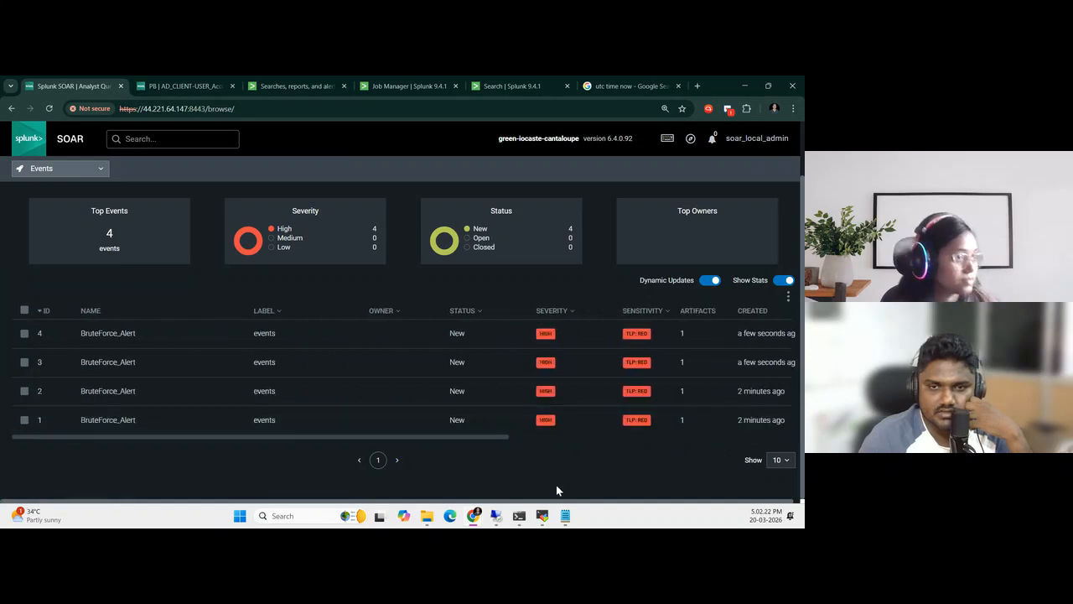
scroll(568, 464, "up", 2)
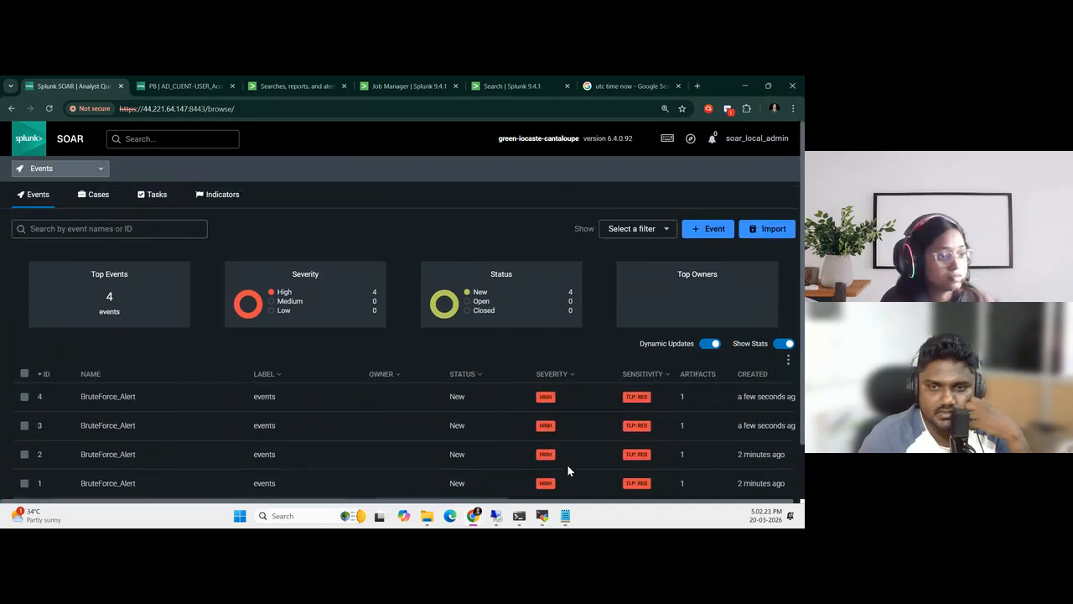
left_click(92, 397)
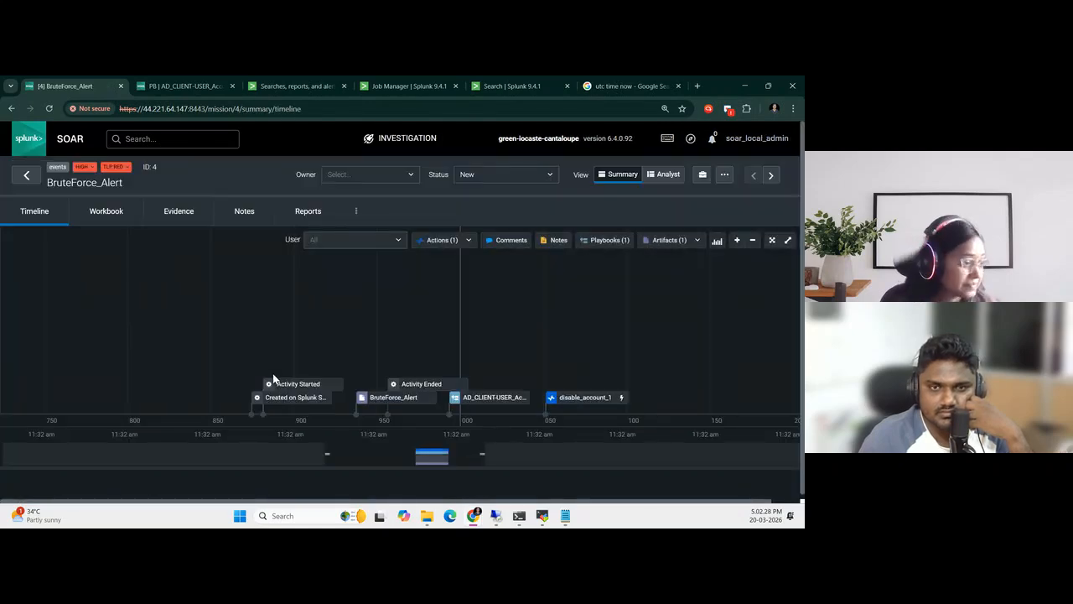
scroll(490, 362, "down", 1)
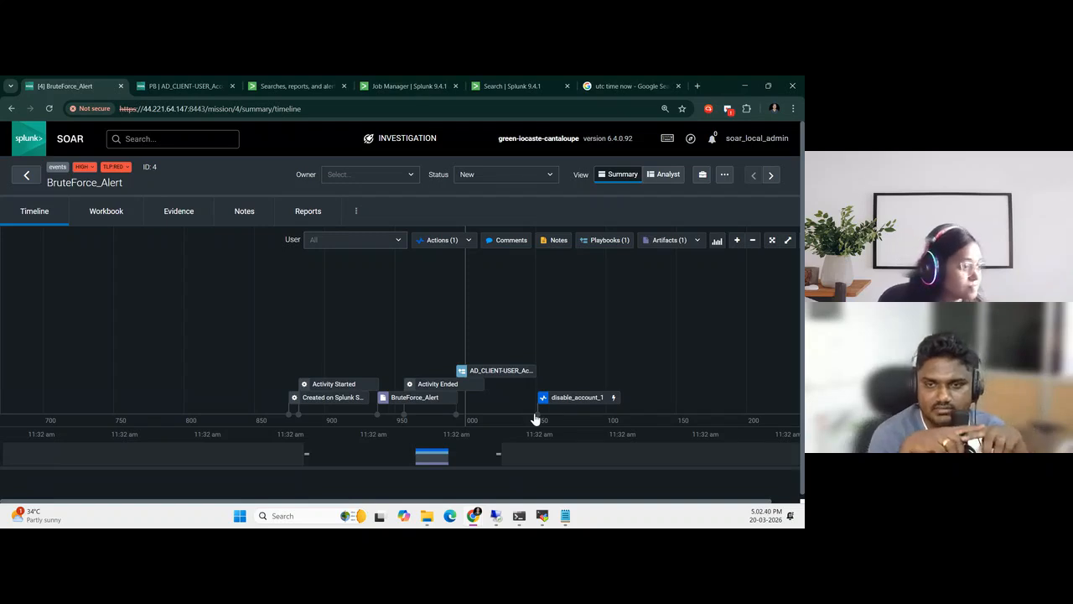
scroll(535, 419, "down", 1)
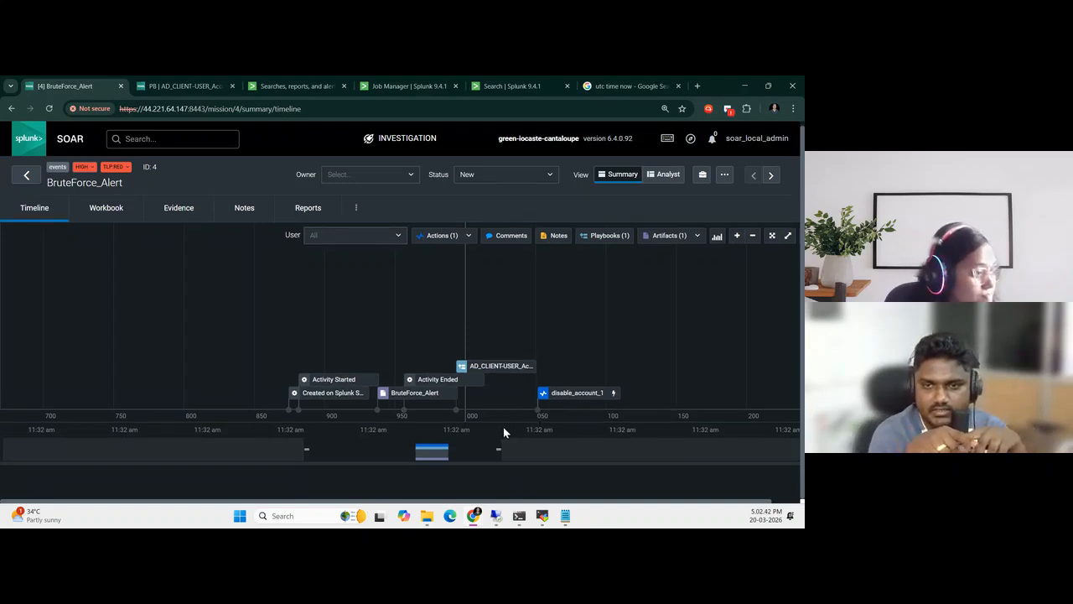